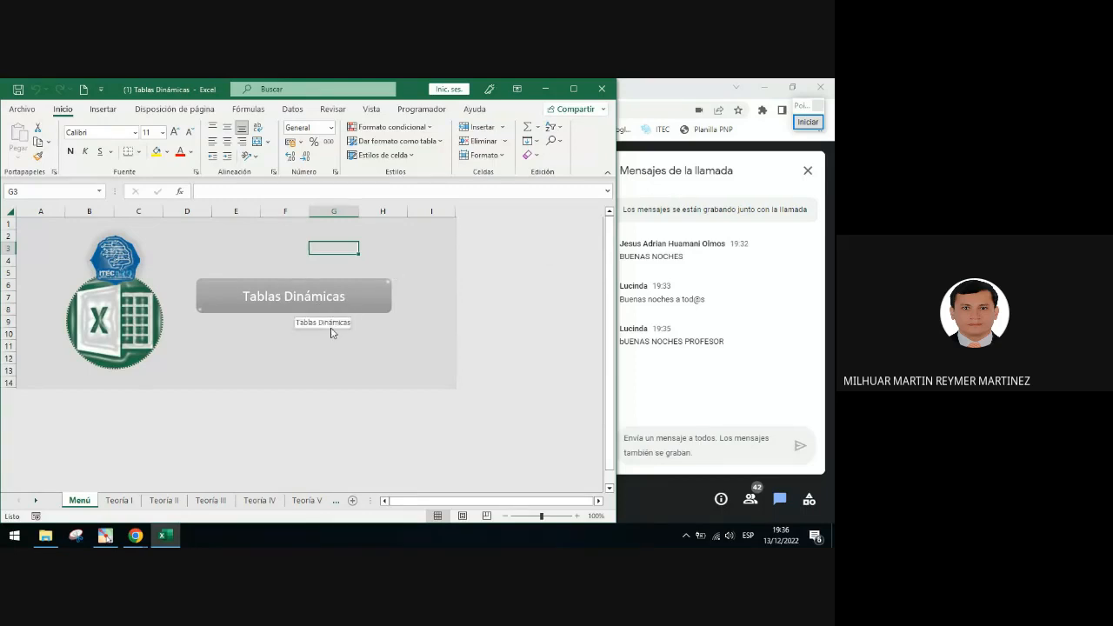
Draw an annotation arrow pointing at the Menú sheet tab, then clear the annotation
click(810, 123)
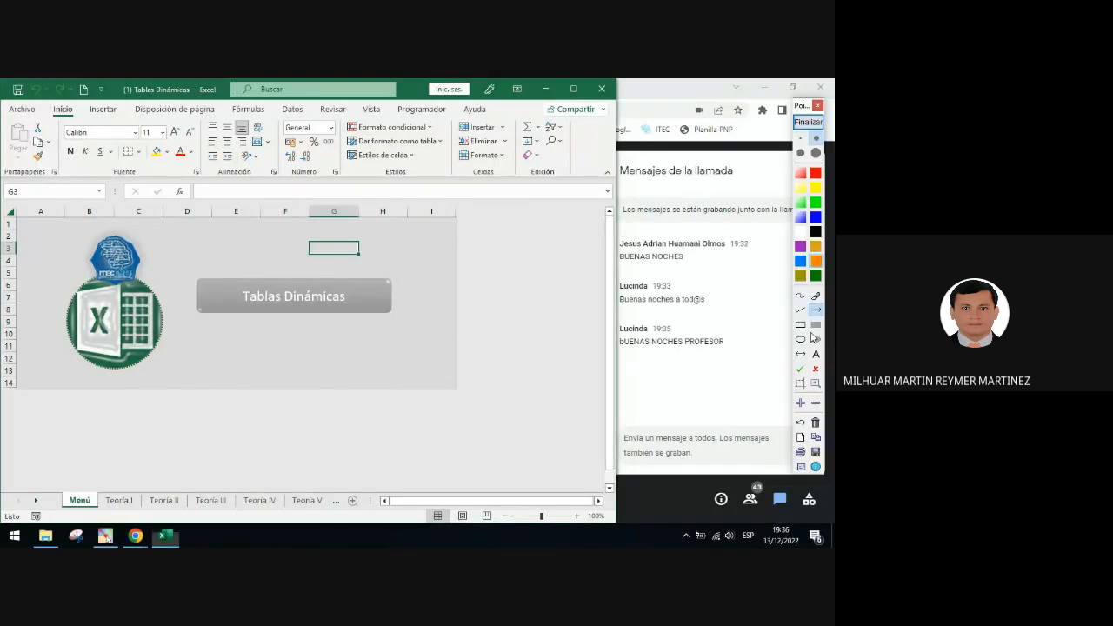
drag(199, 417, 102, 490)
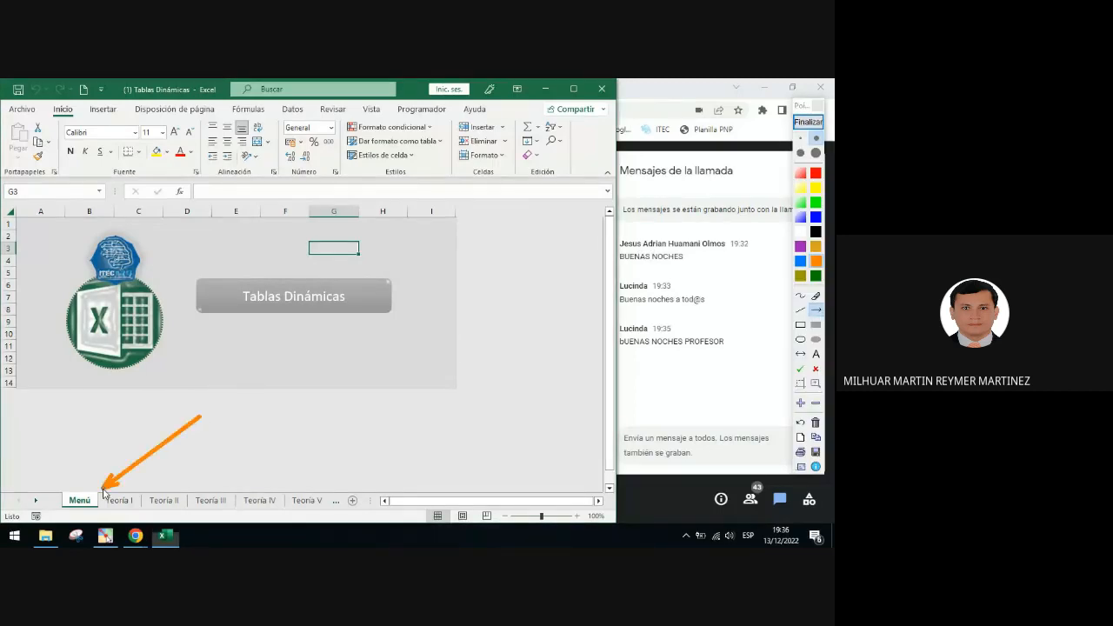
click(808, 125)
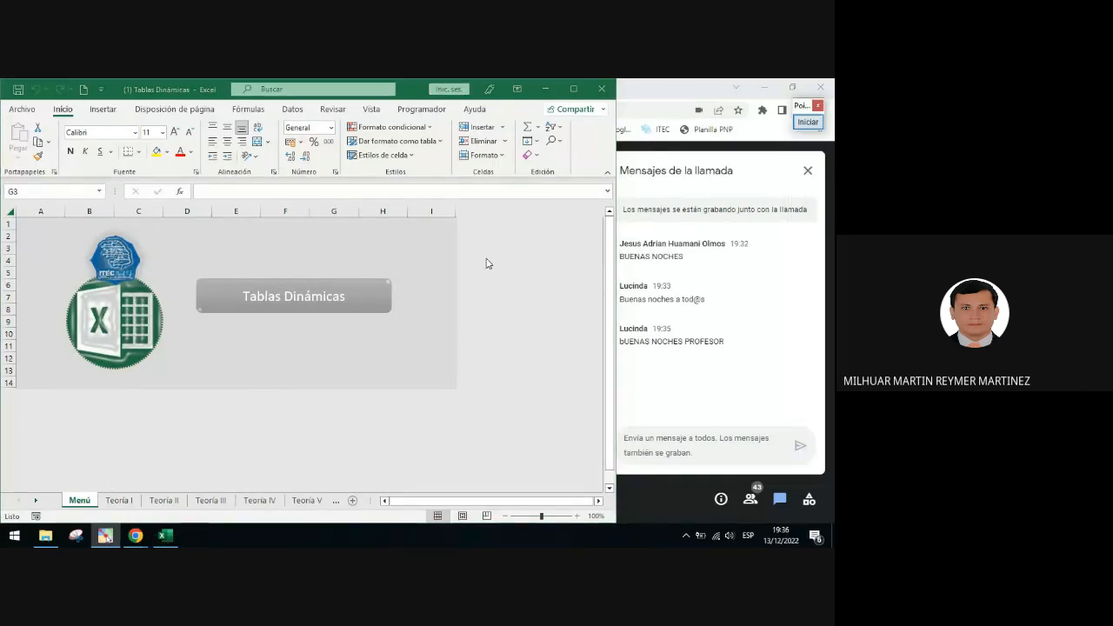
Open the Teoría I sheet through the Tablas Dinámicas button and scroll the sheet sideways
click(351, 304)
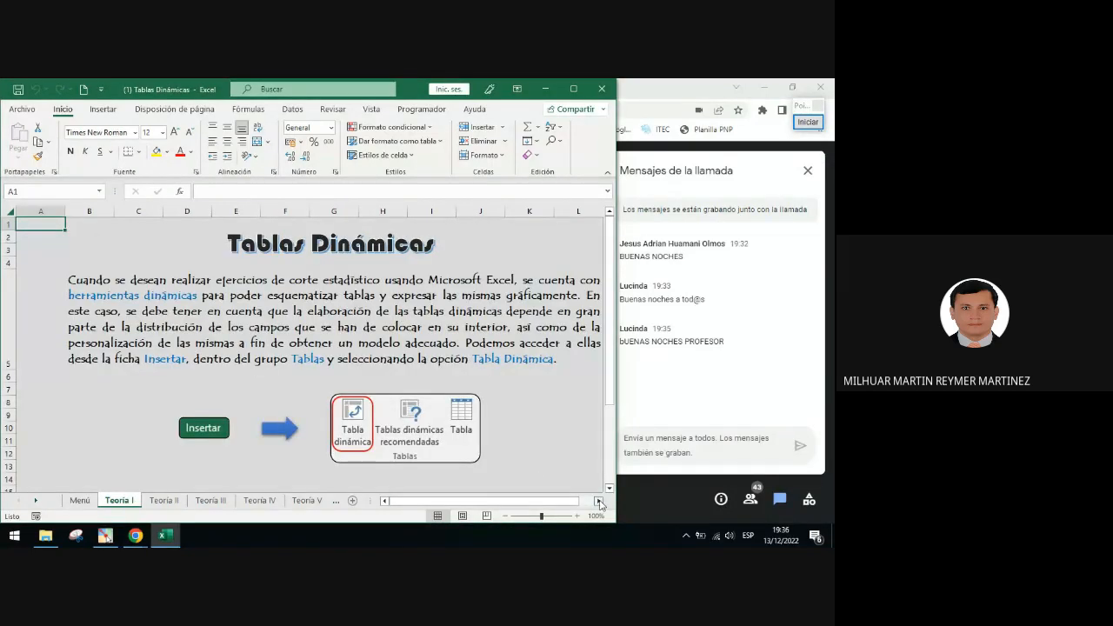
click(598, 501)
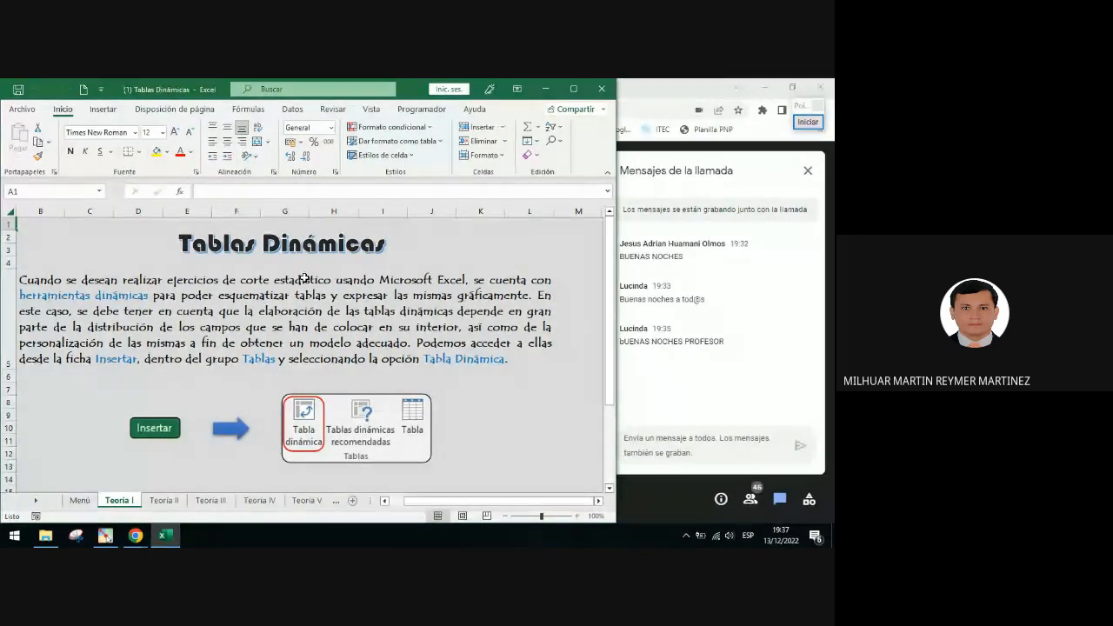
Underline key phrases of the pivot table introduction with orange, green and blue annotation lines, then clear them
click(808, 122)
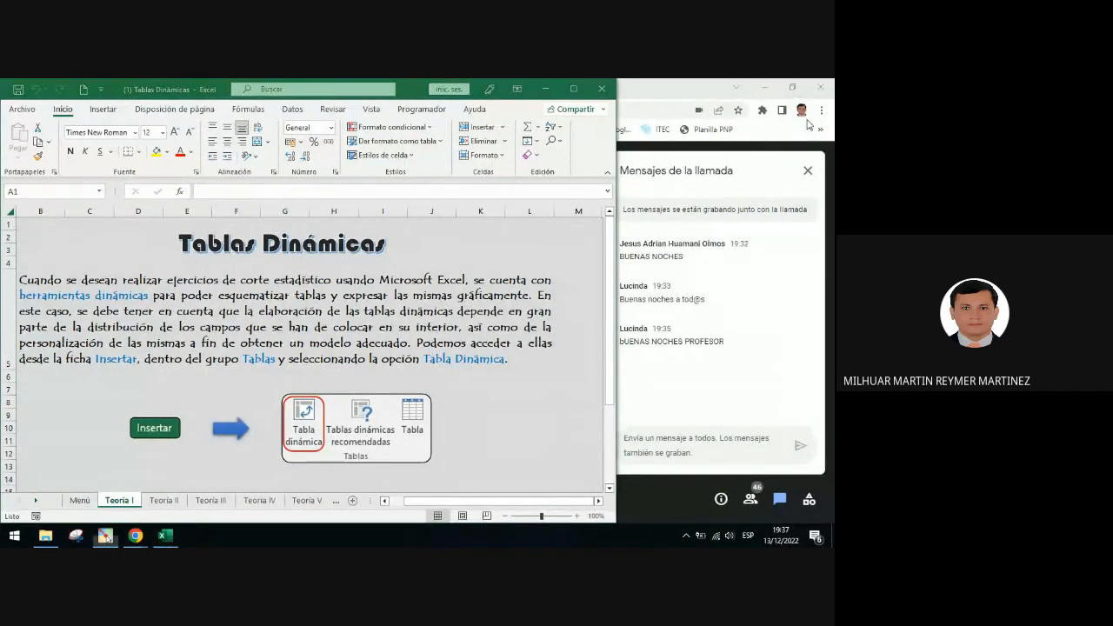
click(801, 310)
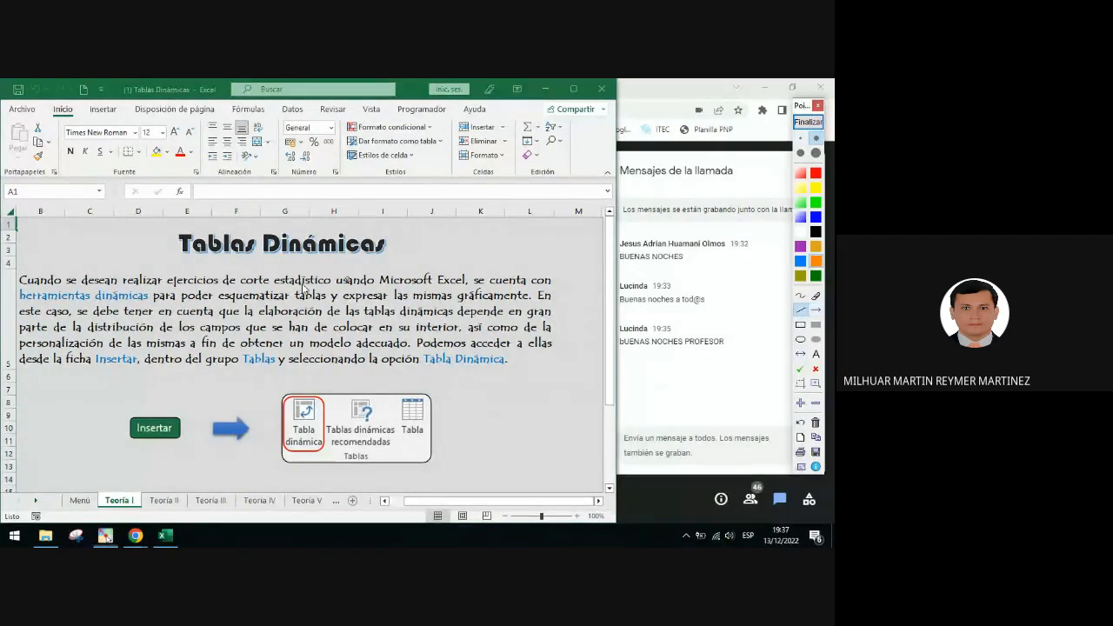
drag(19, 303, 151, 306)
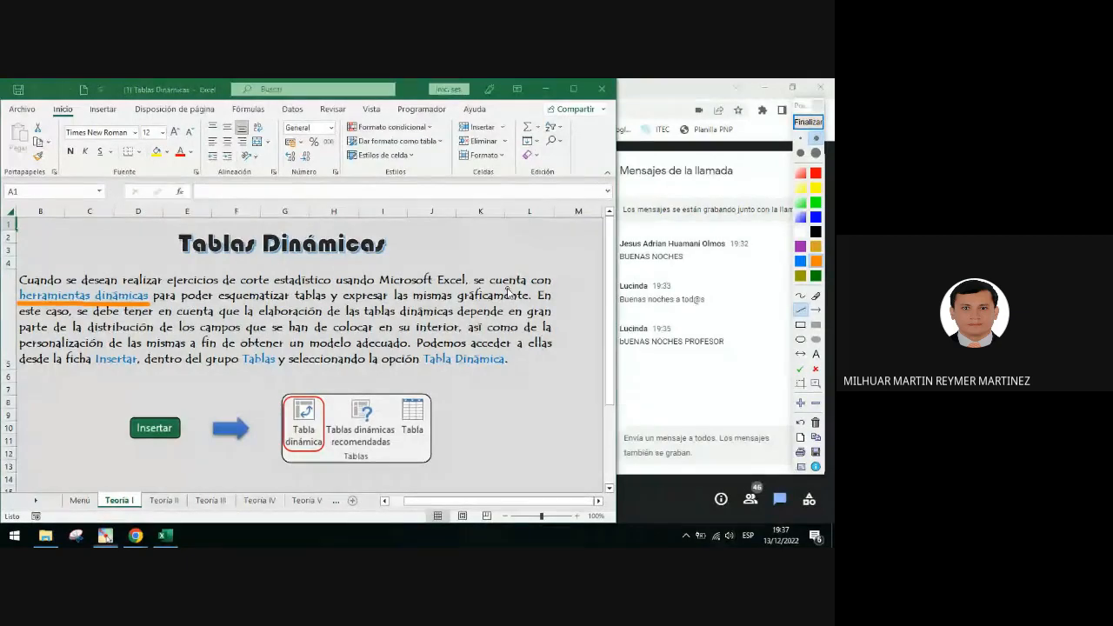
click(803, 311)
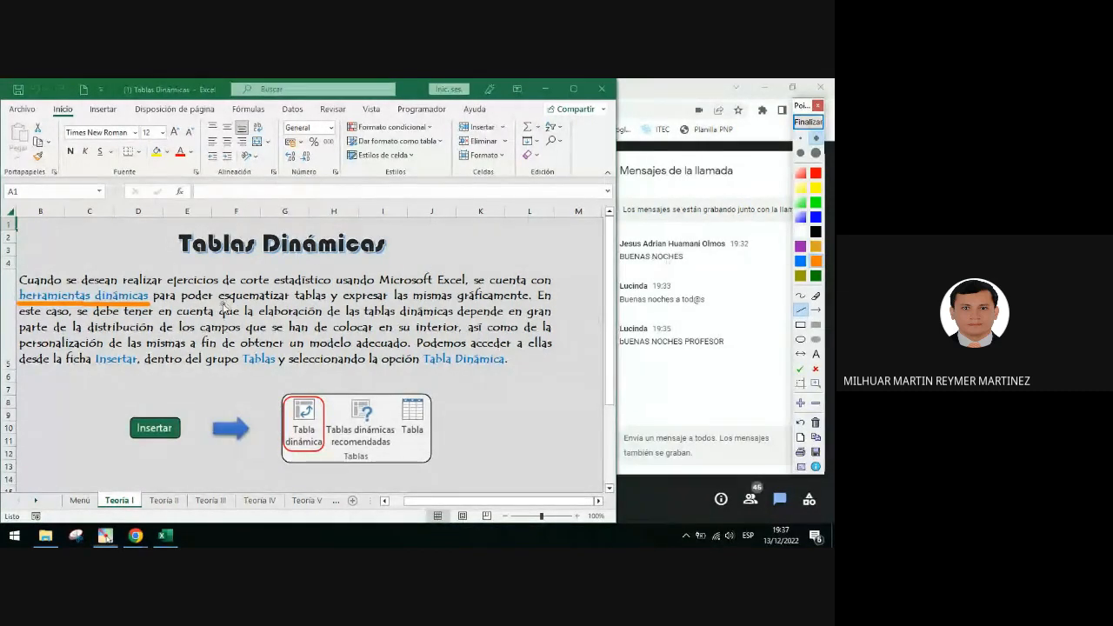
drag(219, 304, 527, 306)
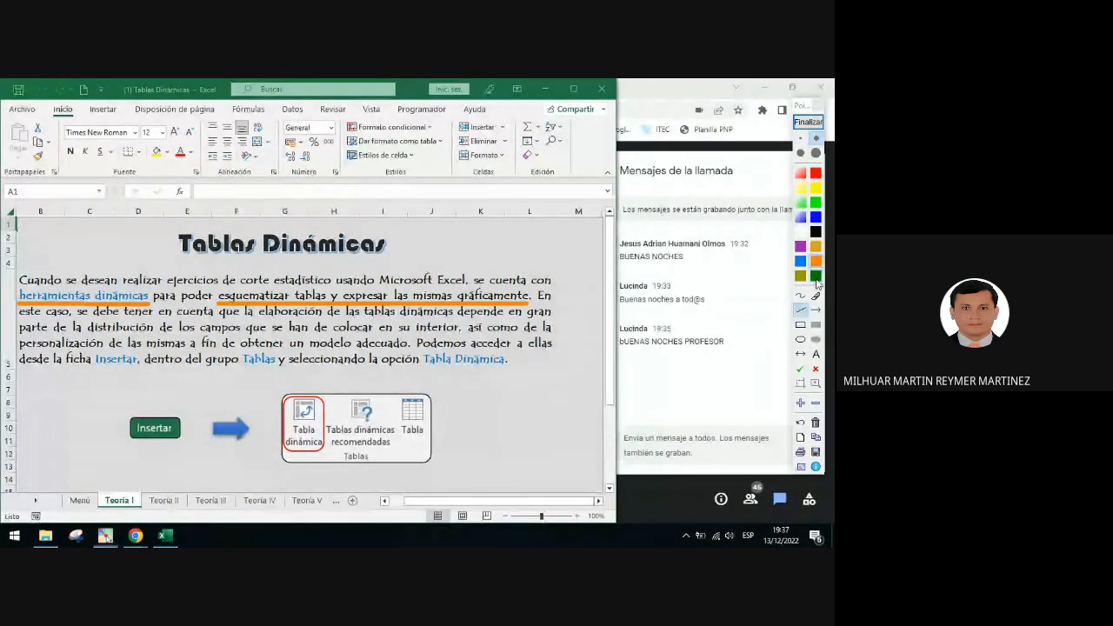
click(817, 277)
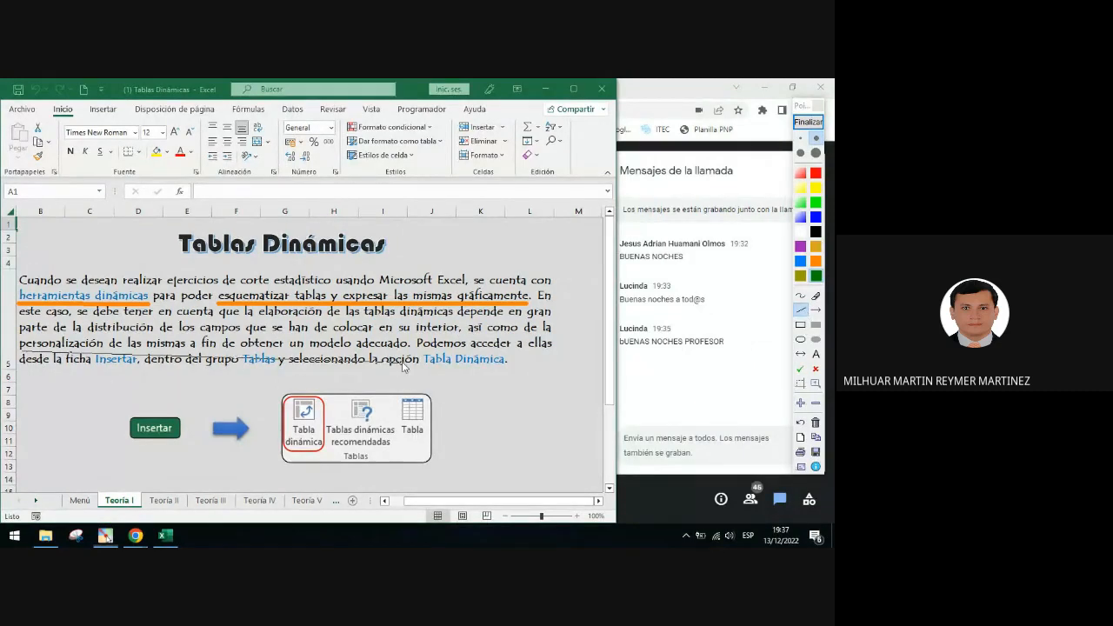
drag(403, 352, 414, 349)
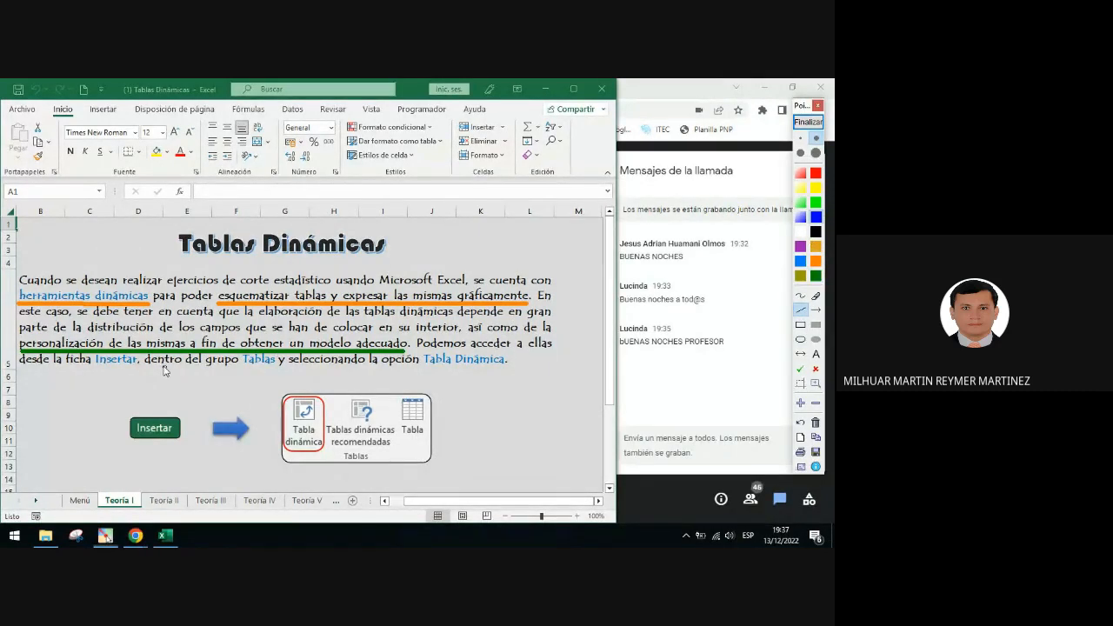
drag(66, 370, 509, 374)
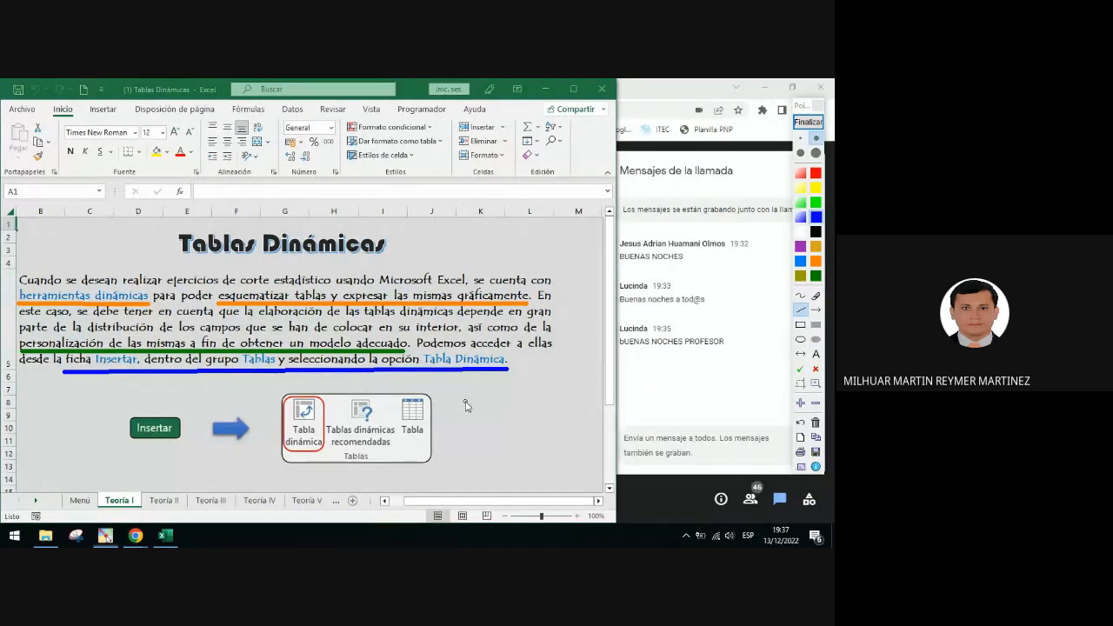
click(808, 121)
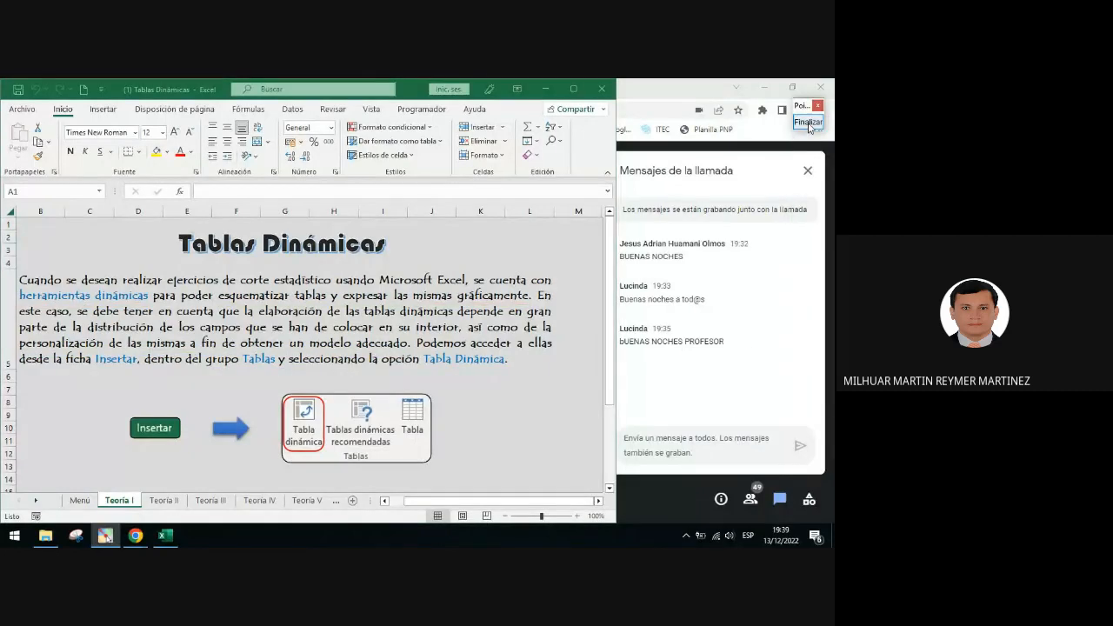
Draw an annotation arrow from the Insertar button up to the ribbon tabs, then clear it
click(808, 122)
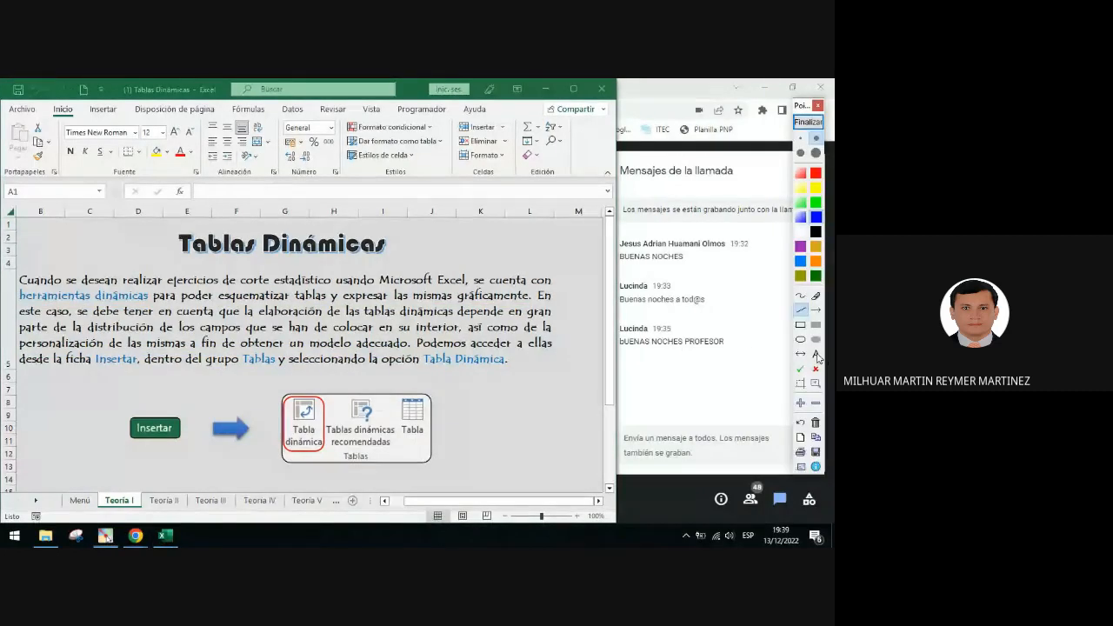
click(816, 310)
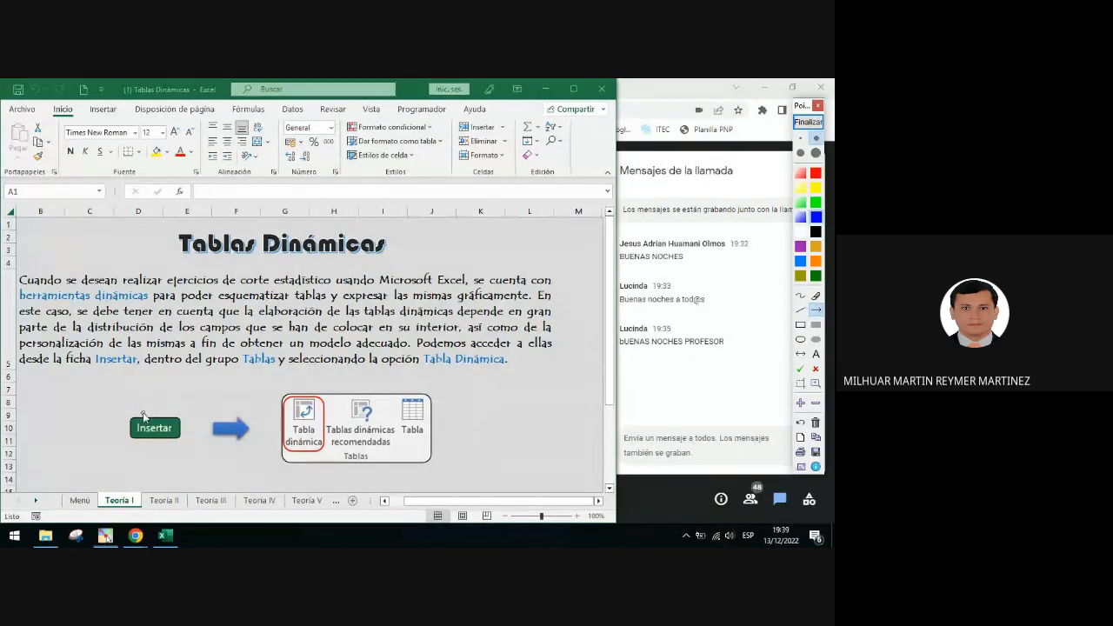
drag(144, 412, 63, 122)
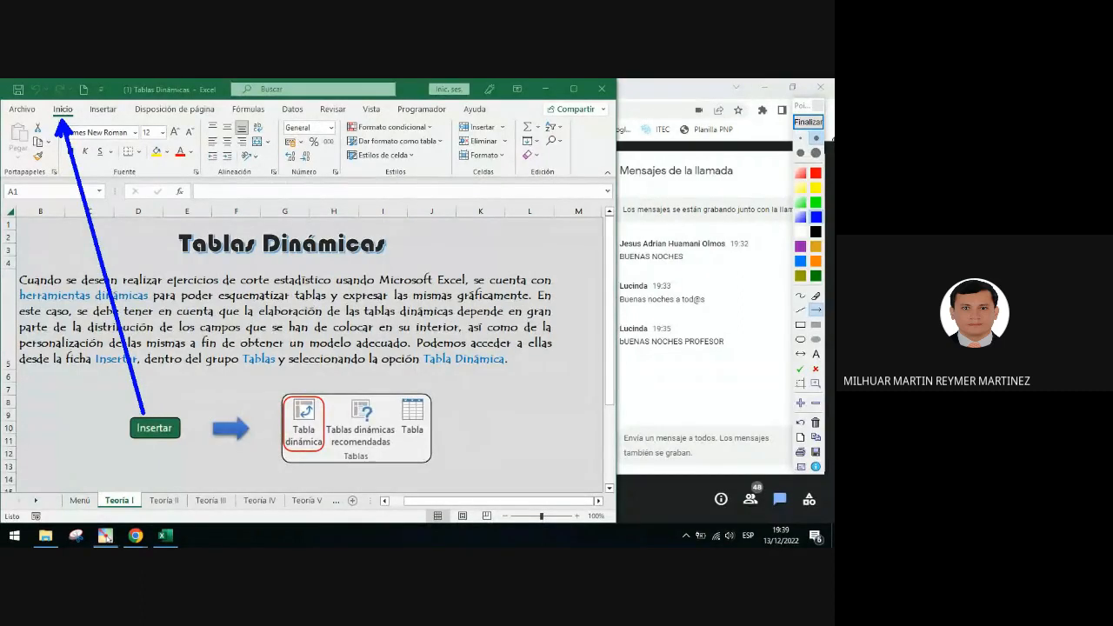
click(805, 124)
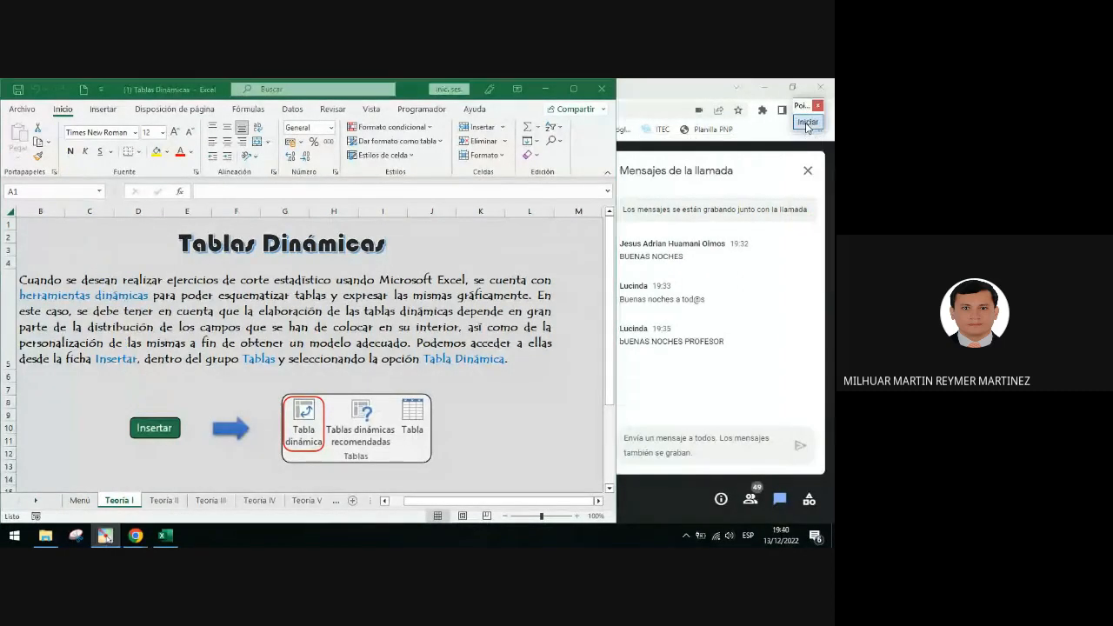
Circle the Insertar ribbon tab with an annotation ellipse, then clear it
click(809, 123)
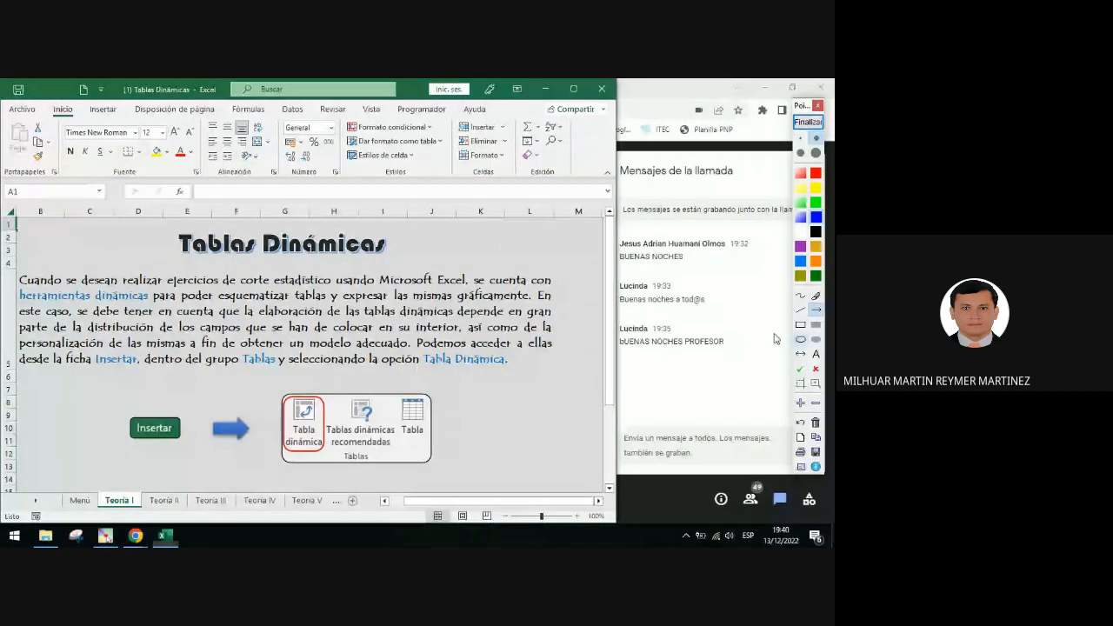
drag(76, 97, 134, 126)
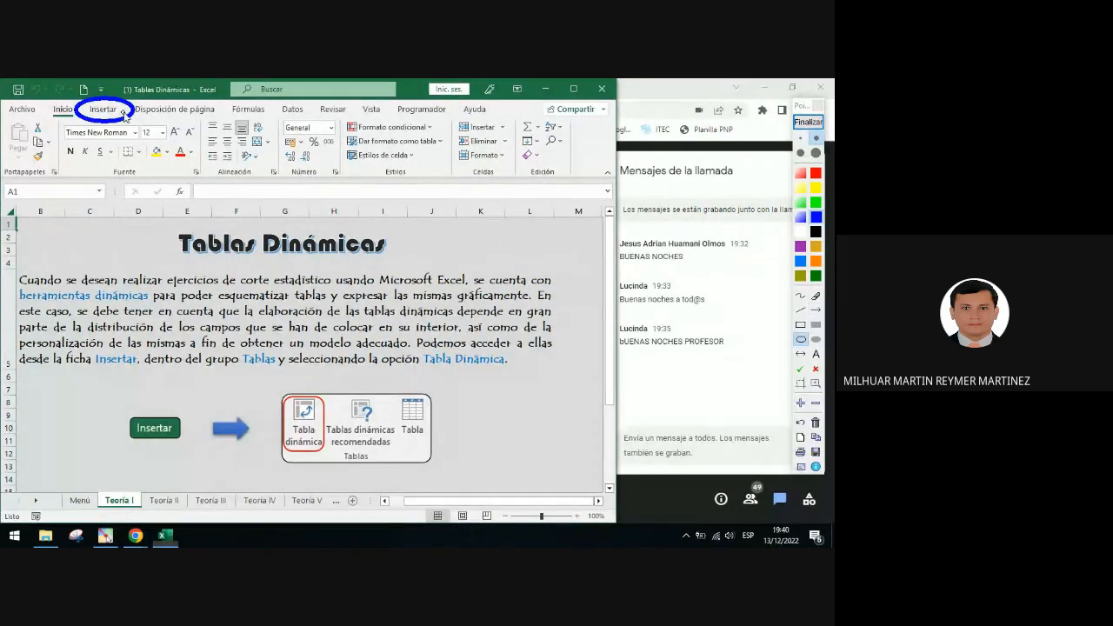
click(808, 122)
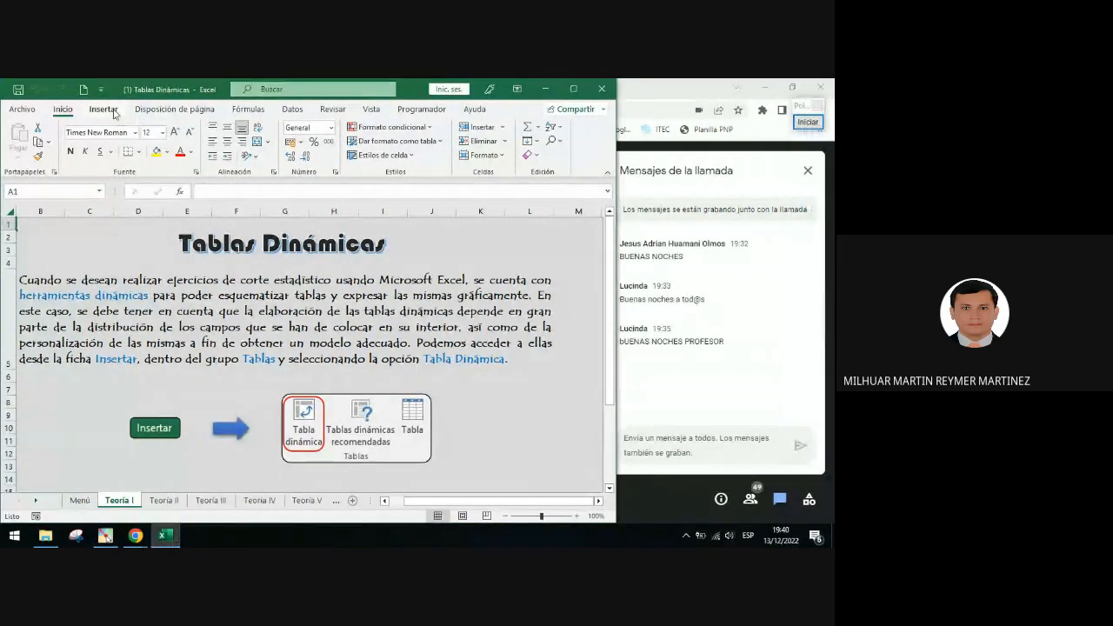
Switch to the Insertar tab and expand the Tablas group
click(114, 113)
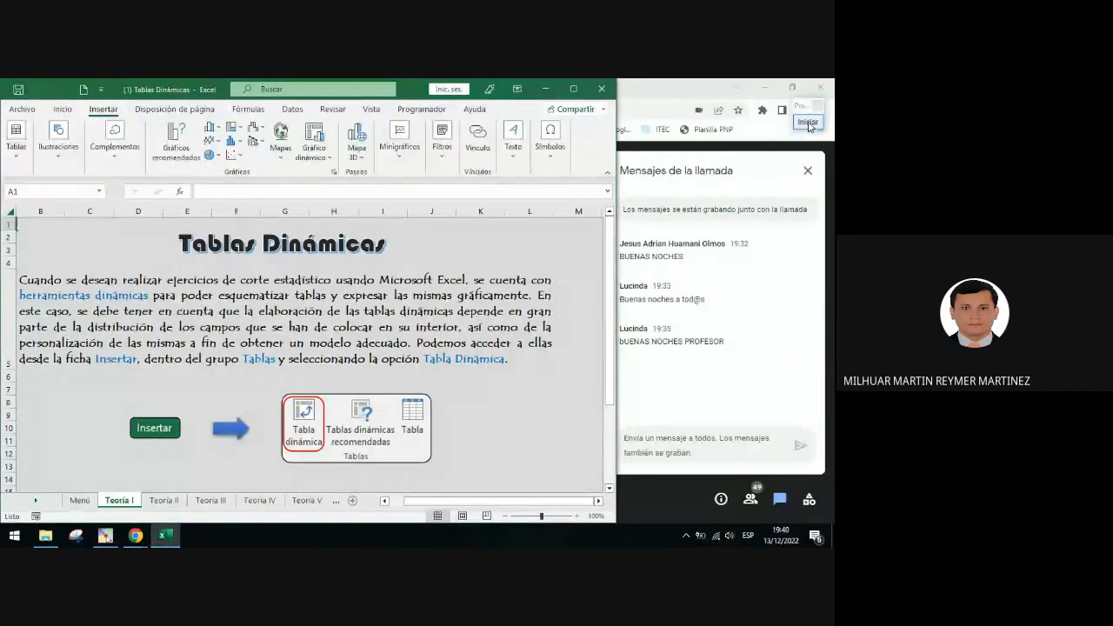
click(16, 139)
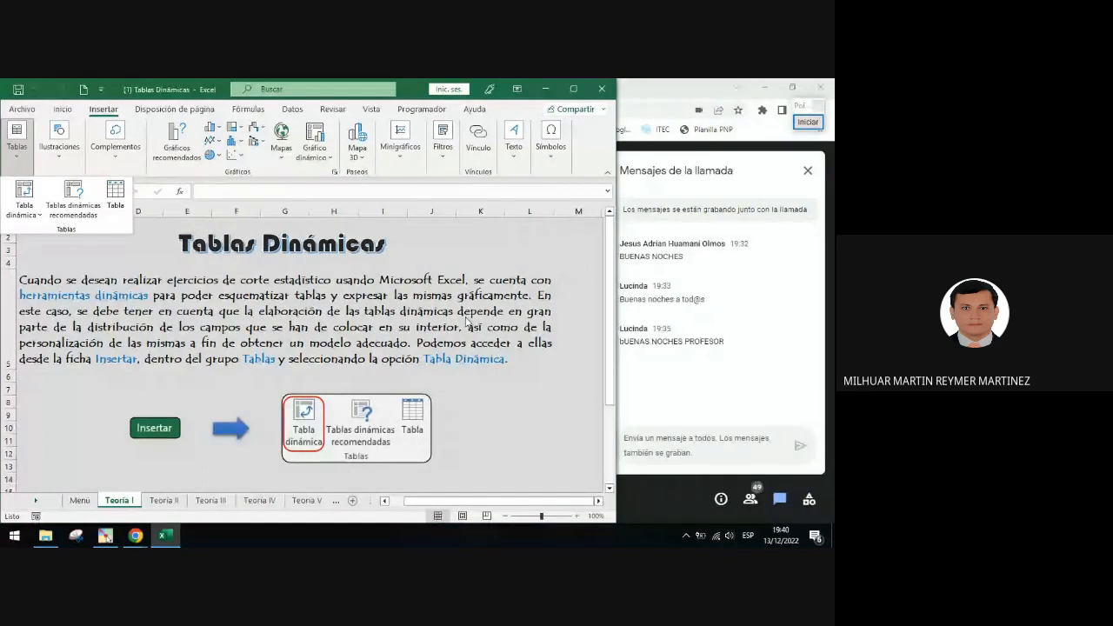
click(679, 498)
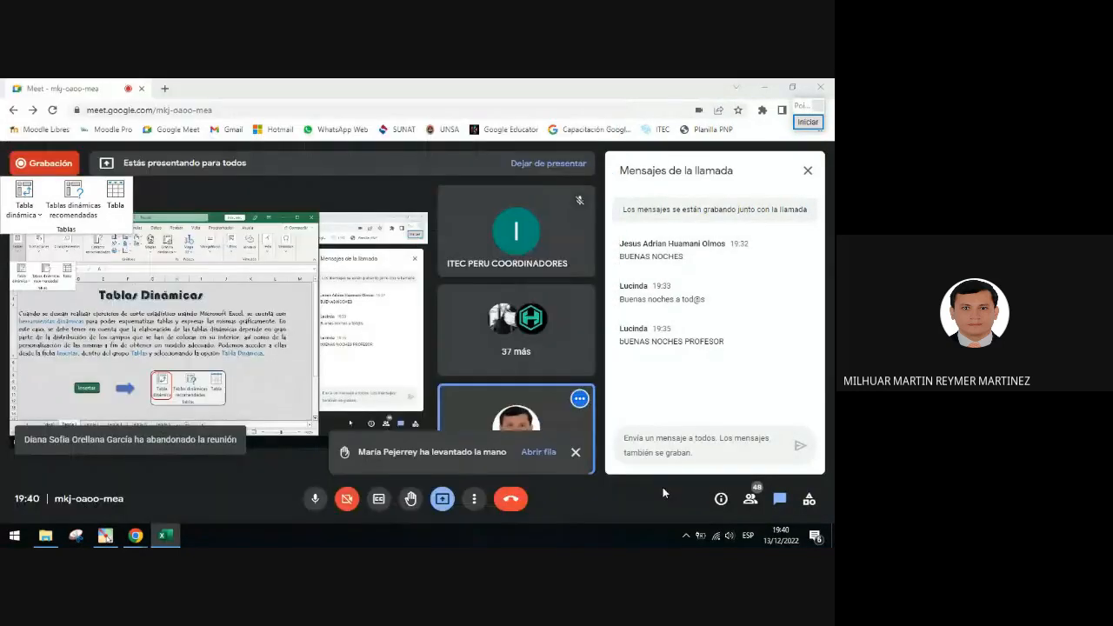
click(166, 534)
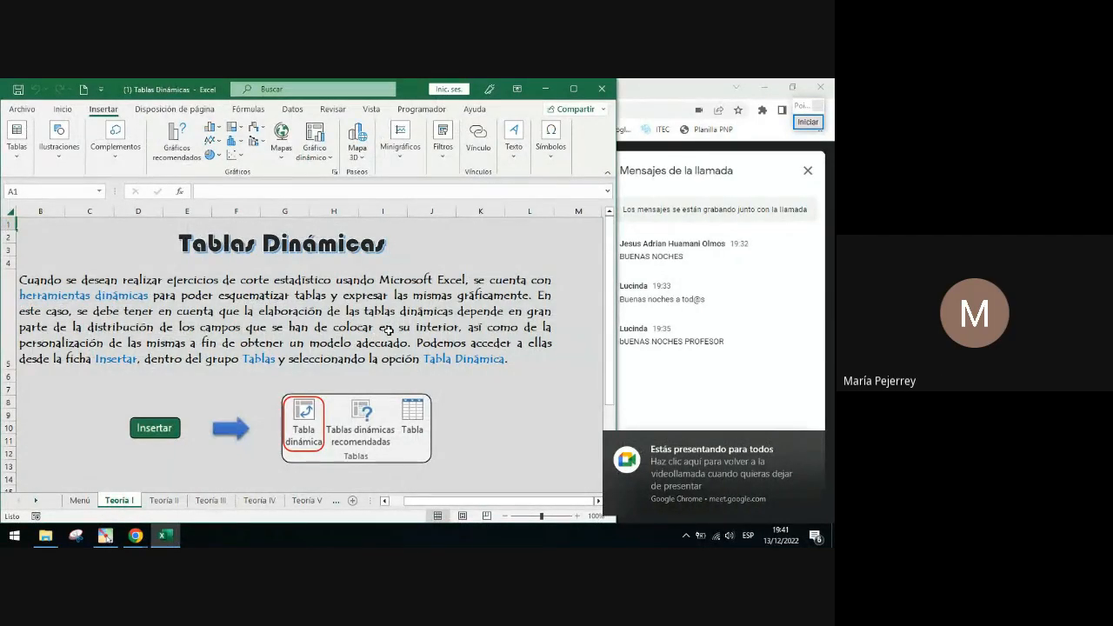
Start a PivotTable from a table or range via Tabla dinámica and move its dialog higher
click(21, 168)
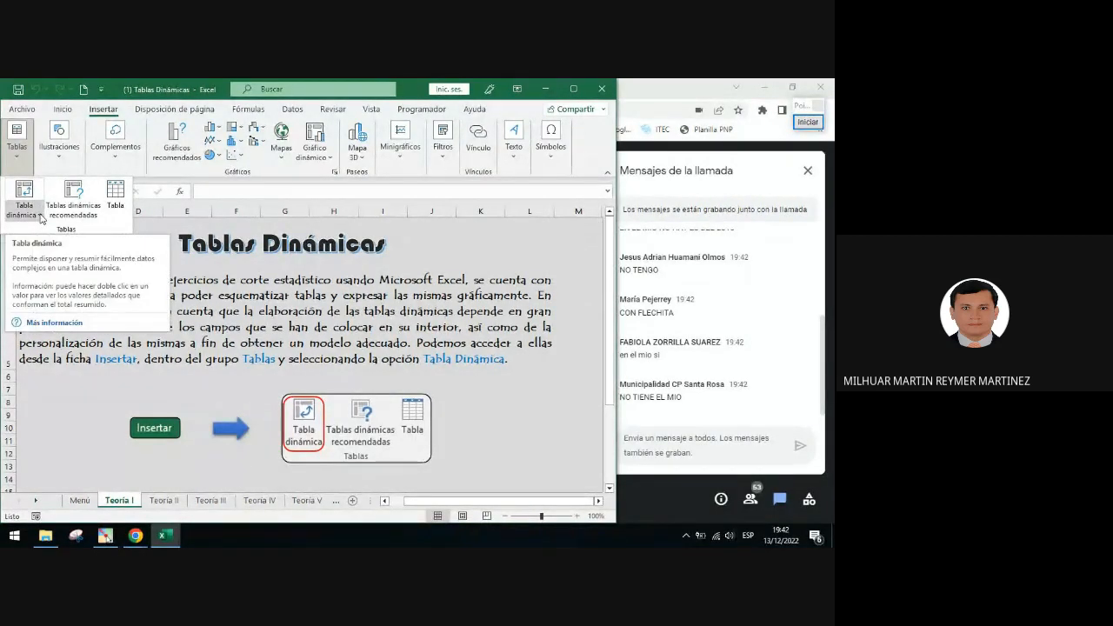
click(40, 215)
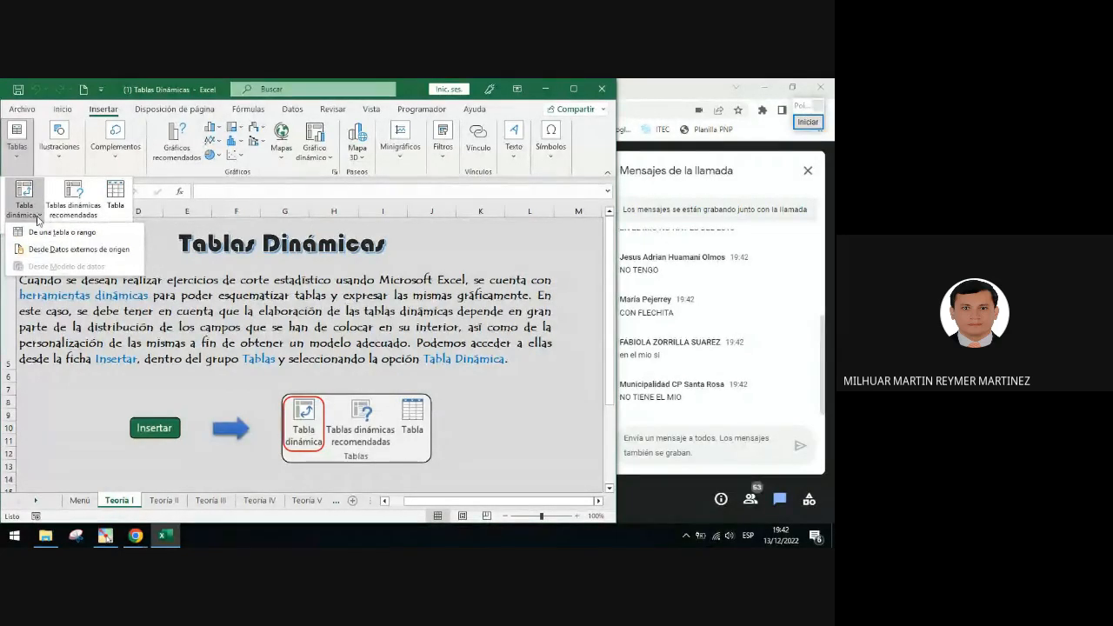
click(38, 216)
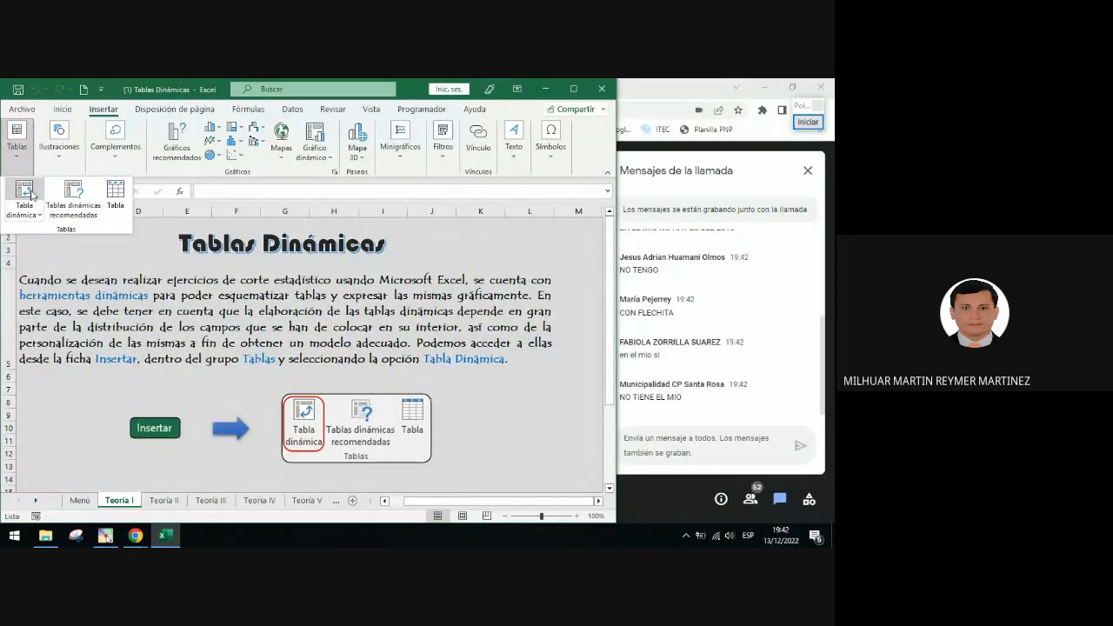
click(38, 215)
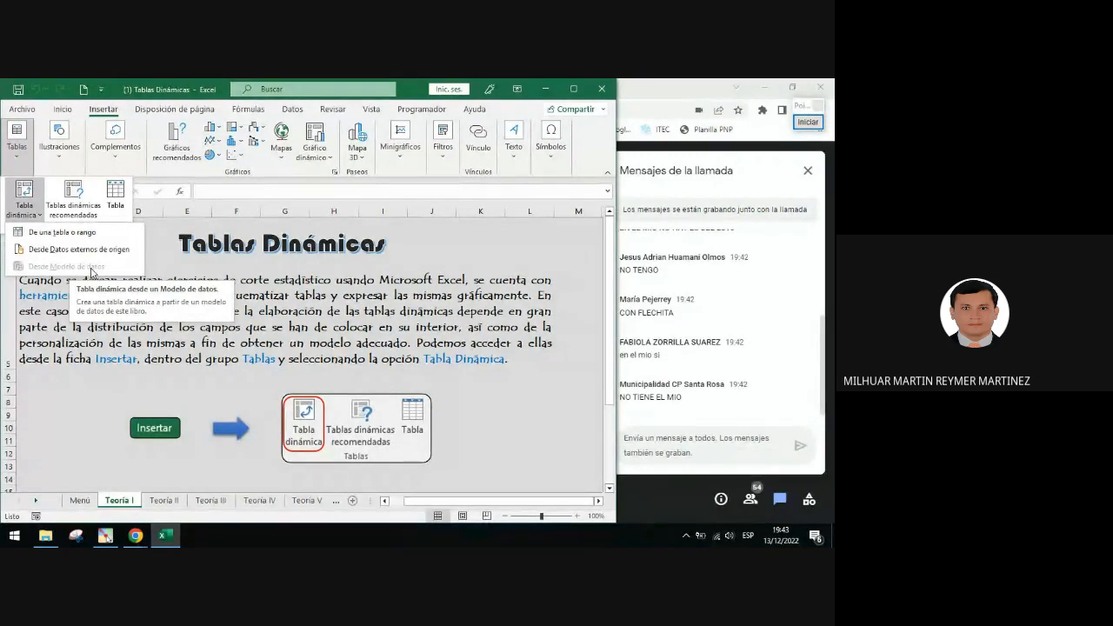
click(61, 233)
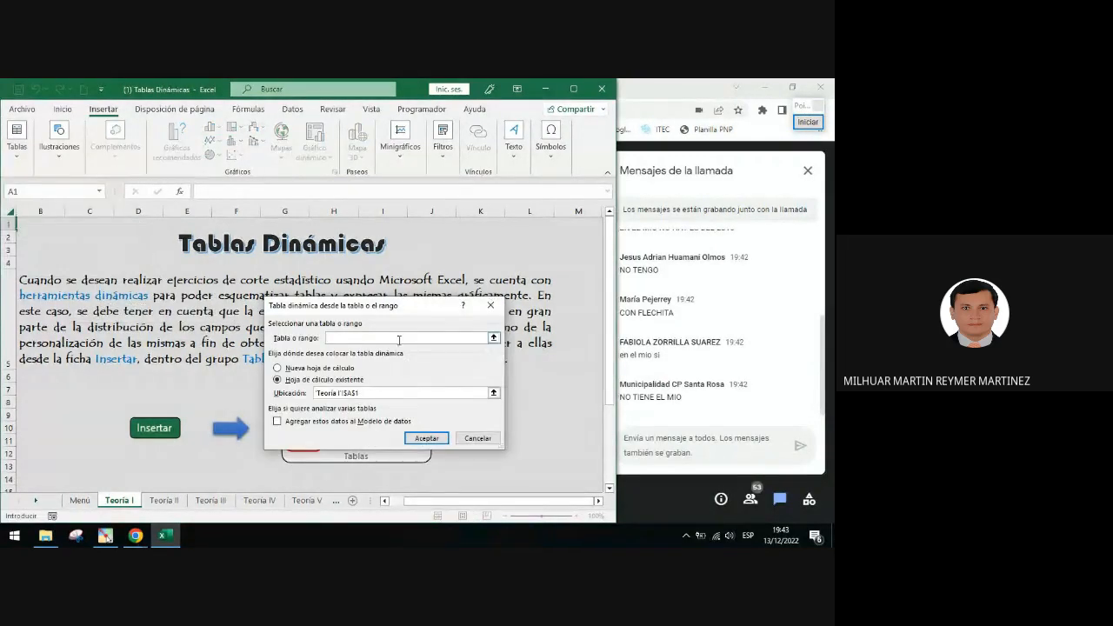
drag(359, 316, 321, 253)
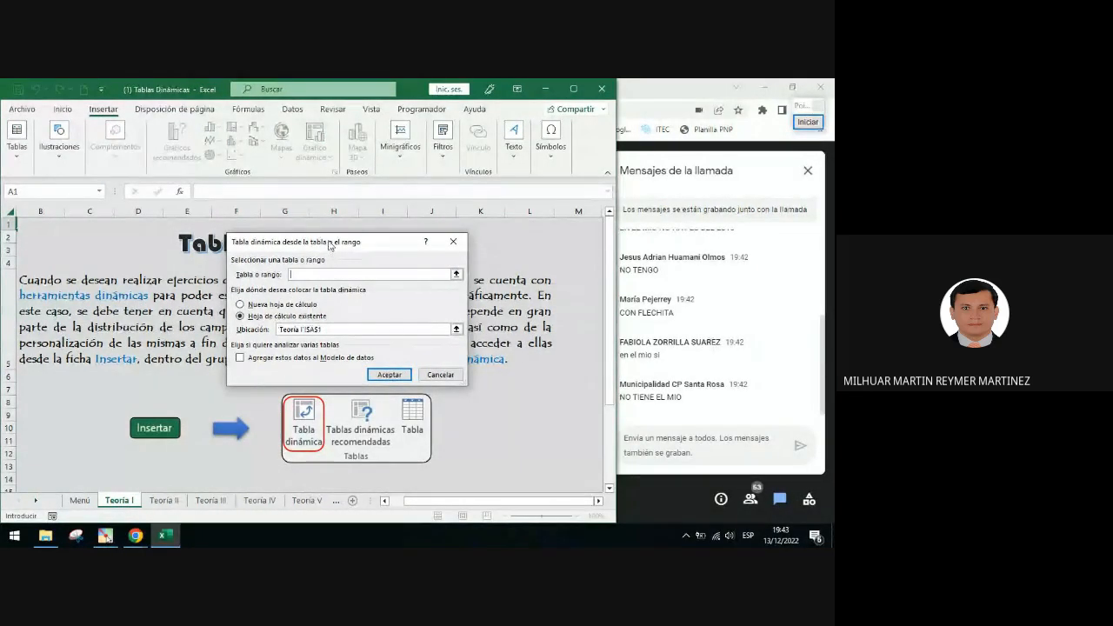
Annotate the PivotTable dialog with a vertical double arrow and a rectangle around the placement options, then clear the annotations
click(809, 123)
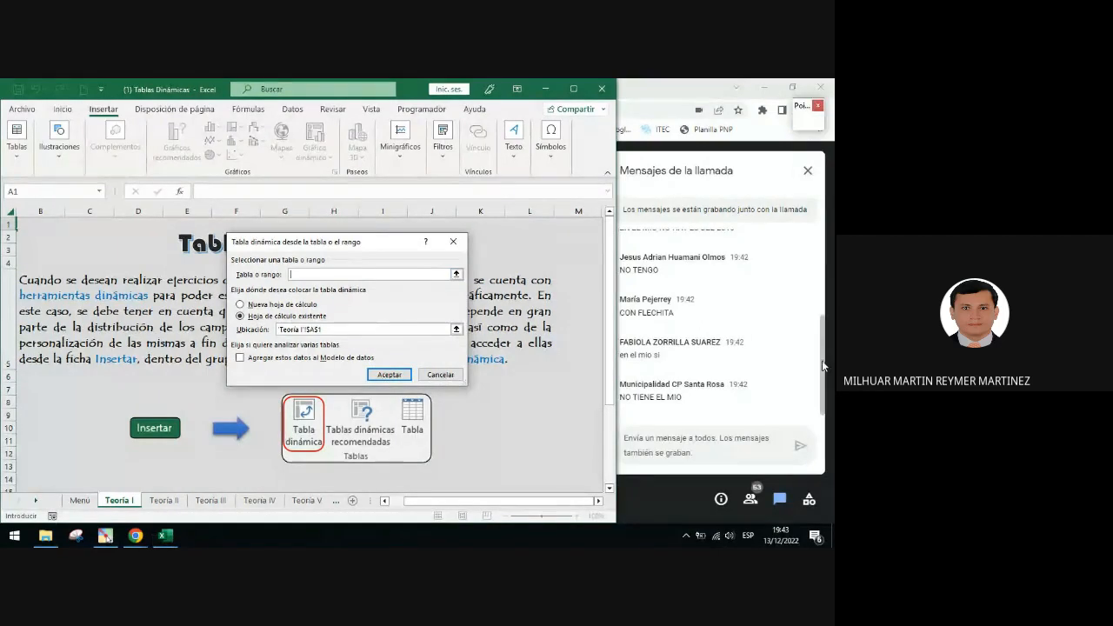
click(801, 354)
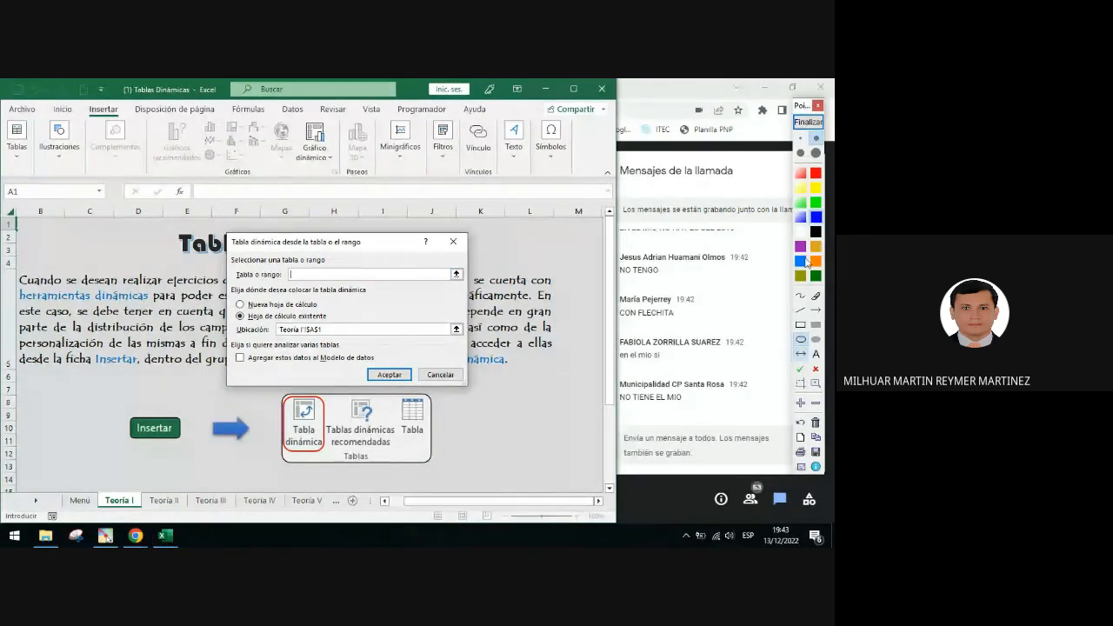
drag(346, 244, 346, 383)
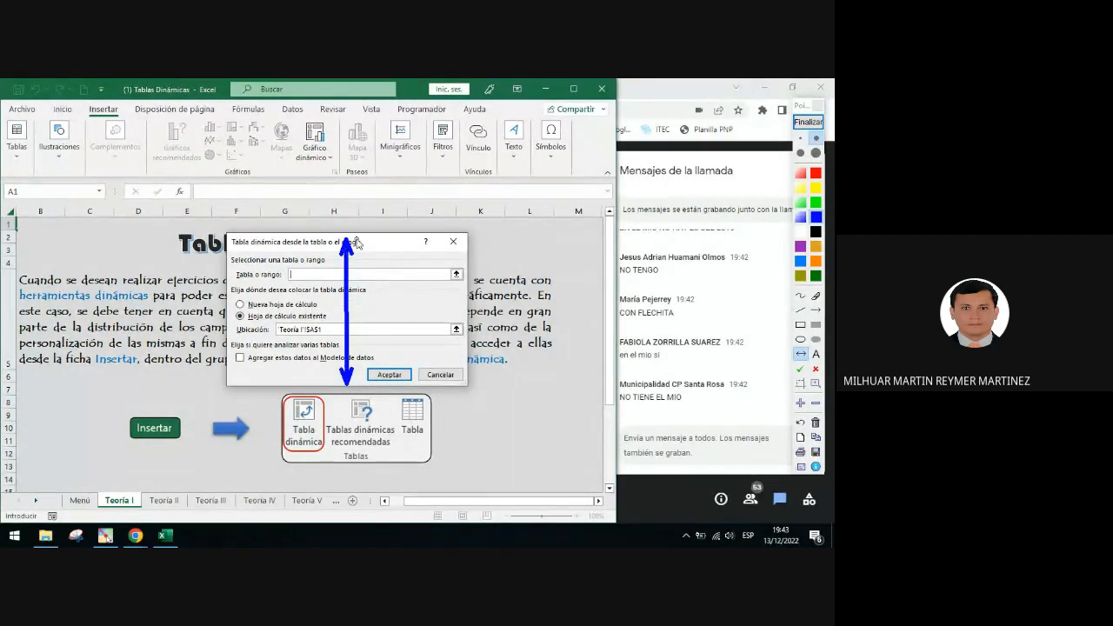
click(802, 324)
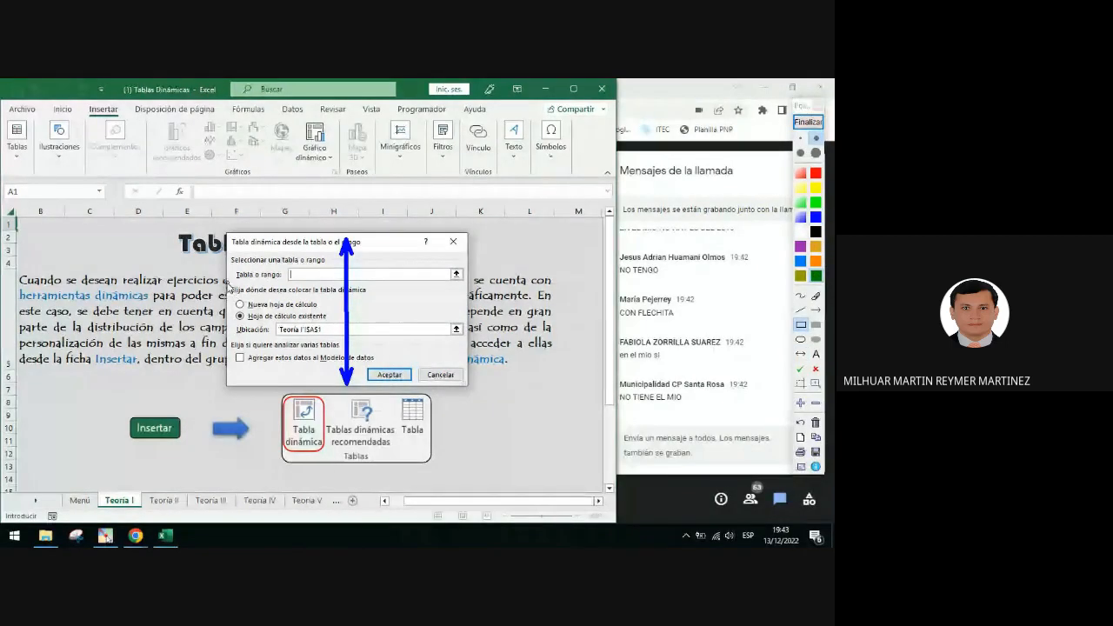
mouse_move(228, 286)
mouse_down()
mouse_move(421, 320)
mouse_move(464, 314)
mouse_up()
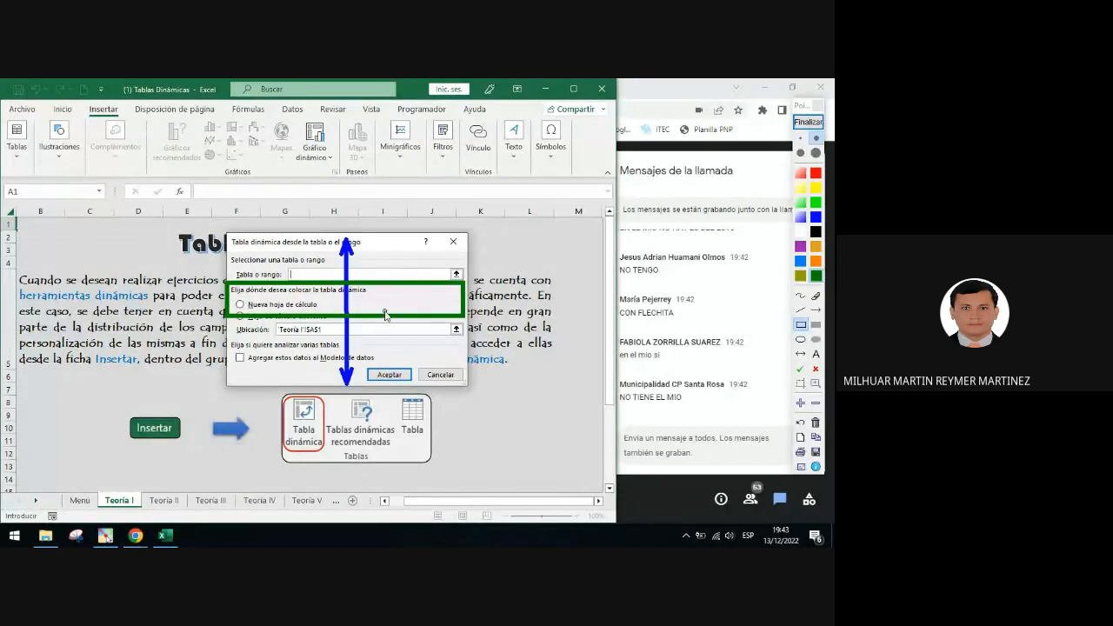
click(808, 122)
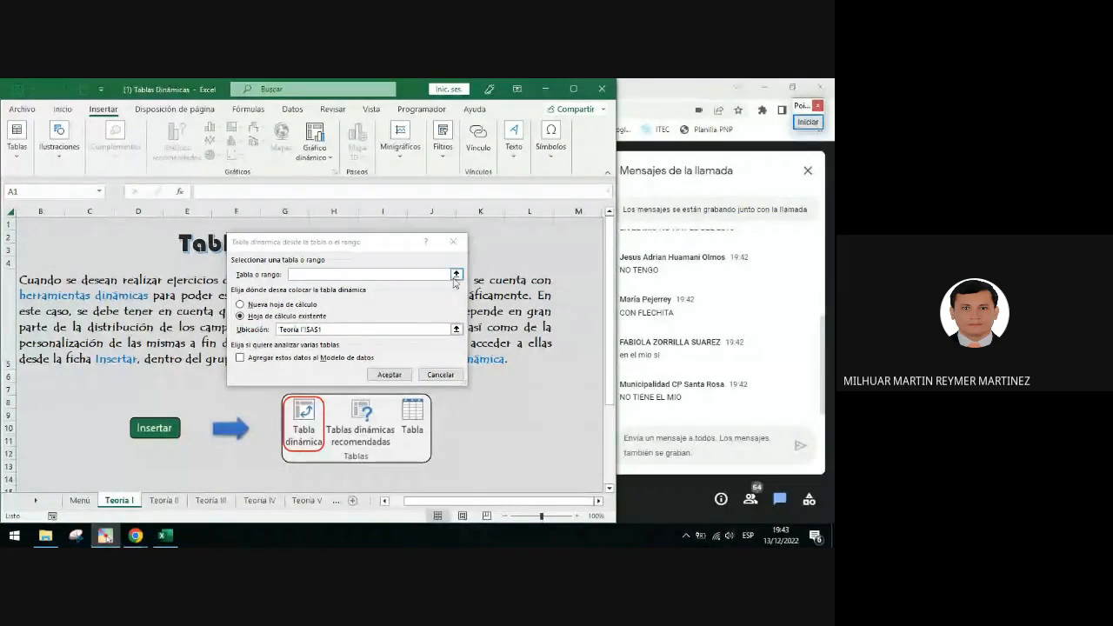
Circle the Tabla o rango and Ubicación fields of the dialog with annotation ellipses, then clear them
click(809, 124)
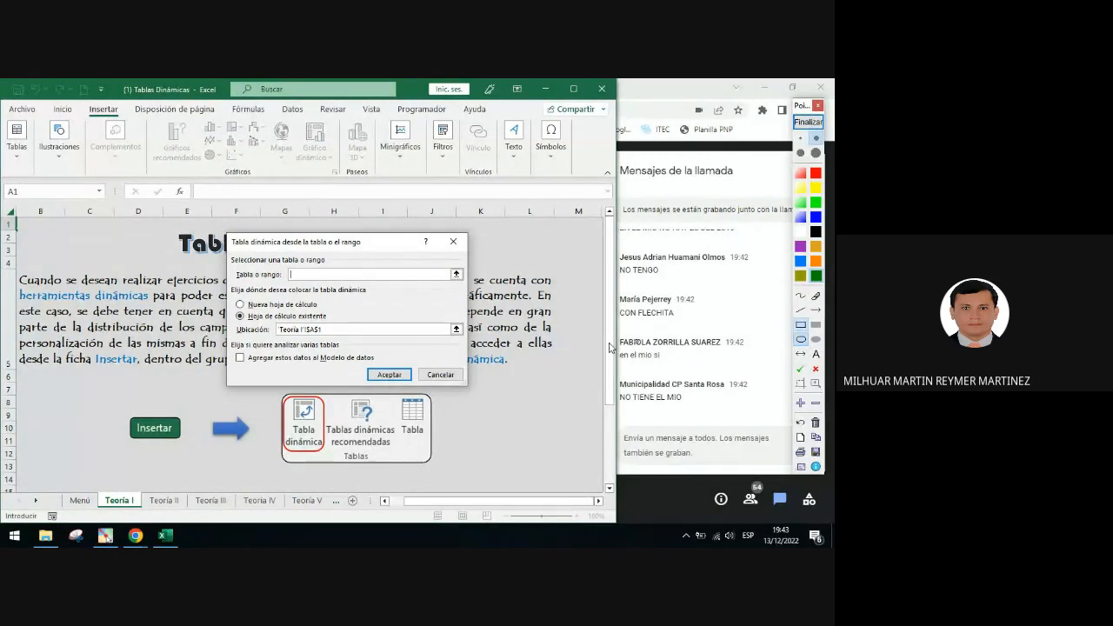
drag(229, 252, 474, 294)
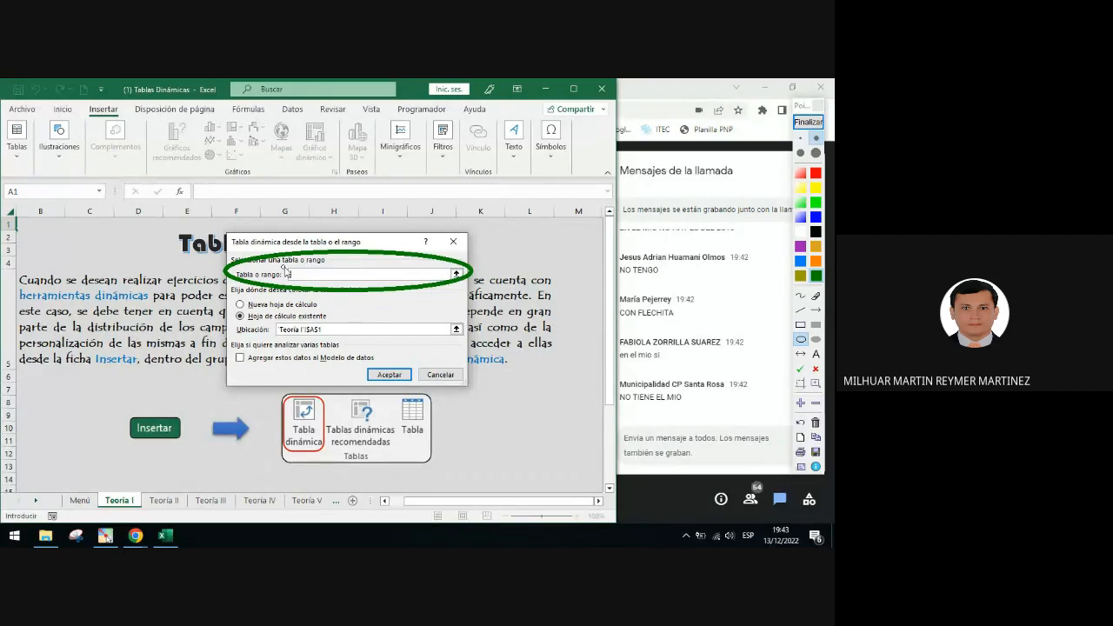
drag(228, 316, 479, 343)
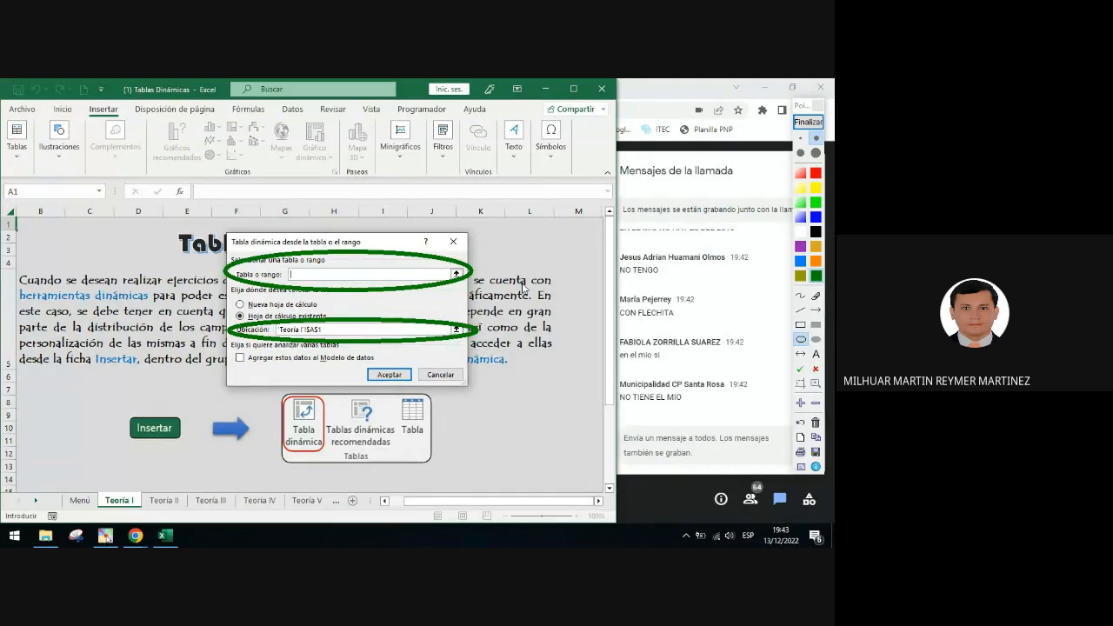
click(808, 122)
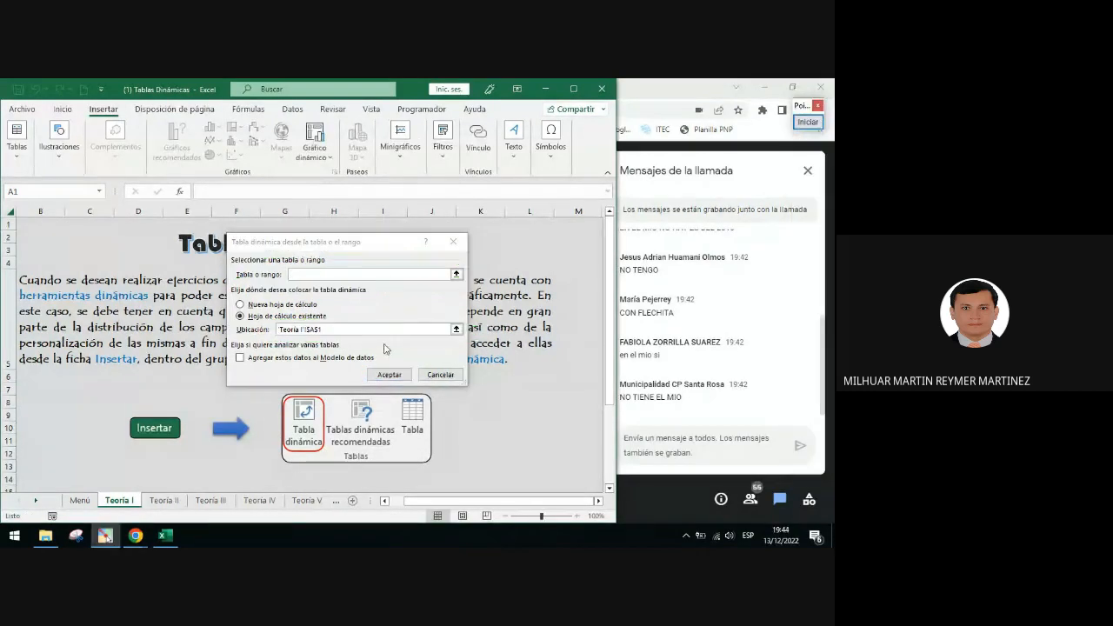
Close the PivotTable from table or range dialog without creating a PivotTable
click(453, 242)
scroll(339, 282, down, 2)
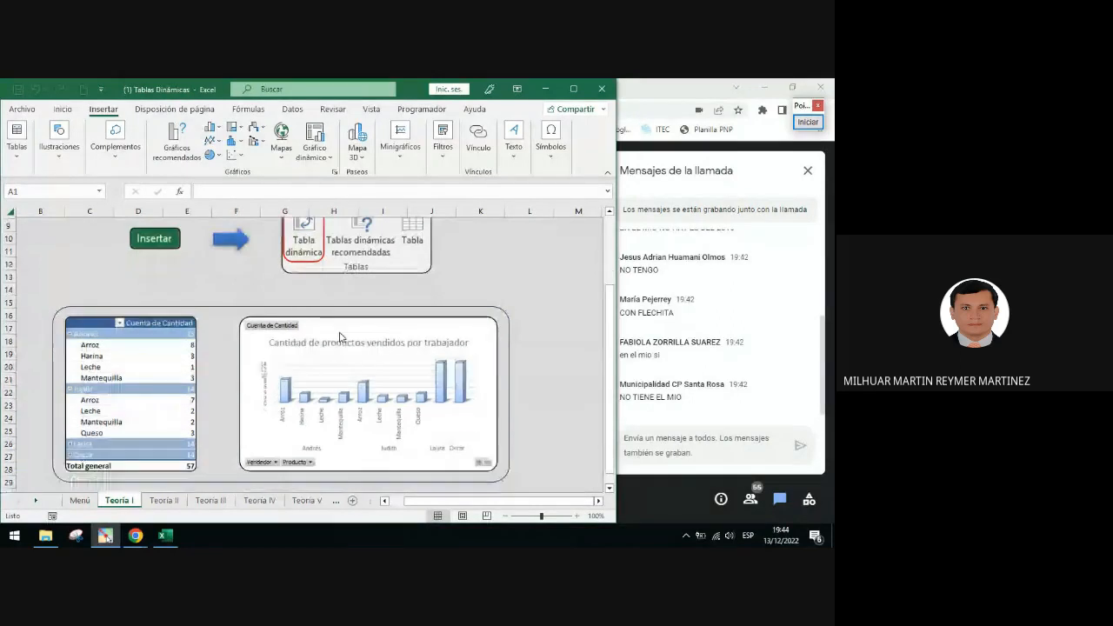
scroll(261, 308, down, 1)
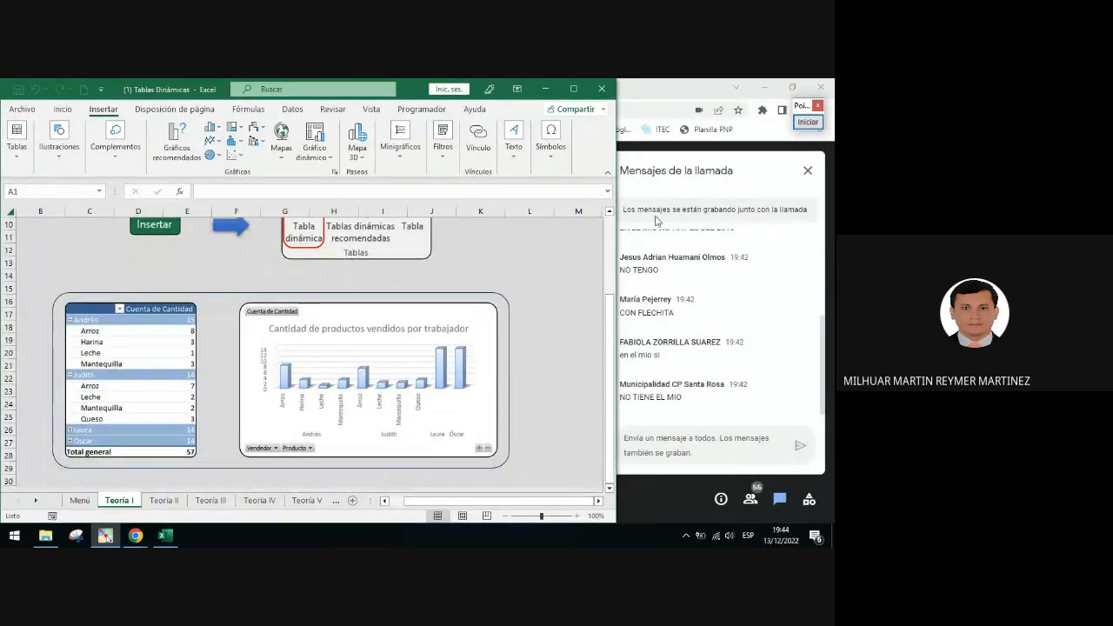
Mark the example PivotTable and chart with annotation arrows and a check mark, then clear the annotations
click(804, 123)
click(816, 310)
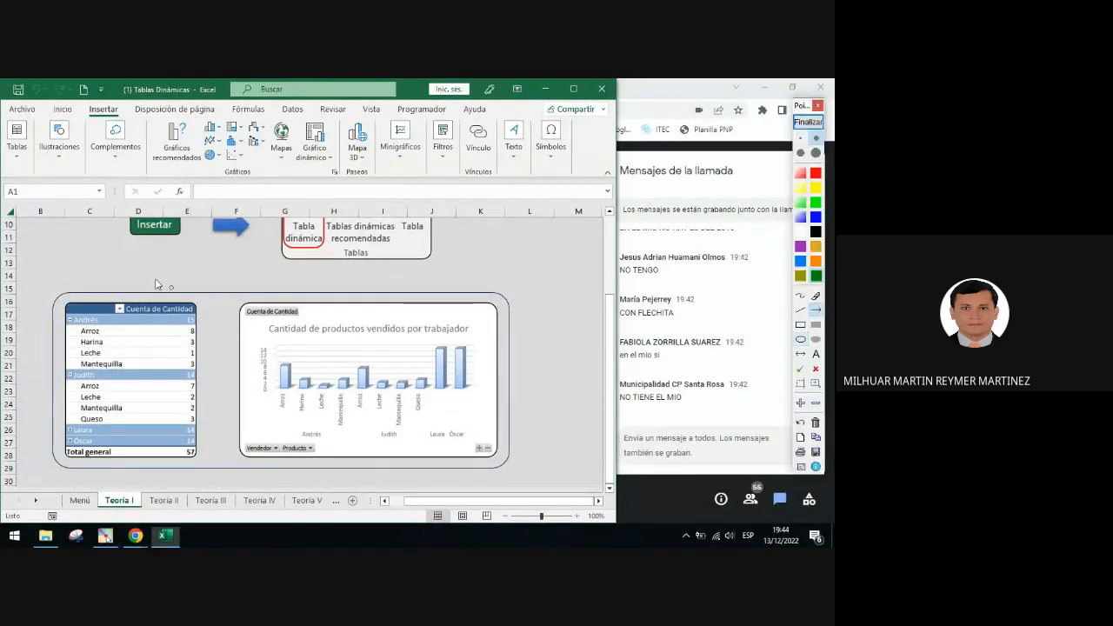
drag(60, 237, 90, 304)
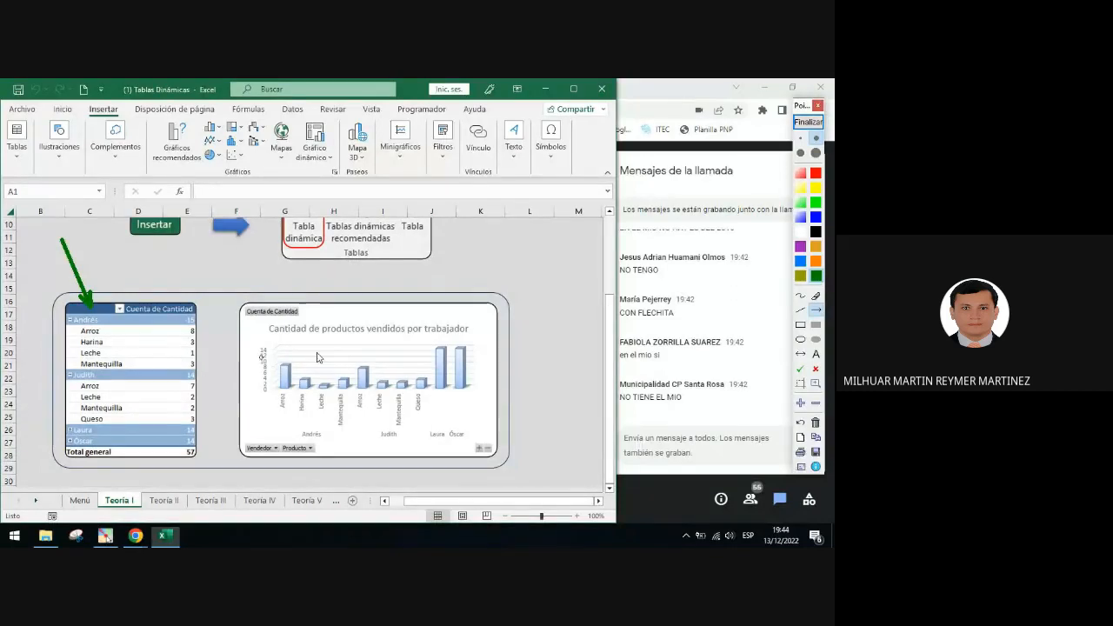
drag(165, 345, 265, 348)
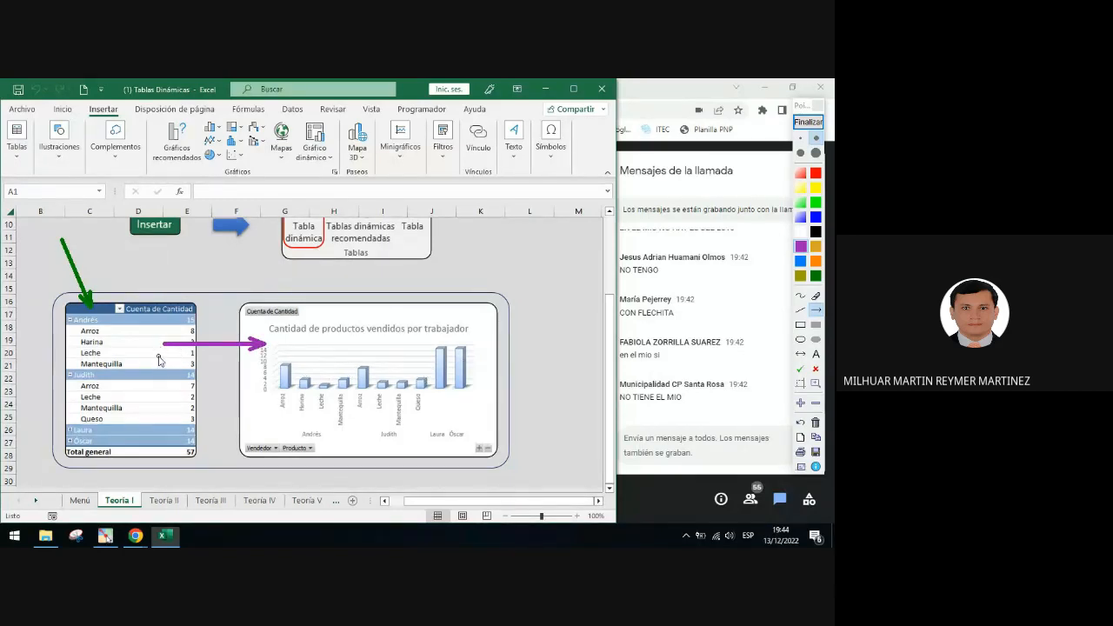
click(801, 370)
click(152, 337)
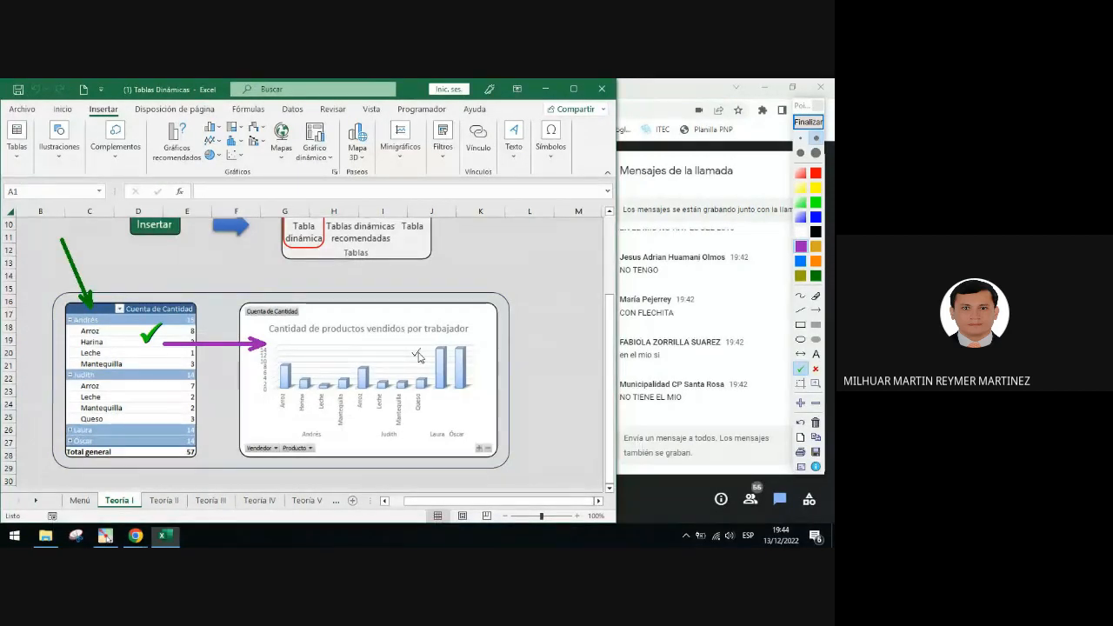
click(806, 124)
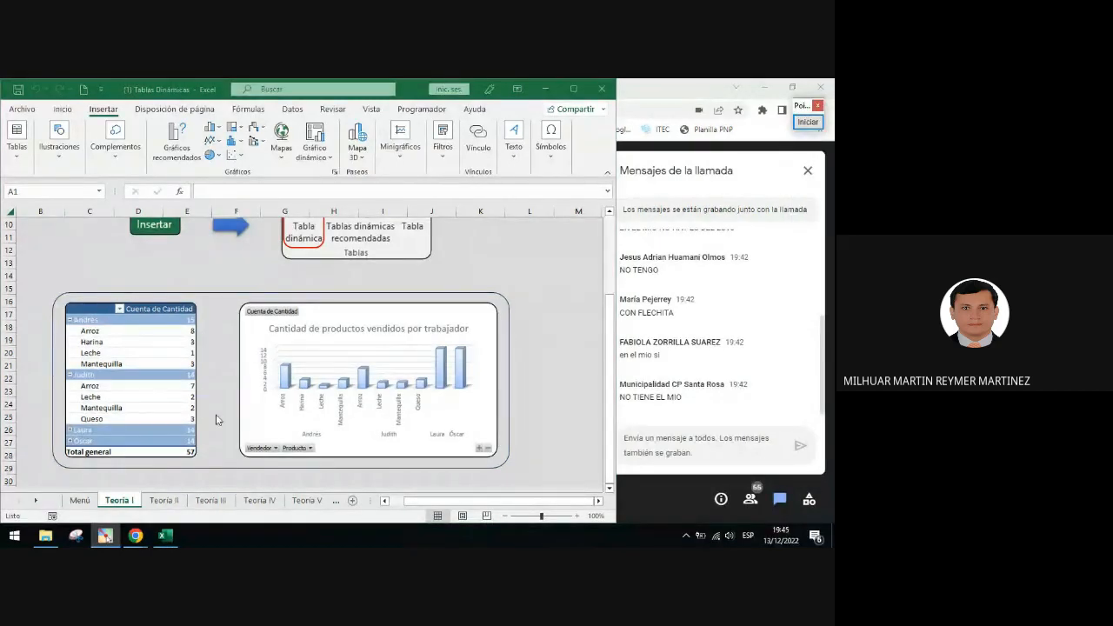
Point an annotation arrow at the Teoría II sheet tab, then clear it
click(809, 122)
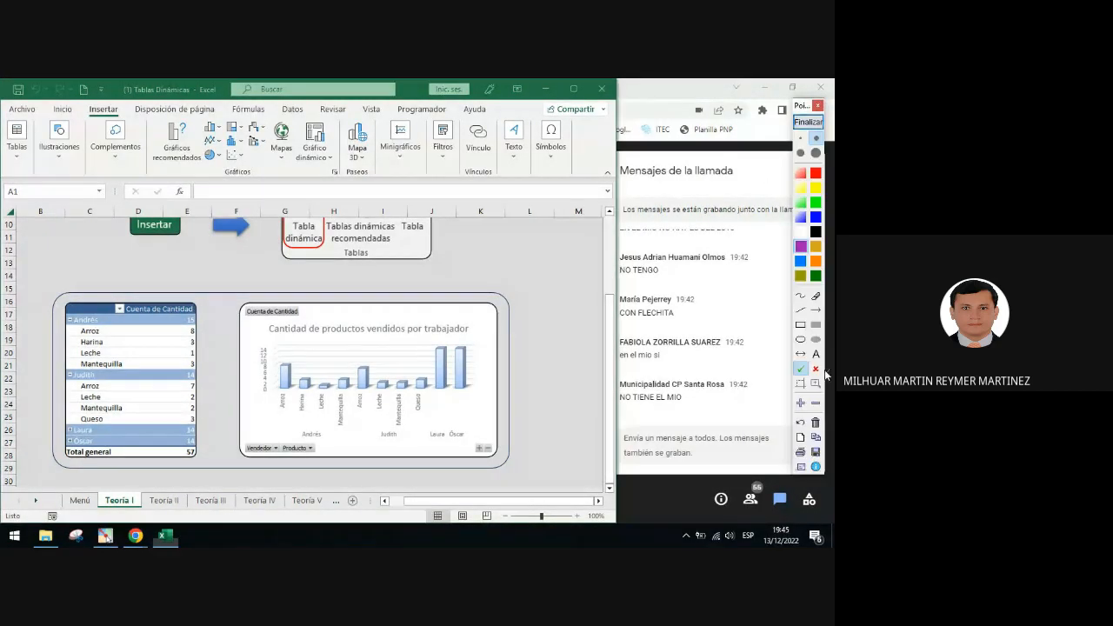
click(816, 311)
drag(228, 416, 181, 491)
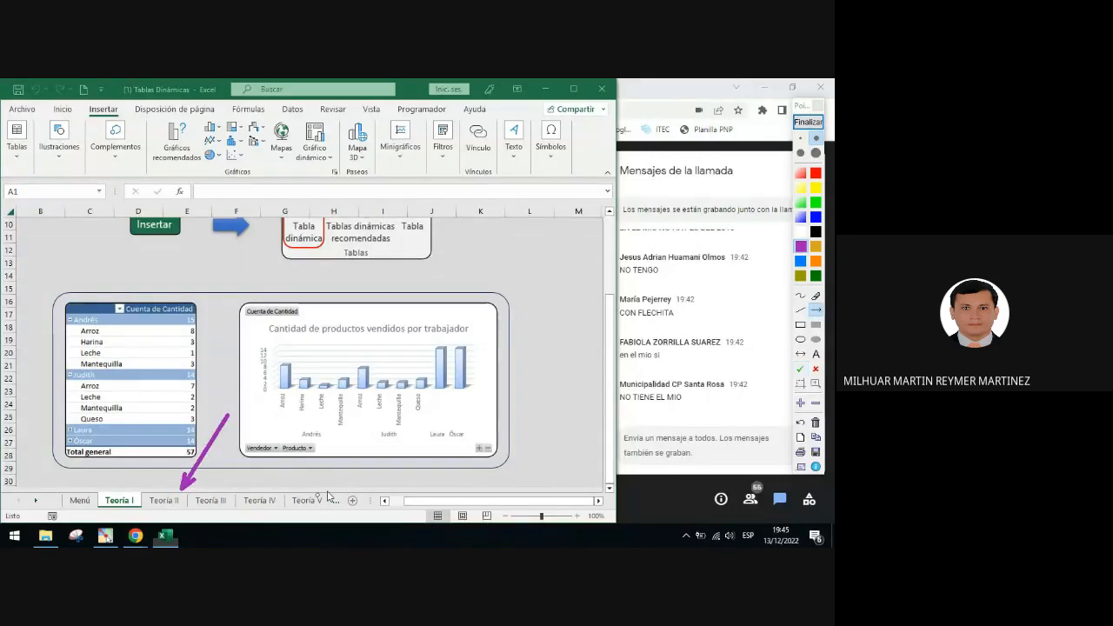
click(808, 122)
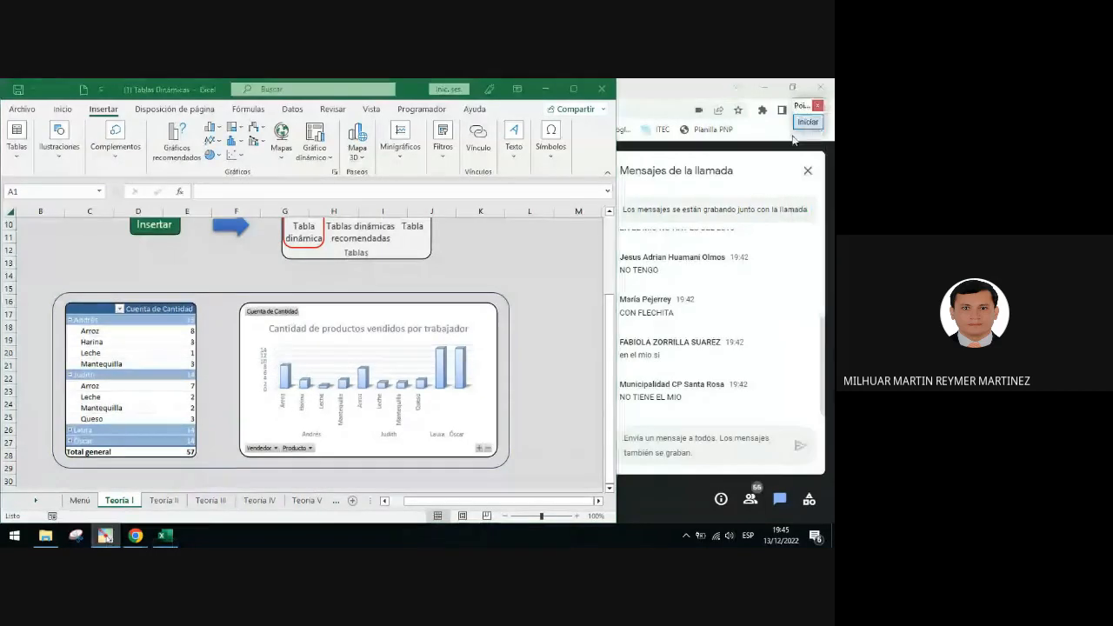
Open the Teoría II sheet and widen the Excel window
click(164, 500)
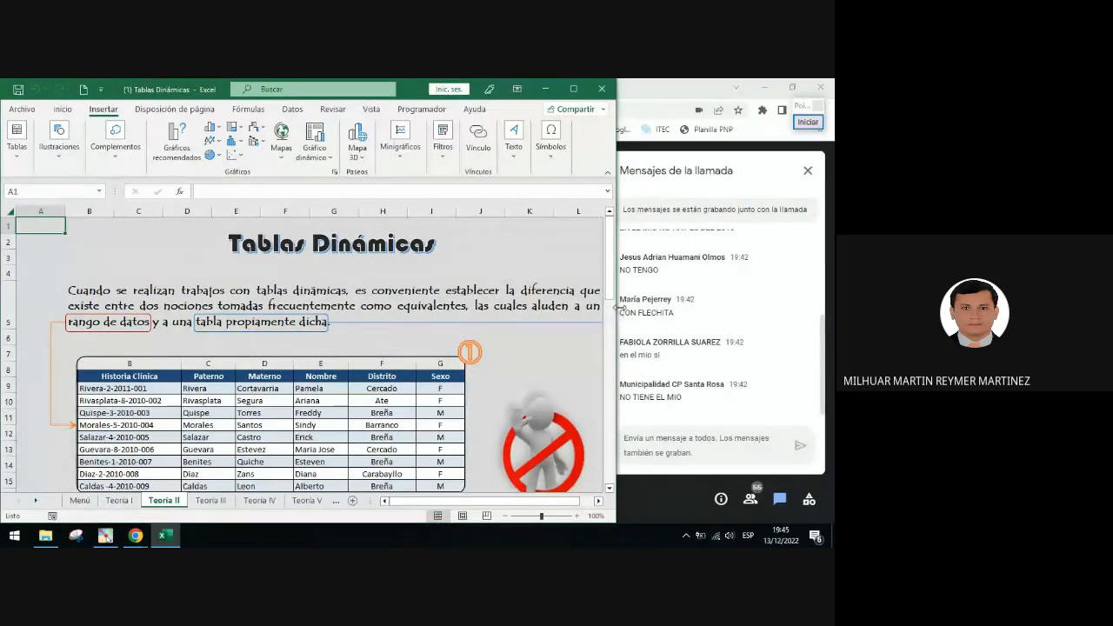
drag(617, 306, 670, 321)
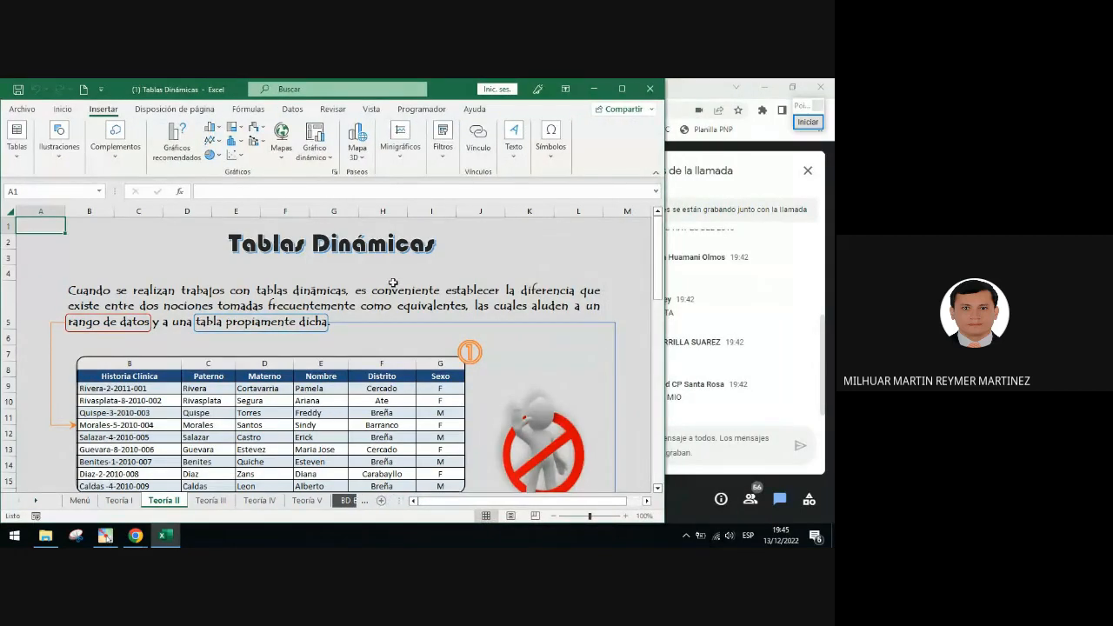
drag(657, 261, 660, 280)
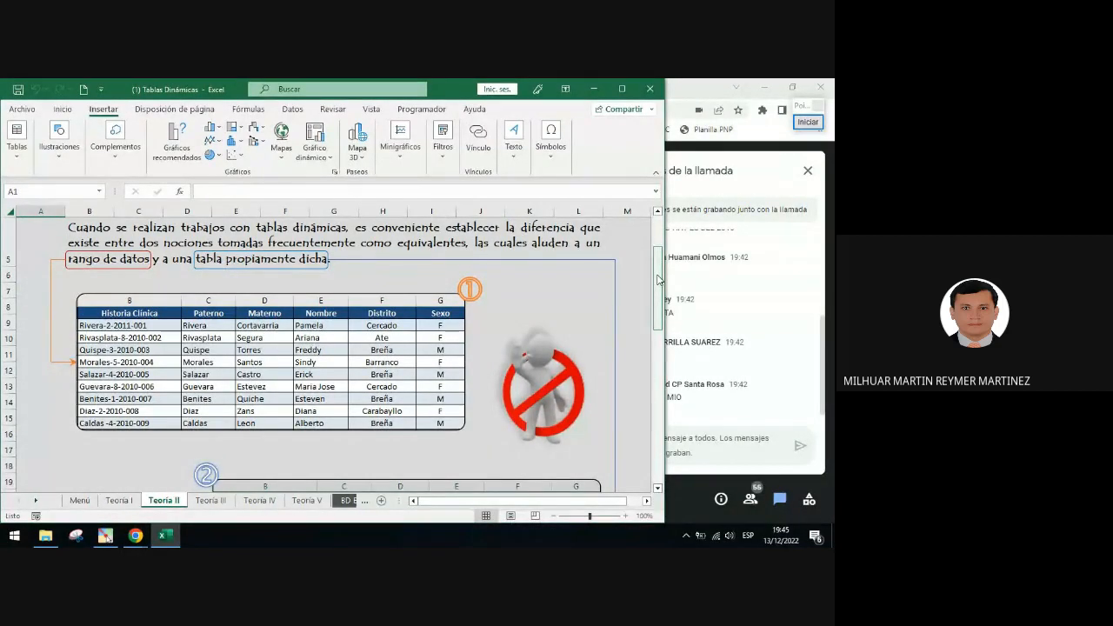
Place annotation check marks beside 'rango de datos' and 'tabla propiamente dicha', then clear them
click(808, 122)
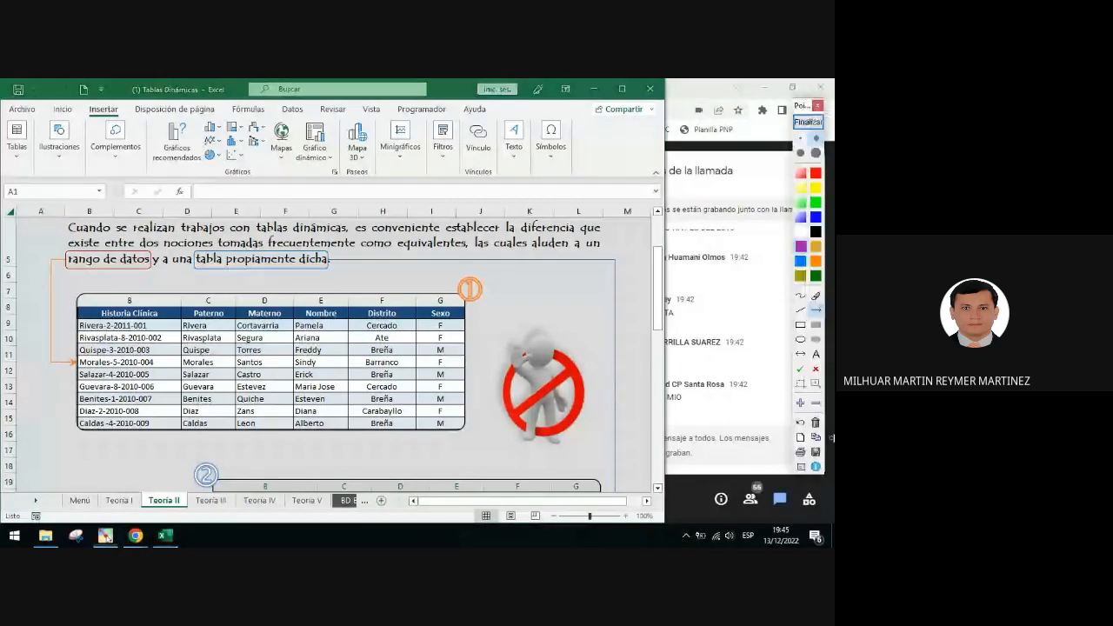
click(800, 368)
click(337, 260)
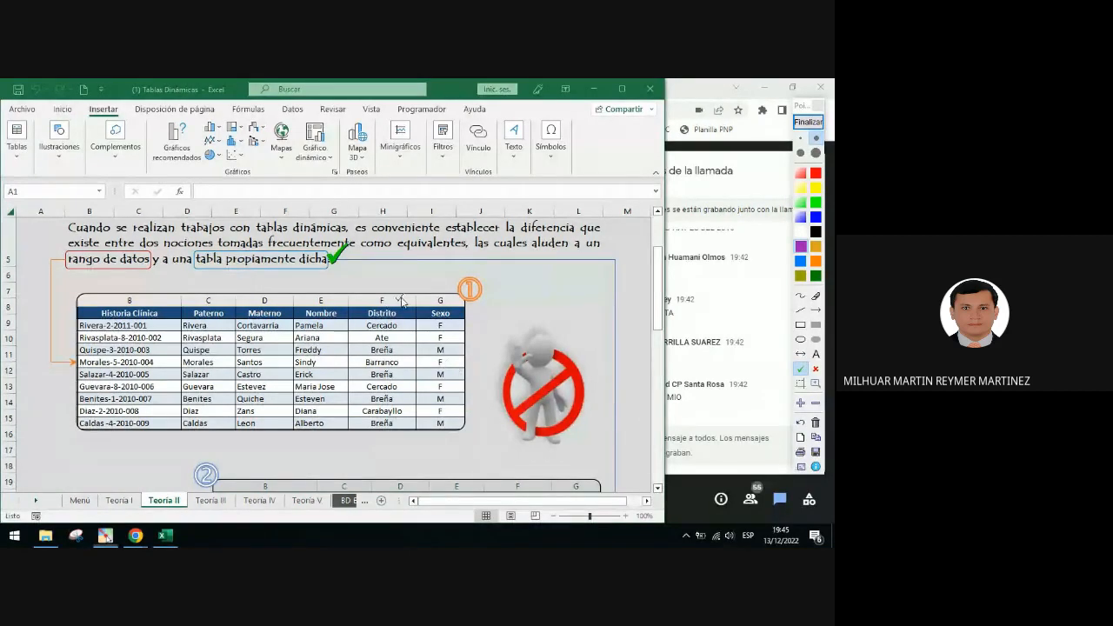
click(57, 250)
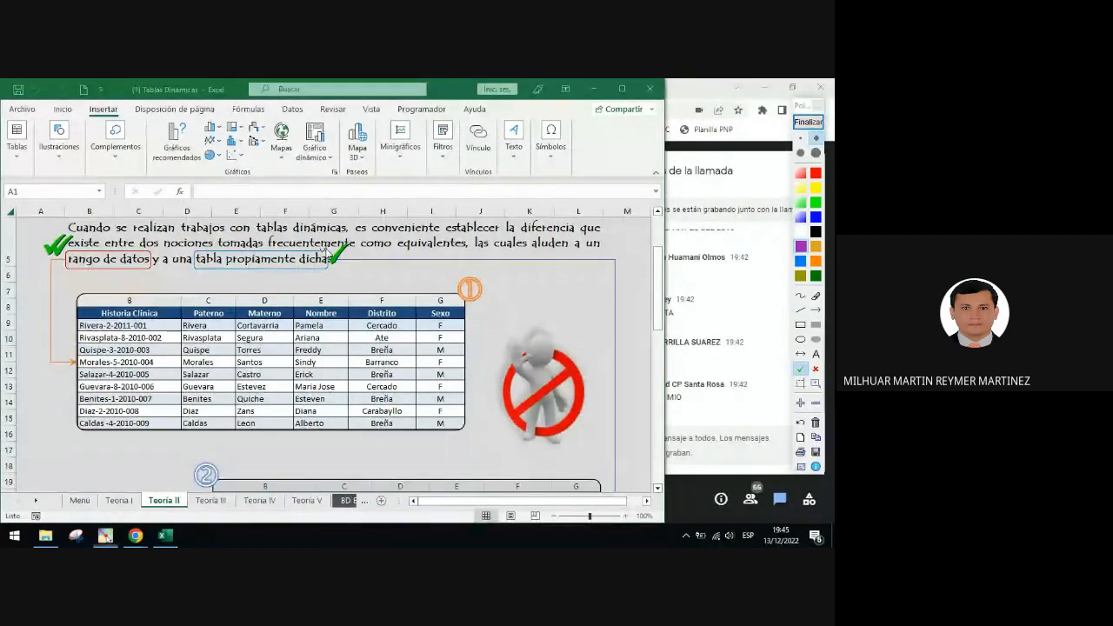
click(808, 122)
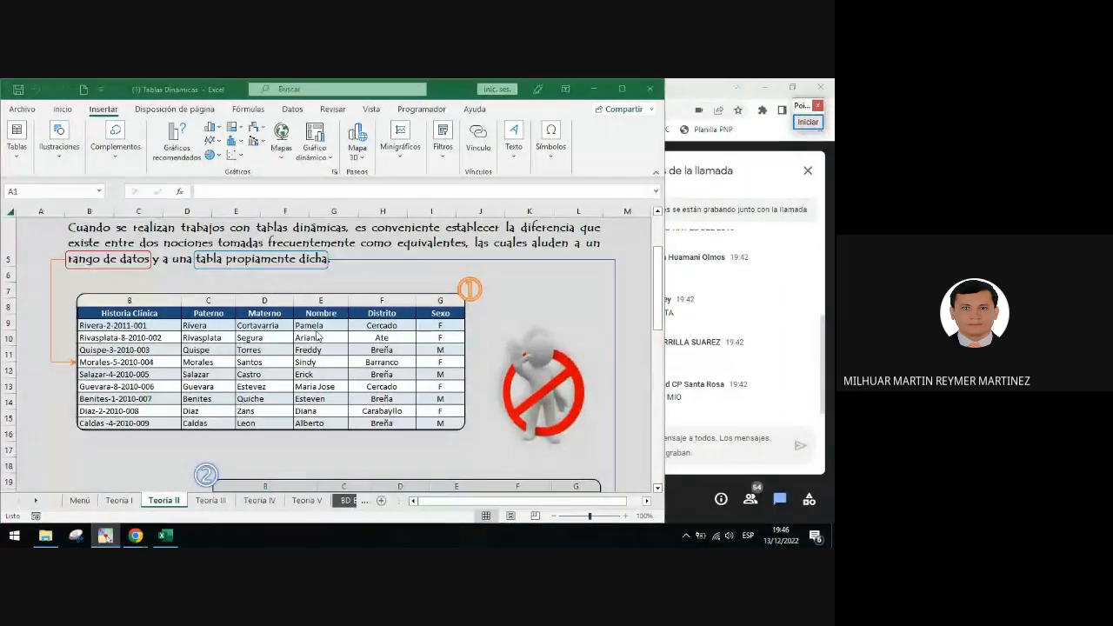
Circle the header rows of the data range and of the formatted table with orange annotation ellipses
scroll(501, 306, down, 2)
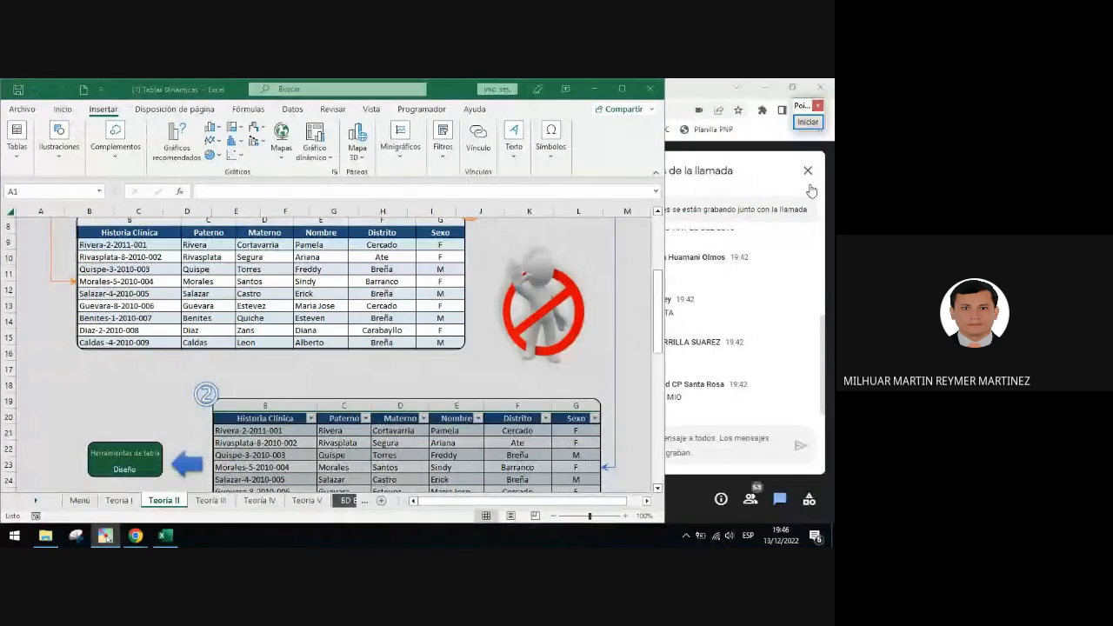
click(808, 122)
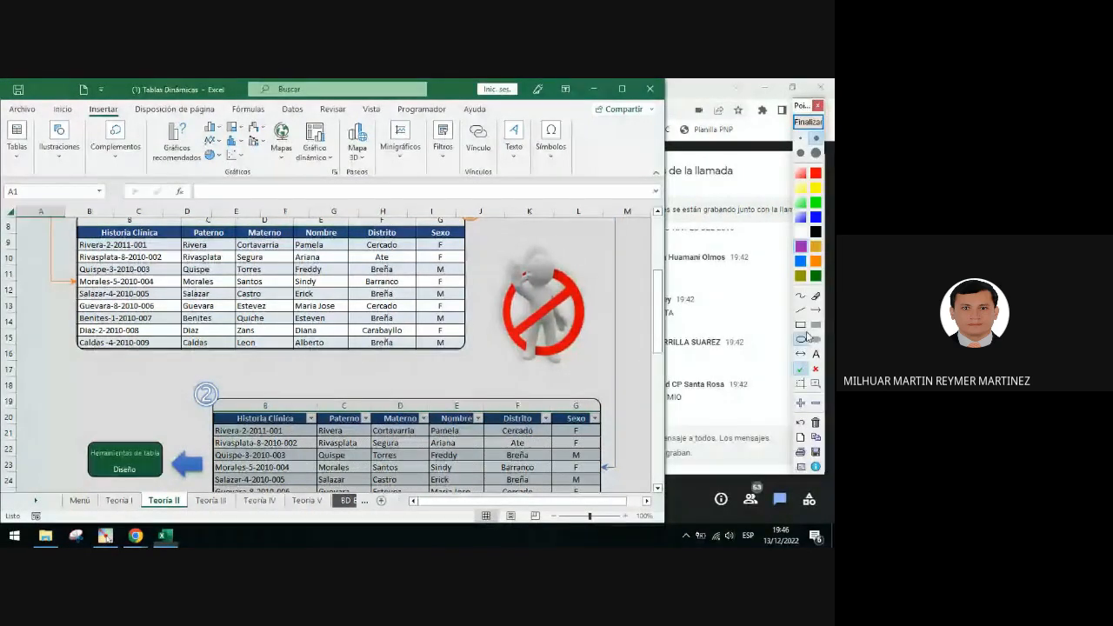
mouse_move(77, 223)
mouse_down()
mouse_move(292, 253)
mouse_move(479, 248)
mouse_up()
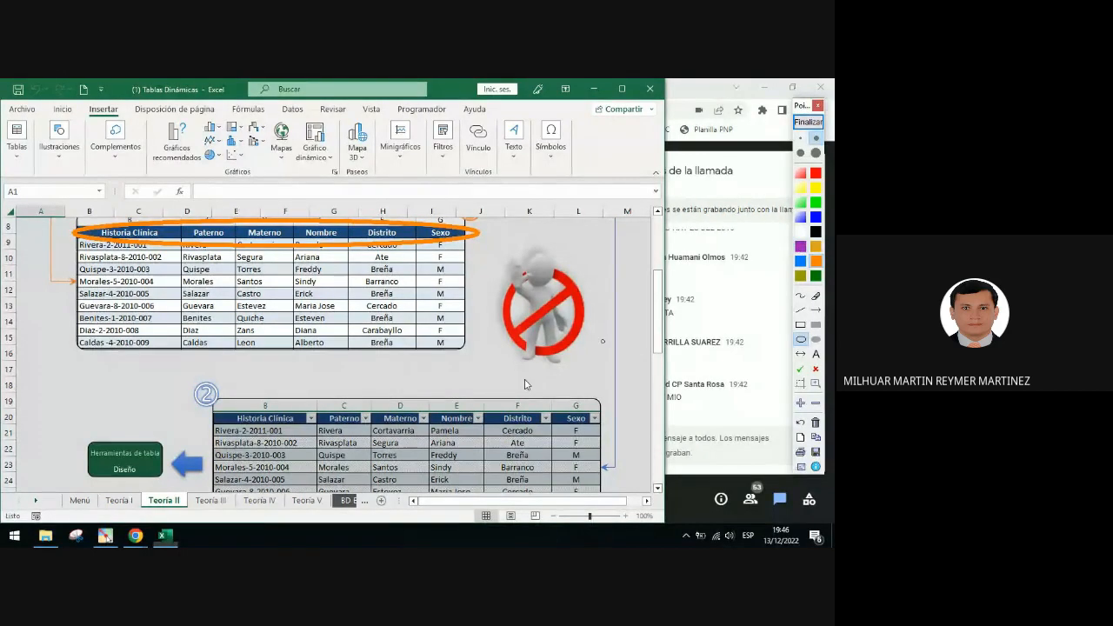
mouse_move(203, 404)
mouse_down()
mouse_move(287, 428)
mouse_move(621, 433)
mouse_up()
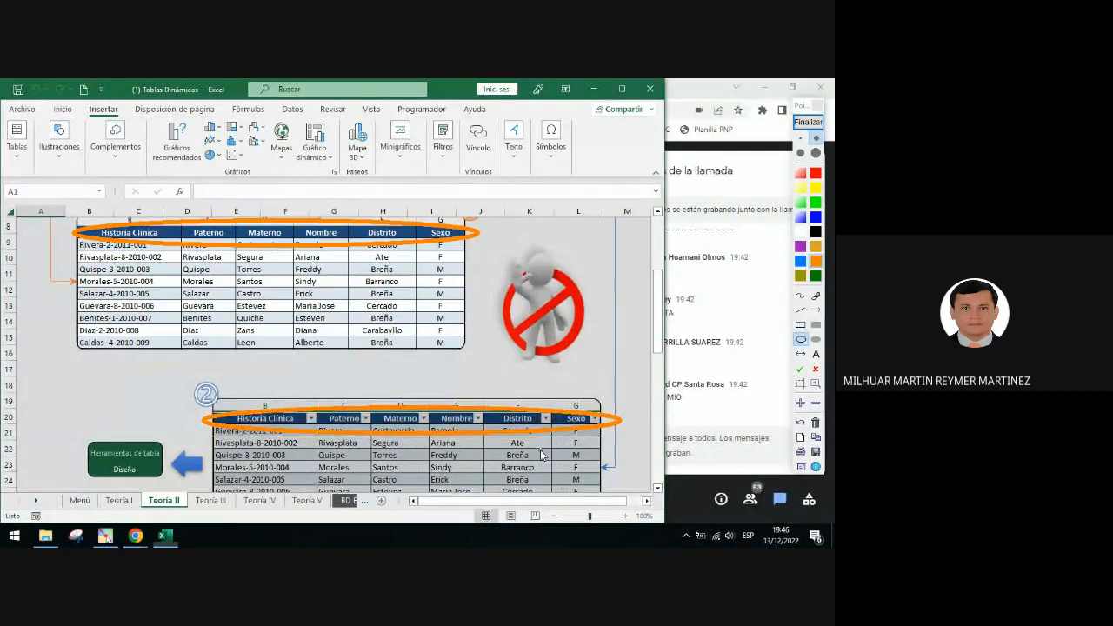
Draw a green double-headed arrow linking the header row of the data range to the header row of the formatted table
click(816, 276)
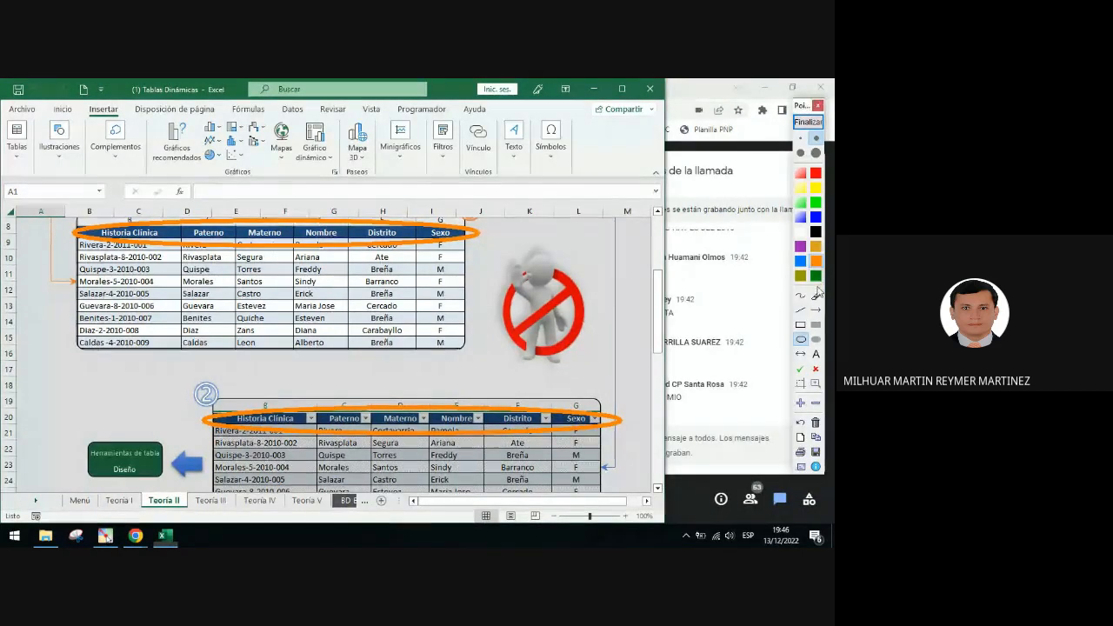
click(800, 354)
drag(453, 248, 548, 414)
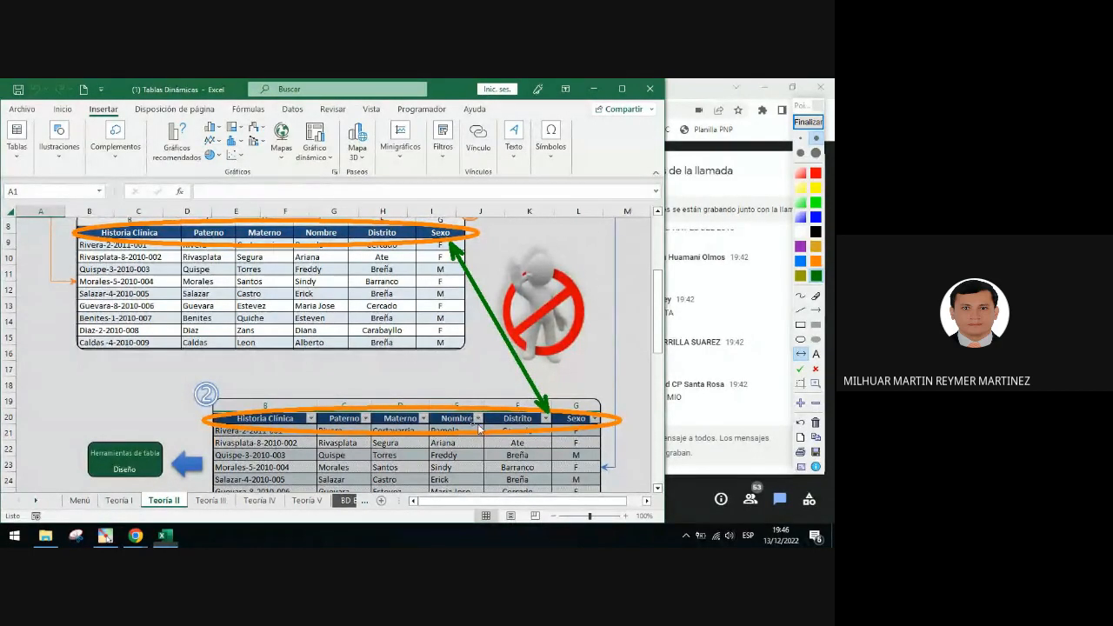
Place a green check mark above the 'Herramientas de tabla / Diseño' box
click(800, 369)
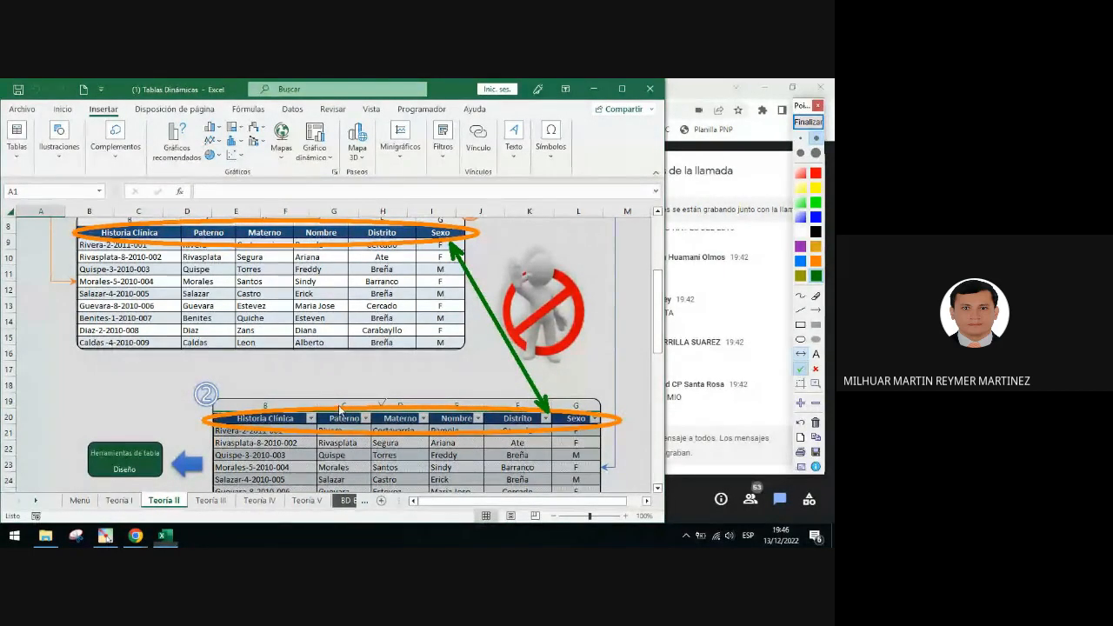
click(145, 428)
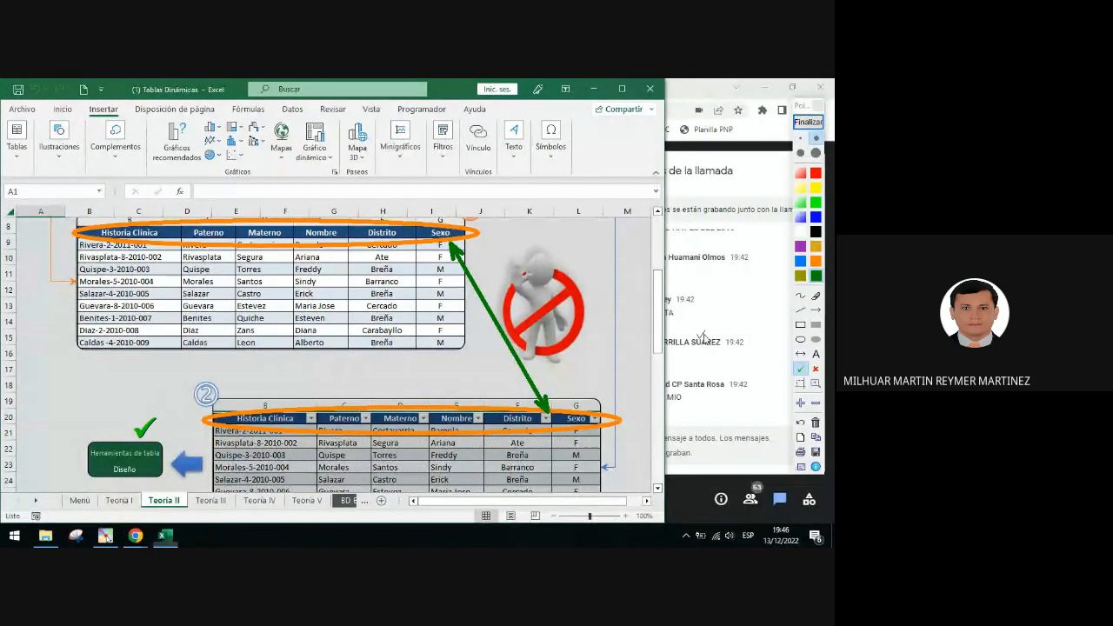
Frame the Insert ribbon with a blue rectangle and draw a blue arrow pointing up to it from the sheet
click(801, 325)
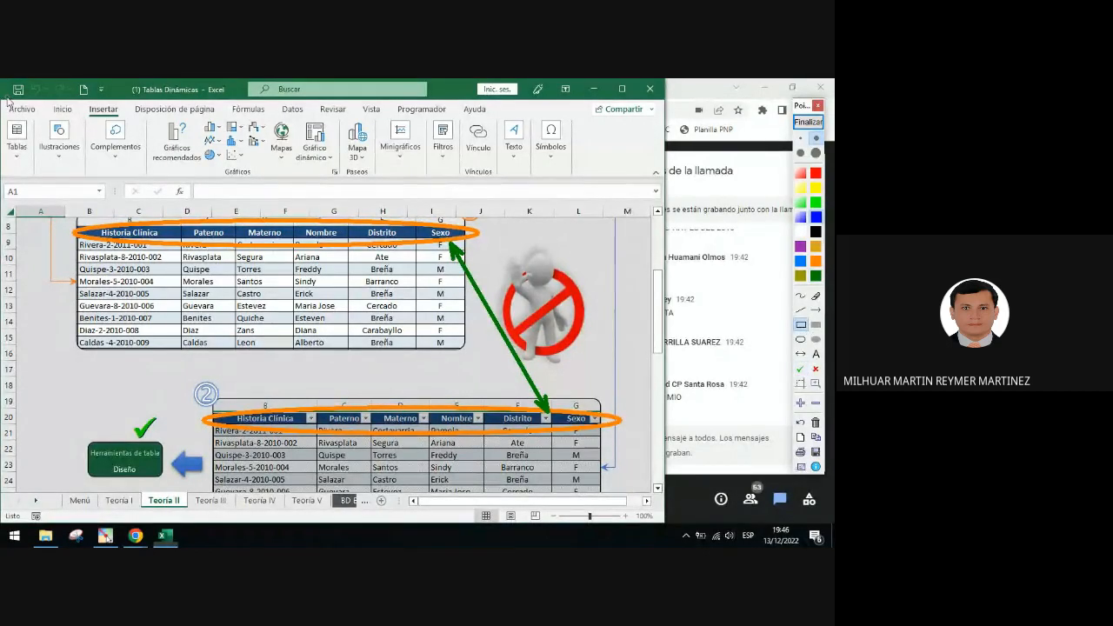
mouse_move(7, 101)
mouse_down()
mouse_move(95, 126)
mouse_move(584, 178)
mouse_up()
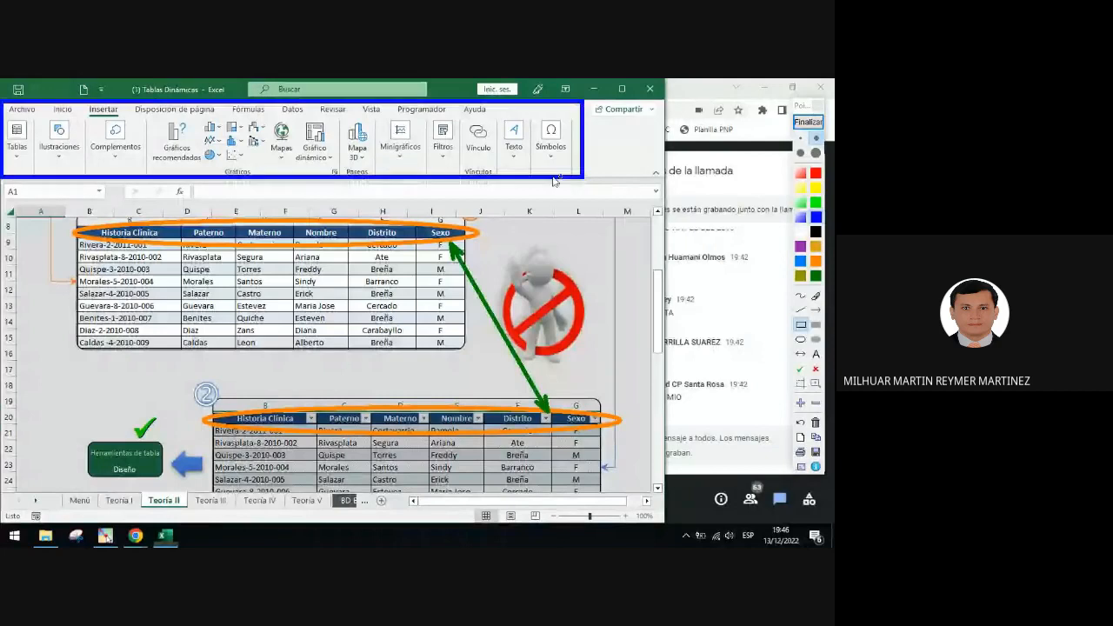
click(817, 311)
drag(615, 289, 574, 183)
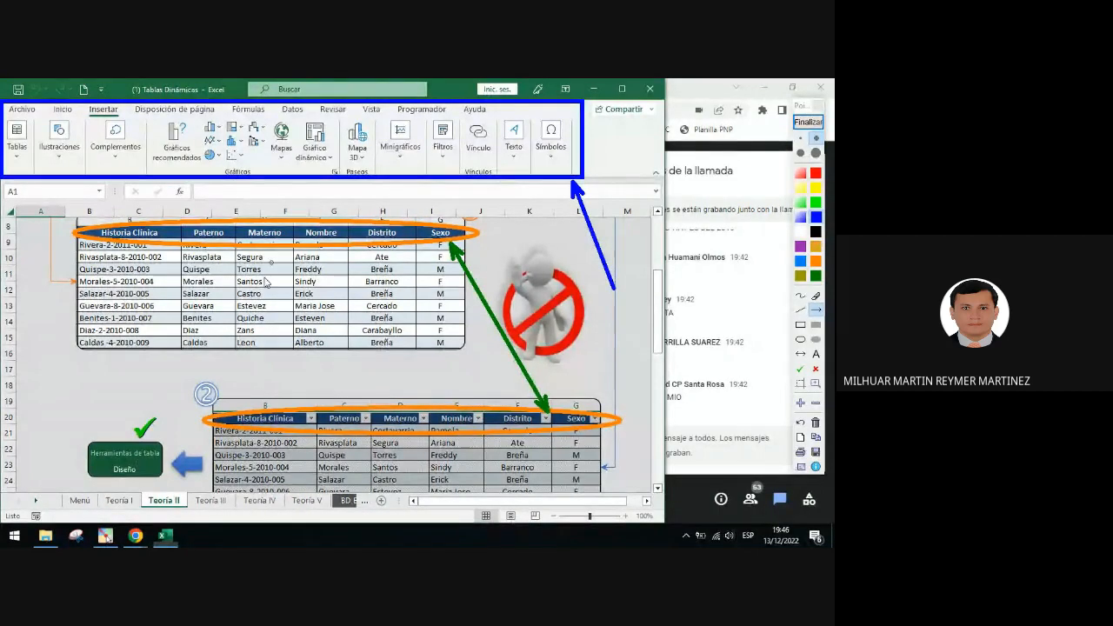
Circle 'Diseño' in the Herramientas de tabla box with a red ellipse, then clear all annotations
click(802, 339)
drag(99, 458, 153, 479)
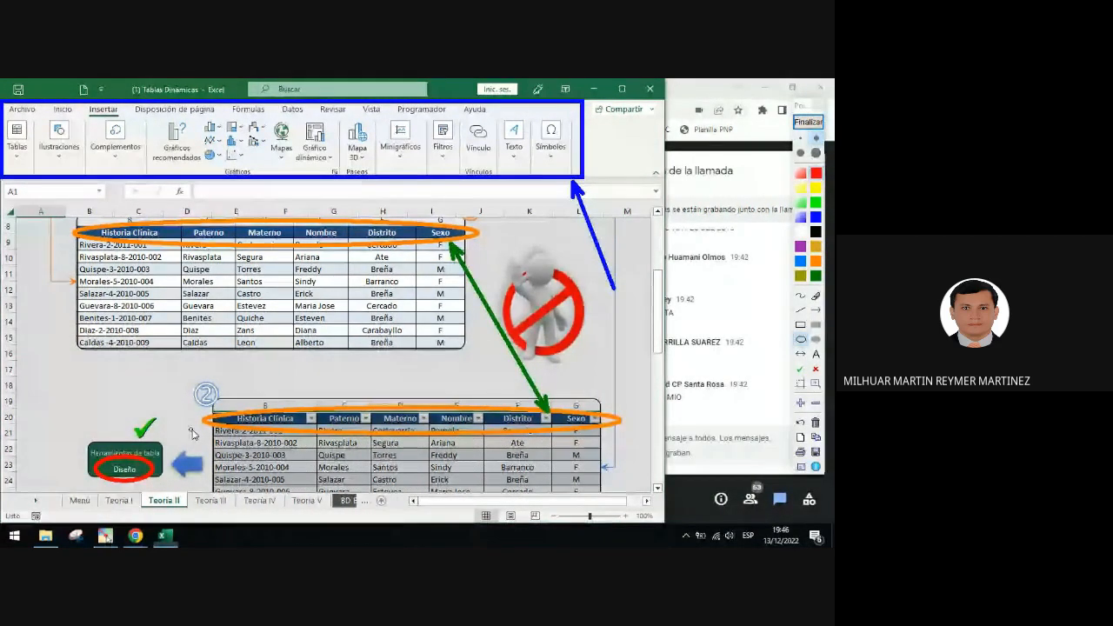
click(806, 122)
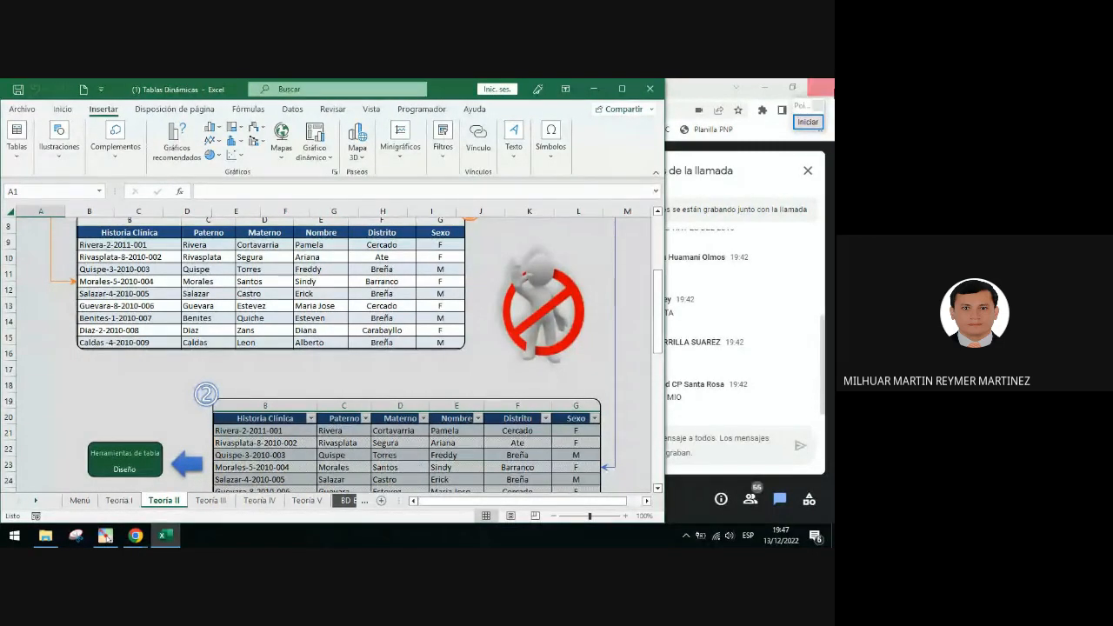
Place a green check mark beside the ② formatted table, then clear the annotation
click(808, 122)
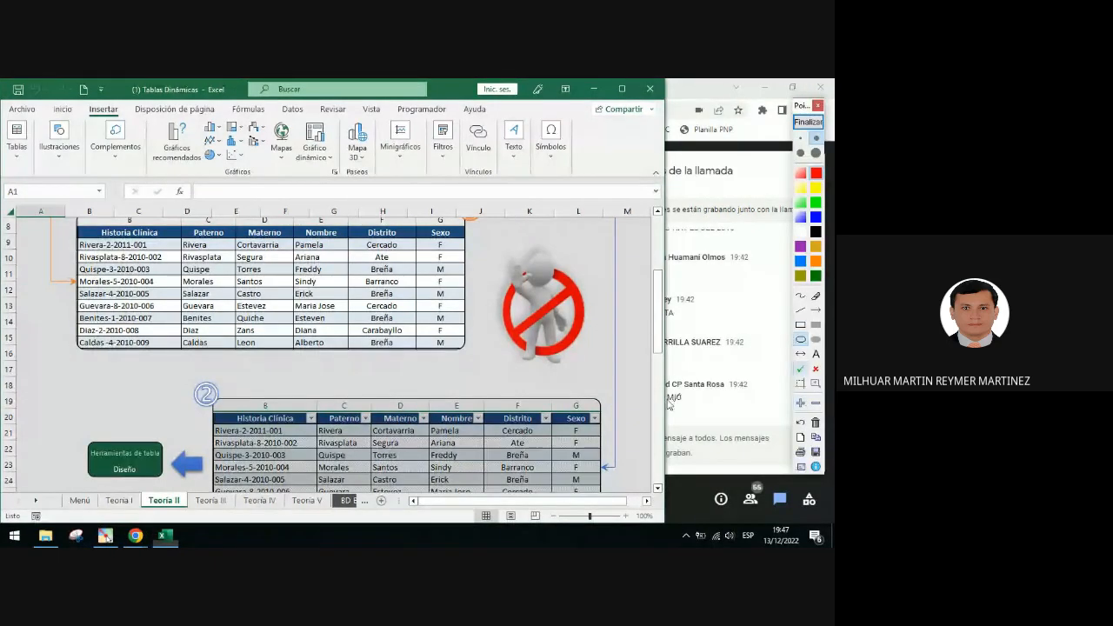
click(801, 368)
click(226, 382)
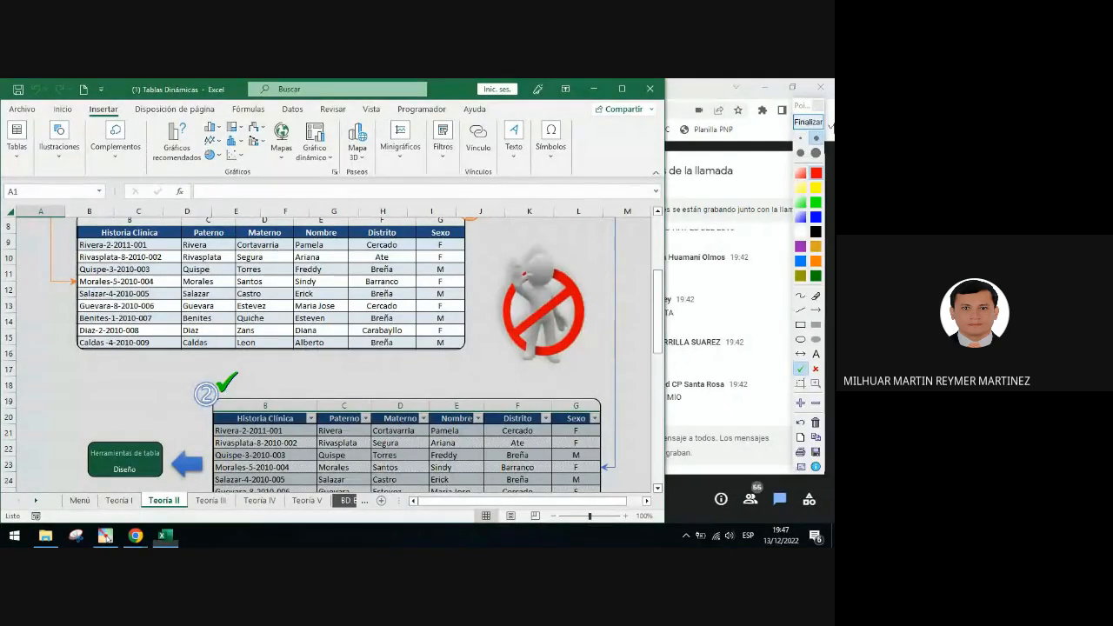
click(808, 122)
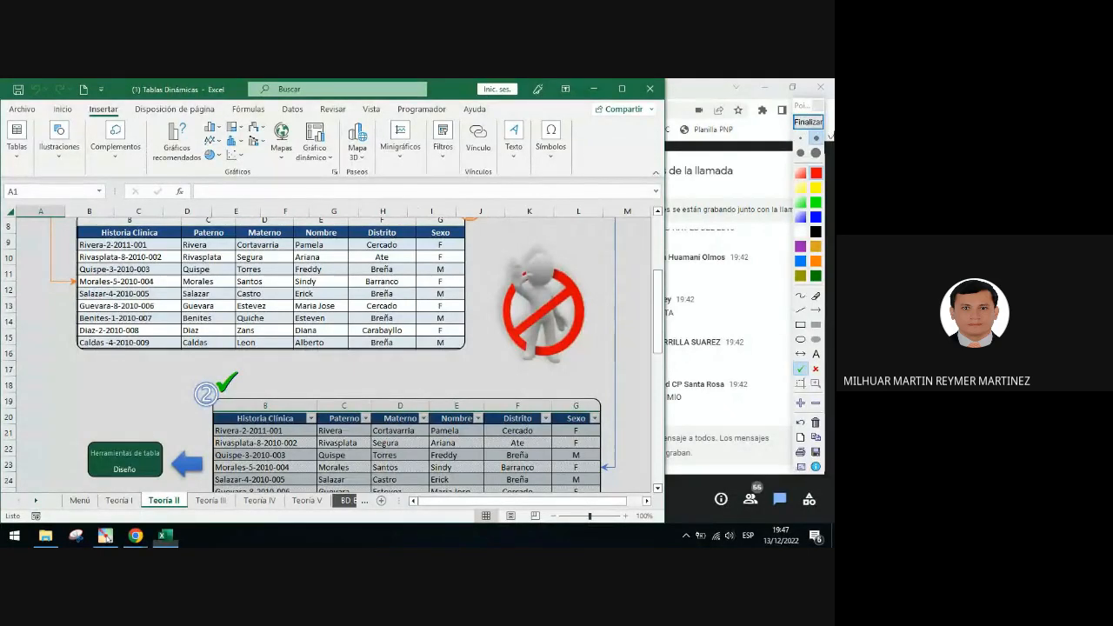
Scroll through the explanatory text below the tables on Teoría II and back up
scroll(381, 367, down, 1)
click(383, 340)
scroll(388, 348, down, 1)
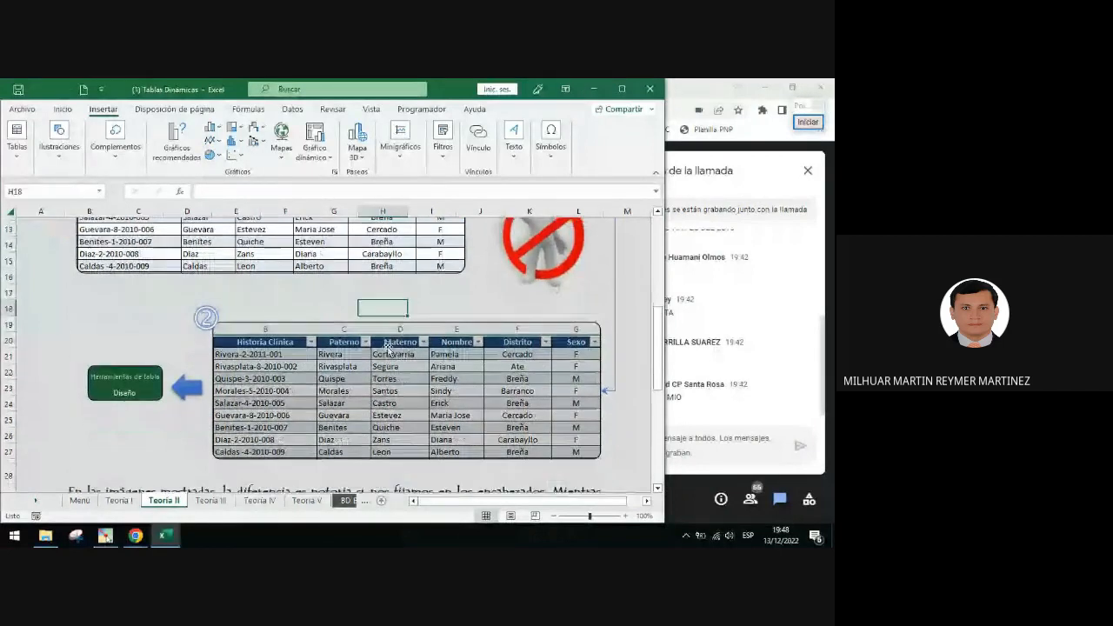
scroll(388, 348, down, 4)
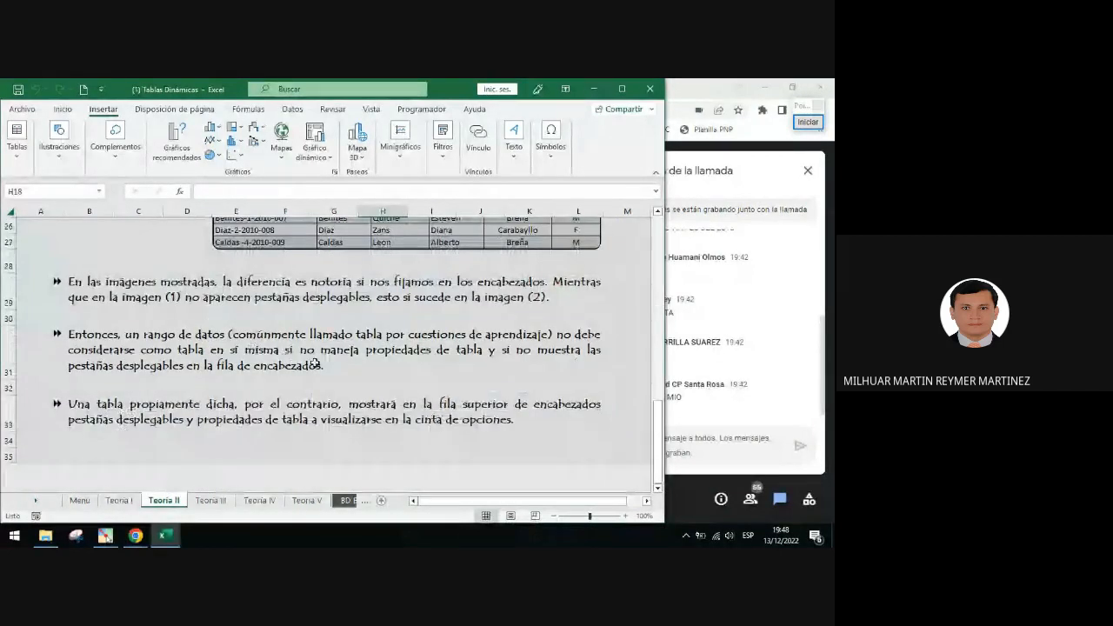
scroll(280, 357, up, 6)
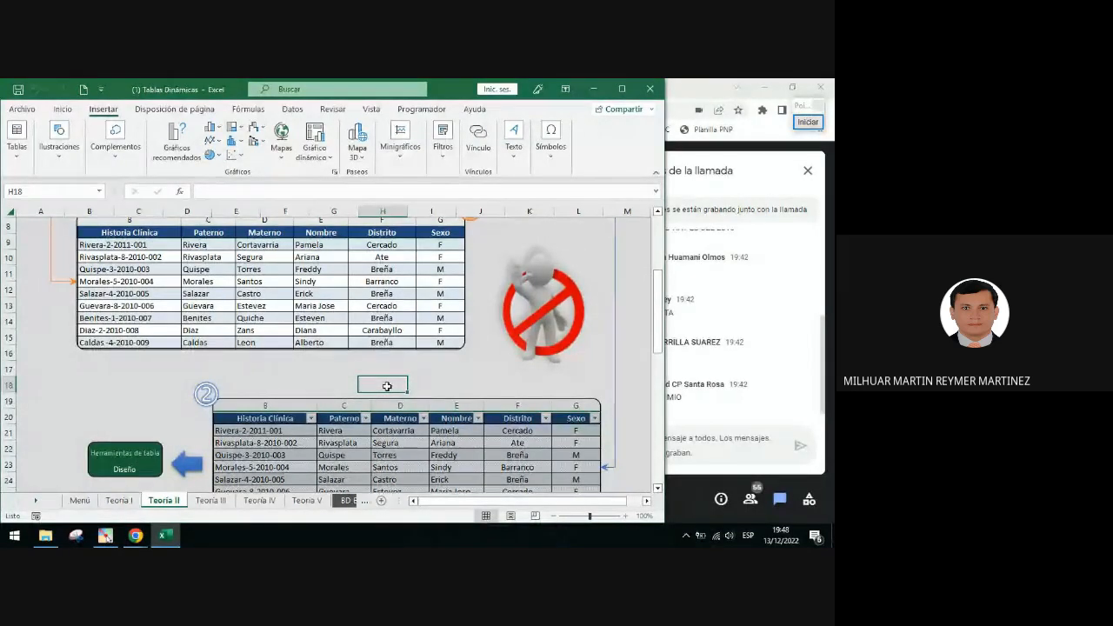
scroll(387, 386, up, 2)
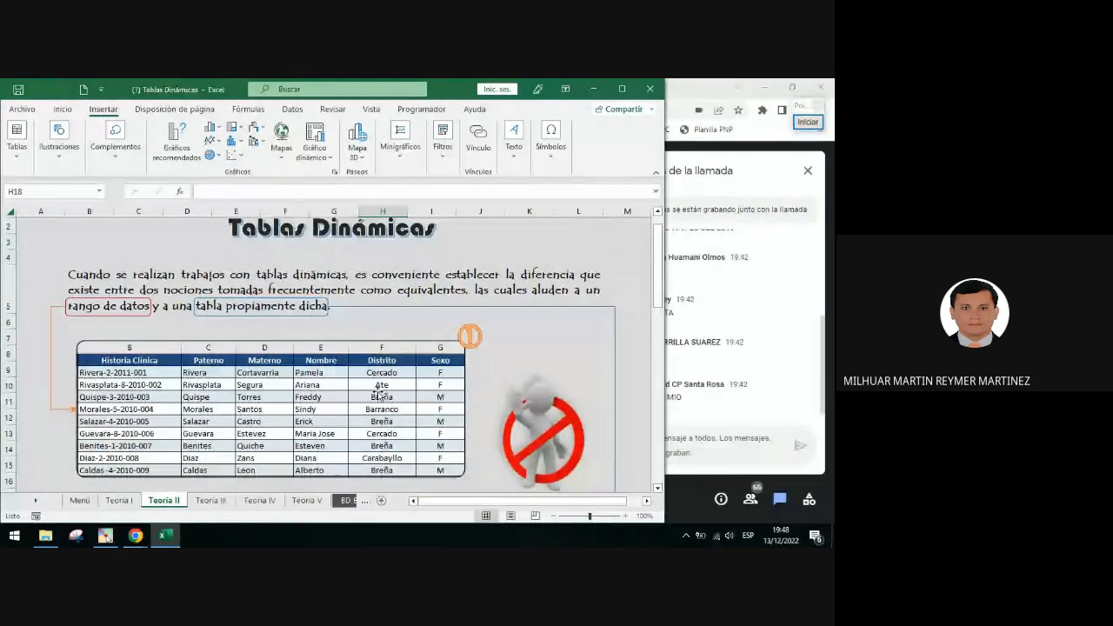
Open the Teoría III sheet and place green check marks beside steps ① and ②
click(211, 502)
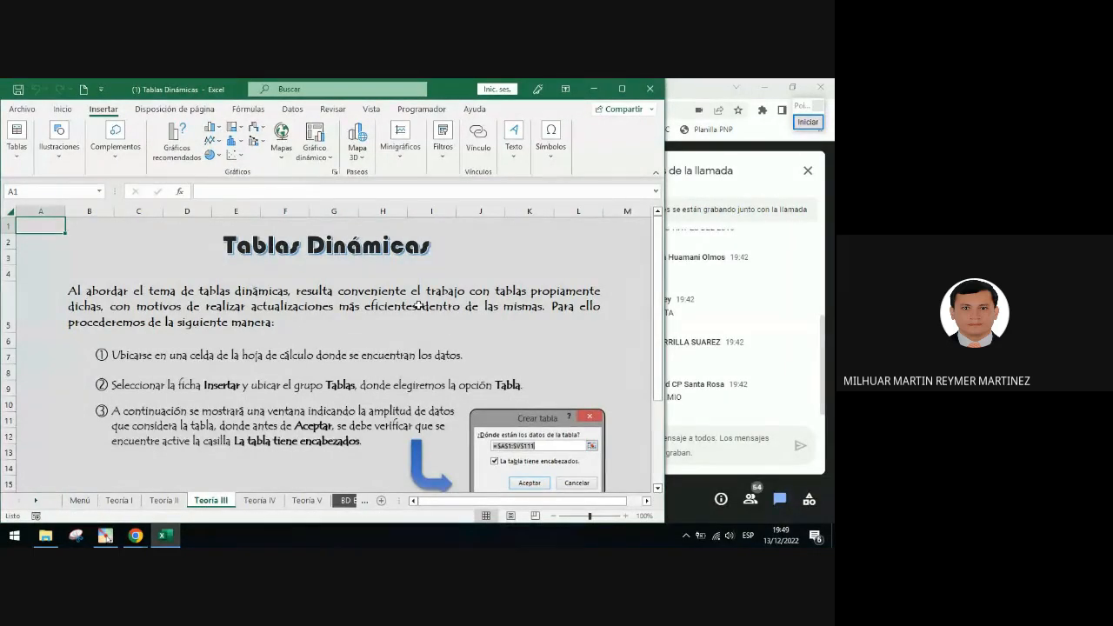
scroll(418, 305, down, 1)
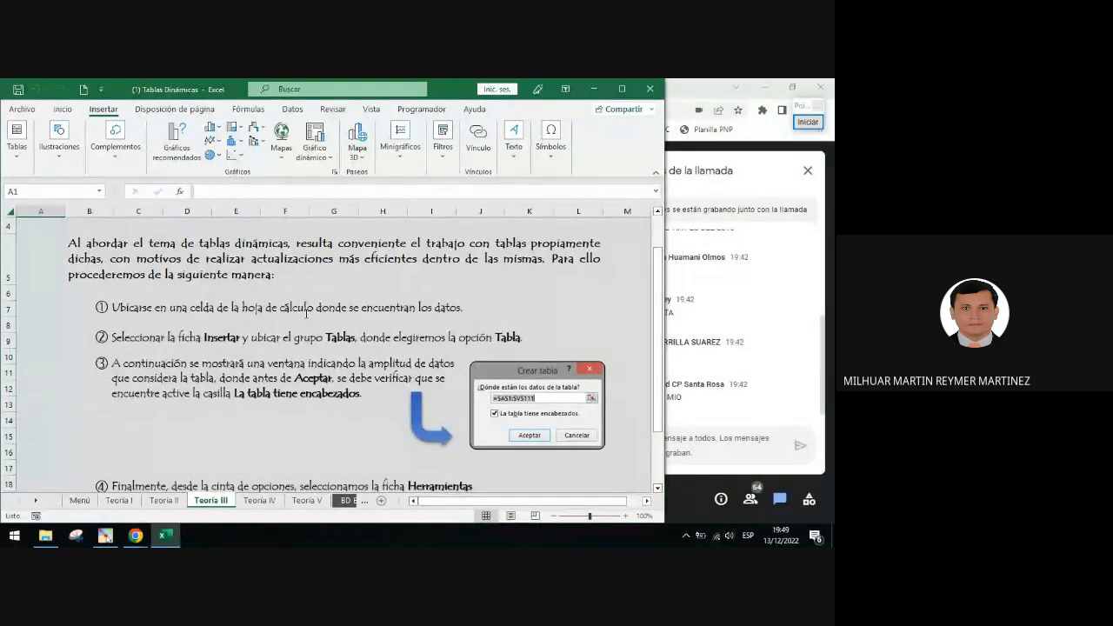
click(808, 121)
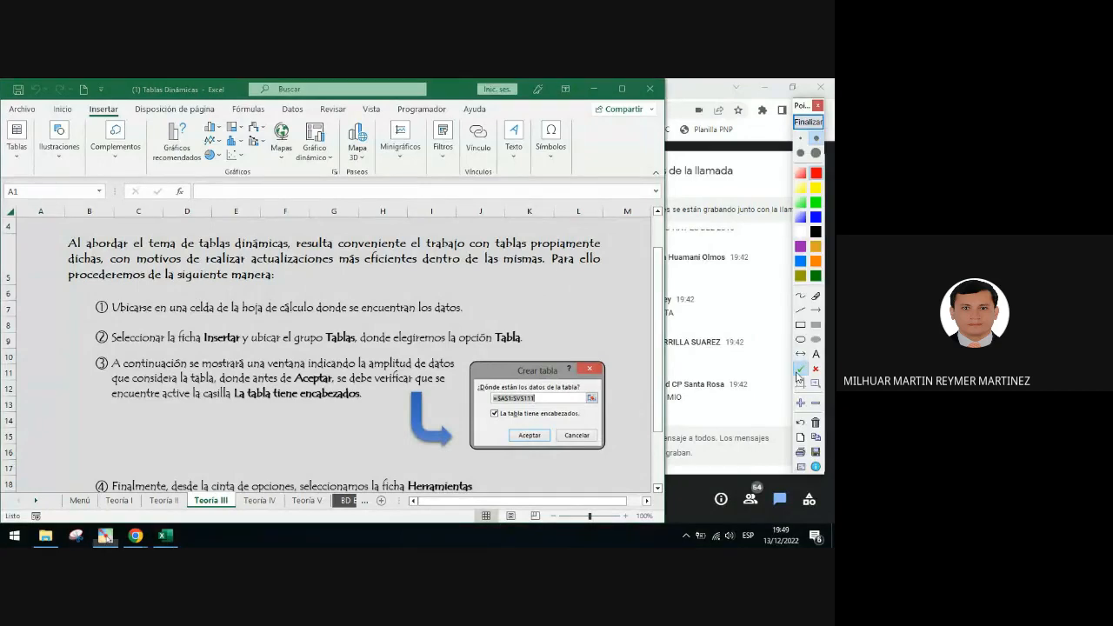
click(75, 309)
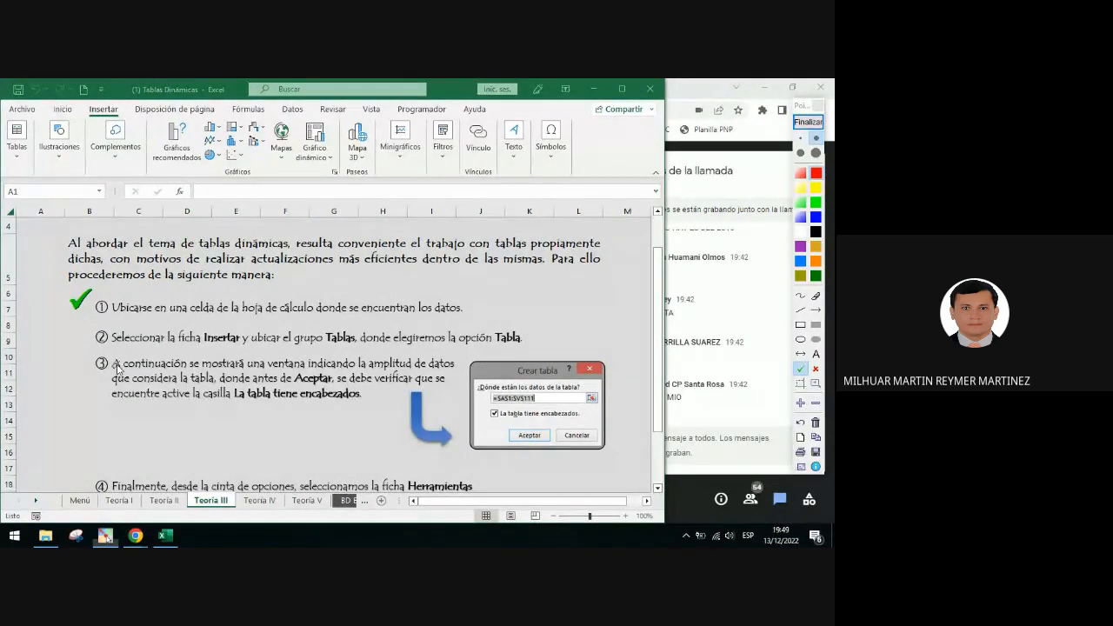
click(75, 334)
click(82, 333)
Underline 'Insertar', 'Tablas' and 'Tabla' in step ② in green, then clear the annotations
click(800, 310)
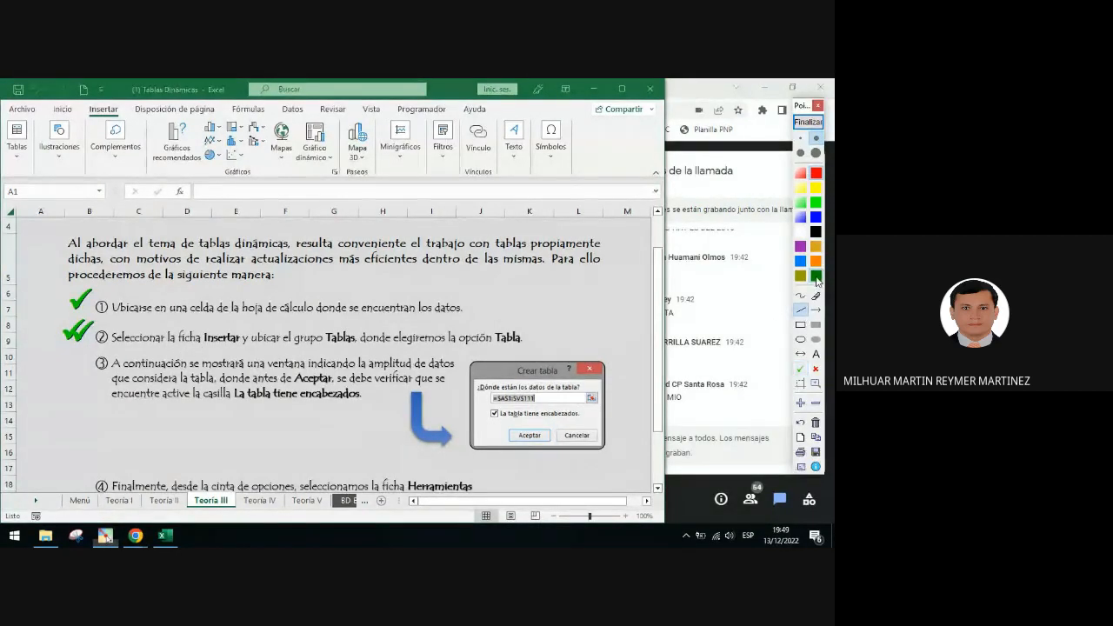
drag(201, 348, 241, 348)
drag(330, 349, 355, 349)
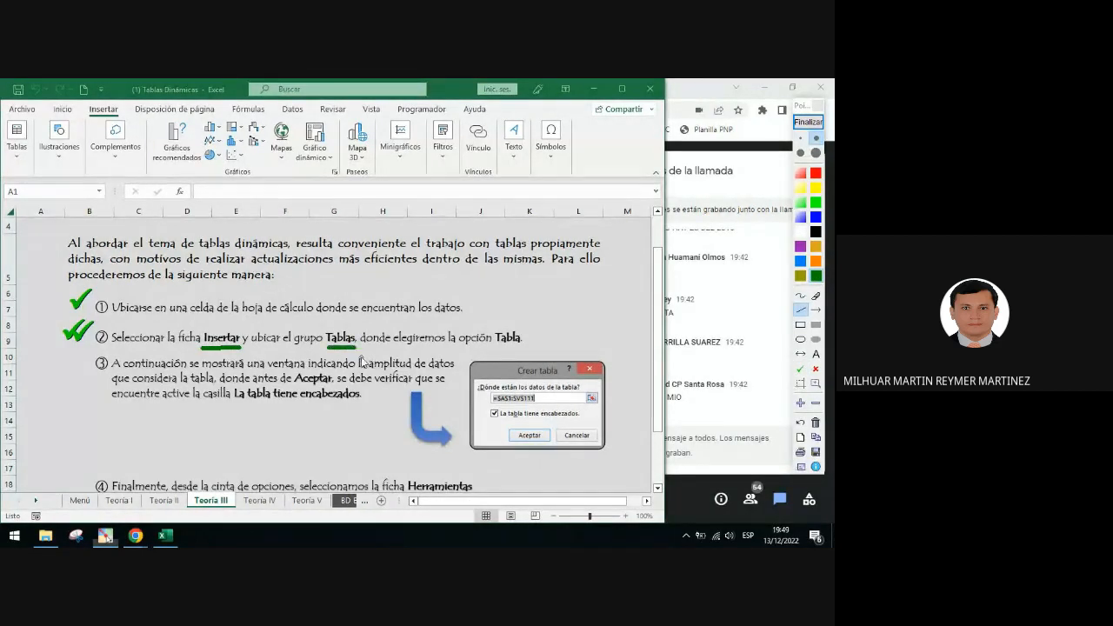
drag(497, 347, 526, 355)
drag(532, 354, 520, 346)
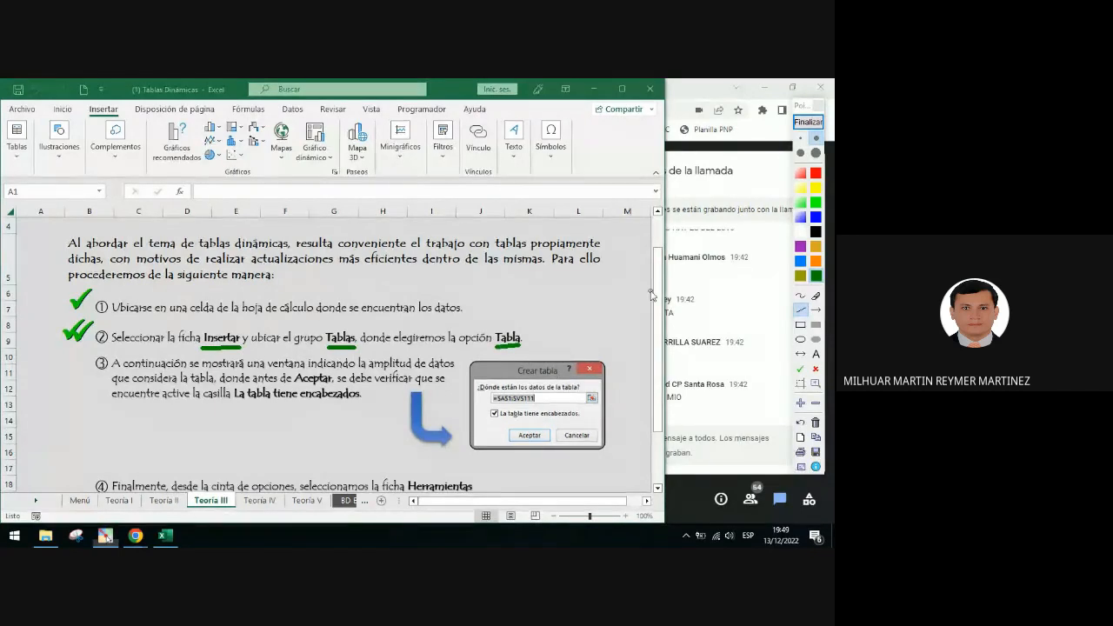
click(807, 123)
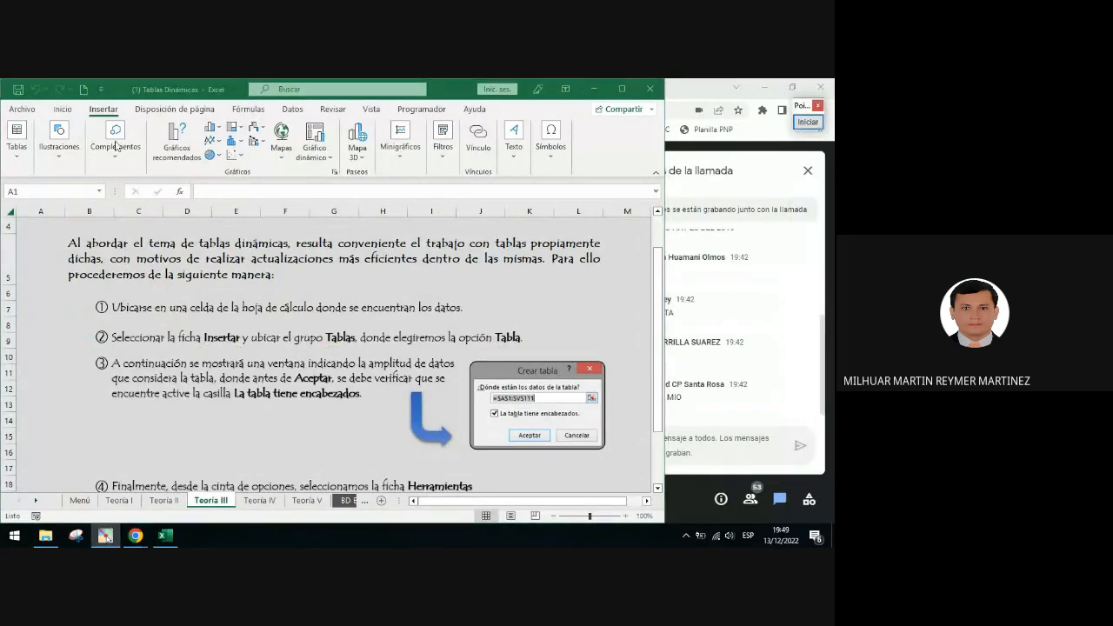
Expand the Tablas group on the Insert ribbon to show its options
click(17, 144)
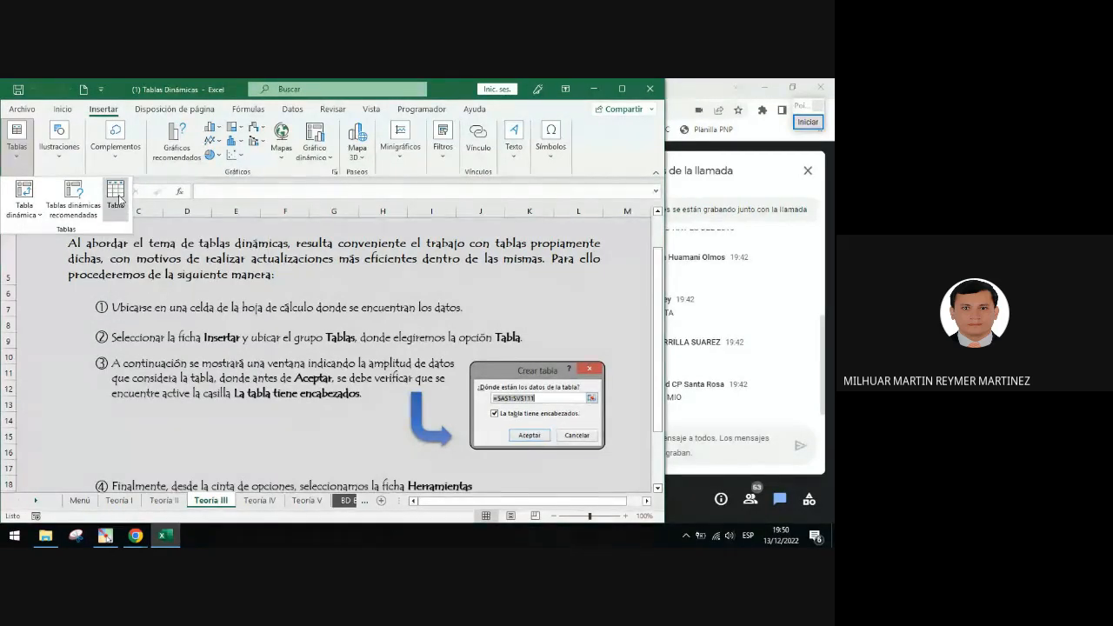
click(808, 122)
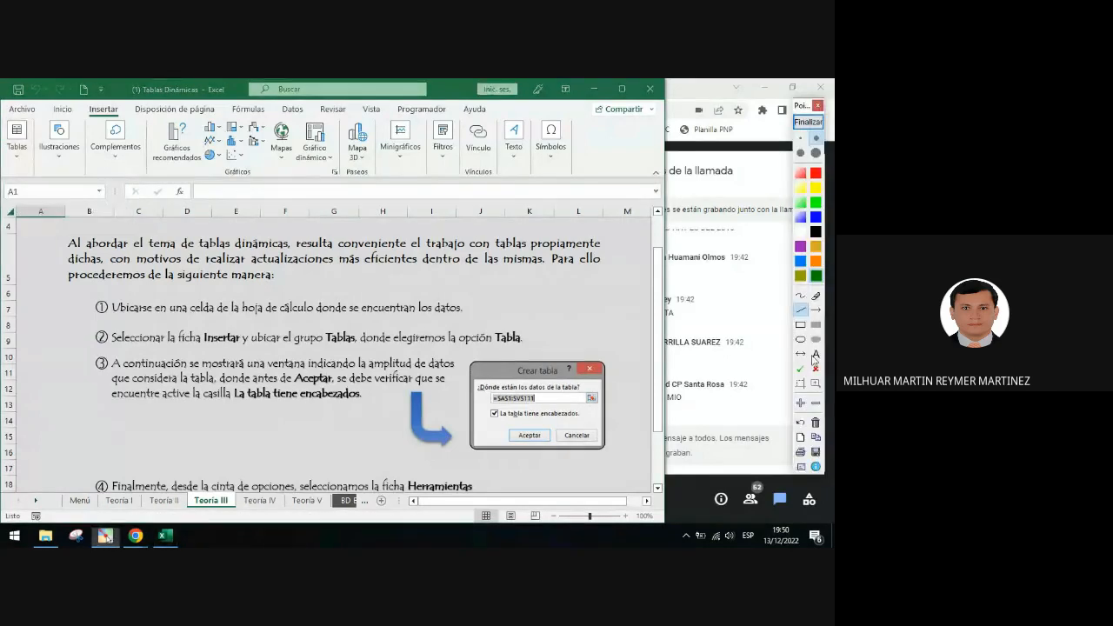
Mark the Crear tabla picture with a green arrow at its corner and a green ellipse around the range box
drag(626, 318, 599, 356)
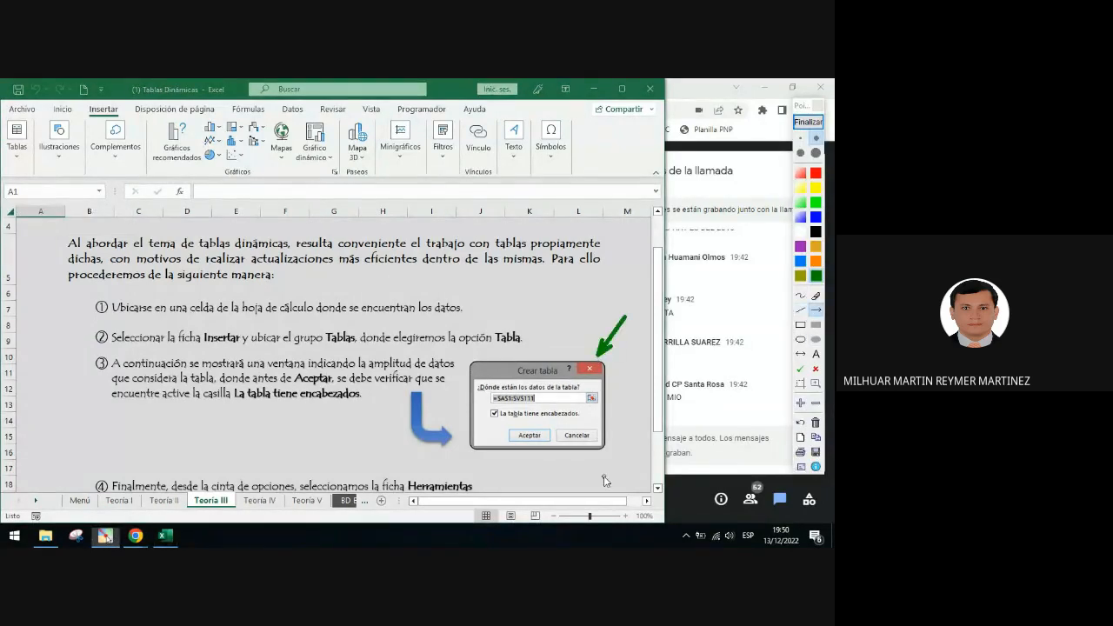
click(800, 339)
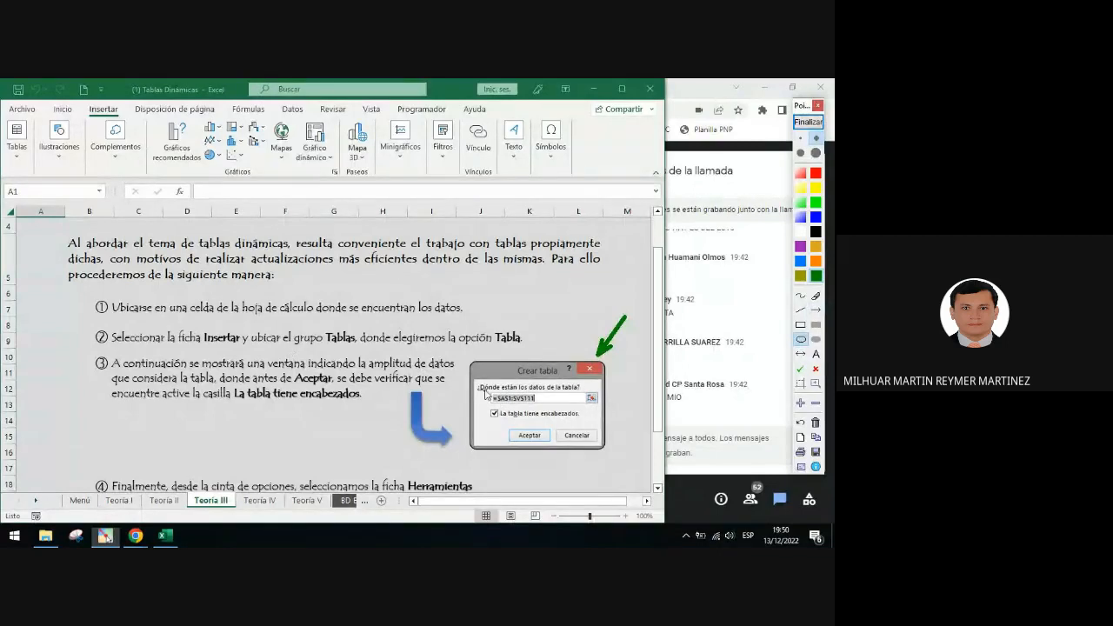
mouse_move(486, 392)
mouse_down()
mouse_move(513, 411)
mouse_move(542, 406)
mouse_up()
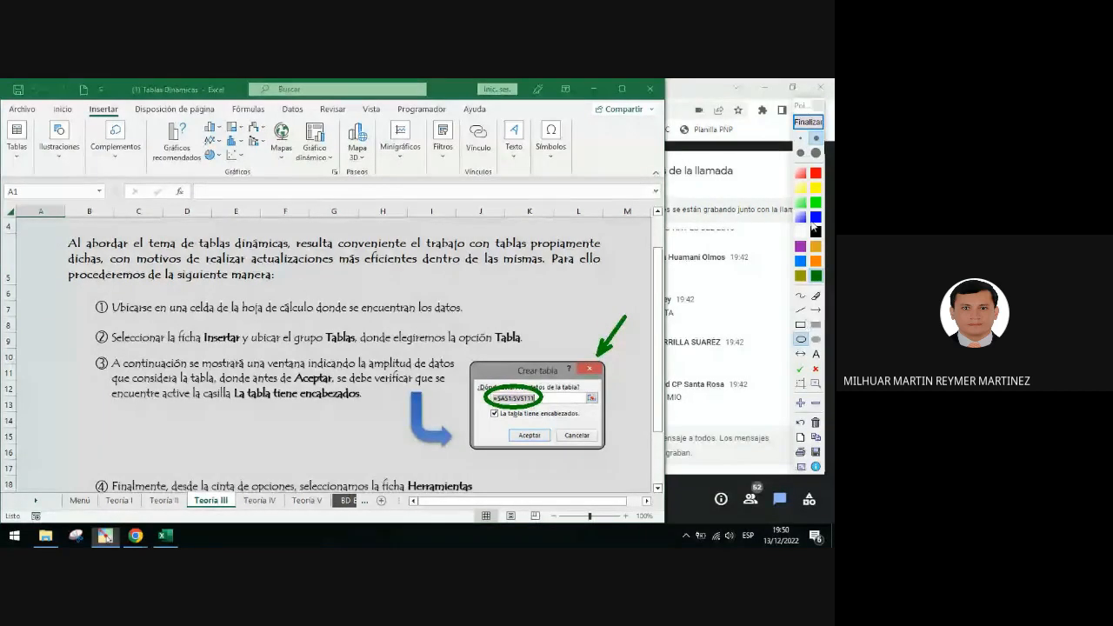
Underline 'La tabla tiene encabezados' in the picture in red, then clear the annotations
click(817, 173)
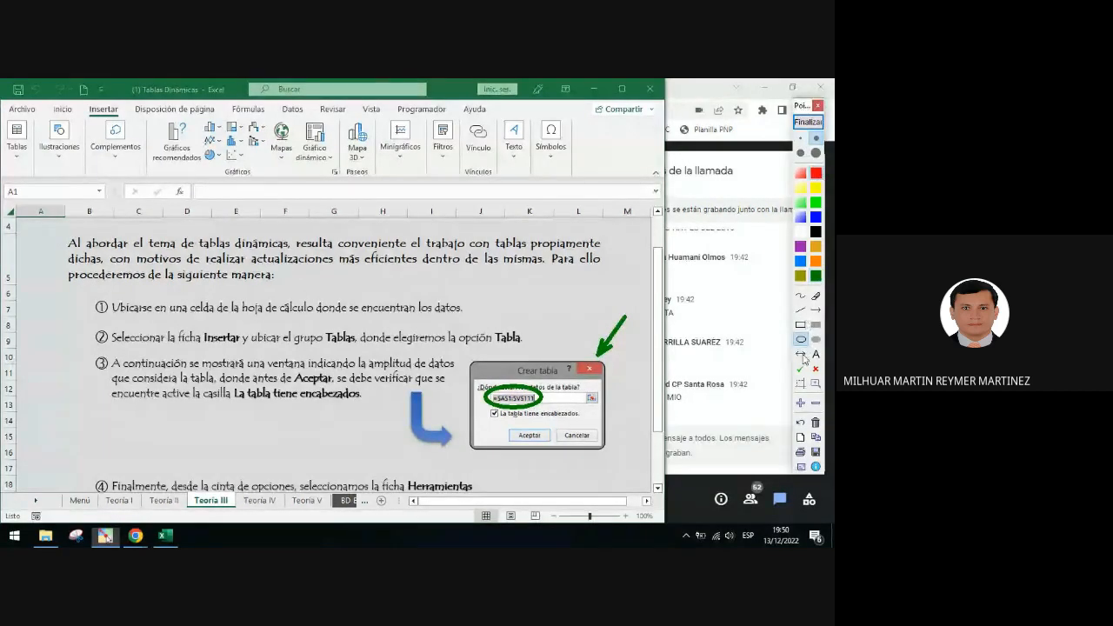
click(802, 310)
drag(487, 426, 580, 425)
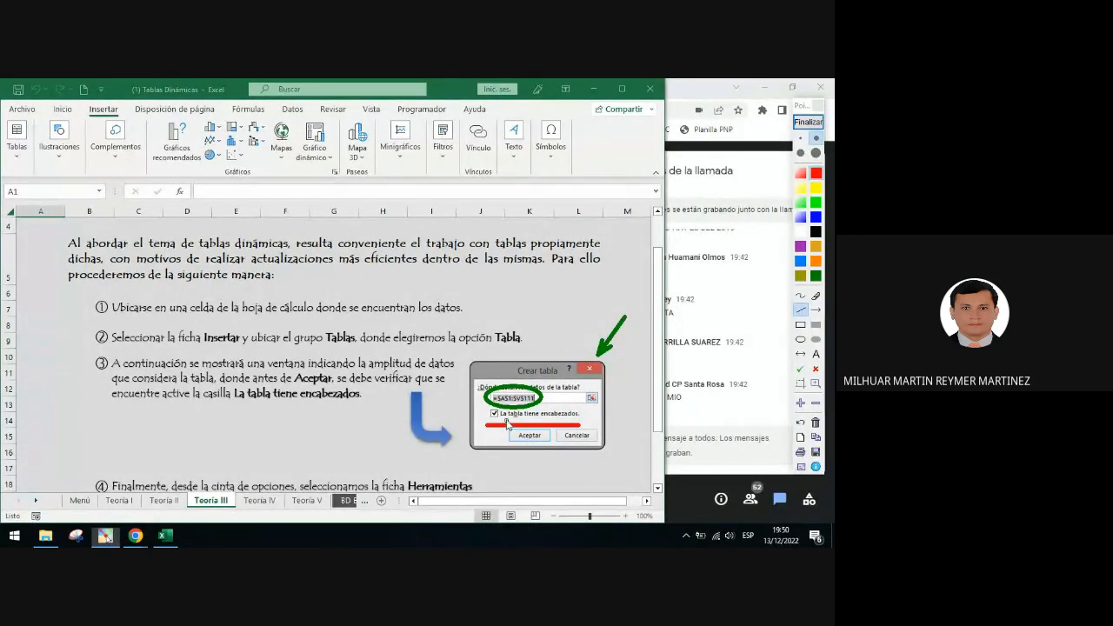
click(806, 124)
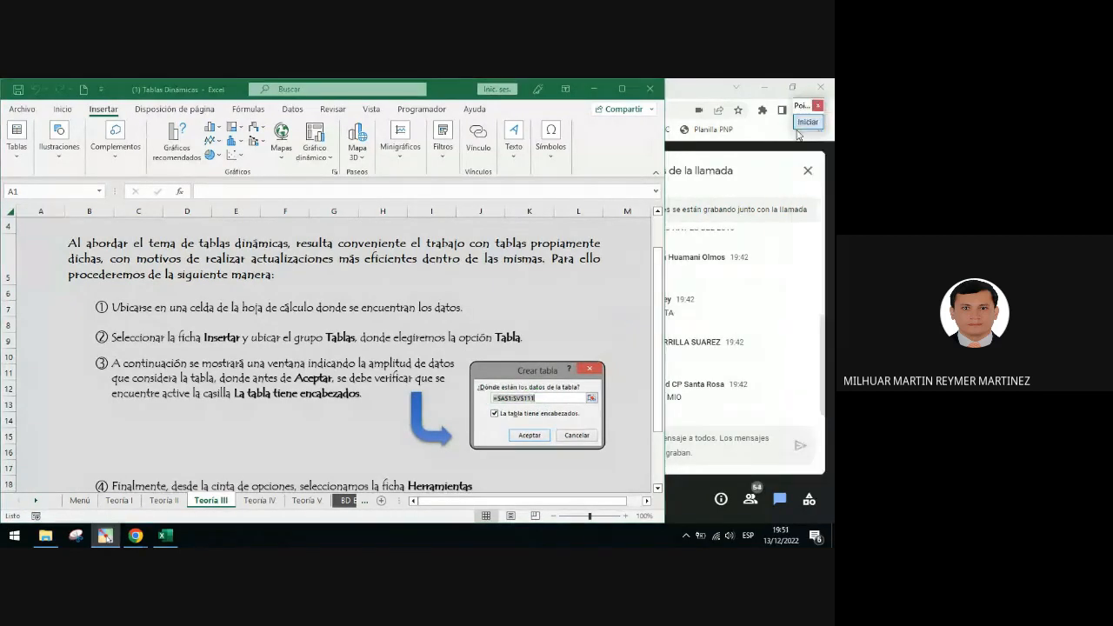
Circle the Nombre de la tabla picture in step ④ in red
click(665, 315)
scroll(660, 404, down, 2)
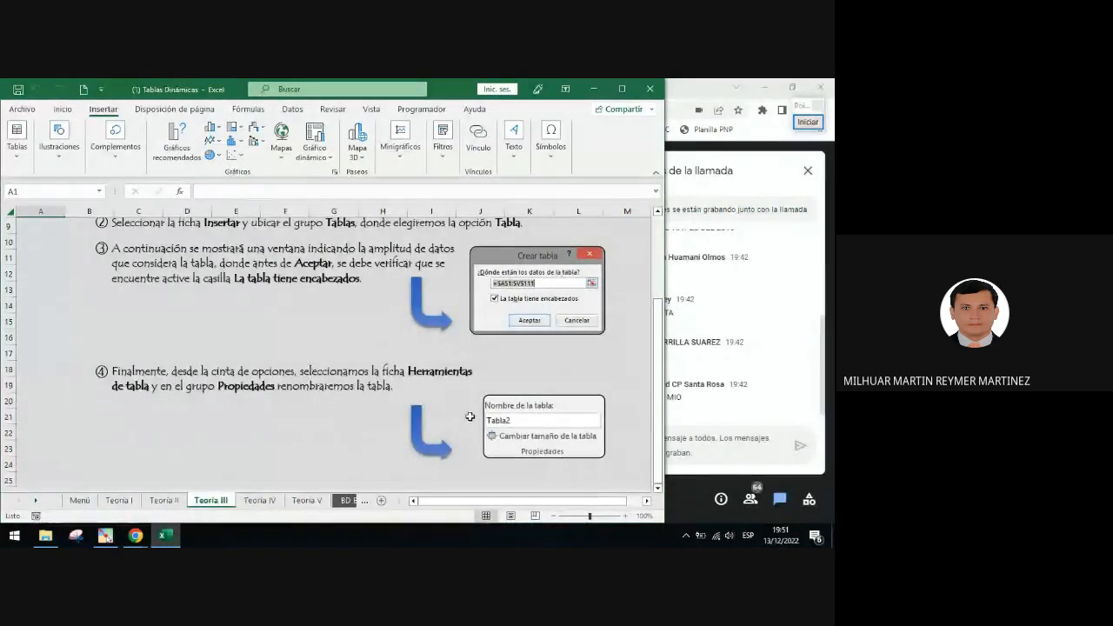
click(808, 122)
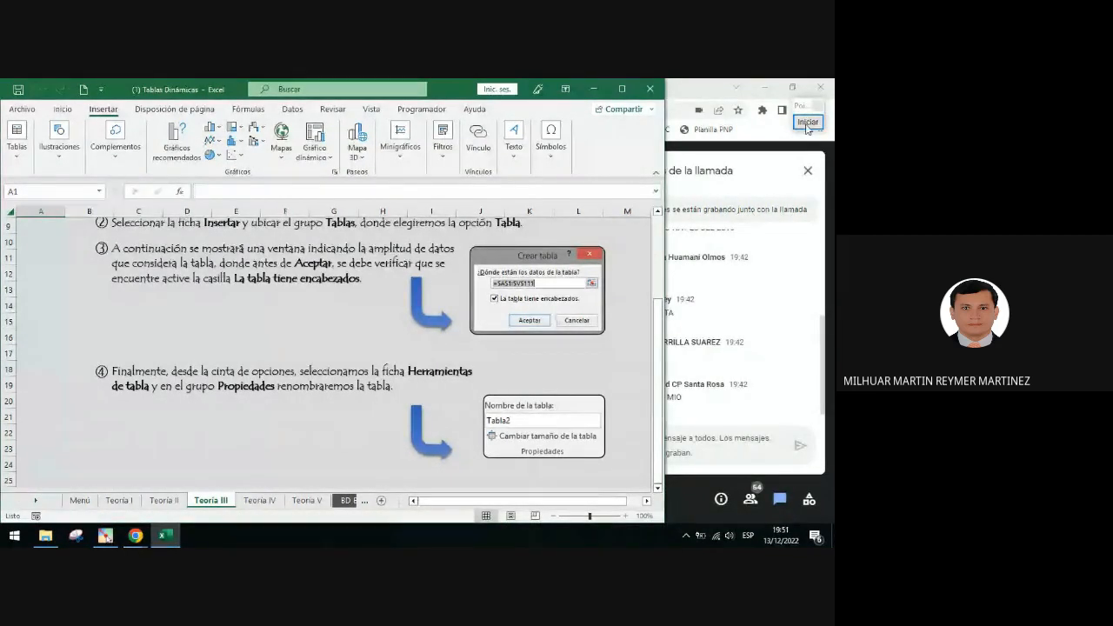
click(801, 339)
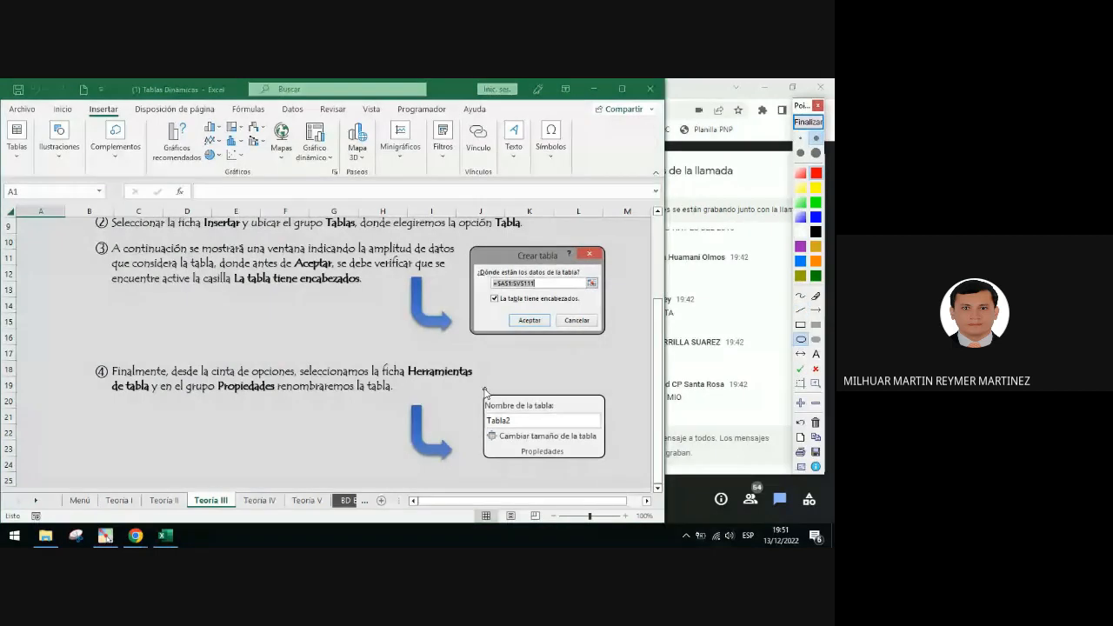
mouse_move(474, 385)
mouse_down()
mouse_move(556, 466)
mouse_move(585, 477)
mouse_up()
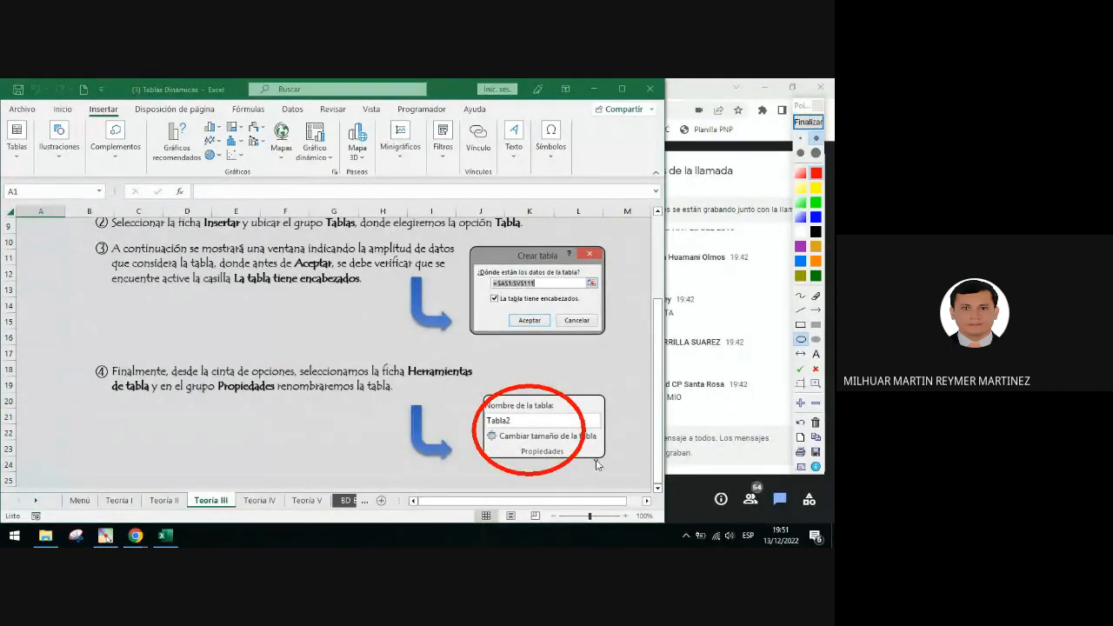
Write 'TBL' in red above the table-name picture
click(816, 354)
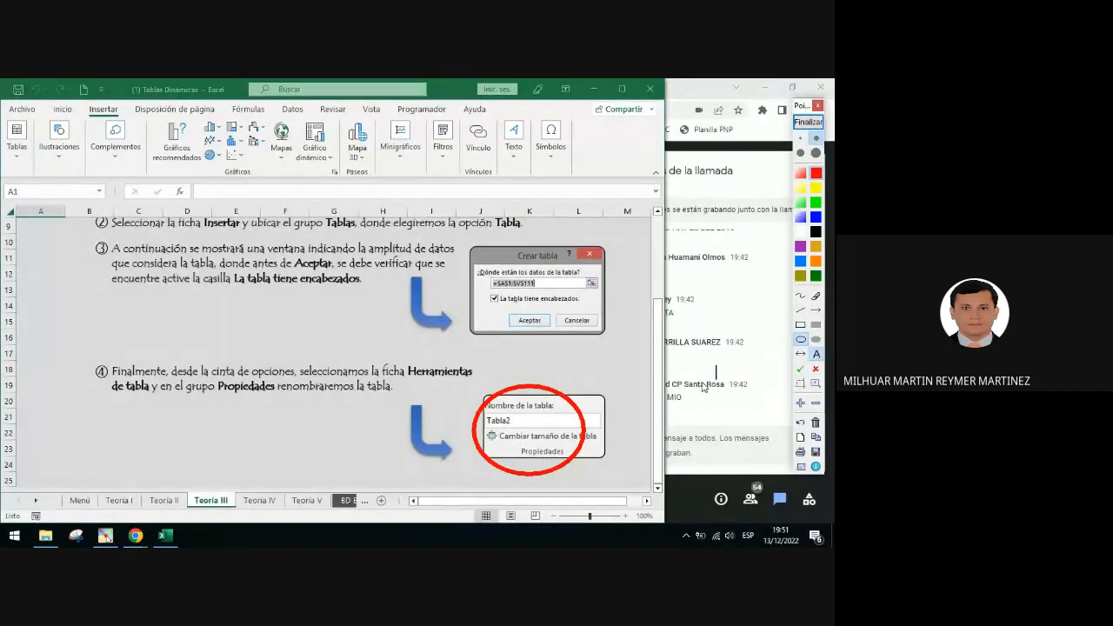
click(527, 356)
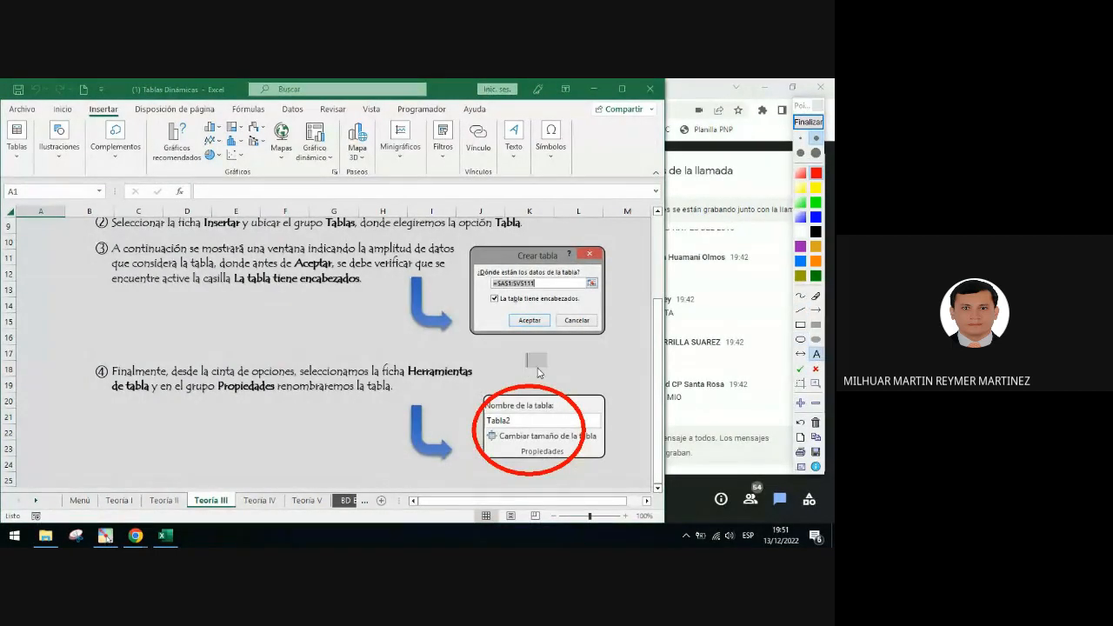
text(TBL)
click(655, 417)
Frame 'TBL' with a red rectangle and add a red arrow pointing right from it
click(801, 326)
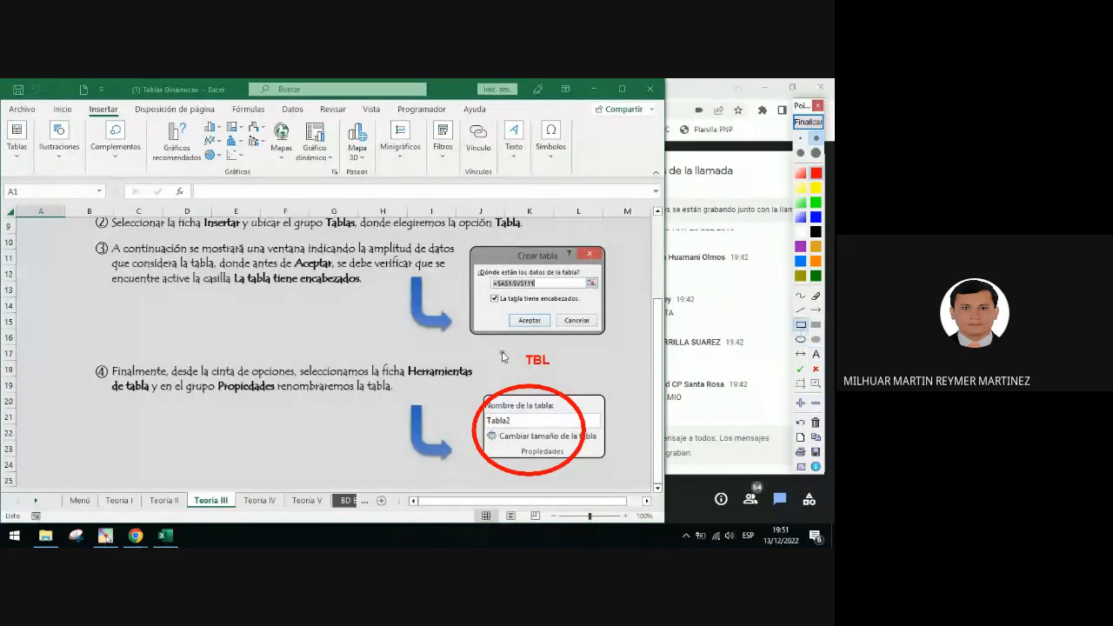
drag(502, 344, 566, 377)
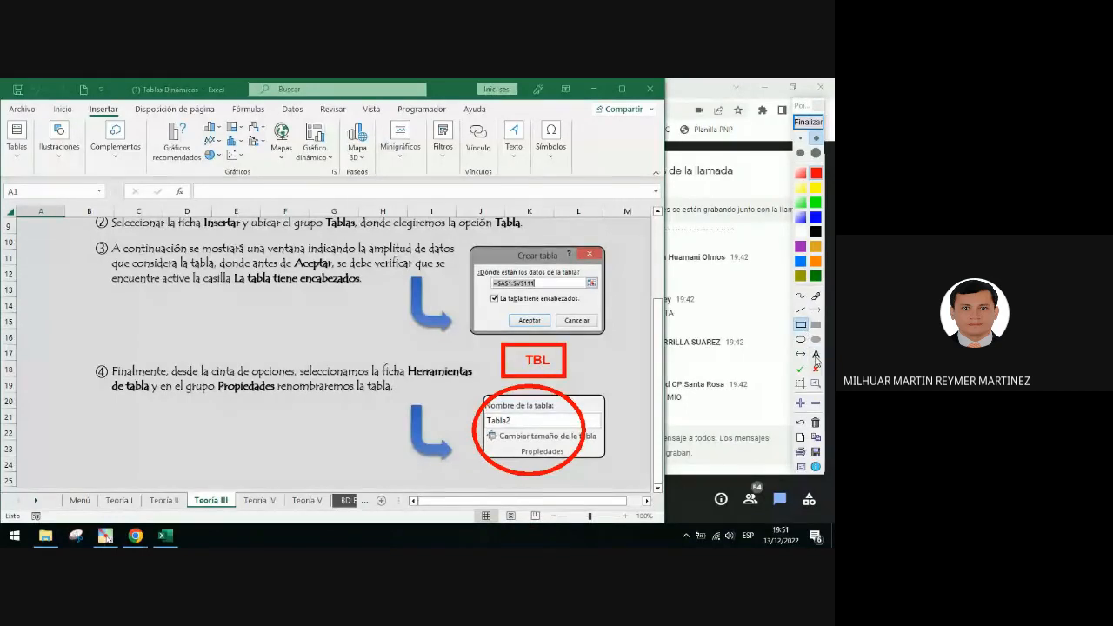
click(816, 310)
drag(571, 363, 592, 358)
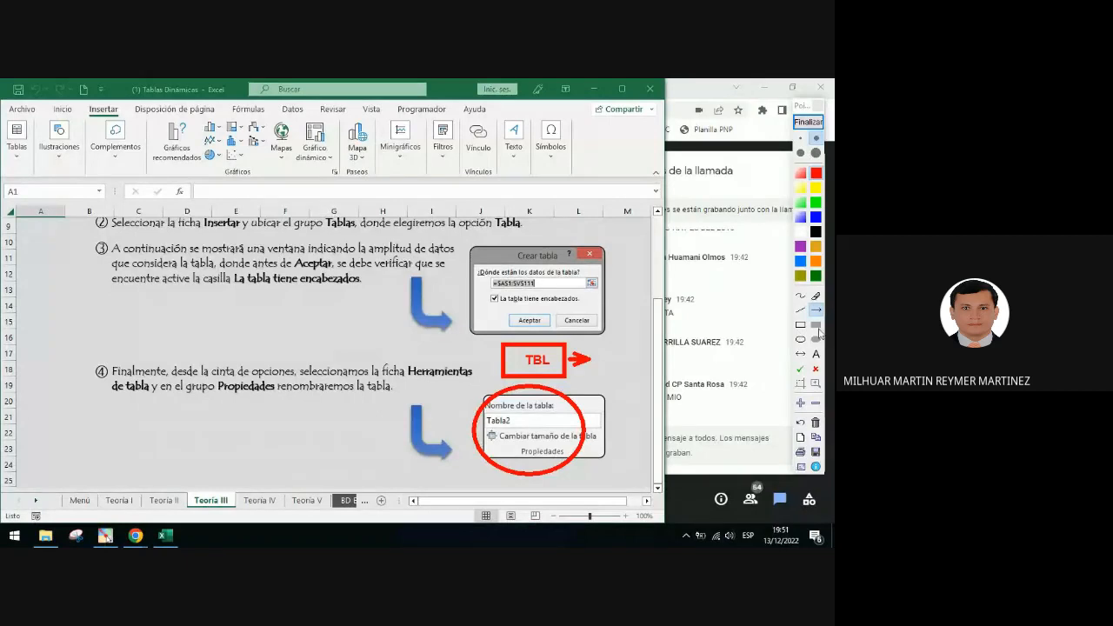
Write 'TABLA' in black after the arrow, then clear the annotations
click(816, 231)
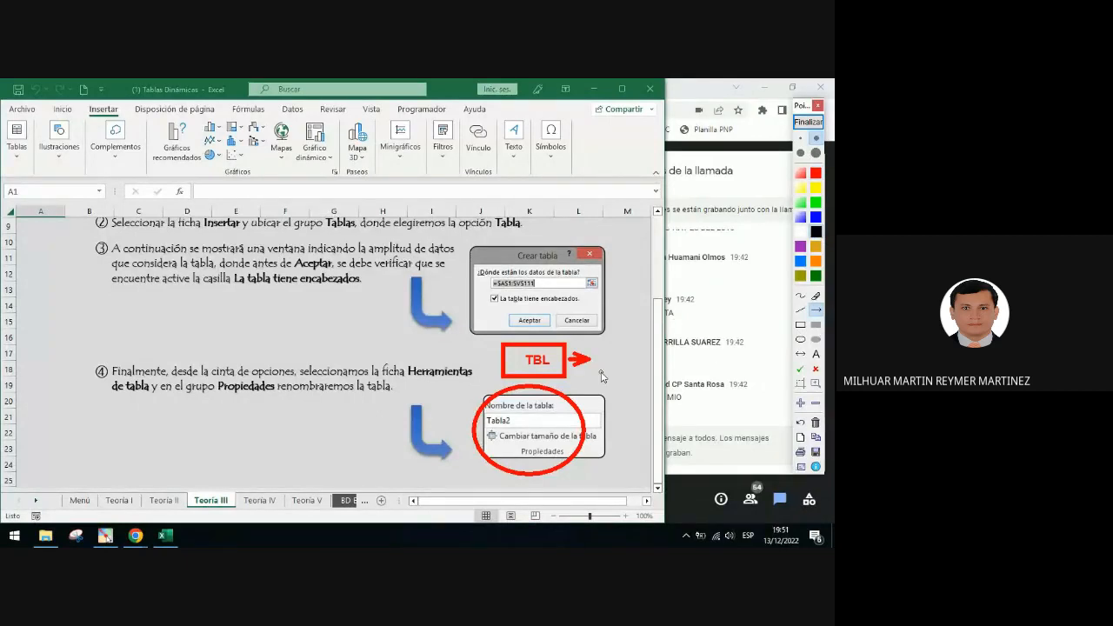
click(818, 357)
click(601, 356)
text(TABLA)
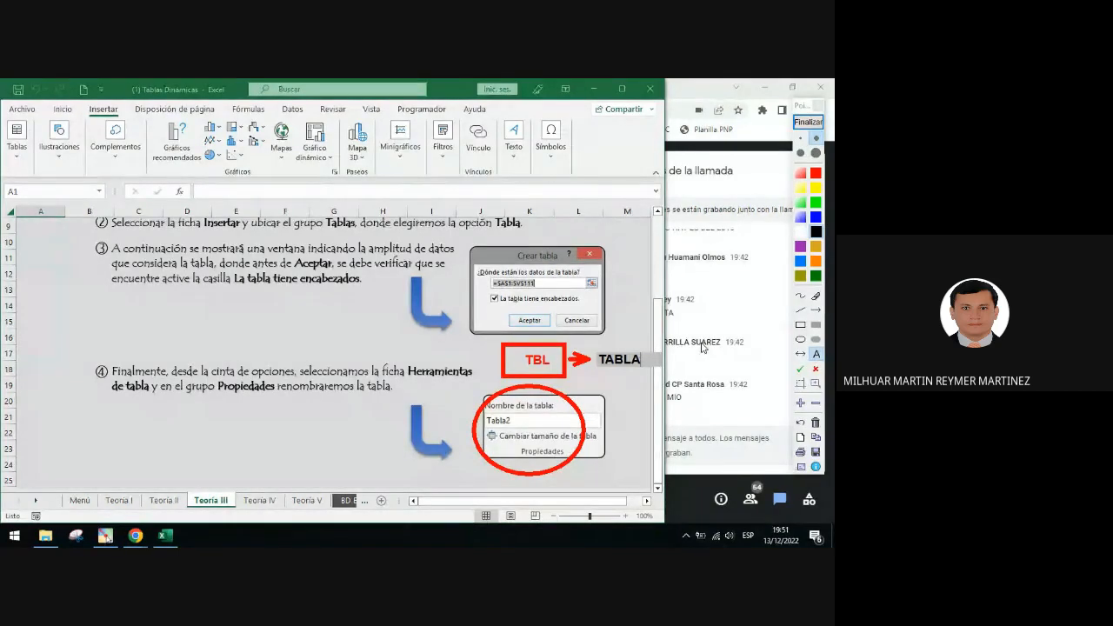
click(801, 369)
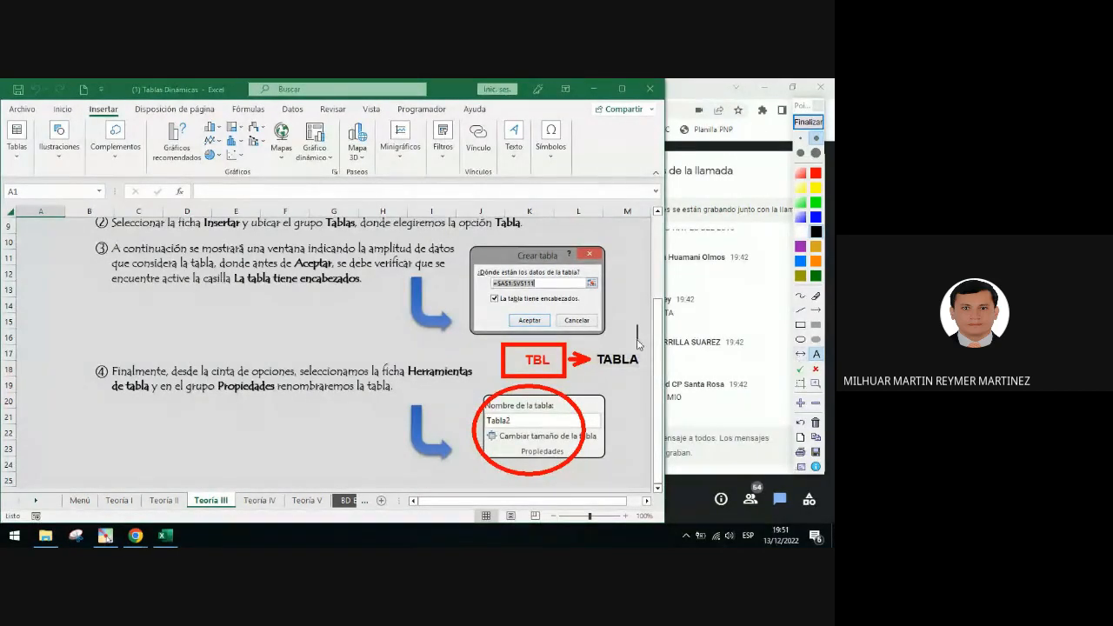
click(588, 365)
click(808, 122)
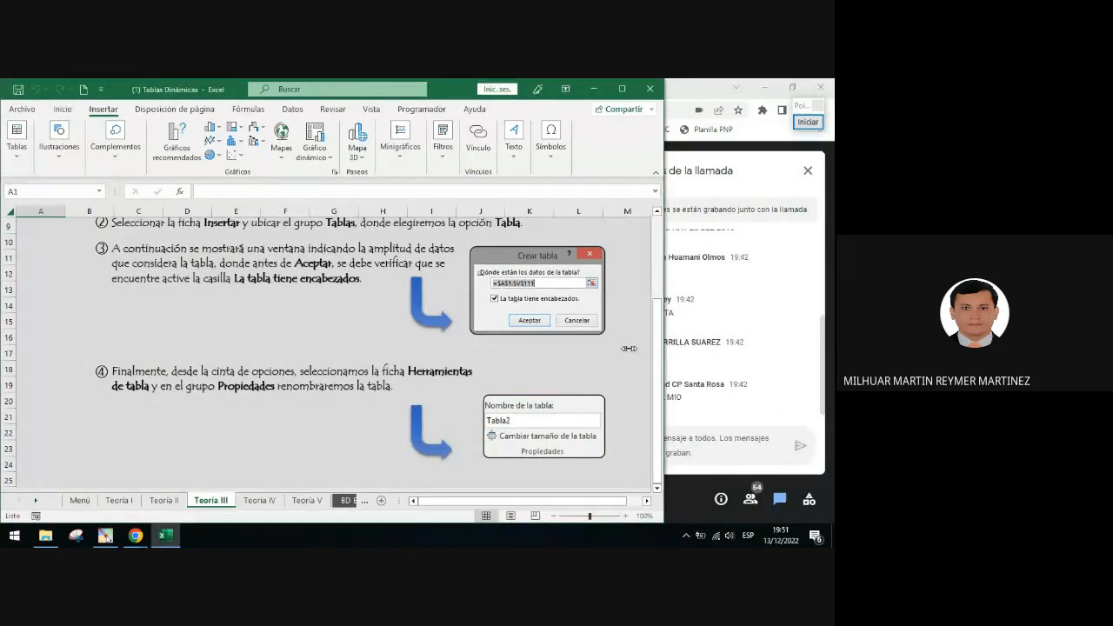
Narrow the Excel window and switch to the BD Ejemplo de Introducción sheet
drag(664, 348, 609, 350)
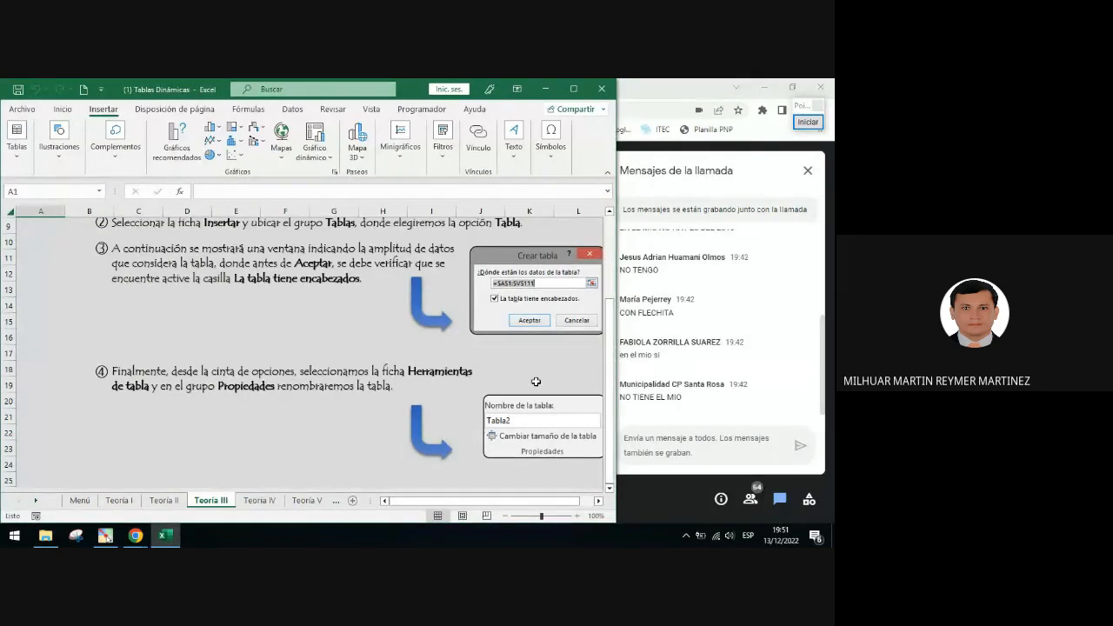
click(36, 500)
click(36, 500)
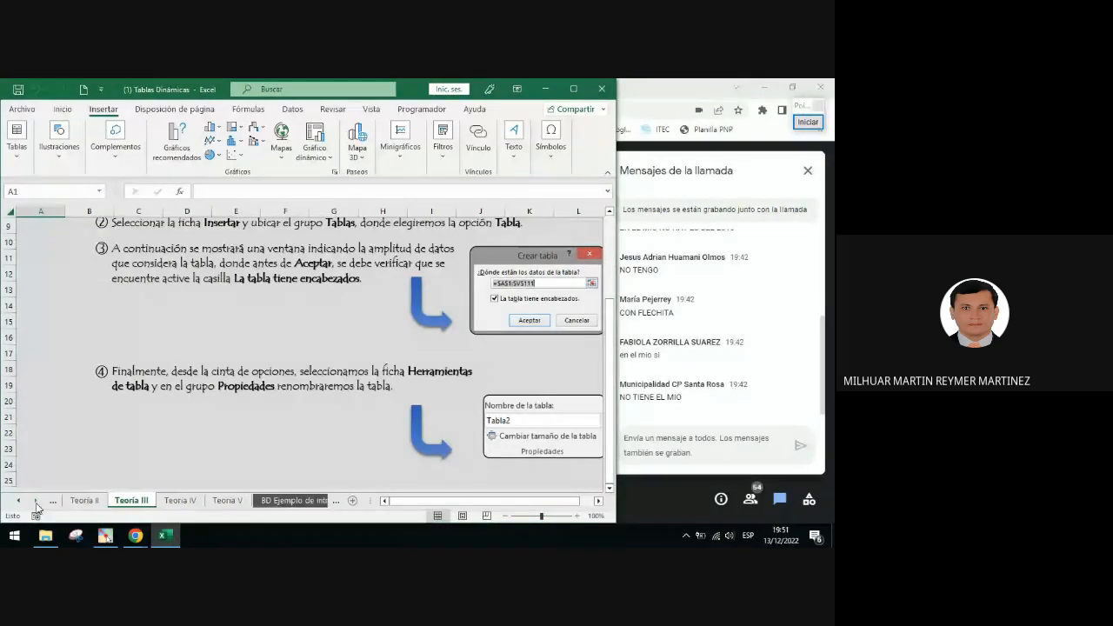
click(36, 501)
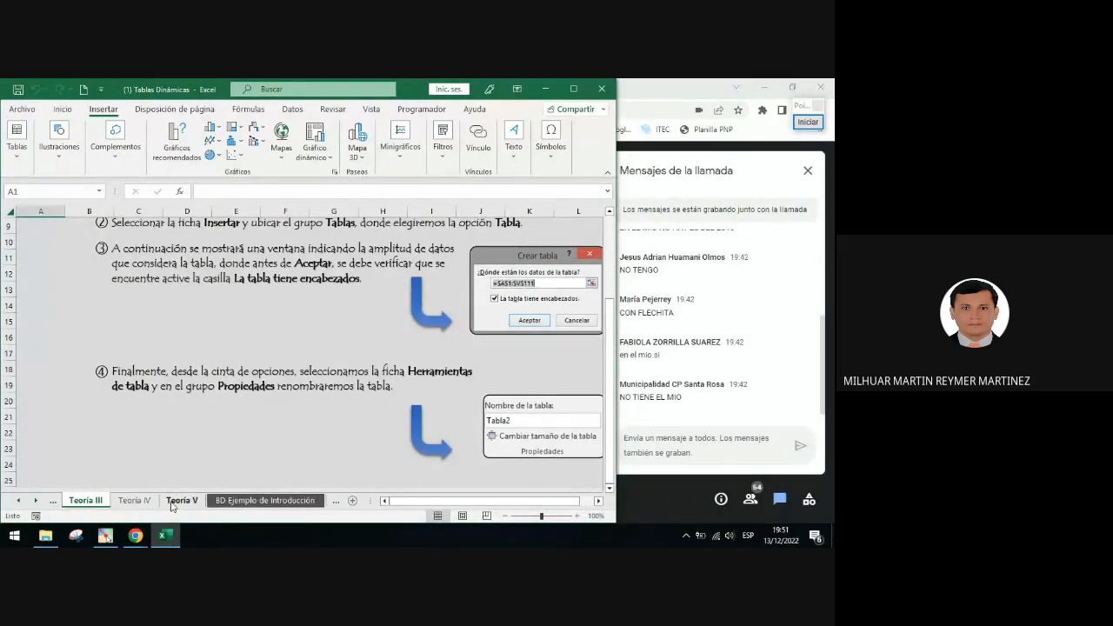
click(259, 503)
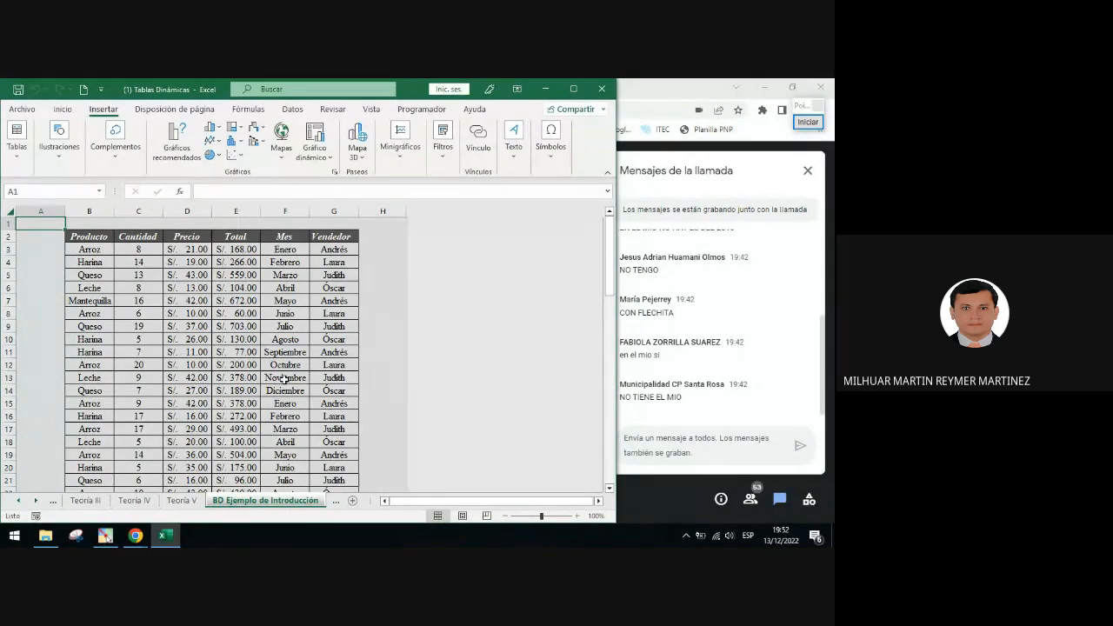
Point a black arrow at the BD Ejemplo de Introducción sheet tab, then clear the annotation
click(808, 122)
click(816, 310)
mouse_move(435, 393)
mouse_down()
mouse_move(395, 445)
mouse_move(315, 499)
mouse_up()
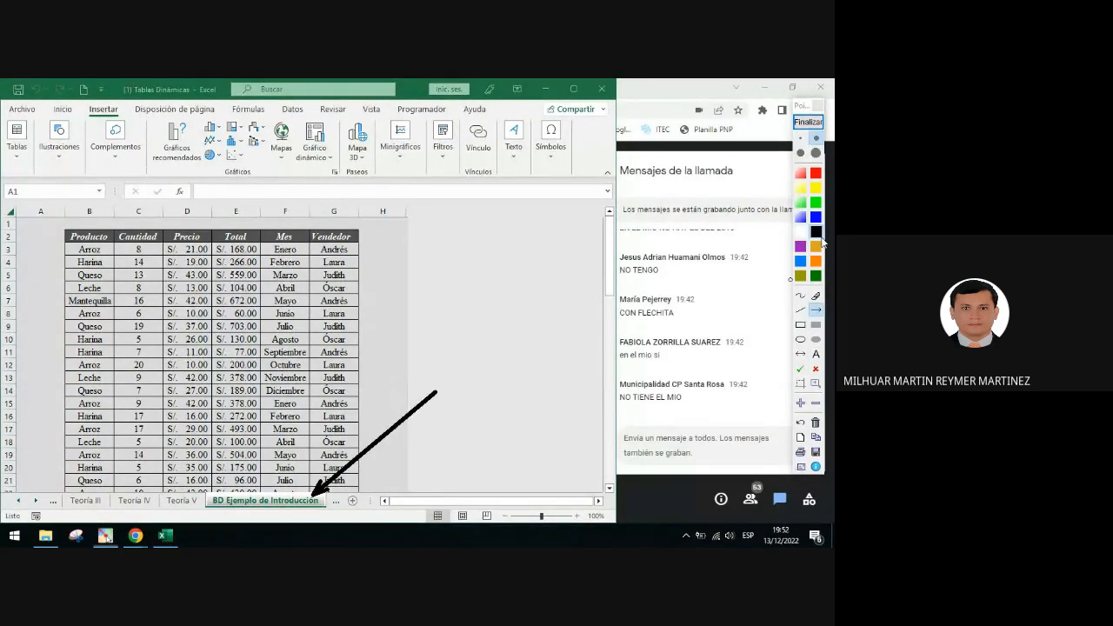
click(808, 121)
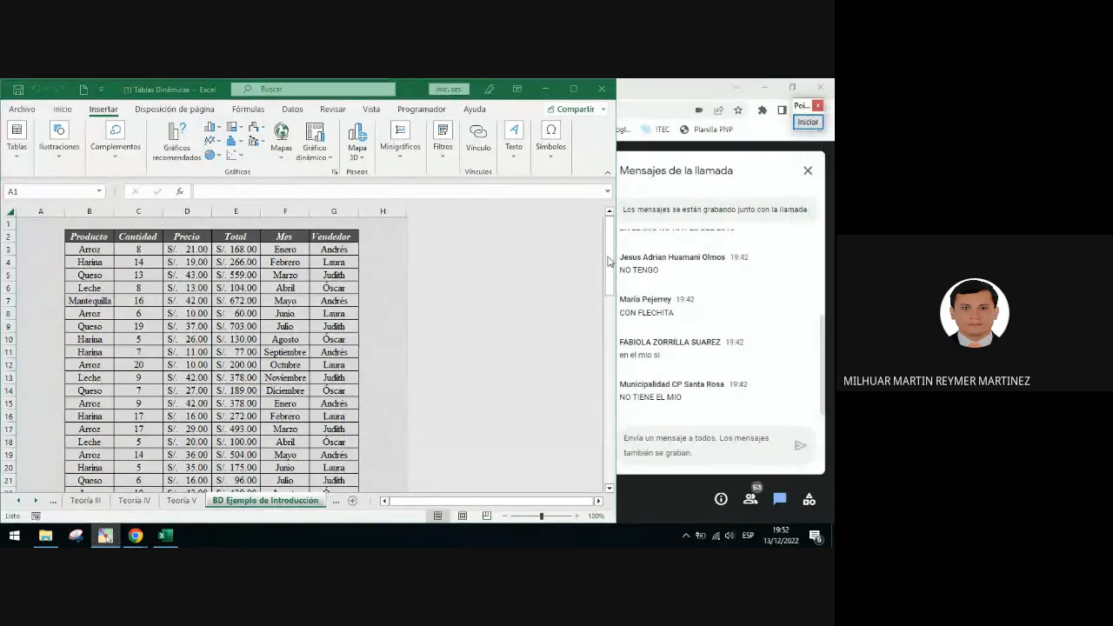
Select several cells of the sales data range to examine its values and headers
click(239, 265)
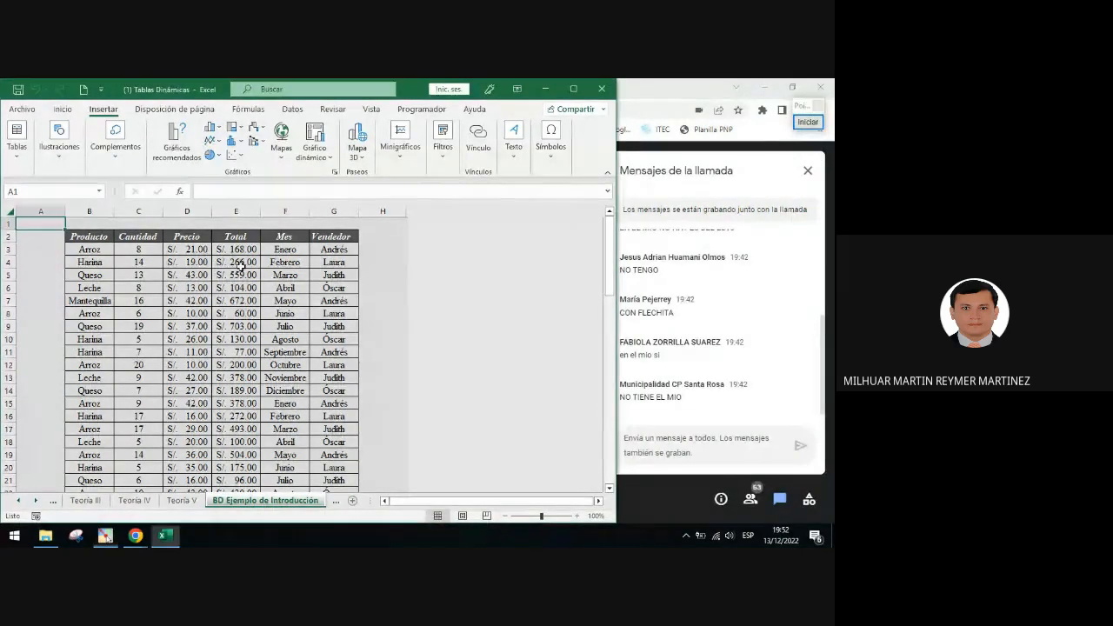
click(203, 287)
click(191, 250)
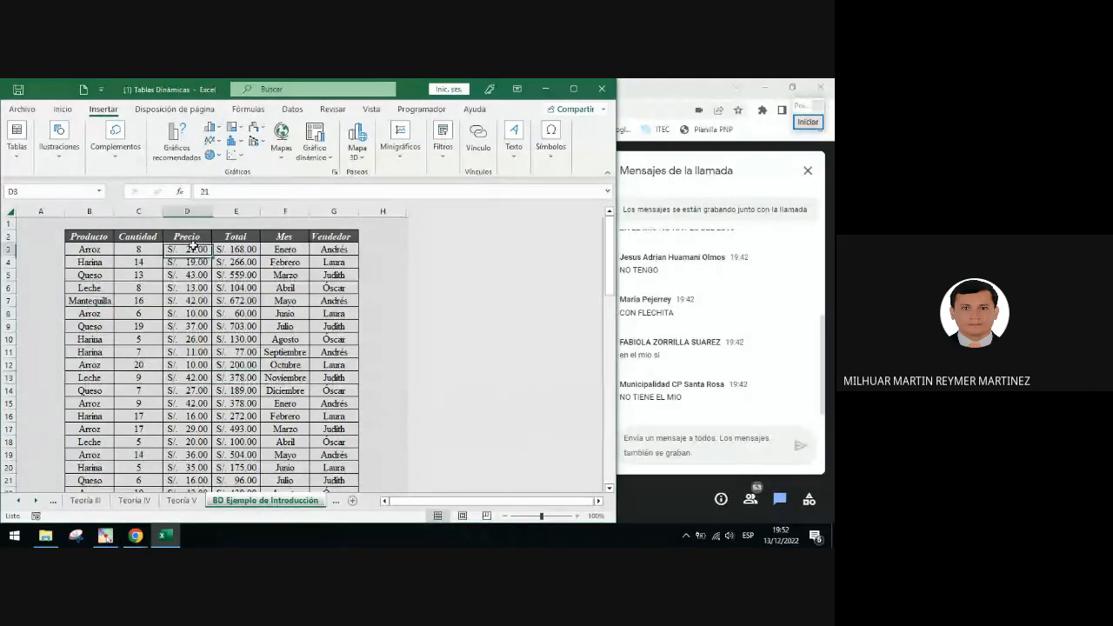
click(189, 237)
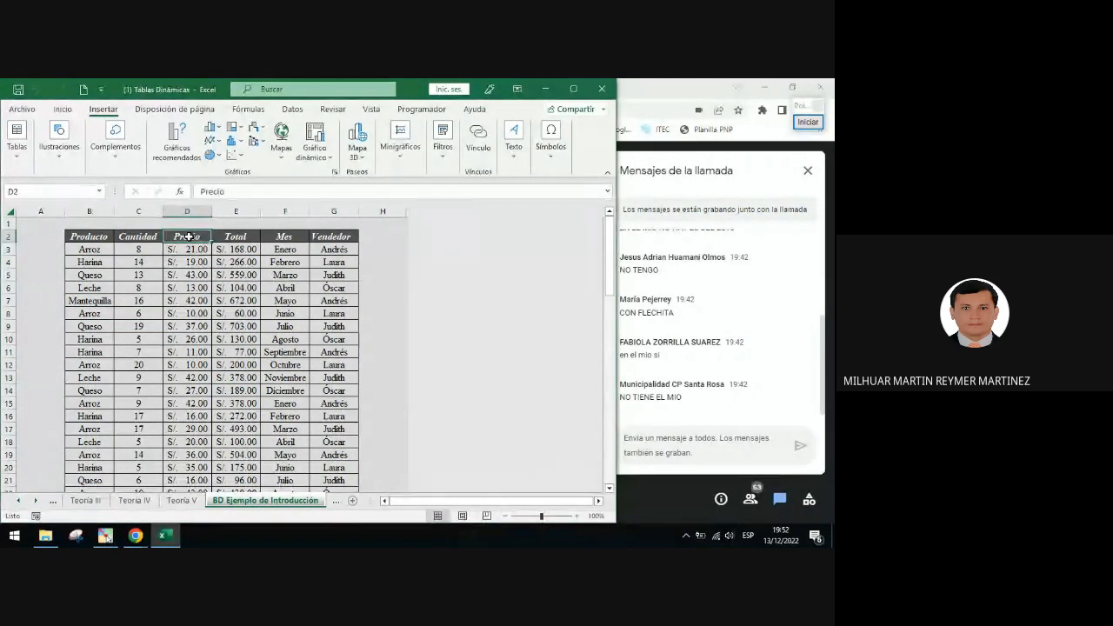
click(237, 327)
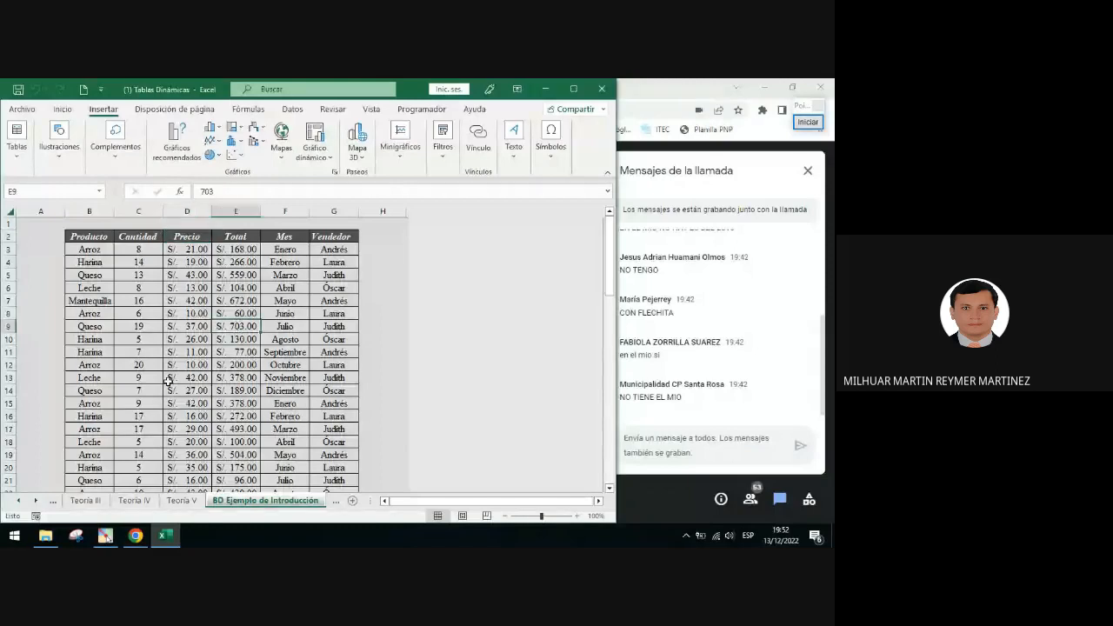
click(219, 414)
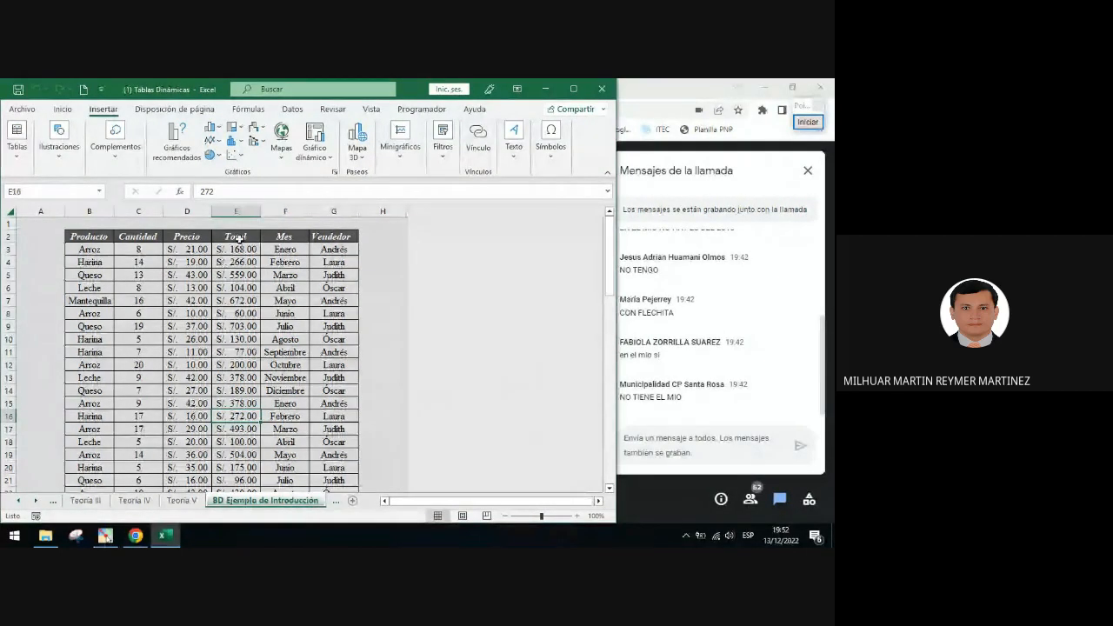
click(238, 238)
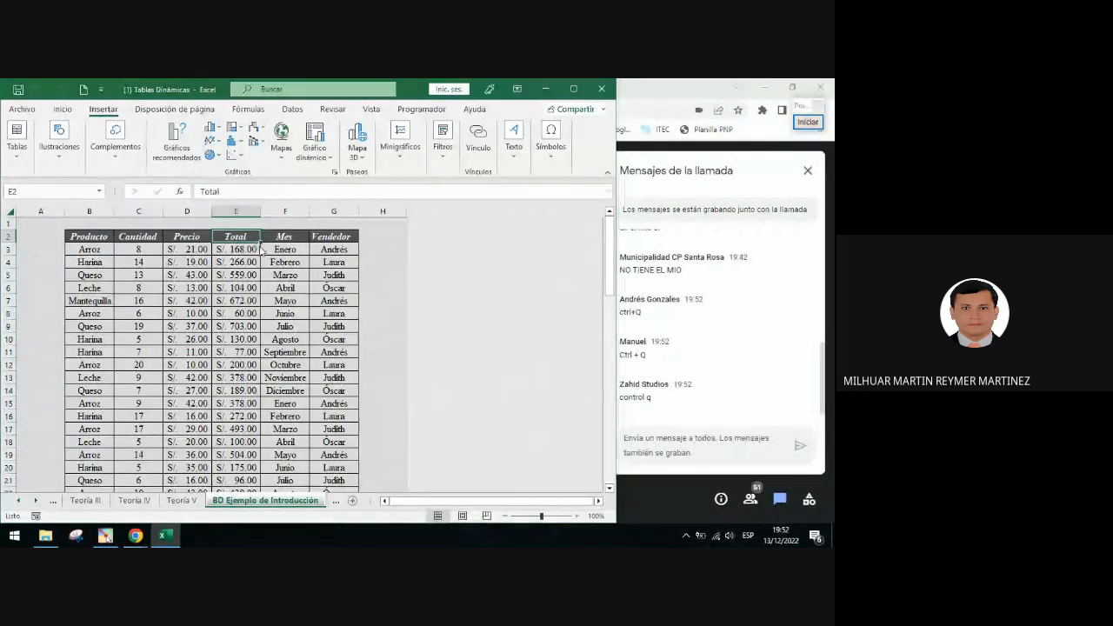
key(ctrl+q)
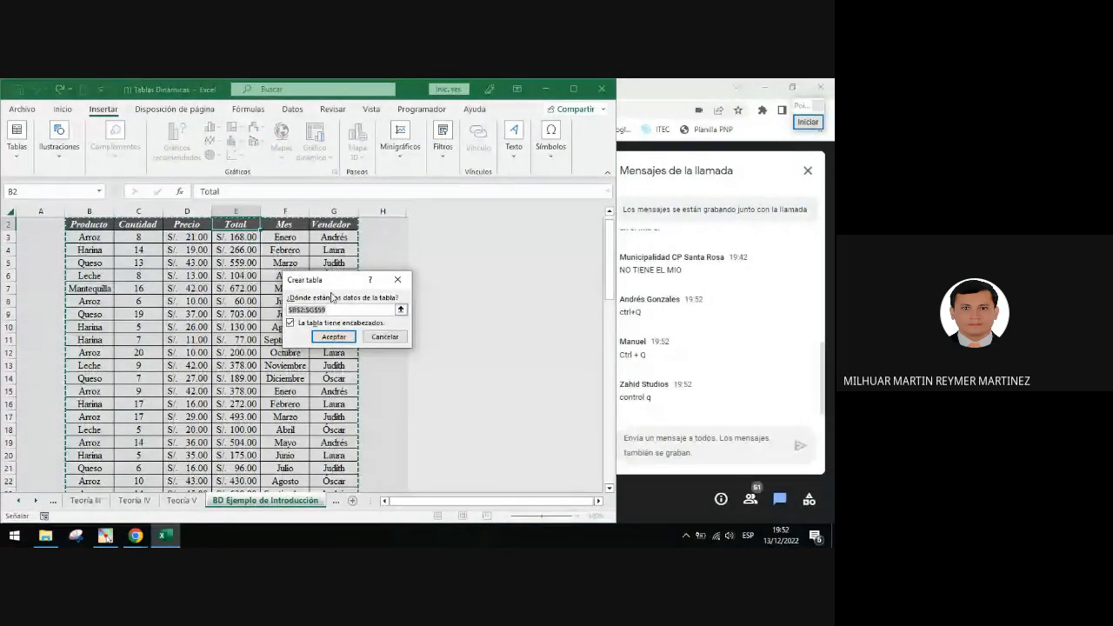
click(384, 337)
Open the Crear tabla dialog from a cell in the data range and move it beside the data
click(187, 314)
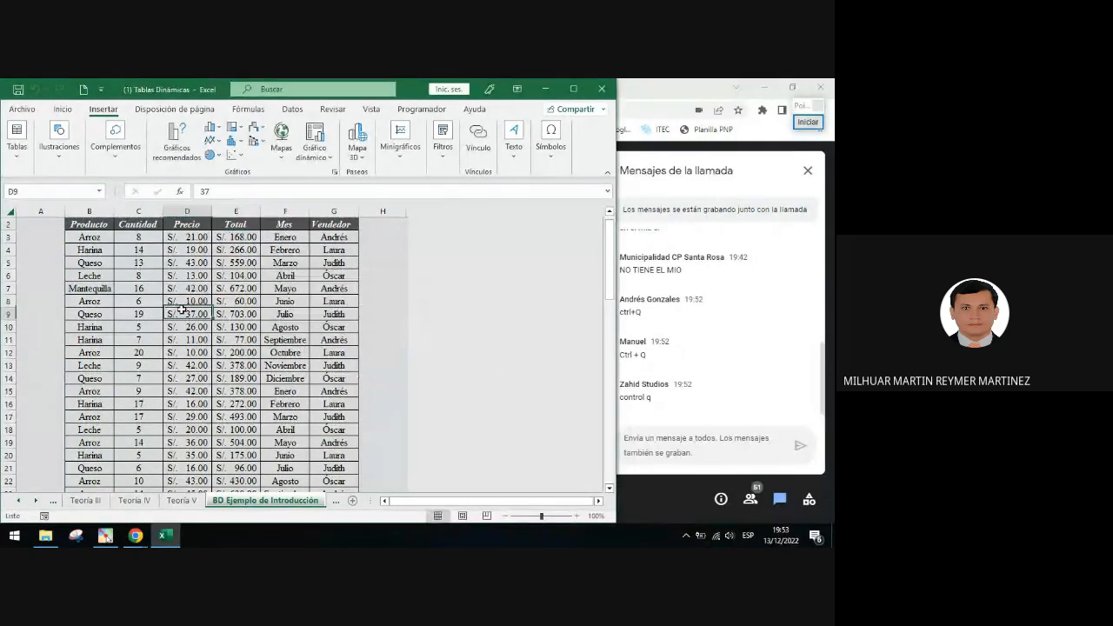
key(ctrl+t)
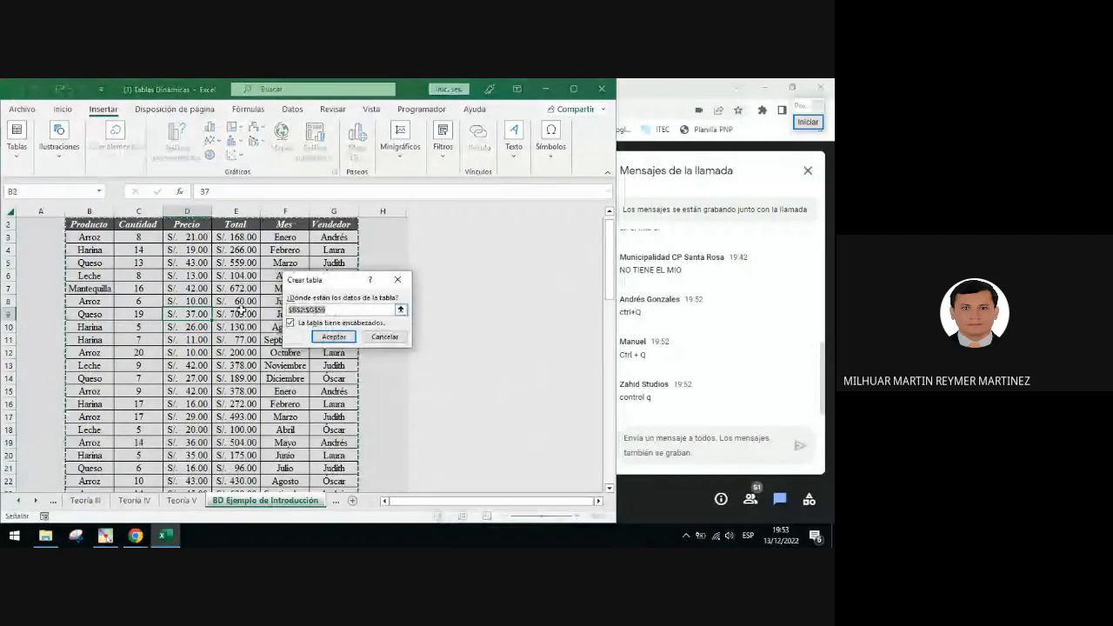
drag(336, 281, 484, 250)
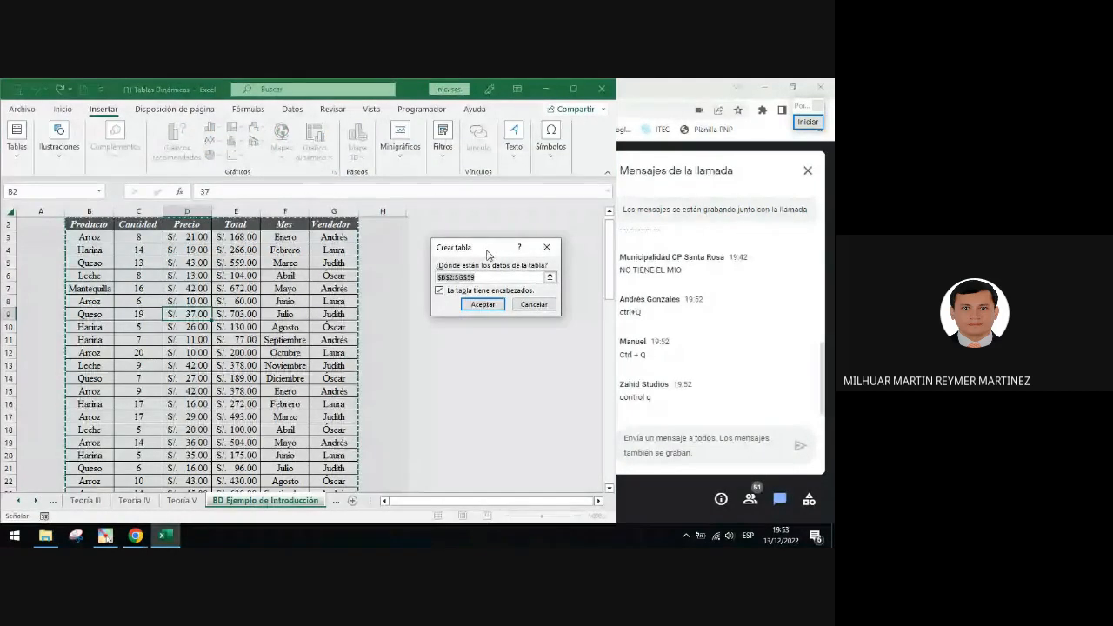
Circle the $B$2:$G$59 range box in black and add a green check mark beside it
click(808, 122)
drag(426, 264, 482, 287)
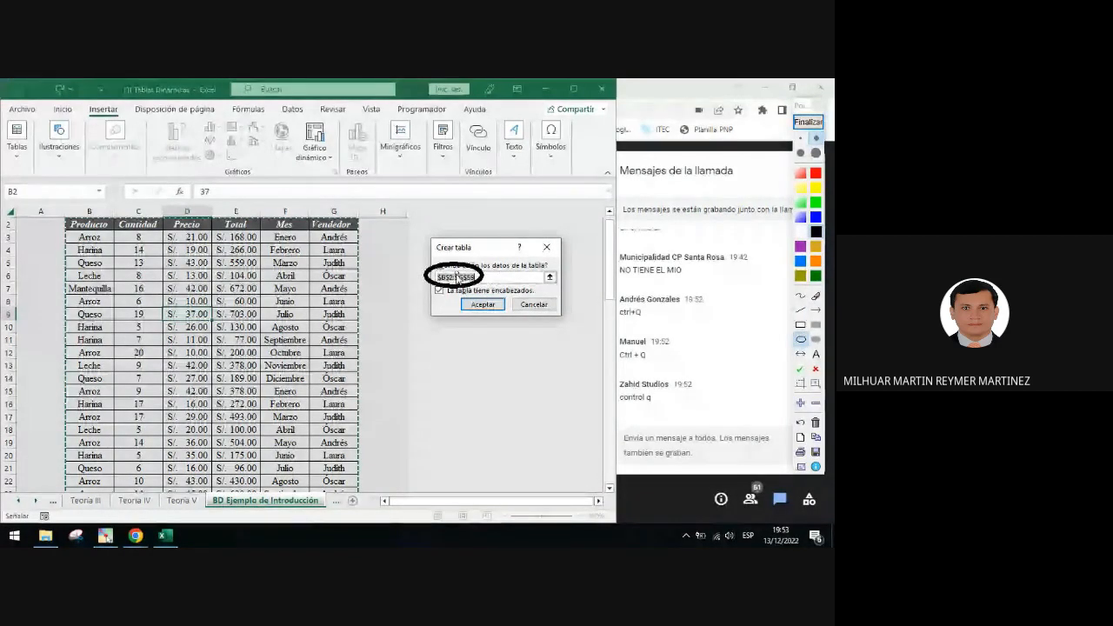
click(800, 369)
click(490, 271)
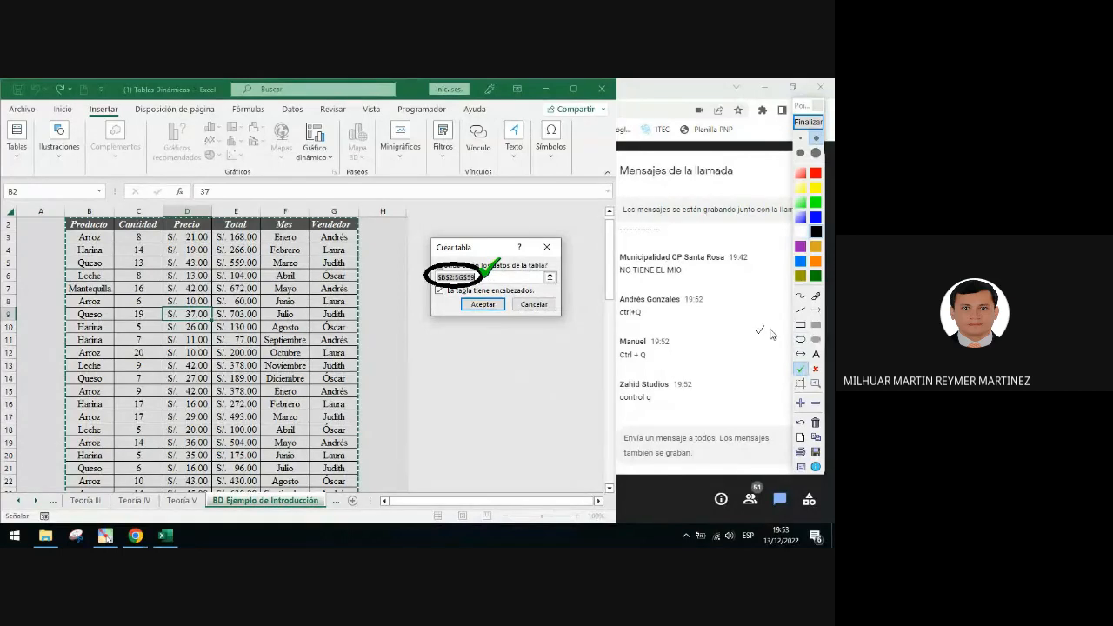
Underline 'La tabla tiene encabezados' in the dialog in red
click(800, 310)
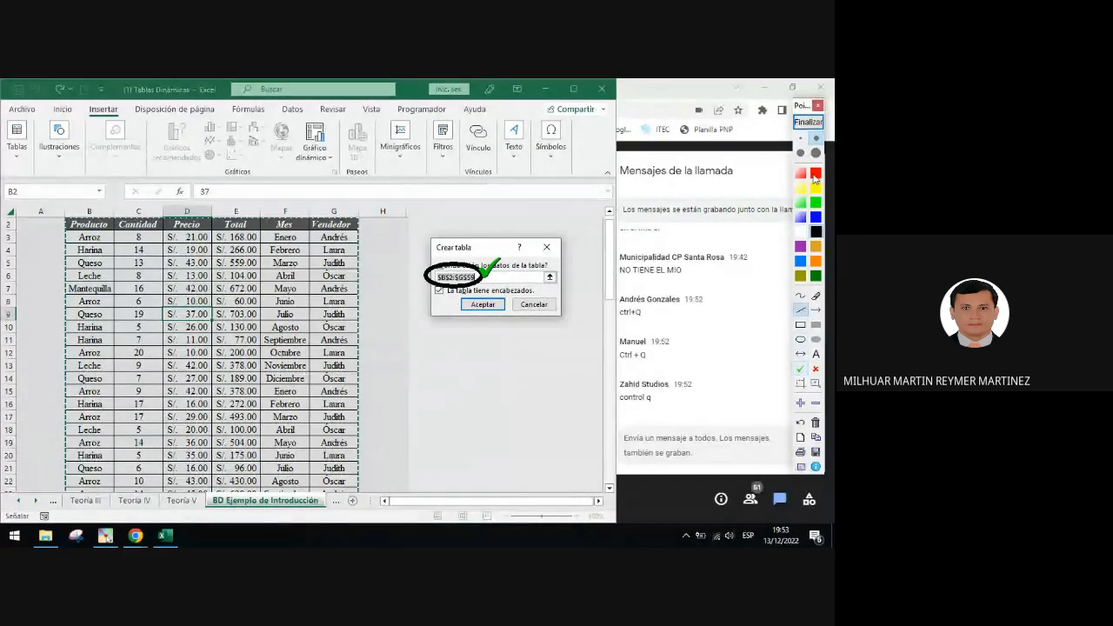
drag(537, 296, 428, 296)
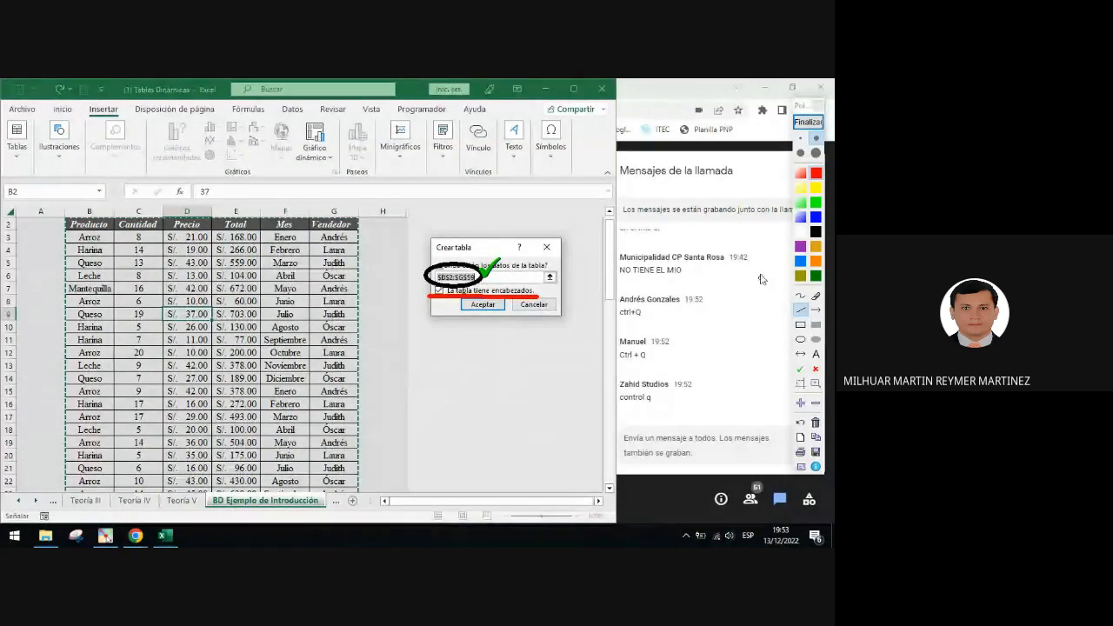
Clear the screen annotations and close the Crear tabla dialog
click(808, 123)
click(547, 248)
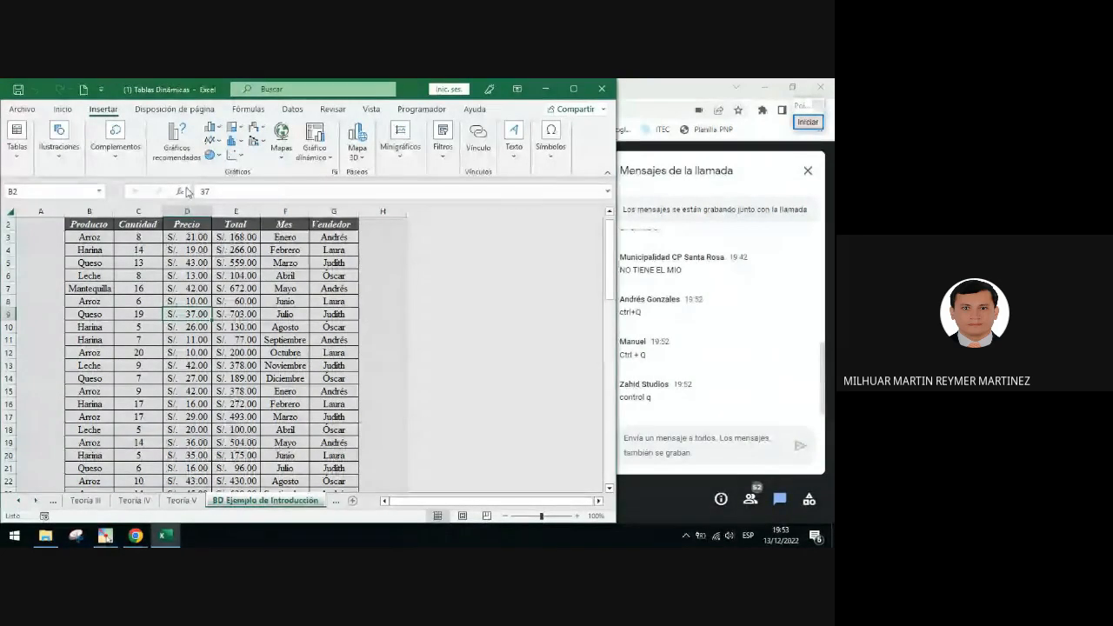
Draw a red arrow pointing to the Insertar tab, then clear the annotation
click(808, 122)
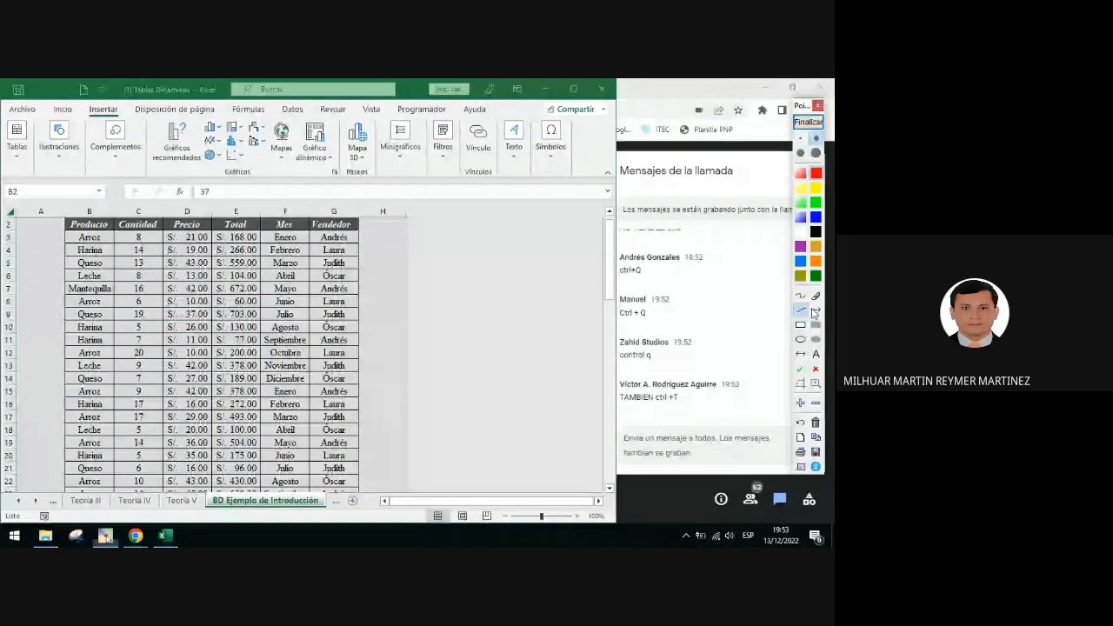
drag(261, 290, 93, 113)
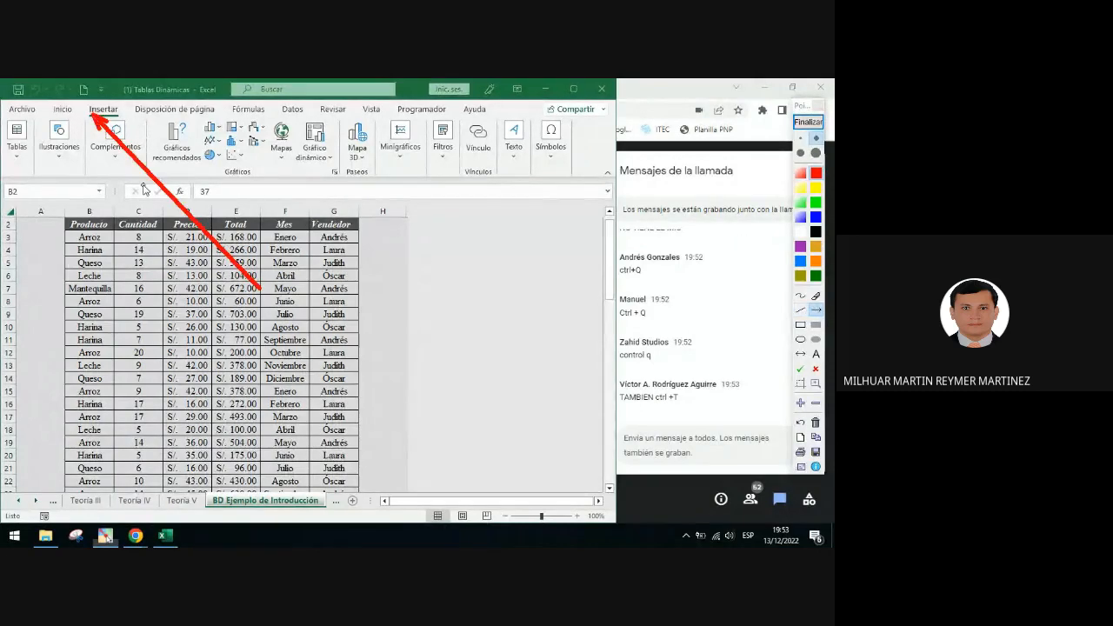
click(808, 122)
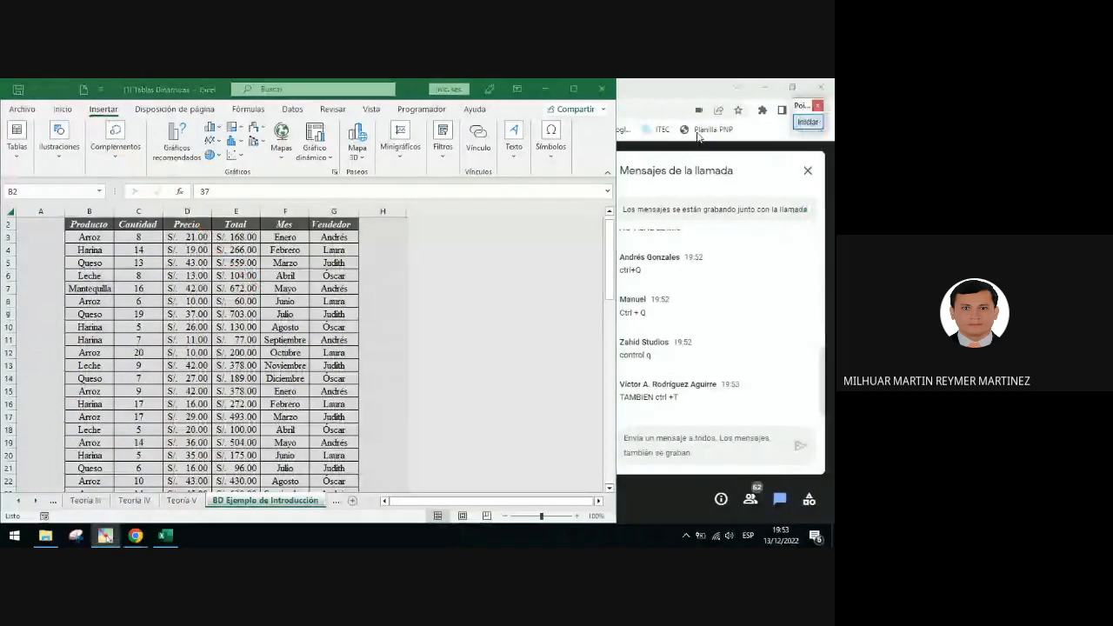
Open the Crear tabla dialog through the Tablas menu's Tabla command and close it again
click(18, 159)
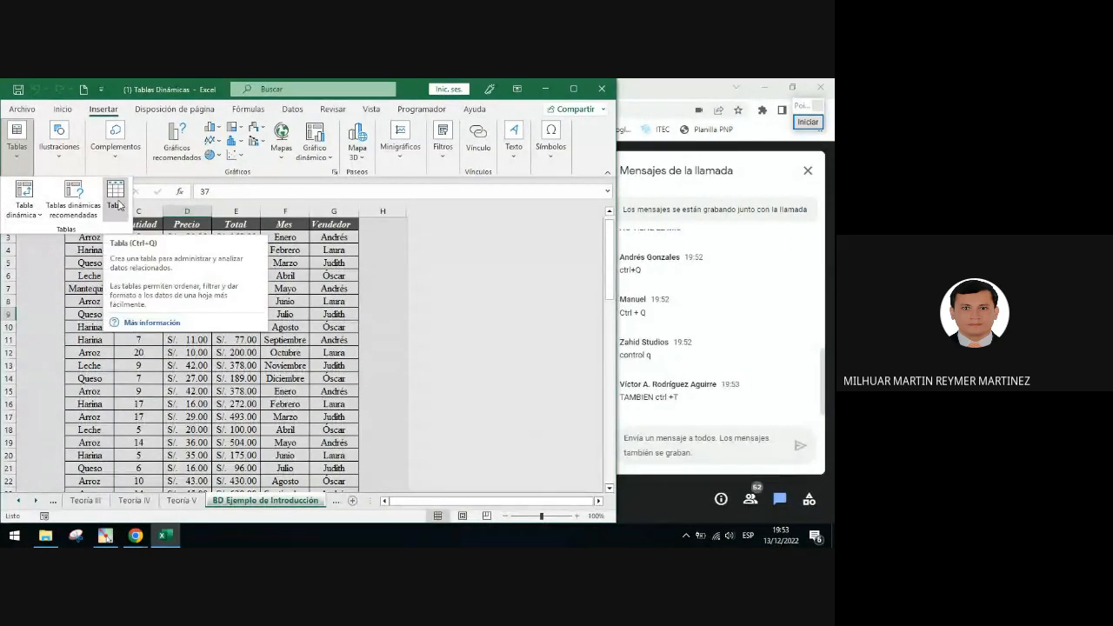
click(119, 206)
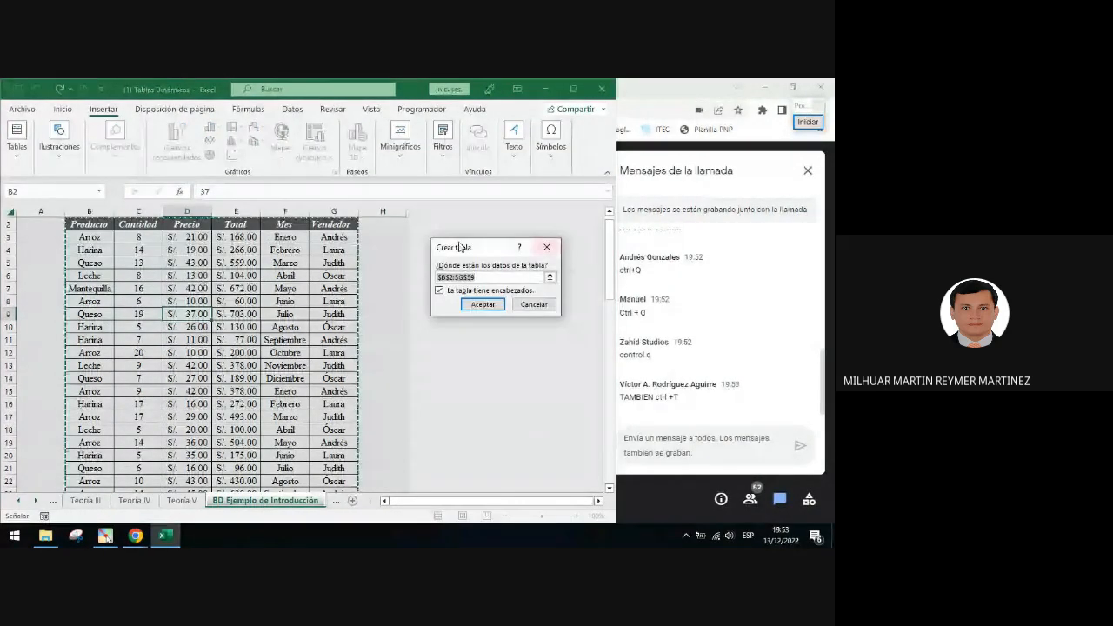
click(547, 248)
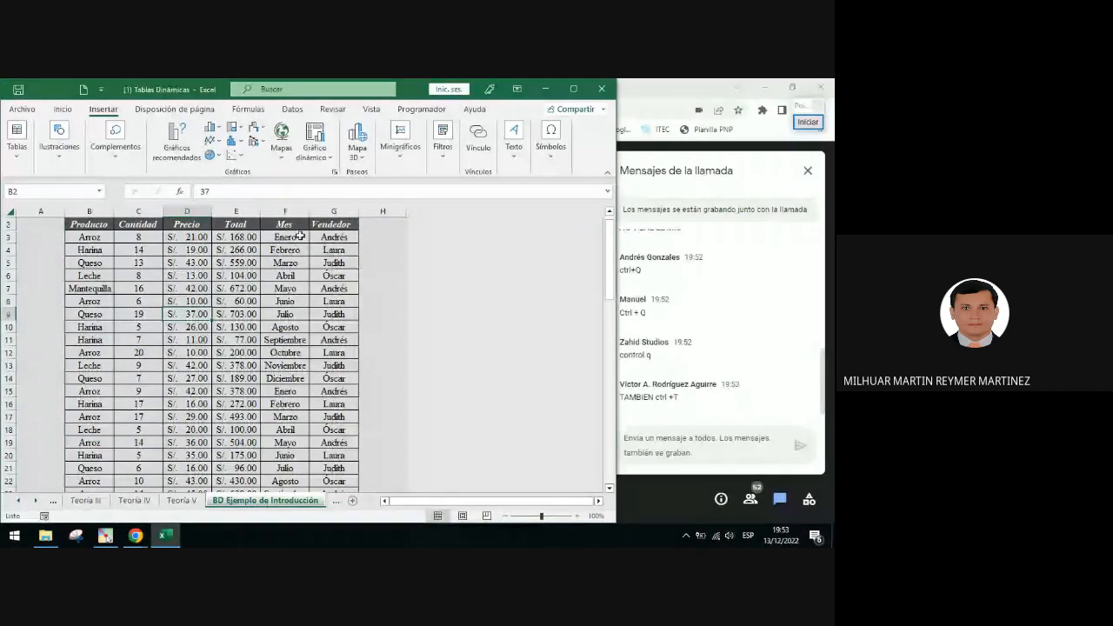
Open the Crear tabla dialog from cell C3 with the table shortcut, reposition it, and close it
click(149, 232)
scroll(241, 266, up, 1)
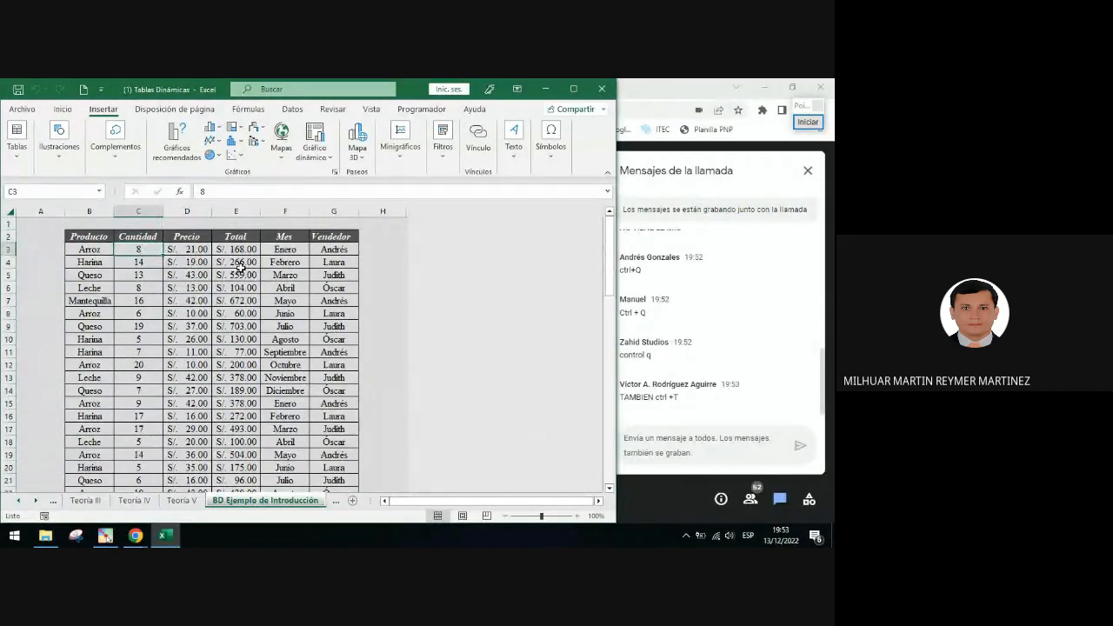
scroll(241, 266, down, 1)
key(ctrl+t)
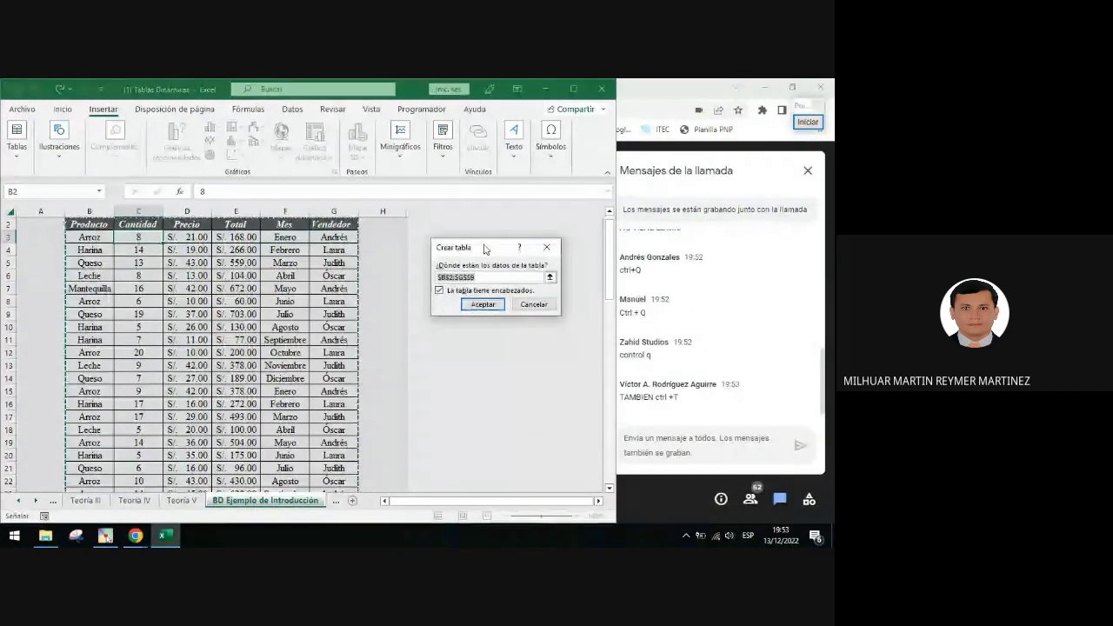
drag(484, 249, 480, 238)
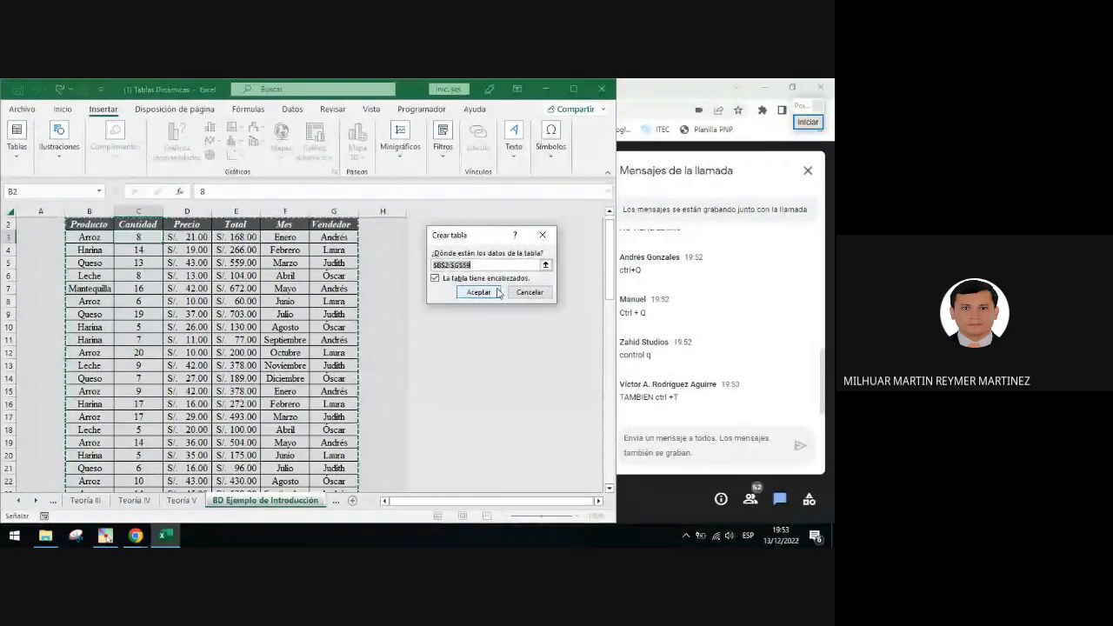
click(543, 235)
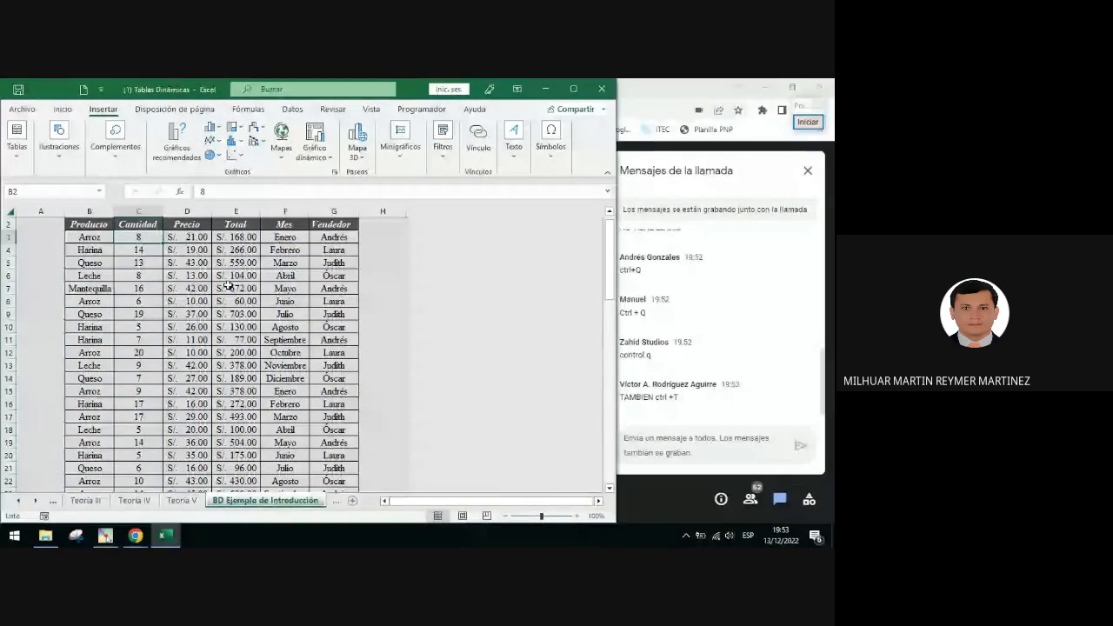
Convert the $B$2:$G$59 sales range into a table with headers using the Tabla command
click(23, 155)
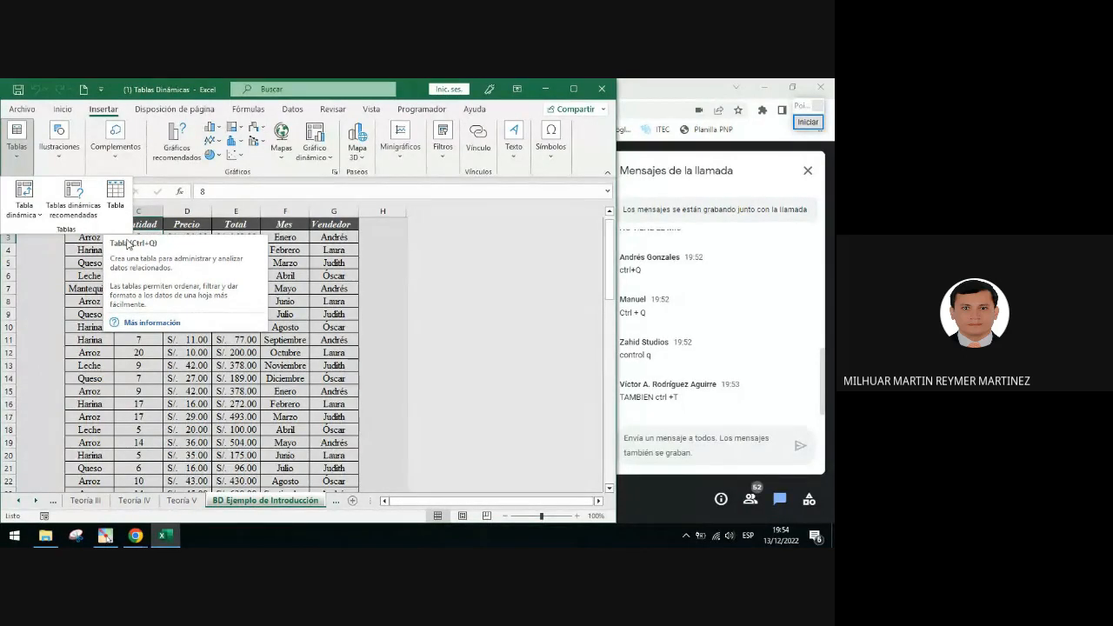
click(306, 263)
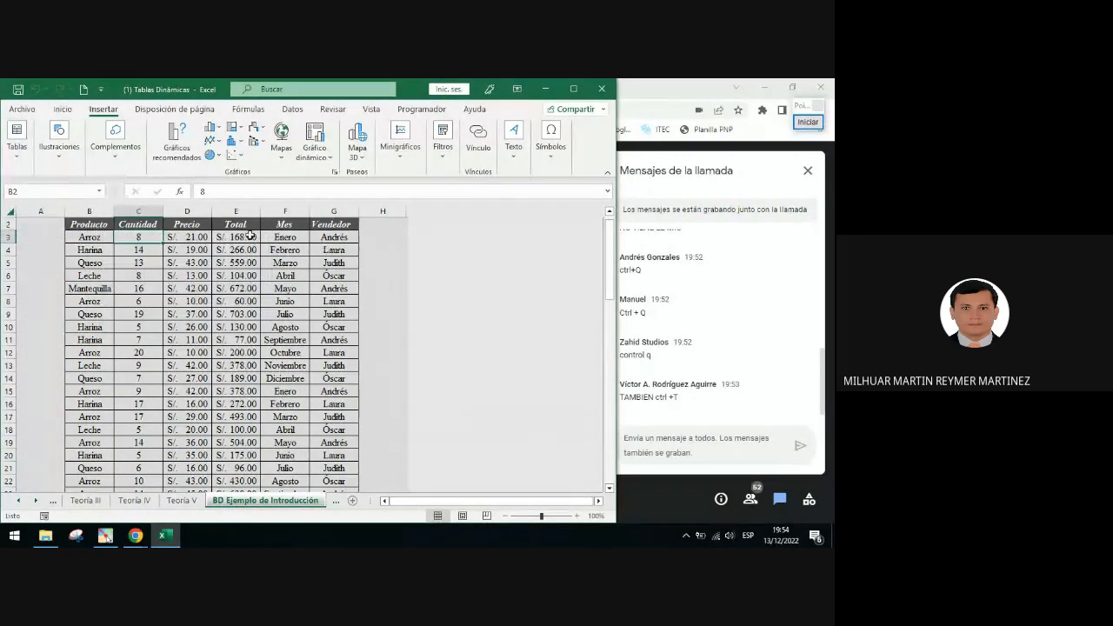
click(21, 153)
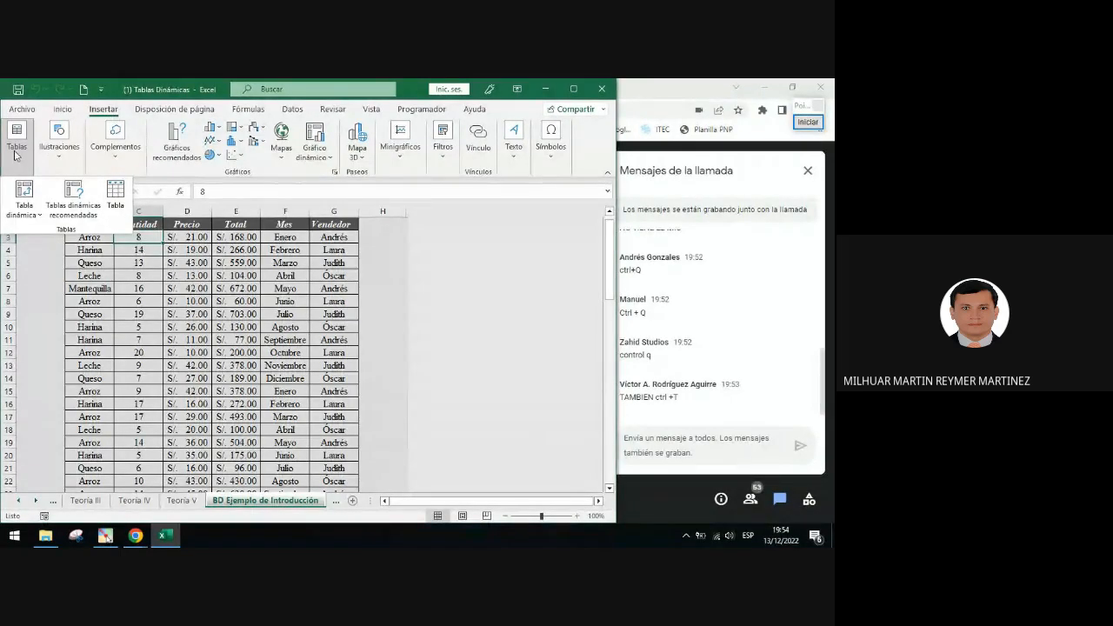
click(115, 193)
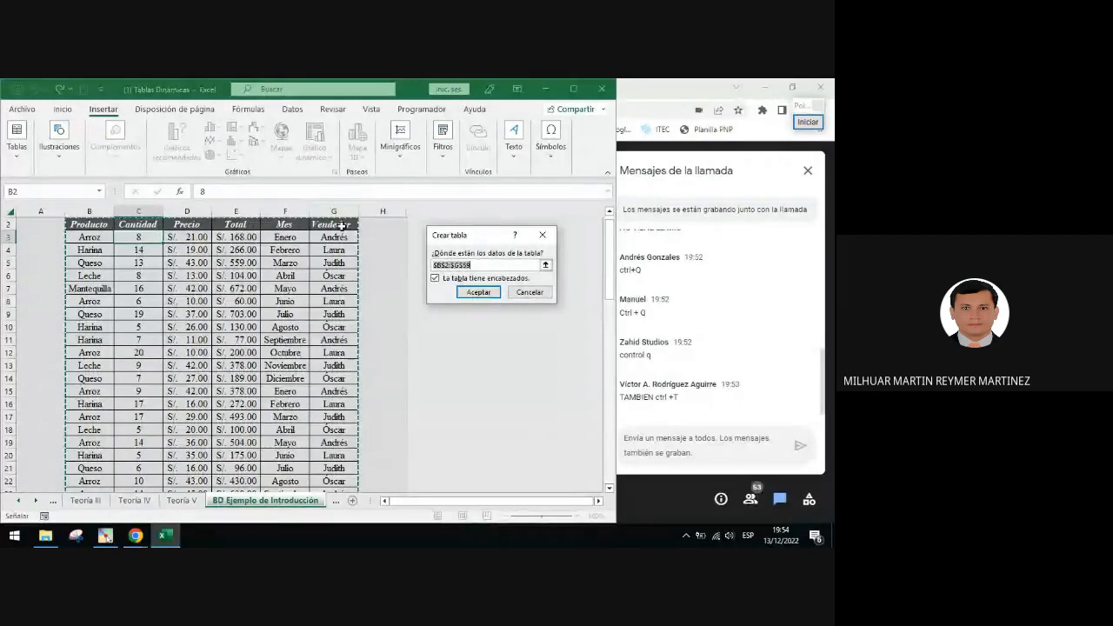
click(478, 292)
scroll(490, 294, up, 1)
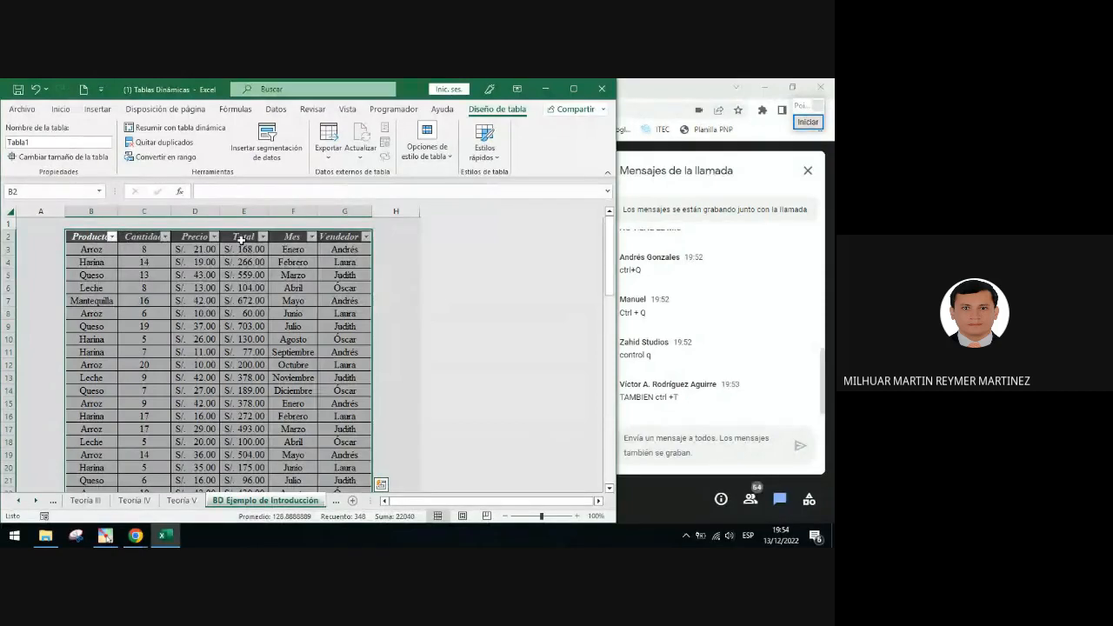
Select the Vendedor header and draw a red arrow from the table to the Diseño de tabla tab
click(338, 236)
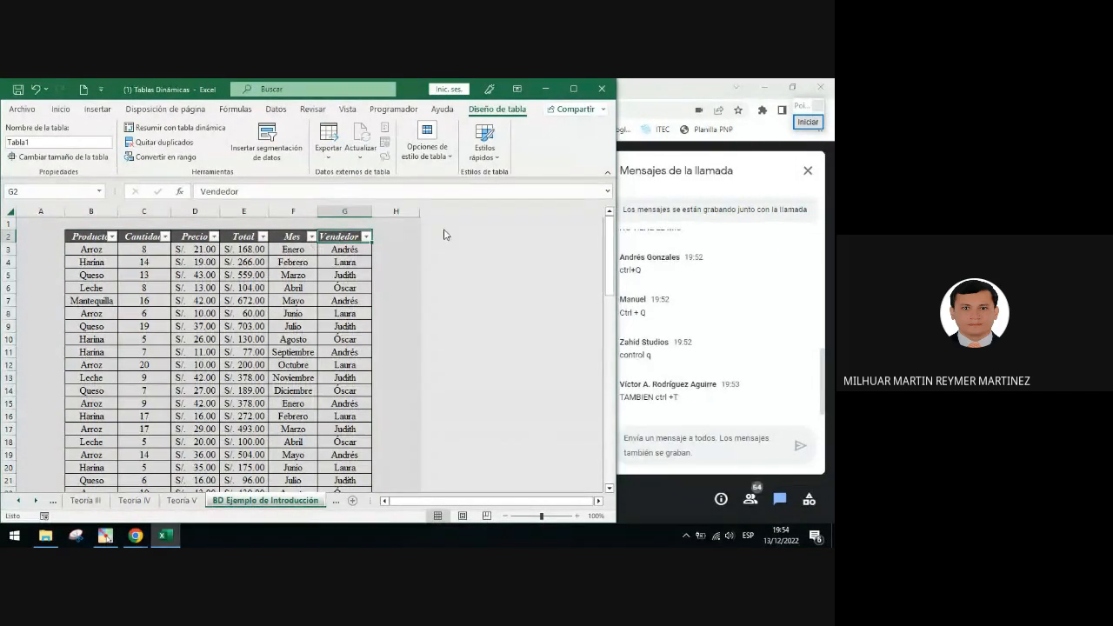
click(808, 123)
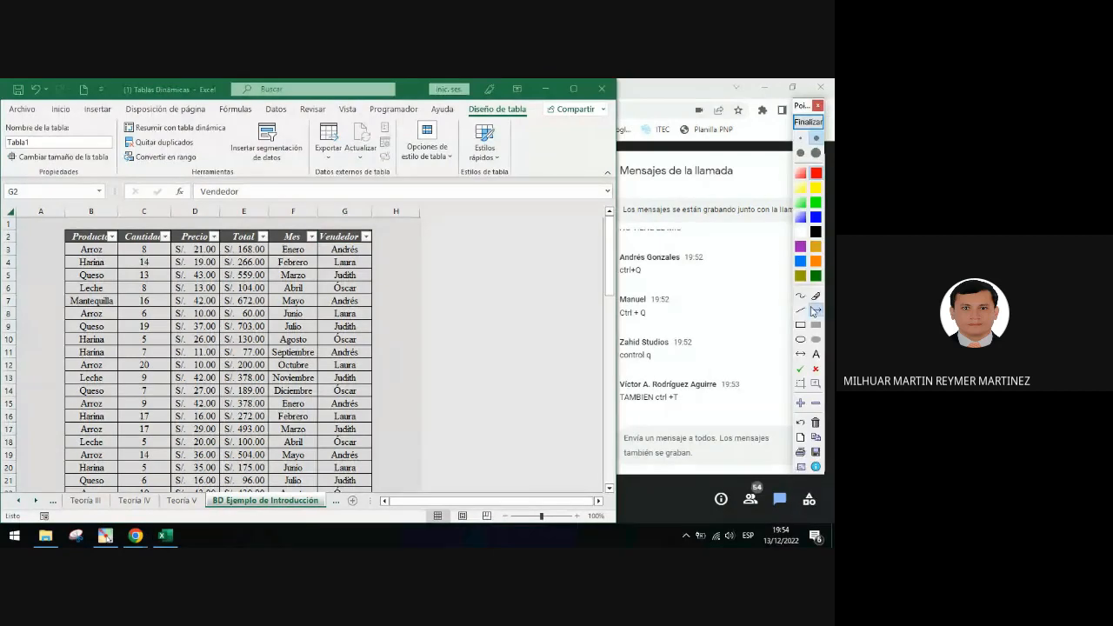
mouse_move(357, 231)
mouse_down()
mouse_move(495, 157)
mouse_move(469, 120)
mouse_up()
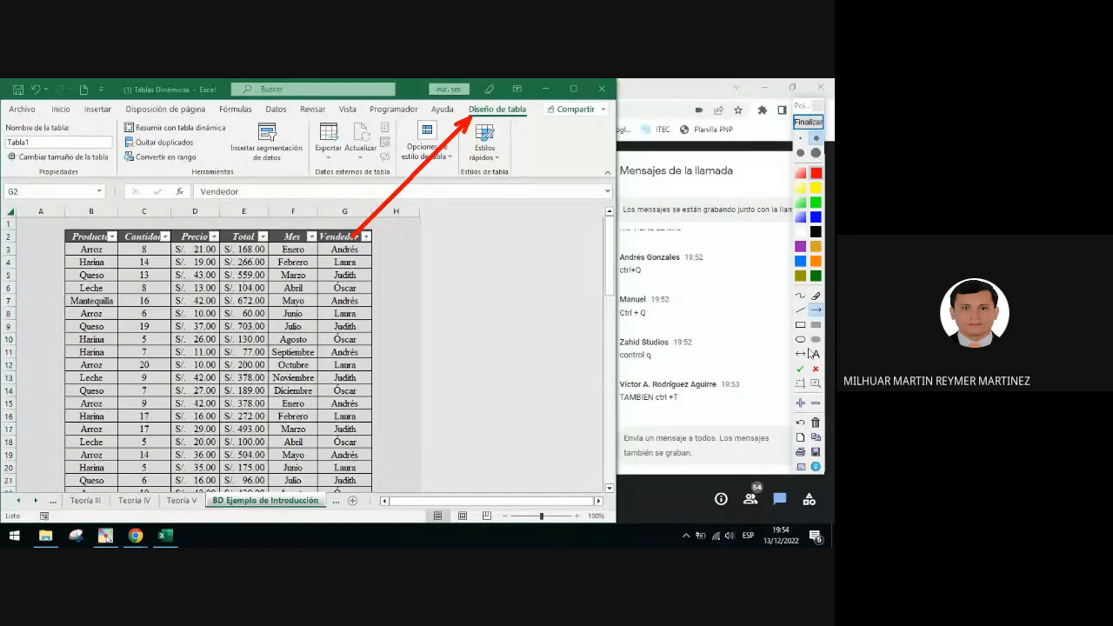
Draw a red rectangle in the empty area beside the table
click(817, 357)
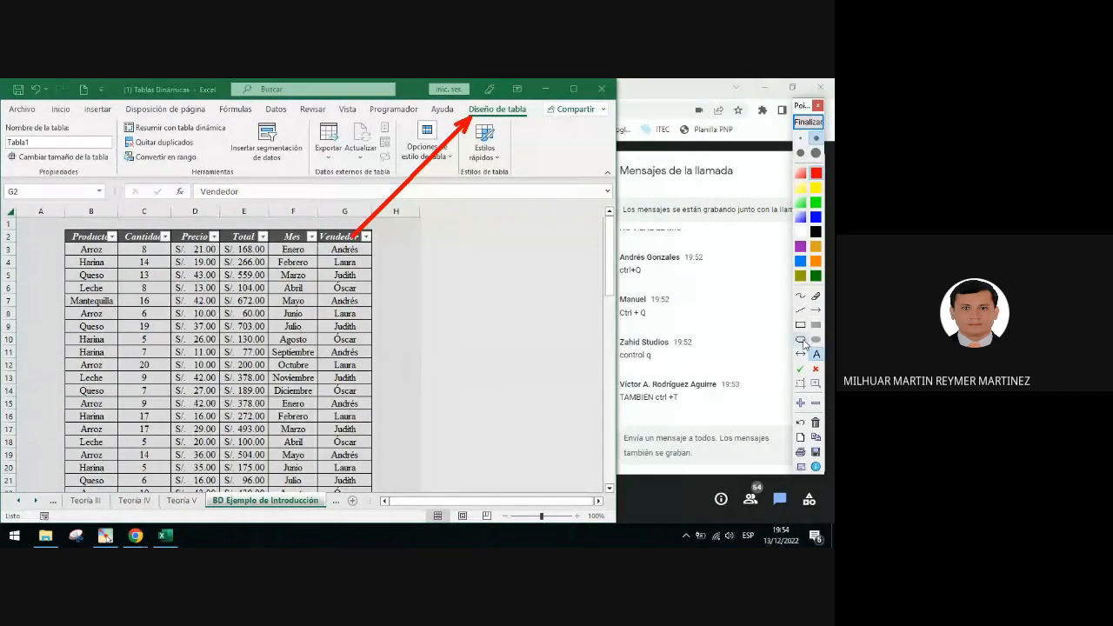
click(801, 324)
mouse_move(440, 294)
mouse_down()
mouse_move(544, 345)
mouse_move(547, 335)
mouse_up()
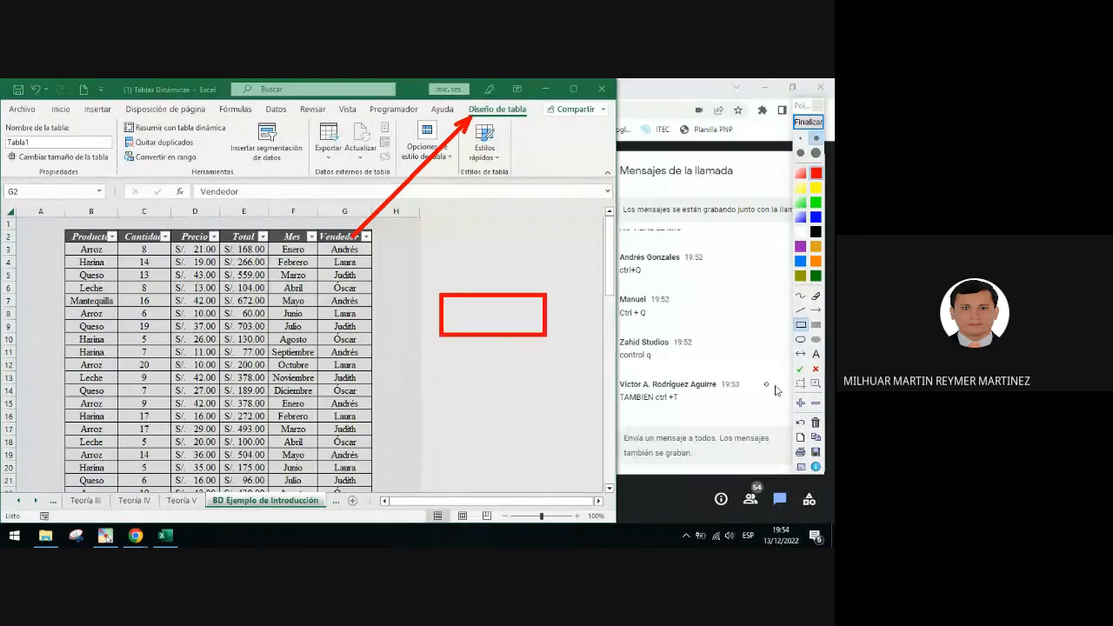
Write the label 'Herr. de Tabla' inside the red rectangle
click(816, 354)
click(765, 235)
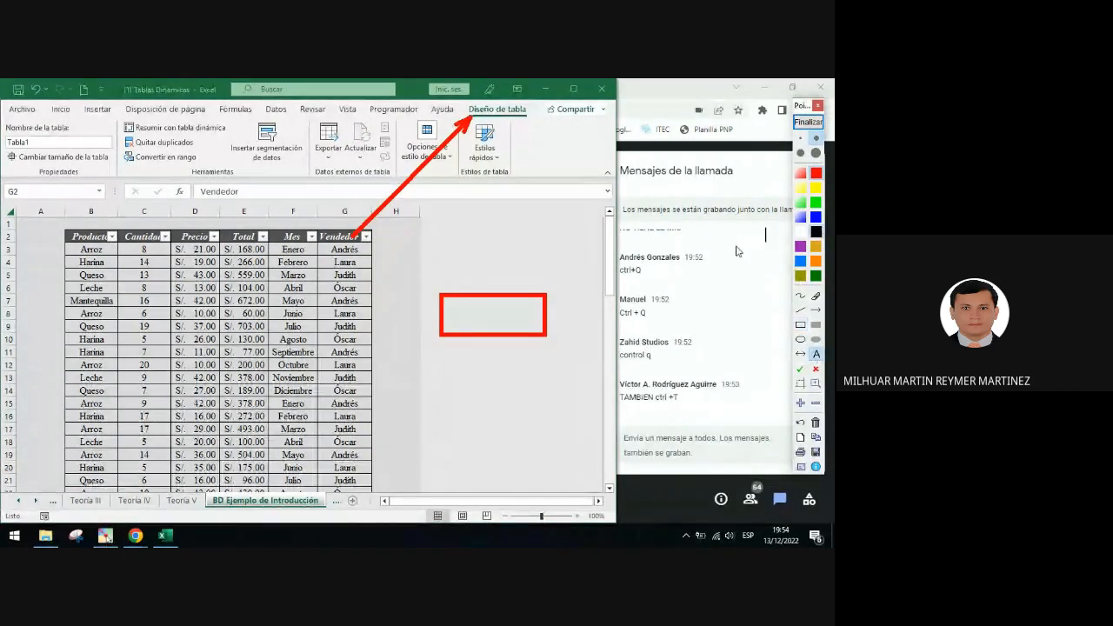
click(452, 314)
text(nE)
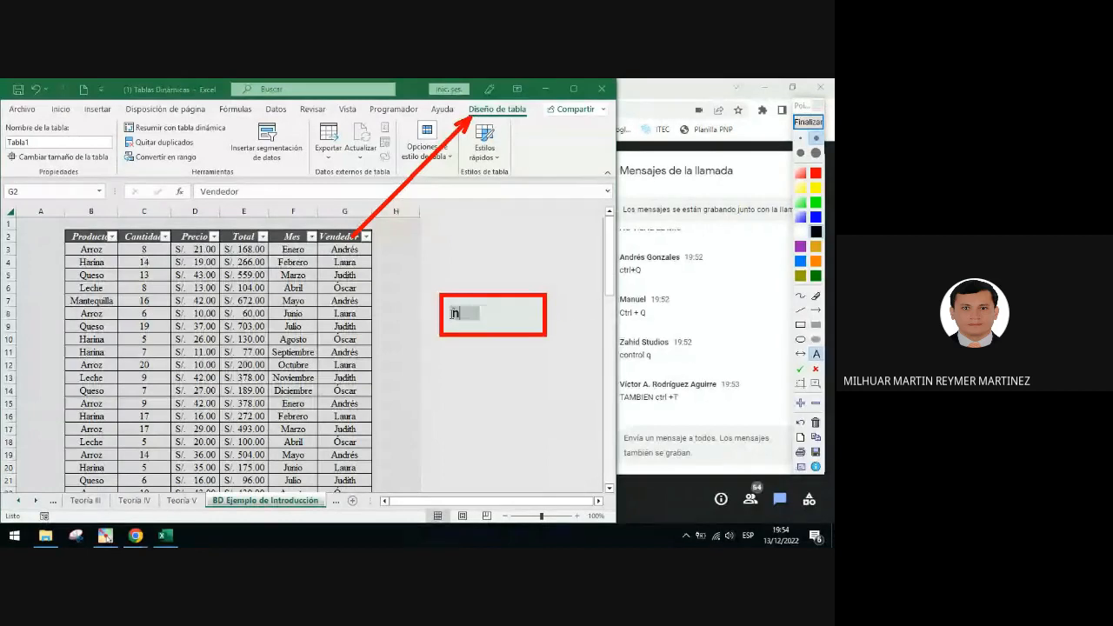
key(BackSpace)
text(Her)
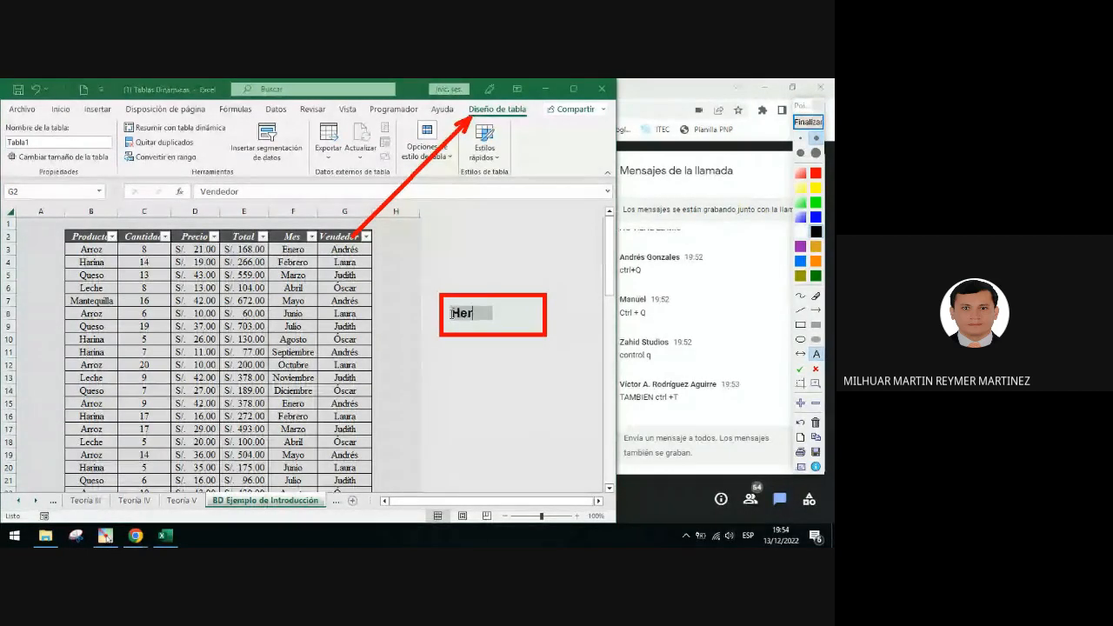
text(r. de Tabla)
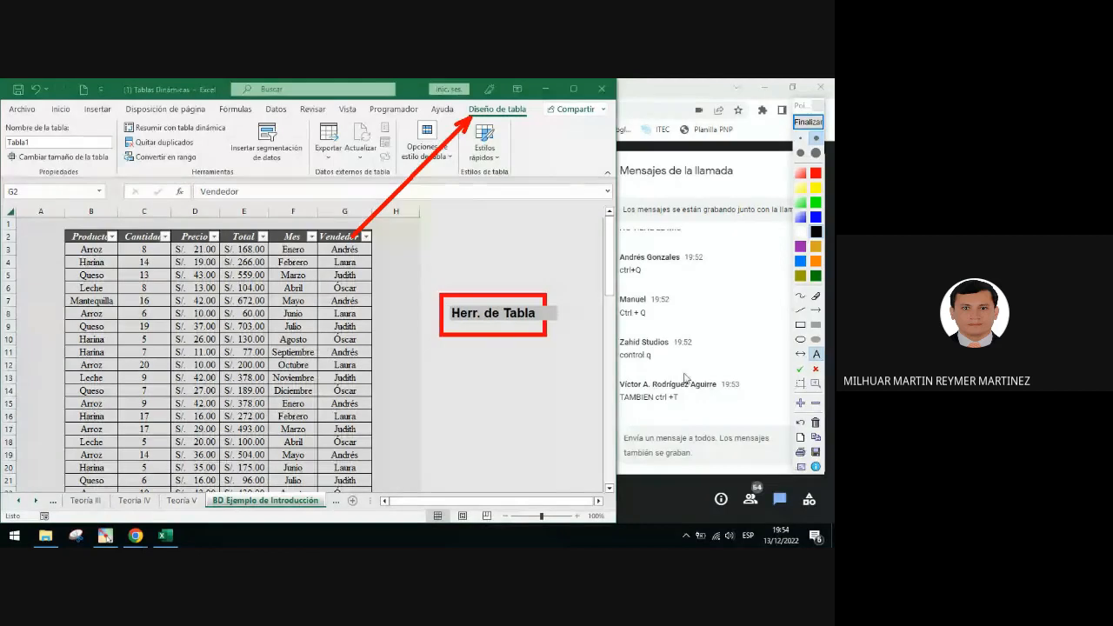
Write 'Diseño' below the label, frame both in a black rectangle, and clear the annotations
click(816, 352)
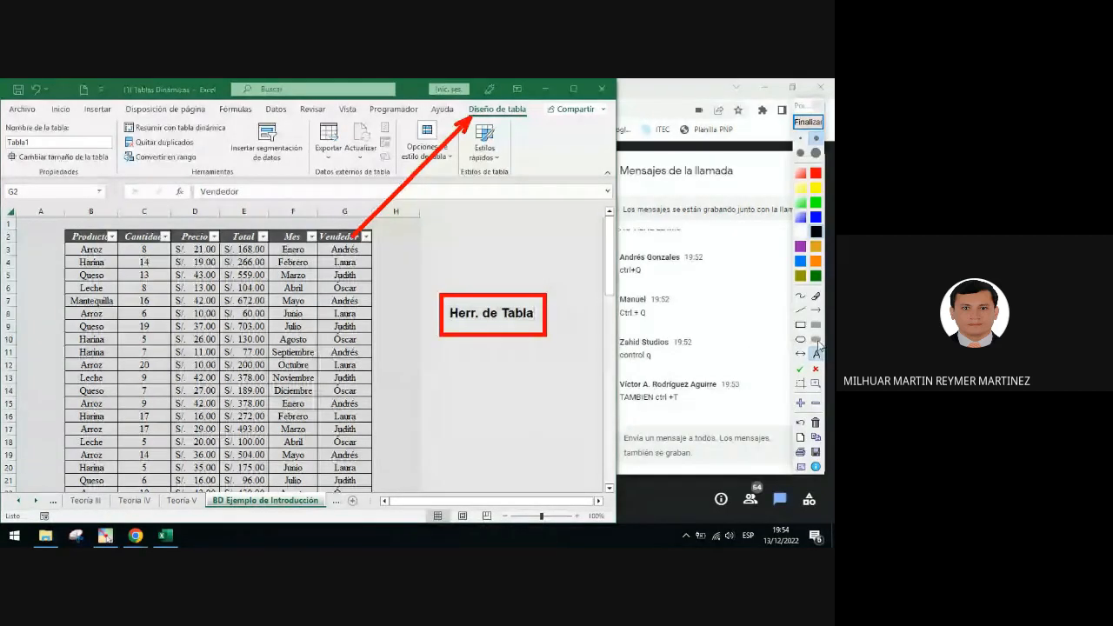
click(471, 345)
text(Diseño)
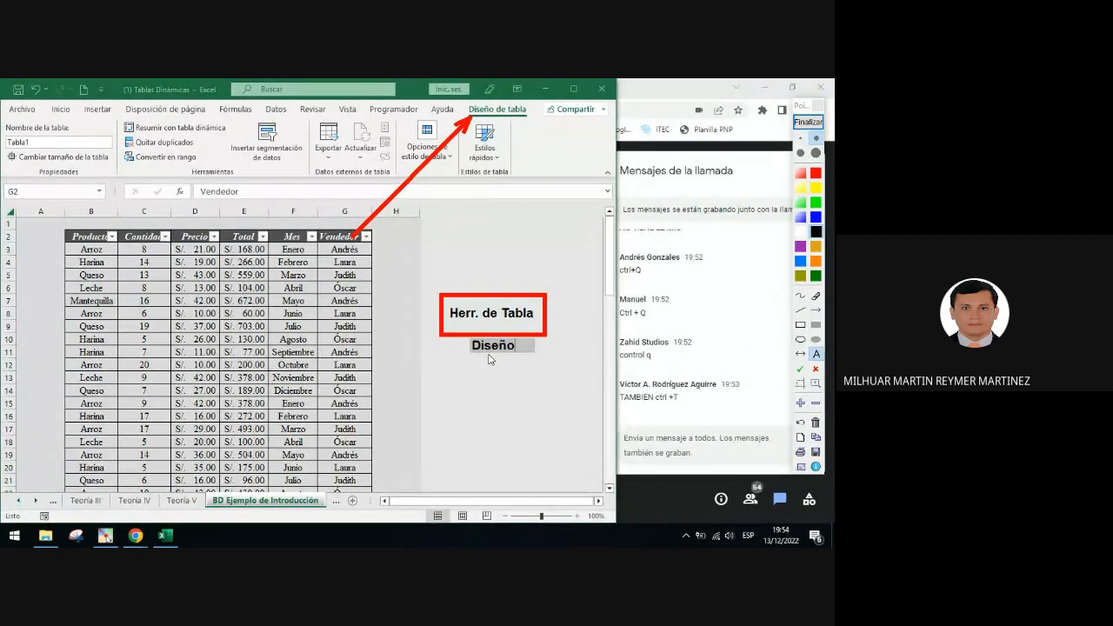
click(834, 300)
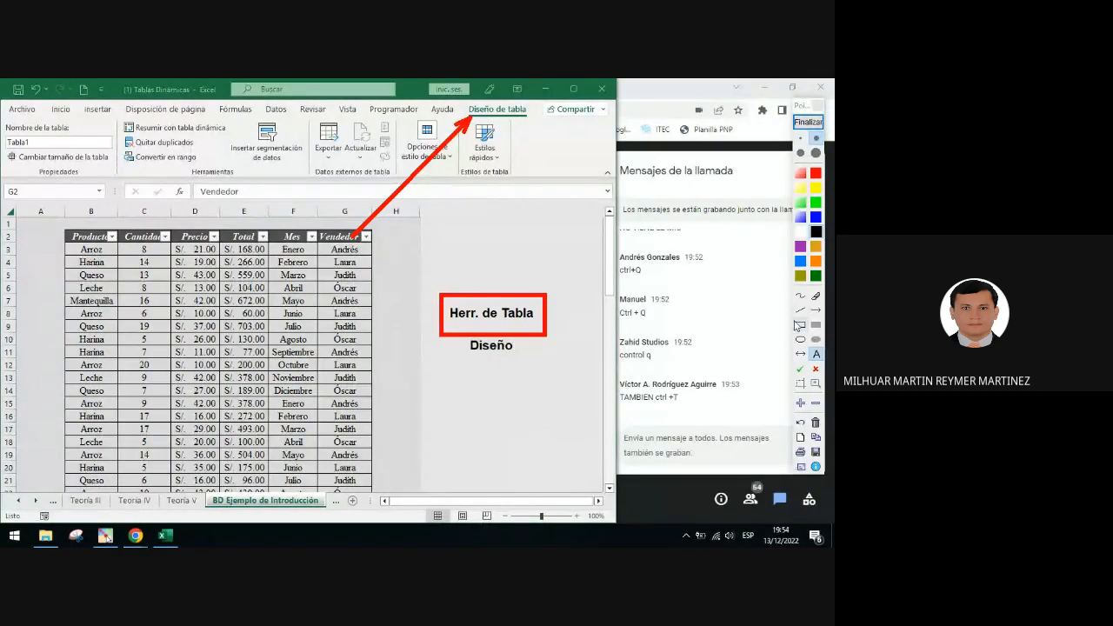
click(801, 324)
drag(430, 280, 557, 363)
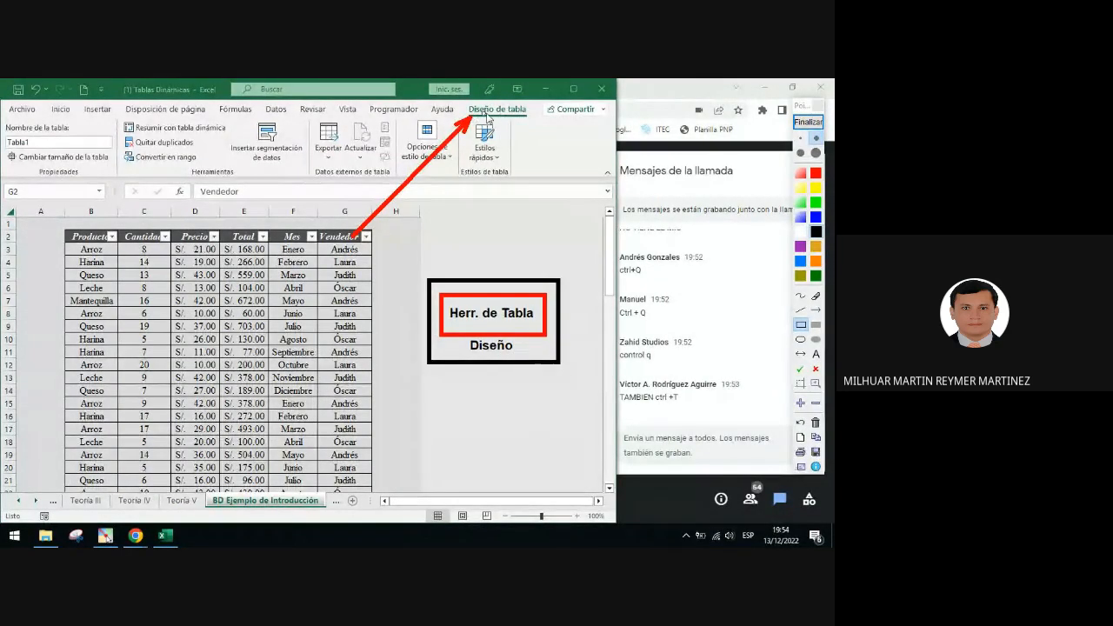
click(808, 122)
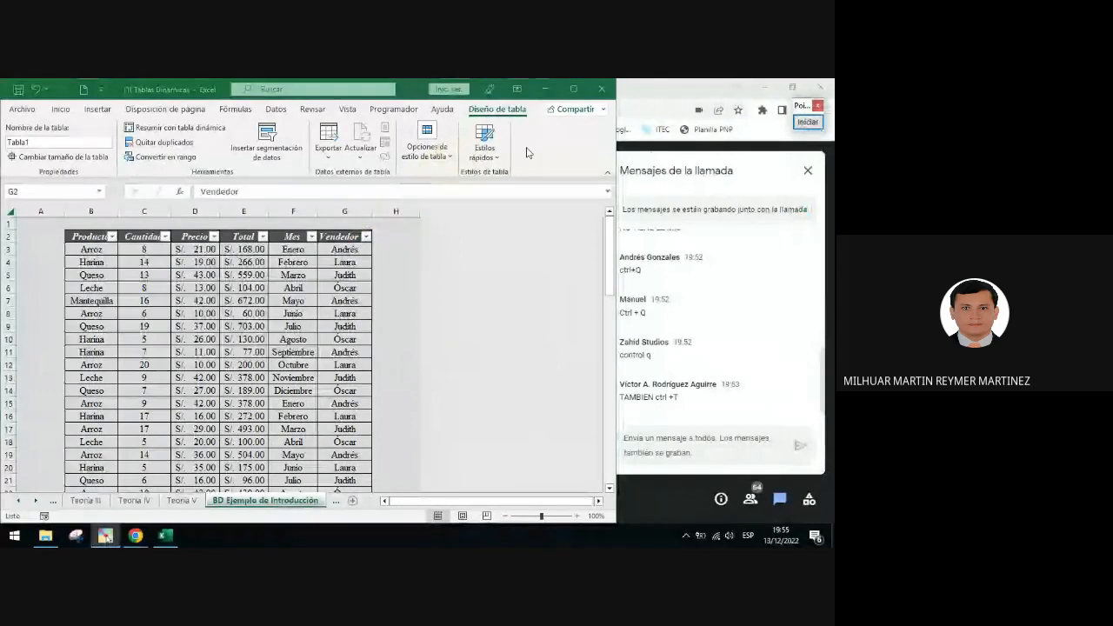
Outline the Diseño de tabla ribbon groups with an orange rectangle, then end the annotation
click(809, 121)
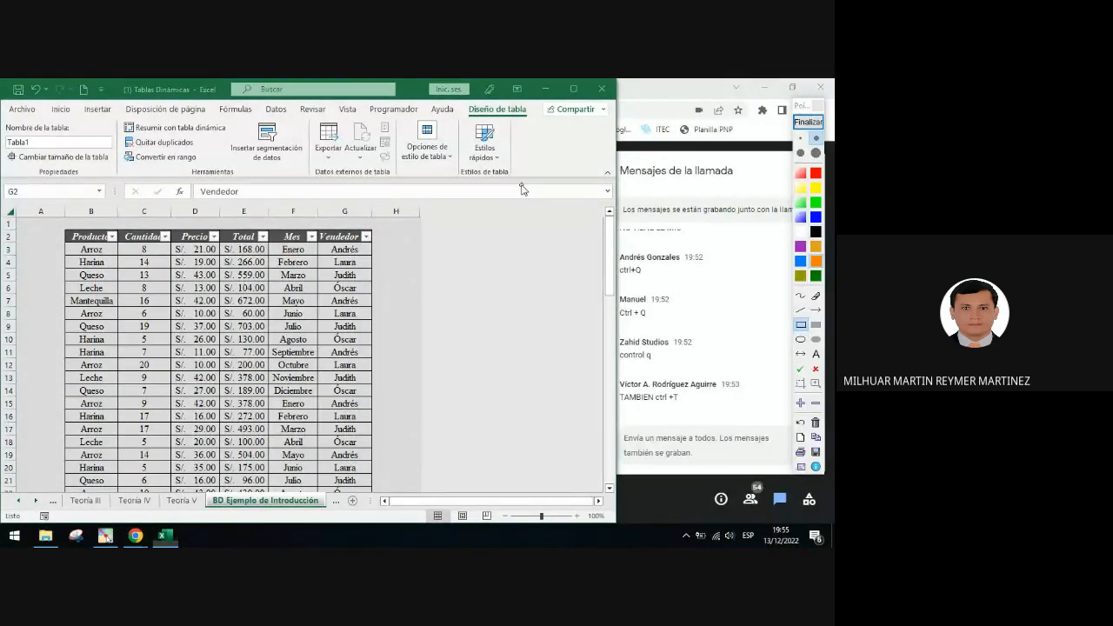
drag(523, 184, 2, 118)
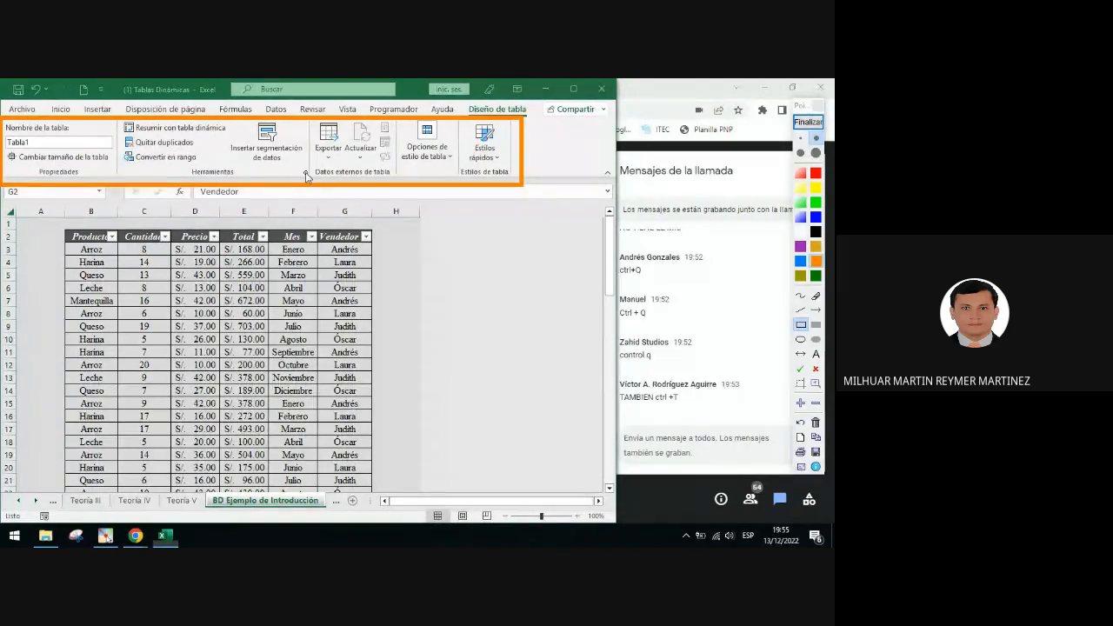
click(818, 128)
click(818, 127)
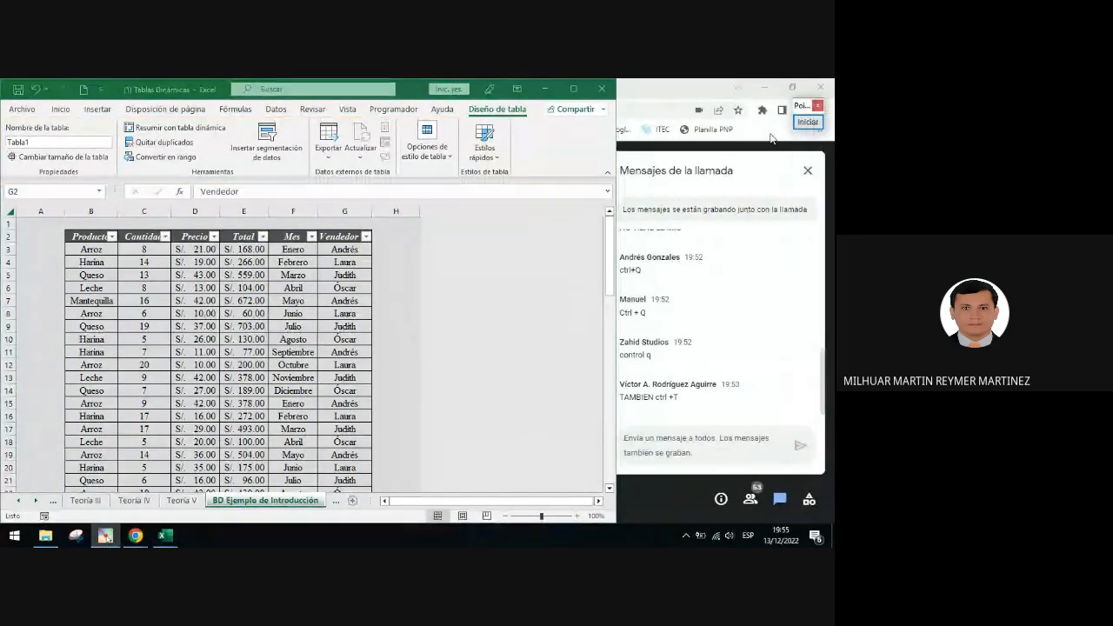
click(808, 122)
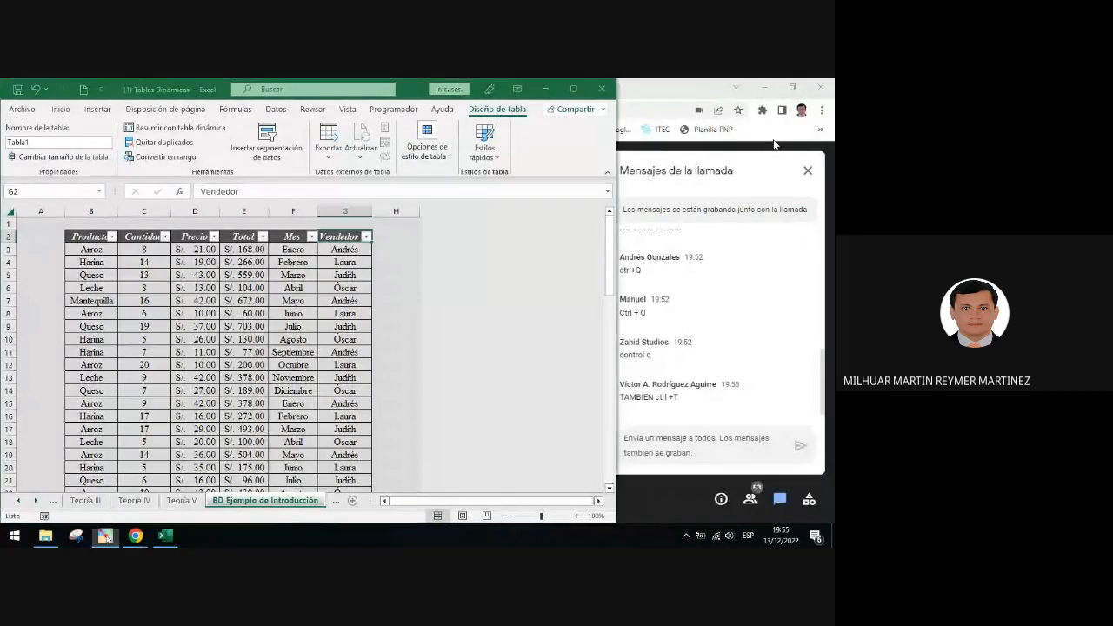
click(802, 339)
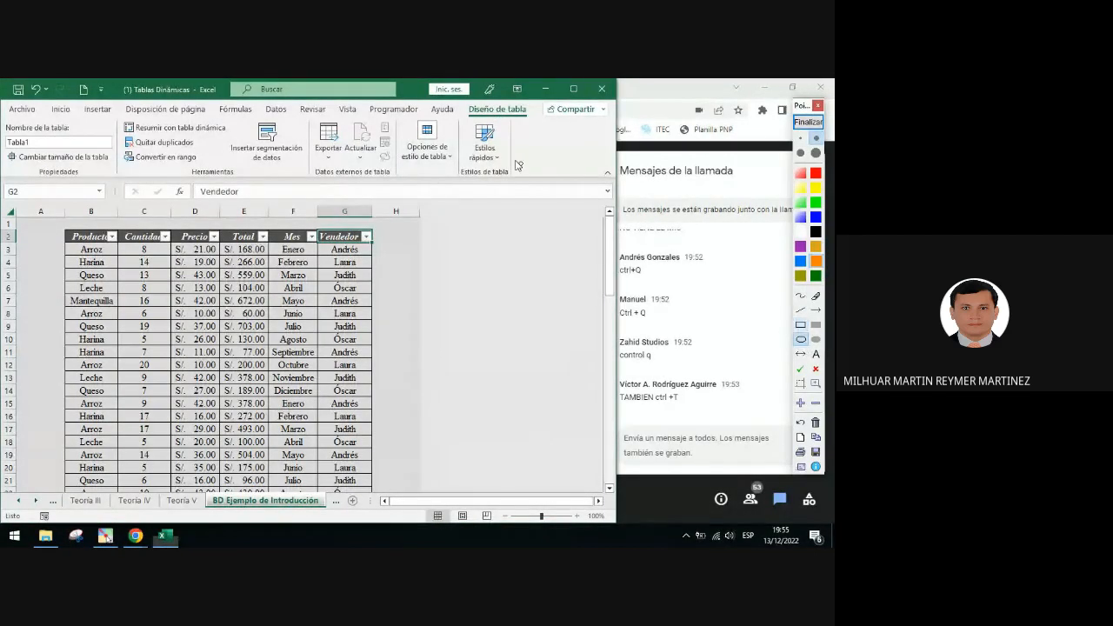
Circle the Diseño de tabla tab with an orange ellipse annotation
drag(462, 99, 534, 126)
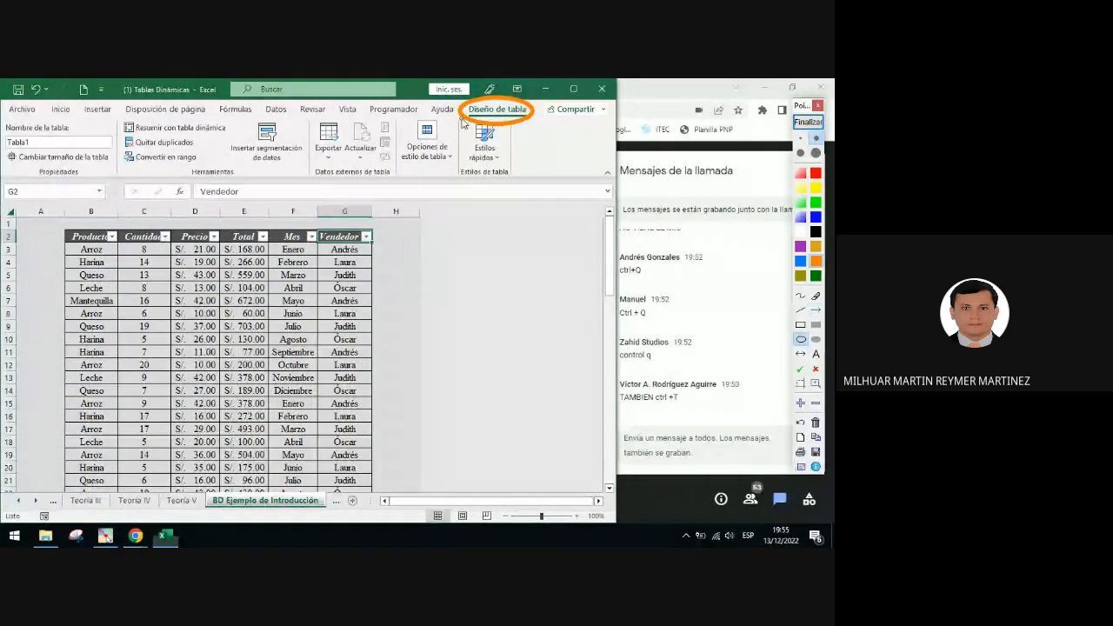
mouse_move(463, 118)
mouse_down()
mouse_move(214, 141)
mouse_move(219, 169)
mouse_move(465, 131)
mouse_move(462, 121)
mouse_move(398, 160)
mouse_move(461, 122)
mouse_up()
Draw an orange arrow from the Diseño de tabla tab to the Propiedades group
click(815, 310)
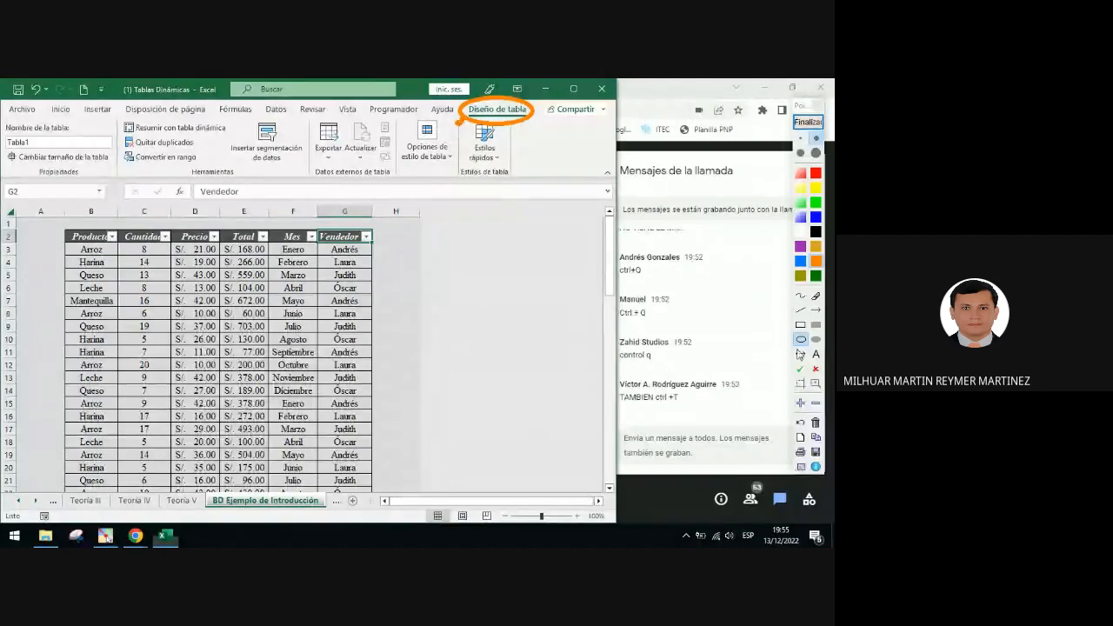
click(801, 354)
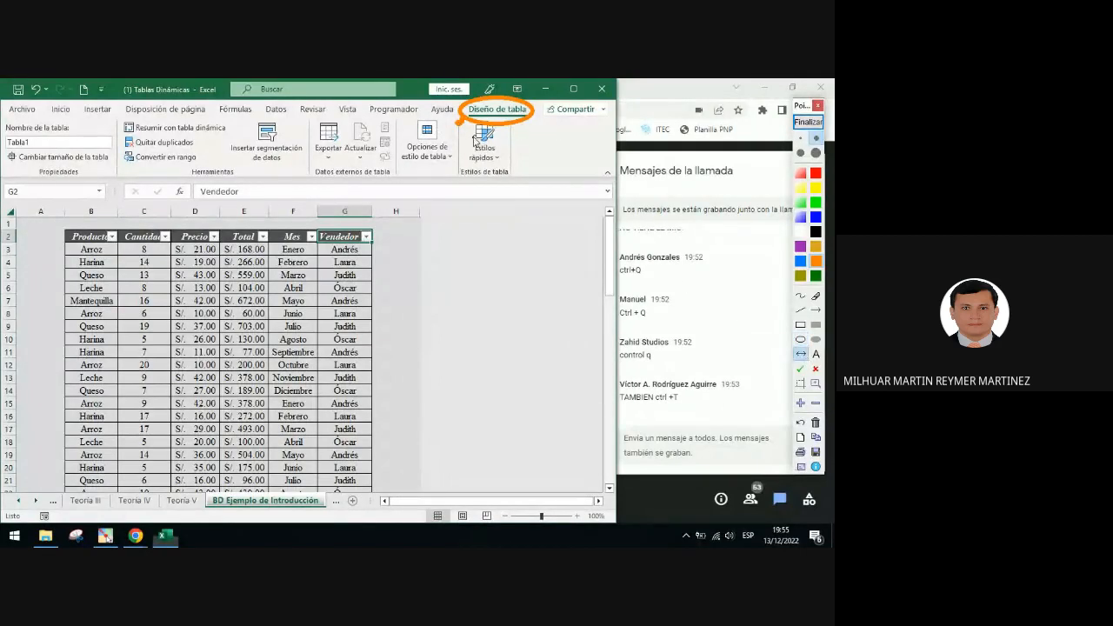
click(816, 309)
drag(462, 127, 100, 178)
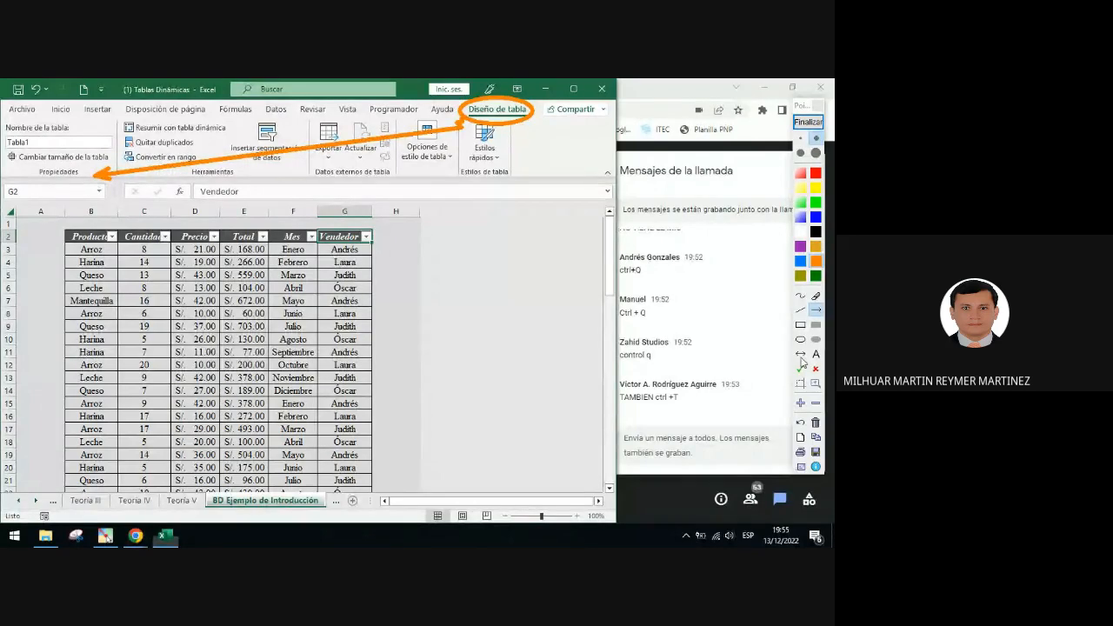
Frame the Propiedades group label with an orange rectangle and end the annotation
click(801, 324)
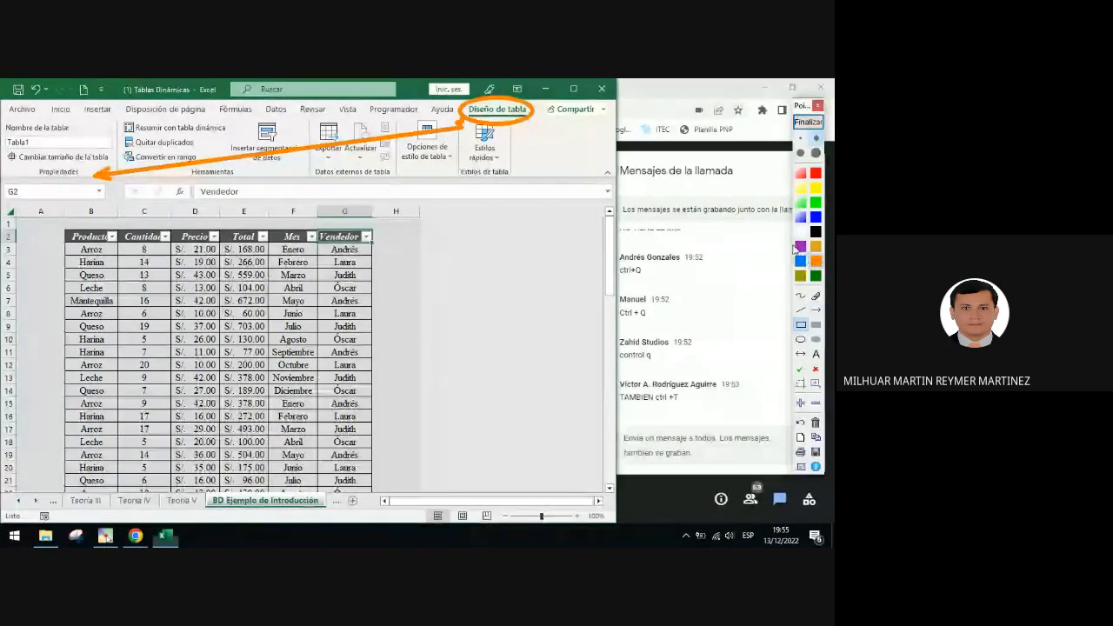
drag(32, 166, 82, 182)
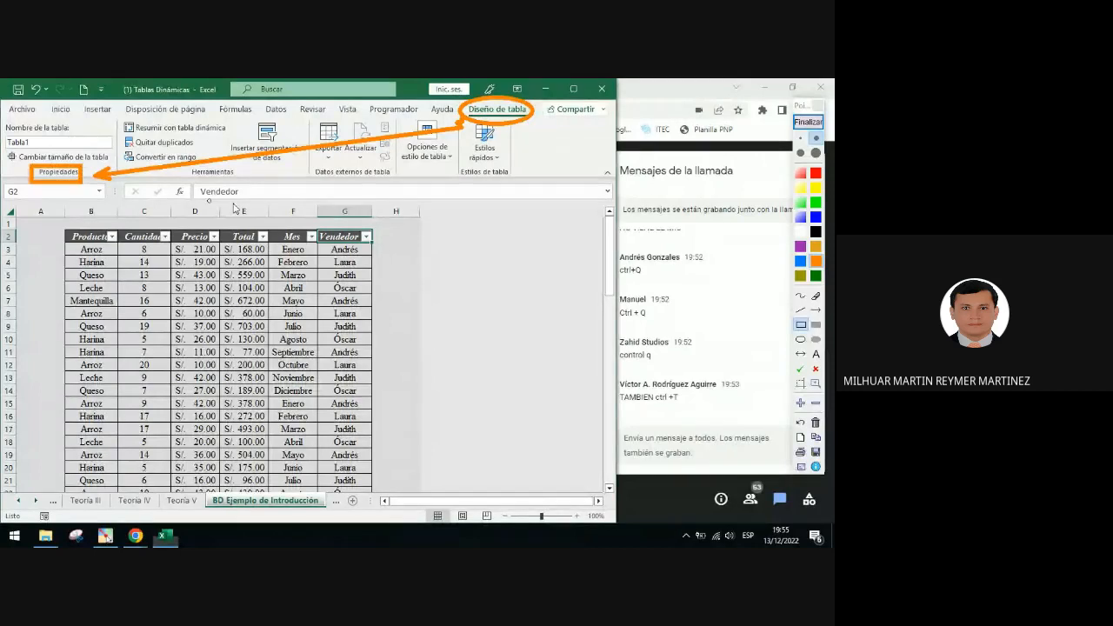
click(802, 371)
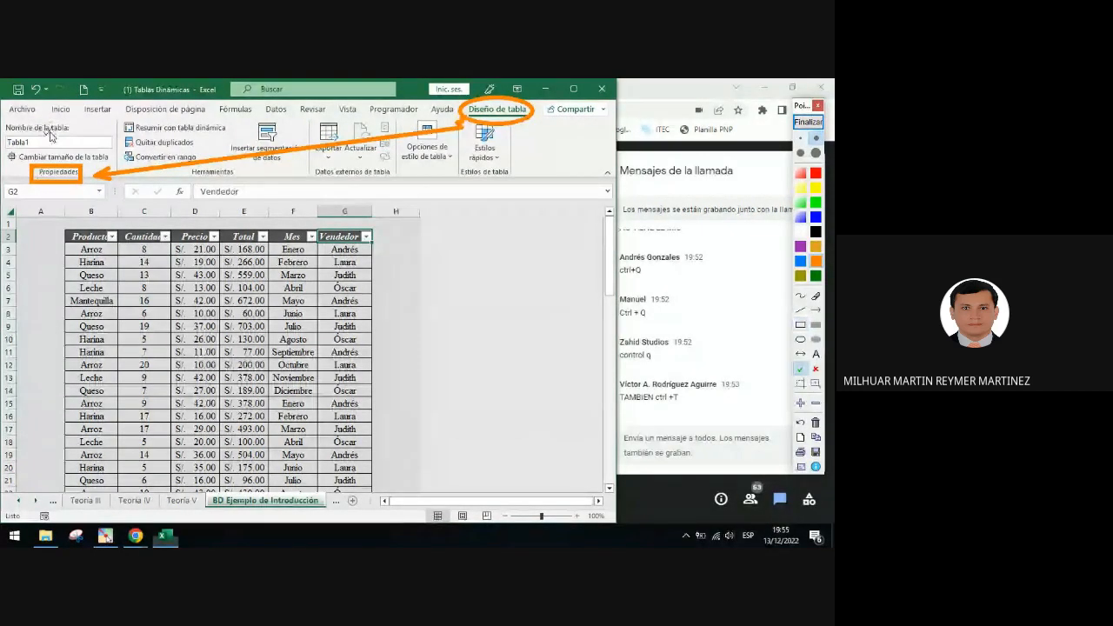
click(808, 121)
Rename the table as TBL_Intro
click(41, 141)
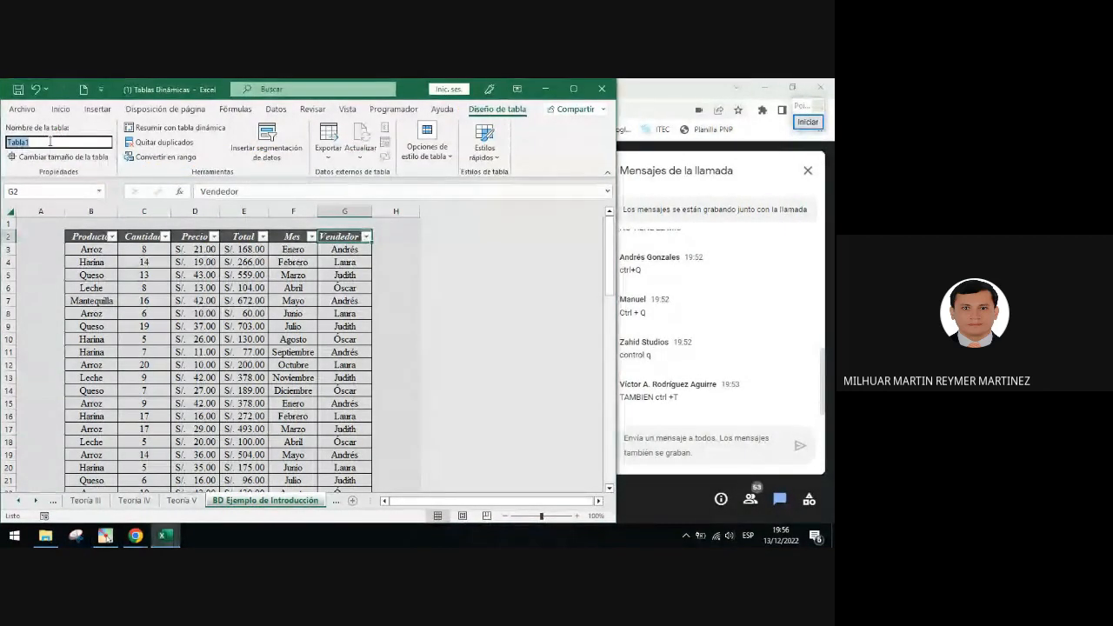
text(TBL)
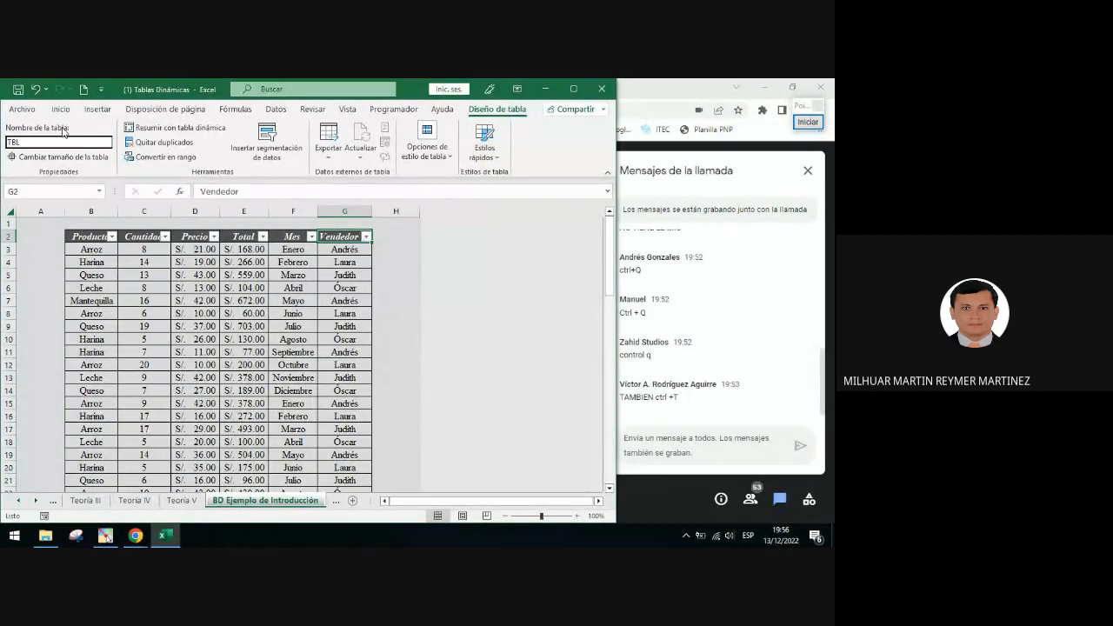
text(_Intro)
key(Return)
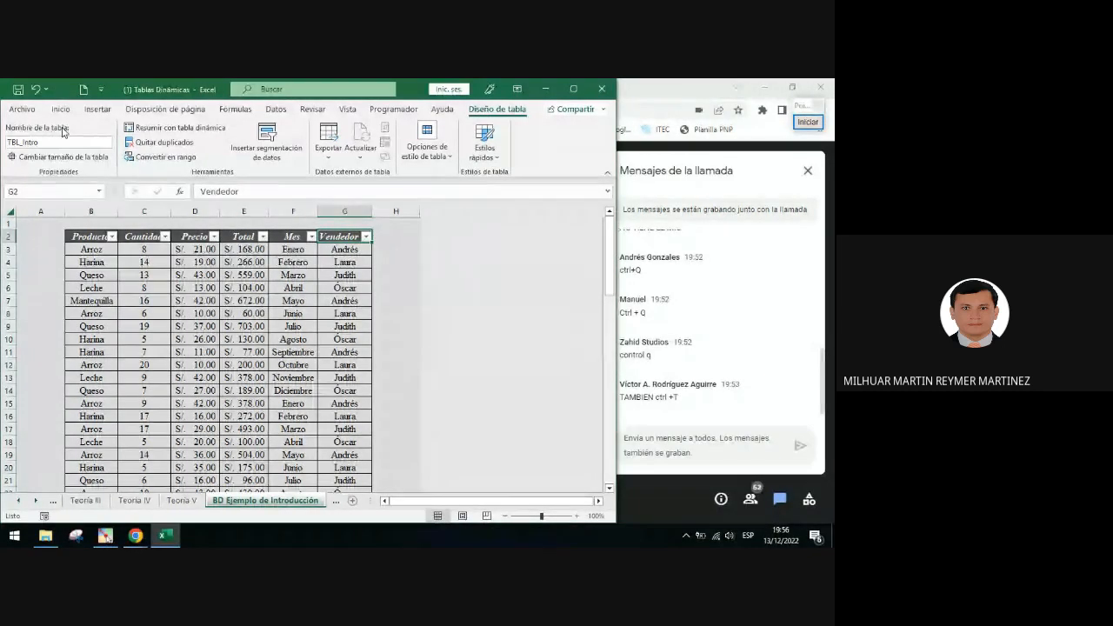
Select cells and scroll through the table to examine how its column headers behave
click(50, 142)
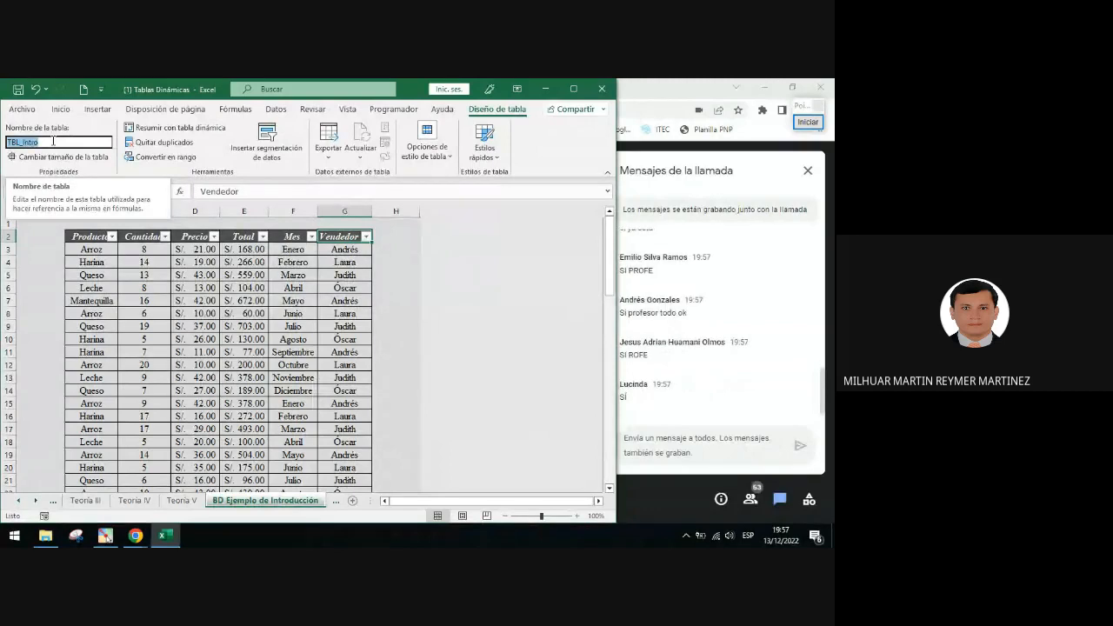
click(243, 261)
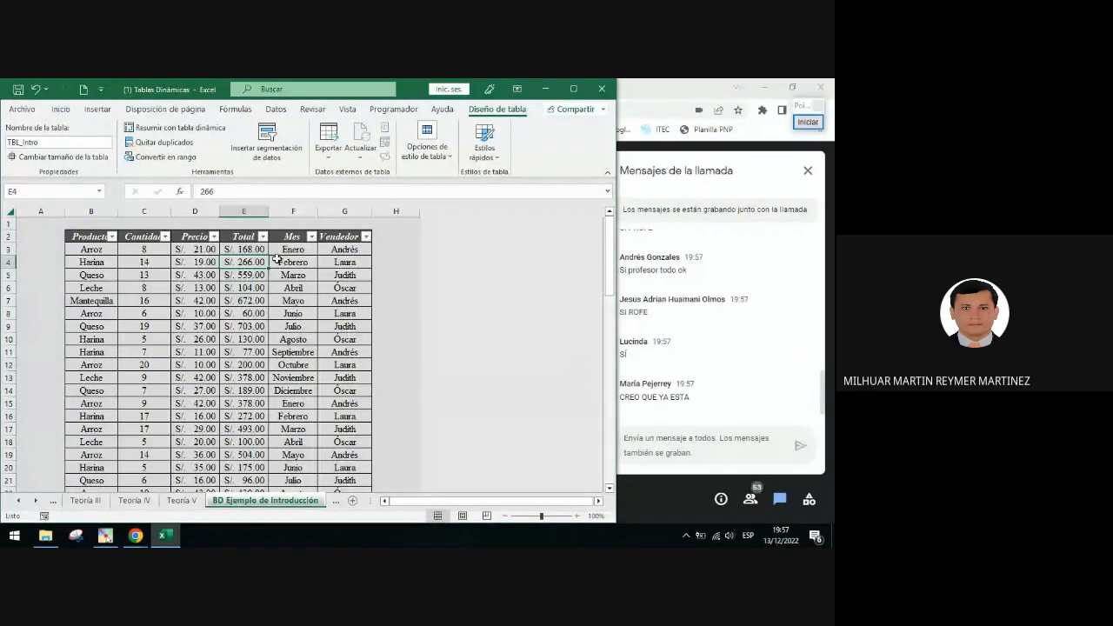
click(273, 249)
click(194, 249)
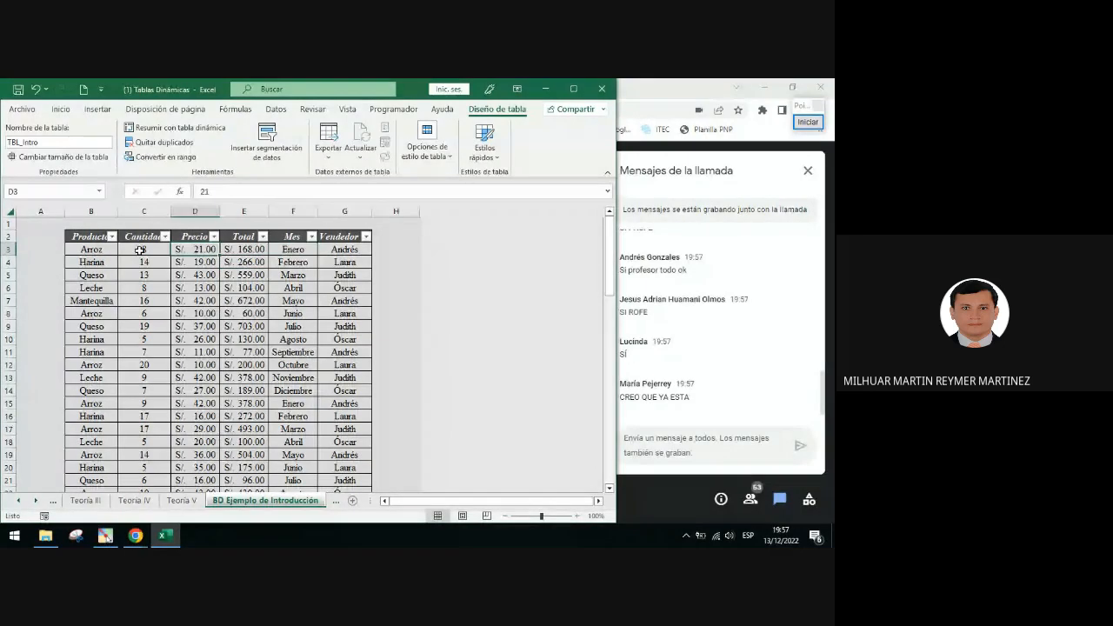
click(139, 250)
scroll(300, 263, down, 1)
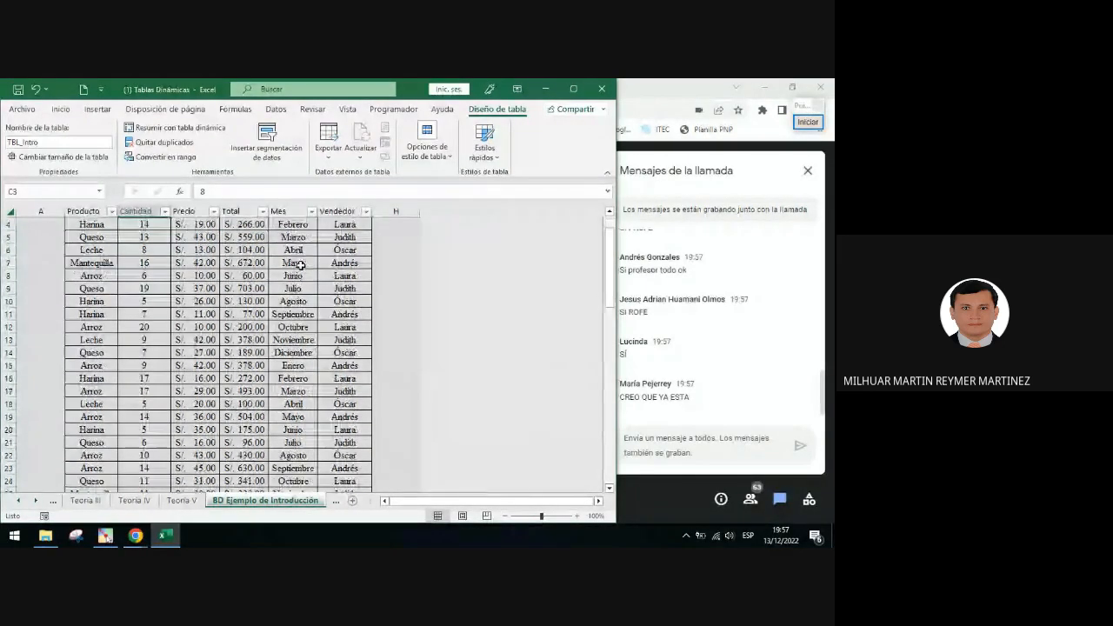
scroll(132, 250, up, 1)
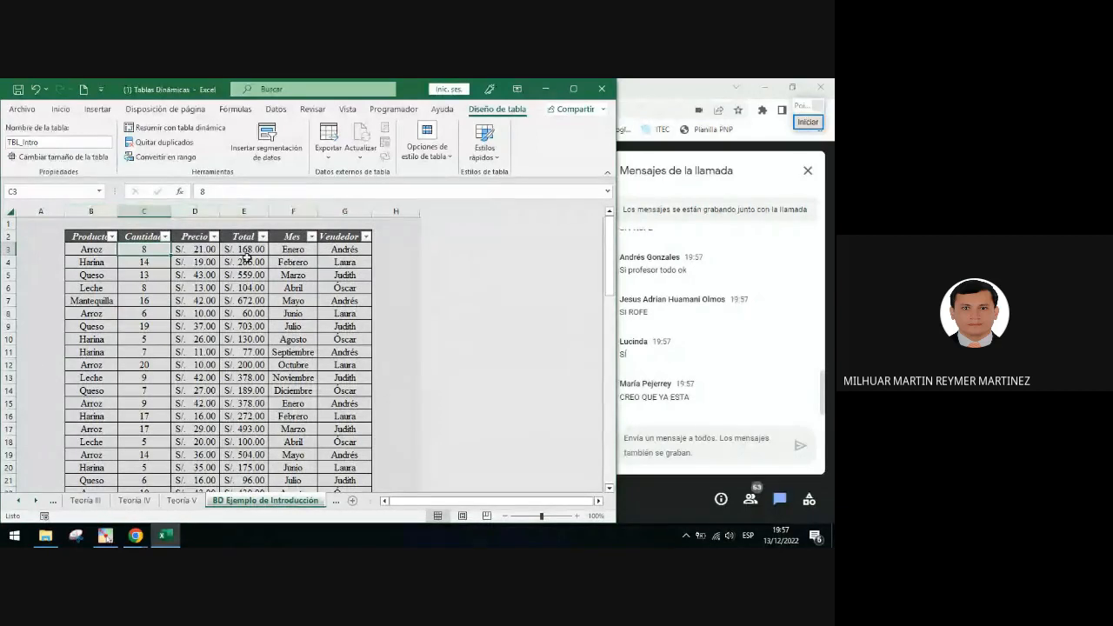
scroll(252, 256, down, 2)
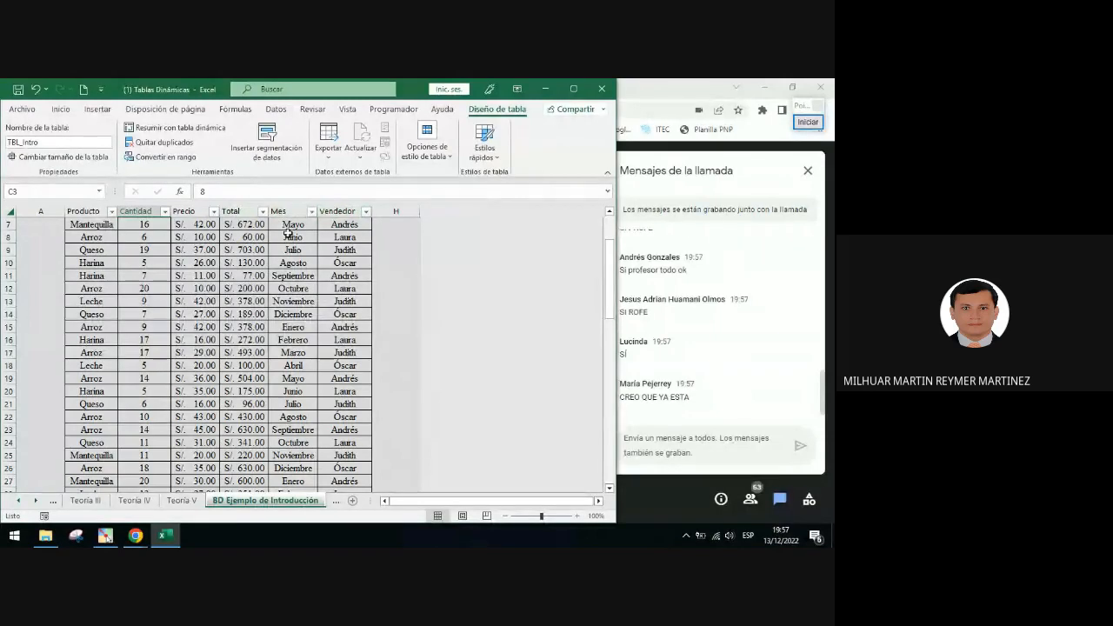
scroll(281, 251, down, 6)
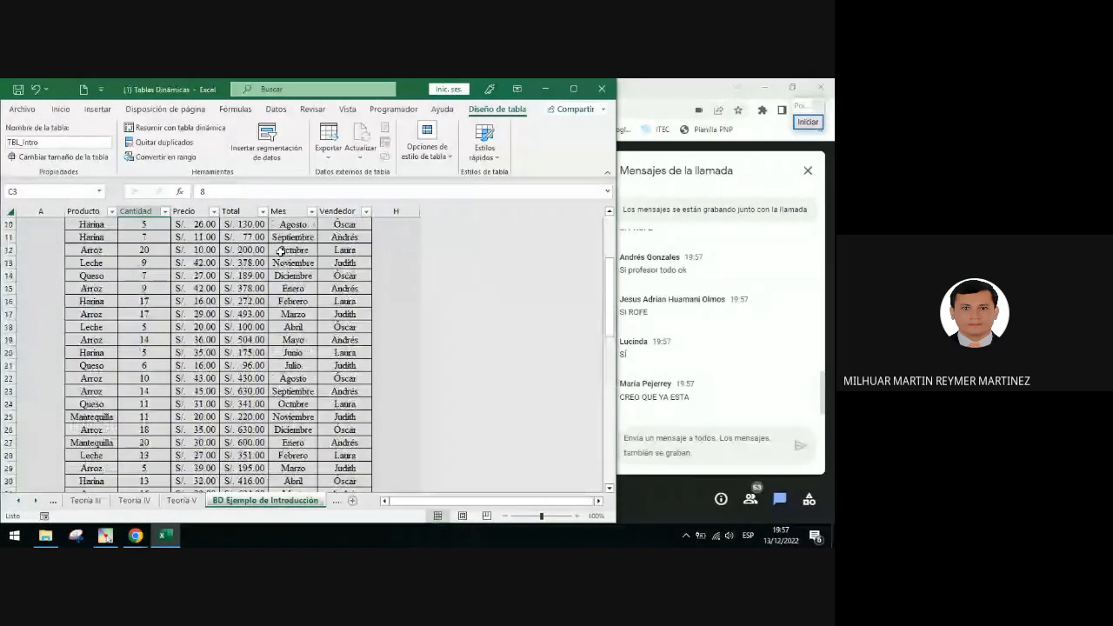
scroll(281, 251, up, 8)
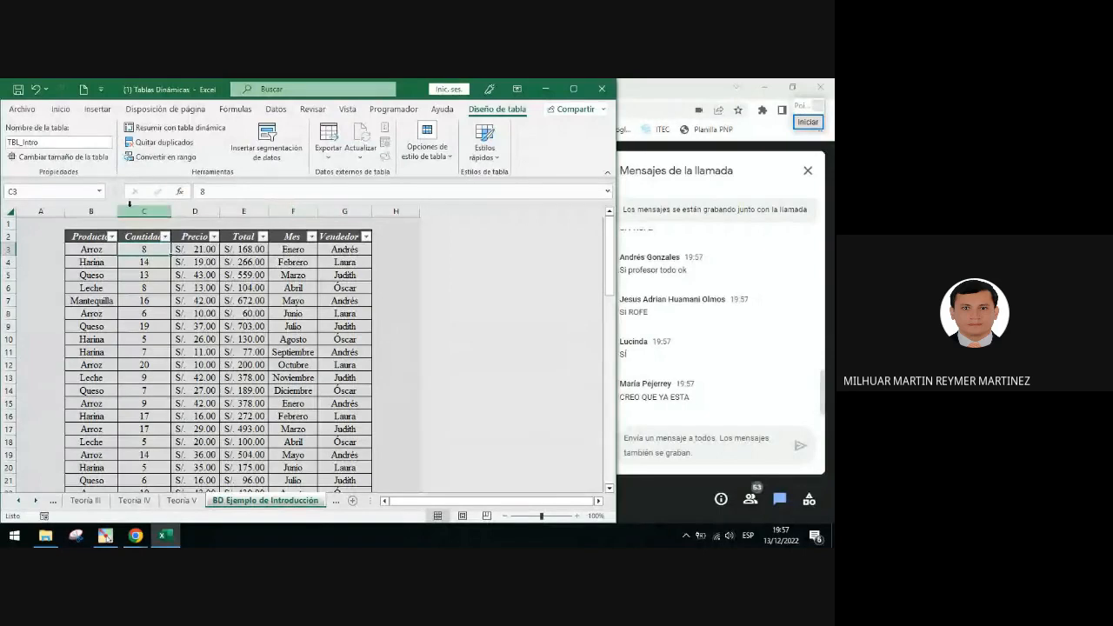
scroll(313, 241, down, 2)
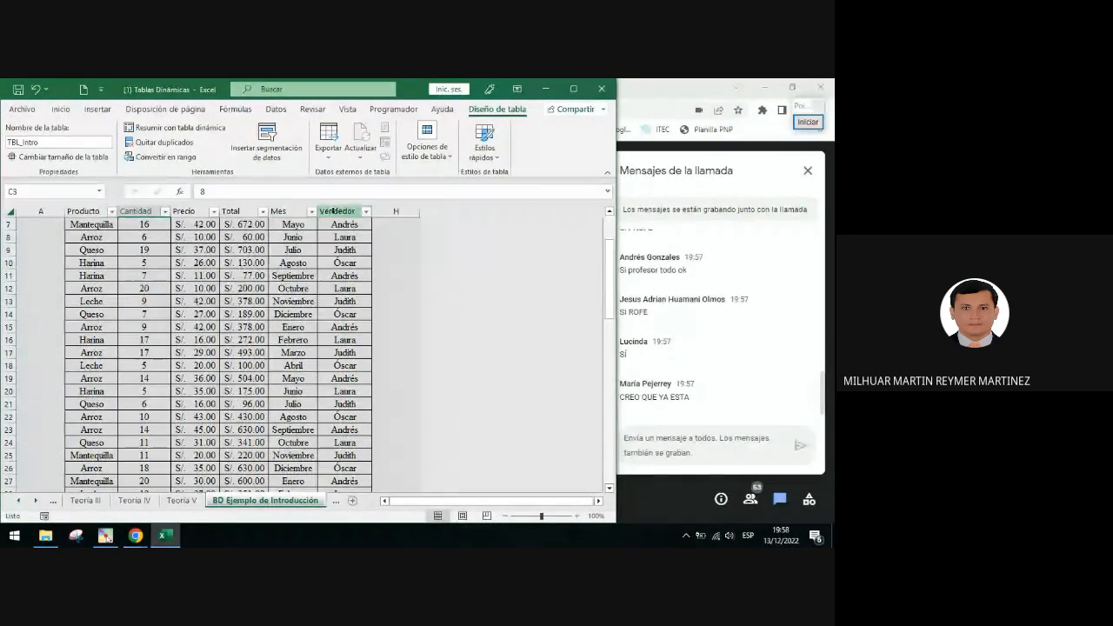
scroll(173, 231, up, 2)
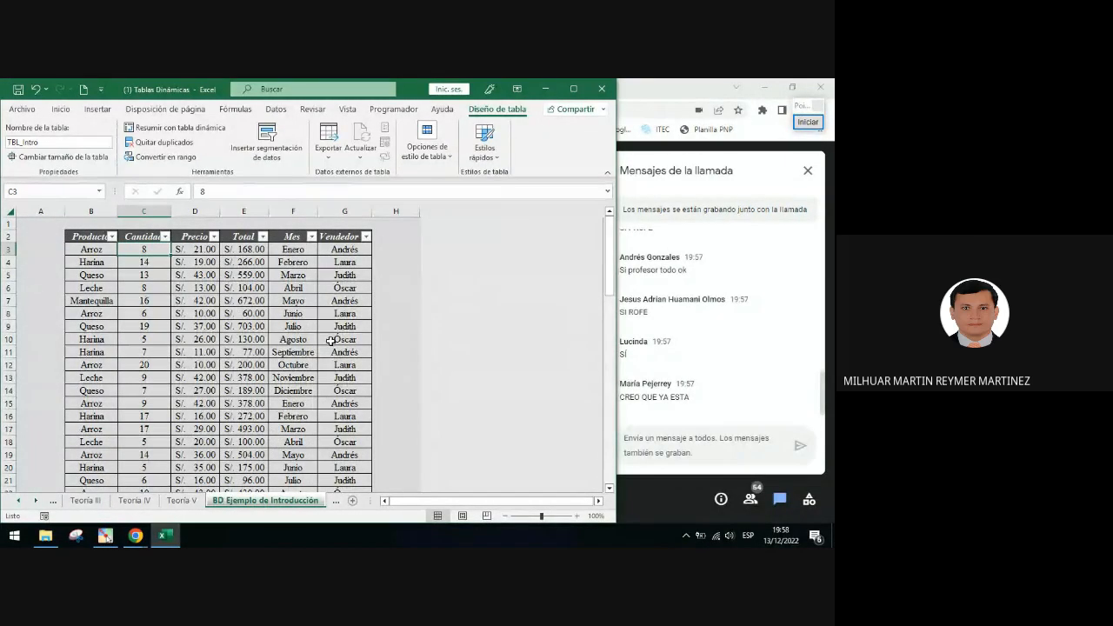
click(293, 262)
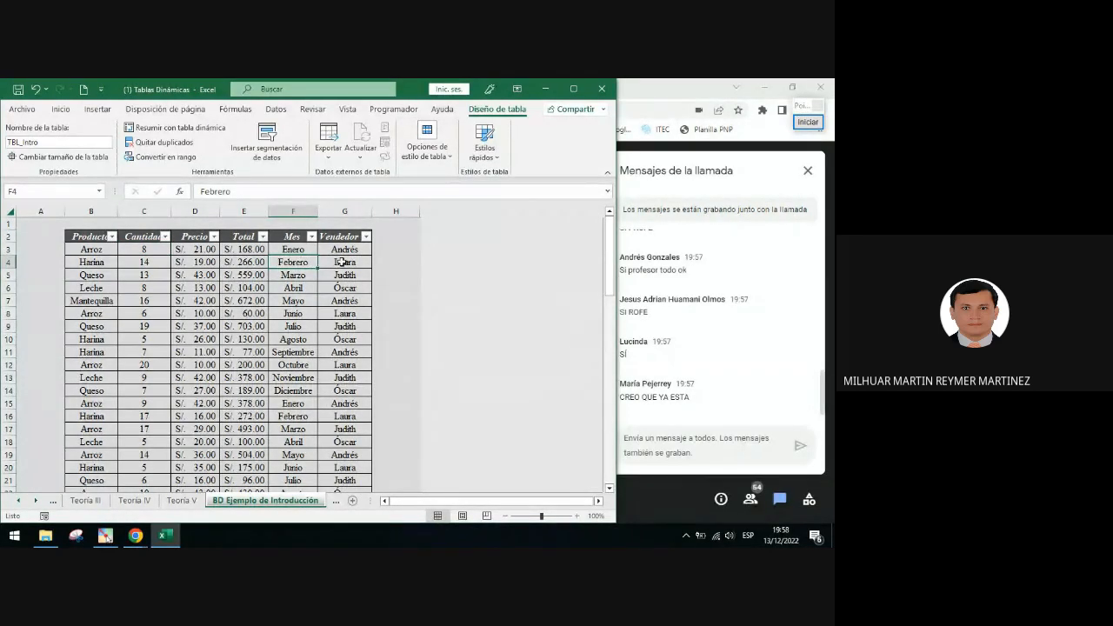
Annotate the table's header row with an orange ellipse and arrow pointing to the Diseño de tabla tab, then clear it
click(808, 122)
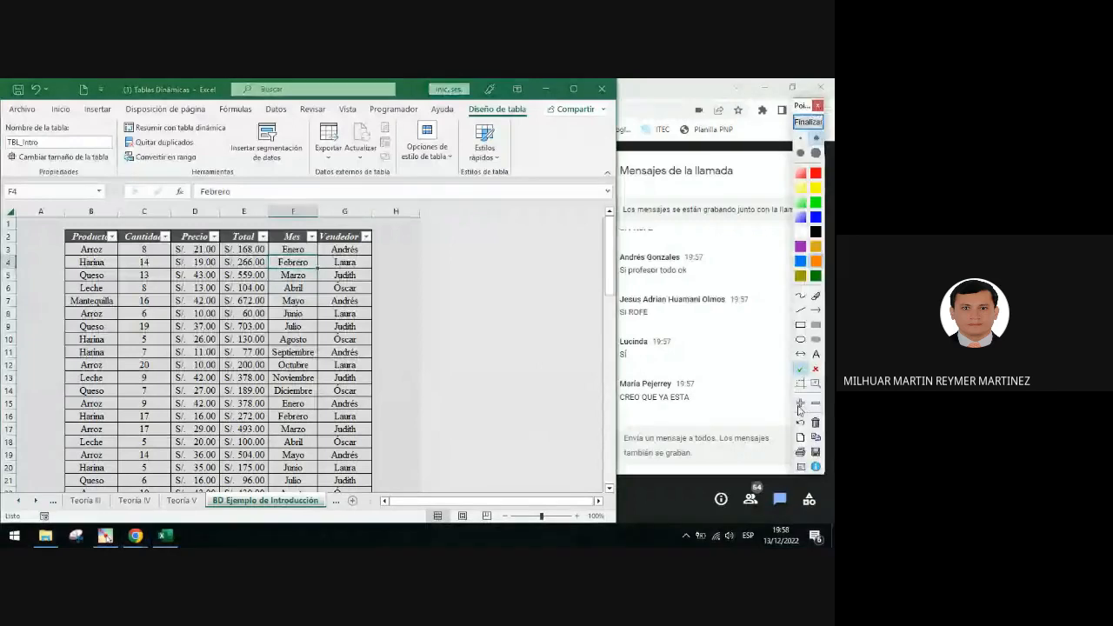
mouse_move(59, 223)
mouse_down()
mouse_move(424, 253)
mouse_move(495, 114)
mouse_up()
click(815, 310)
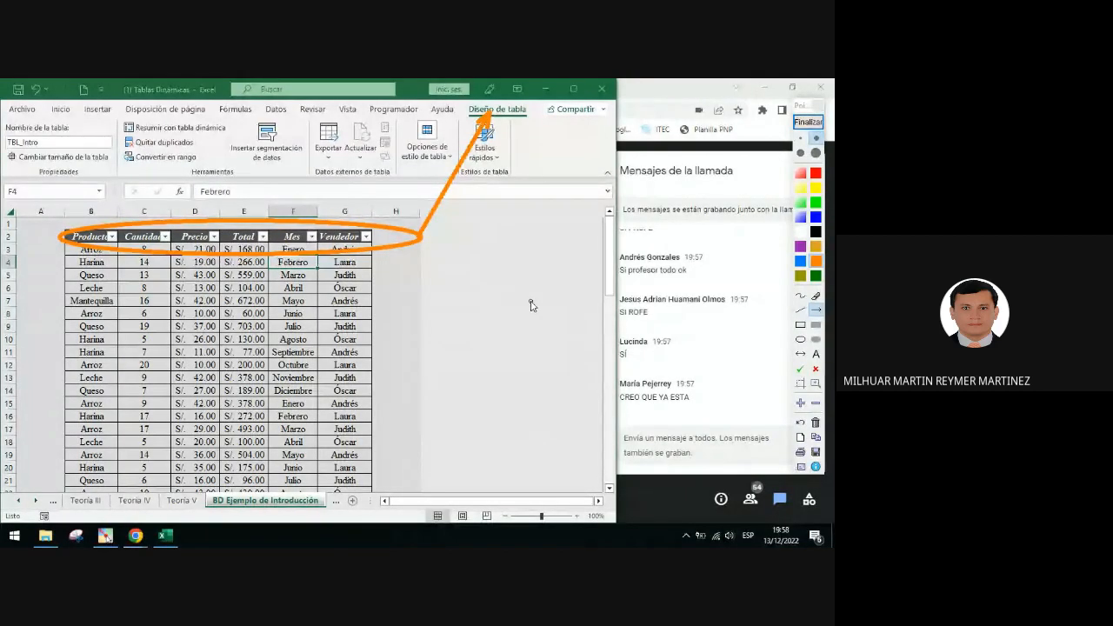
click(808, 122)
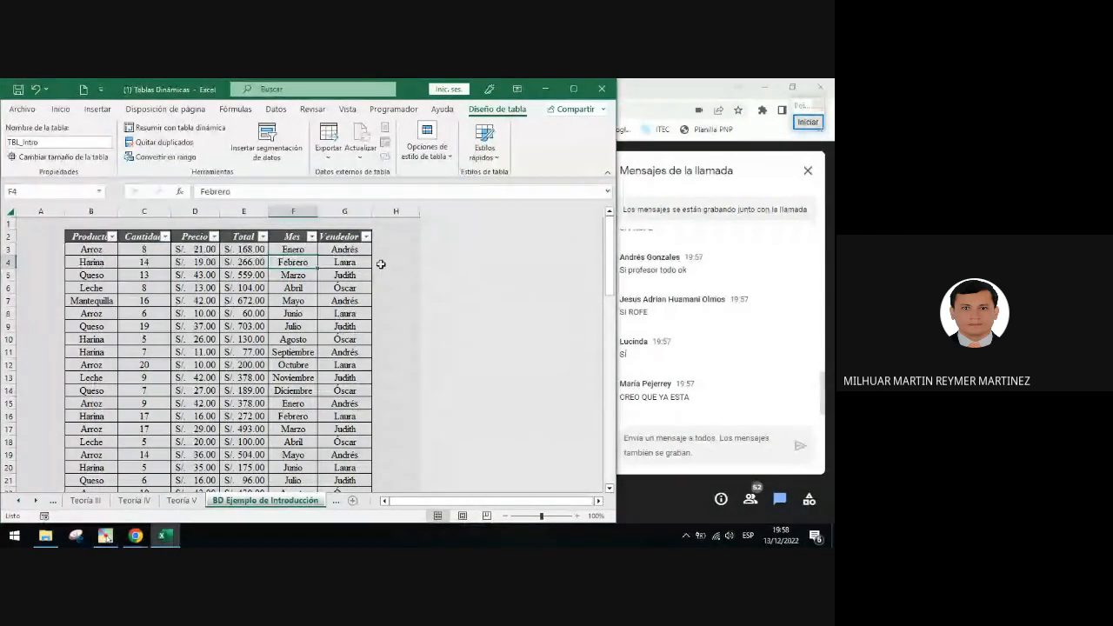
Switch to the Ejemplo de Introducción worksheet
click(36, 502)
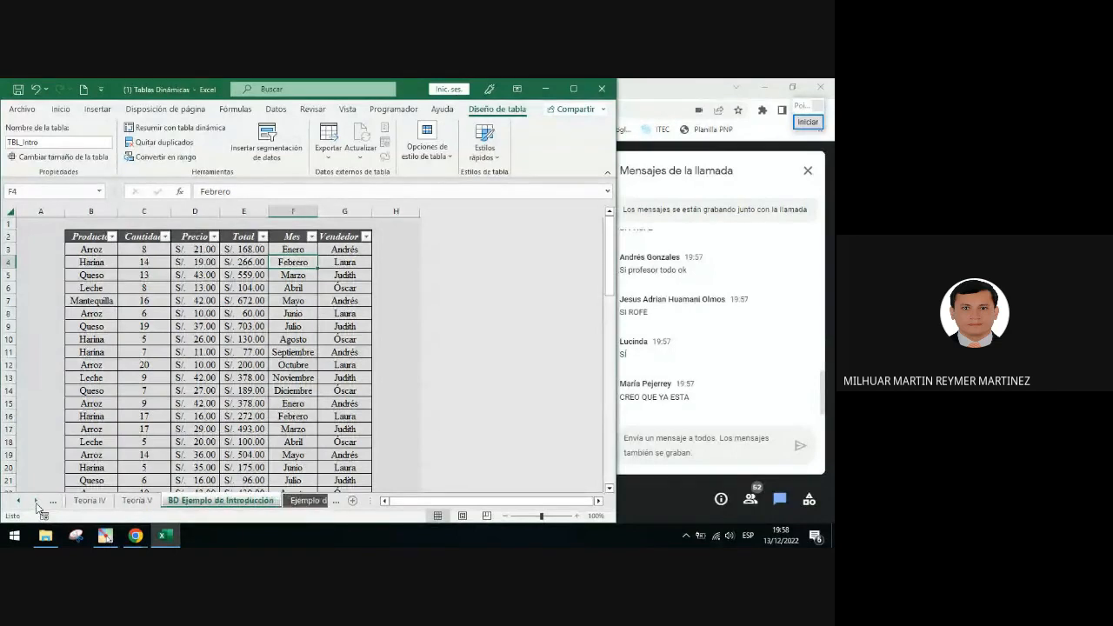
click(36, 501)
click(36, 502)
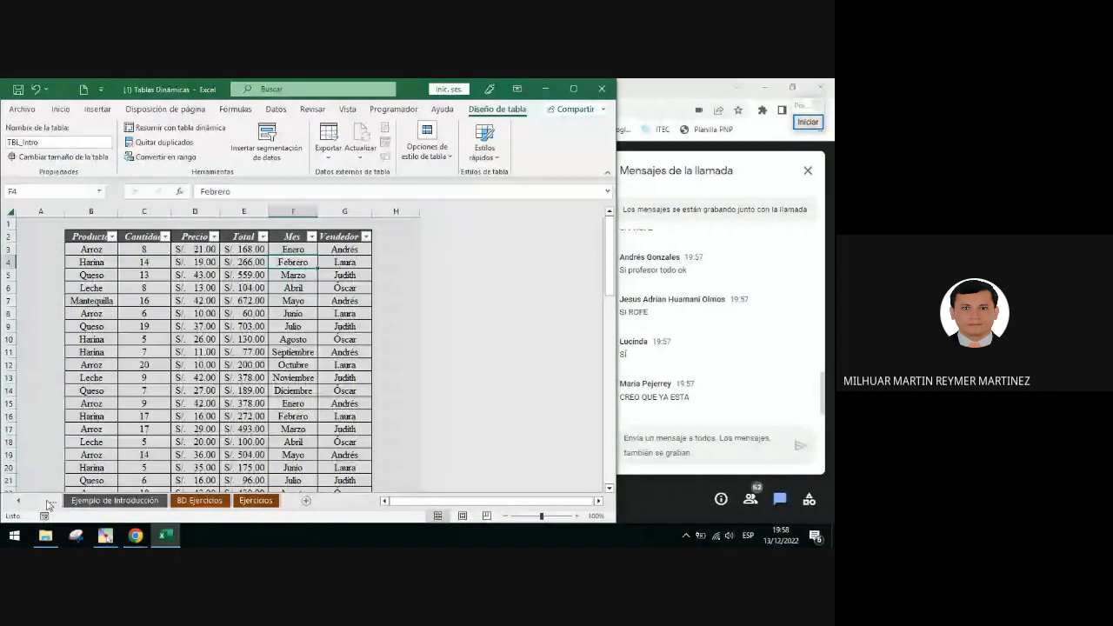
click(18, 502)
drag(379, 513, 522, 502)
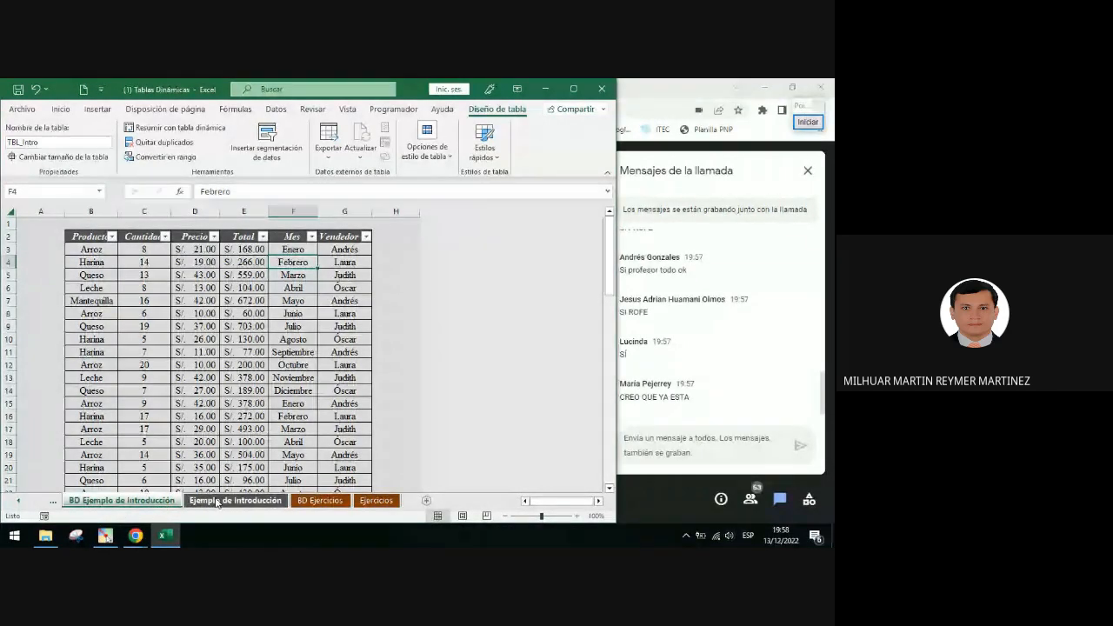
click(219, 503)
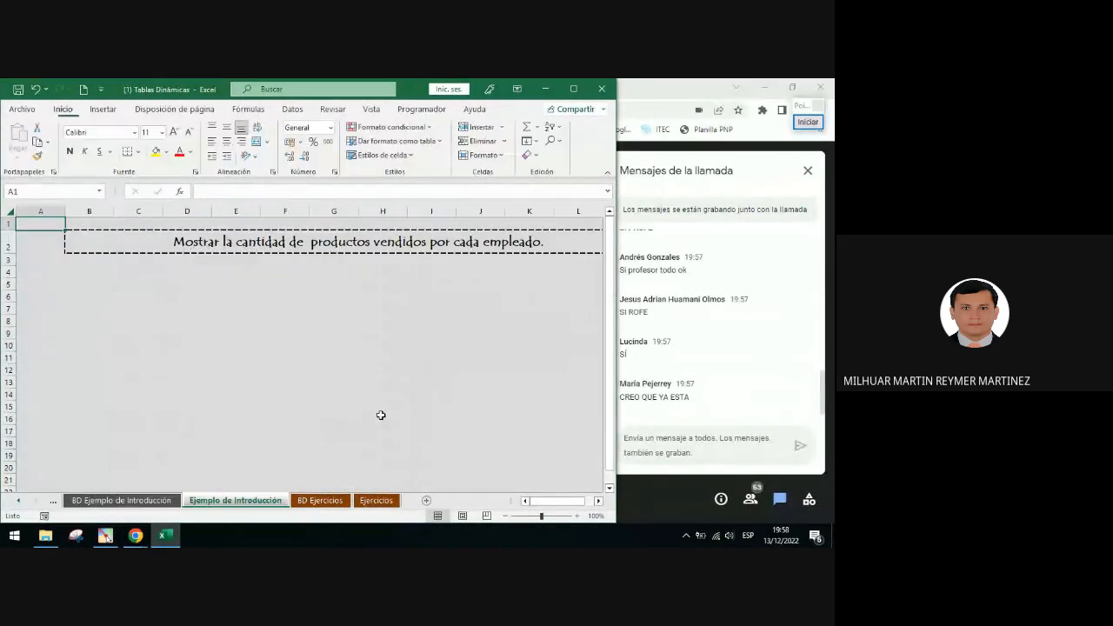
Color the word 'cantidad' red in the instruction text of cell B2
click(403, 333)
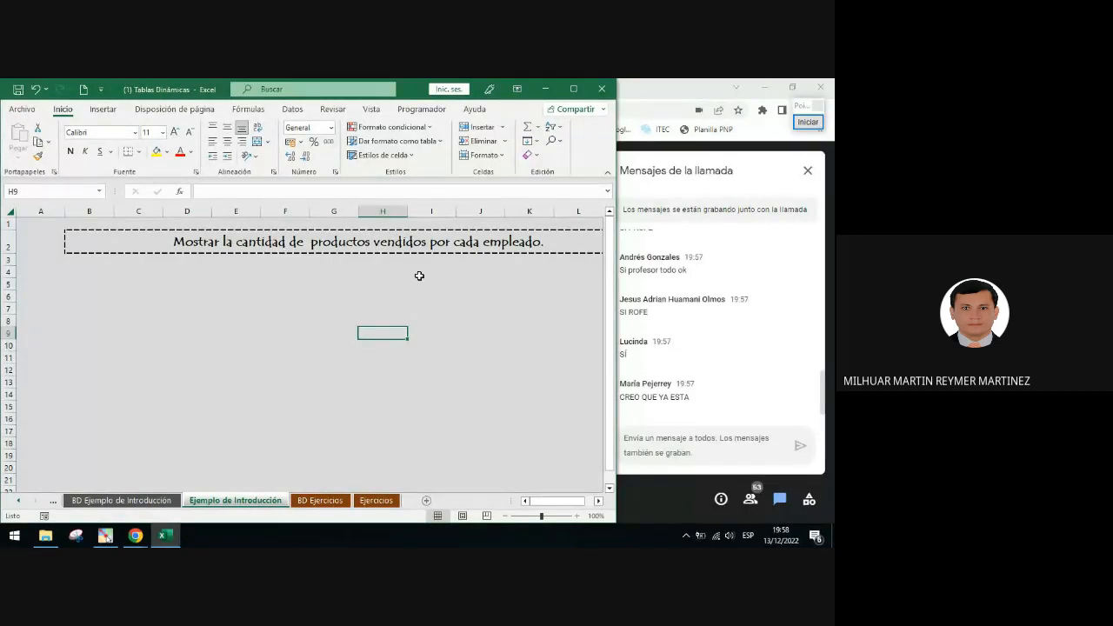
click(263, 238)
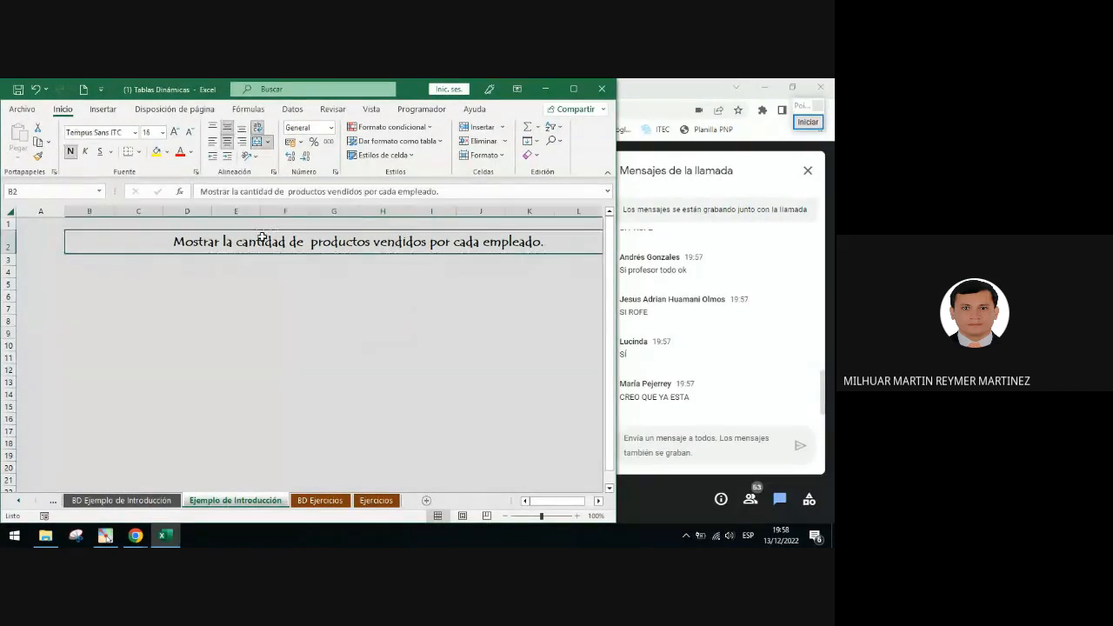
double_click(263, 241)
double_click(261, 241)
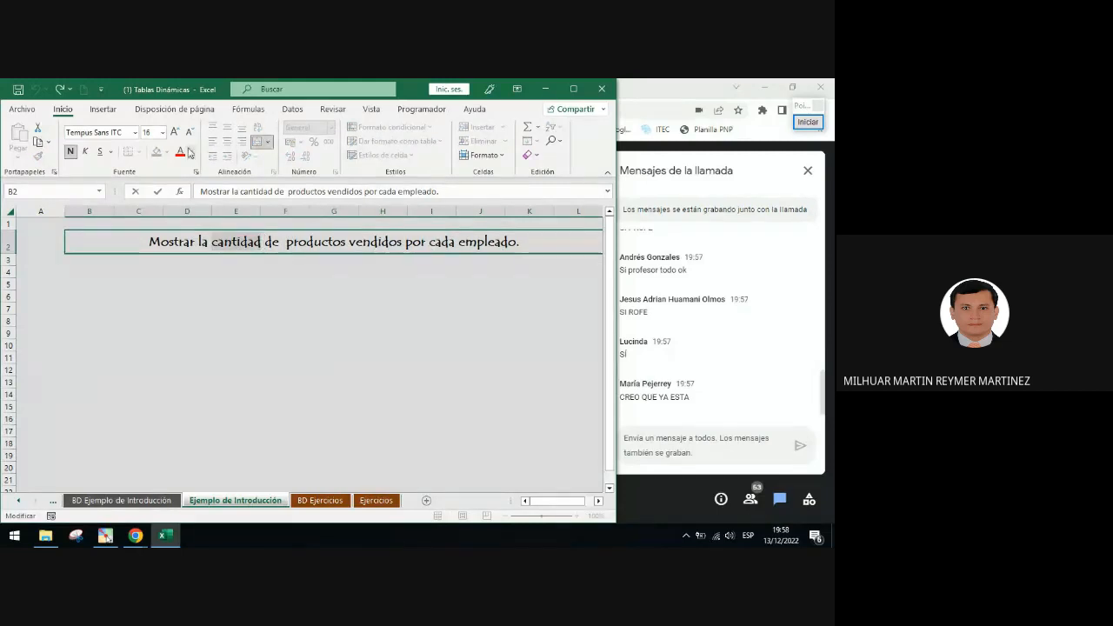
click(180, 154)
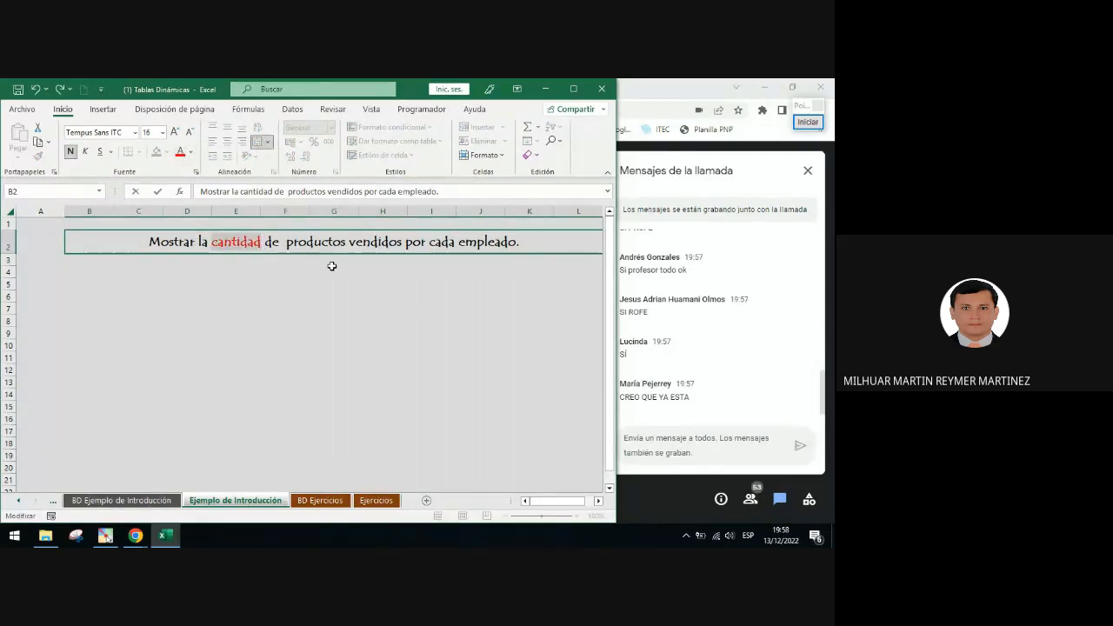
Underline the words 'productos' and 'empleado' in the instruction text
drag(287, 242, 355, 241)
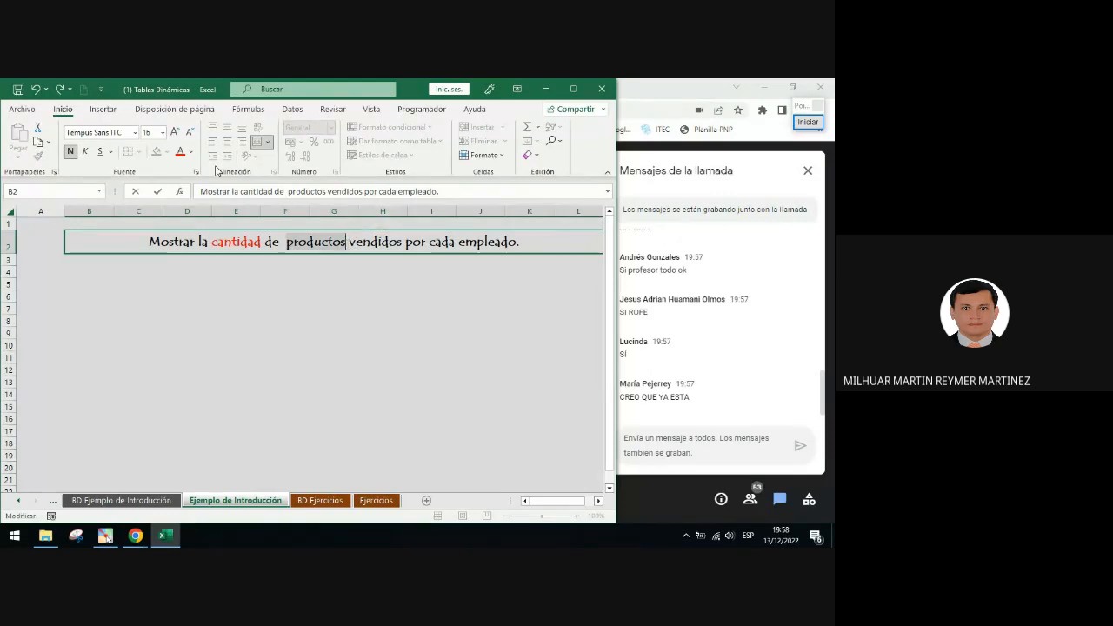
click(100, 152)
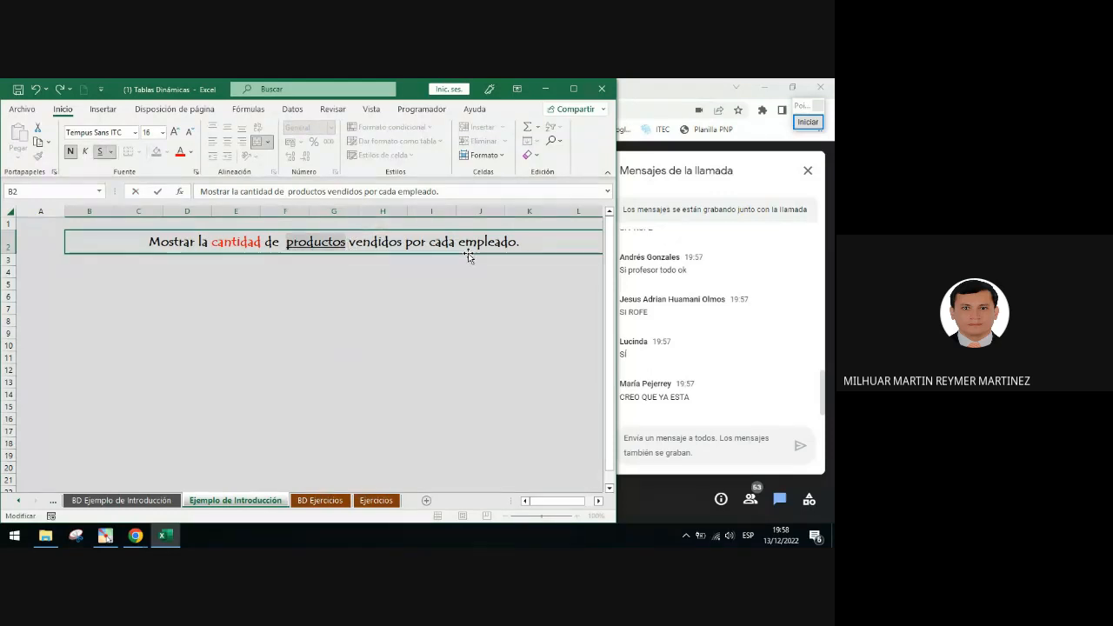
drag(459, 242, 519, 246)
click(100, 151)
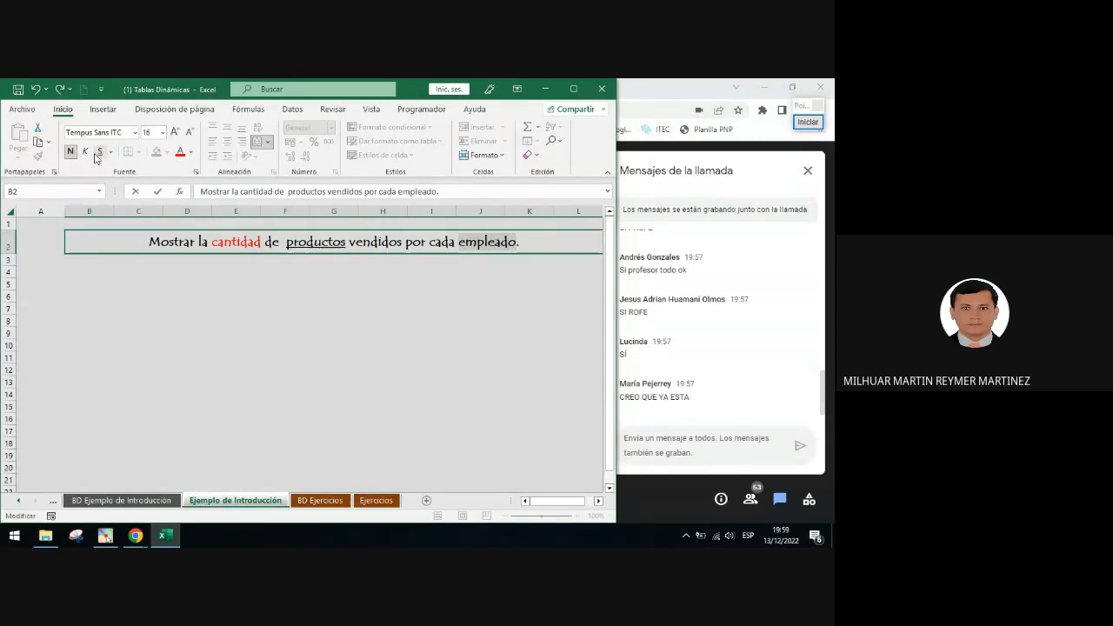
Select cell B6 and circle it with an orange ellipse annotation, then clear the annotation
click(228, 296)
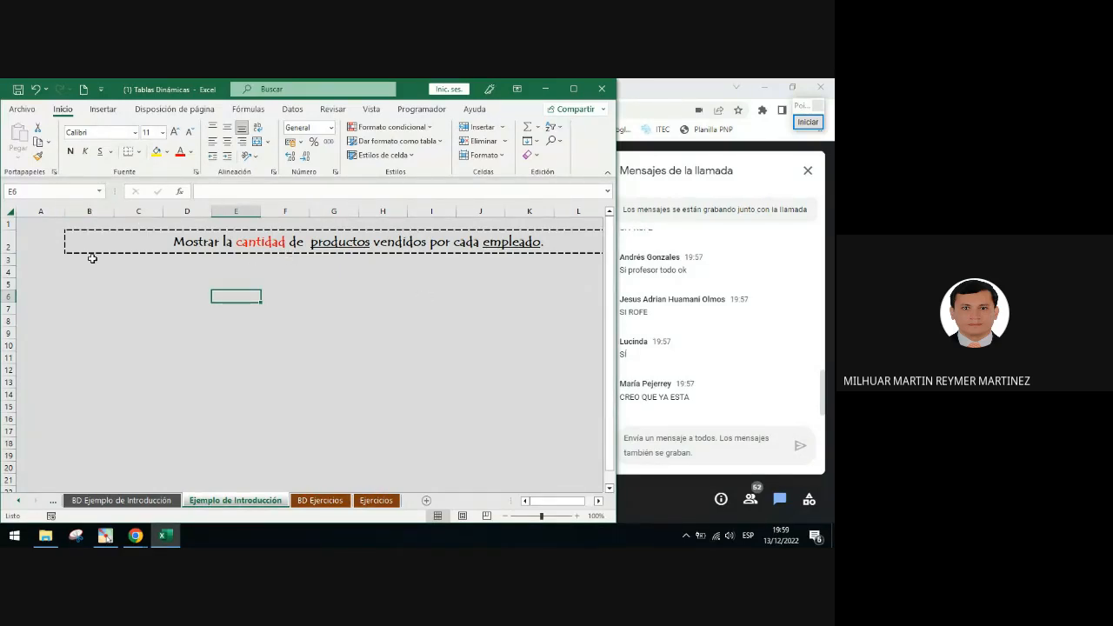
click(90, 296)
click(809, 122)
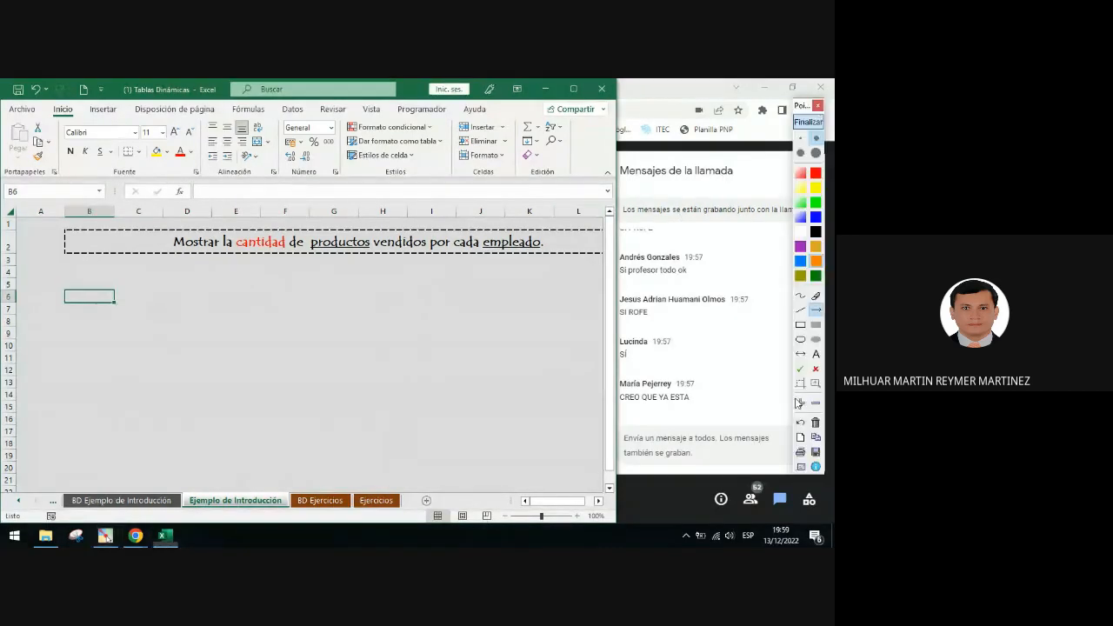
drag(46, 283, 145, 311)
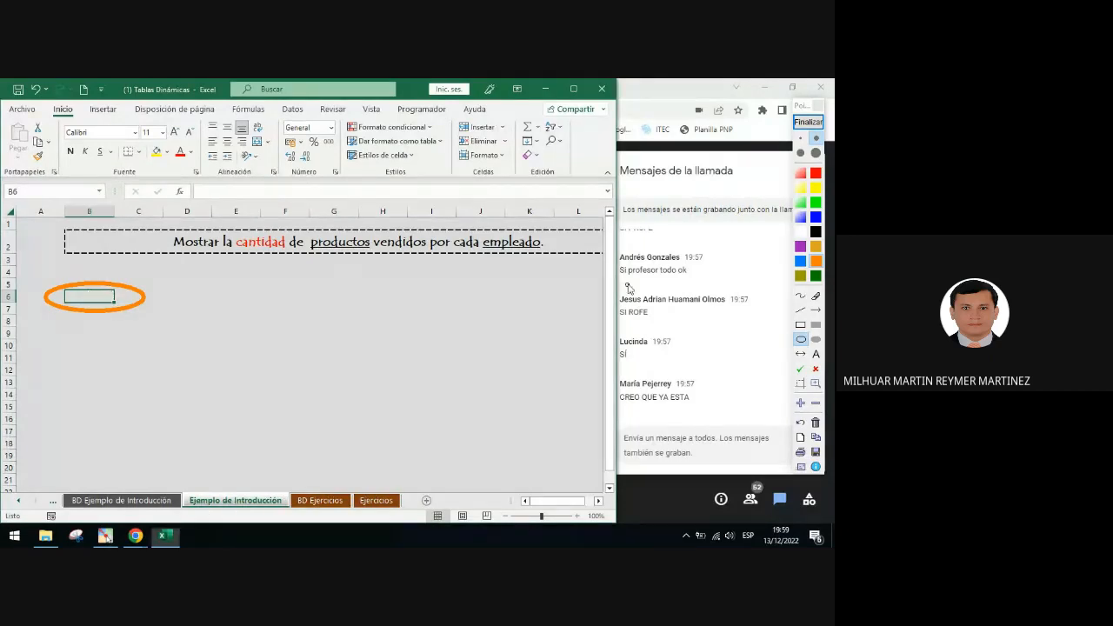
click(809, 124)
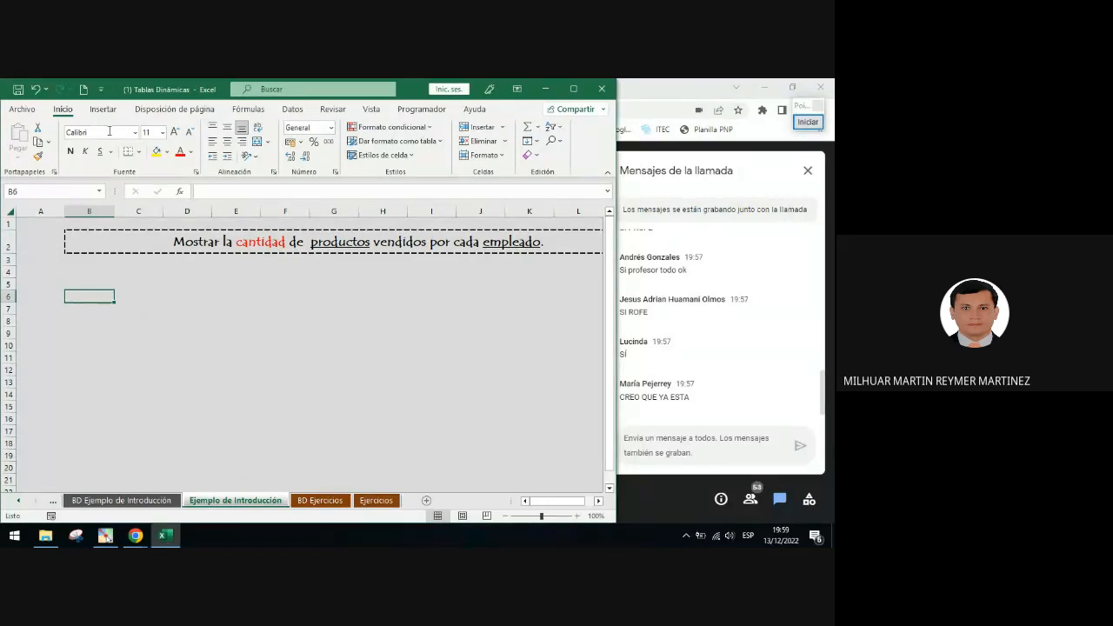
Switch to the Insertar ribbon and draw orange arrows from B6 to the Insertar tab and Tablas group, then clear them
click(103, 110)
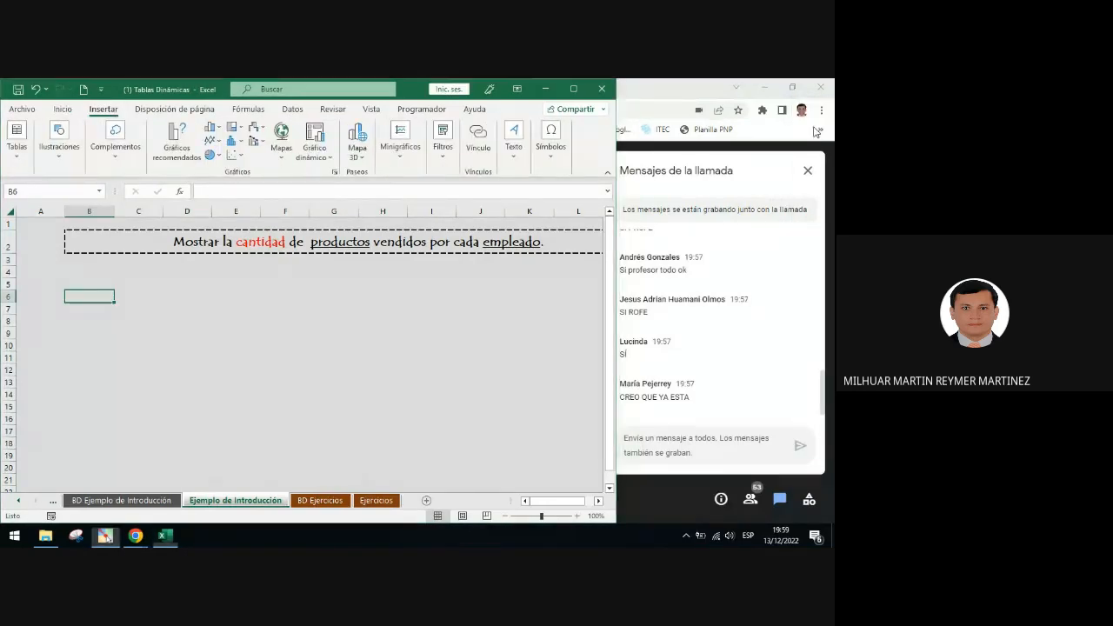
click(817, 131)
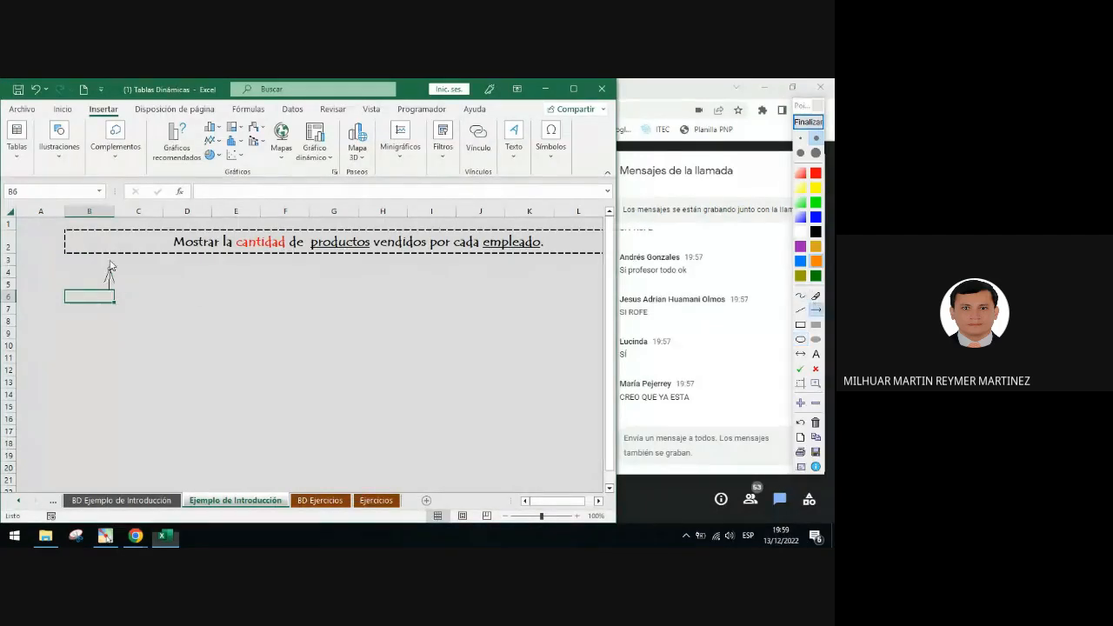
mouse_move(109, 290)
mouse_down()
mouse_move(99, 127)
mouse_move(32, 153)
mouse_up()
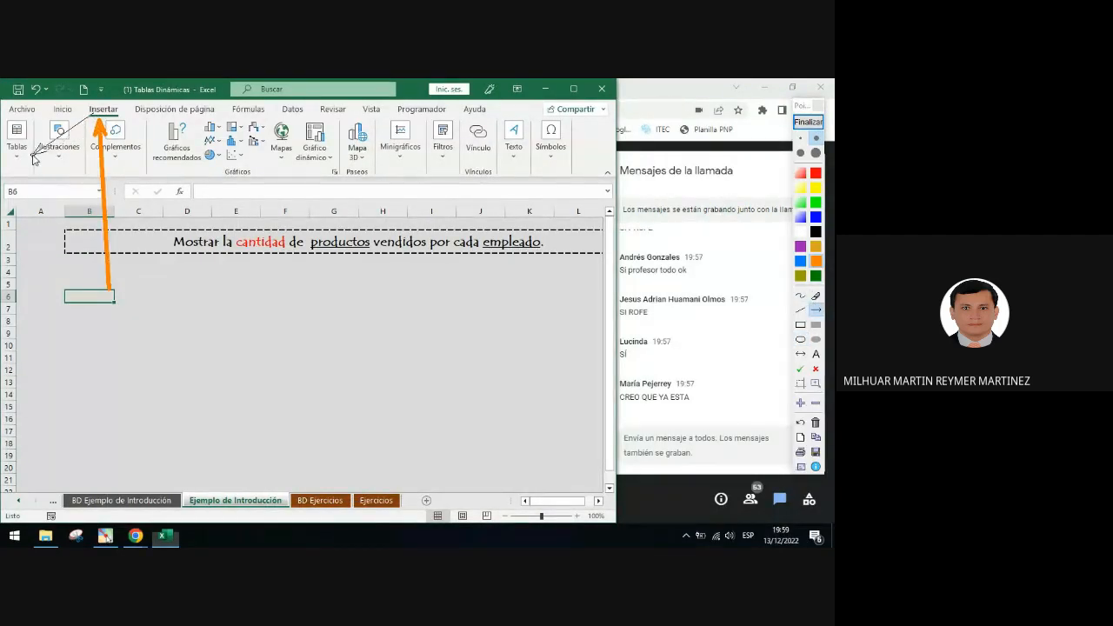
click(808, 122)
Open the PivotTable from table or range dialog and move it down over the worksheet
click(18, 157)
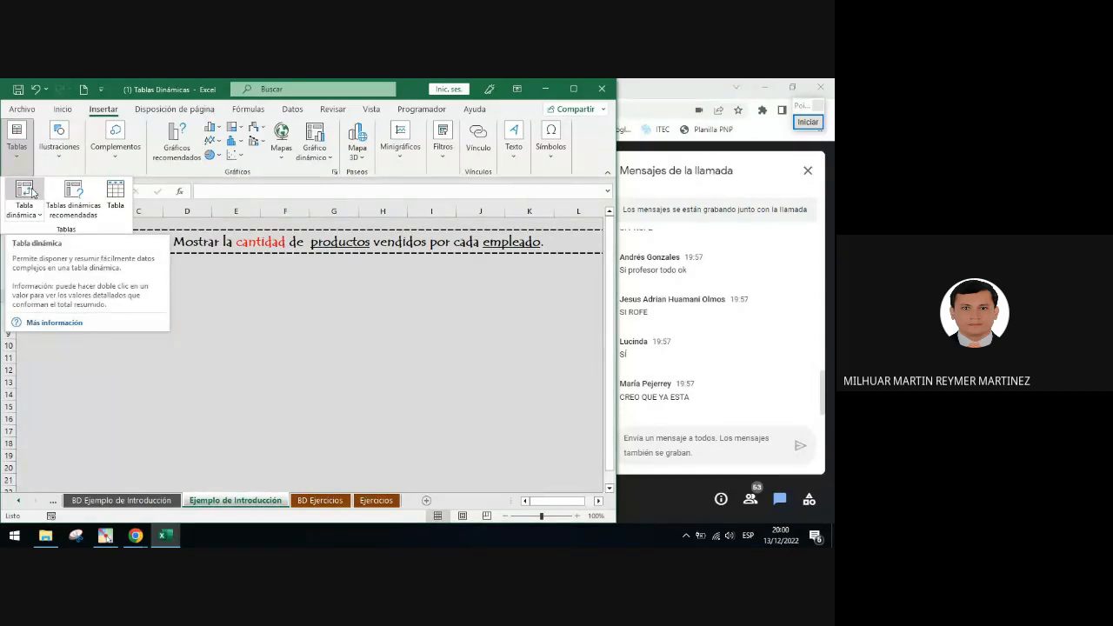
click(32, 193)
drag(427, 206, 248, 283)
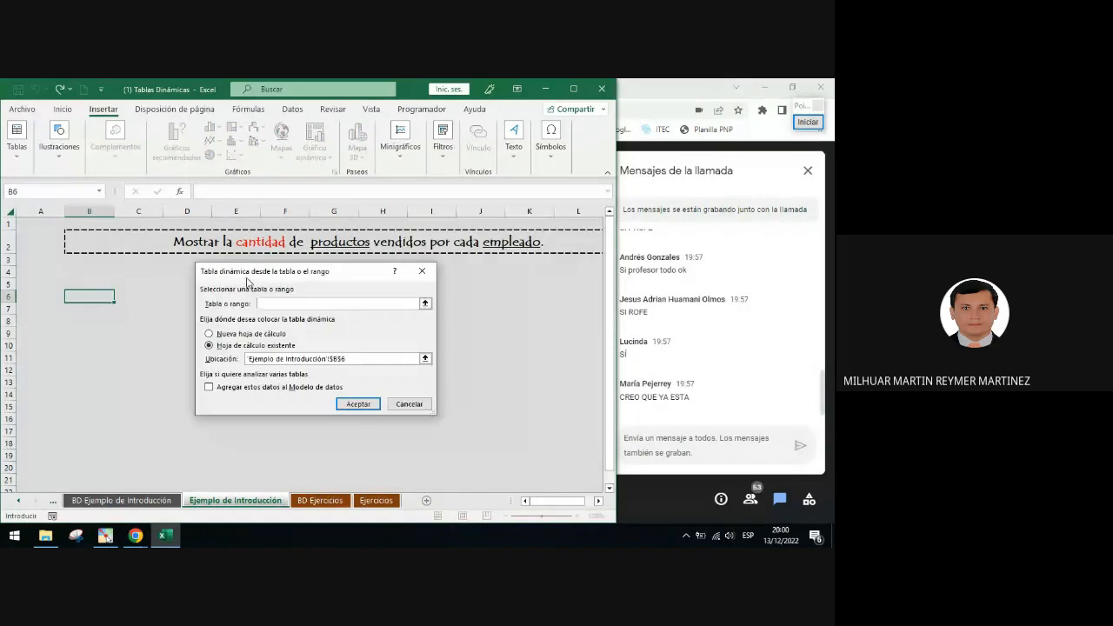
drag(323, 277, 317, 306)
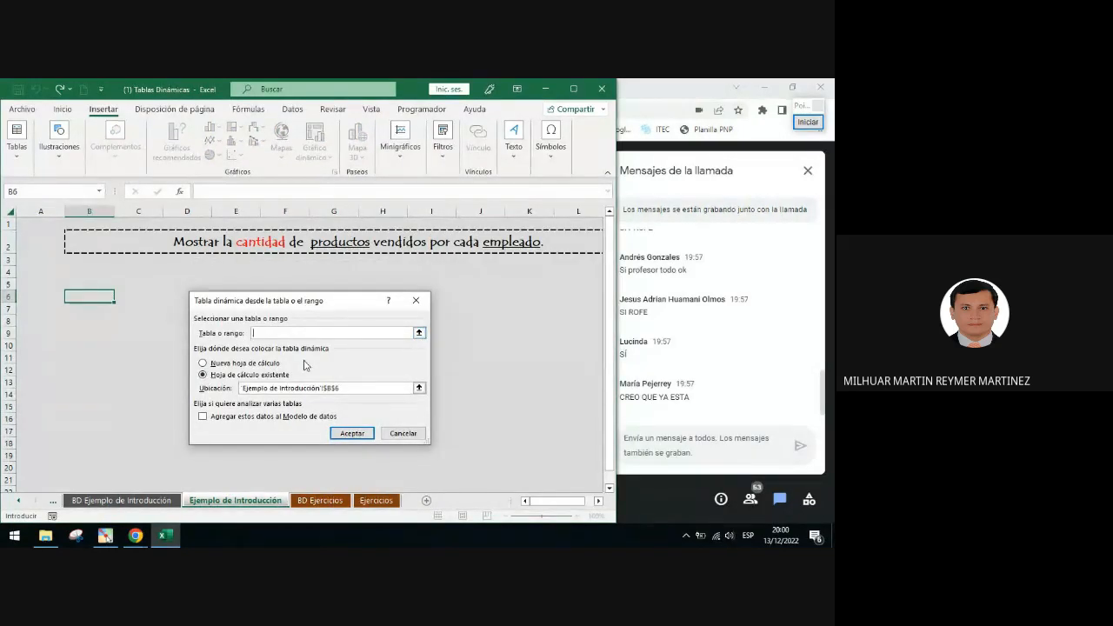
Draw orange arrows pointing to the table/range field and the location field, then clear them
click(808, 121)
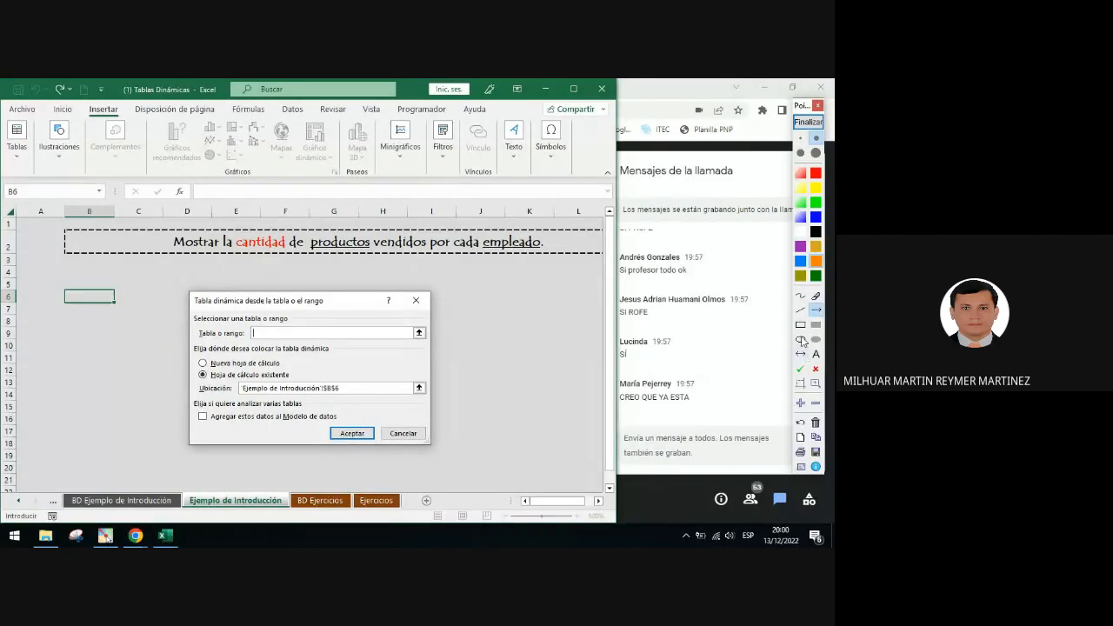
mouse_move(190, 325)
mouse_down()
mouse_move(226, 338)
mouse_move(396, 344)
mouse_move(204, 330)
mouse_up()
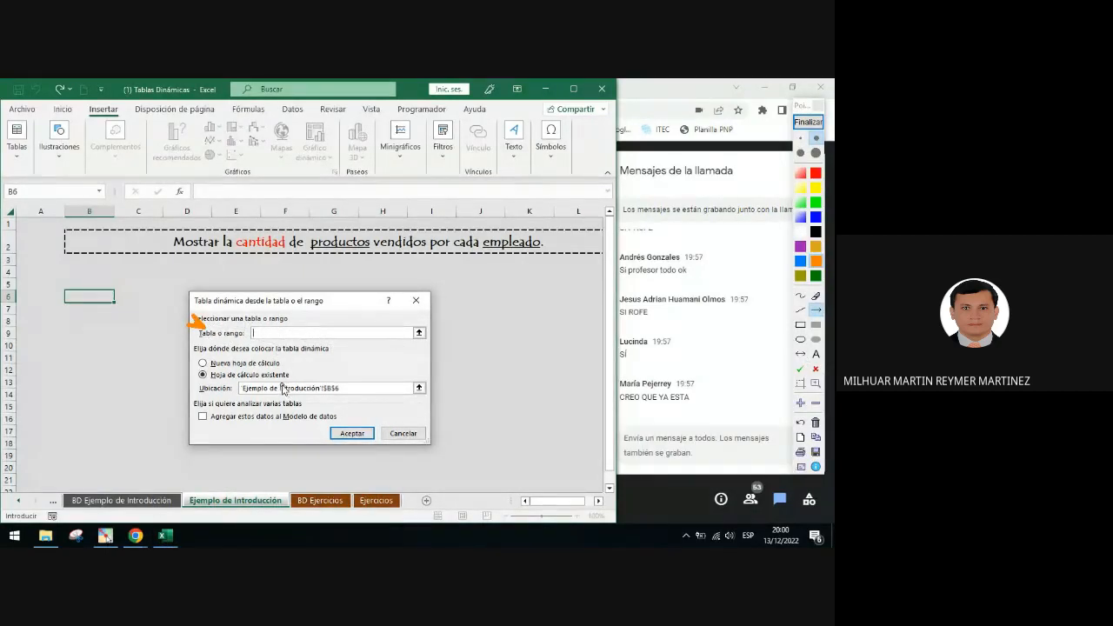
drag(180, 372, 202, 388)
click(808, 122)
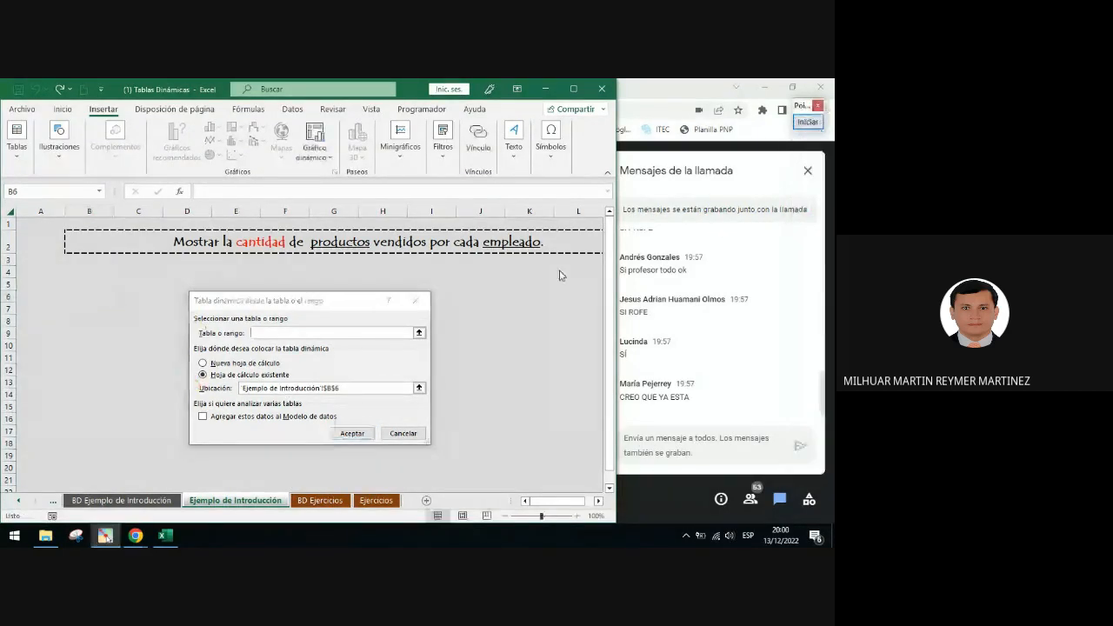
Enter TBL_Intro as the source table and mark both placement options with green checkmark annotations
click(270, 331)
text(TBL_Intro)
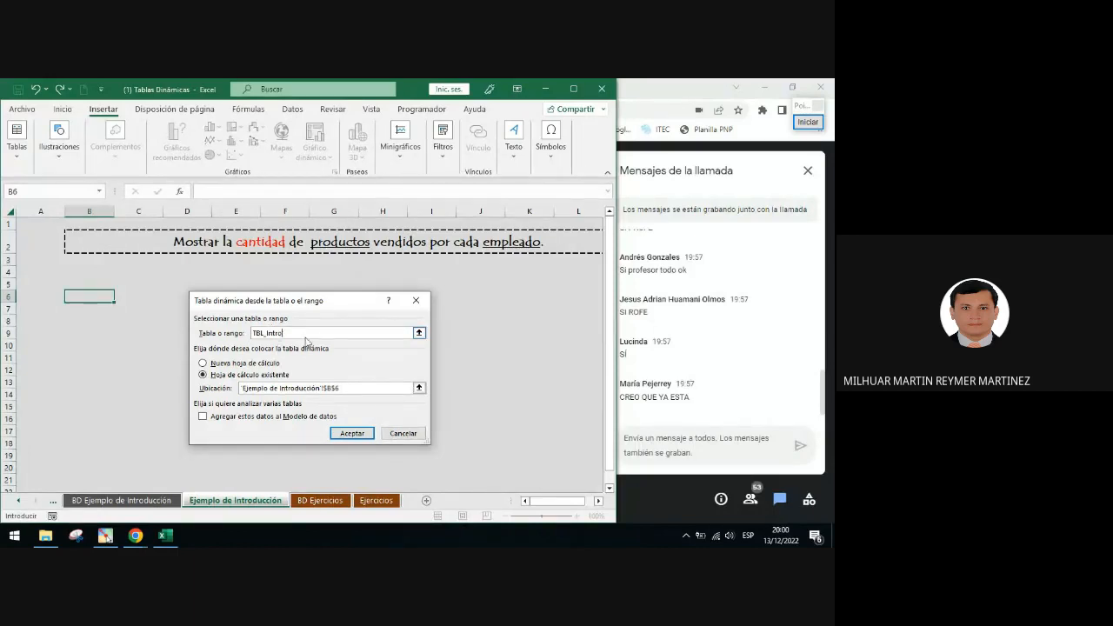
click(809, 123)
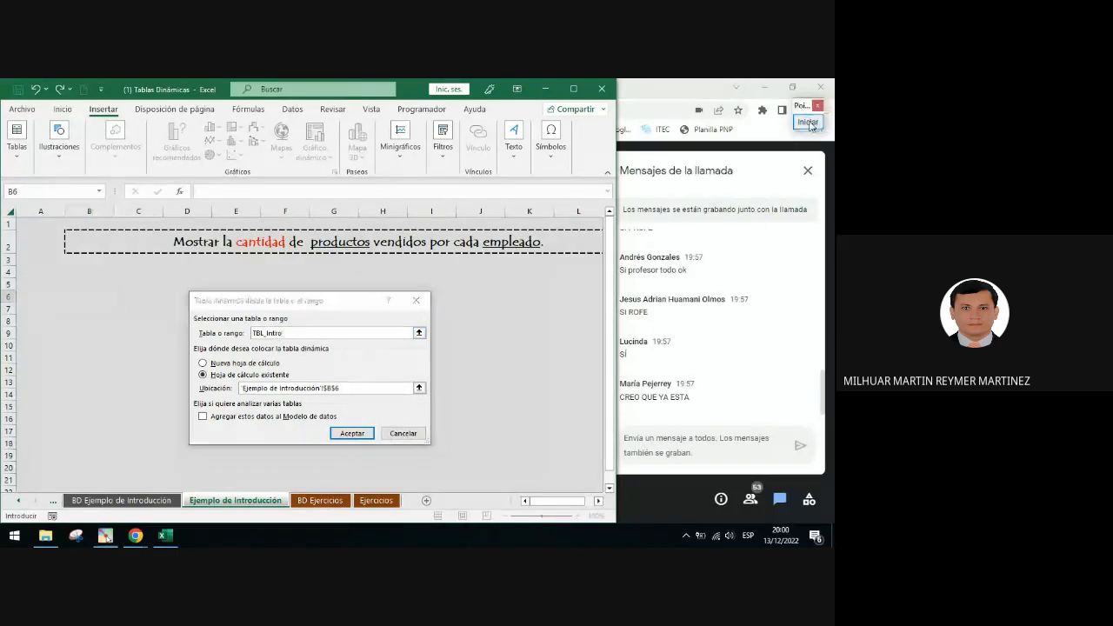
click(800, 370)
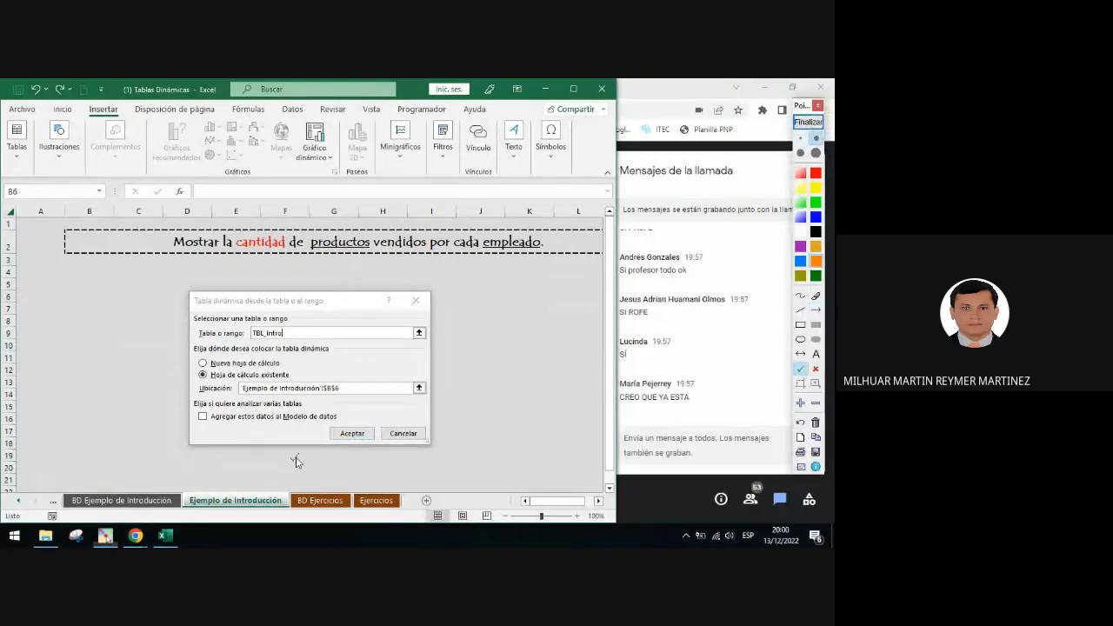
click(200, 362)
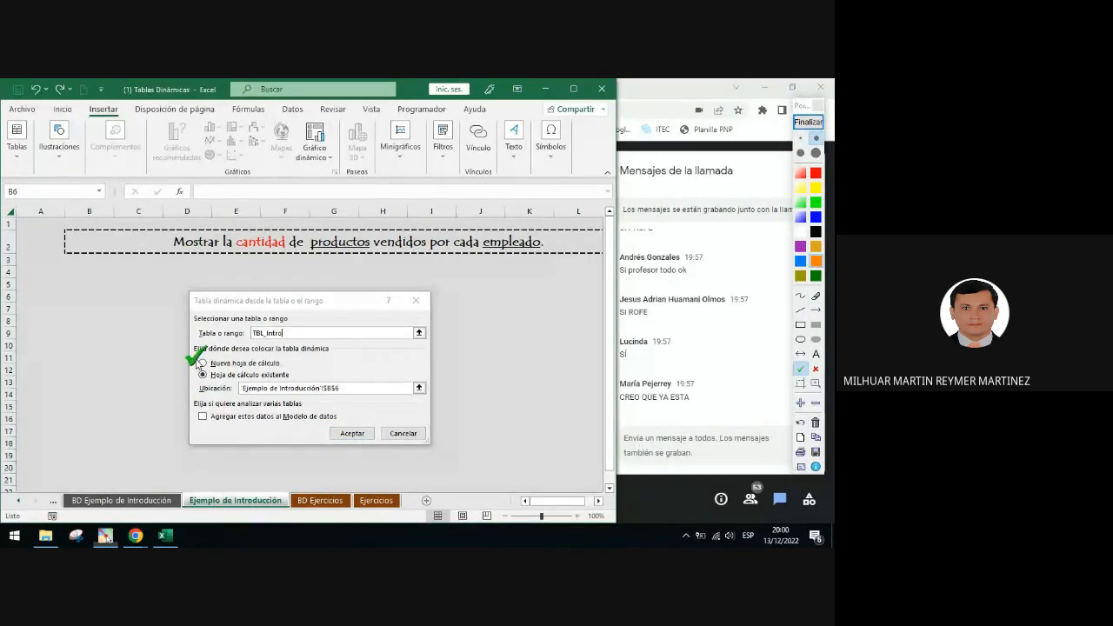
click(300, 374)
click(809, 122)
click(809, 122)
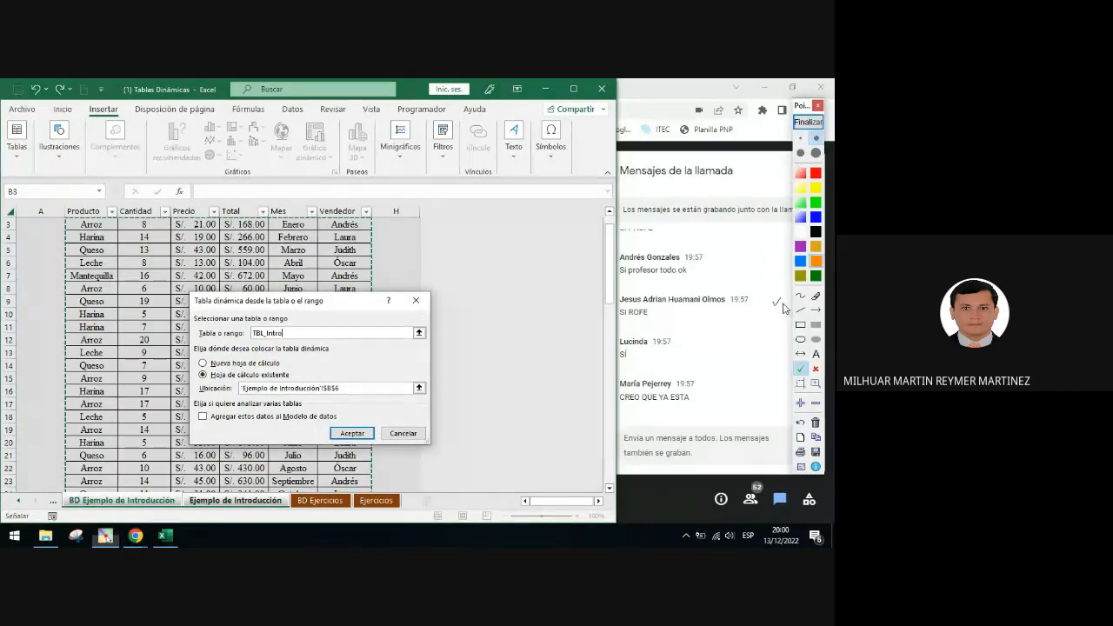
Highlight the existing-worksheet option with an orange rectangle and the $B$6 location with a blue ellipse, then clear them
click(800, 324)
drag(187, 363, 292, 383)
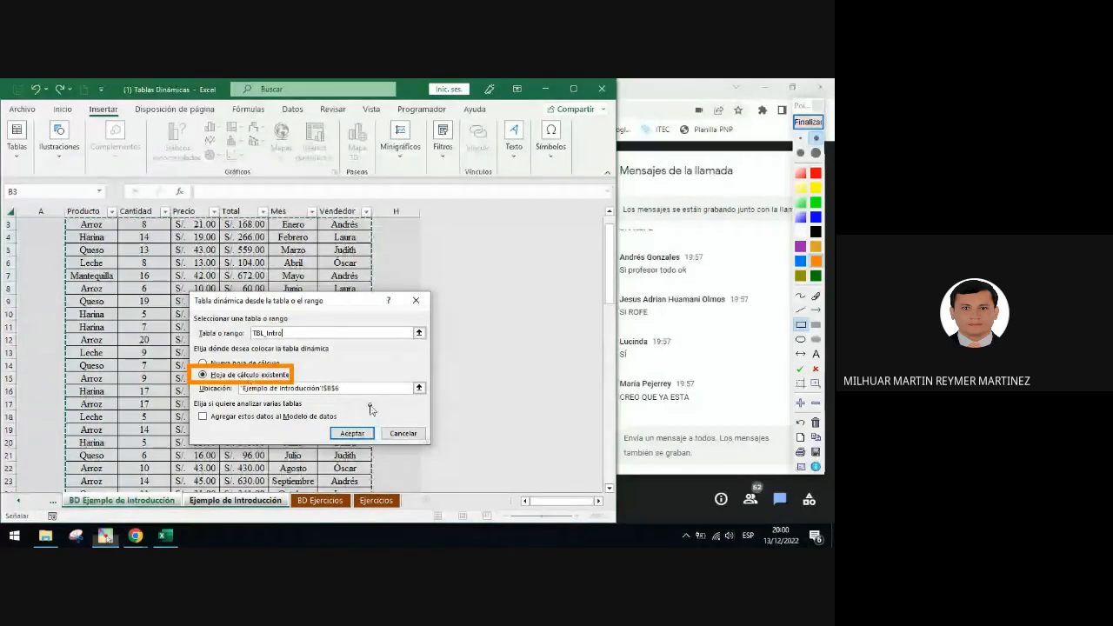
click(801, 339)
drag(318, 374, 342, 408)
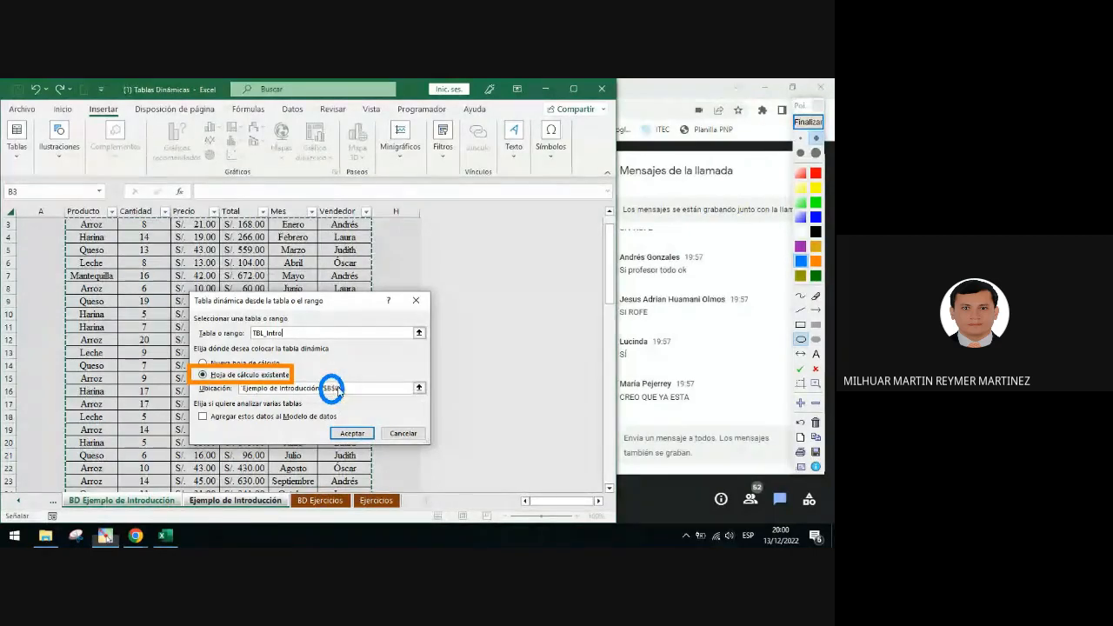
click(807, 124)
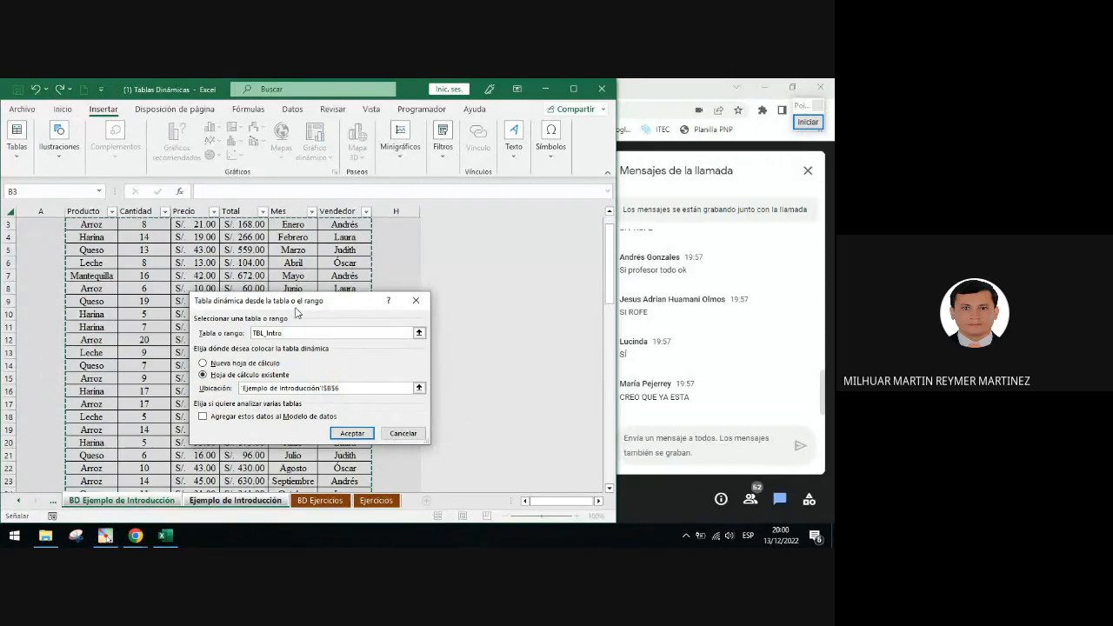
Create the PivotTable from TBL_Intro at cell B6 and widen the PivotTable Fields pane
double_click(277, 333)
click(362, 439)
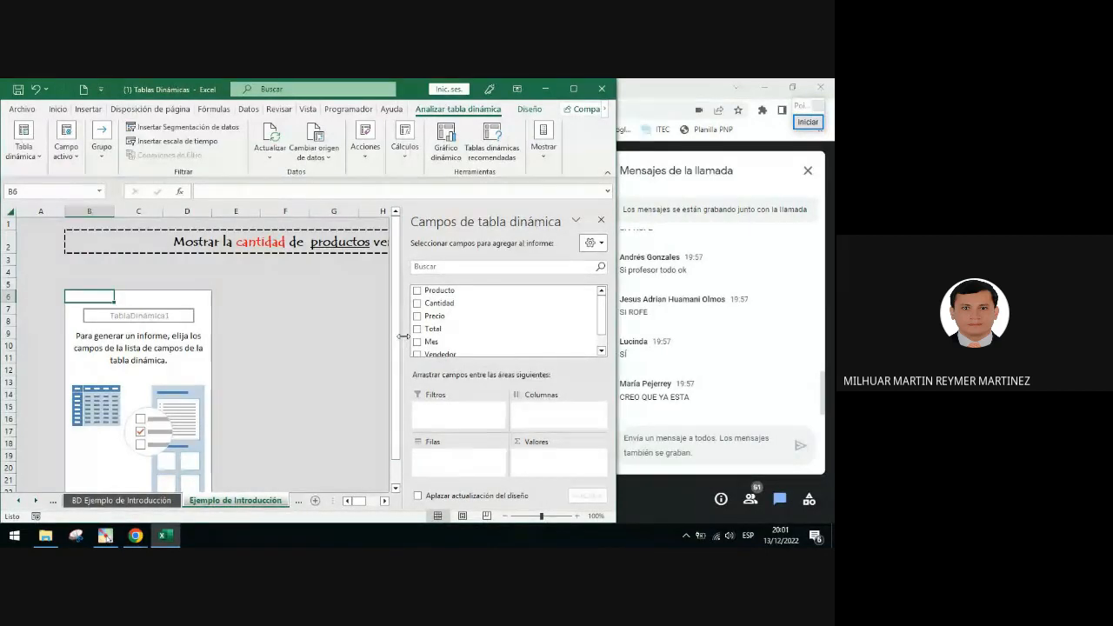
drag(403, 335, 456, 334)
Draw a blue arrow to the PivotTable placeholder and a purple arrow to the field list, then clear them
click(149, 298)
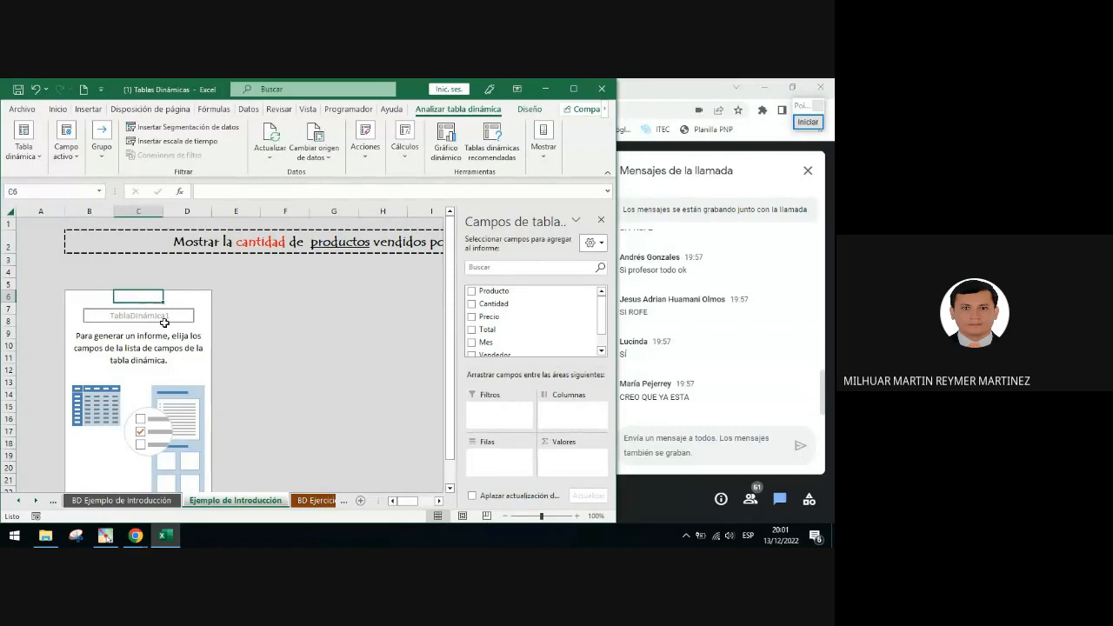
click(808, 122)
drag(281, 306, 191, 330)
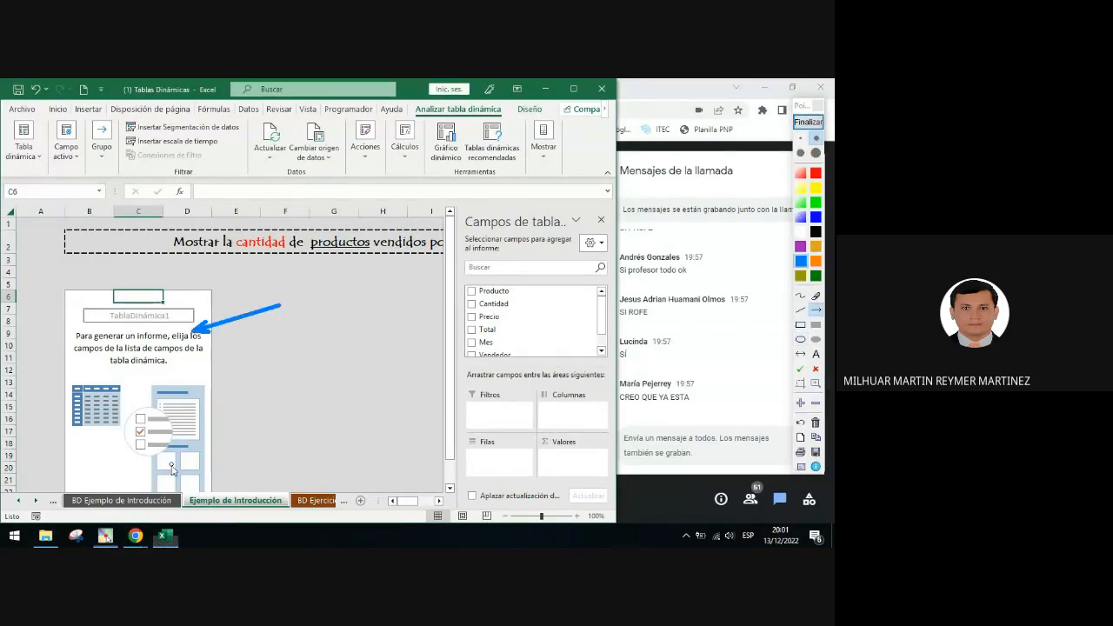
click(801, 247)
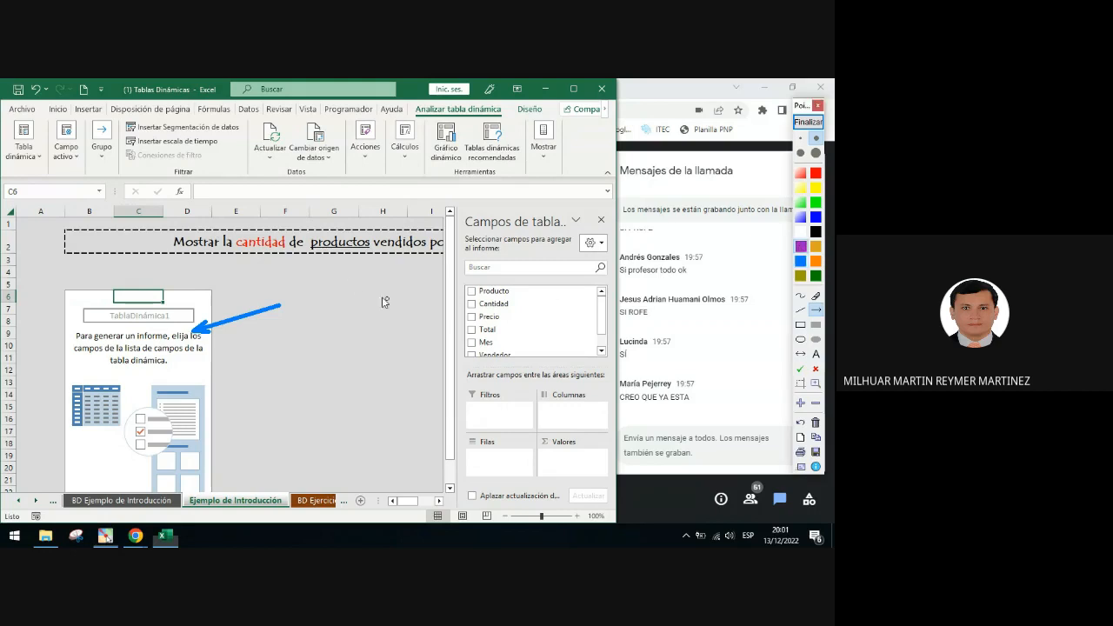
mouse_move(351, 281)
mouse_down()
mouse_move(472, 283)
mouse_move(463, 284)
mouse_up()
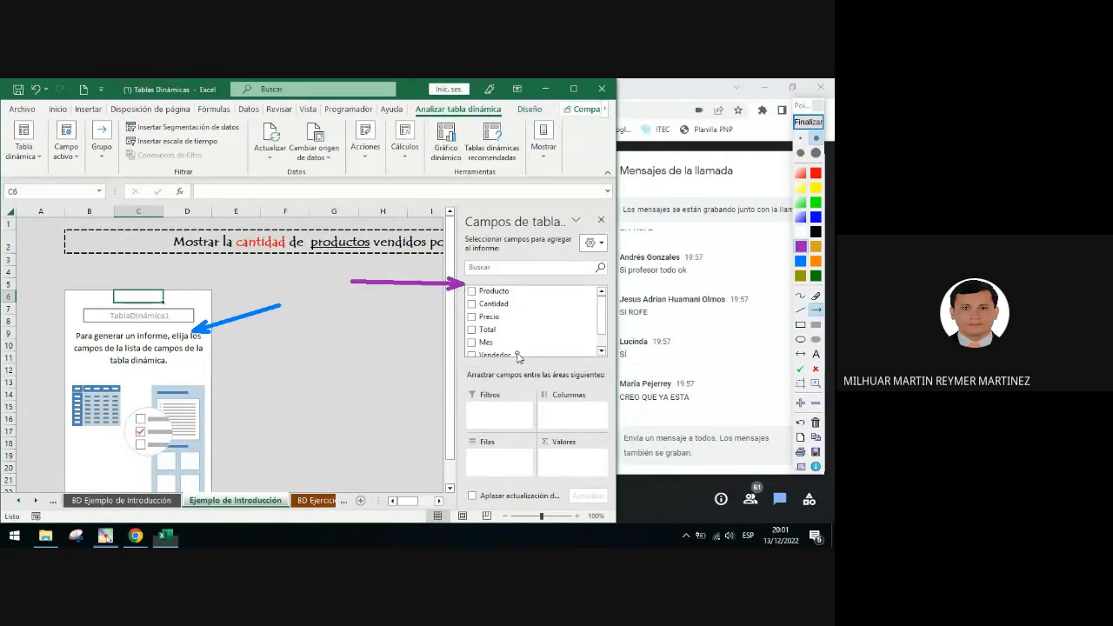
click(808, 121)
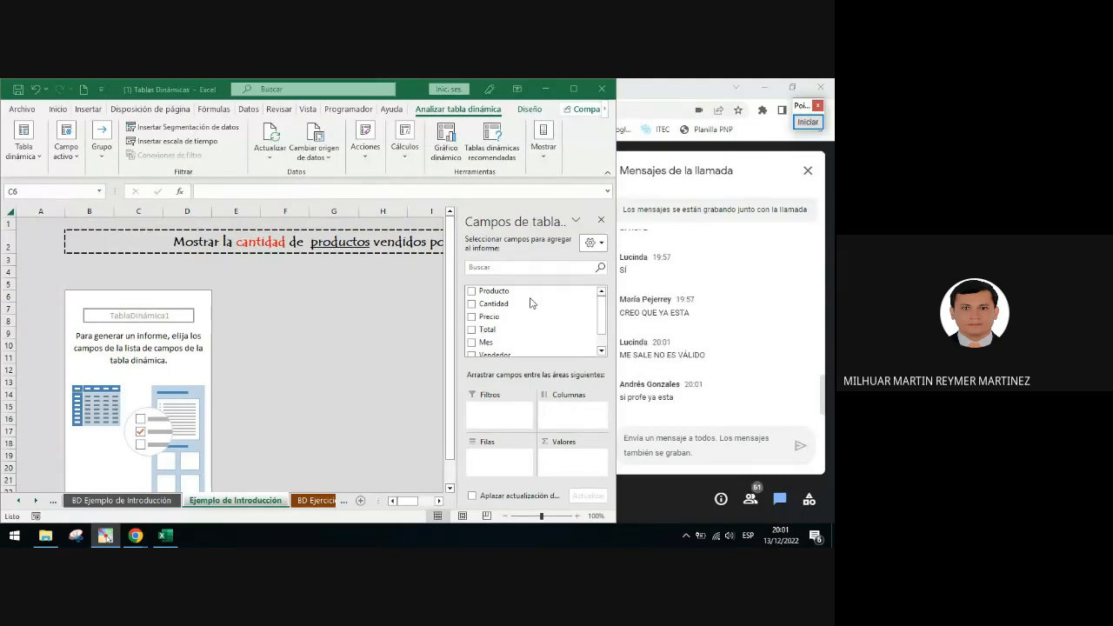
Try to insert another PivotTable from TBL_Intro at cell F7
click(121, 295)
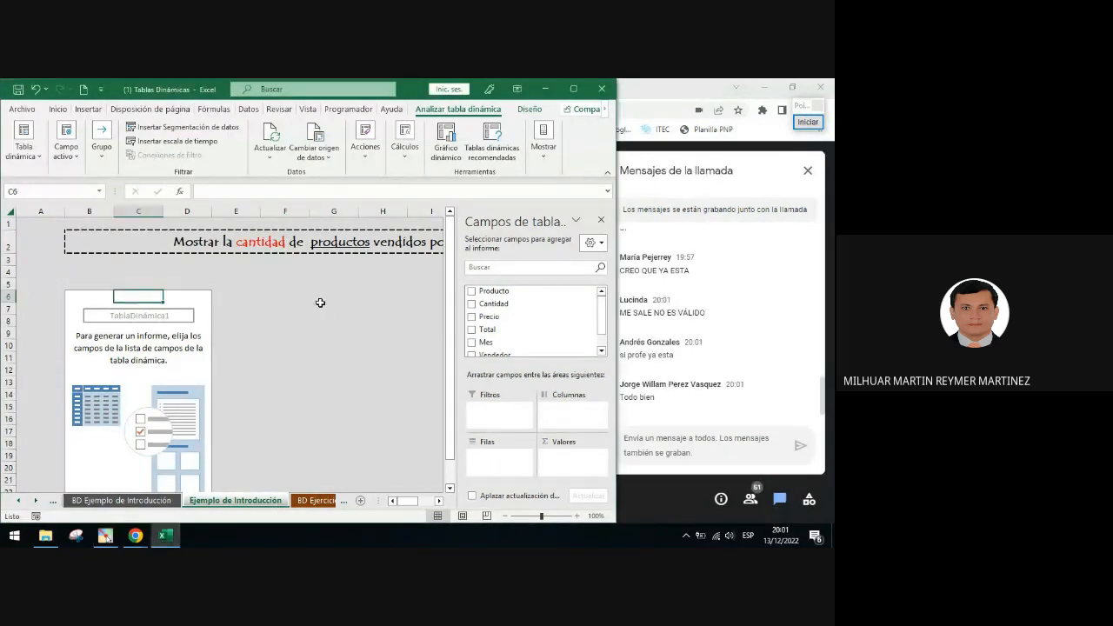
click(292, 308)
click(103, 109)
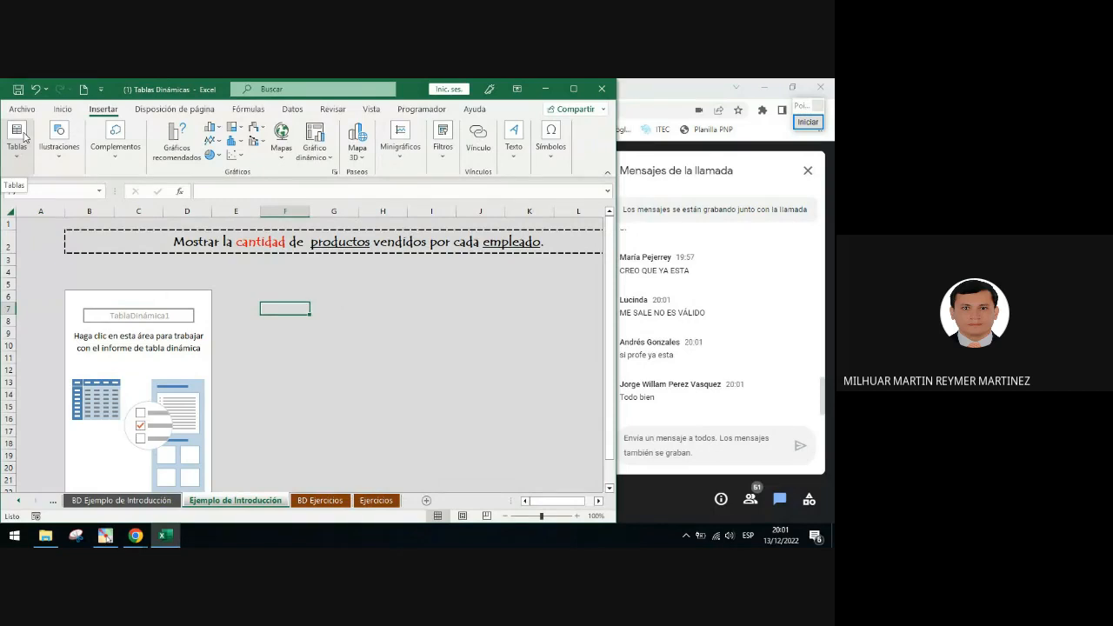
click(18, 139)
click(19, 200)
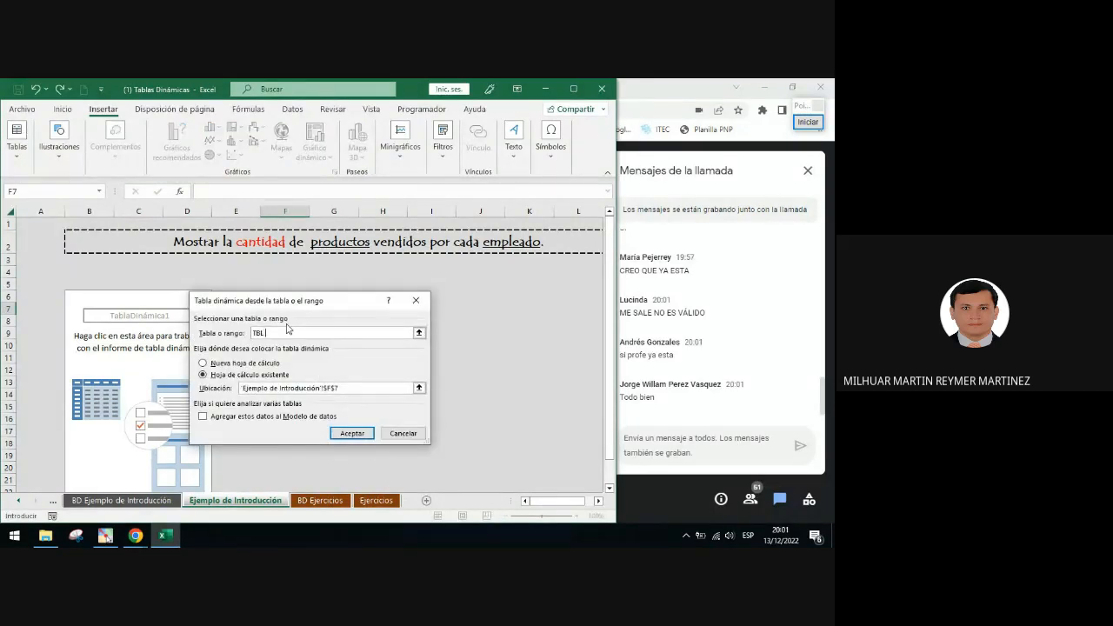
click(364, 434)
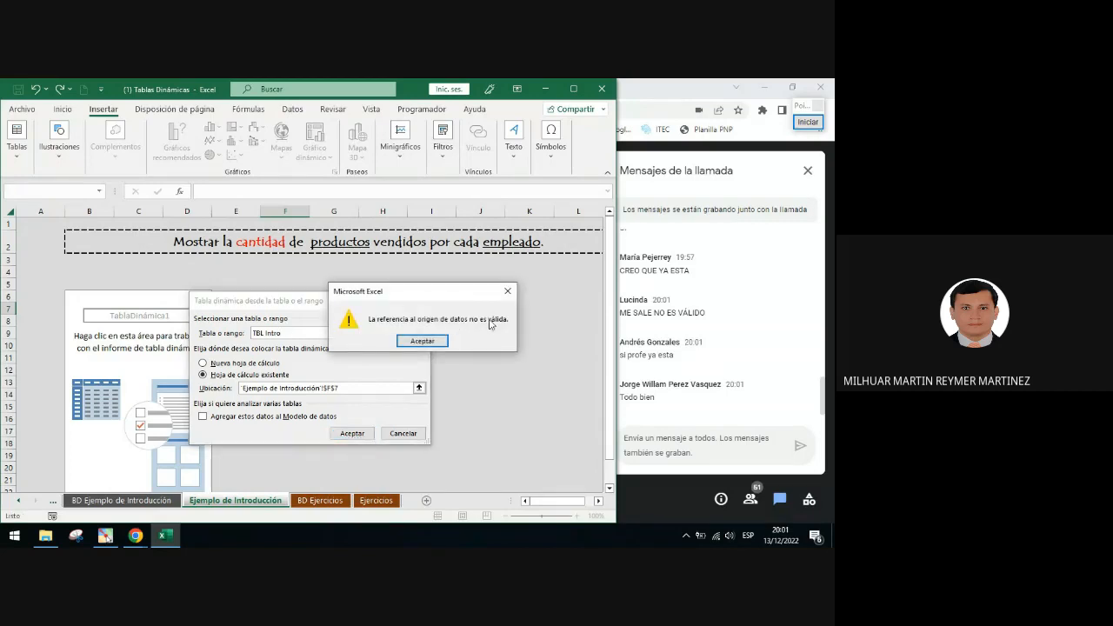
Circle the source table name with a purple ellipse, then dismiss the error and cancel the PivotTable dialog
click(808, 122)
click(801, 339)
drag(246, 322, 287, 344)
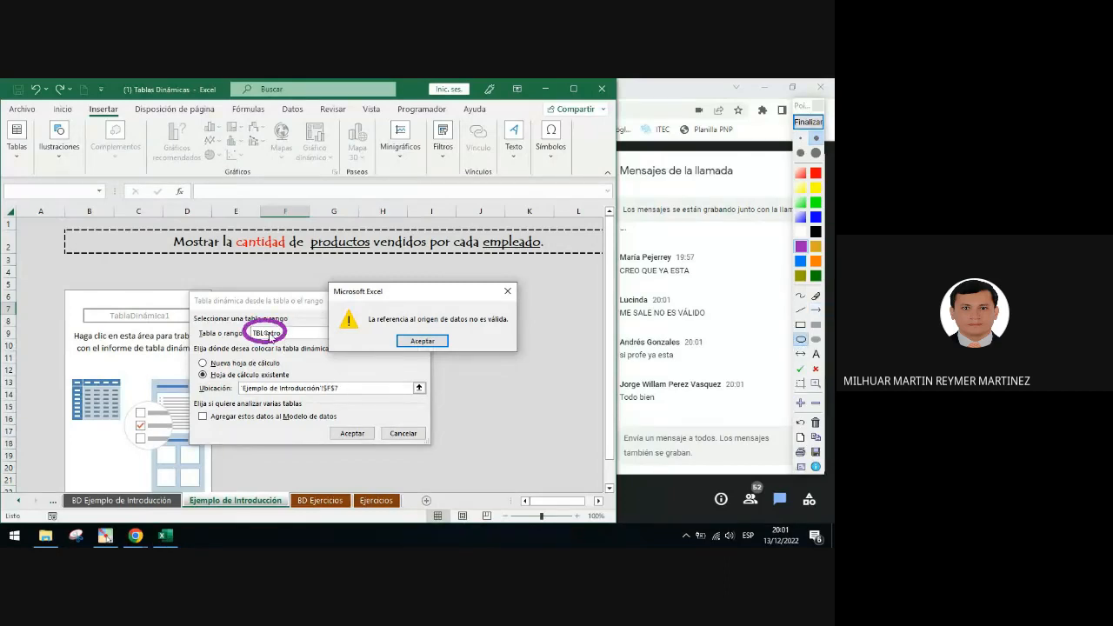
click(818, 121)
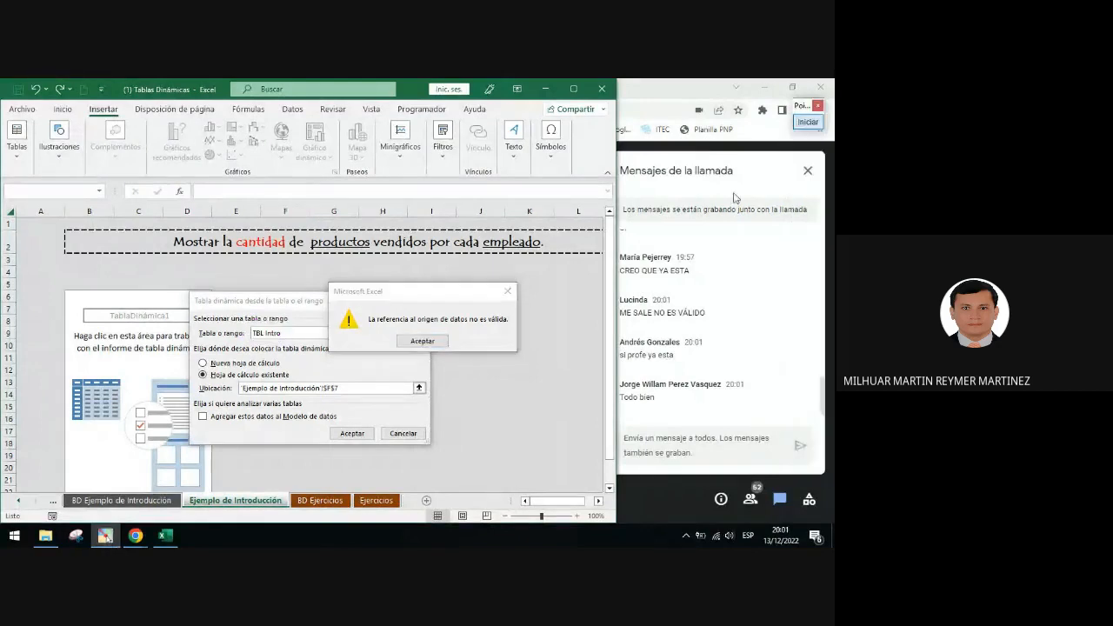
click(508, 292)
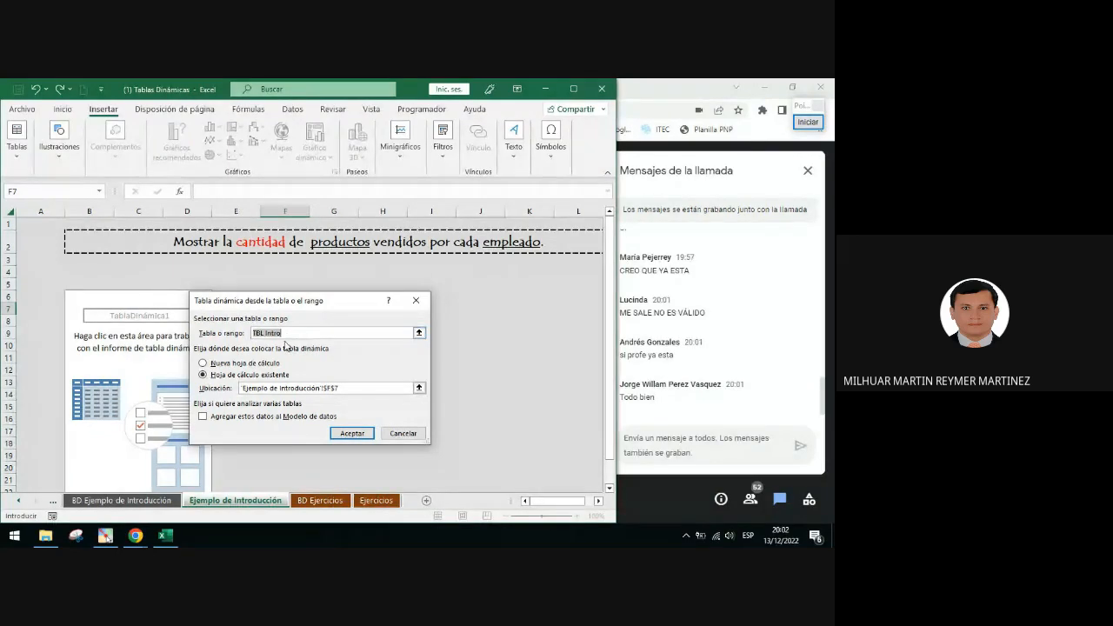
click(417, 302)
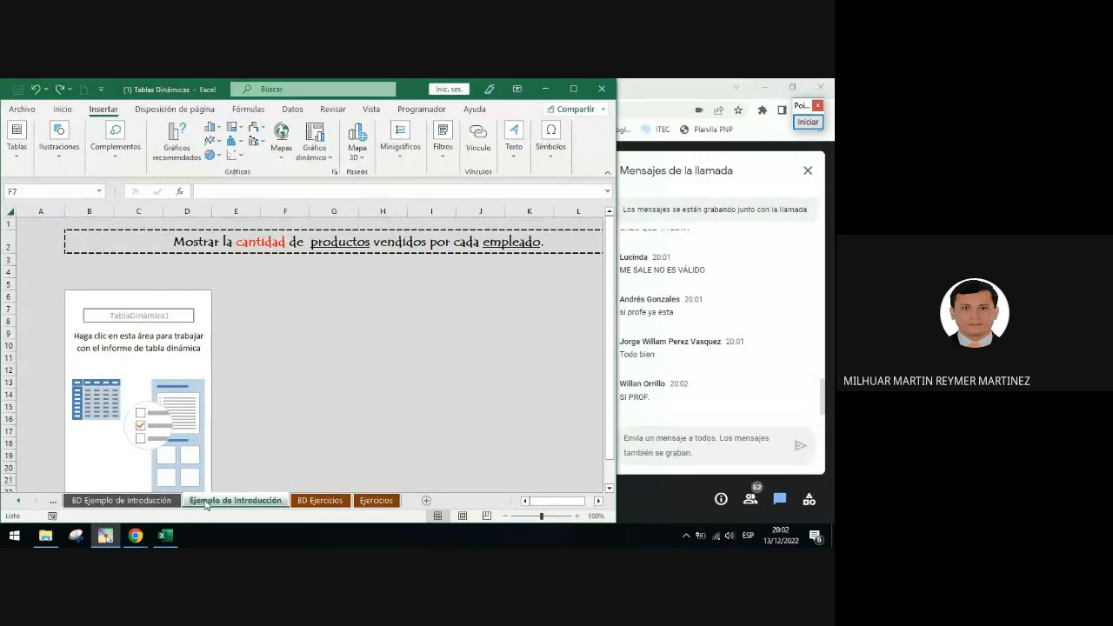
Switch to the BD Ejemplo de Introducción worksheet
click(158, 500)
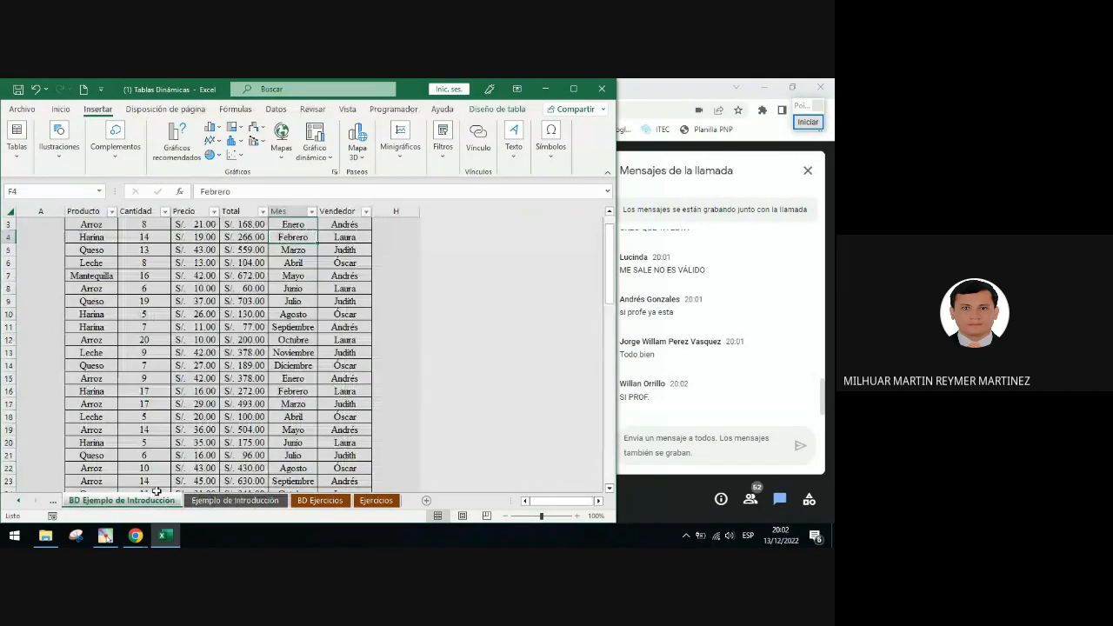
Select a cell of TBL_Intro, open the Table Design tab and frame the table name with a purple rectangle, then clear it
click(113, 228)
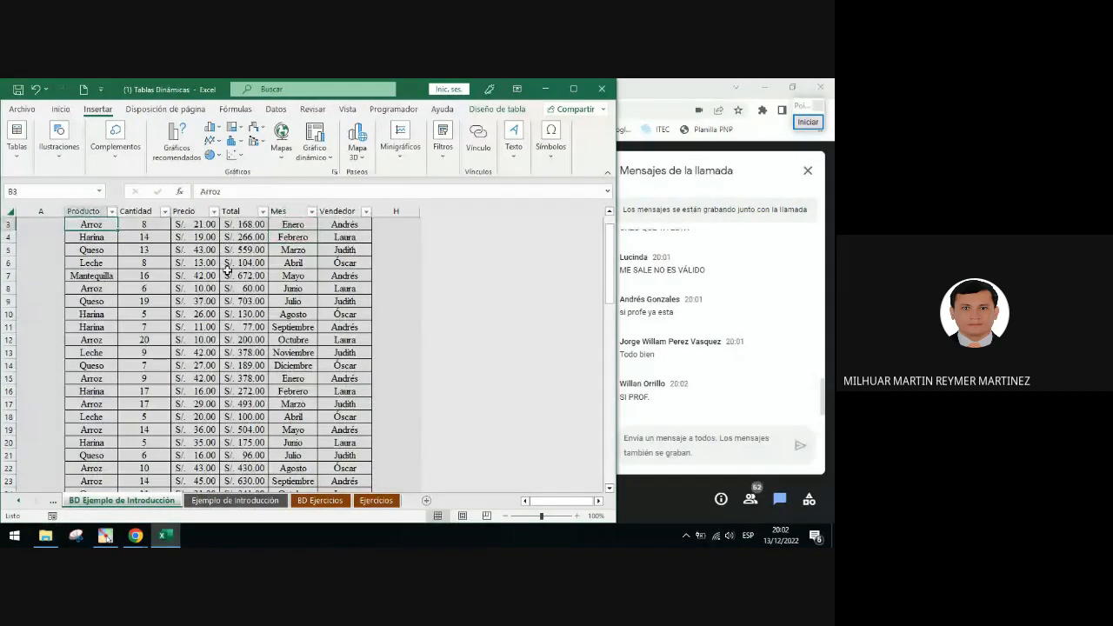
click(499, 110)
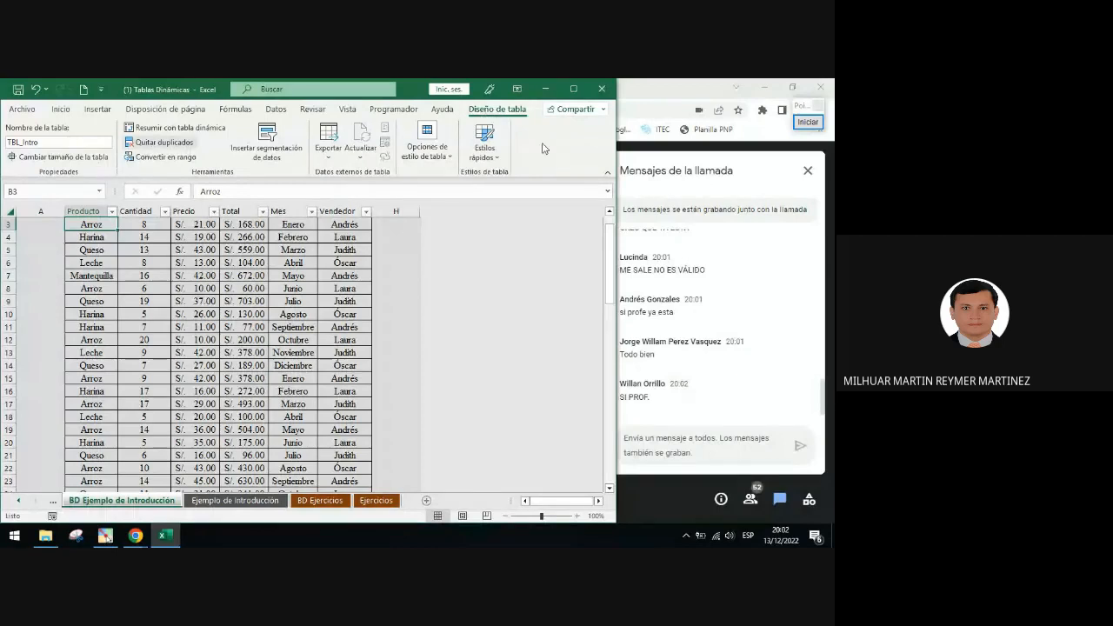
click(808, 121)
click(801, 325)
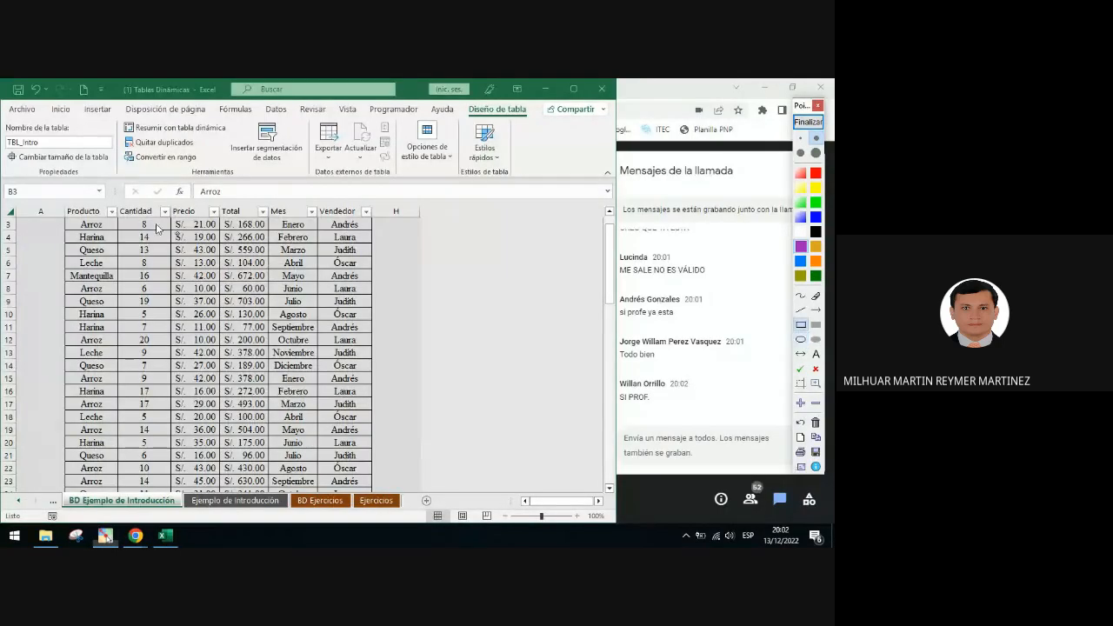
drag(53, 161, 4, 128)
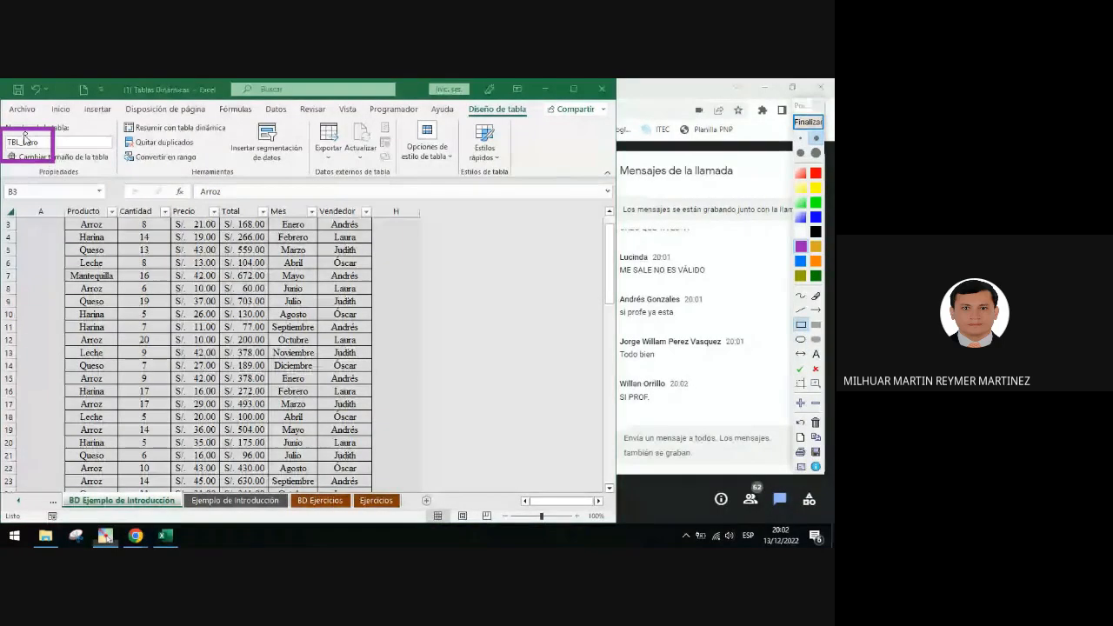
click(808, 121)
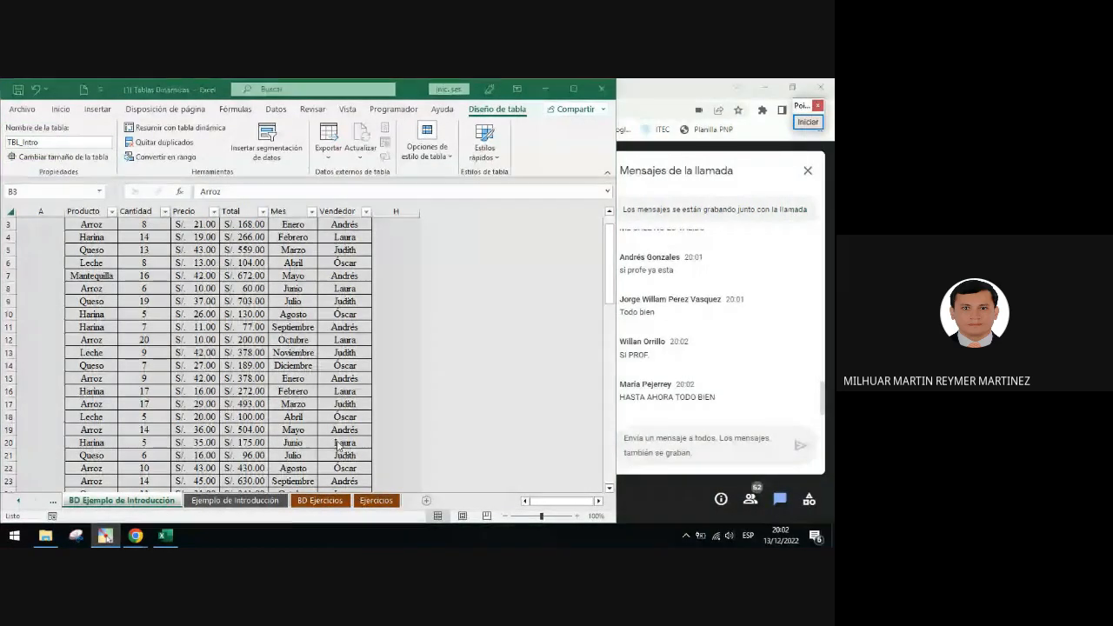
Switch to the Ejemplo de Introducción worksheet and select the PivotTable placeholder to show its field list
click(262, 505)
click(262, 504)
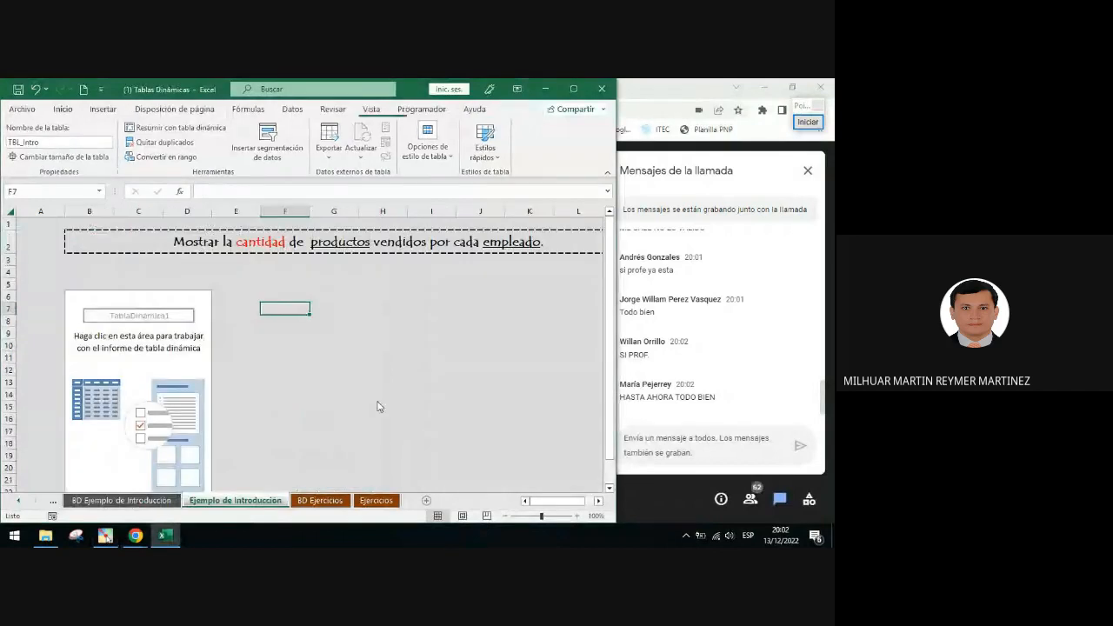
click(177, 337)
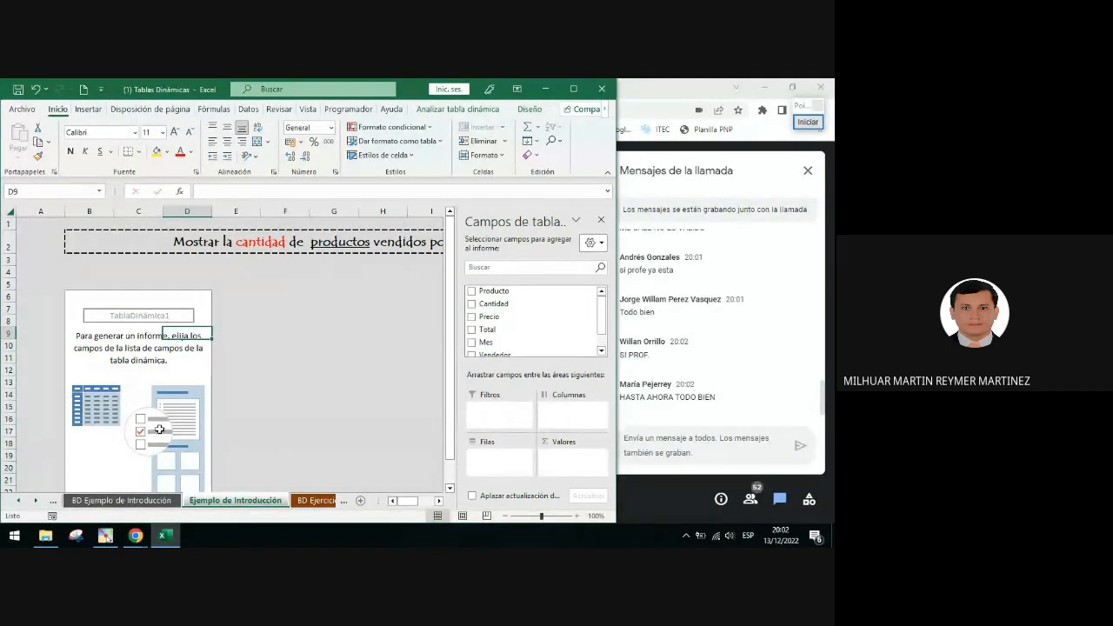
Open the Teoría IV worksheet and scroll down to the illustrated Create PivotTable dialog
click(18, 501)
click(18, 501)
click(19, 501)
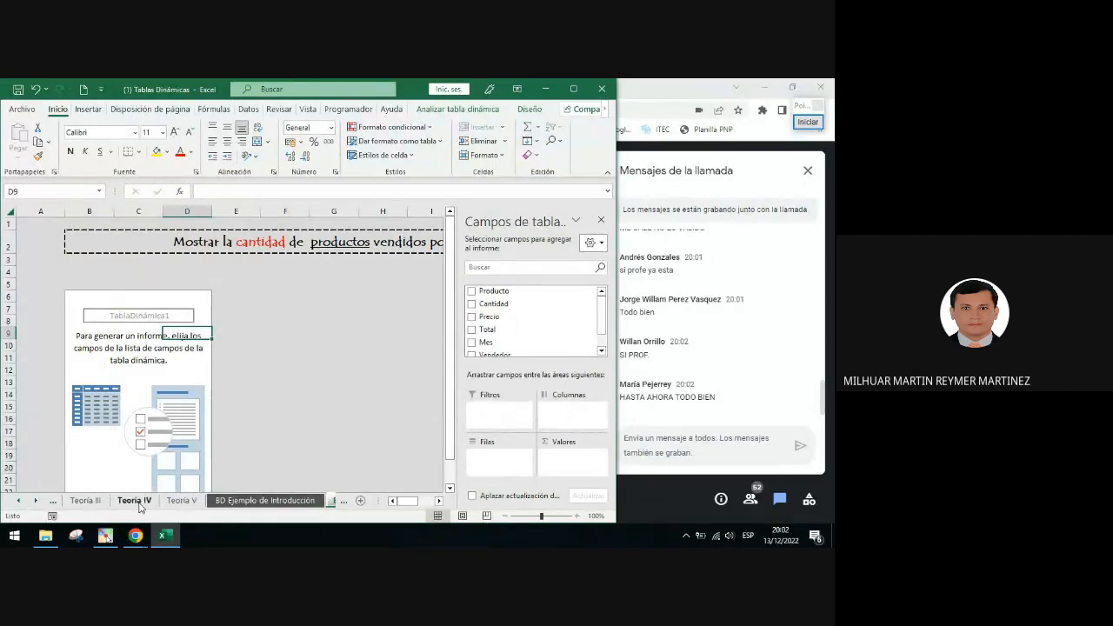
click(135, 501)
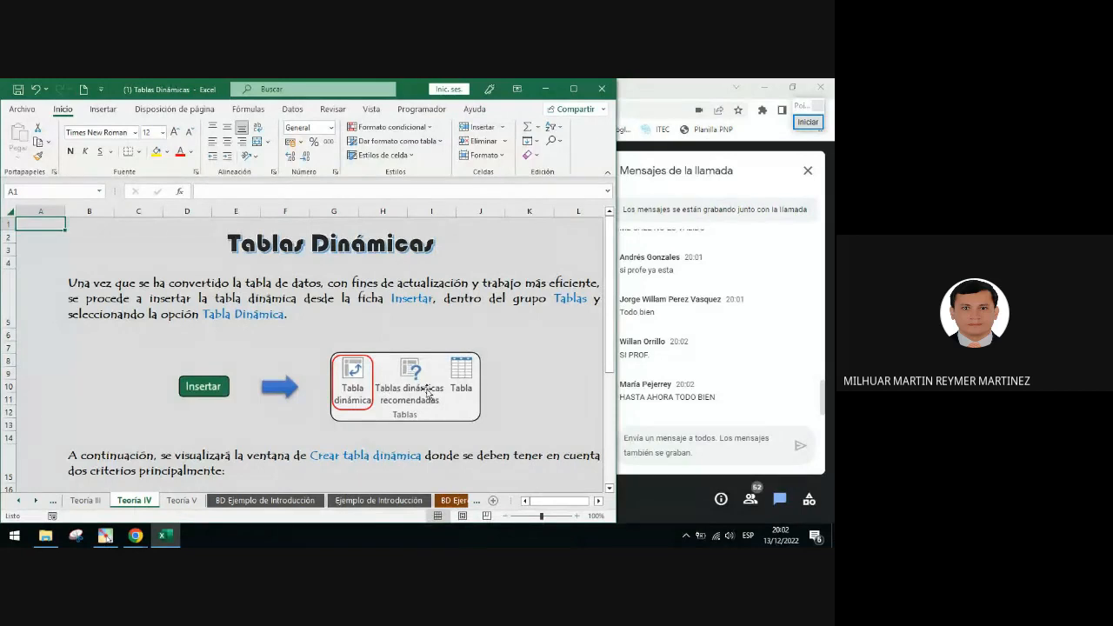
scroll(422, 372, down, 1)
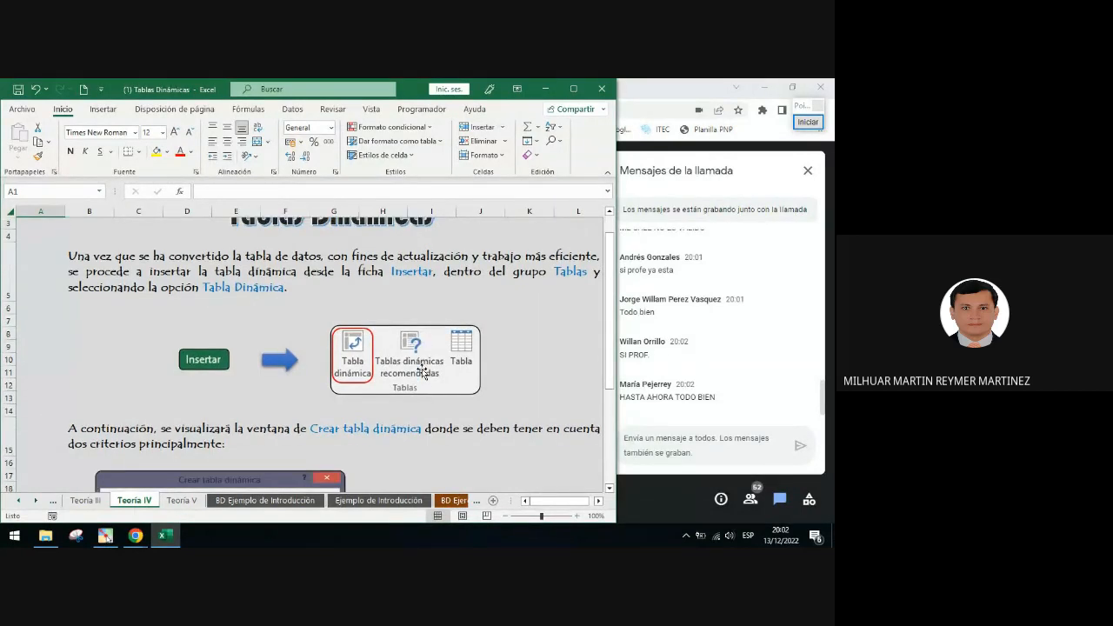
scroll(352, 342, down, 3)
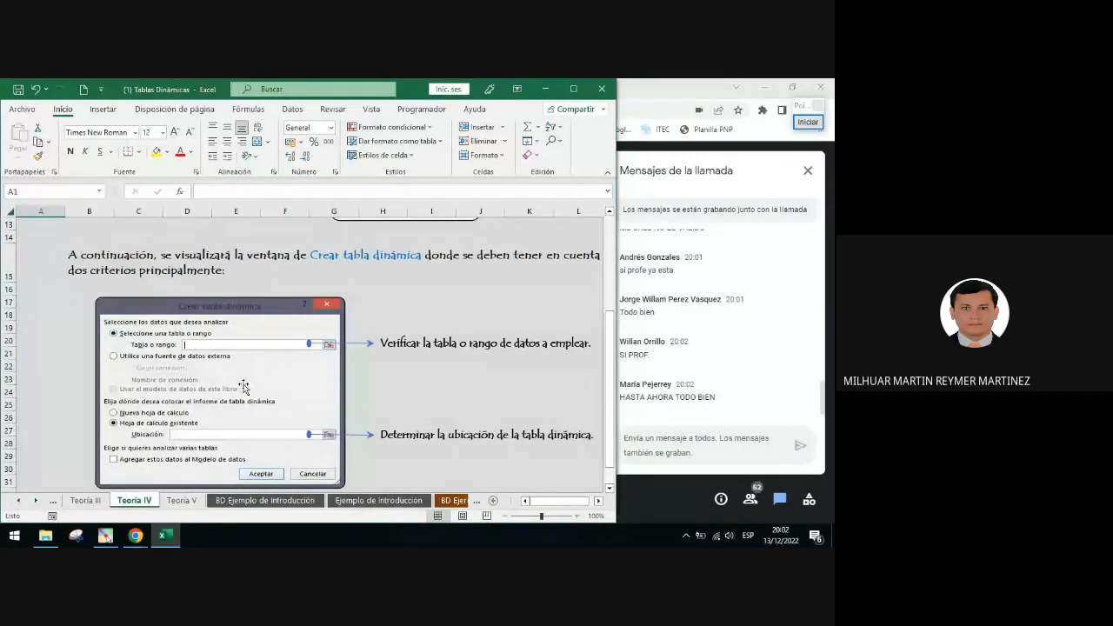
scroll(244, 387, down, 1)
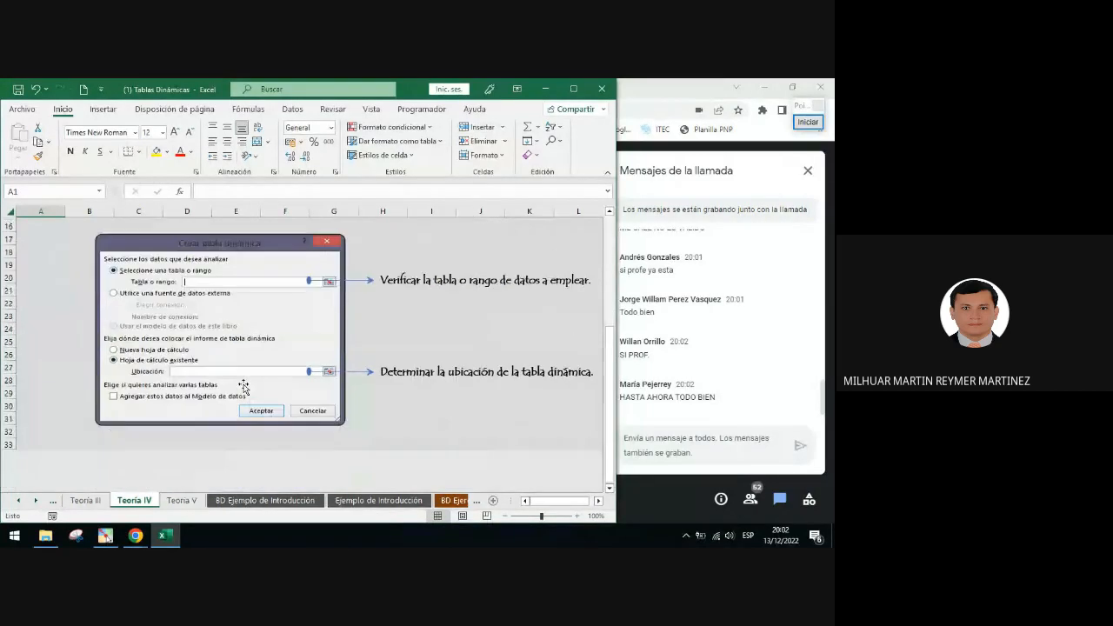
click(815, 124)
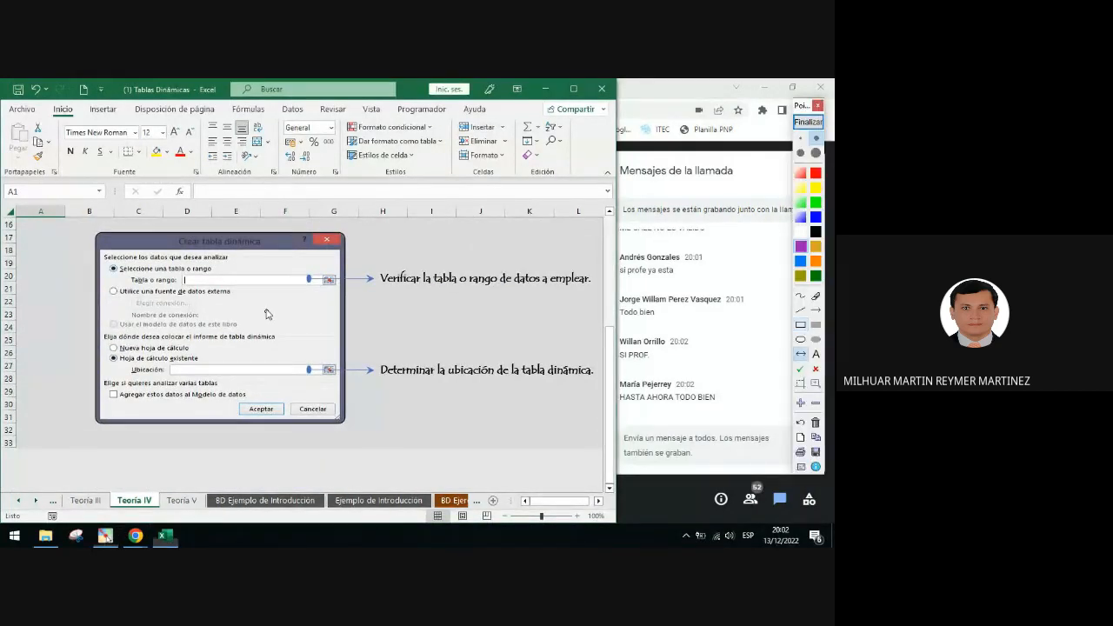
drag(216, 241, 217, 415)
click(808, 122)
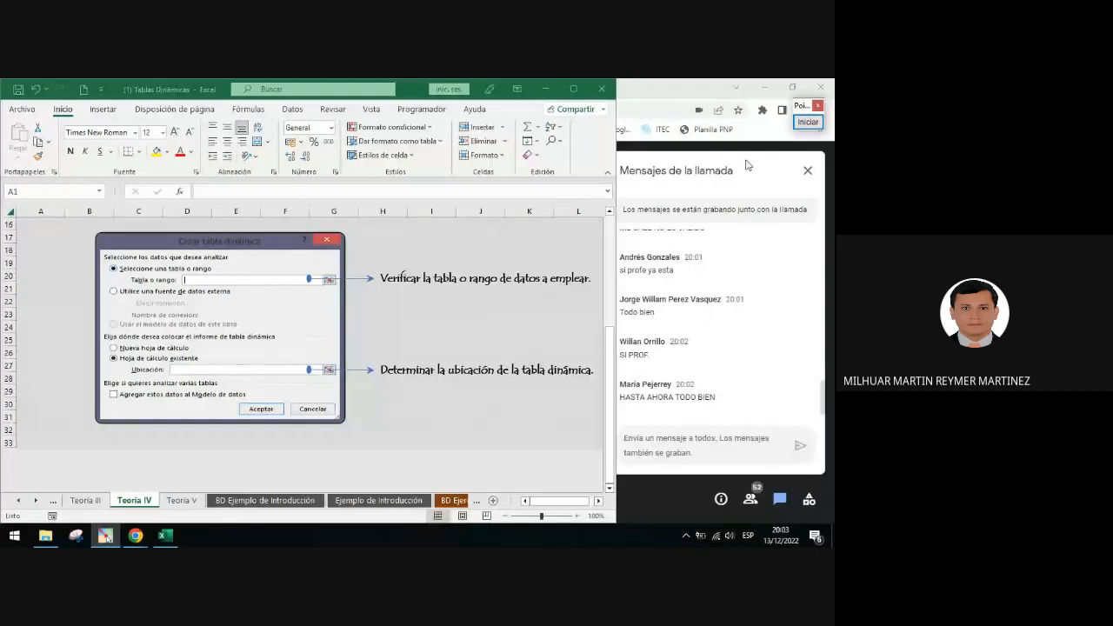
Frame the external data source option of the illustrated dialog with a purple rectangle, then clear it
click(808, 121)
click(800, 324)
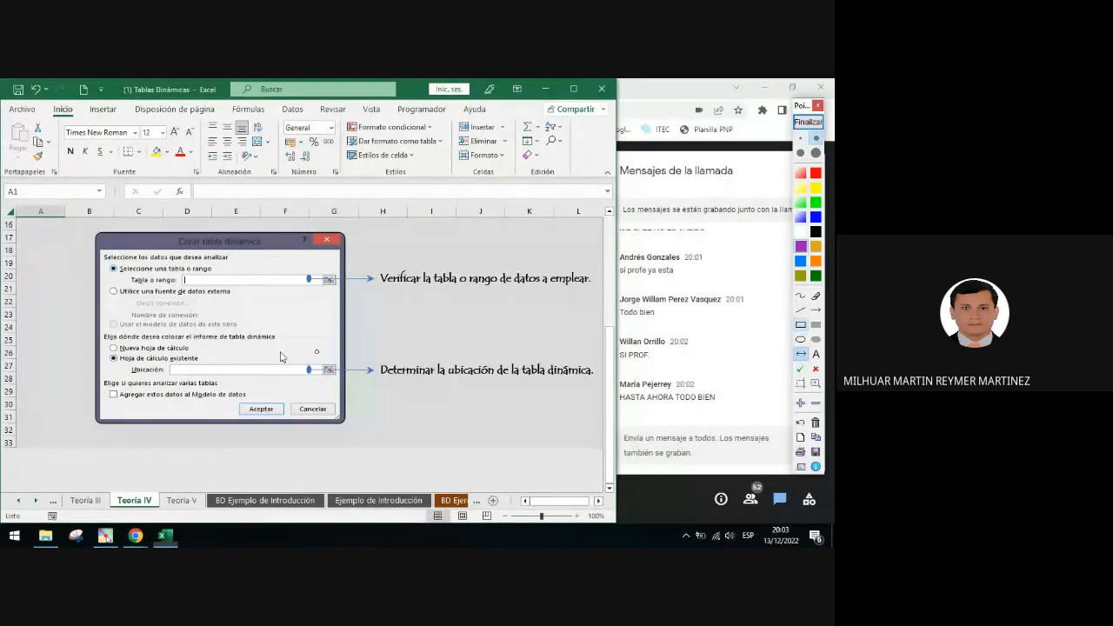
drag(108, 284, 240, 345)
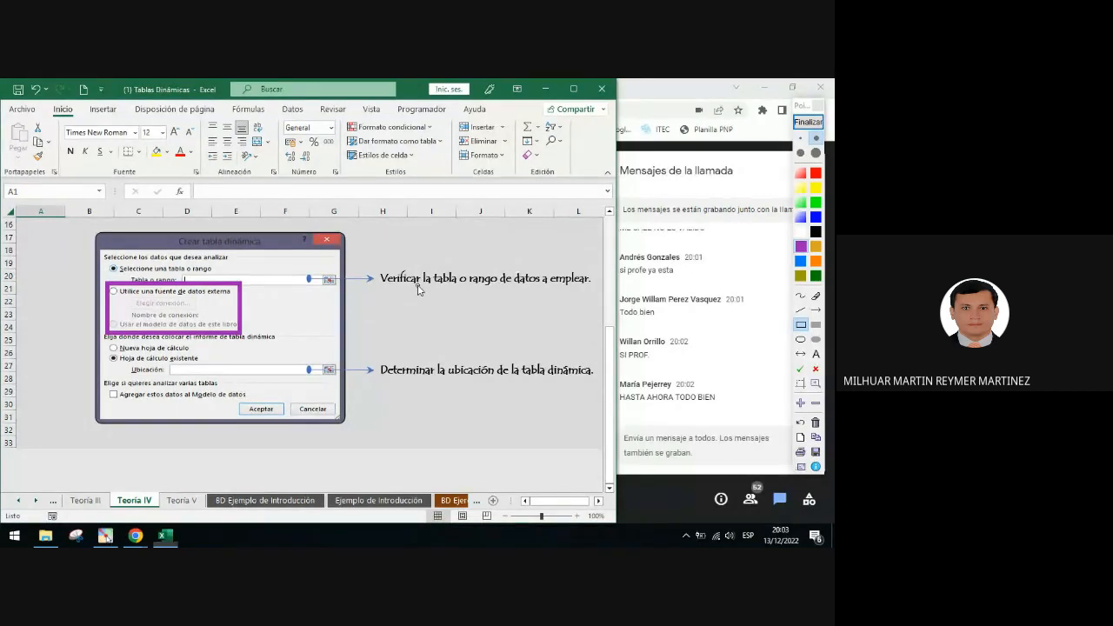
click(808, 122)
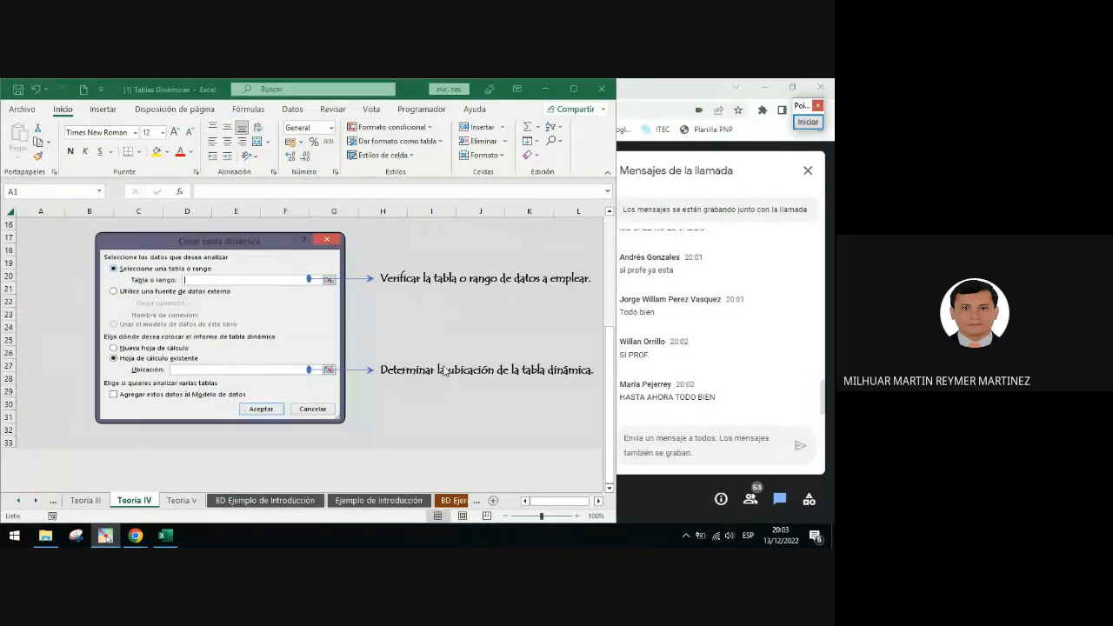
Open the Teoría V worksheet and scroll down to the illustrated PivotTable field panel
click(182, 501)
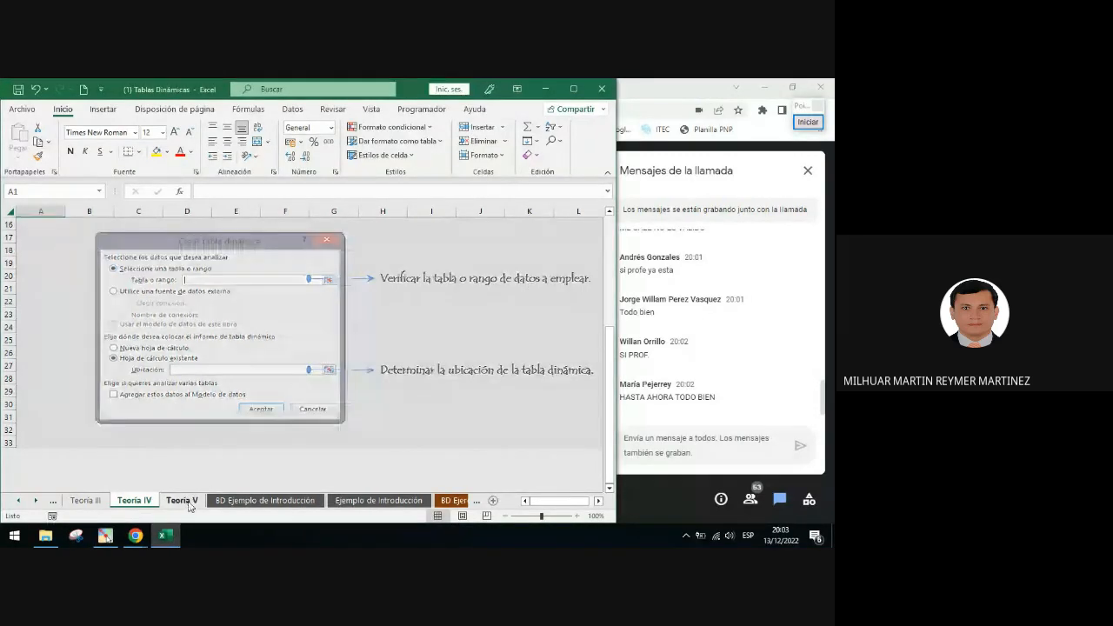
scroll(382, 376, down, 2)
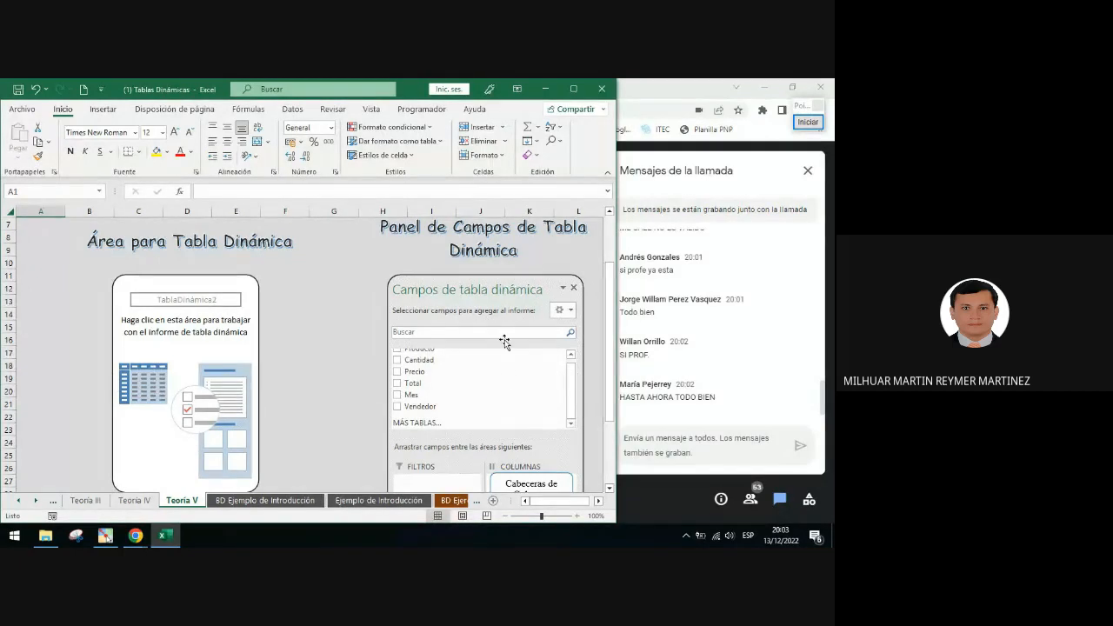
scroll(505, 341, down, 3)
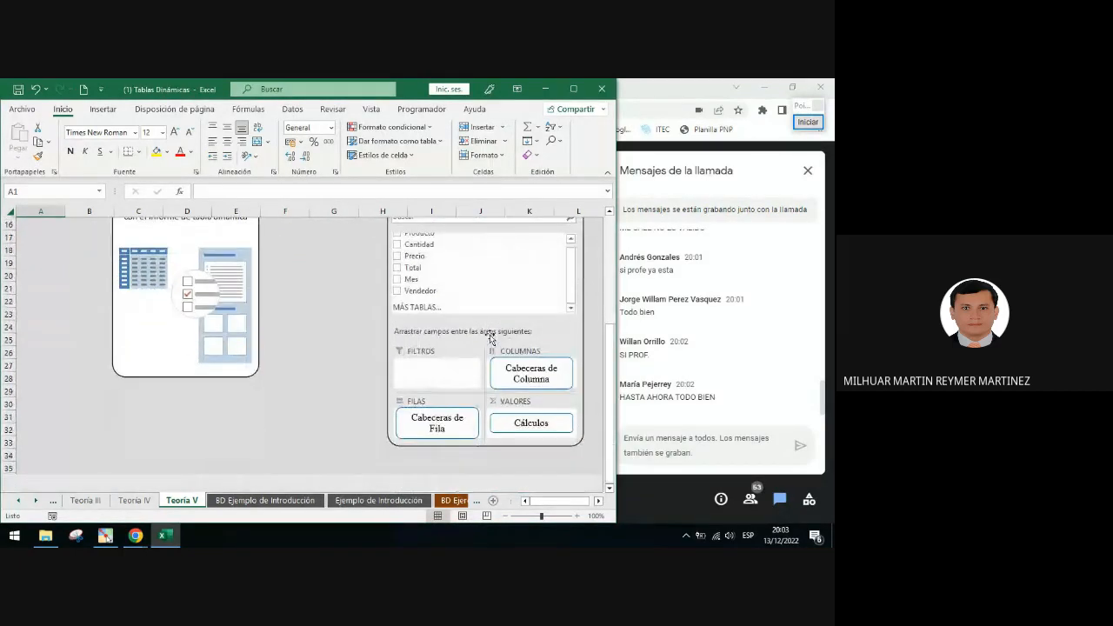
Circle the field list of the illustrated panel with a purple ellipse
click(808, 122)
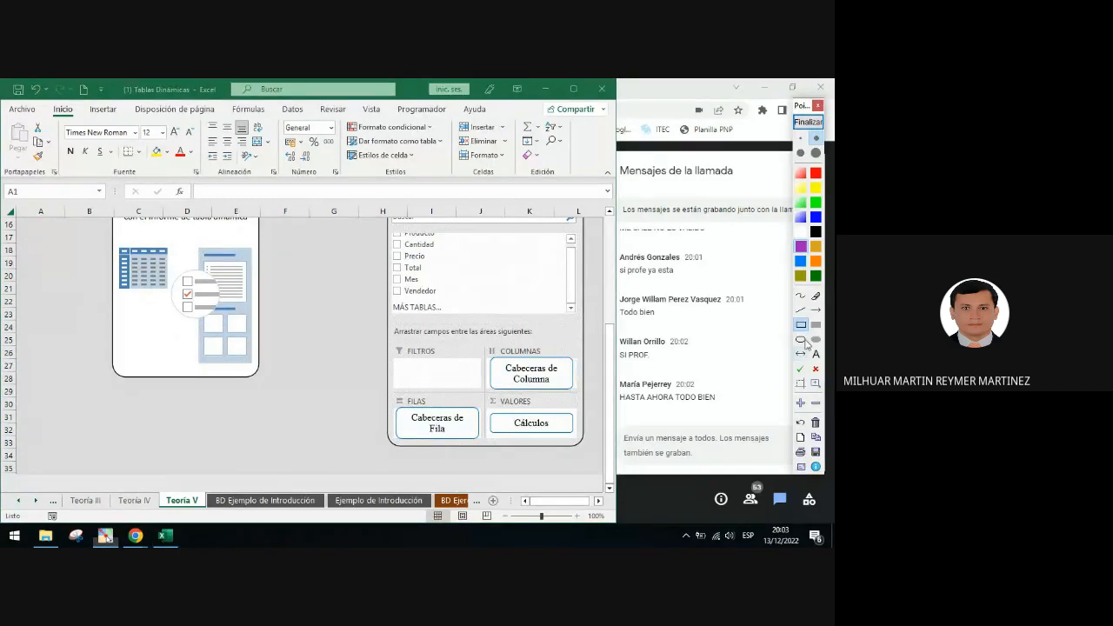
click(801, 340)
drag(385, 228, 448, 308)
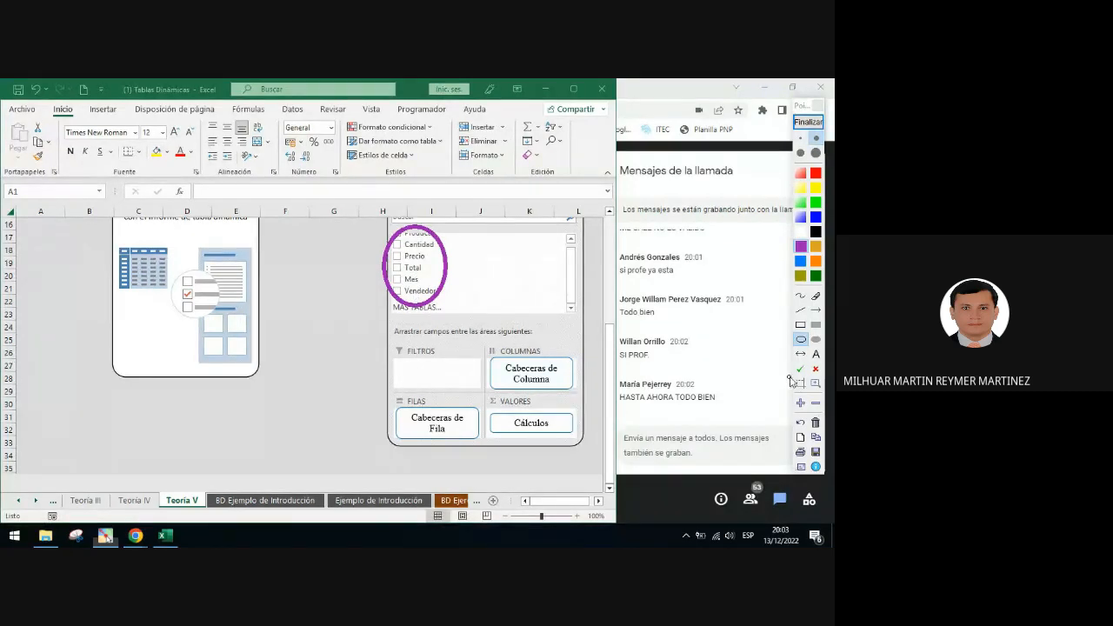
Place green check marks on the Filters, Columns, Rows and Values areas of the illustration
click(801, 368)
click(450, 343)
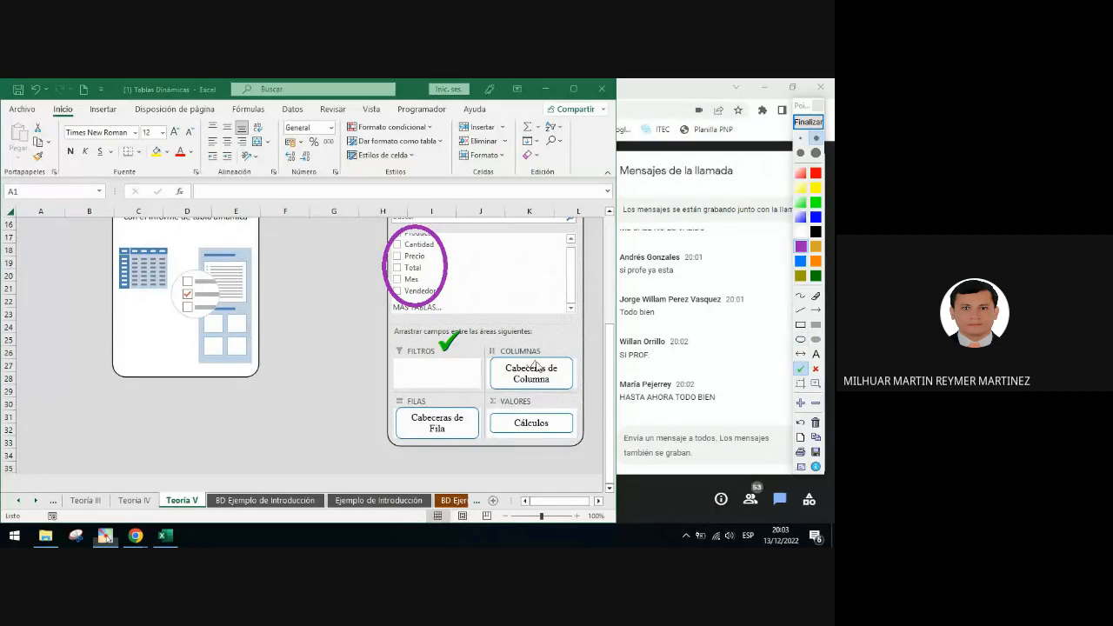
click(551, 345)
click(434, 397)
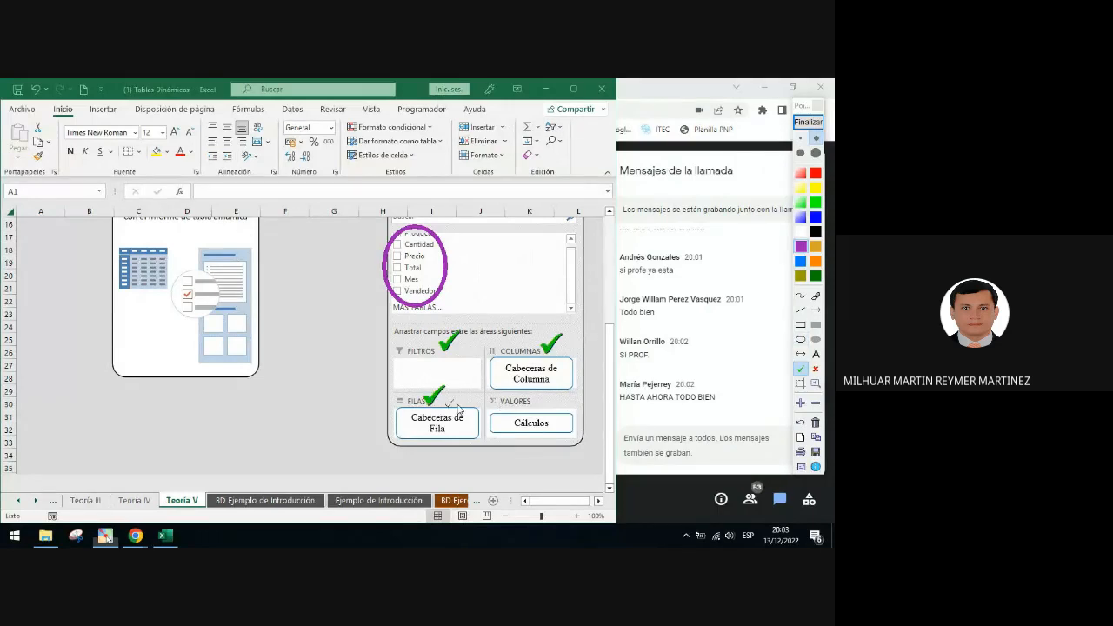
click(547, 397)
Cross out the empty Filters box with a red X
click(800, 311)
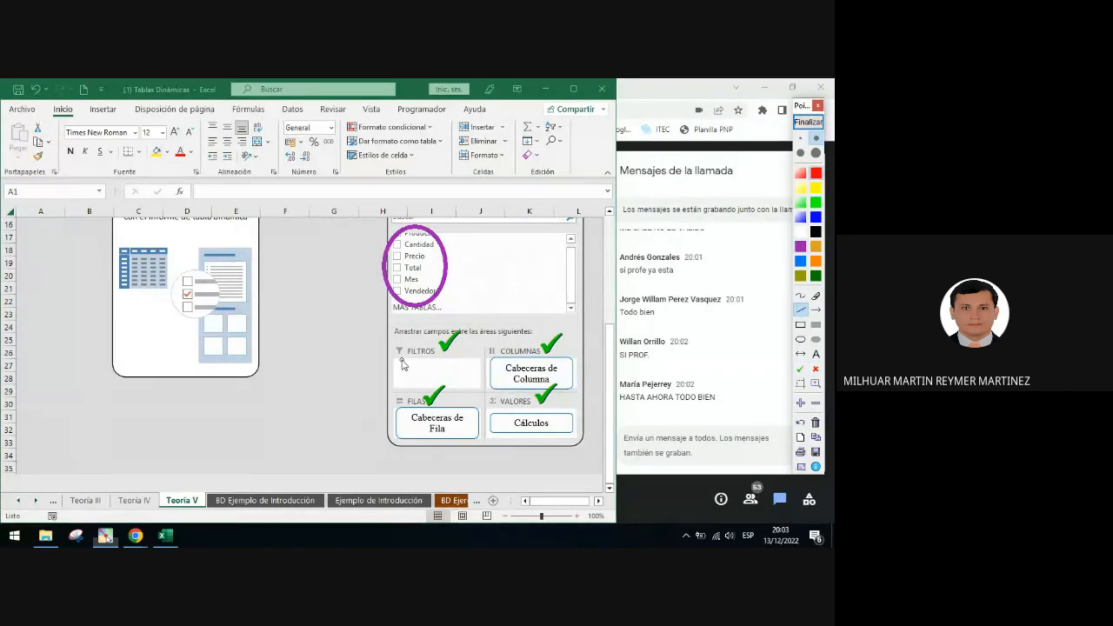
drag(402, 359, 479, 391)
drag(401, 388, 479, 359)
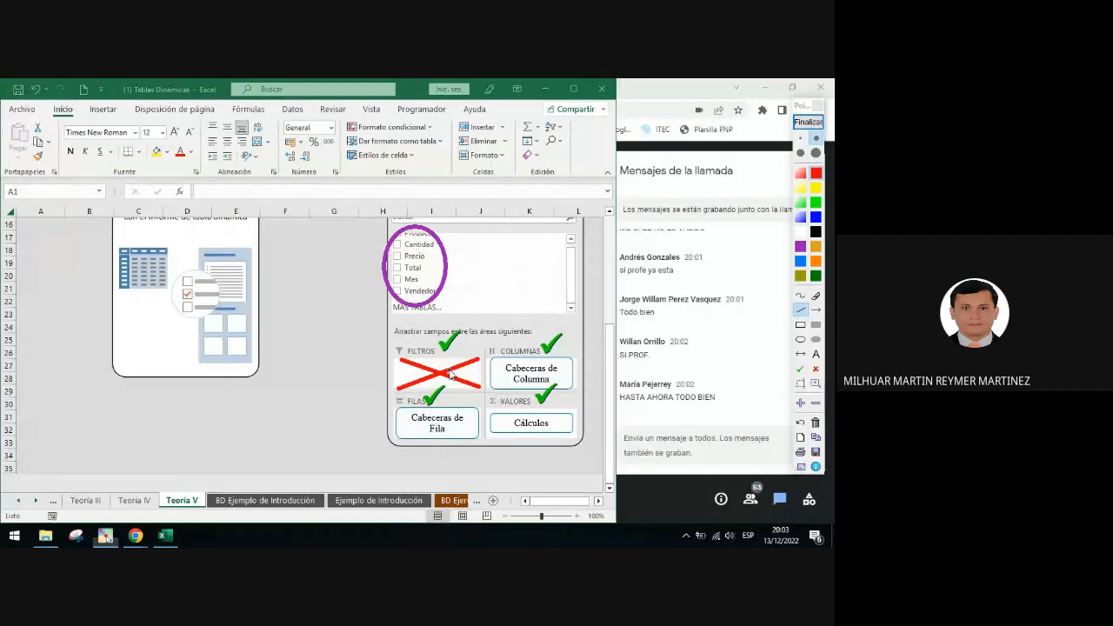
Close the annotation overlay, widen the Excel window and switch to the Ejemplo de Introducción worksheet
click(808, 122)
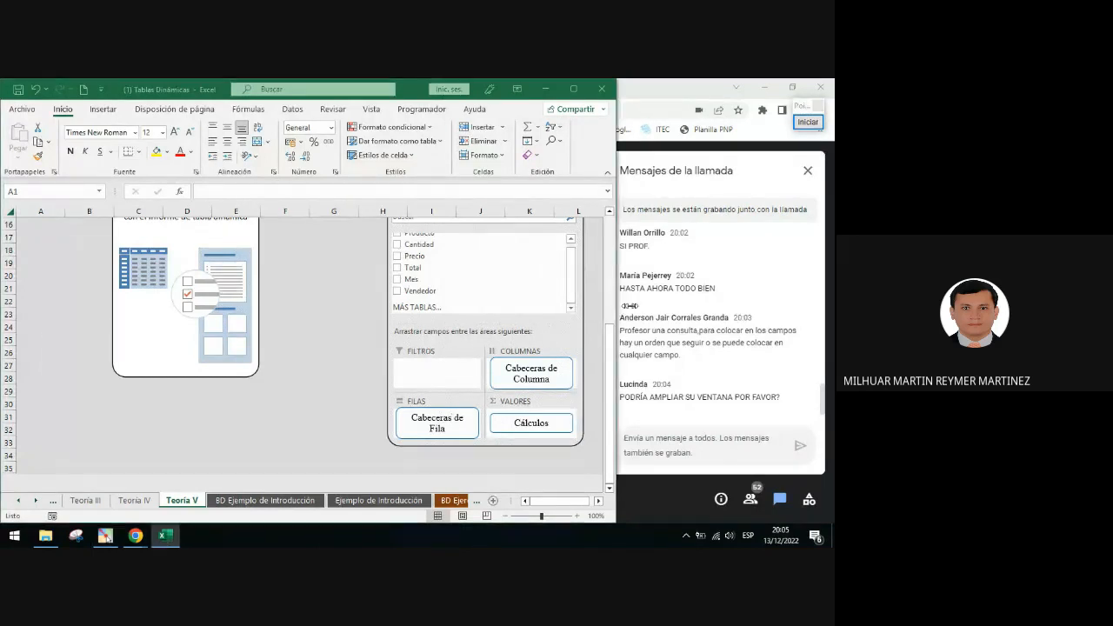
drag(615, 307, 662, 307)
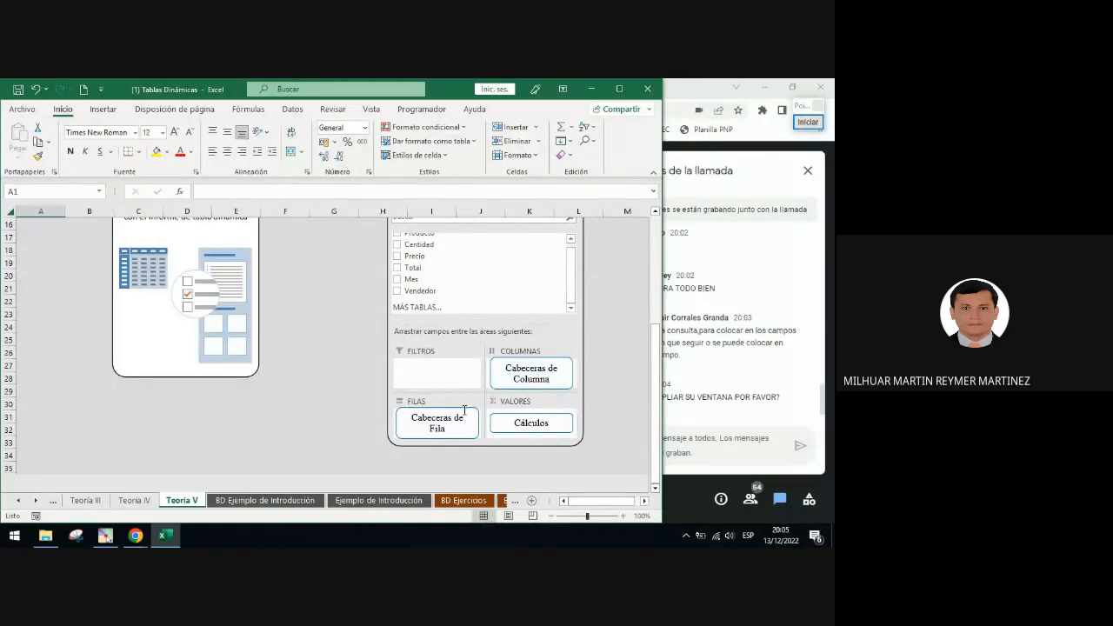
click(383, 501)
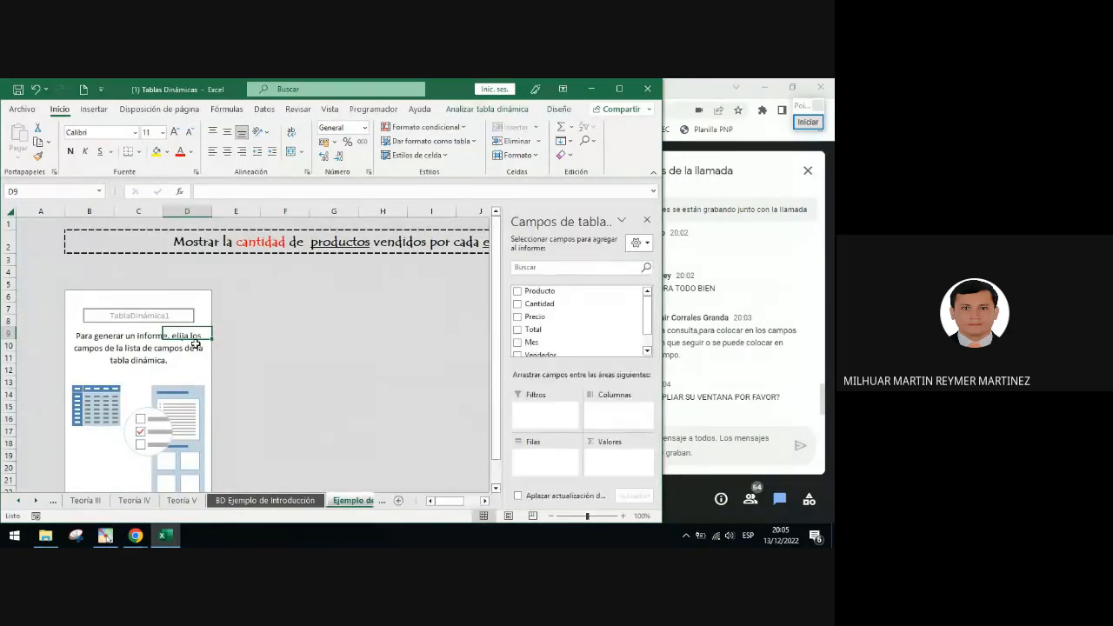
Select the PivotTable to display its field list, widen the field list pane, then deselect the PivotTable
click(180, 305)
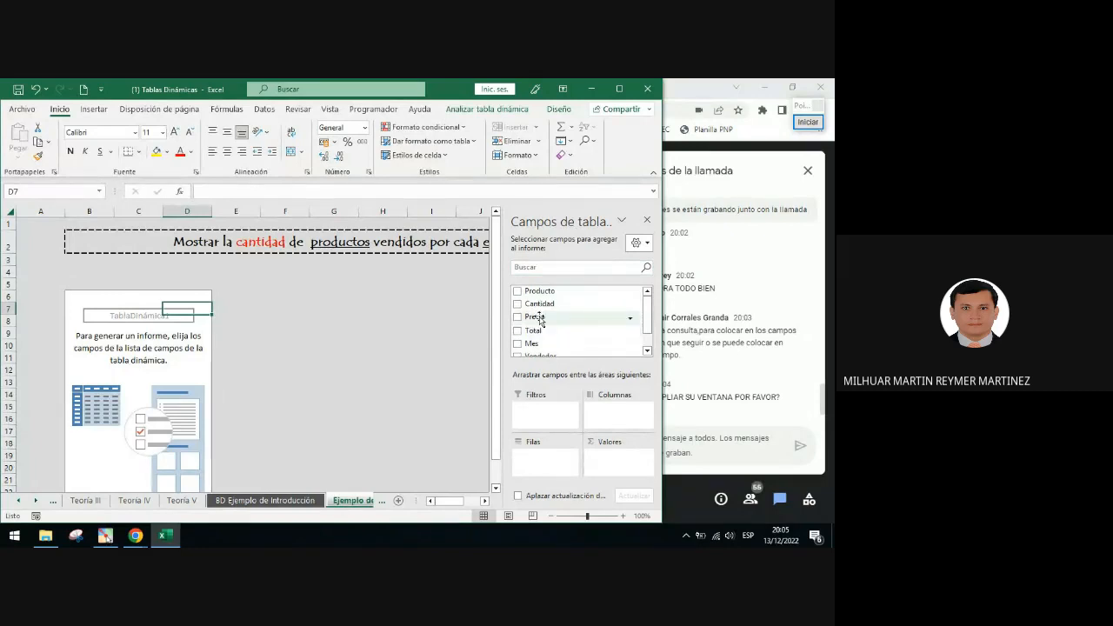
drag(506, 307, 460, 312)
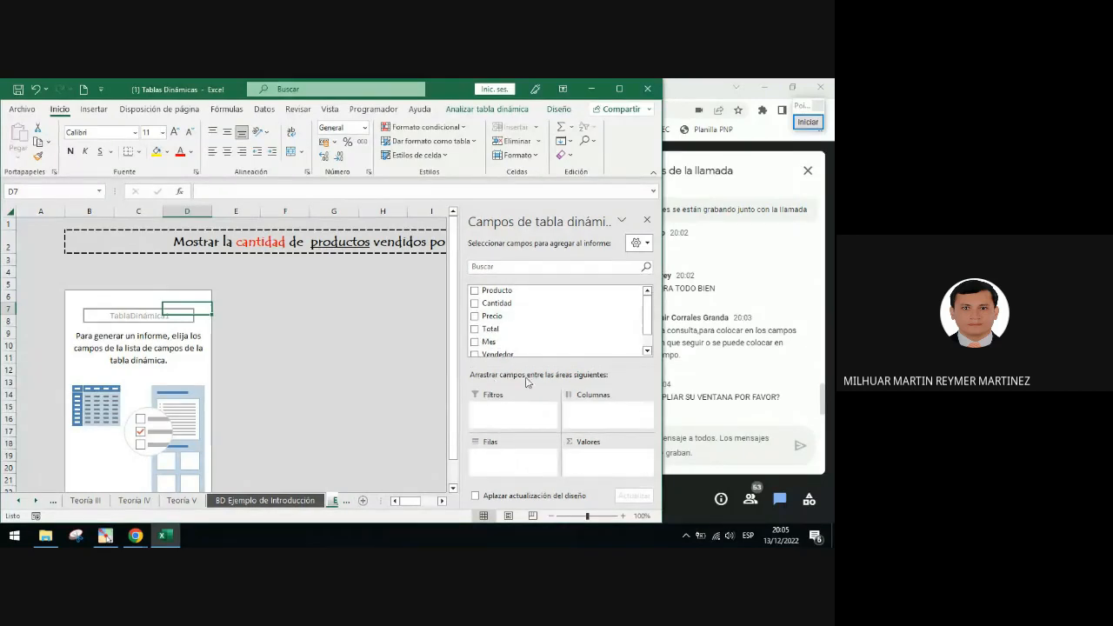
click(356, 281)
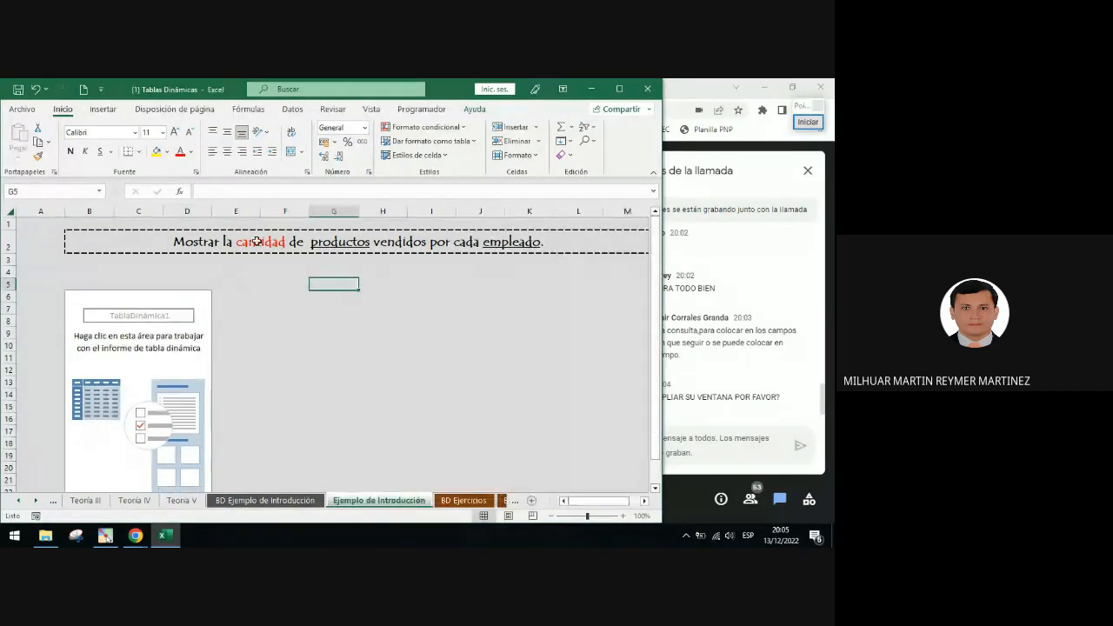
click(808, 122)
click(816, 382)
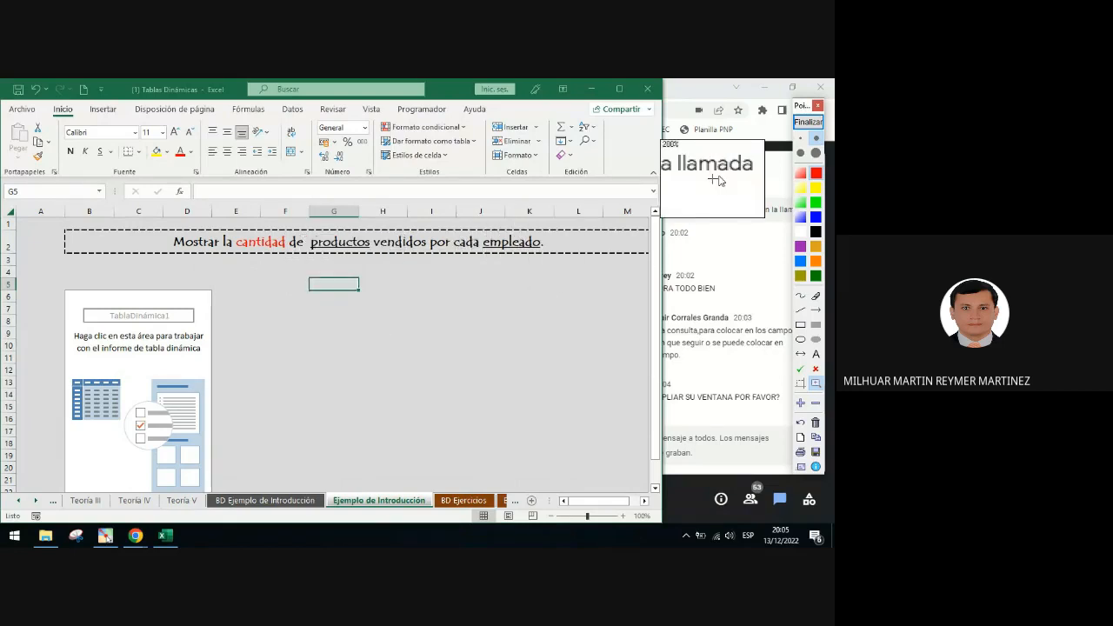
click(808, 122)
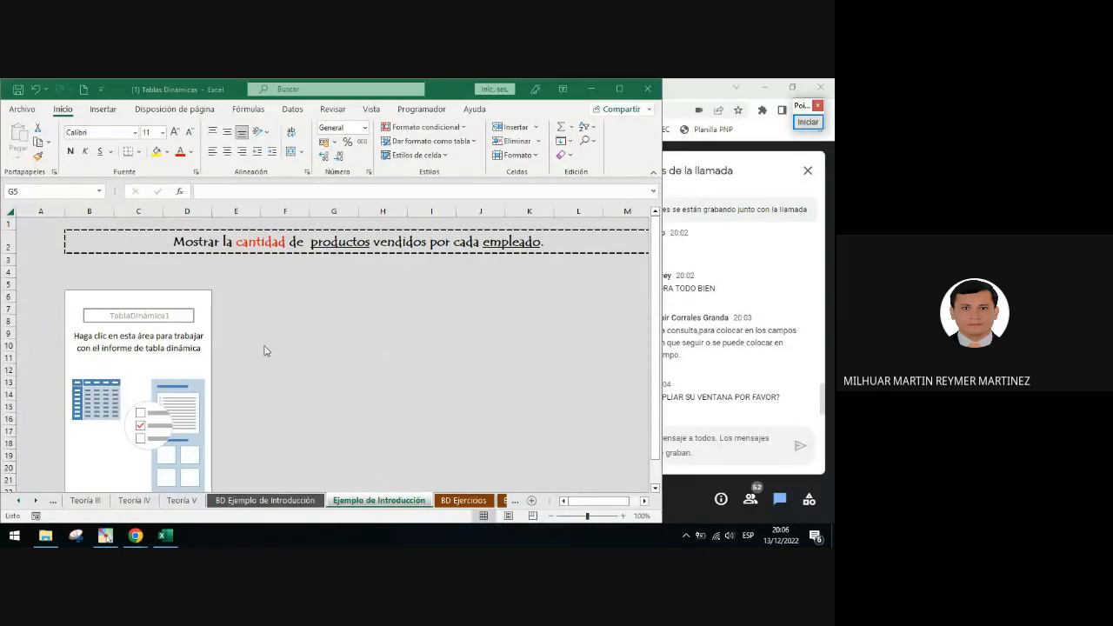
Select cells inside and outside the PivotTable to show how its field list appears and disappears
click(149, 306)
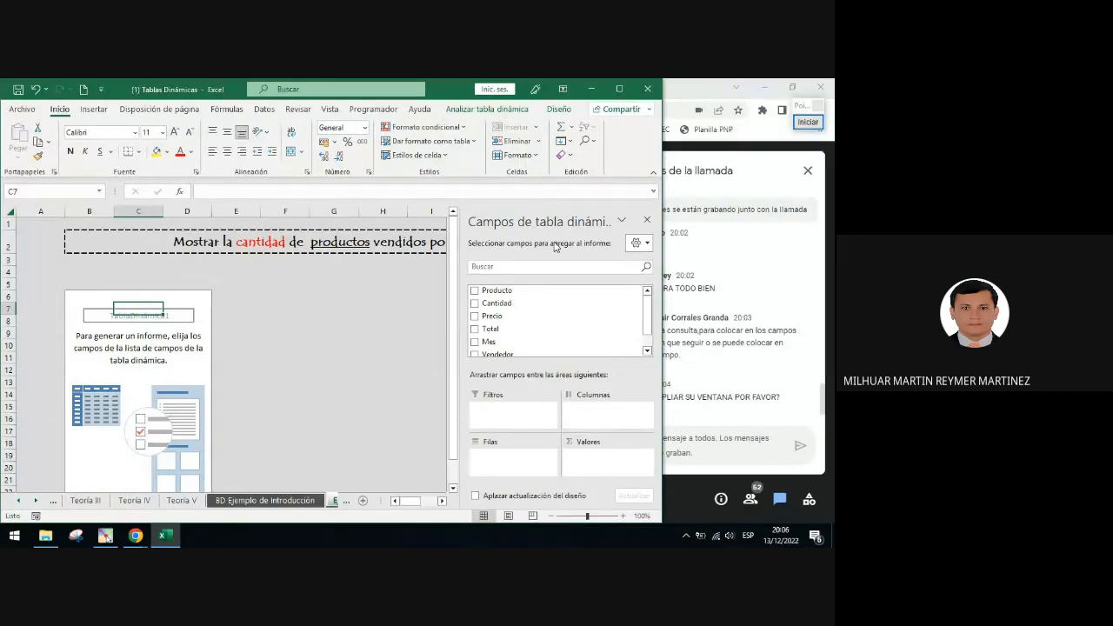
click(308, 353)
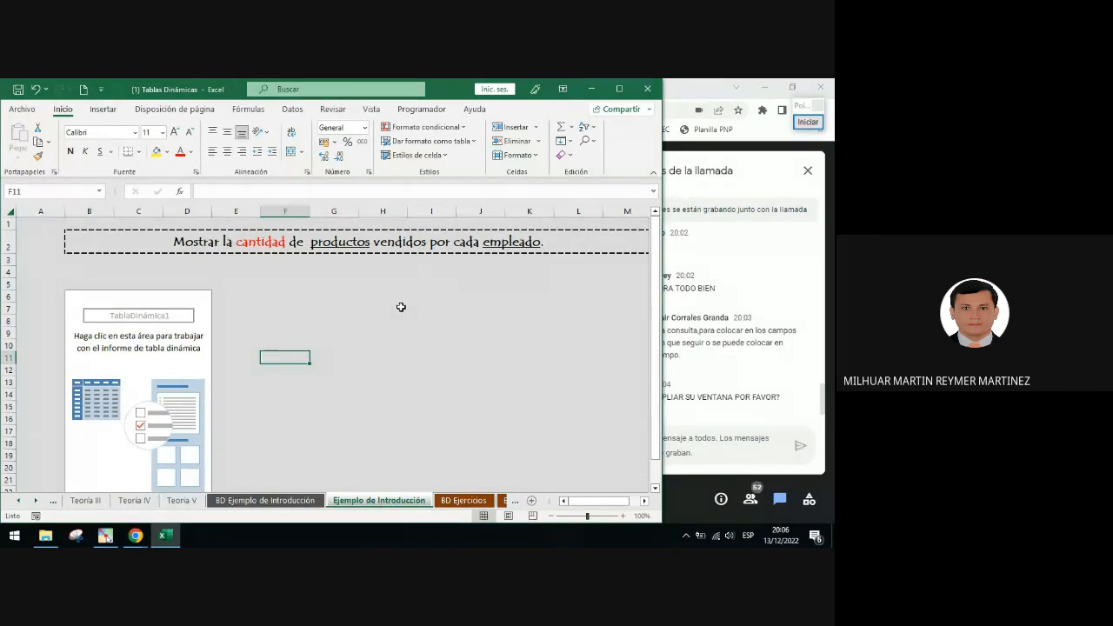
click(177, 319)
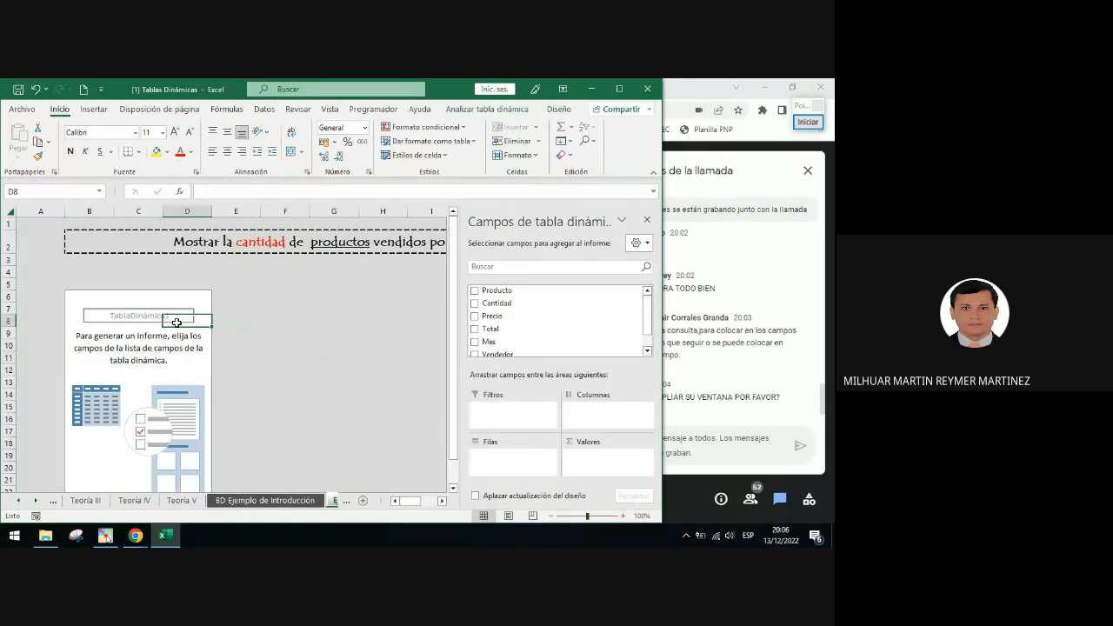
click(386, 320)
click(175, 332)
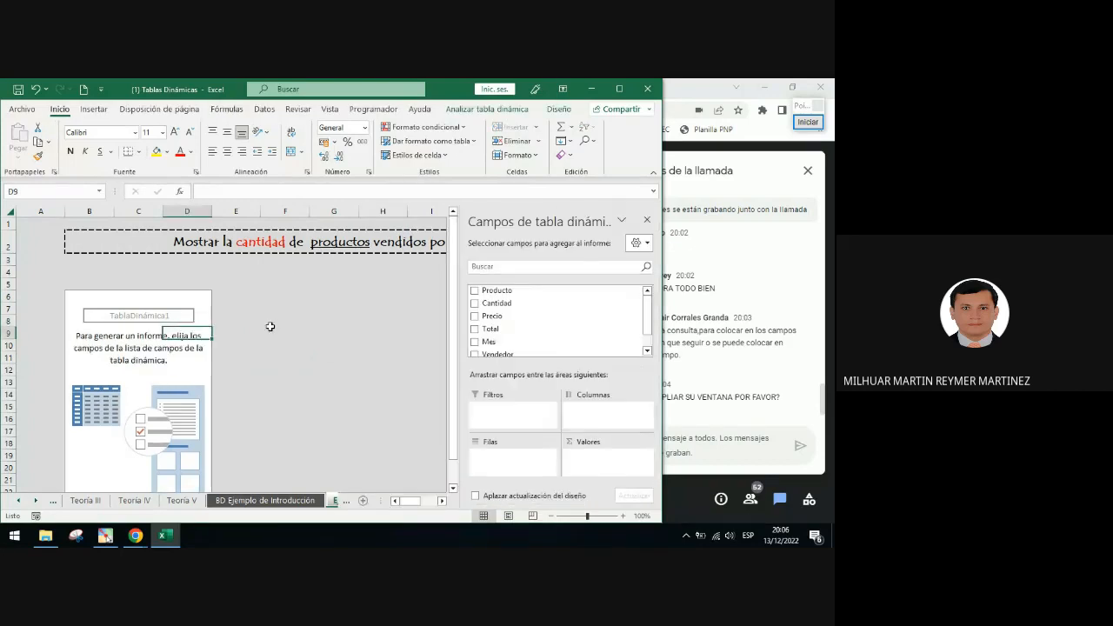
click(287, 330)
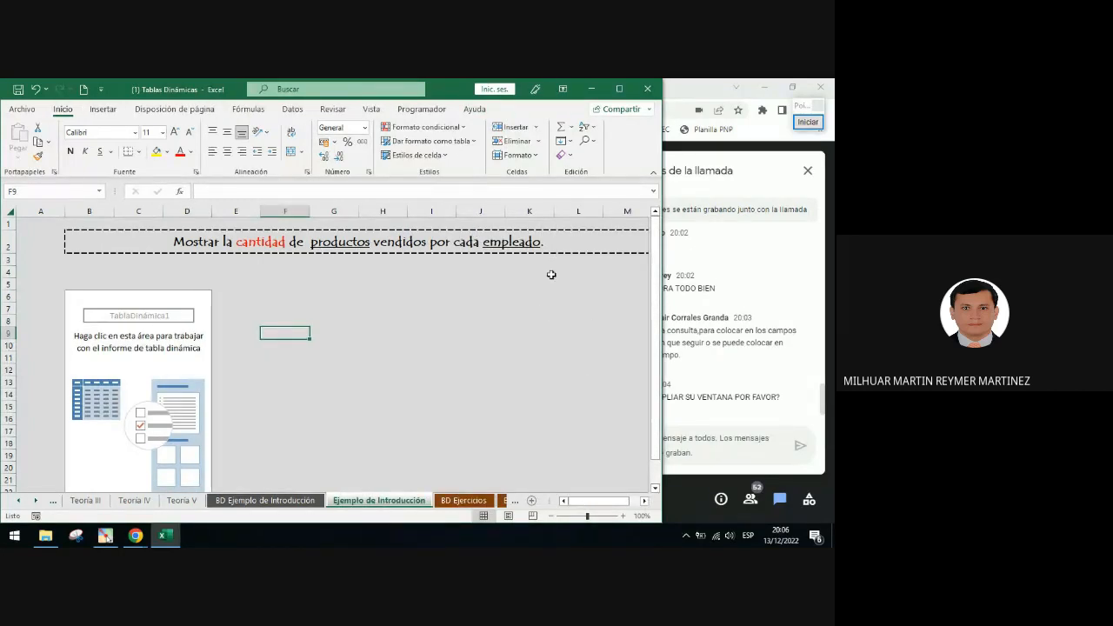
click(185, 318)
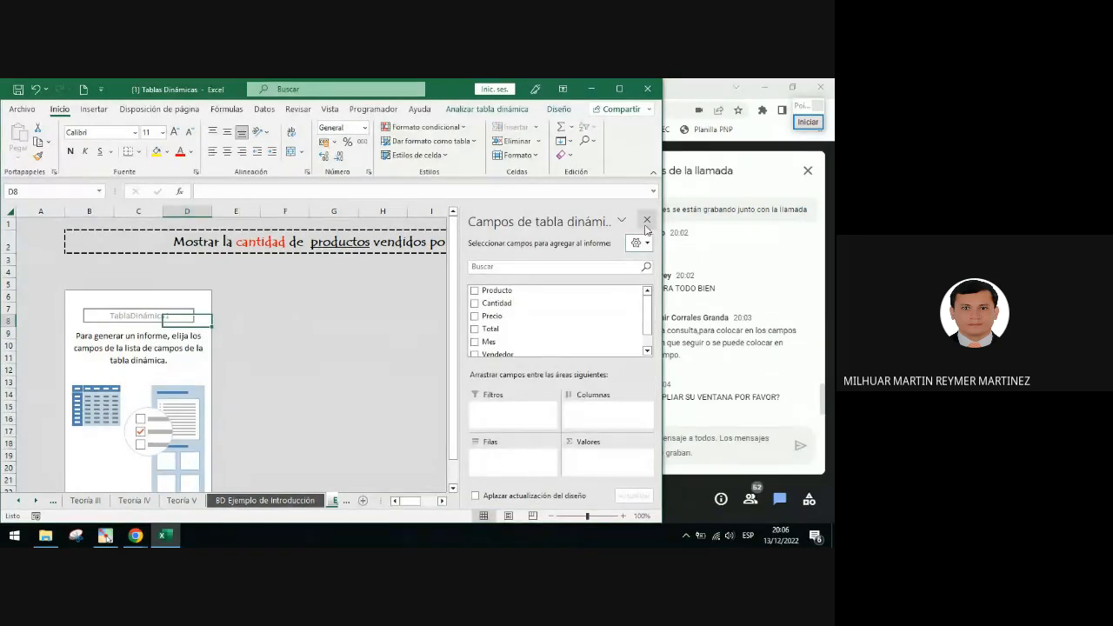
Close the PivotTable field list and reopen it with Mostrar lista de campos from the PivotTable's context menu
click(648, 222)
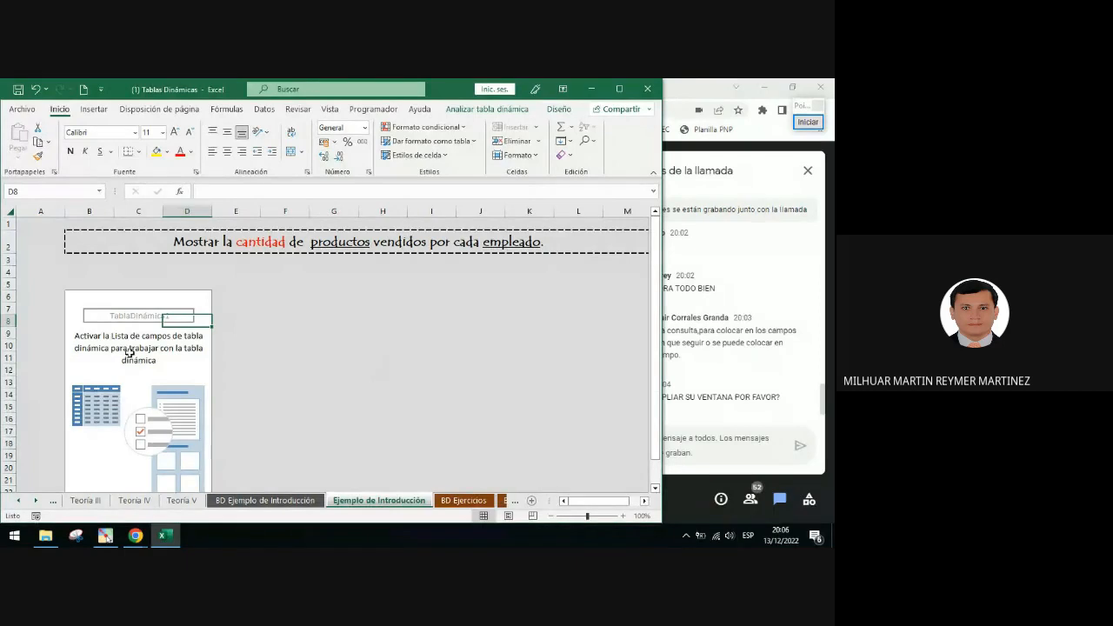
click(383, 335)
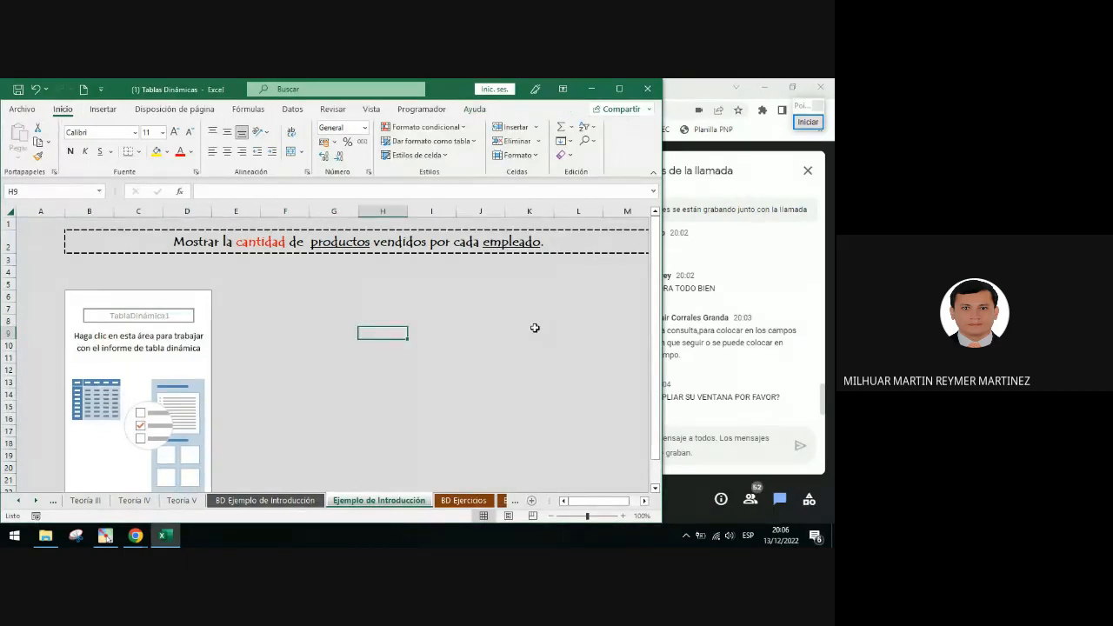
click(148, 346)
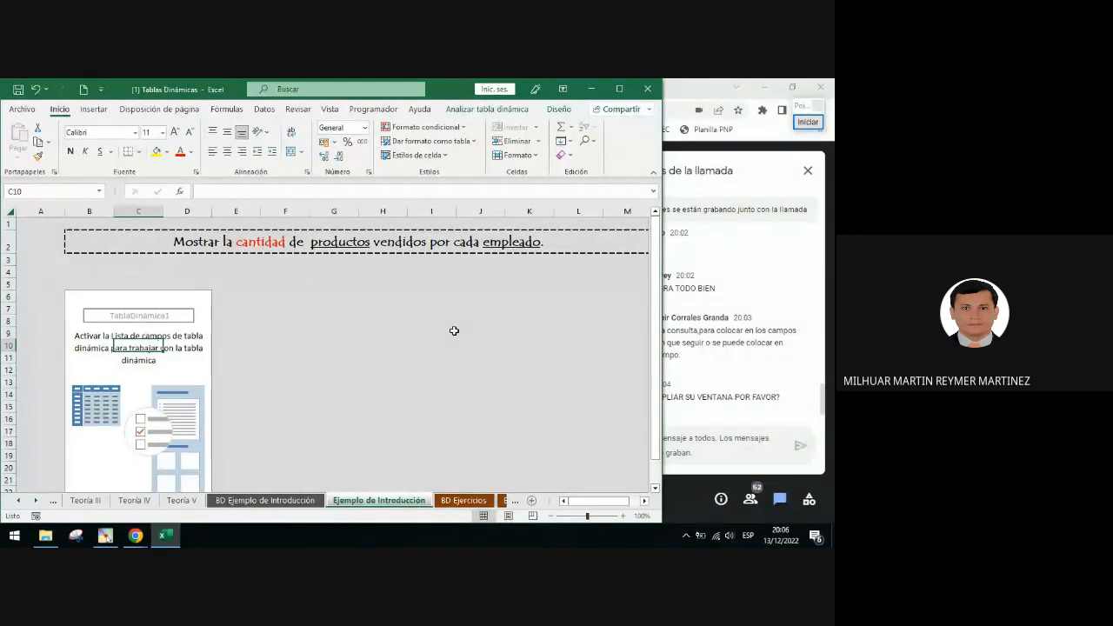
click(189, 344)
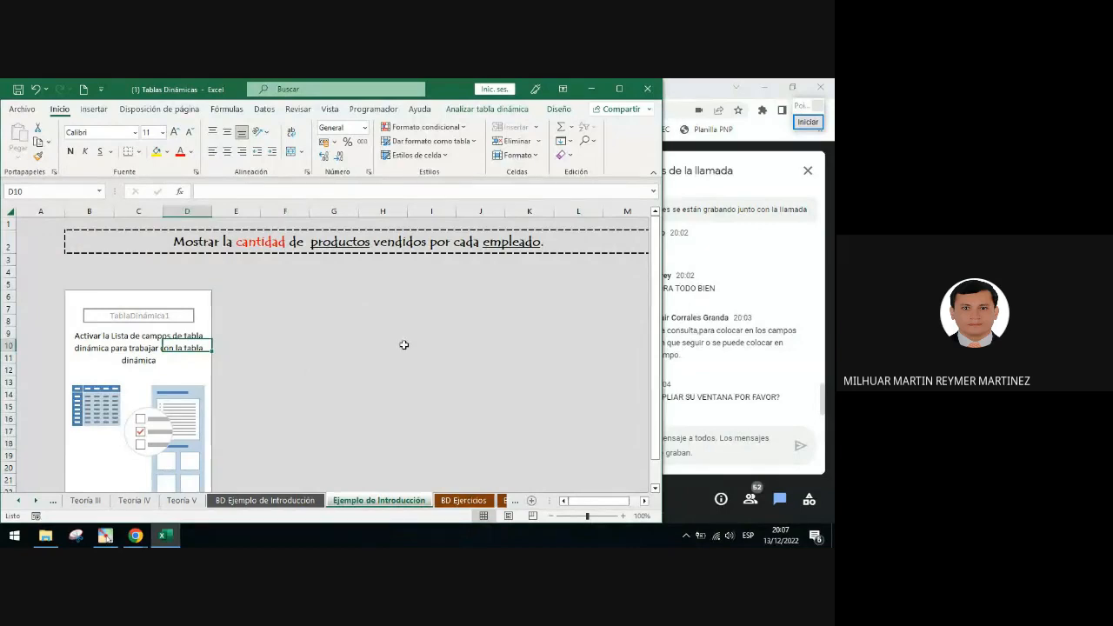
right_click(141, 359)
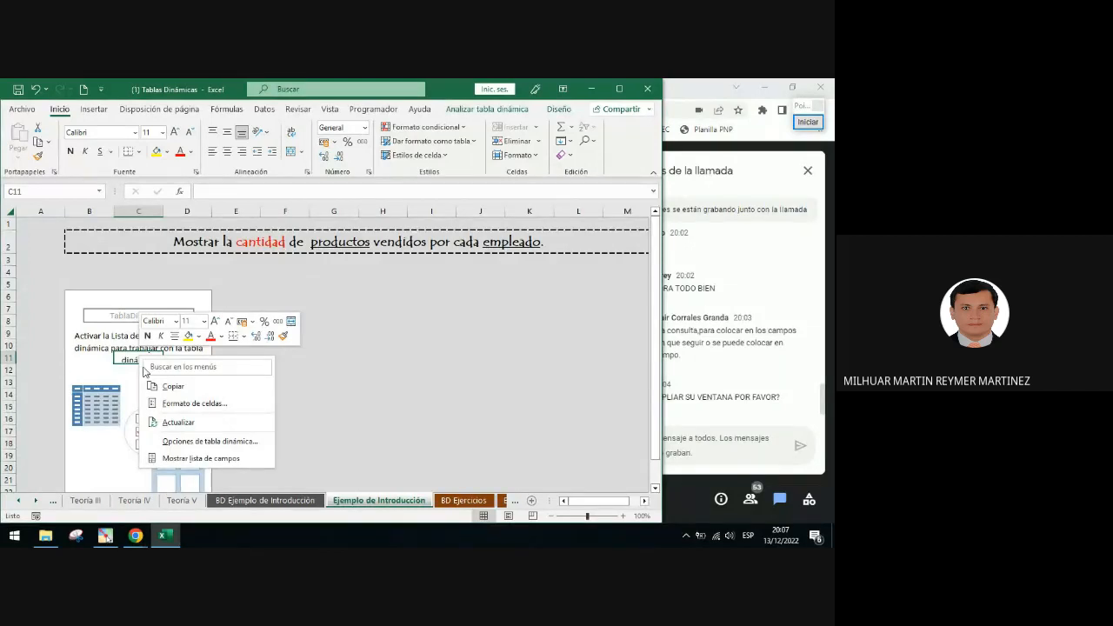
click(187, 459)
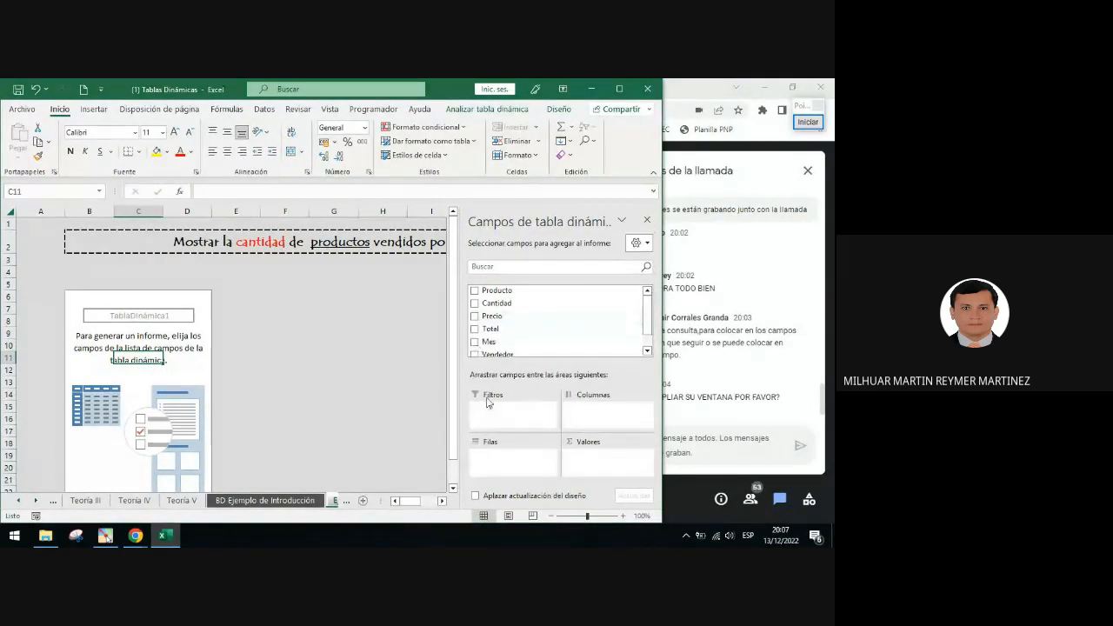
Deselect and reselect the PivotTable, close its field list, and show it again through the context menu
click(293, 317)
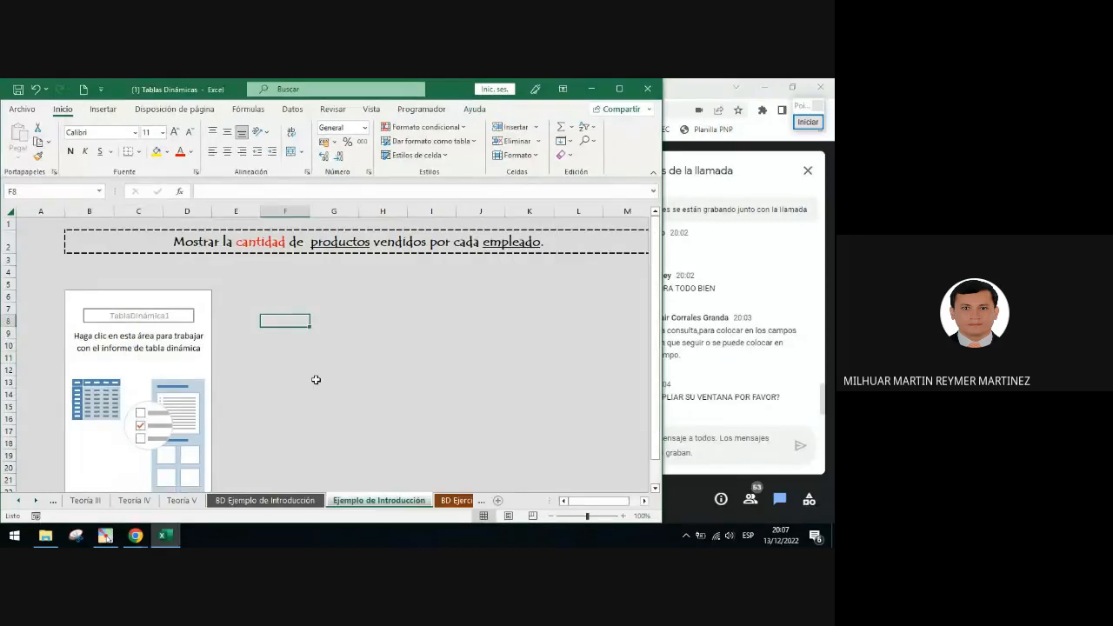
click(142, 344)
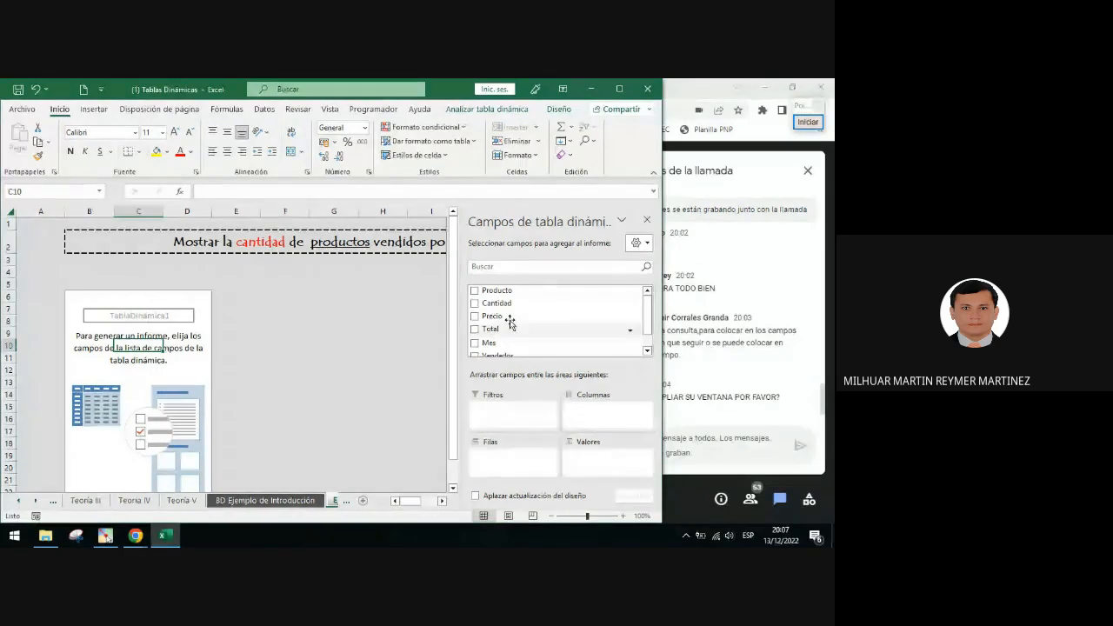
click(647, 219)
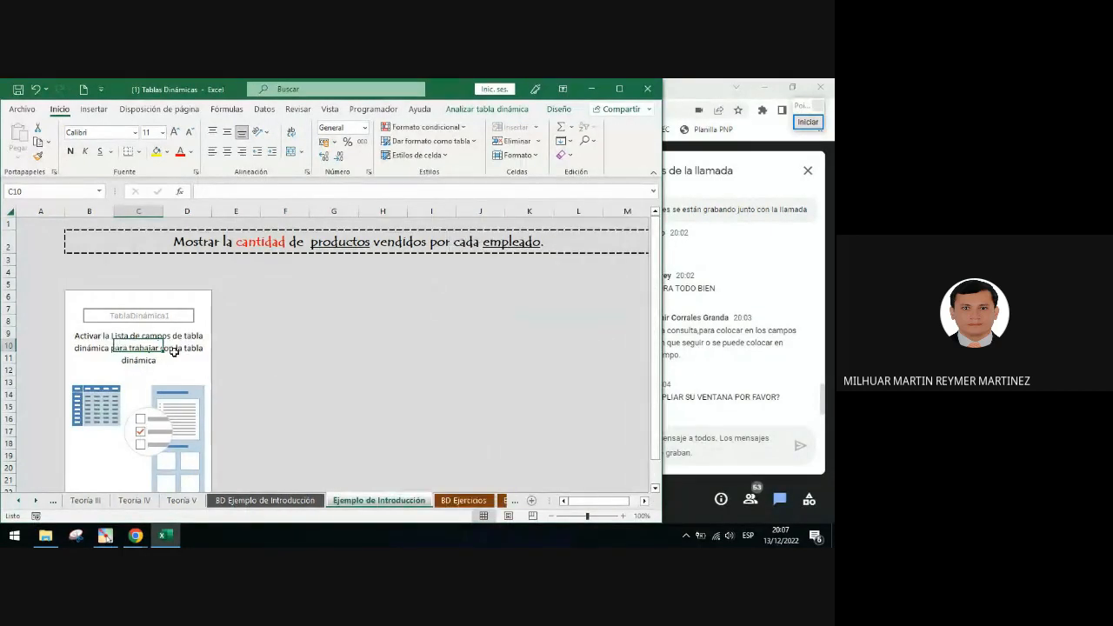
right_click(161, 372)
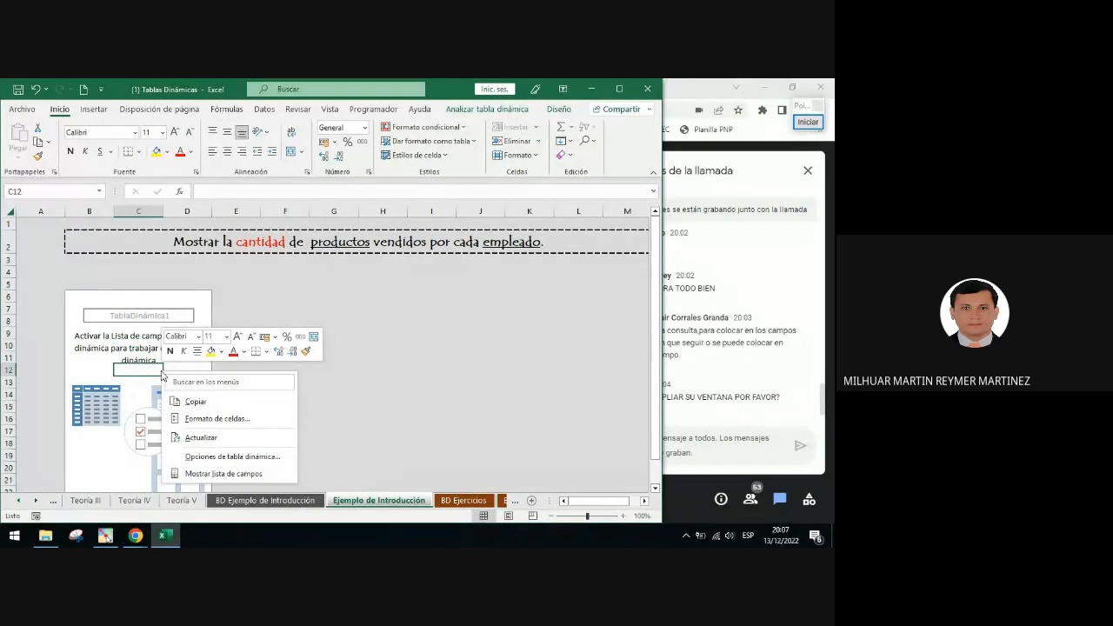
click(213, 473)
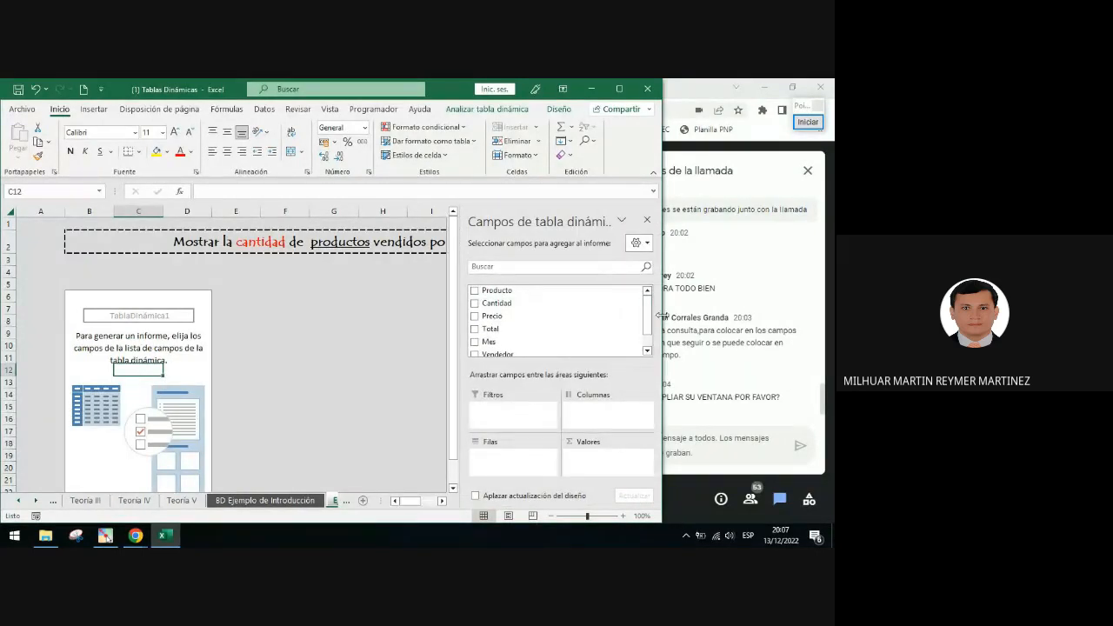
Resize the Excel window, maximizing it, snapping it to the left half and widening it again
drag(662, 318, 611, 318)
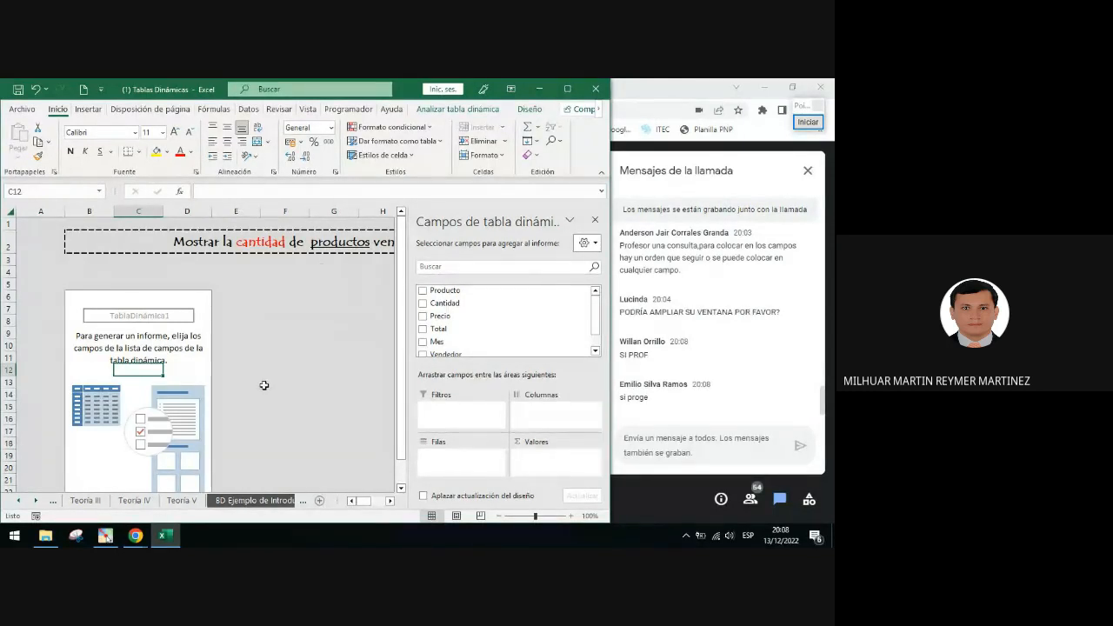
click(574, 91)
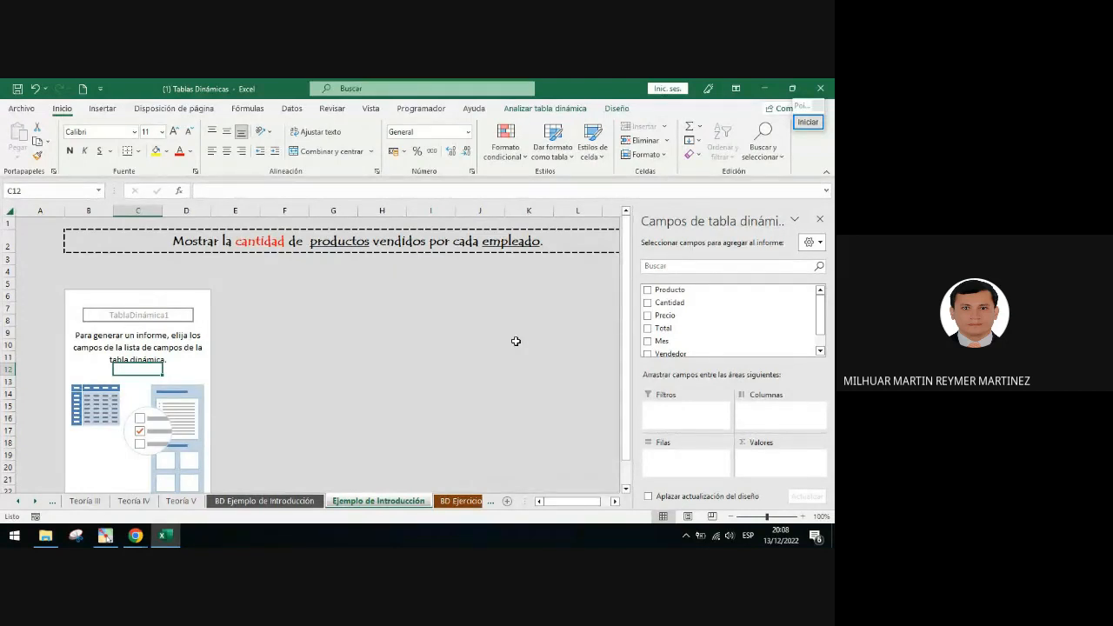
key(super+Left)
click(390, 338)
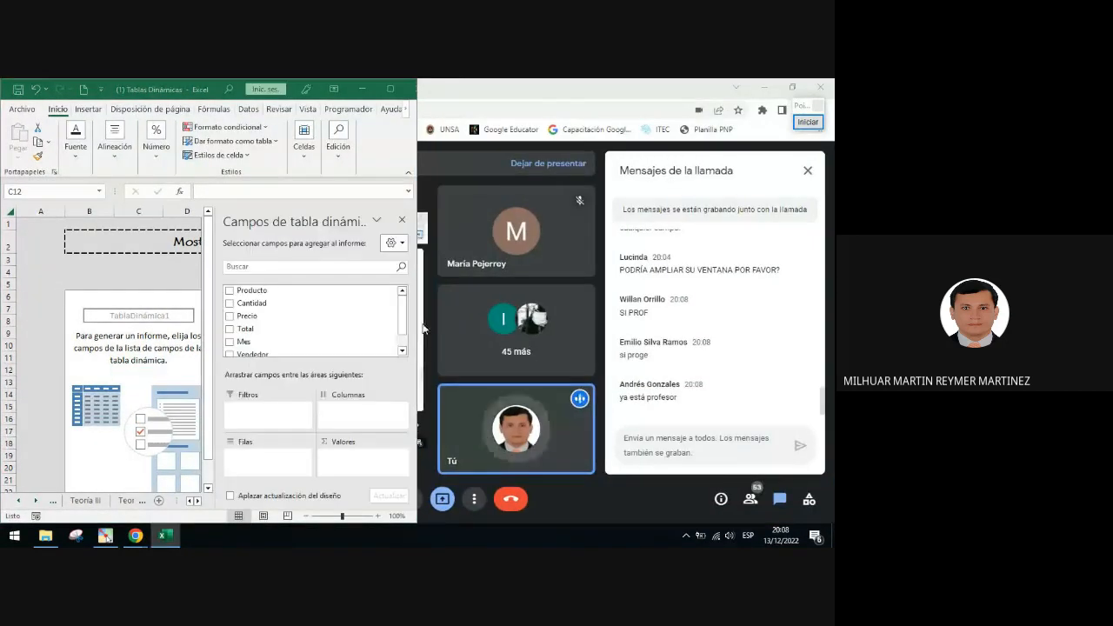
drag(424, 328, 614, 348)
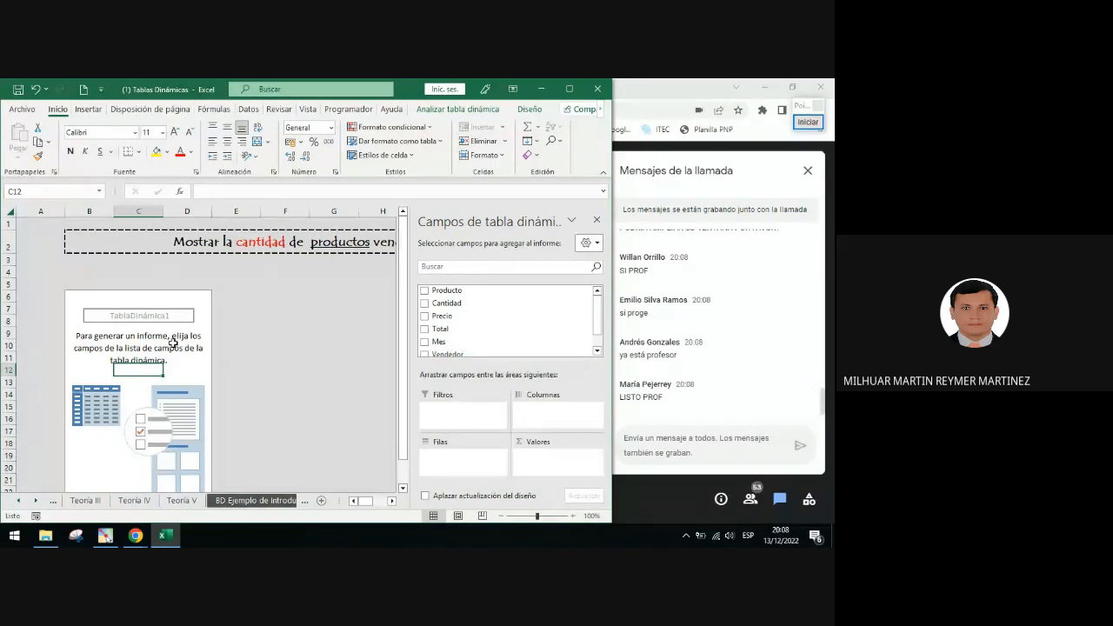
Close the PivotTable field list, dismiss the PivotTable context menu and select a cell inside the PivotTable
click(597, 220)
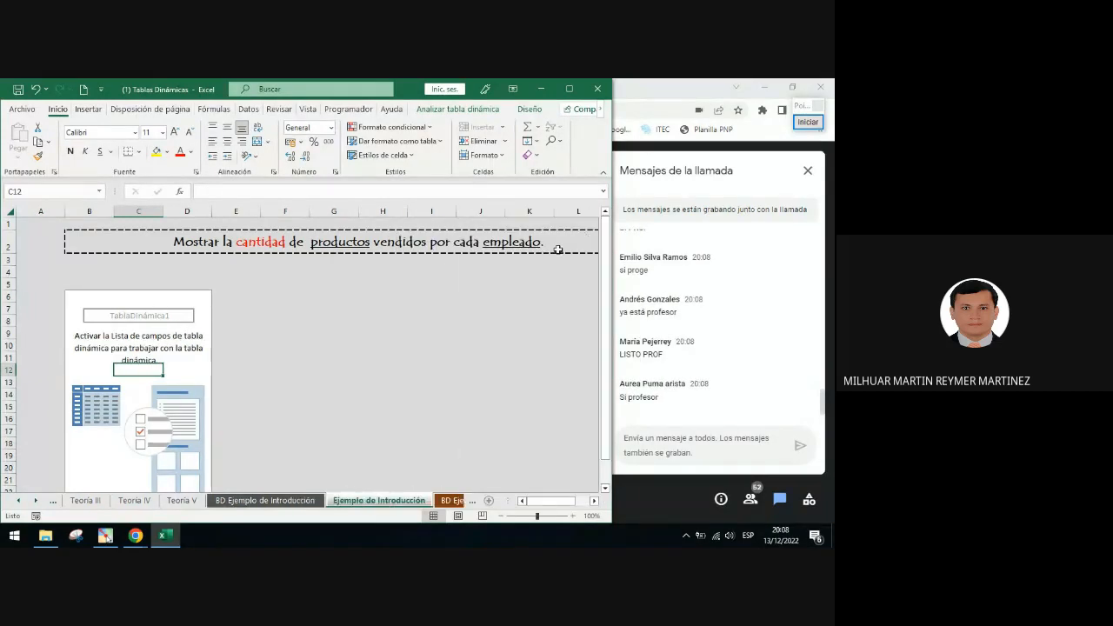
right_click(143, 345)
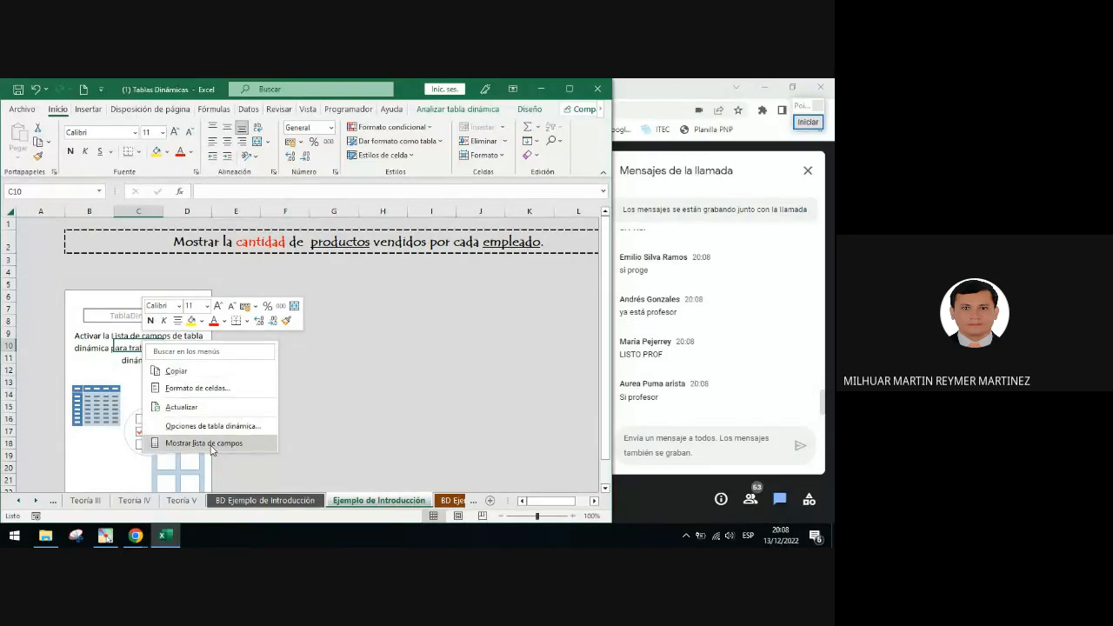
click(84, 332)
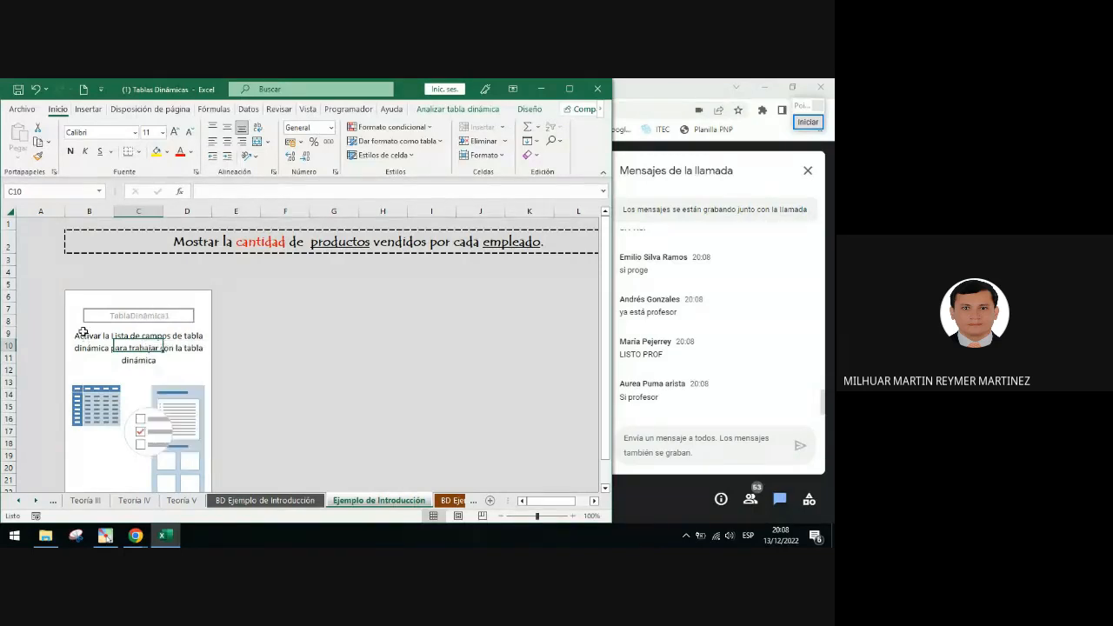
click(176, 358)
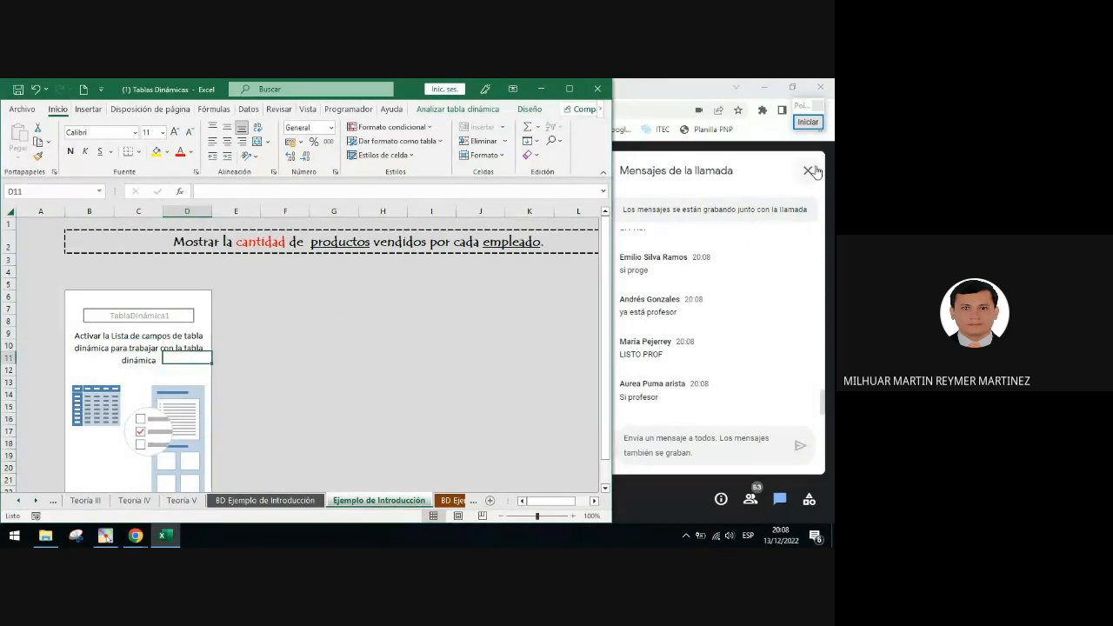
Draw red arrows from the PivotTable name to the Analizar tabla dinámica and Diseño ribbon tabs
click(808, 122)
click(816, 311)
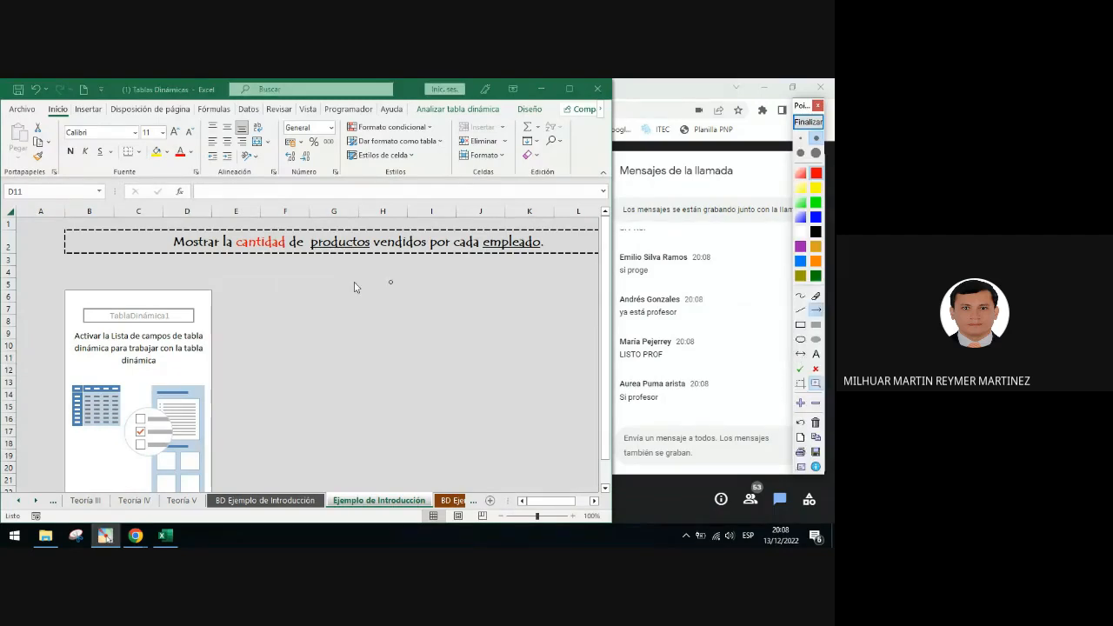
mouse_move(168, 311)
mouse_down()
mouse_move(265, 317)
mouse_move(376, 294)
mouse_move(321, 235)
mouse_move(426, 114)
mouse_up()
mouse_move(170, 311)
mouse_down()
mouse_move(478, 174)
mouse_move(532, 114)
mouse_up()
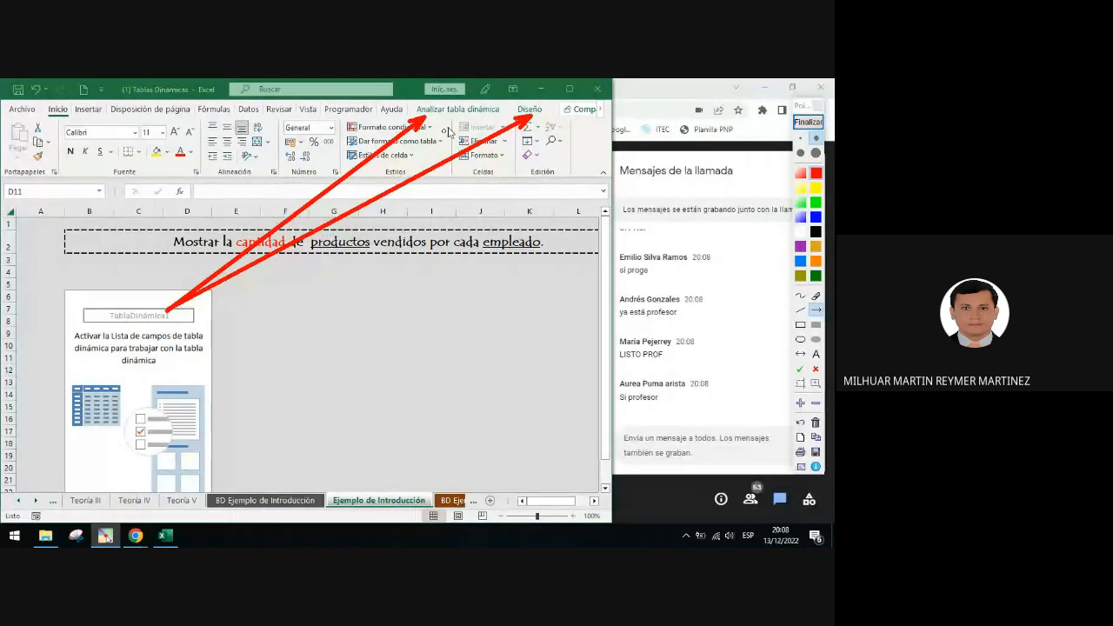
Clear the annotations, then select a cell outside the PivotTable and one inside it again
click(808, 122)
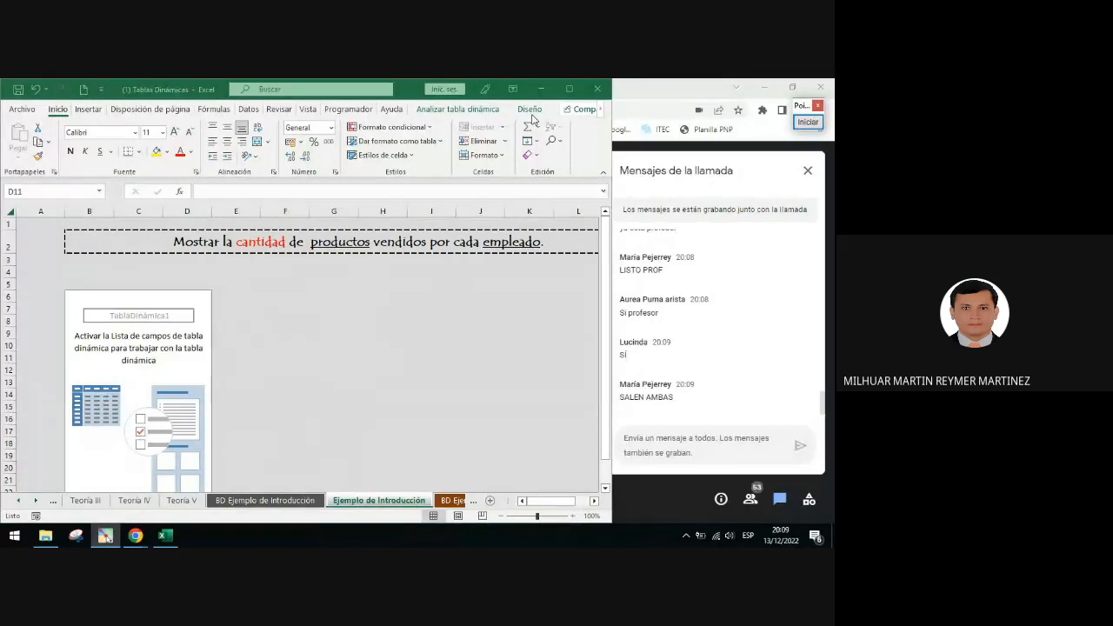
click(150, 329)
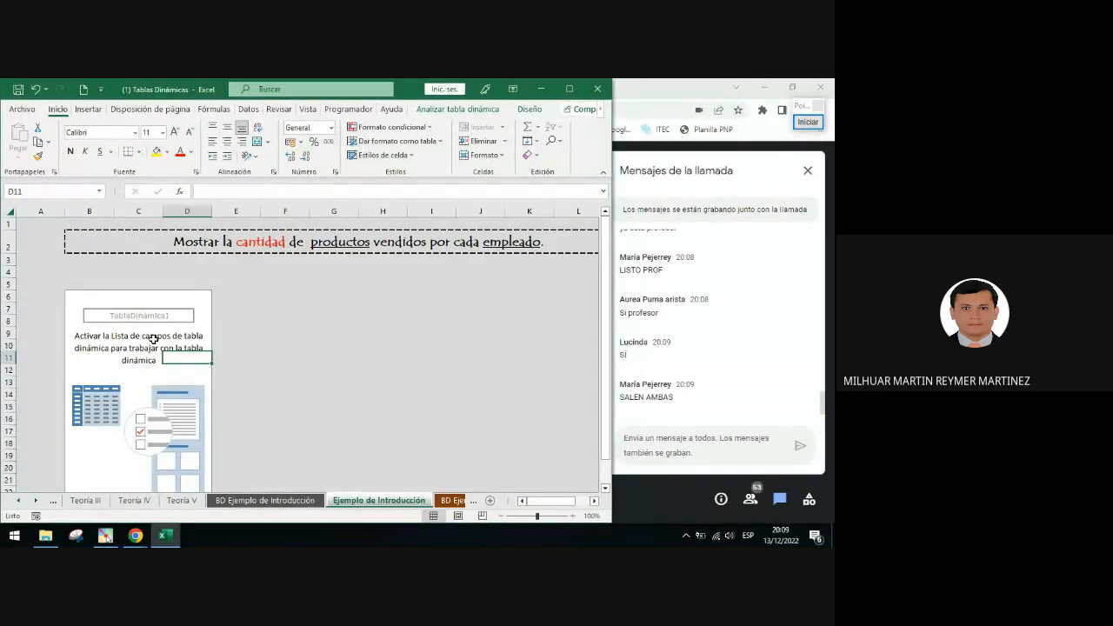
click(320, 344)
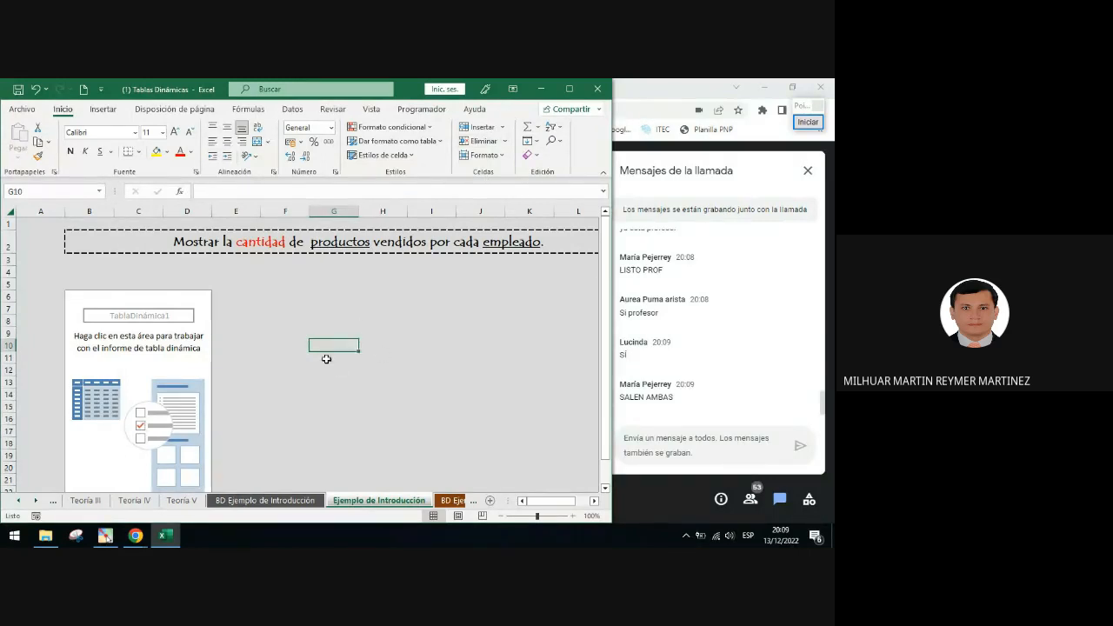
click(165, 357)
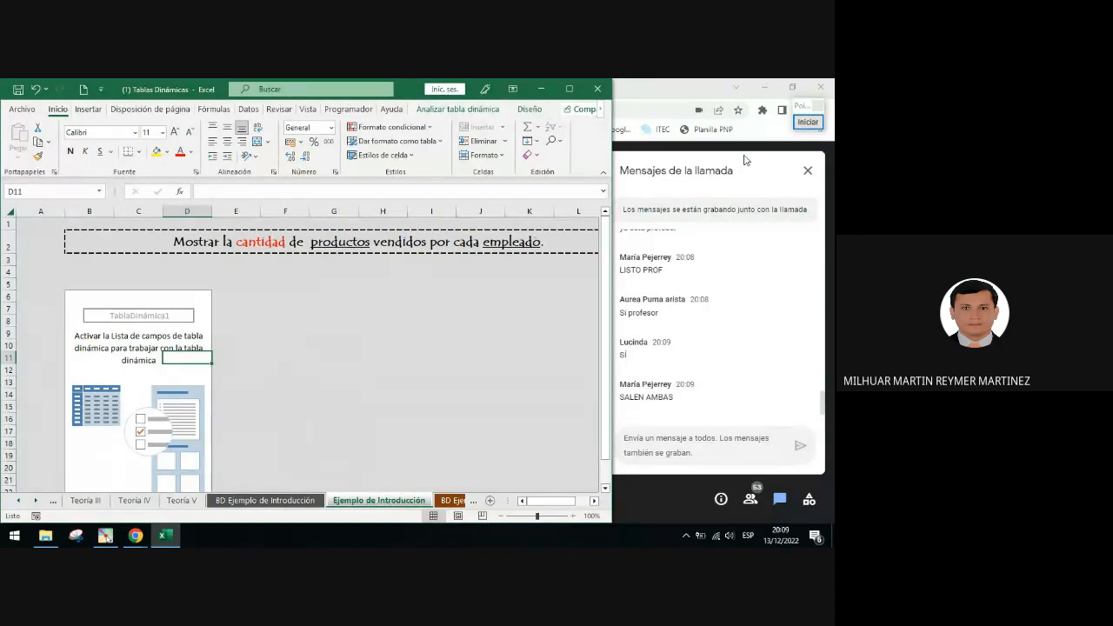
Draw a red arrow pointing to the Analizar tabla dinámica tab and open that tab
click(808, 121)
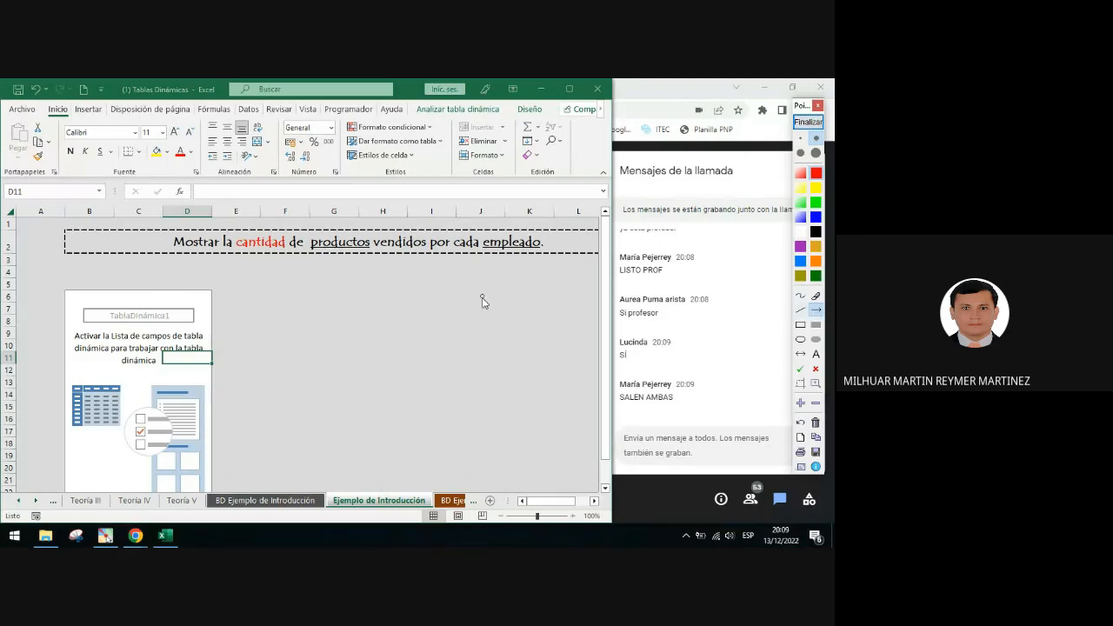
drag(525, 377, 458, 116)
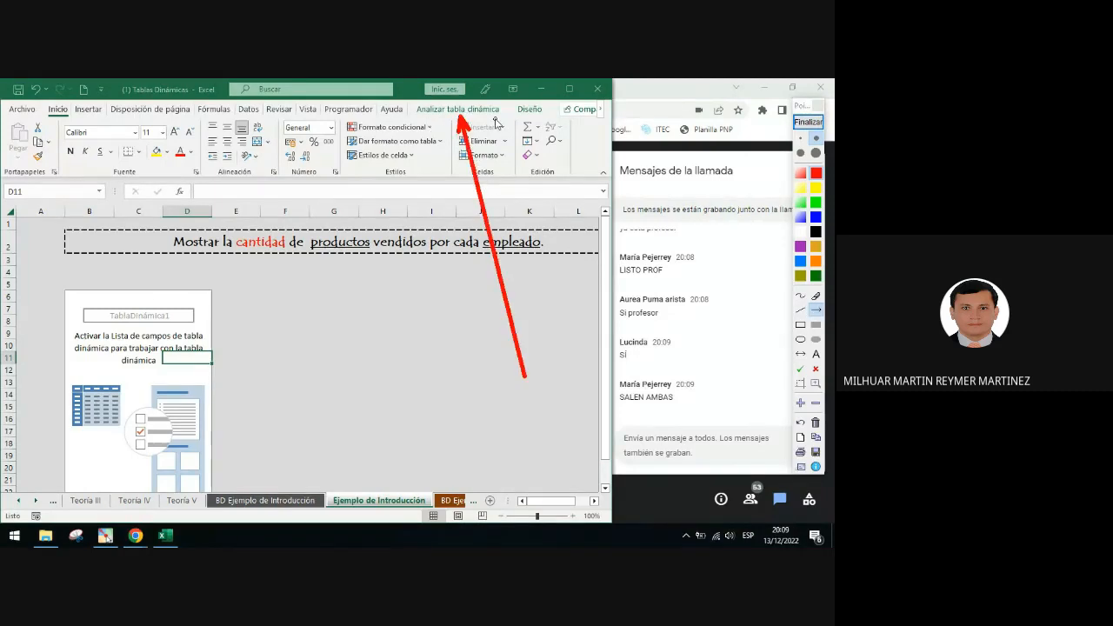
click(808, 122)
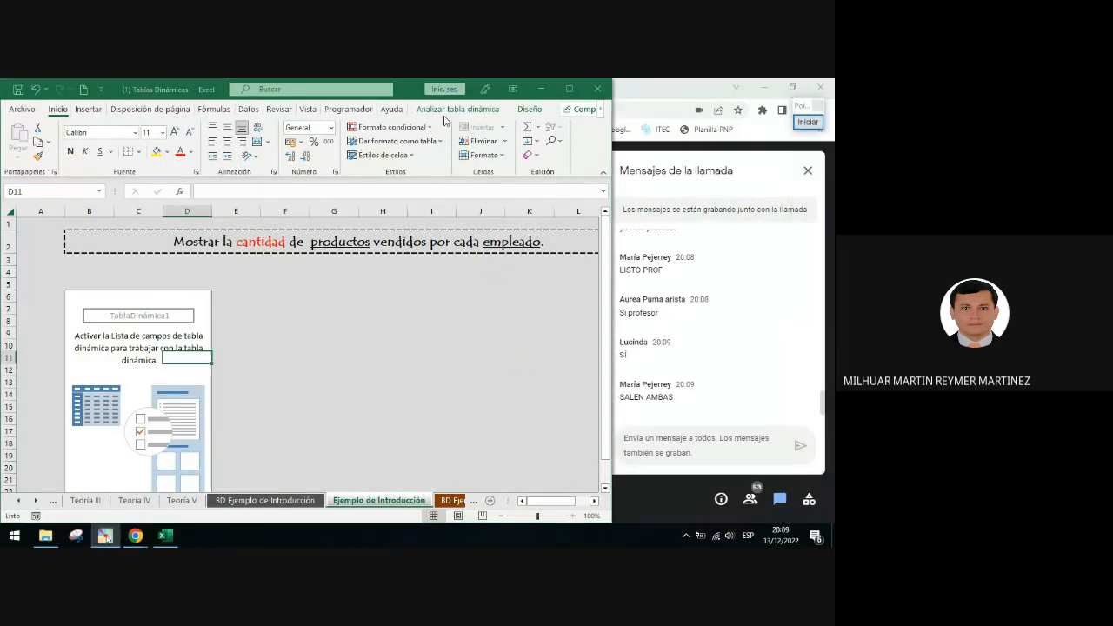
click(448, 111)
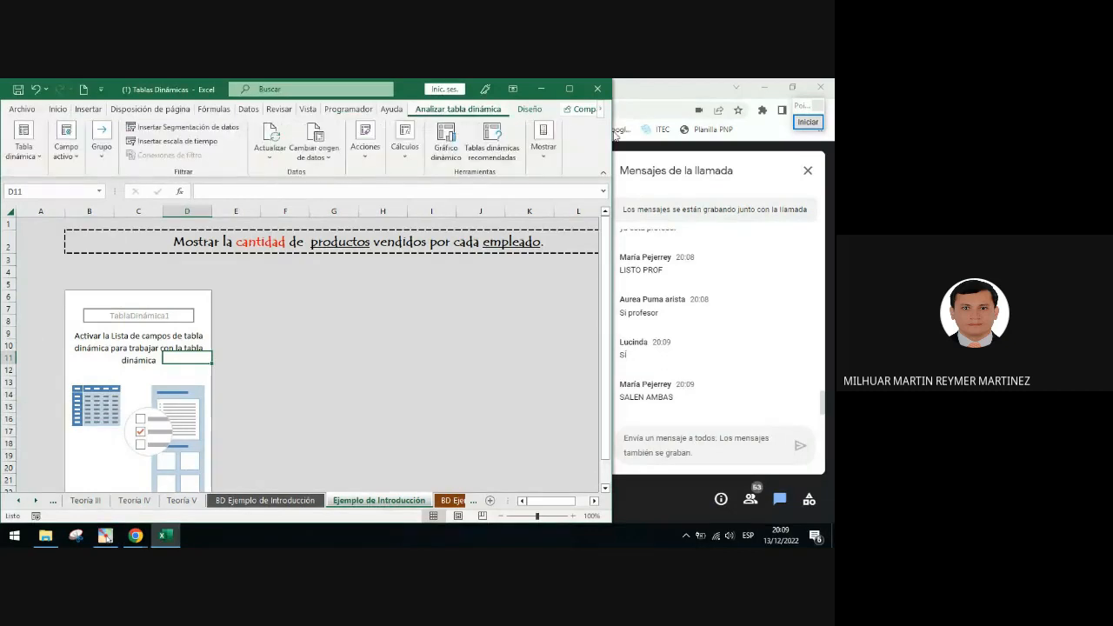
Highlight the Mostrar button with a red rectangle and an arrow pointing to it
click(808, 122)
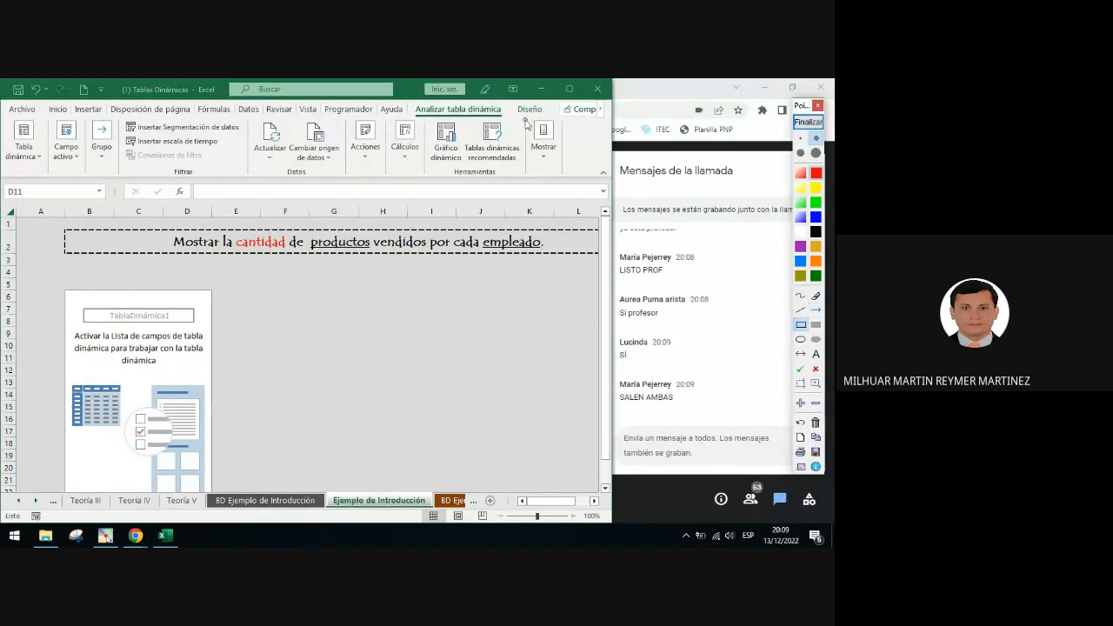
drag(522, 116, 565, 178)
click(816, 310)
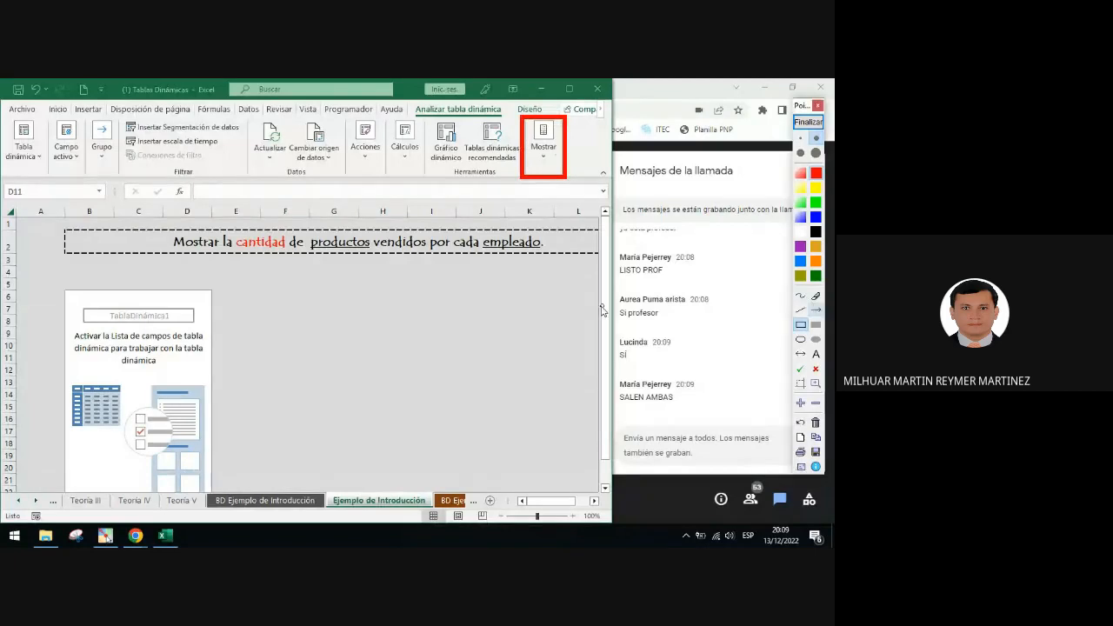
drag(593, 306, 550, 183)
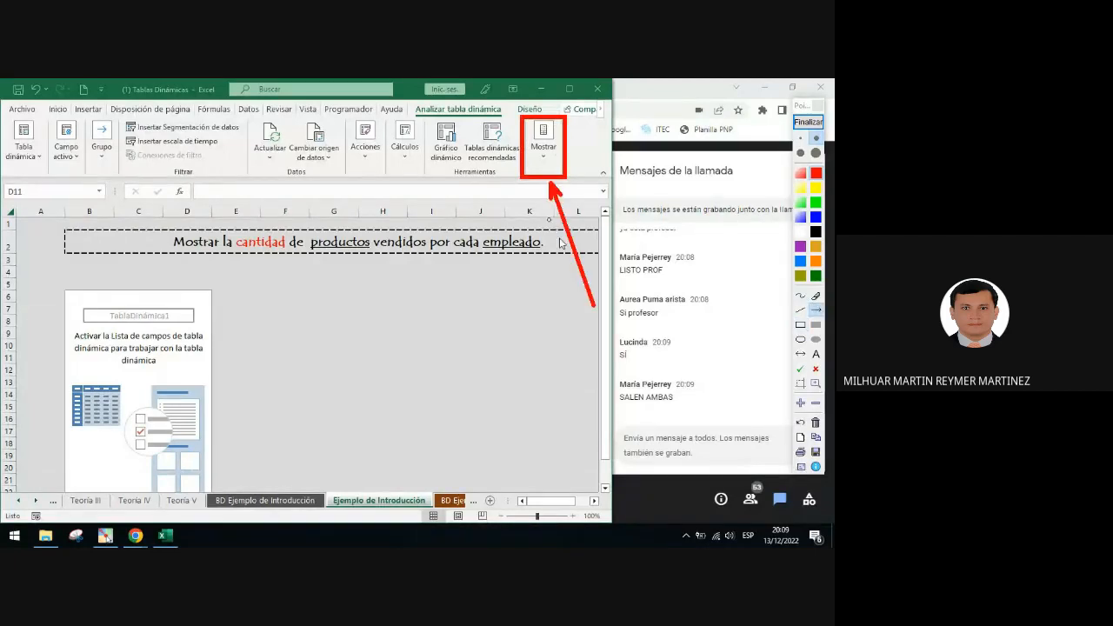
click(808, 122)
Show the PivotTable field list through Mostrar > Lista de campos, close it, and reopen it the same way
click(550, 156)
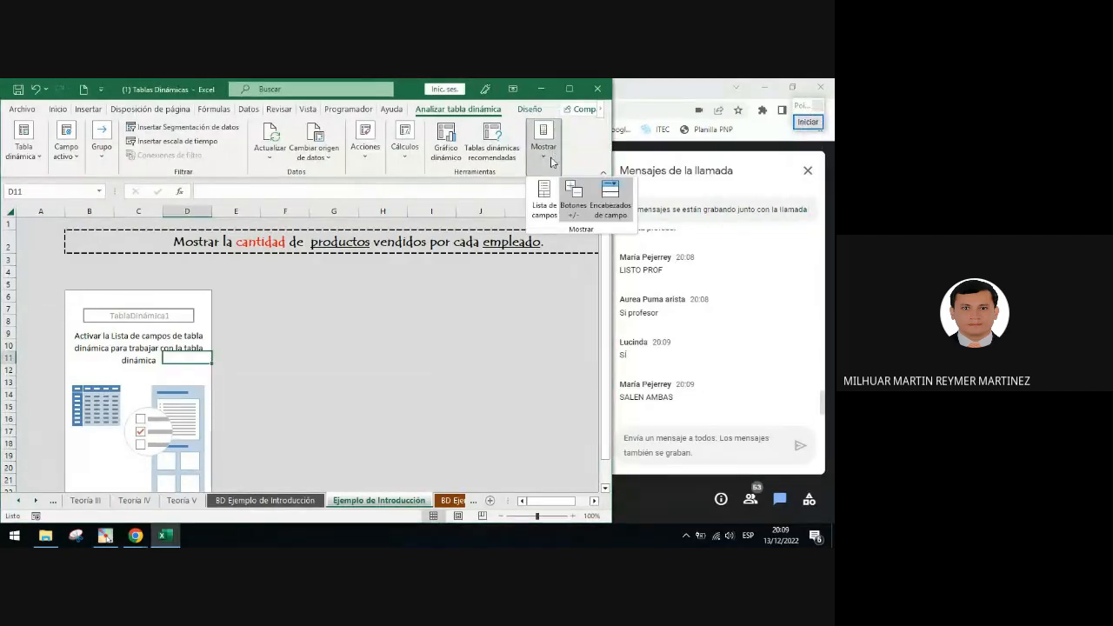
click(544, 212)
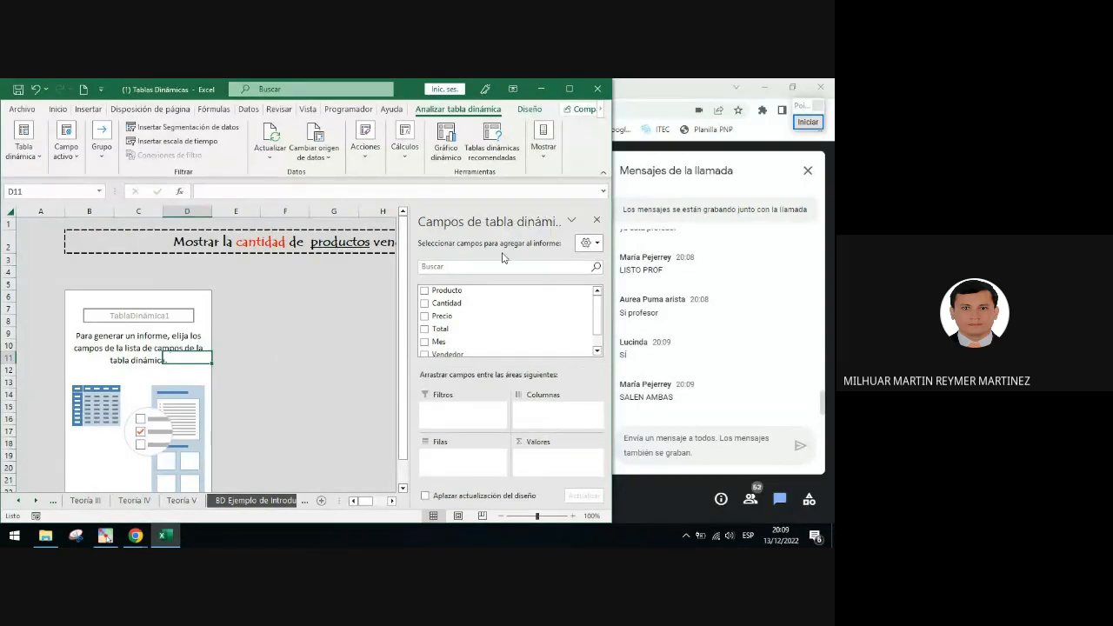
click(597, 219)
click(87, 306)
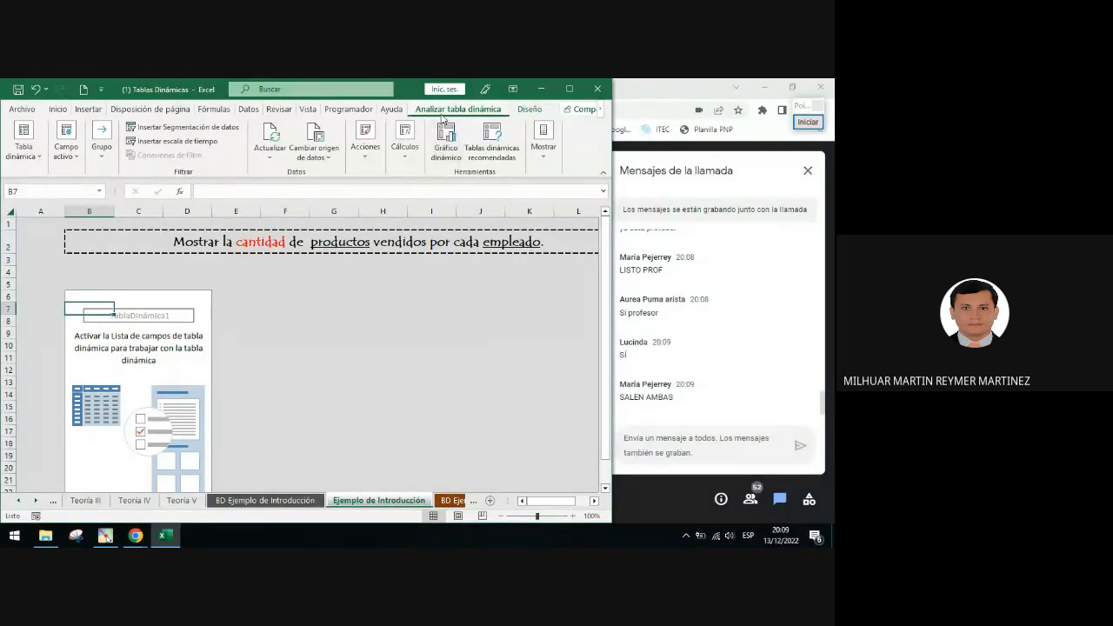
click(548, 146)
click(543, 206)
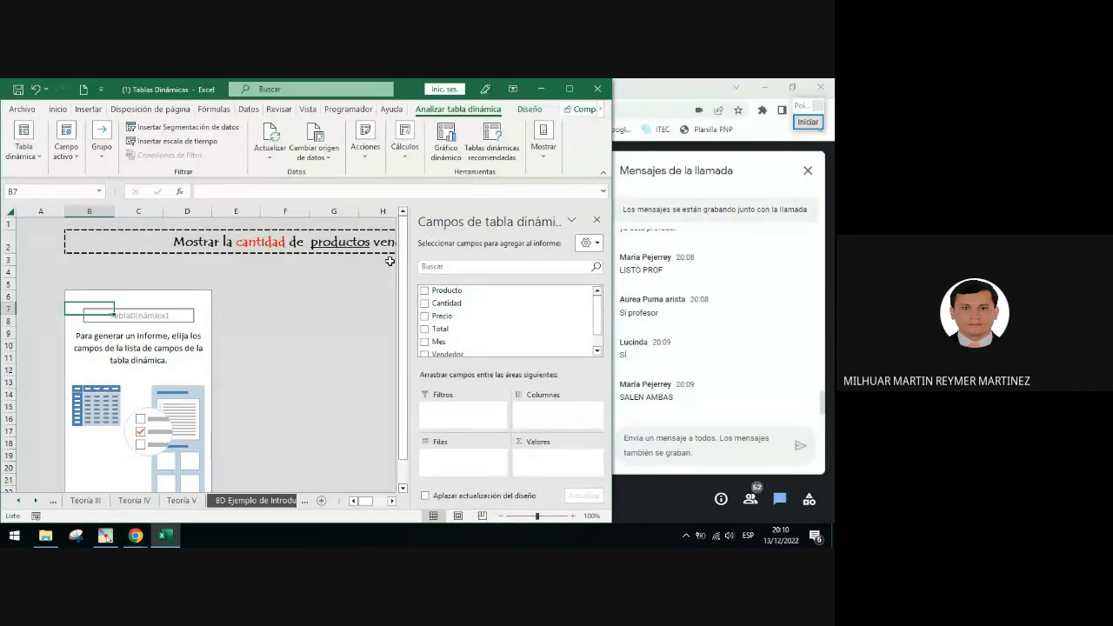
Mark the Producto field with a red box and an arrow pointing to the Columnas area
click(807, 121)
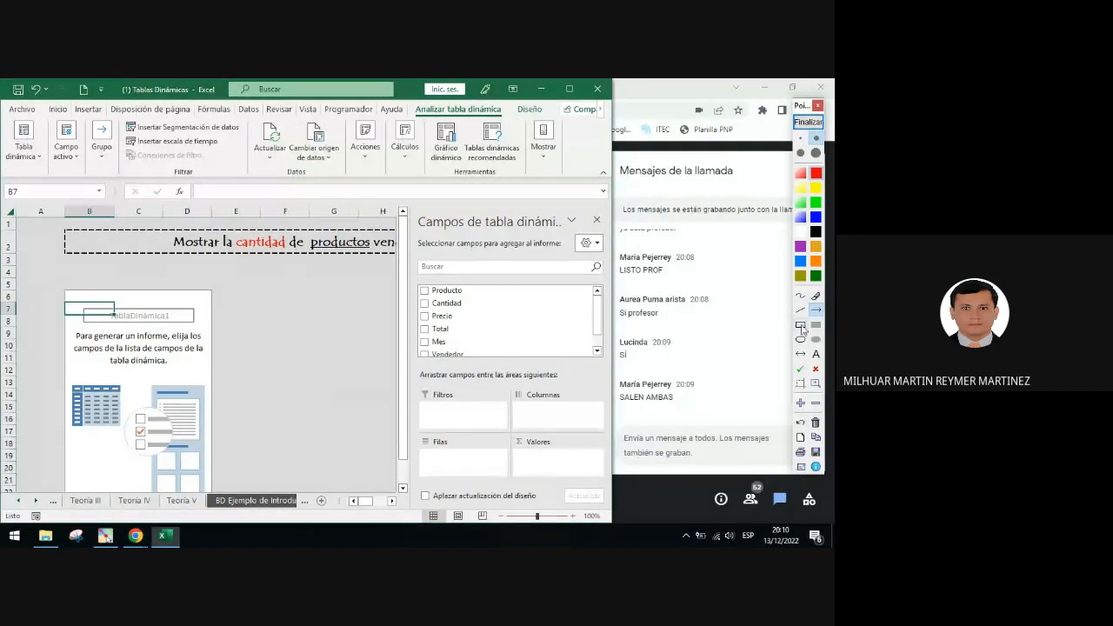
click(800, 325)
drag(414, 283, 468, 298)
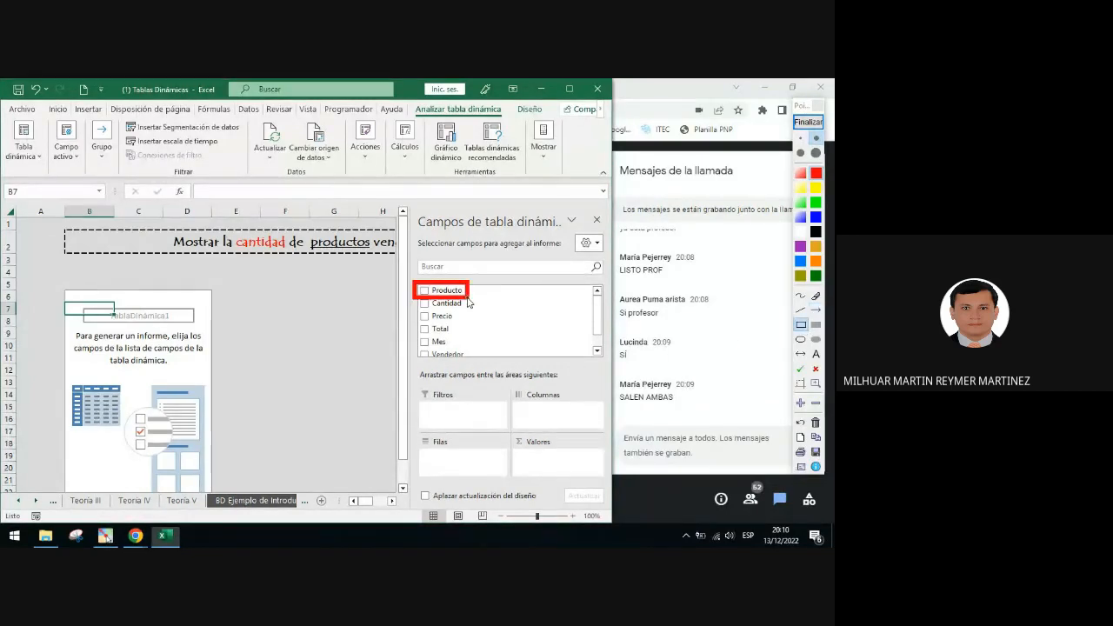
click(816, 310)
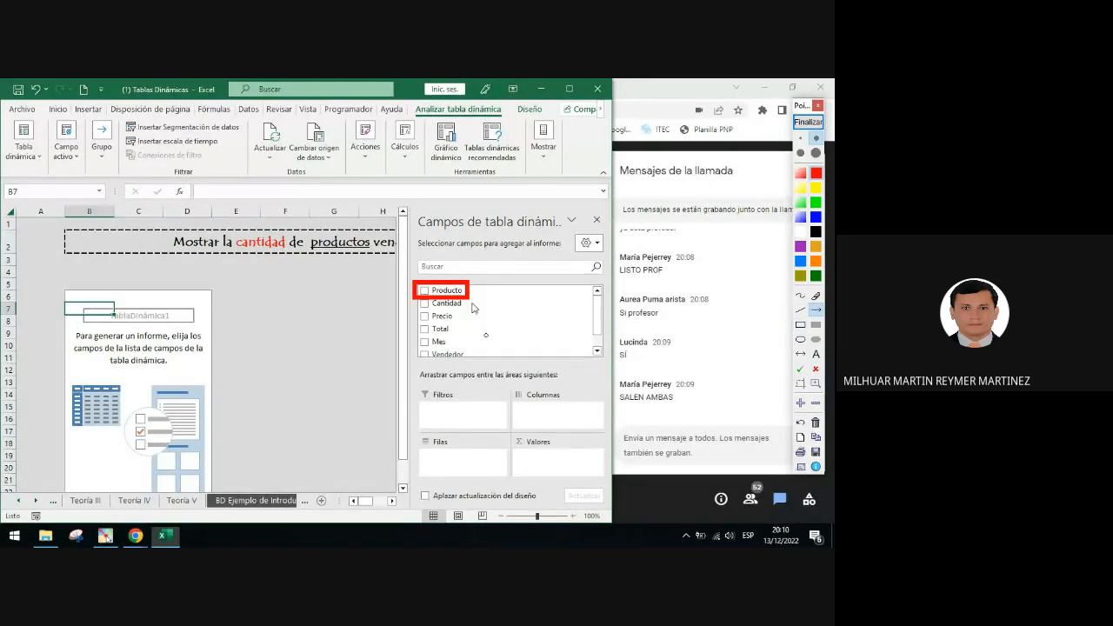
drag(460, 300, 542, 415)
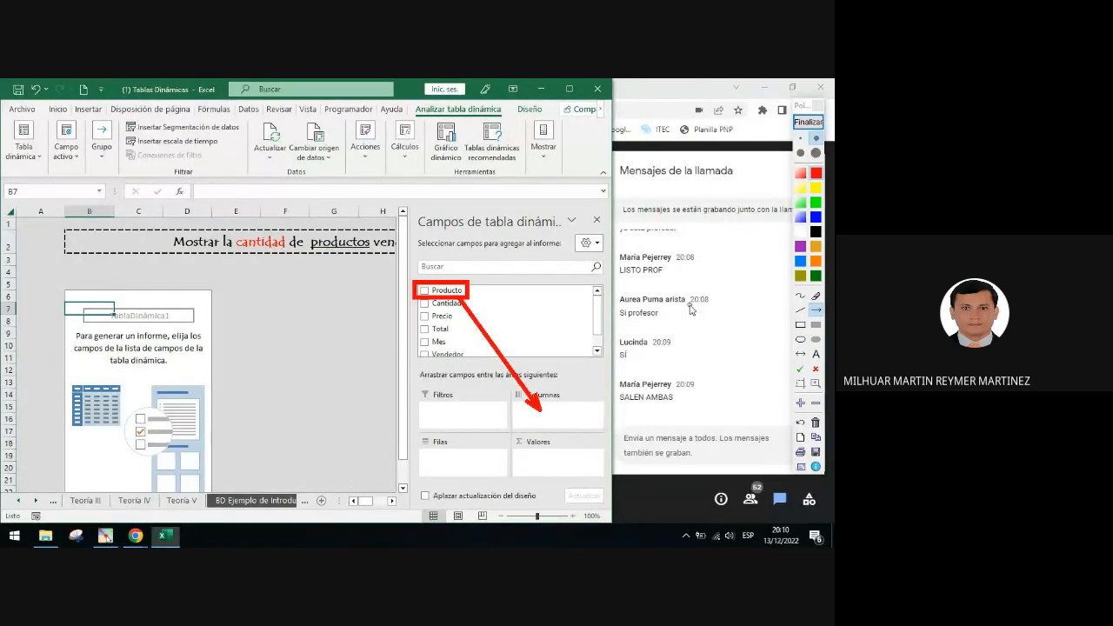
click(805, 123)
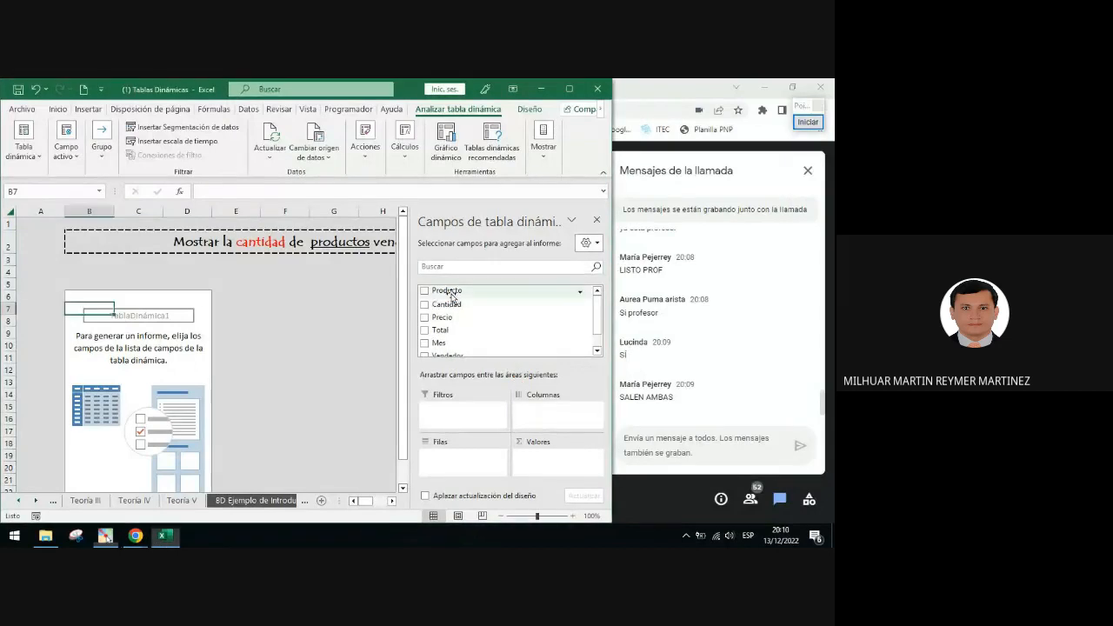
Move the Producto field through the Columnas, Filas and Valores areas, leaving it in Columnas
drag(451, 296, 531, 430)
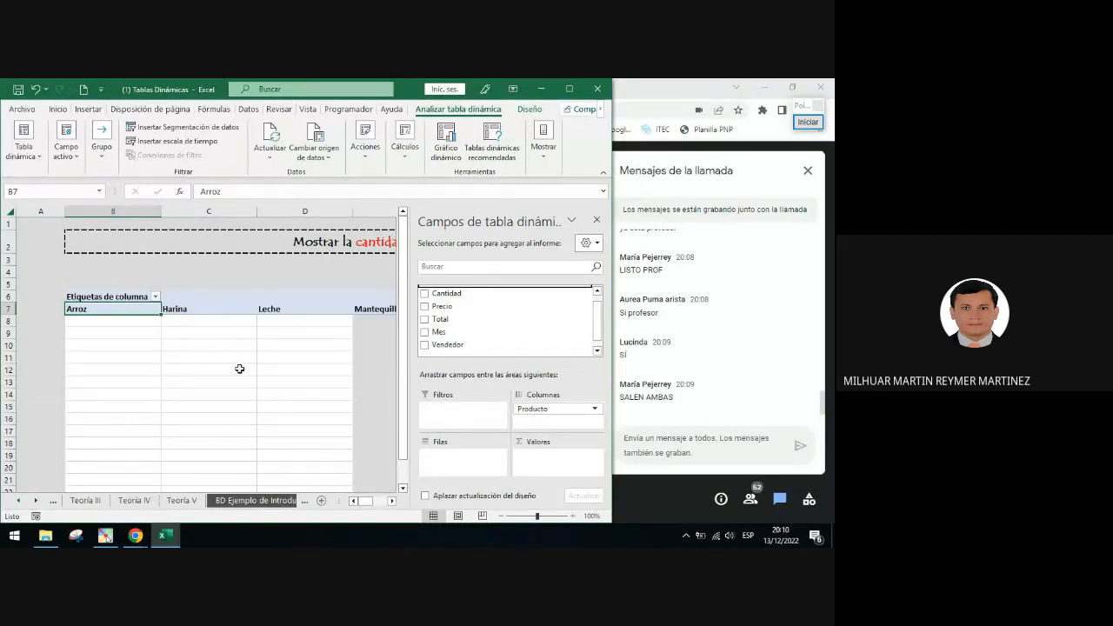
drag(529, 417, 452, 466)
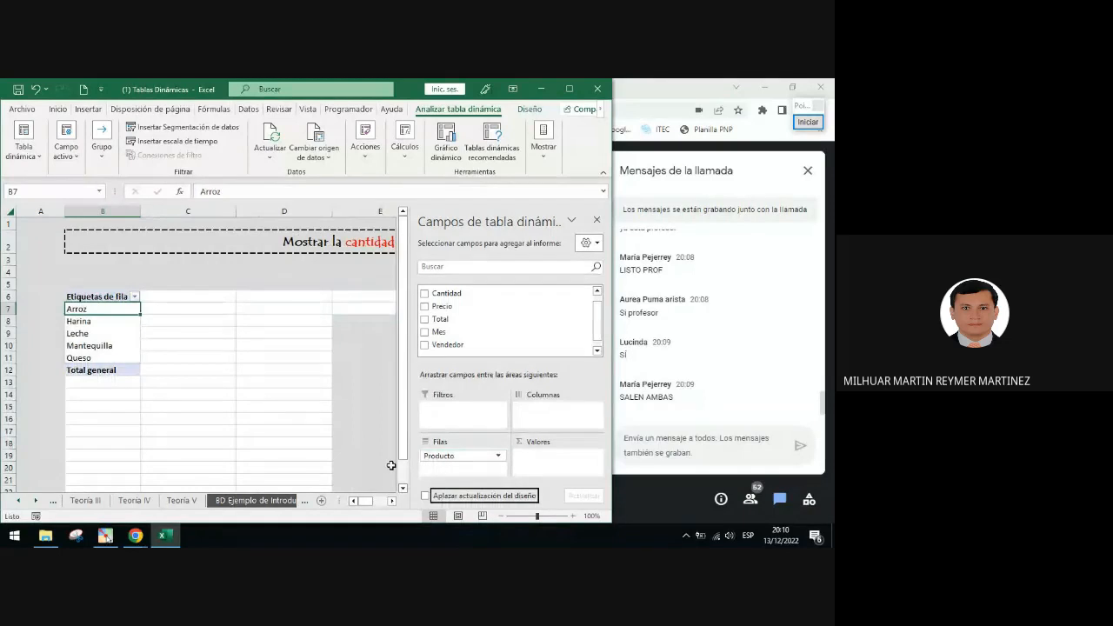
drag(442, 458, 540, 462)
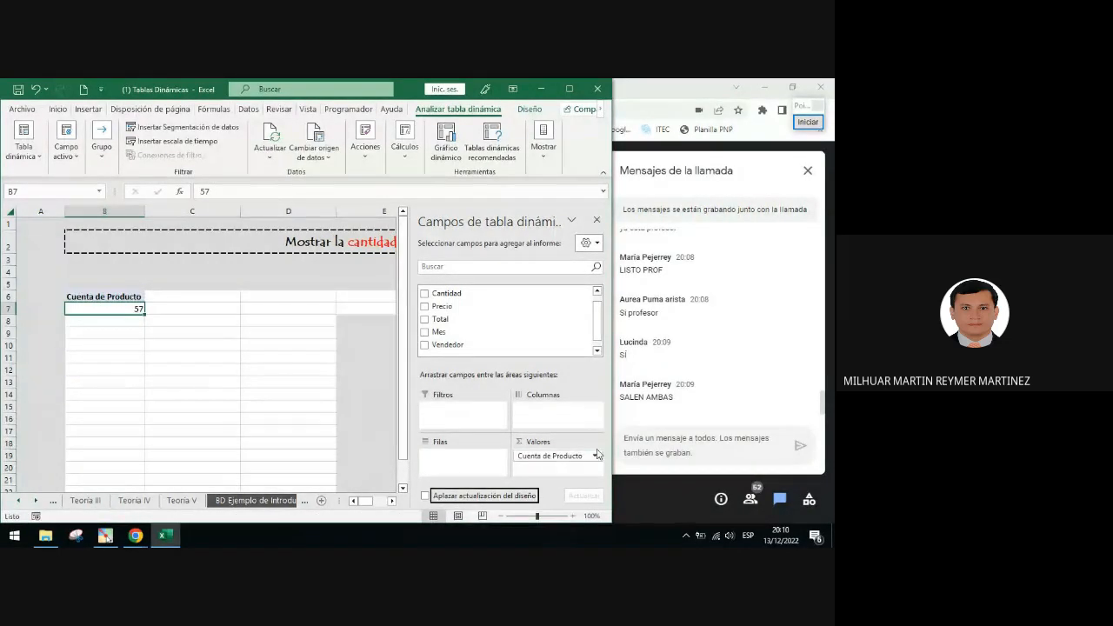
drag(575, 430, 481, 457)
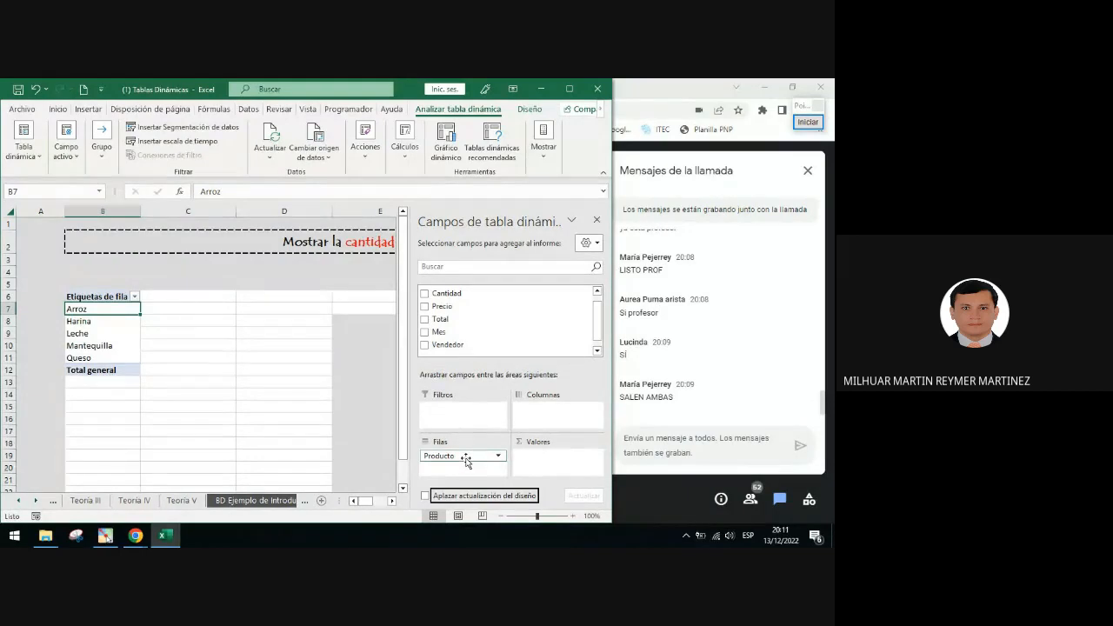
drag(465, 461, 540, 416)
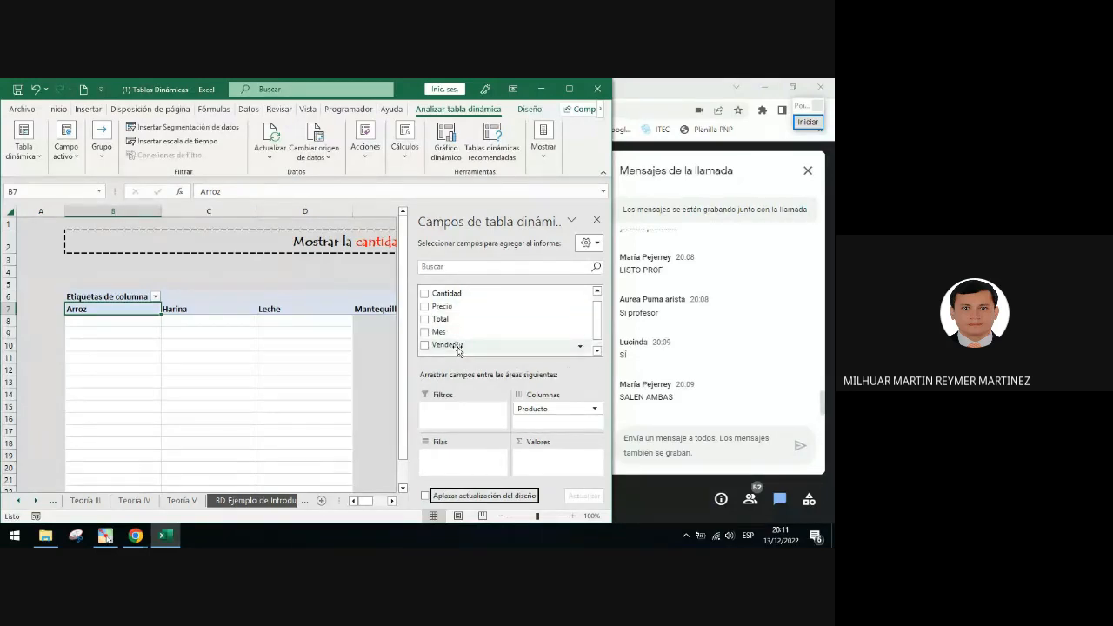
Circle the Vendedor checkbox in red and add the Vendedor field to the PivotTable
click(808, 122)
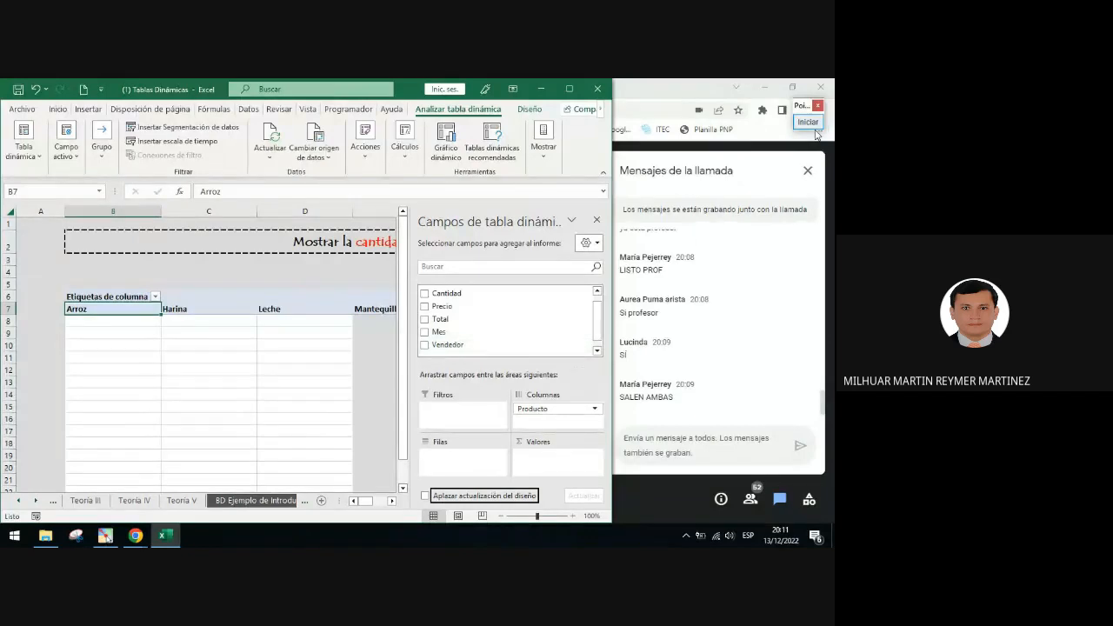
click(800, 340)
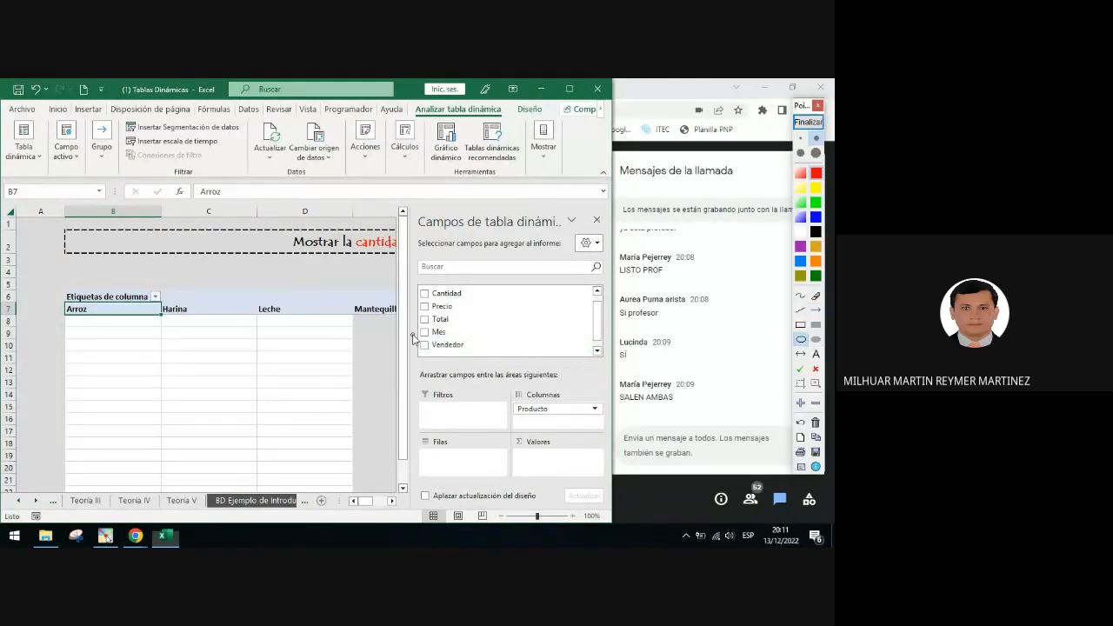
drag(436, 362, 435, 358)
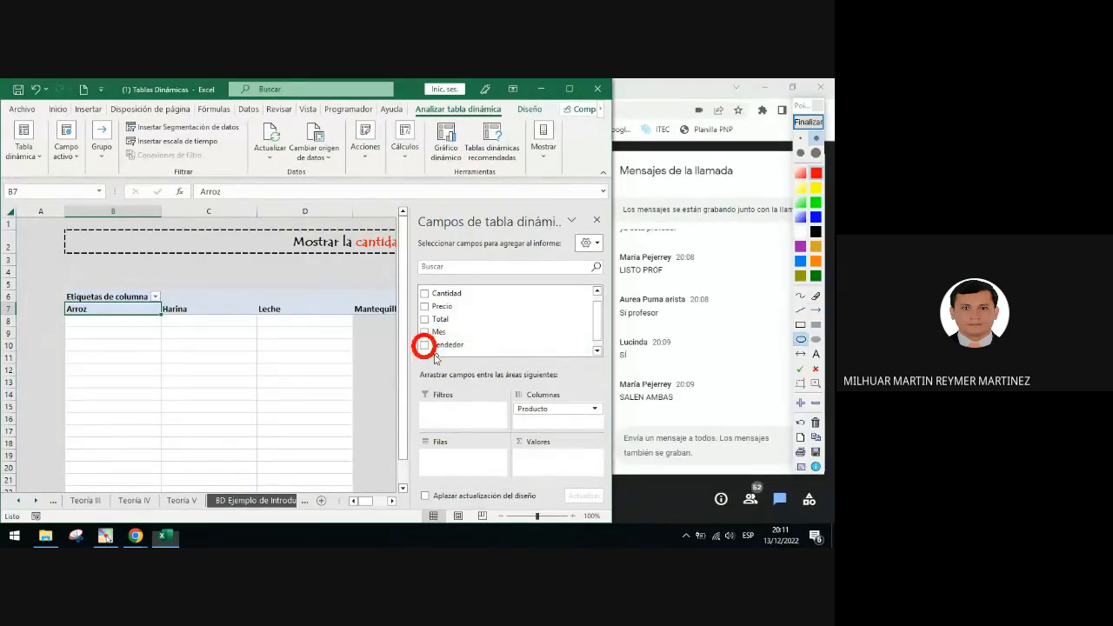
click(813, 125)
click(424, 346)
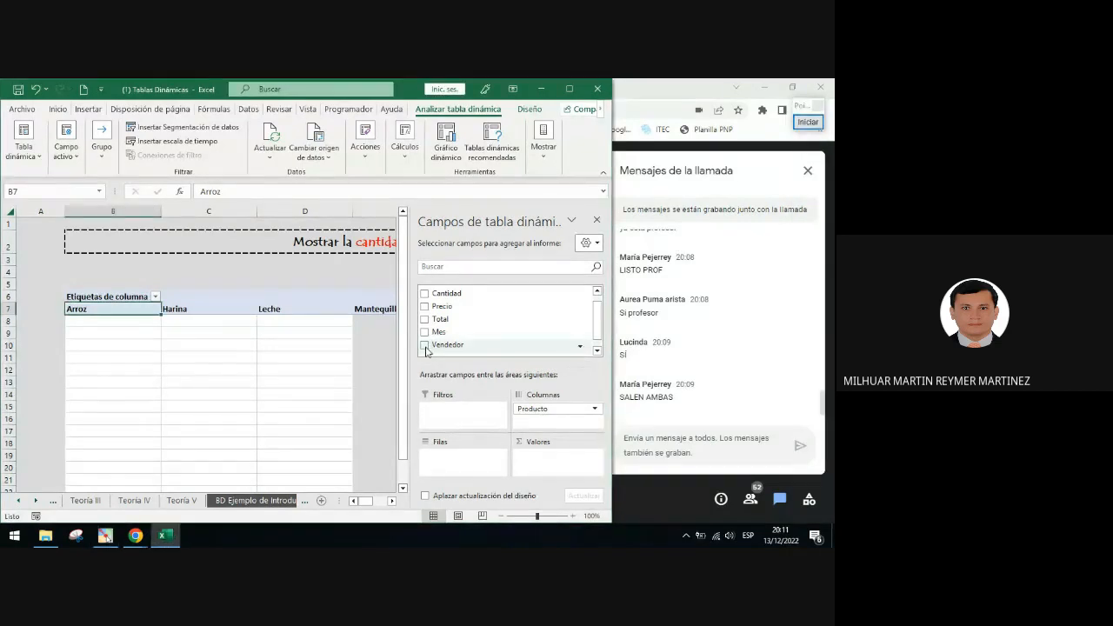
Draw a red arrow pointing to the Vendedor field in the Filas area
click(808, 121)
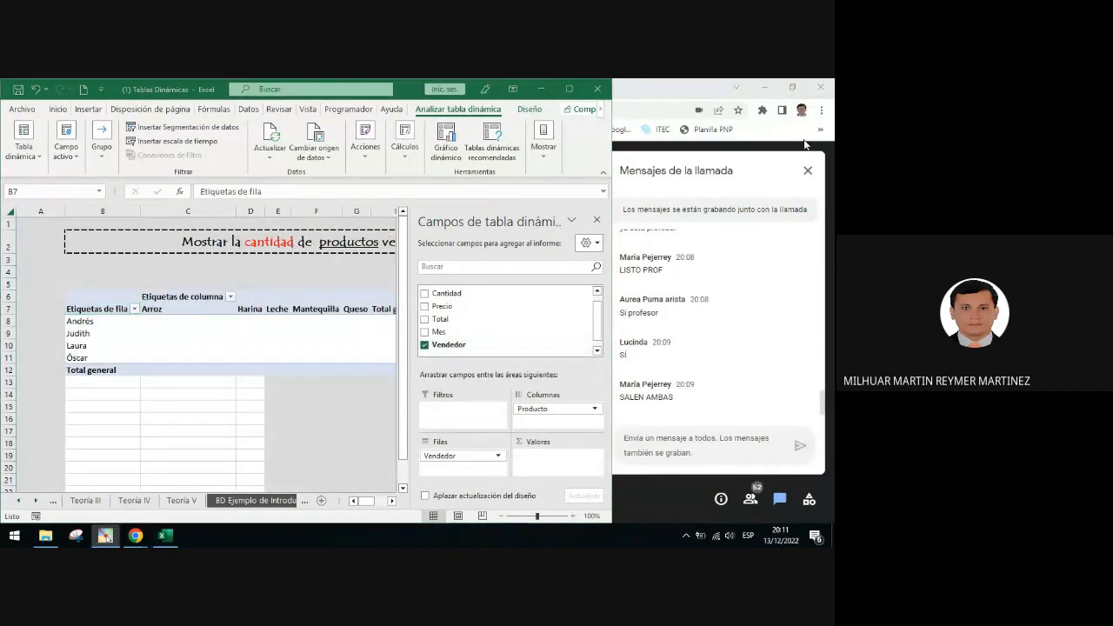
click(817, 311)
drag(458, 350, 444, 434)
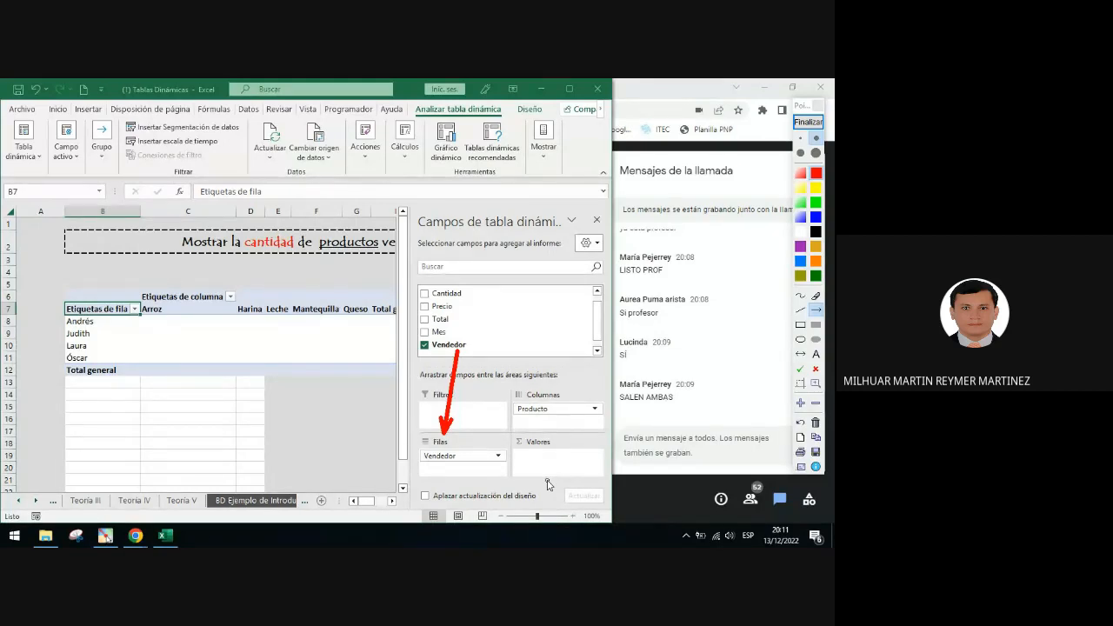
click(808, 122)
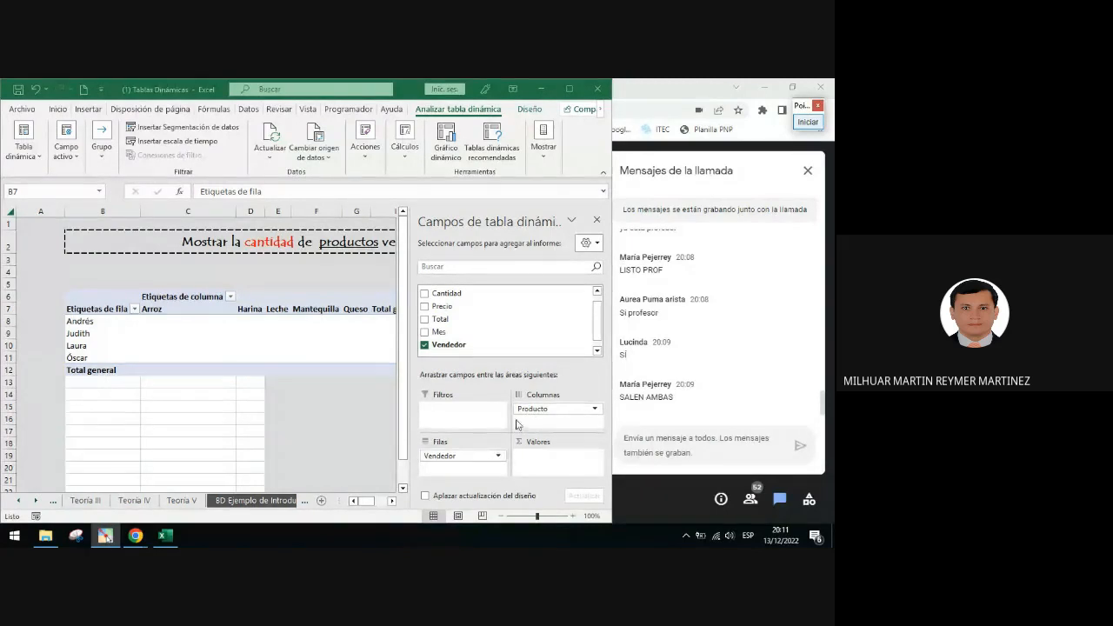
Circle the Columnas area label in red to show where Producto is placed
click(808, 122)
click(801, 340)
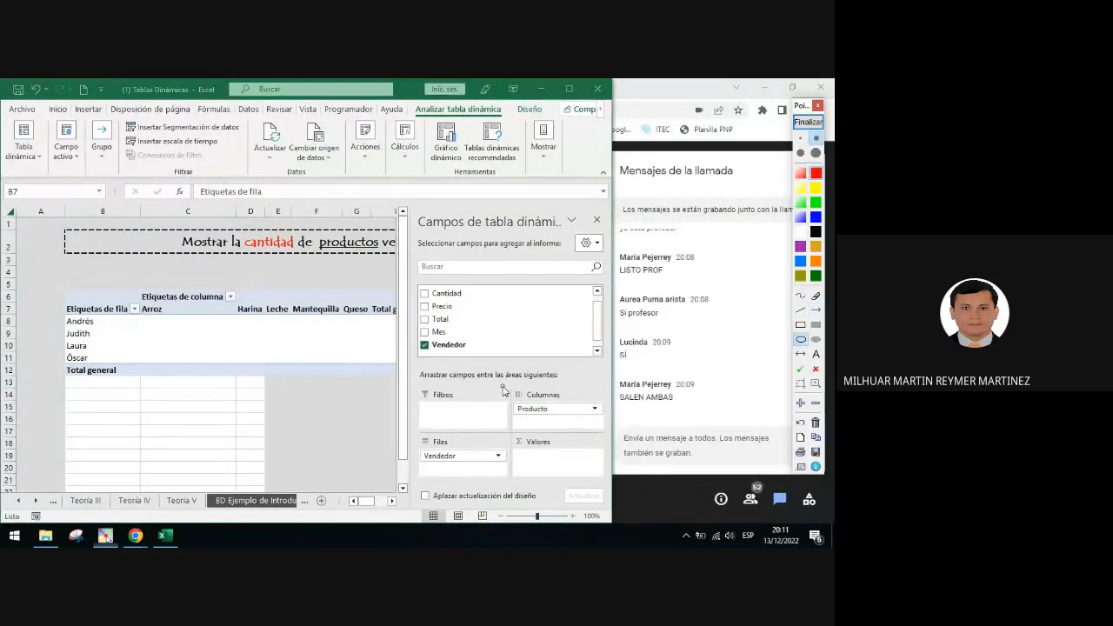
drag(502, 385, 574, 406)
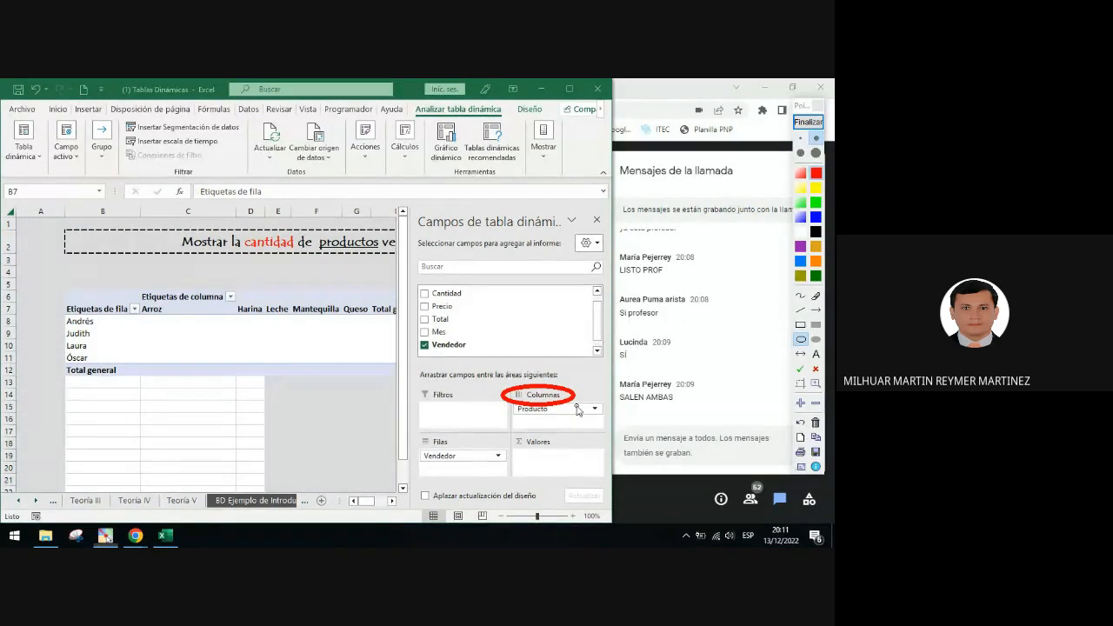
click(808, 122)
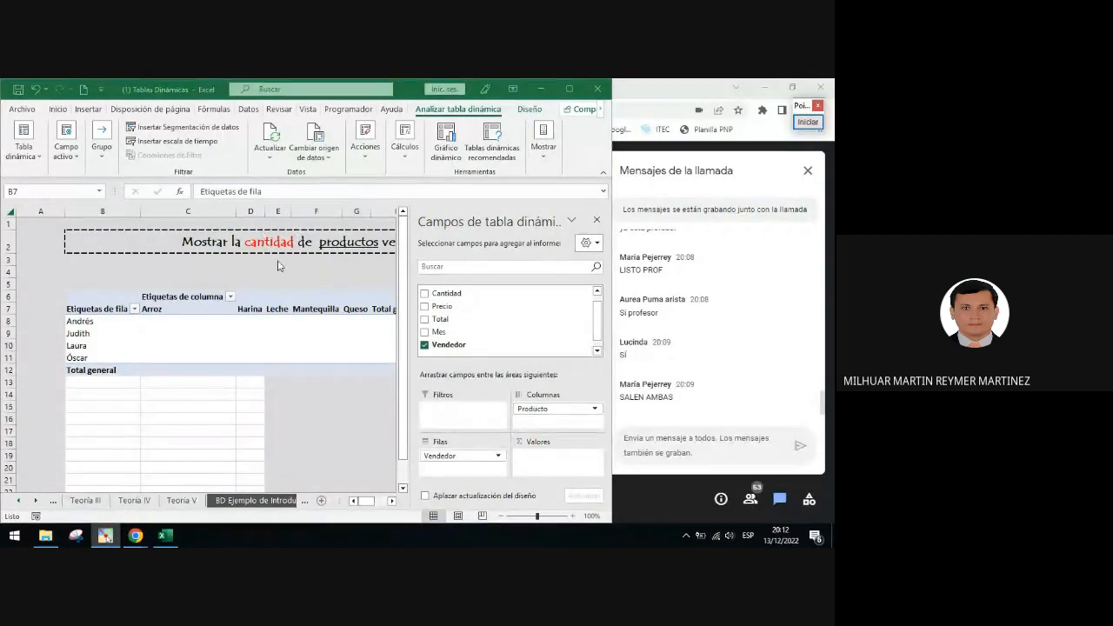
Add the Cantidad field to the Valores area of the PivotTable
click(315, 271)
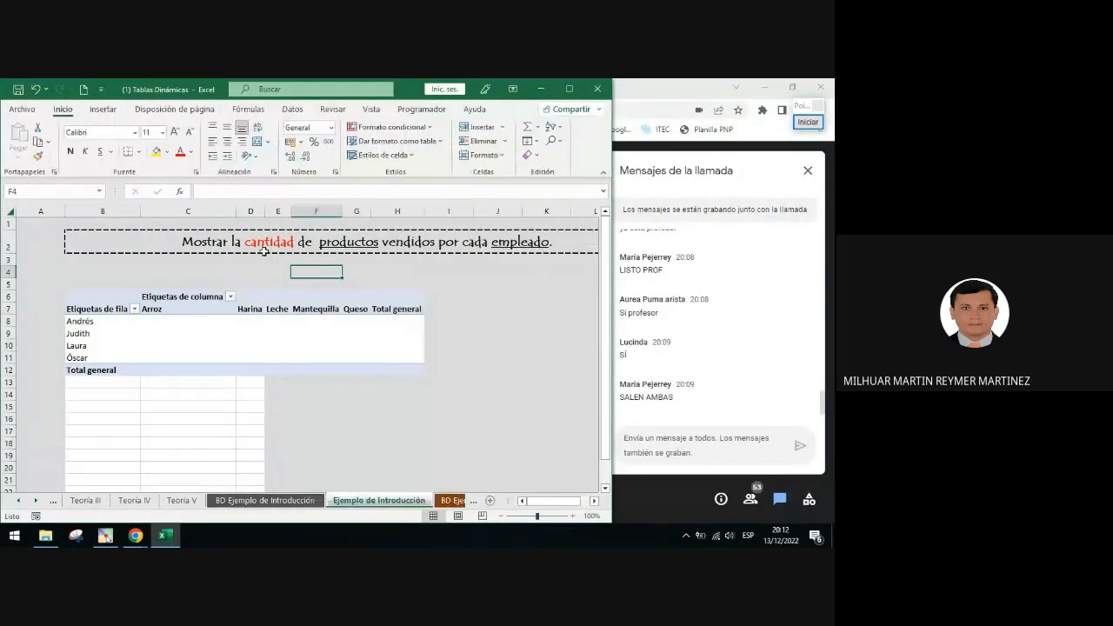
click(216, 312)
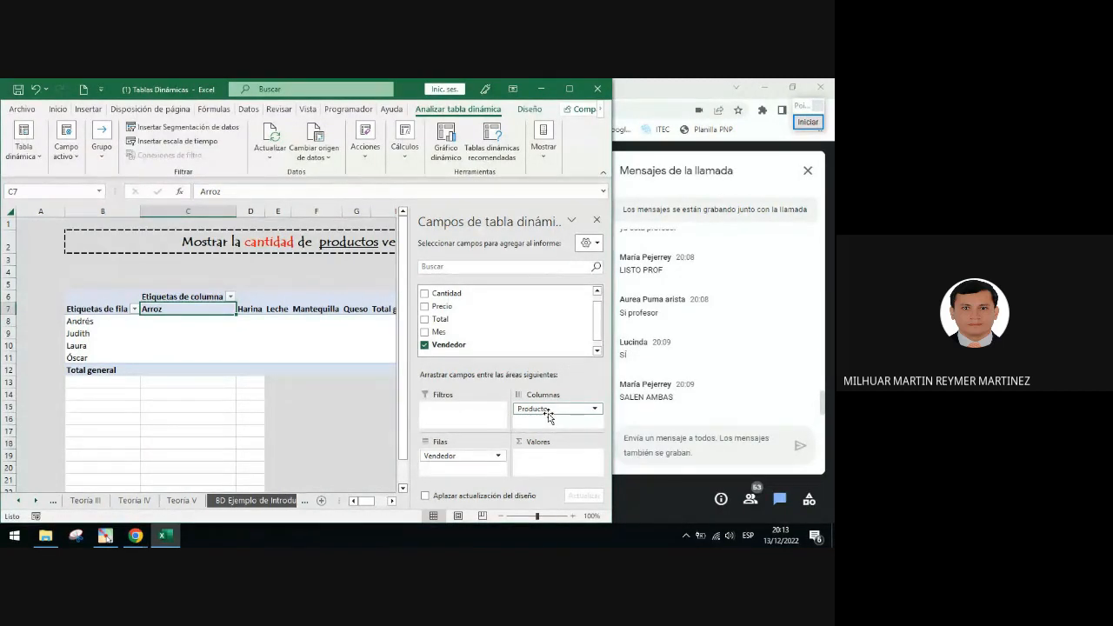
drag(598, 329, 598, 311)
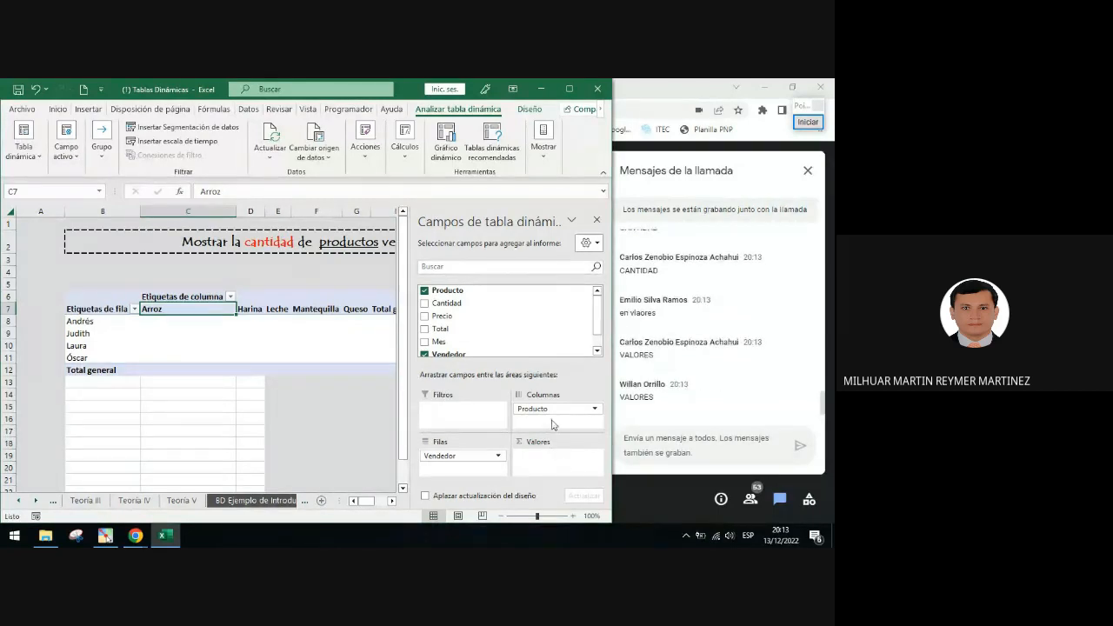
drag(541, 302, 564, 470)
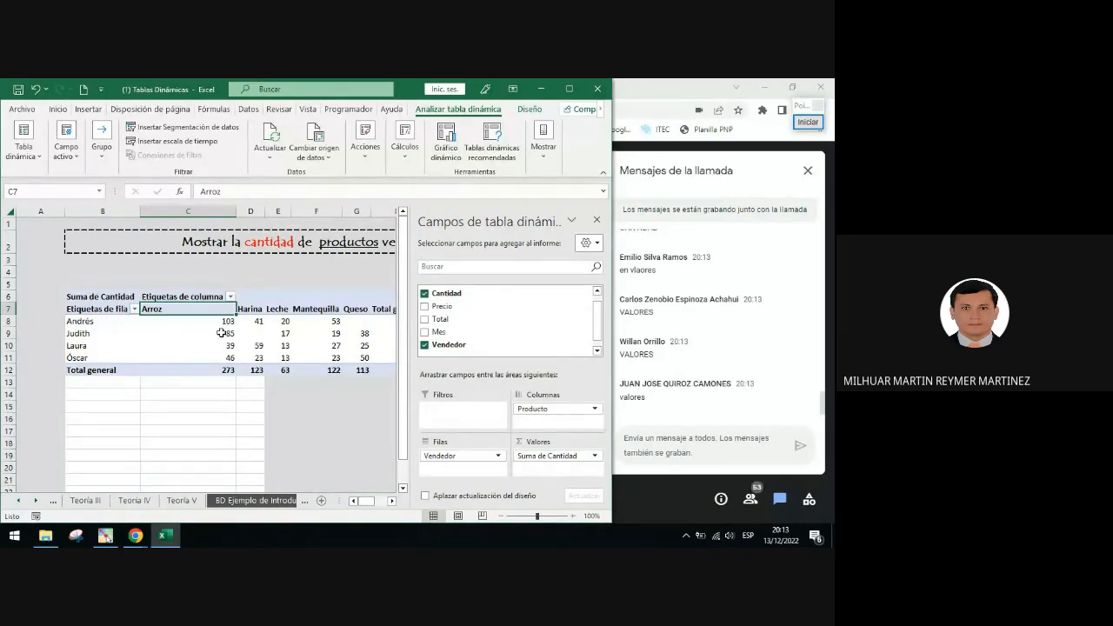
Circle the quantity values of the PivotTable in red
click(814, 137)
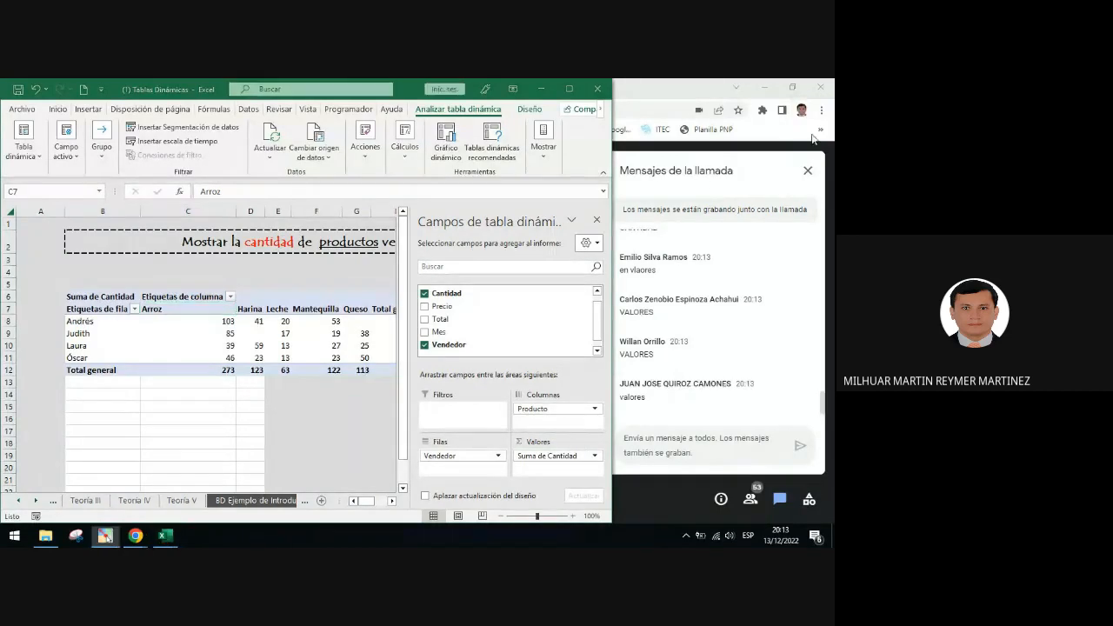
click(802, 341)
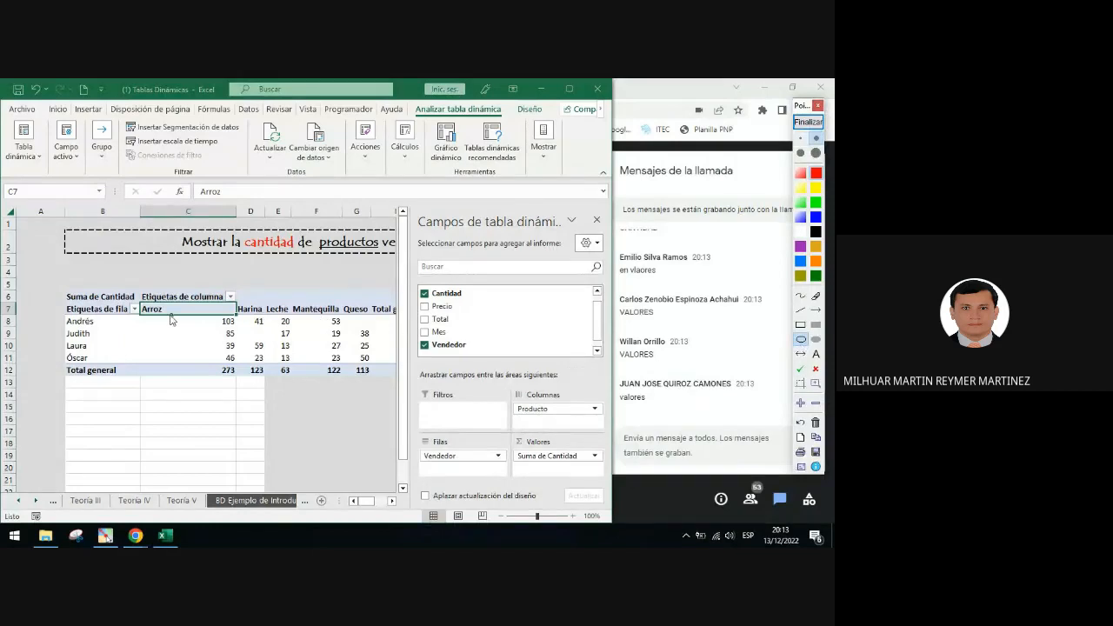
mouse_move(171, 320)
mouse_down()
mouse_move(308, 344)
mouse_move(366, 375)
mouse_move(351, 346)
mouse_up()
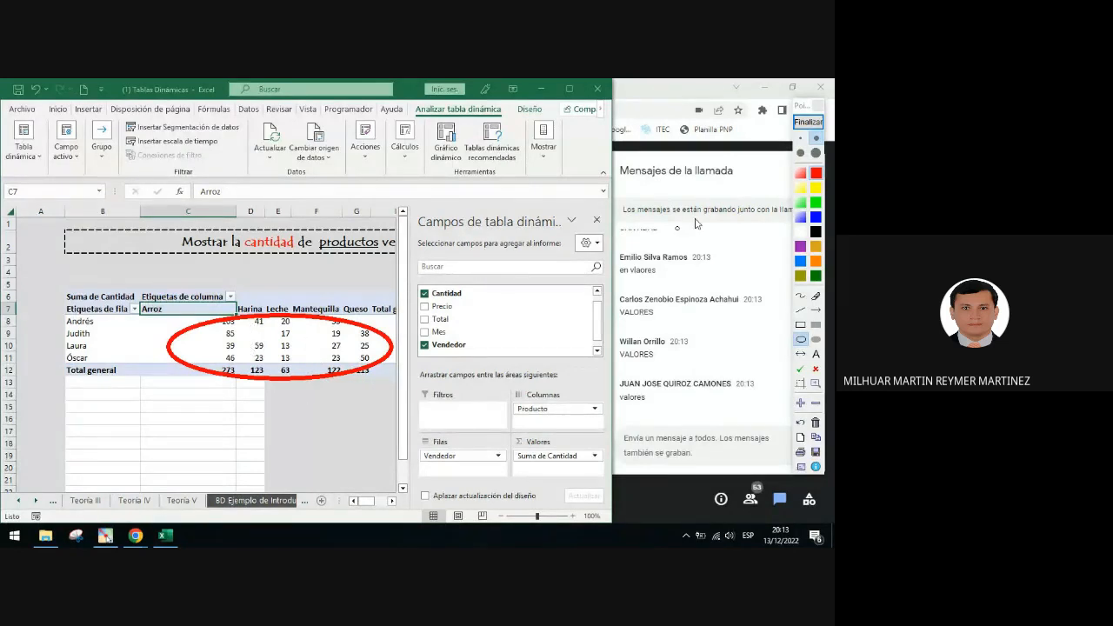
click(808, 122)
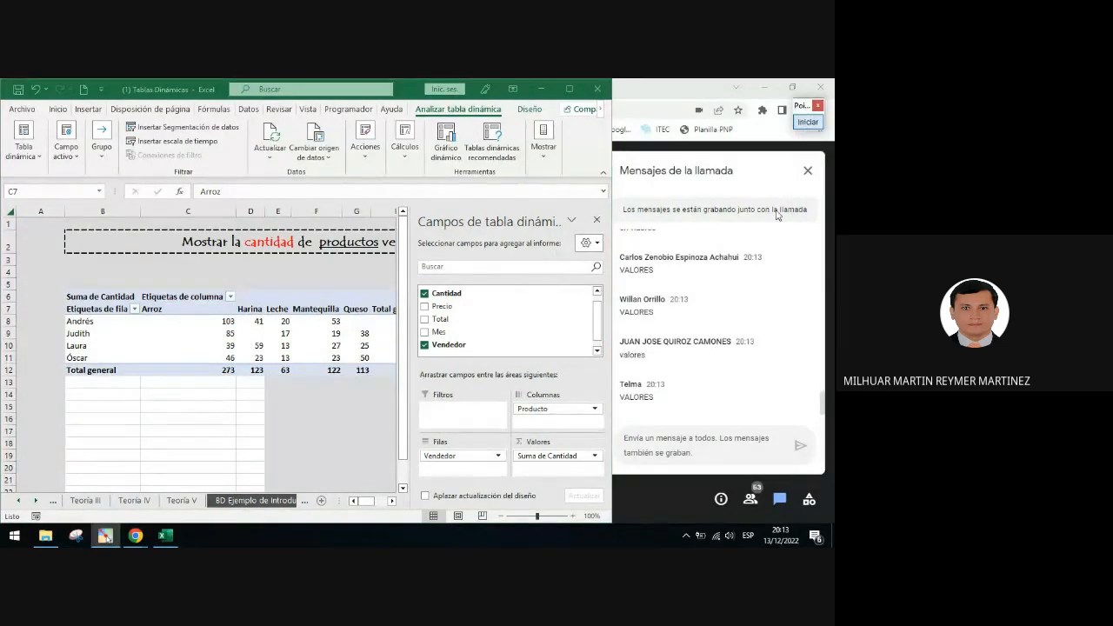
Frame the Suma de Cantidad label with a red rectangle and zoom in on it
click(808, 121)
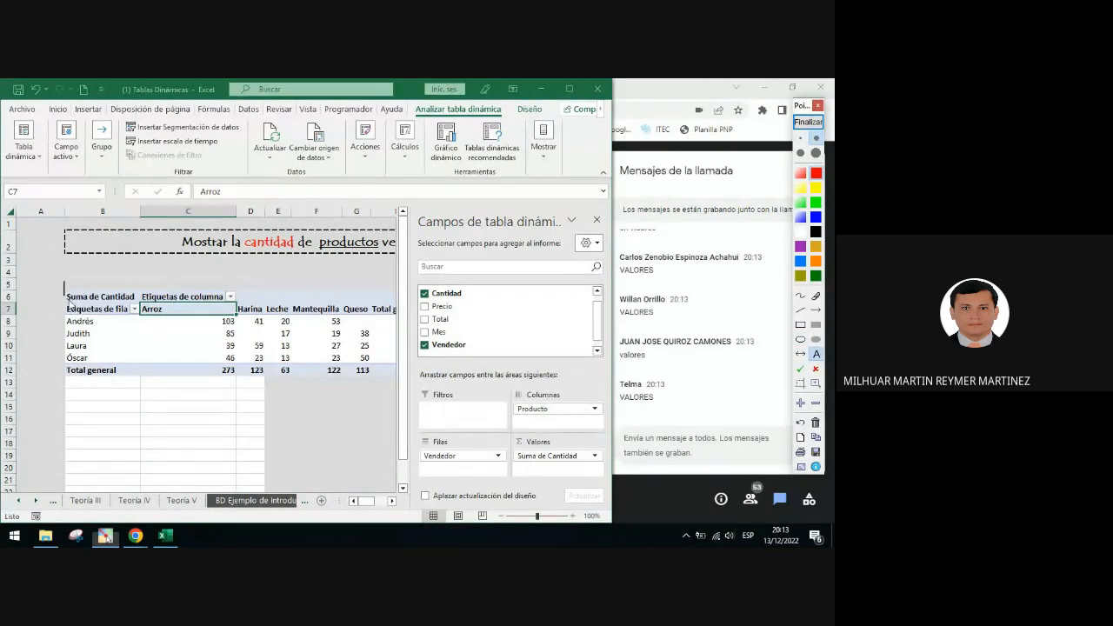
click(800, 325)
drag(59, 288, 138, 306)
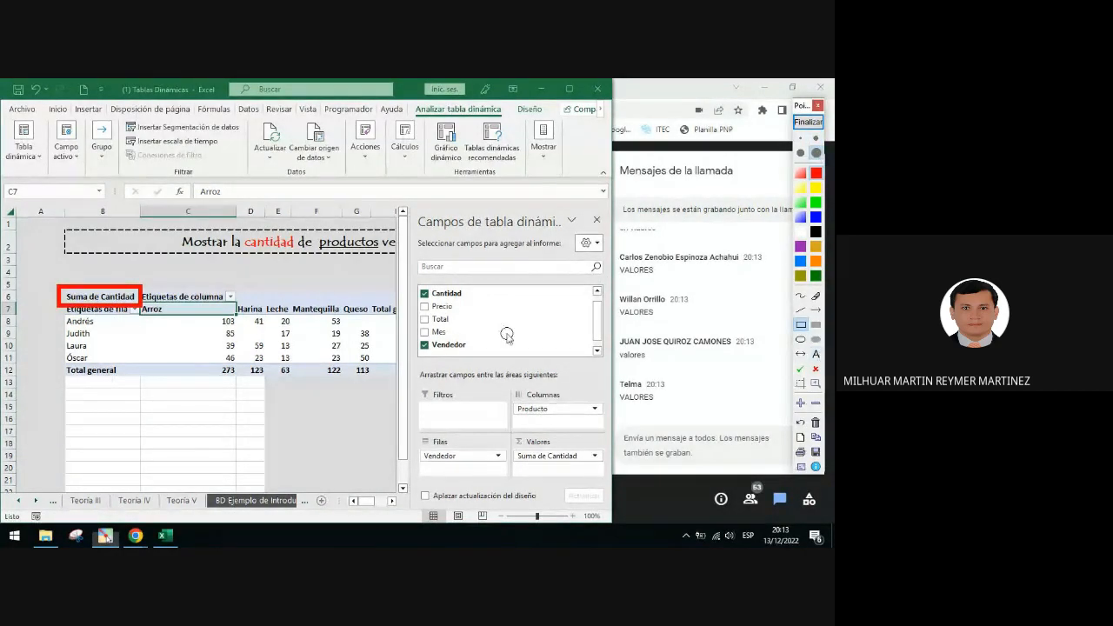
click(816, 382)
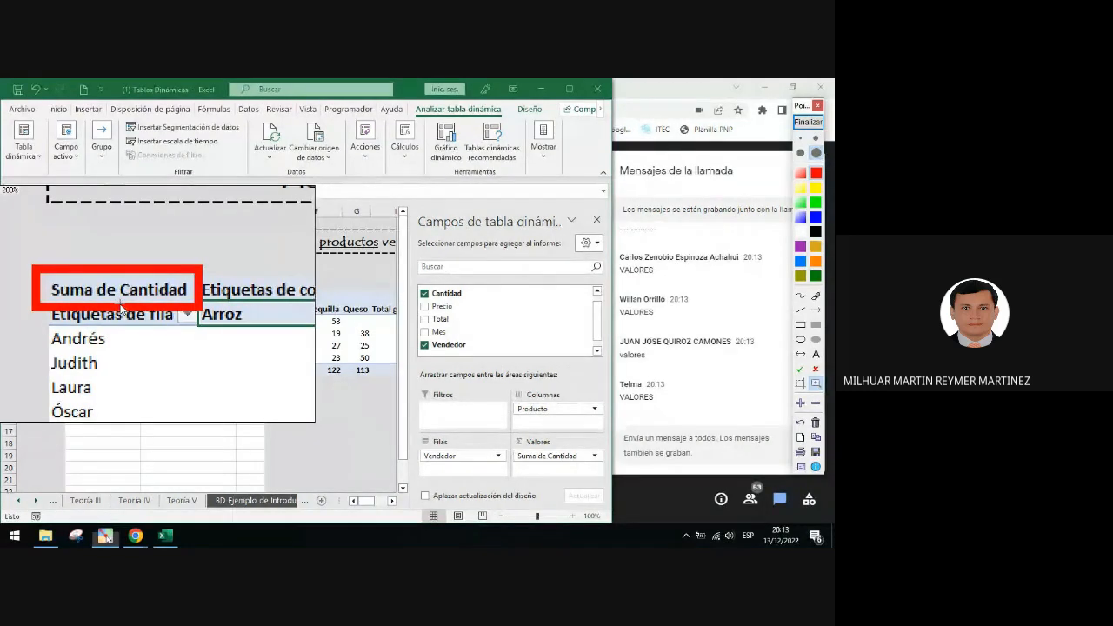
click(808, 122)
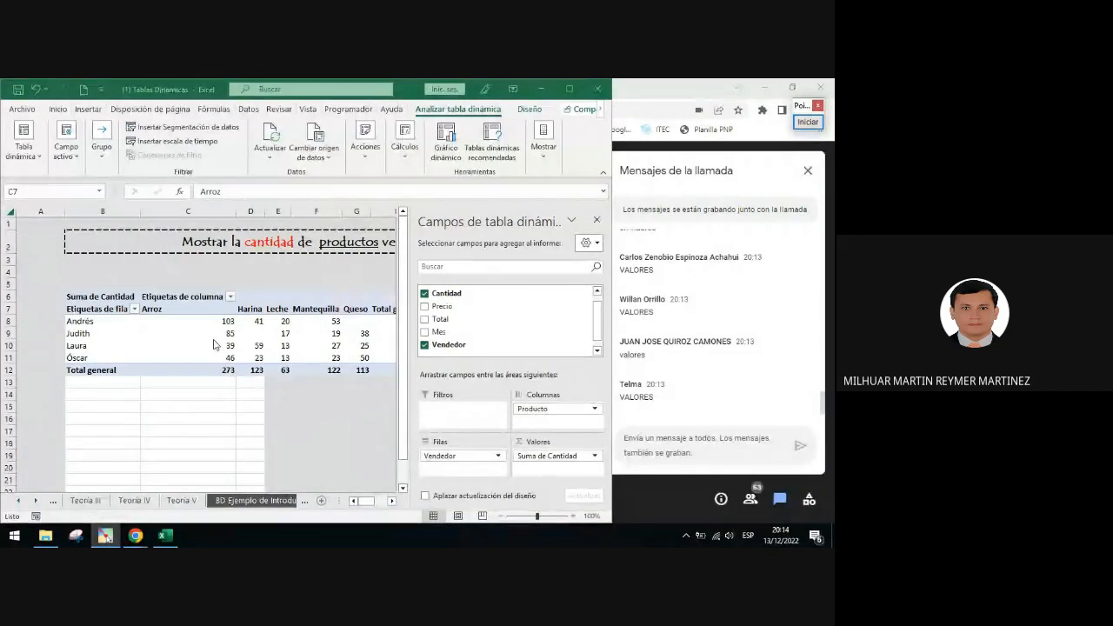
Change the PivotTable values to be summarized by Recuento instead of Suma
drag(225, 322, 335, 357)
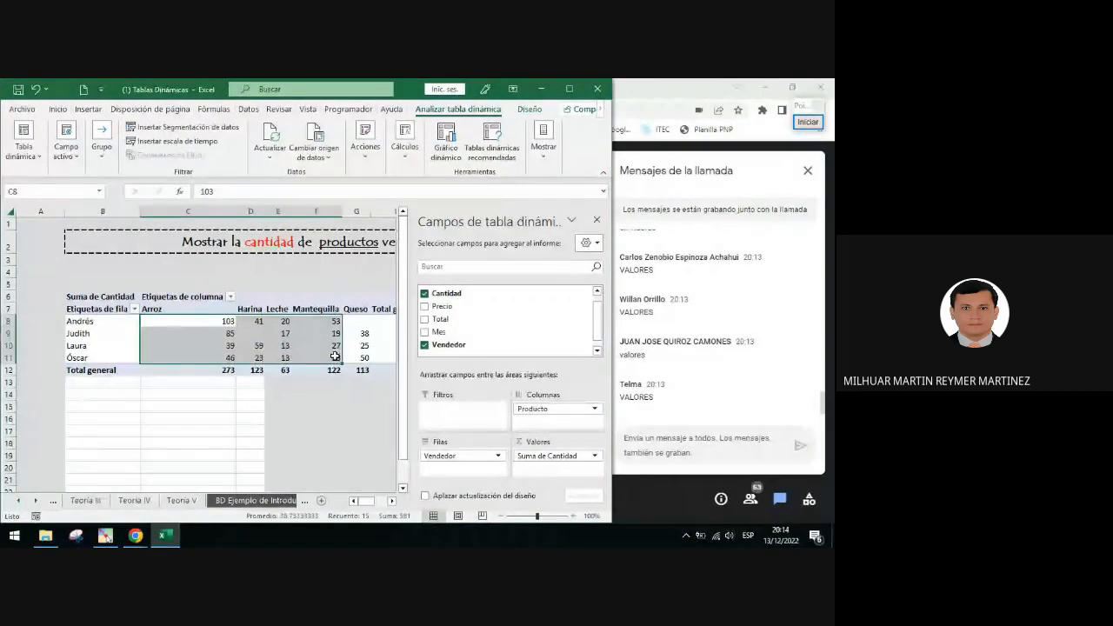
drag(225, 323, 352, 354)
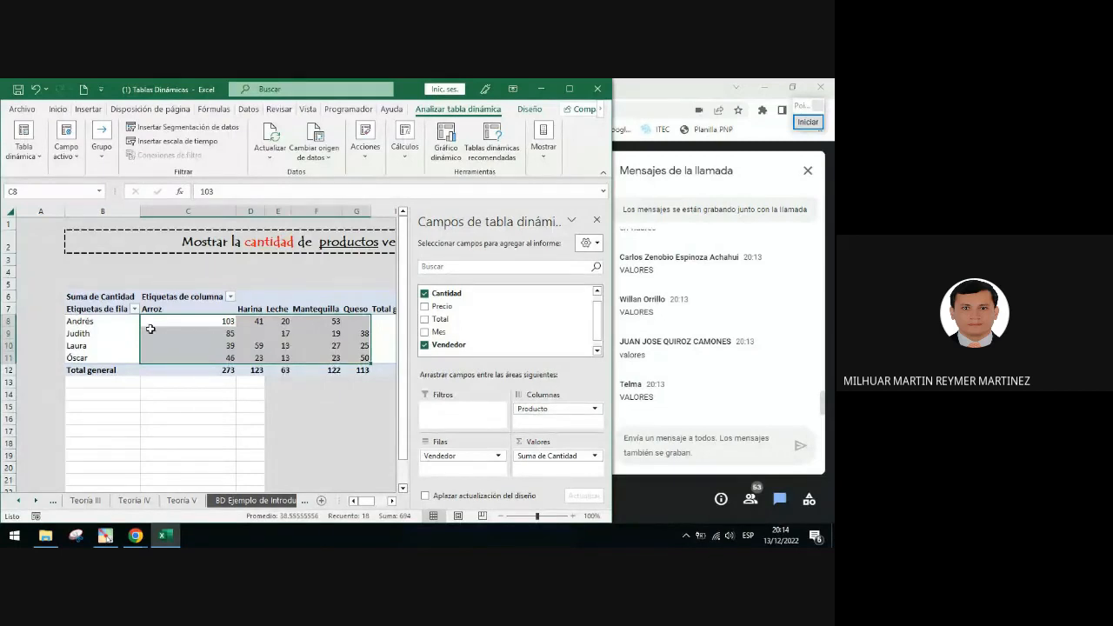
click(219, 331)
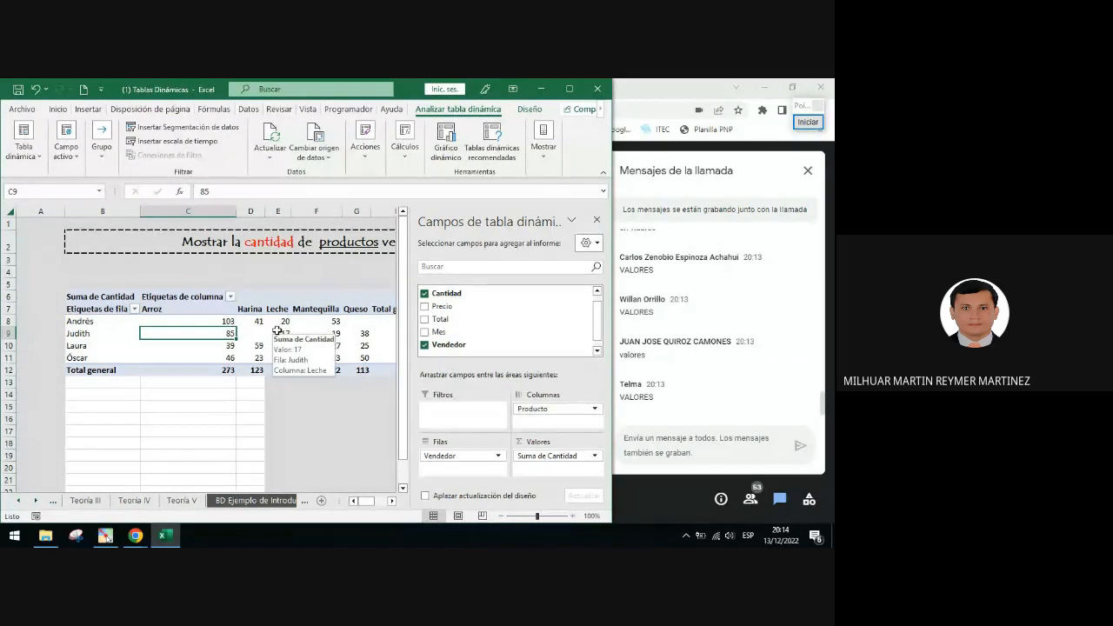
right_click(259, 331)
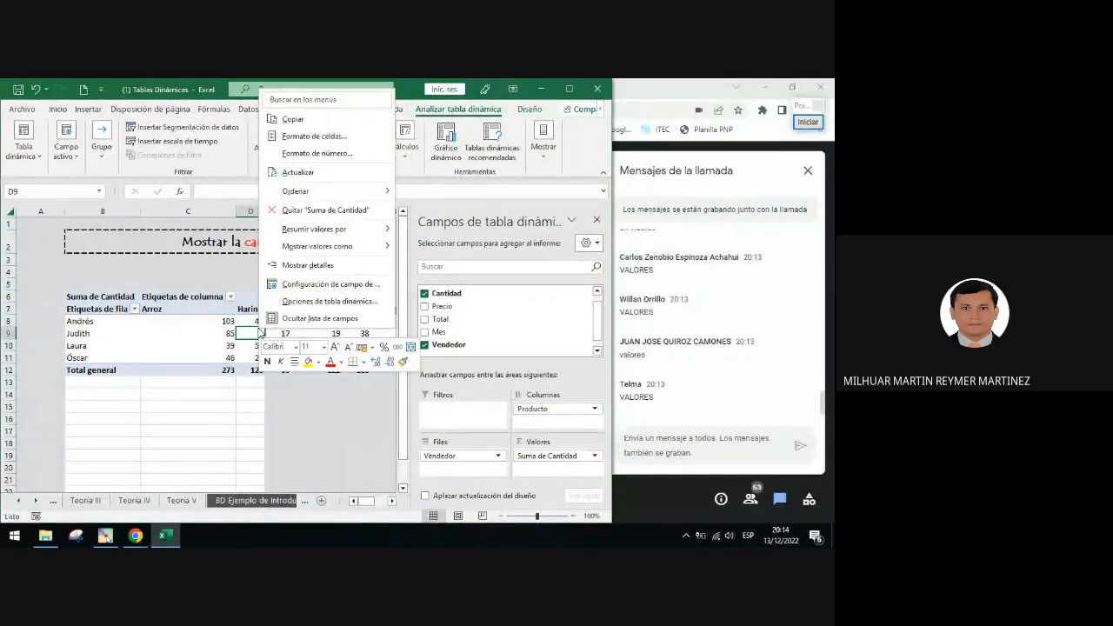
mouse_move(315, 233)
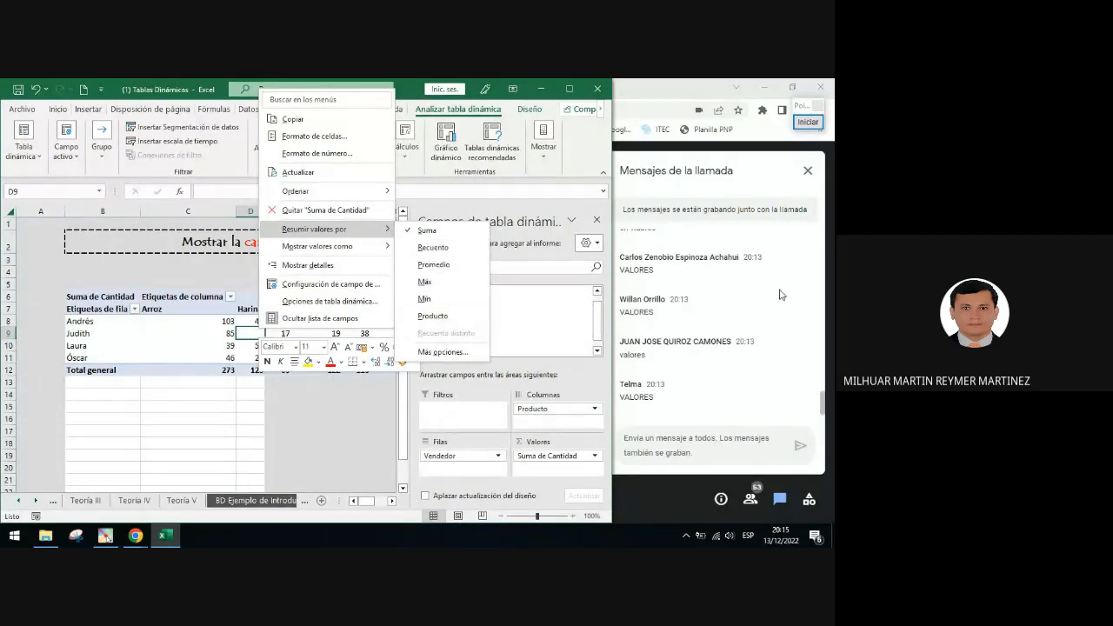
click(199, 324)
right_click(198, 324)
mouse_move(270, 228)
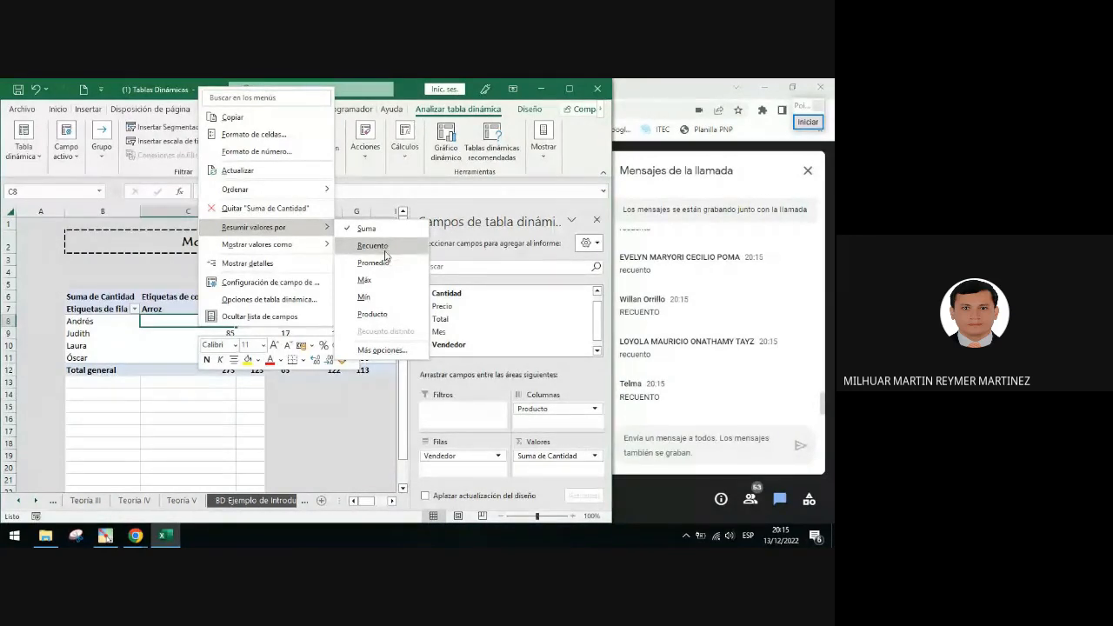
click(386, 253)
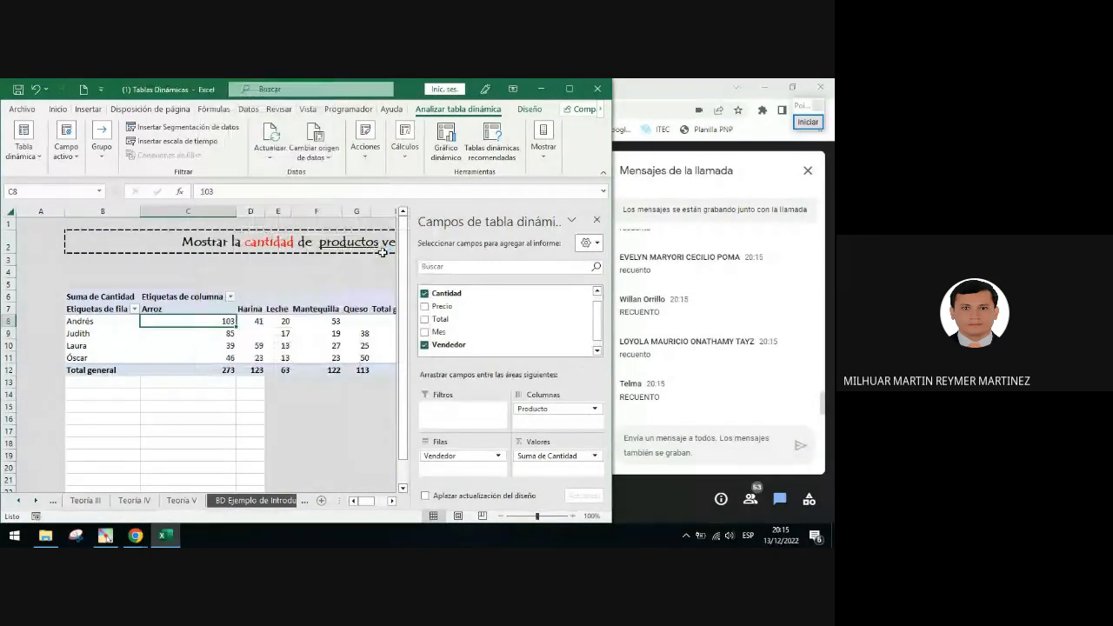
Draw a red arrow pointing to the Cuenta de Cantidad label in the PivotTable
click(808, 122)
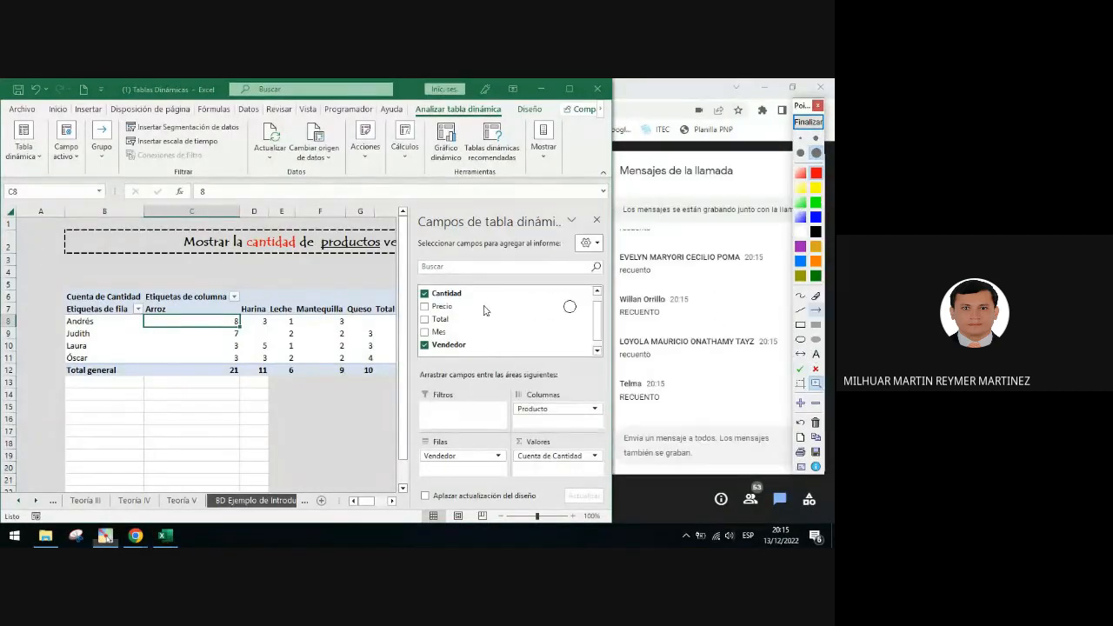
drag(130, 260, 82, 296)
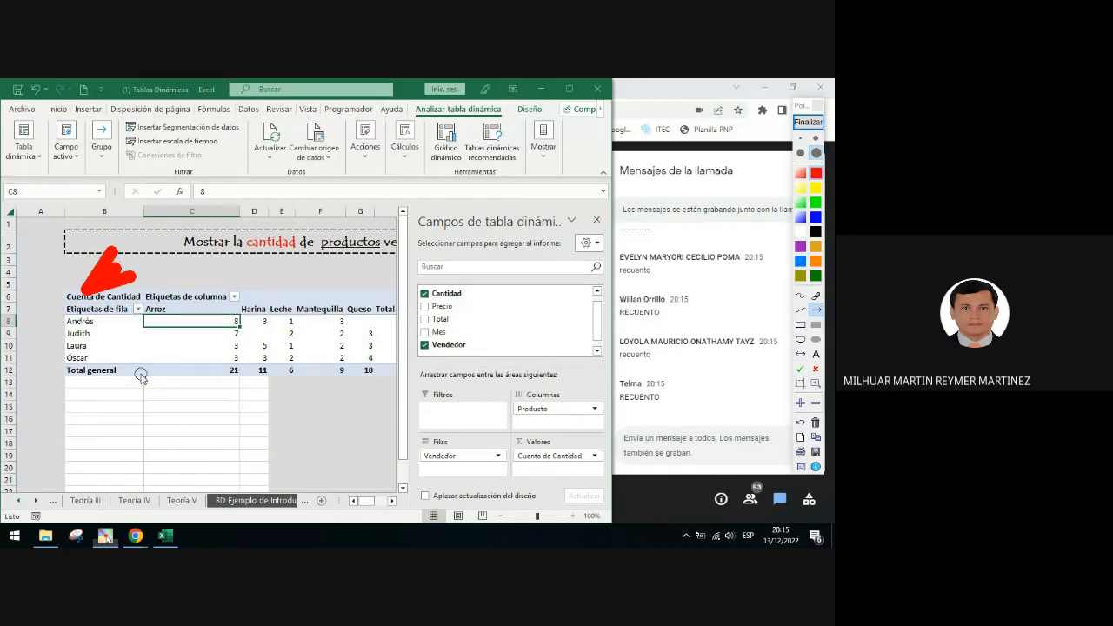
click(815, 137)
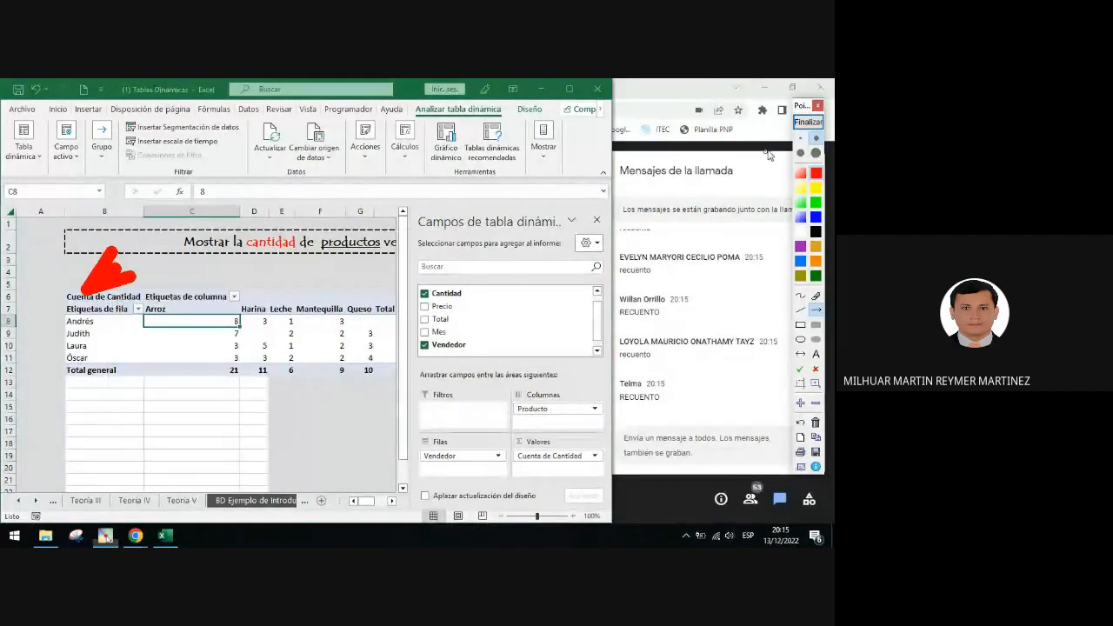
click(808, 122)
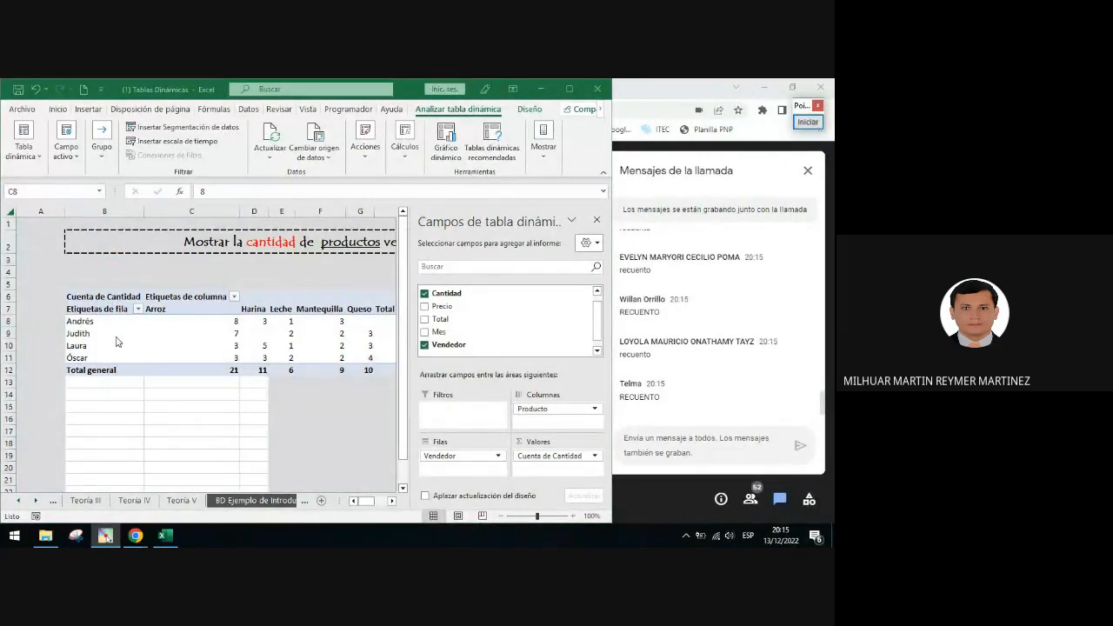
Frame the Cuenta de Cantidad field in the Valores area with a red rectangle
click(215, 336)
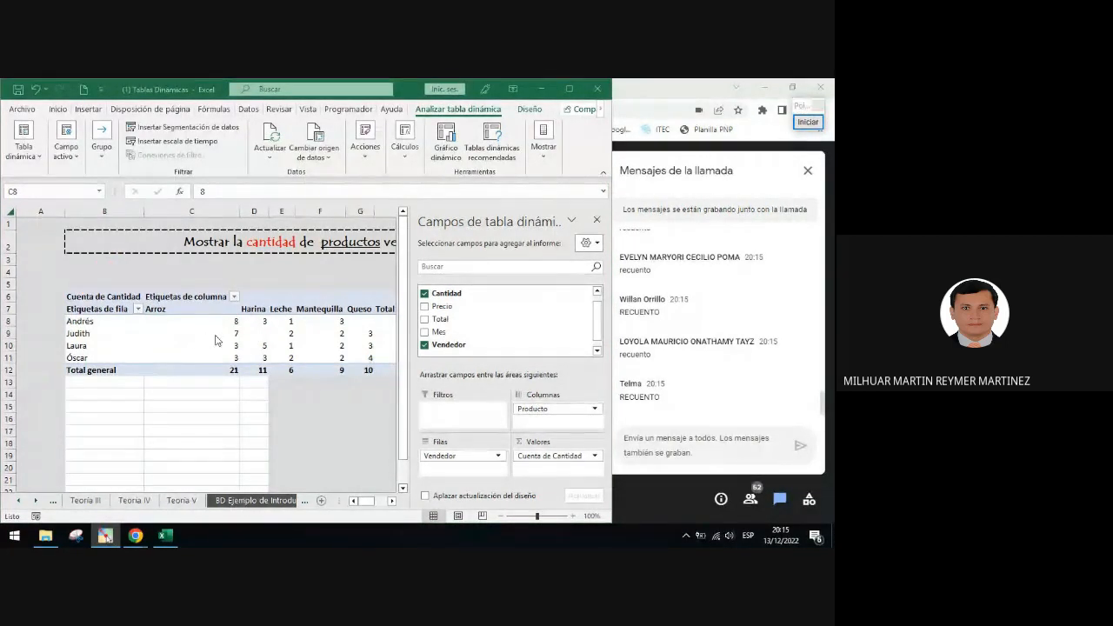
right_click(215, 336)
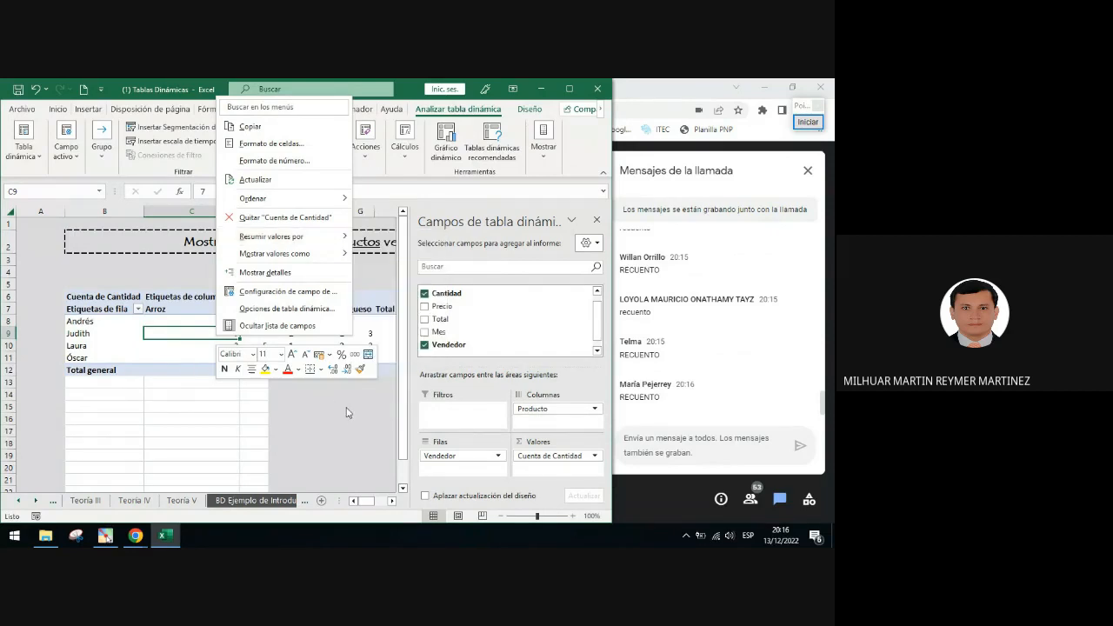
click(808, 122)
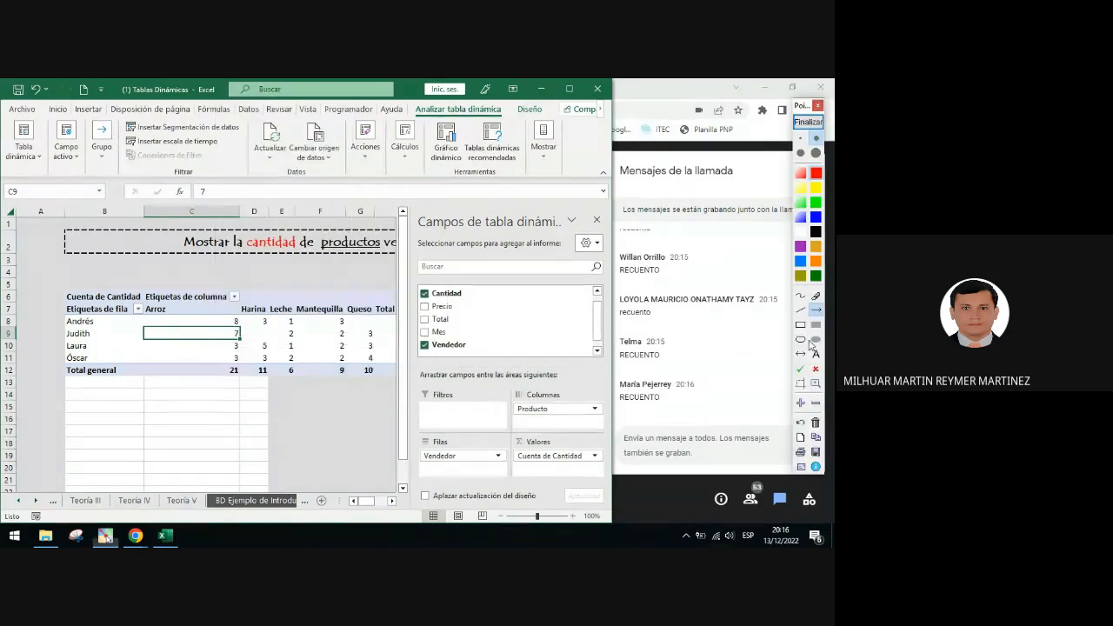
click(801, 324)
mouse_move(505, 442)
mouse_down()
mouse_move(576, 478)
mouse_move(606, 471)
mouse_up()
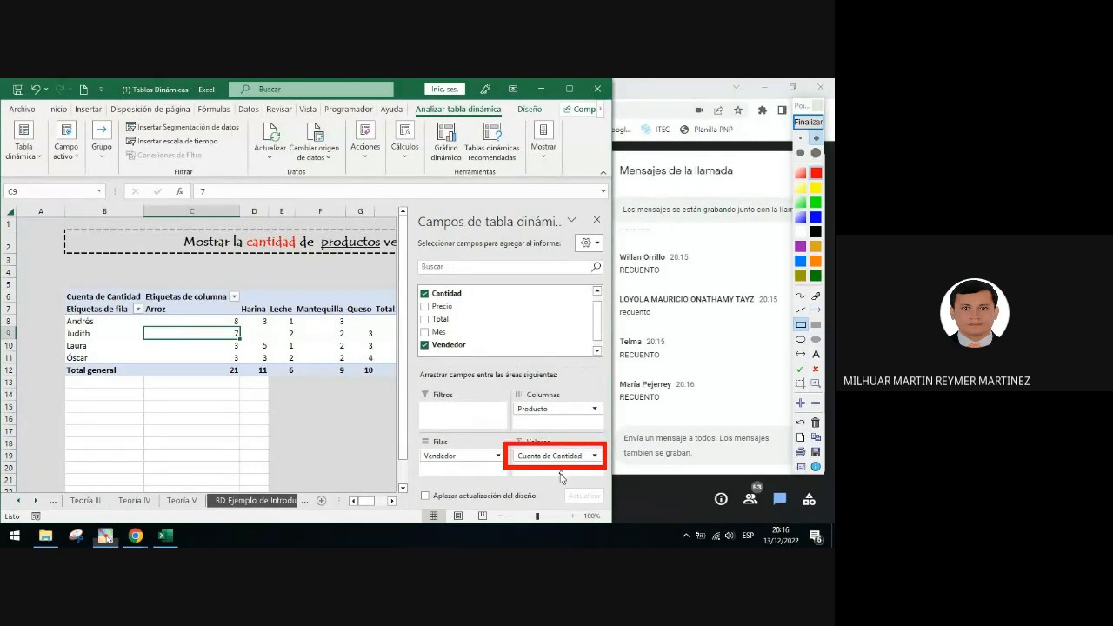
click(808, 122)
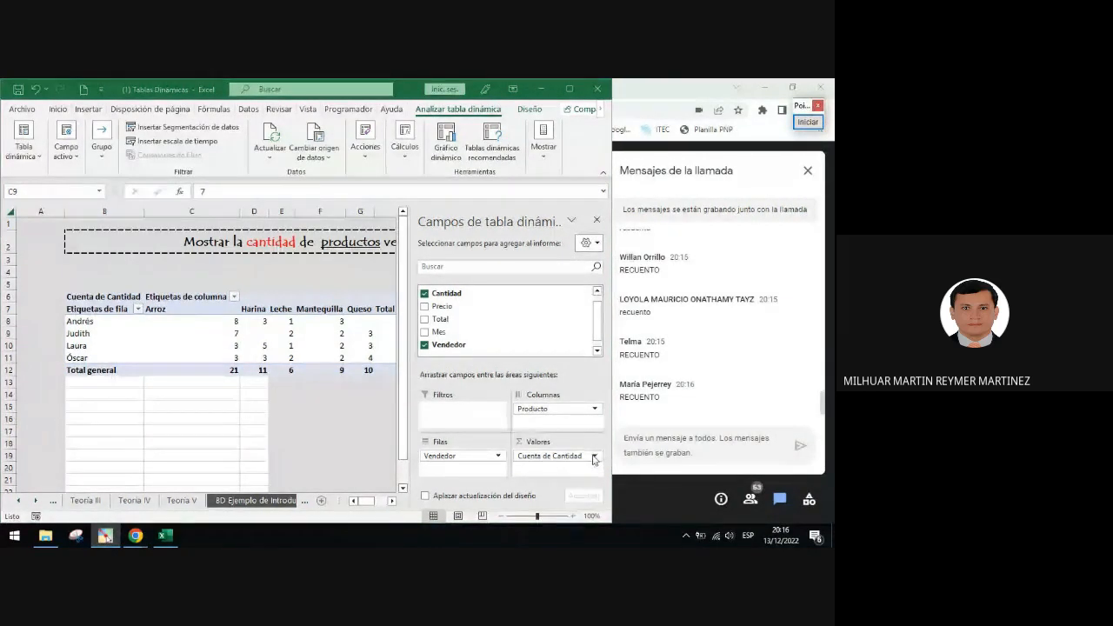
Open the value field settings for Cuenta de Cantidad and frame its summary function list in red
click(596, 457)
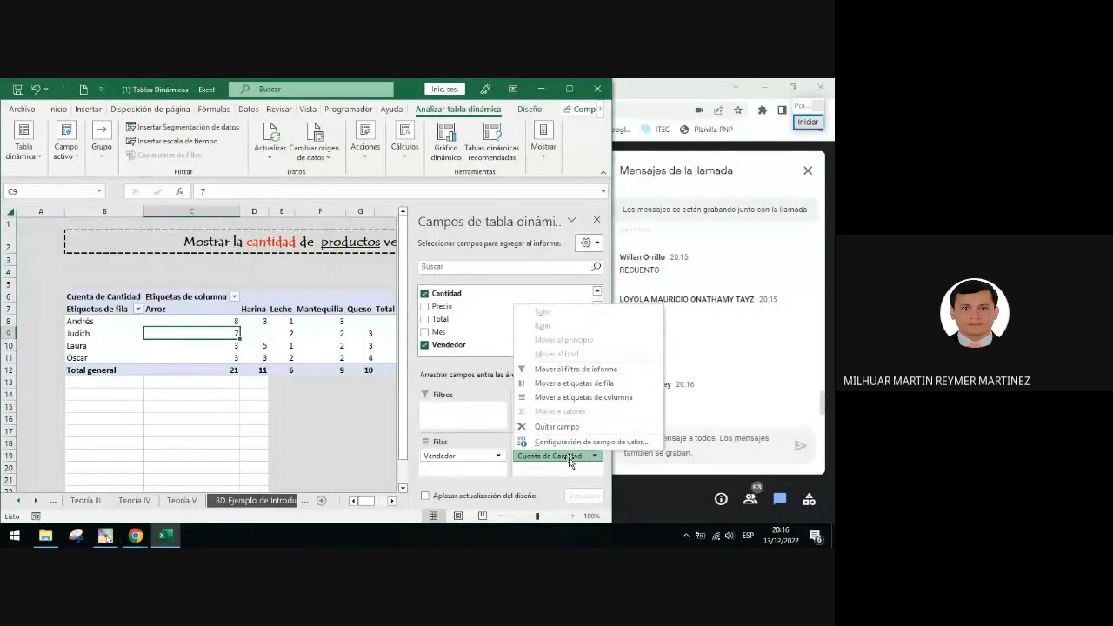
click(628, 444)
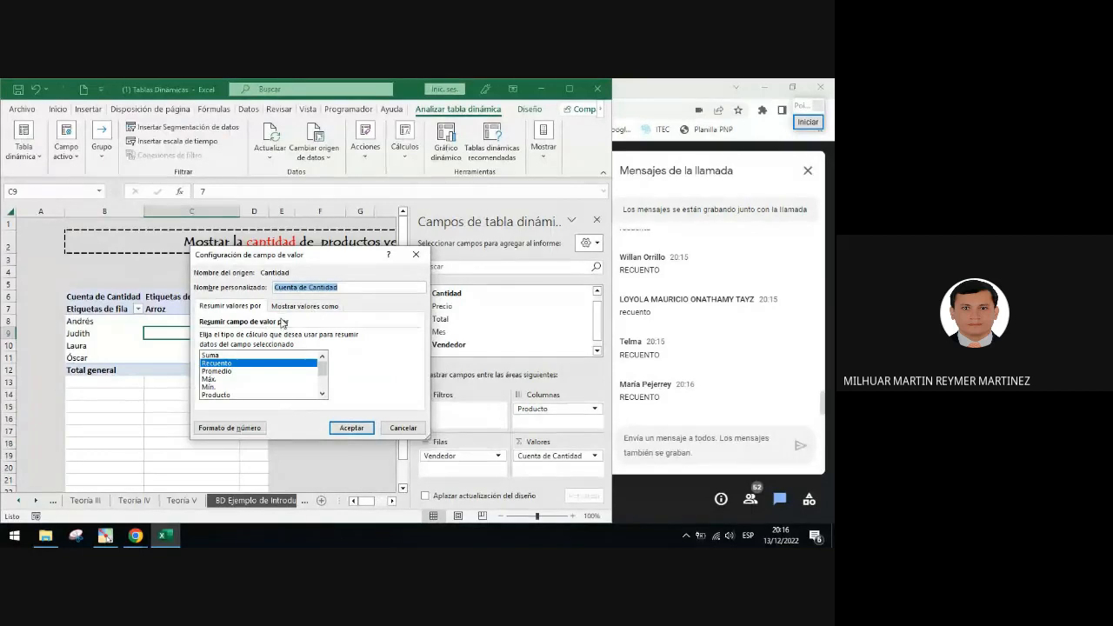
click(808, 122)
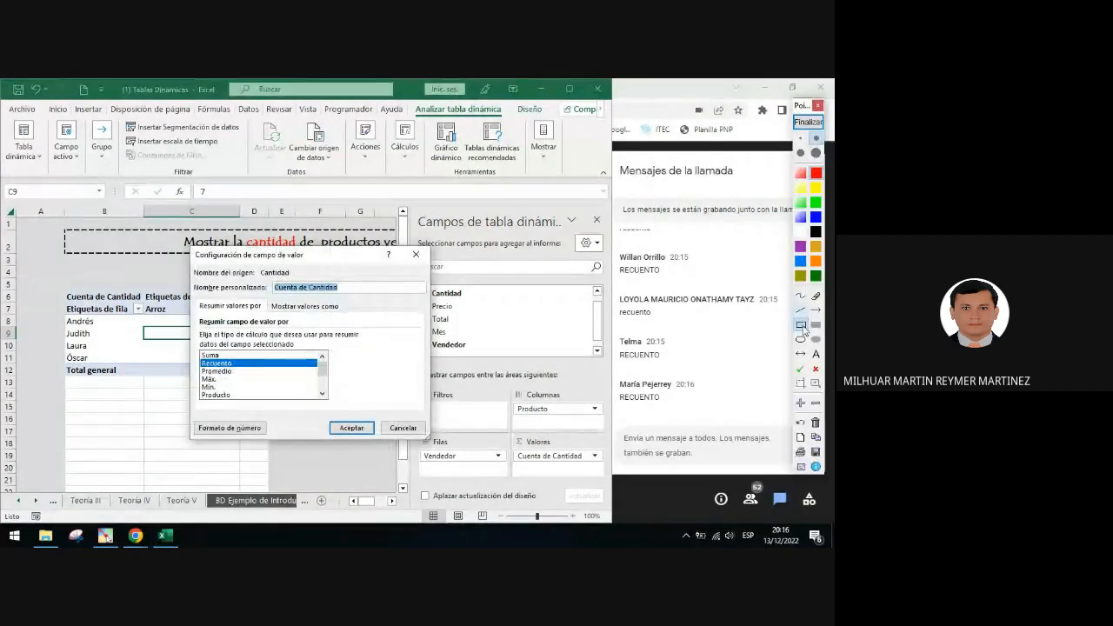
mouse_move(195, 340)
mouse_down()
mouse_move(264, 388)
mouse_move(334, 402)
mouse_up()
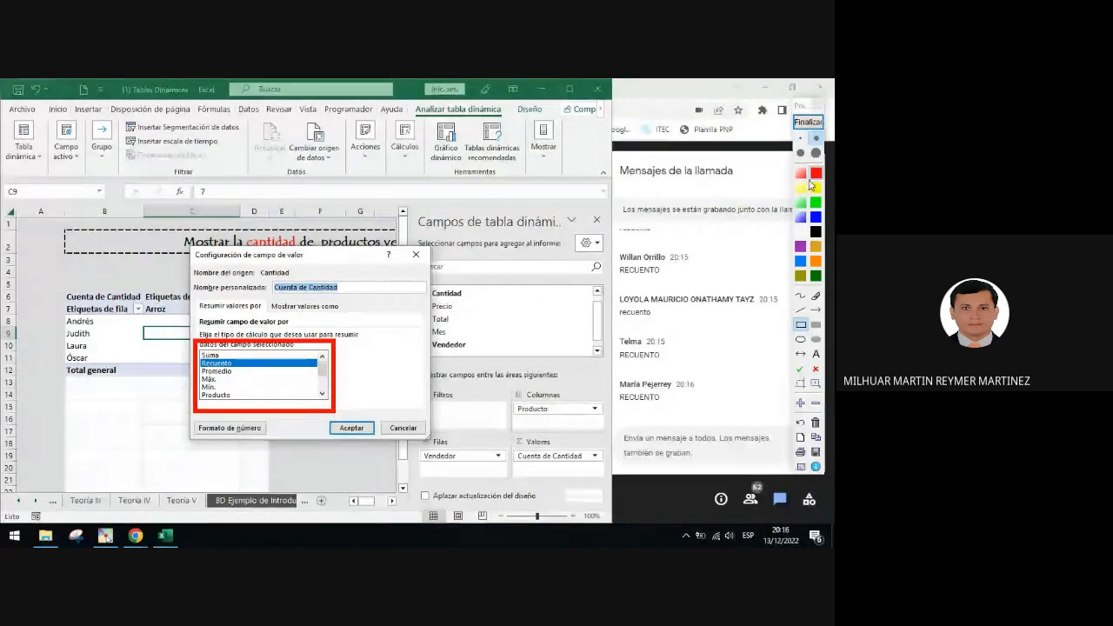
click(808, 121)
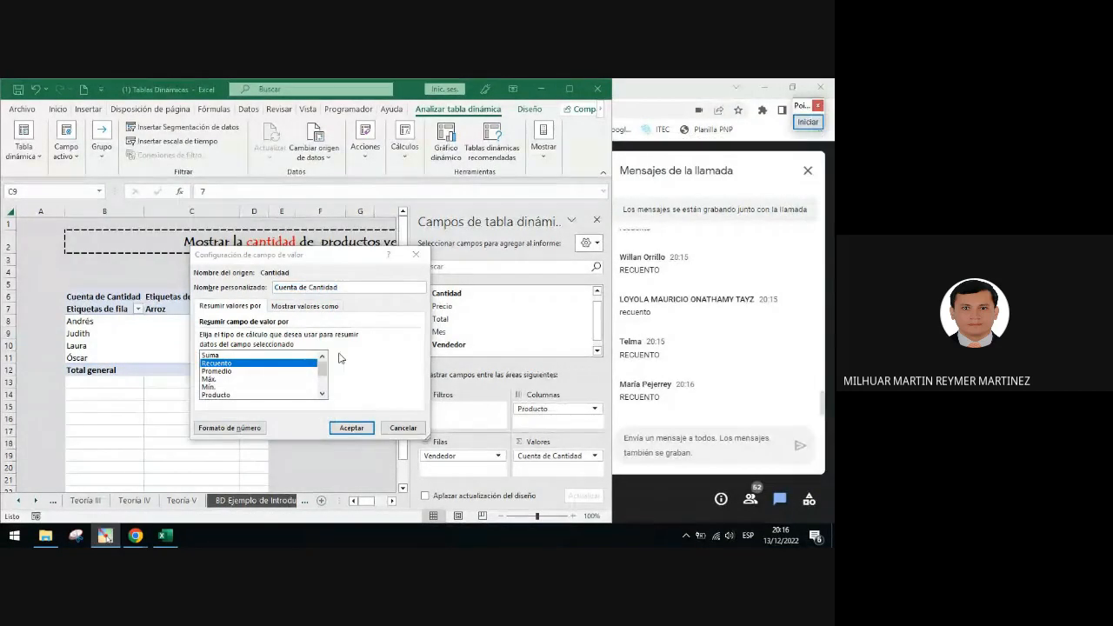
Browse the value field summary functions and set Cantidad to be summarized by Suma
click(323, 394)
click(323, 394)
click(322, 394)
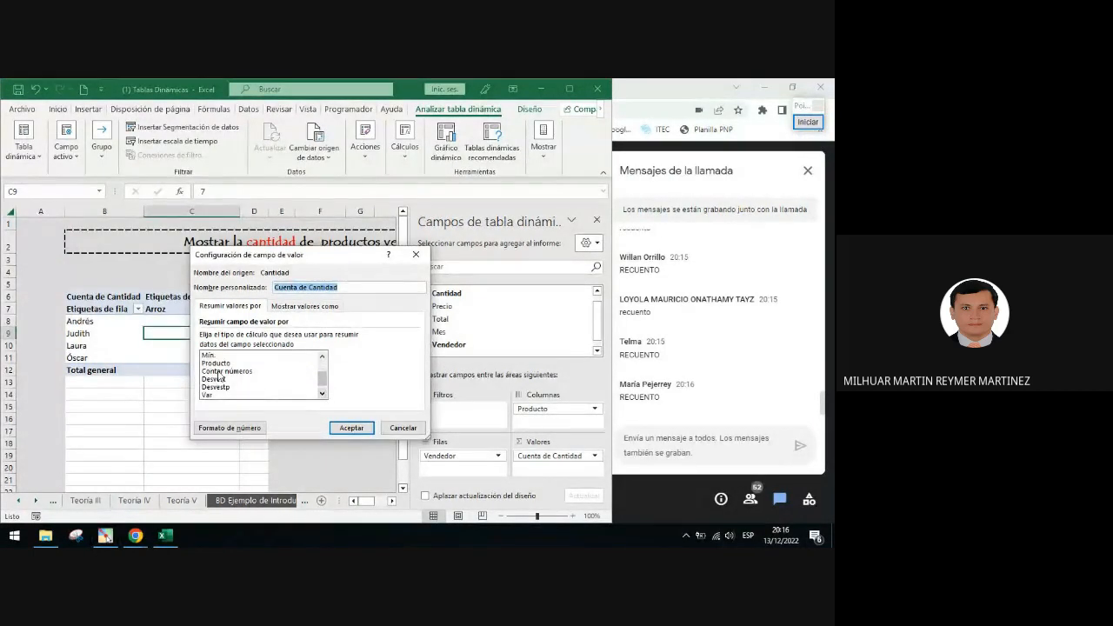
click(222, 372)
click(323, 394)
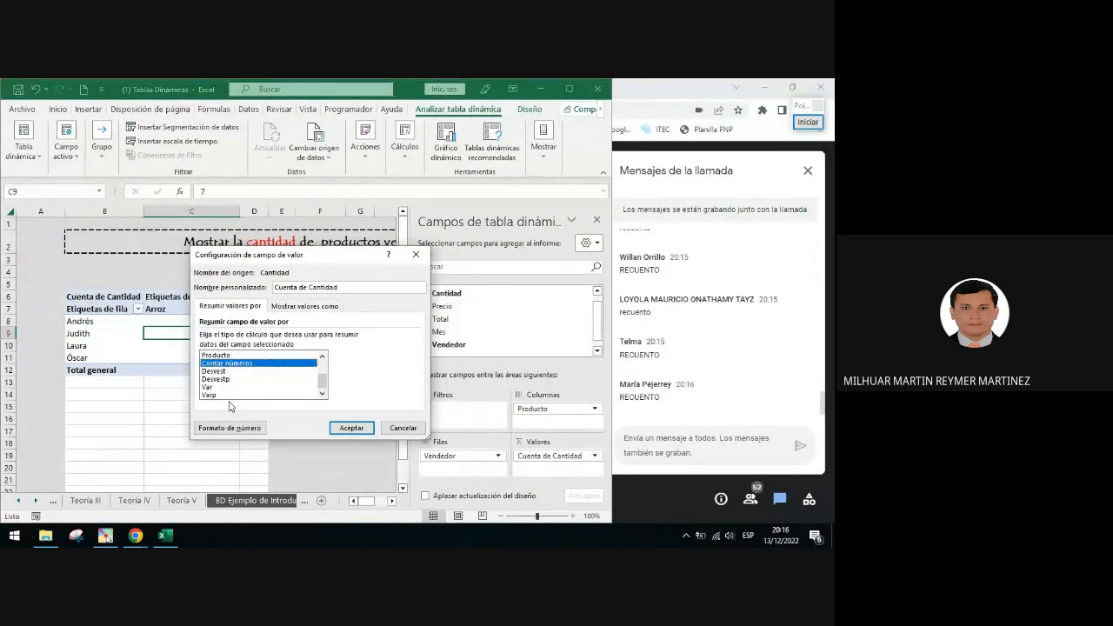
click(322, 357)
click(321, 357)
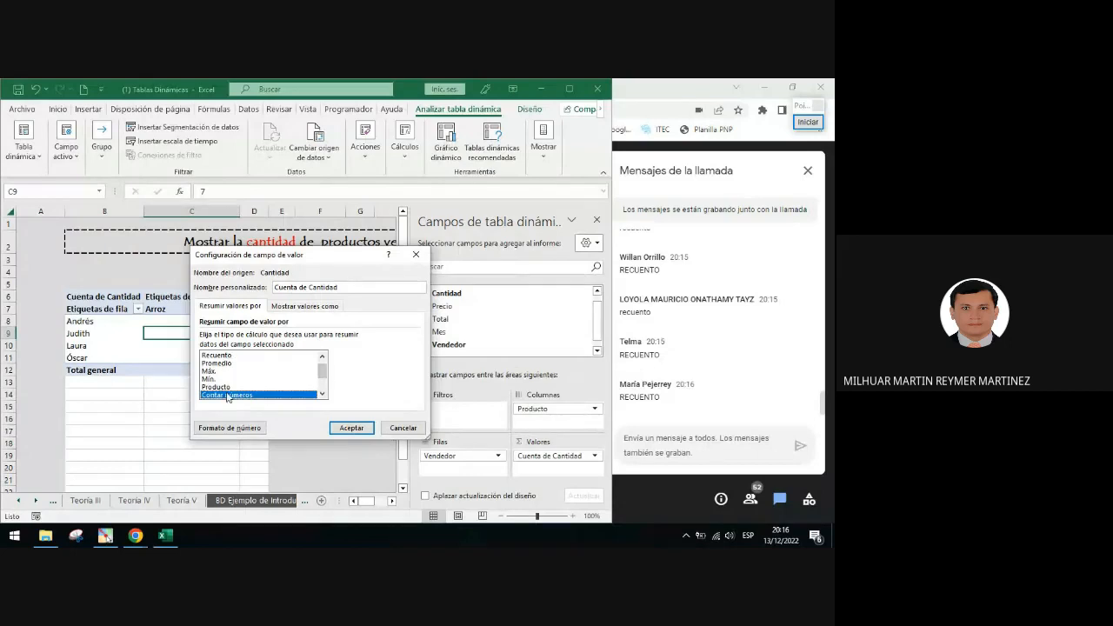
click(322, 357)
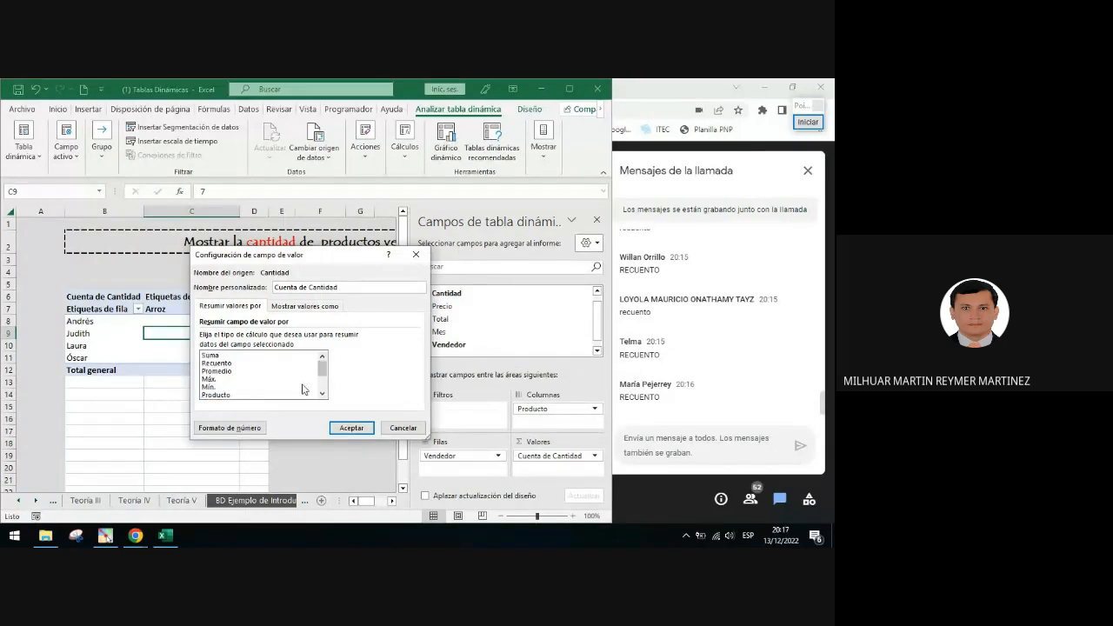
click(223, 357)
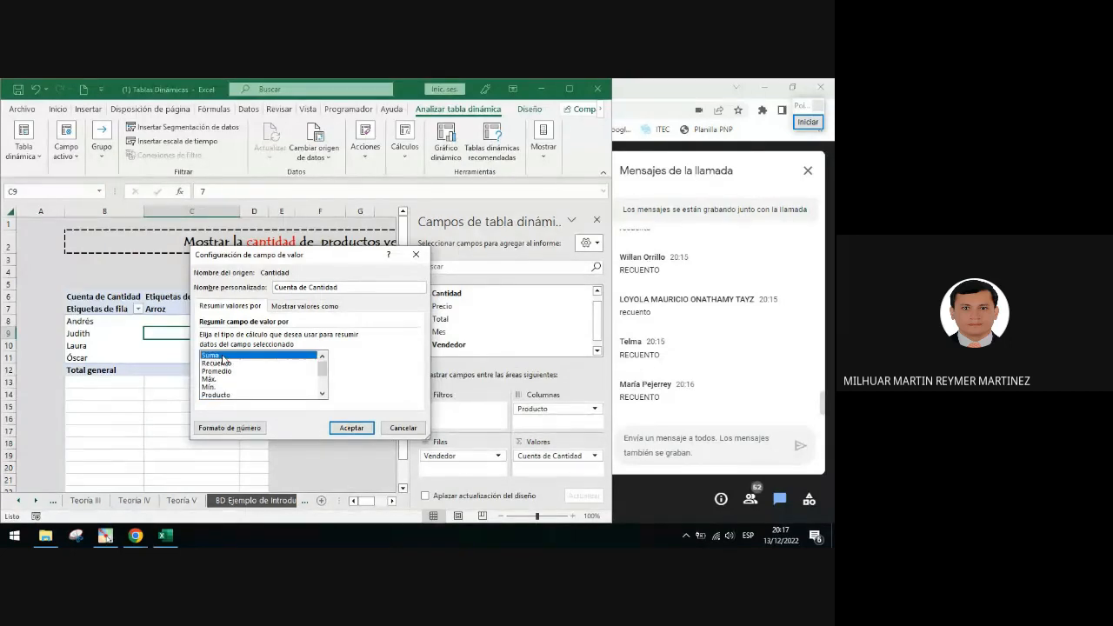
click(362, 429)
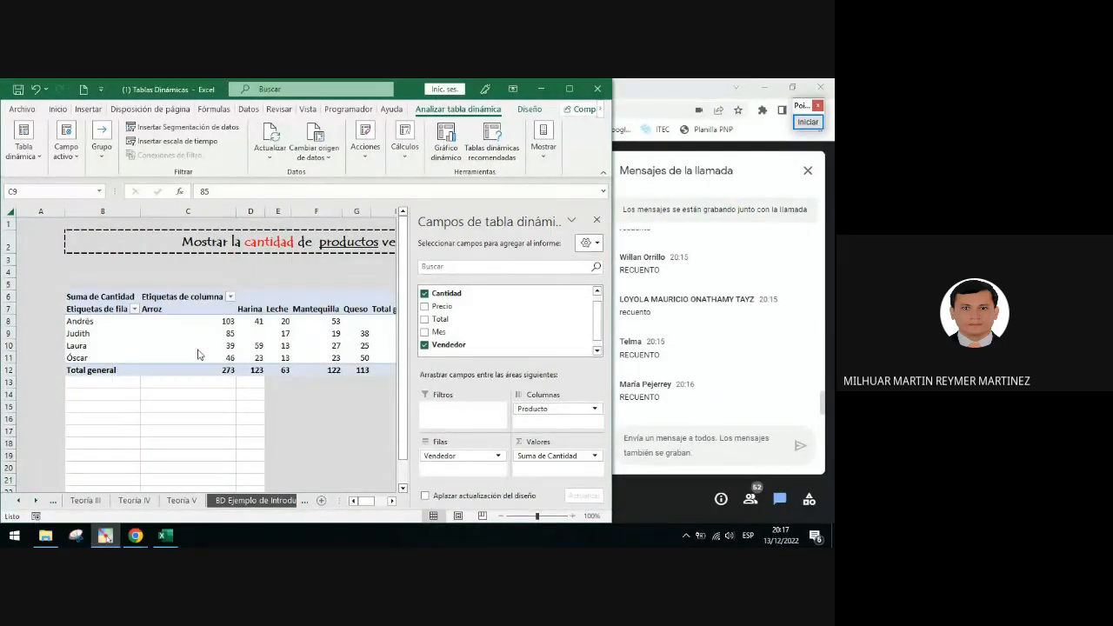
Summarize the PivotTable values by Recuento again from one of the value cells
click(254, 334)
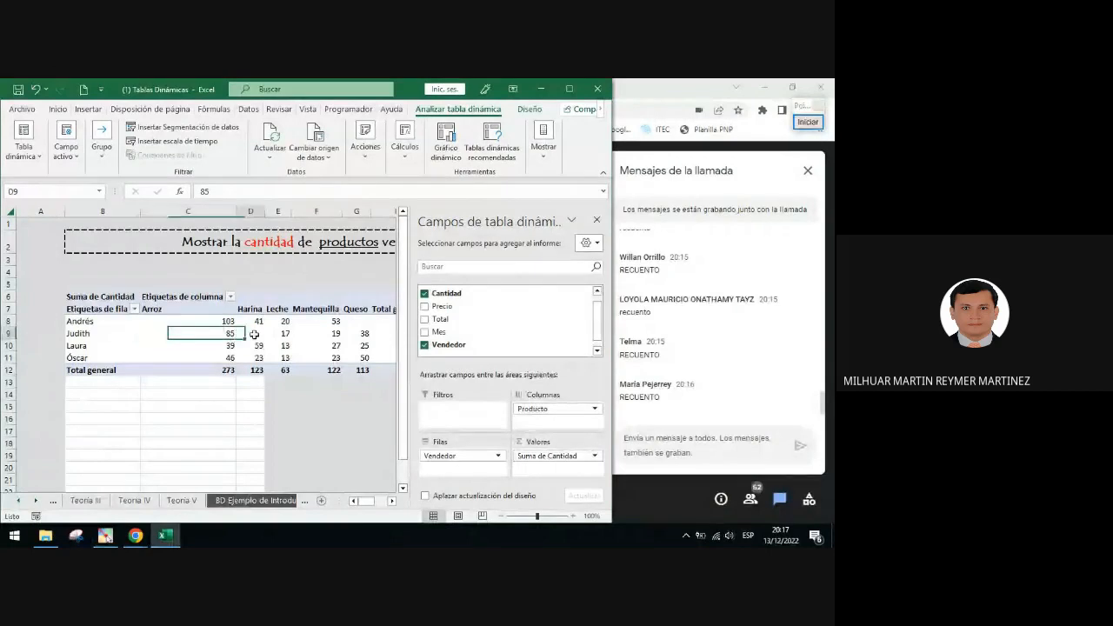
right_click(254, 334)
mouse_move(318, 244)
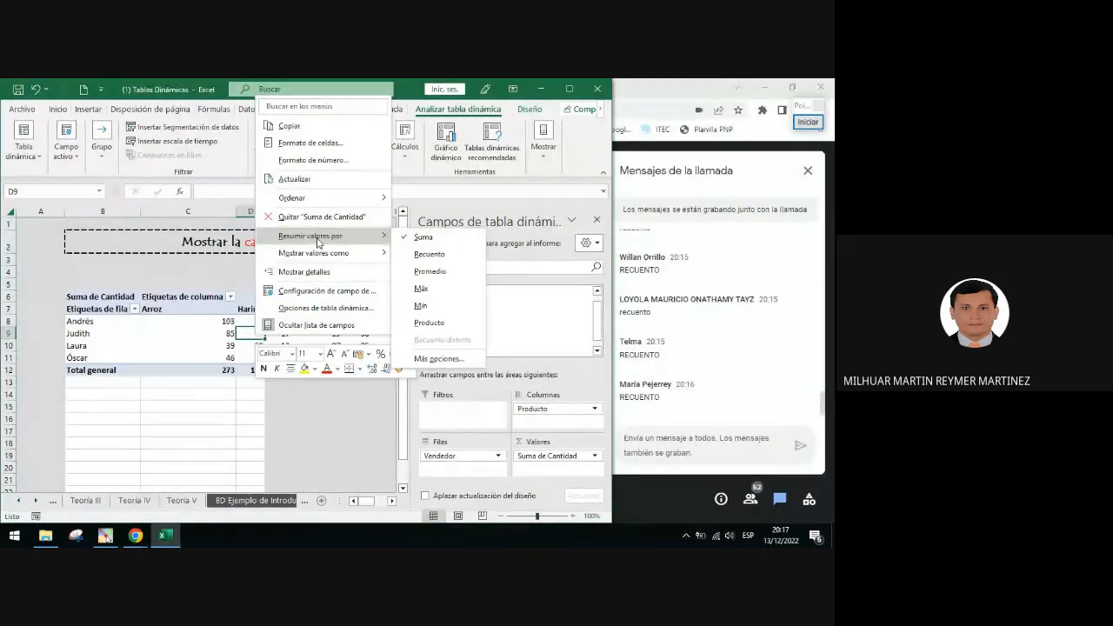
click(425, 255)
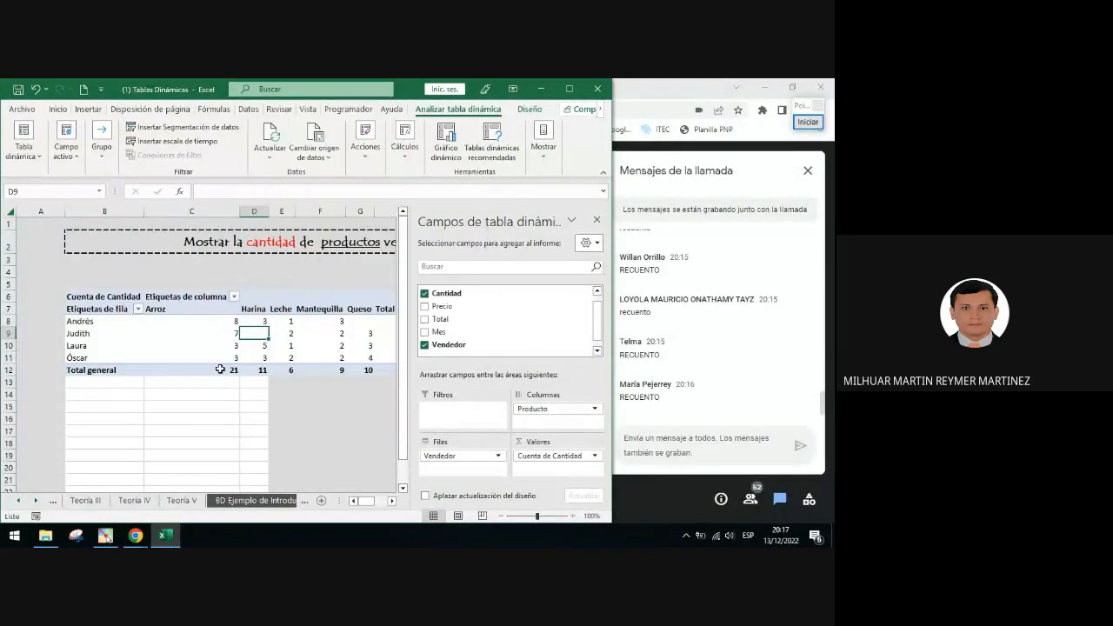
Circle the PivotTable count values with a red ellipse
click(808, 122)
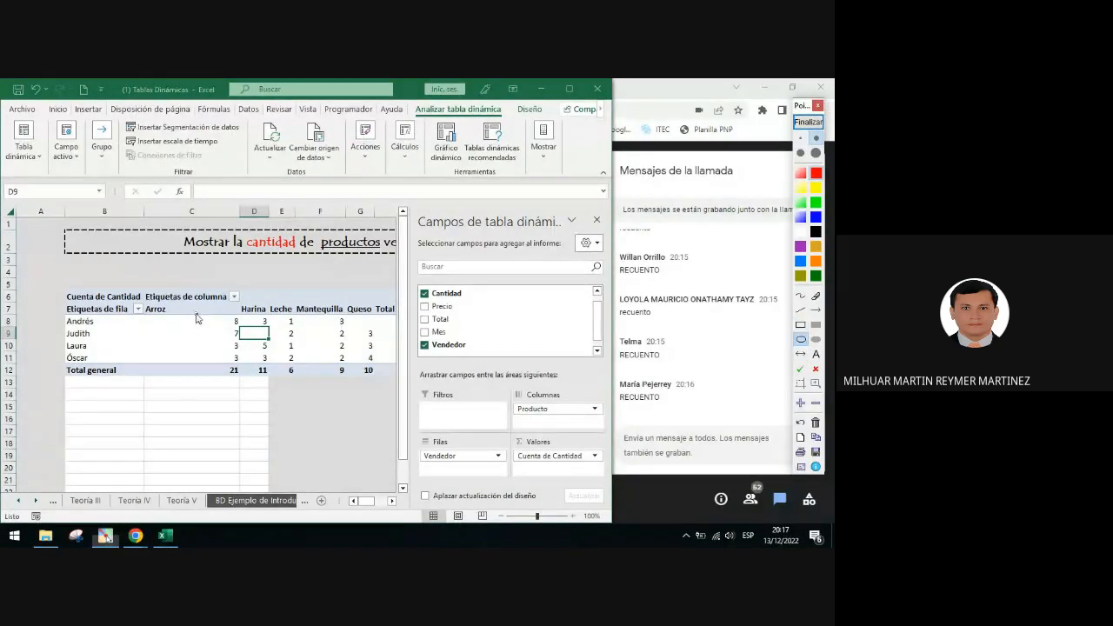
drag(195, 312, 404, 376)
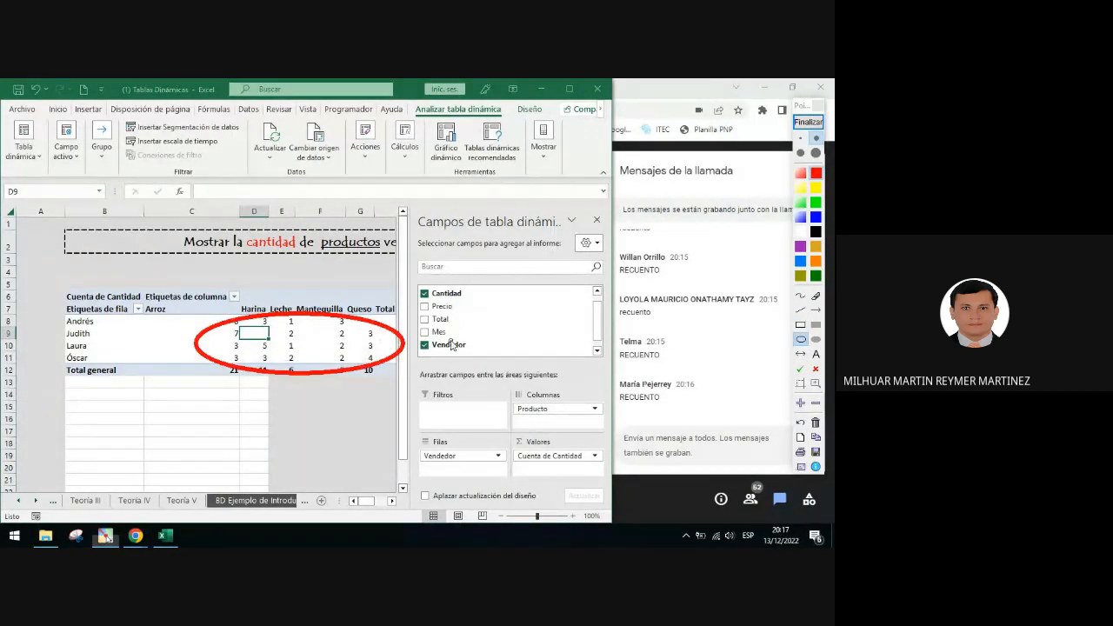
click(808, 122)
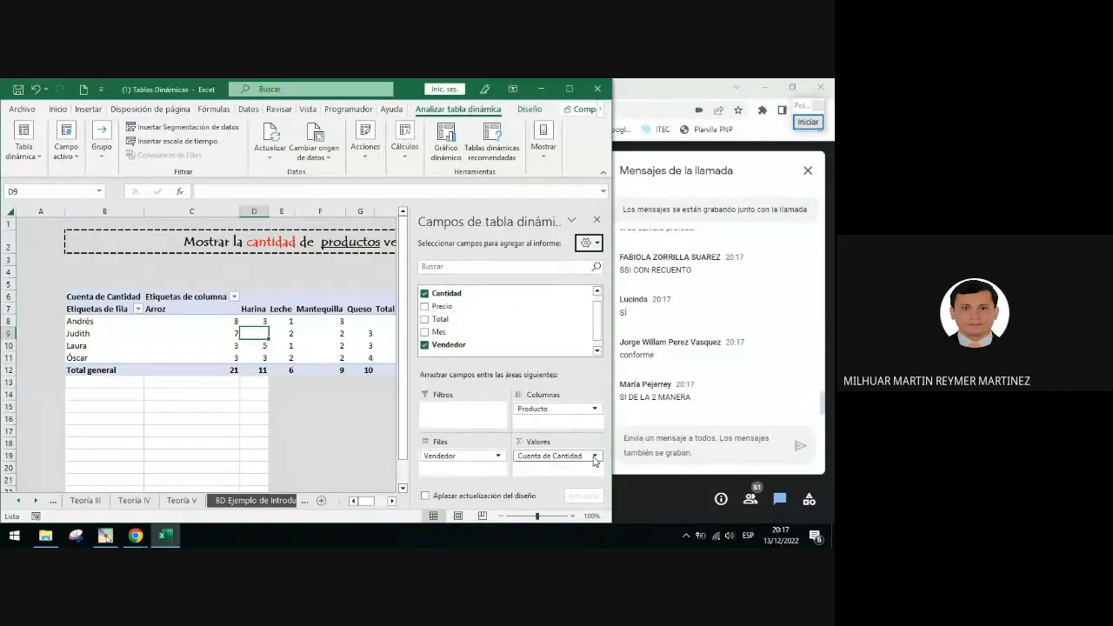
Open the Cuenta de Cantidad field options, then close the PivotTable Fields pane
click(595, 459)
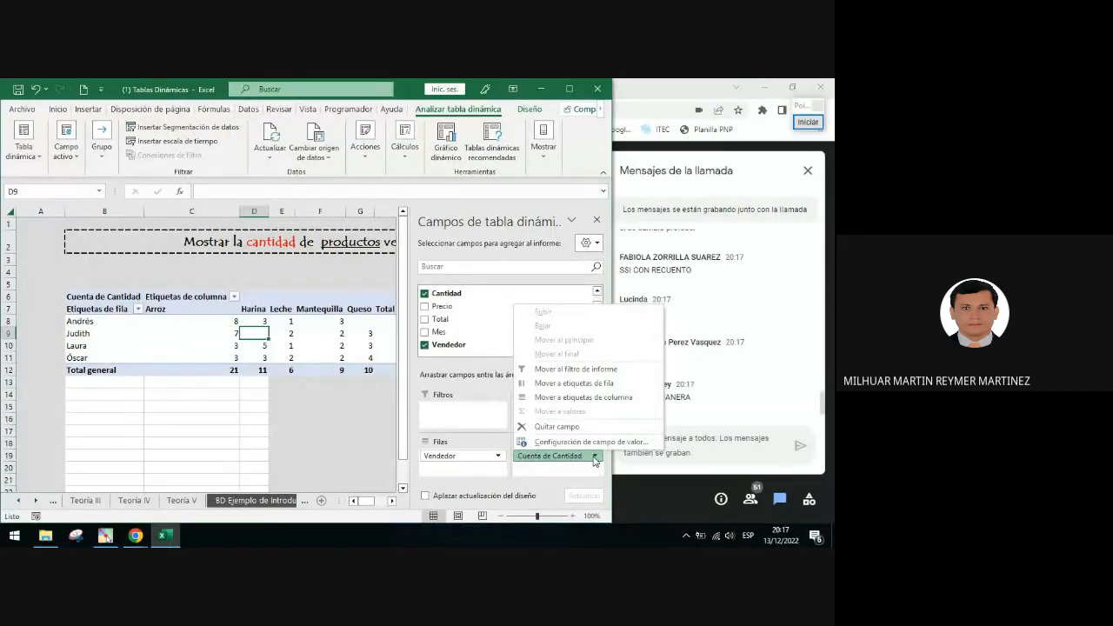
click(209, 320)
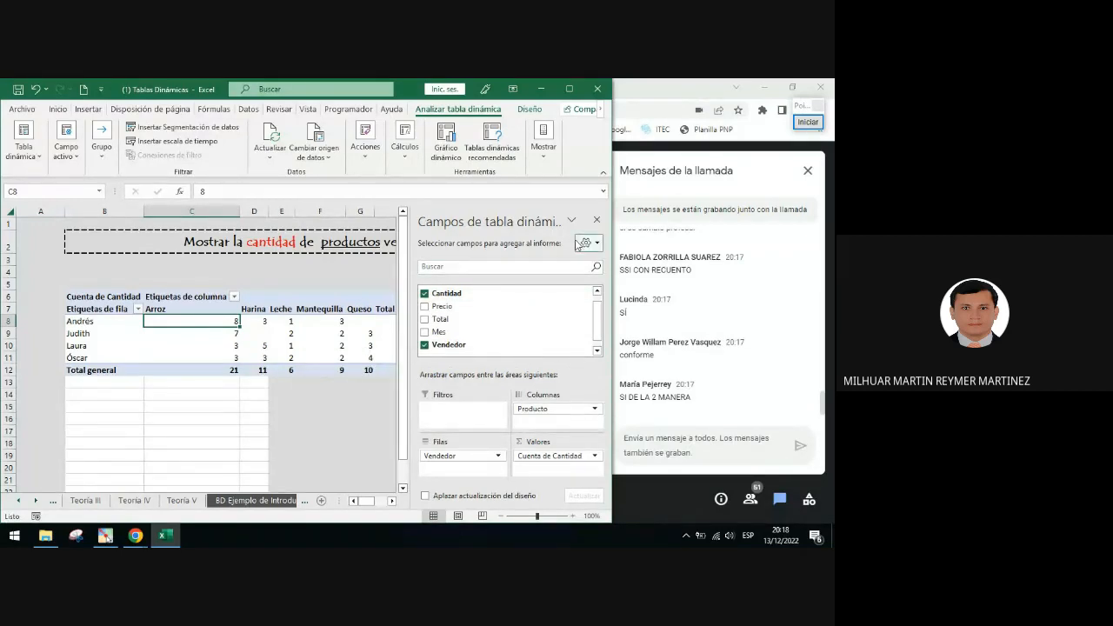
click(596, 219)
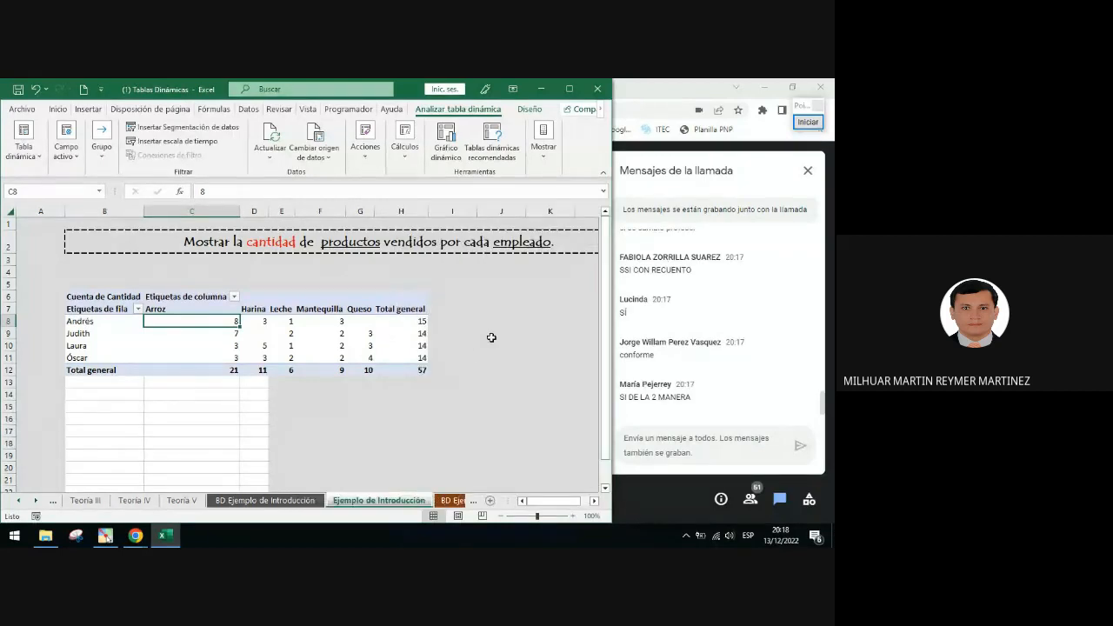
Review the options for showing the field list, field buttons and field headers again
right_click(254, 335)
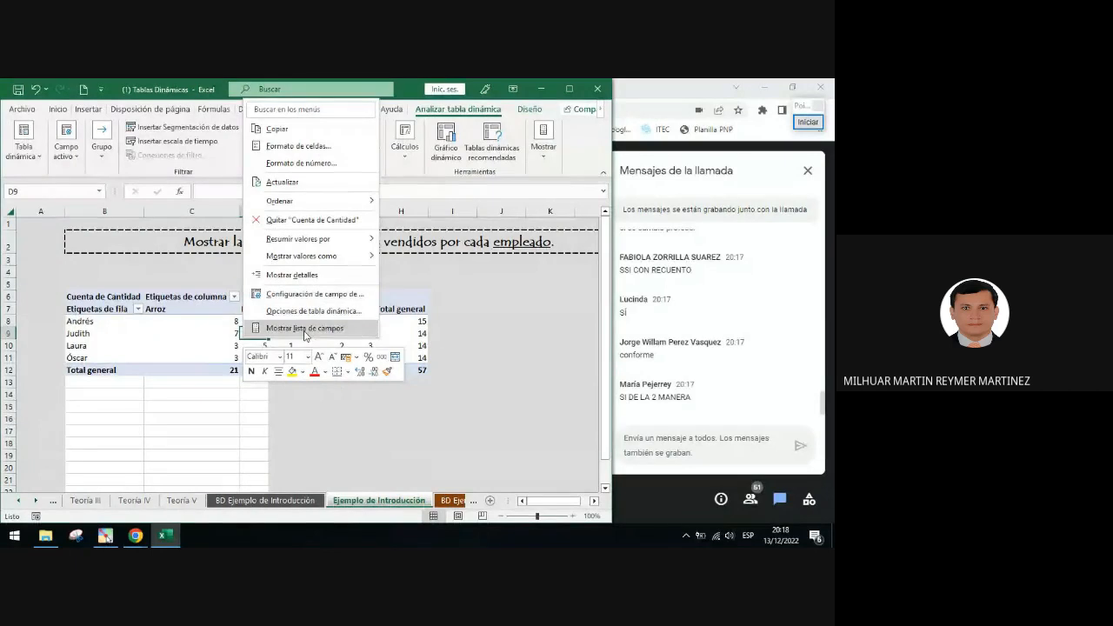
click(541, 141)
click(541, 141)
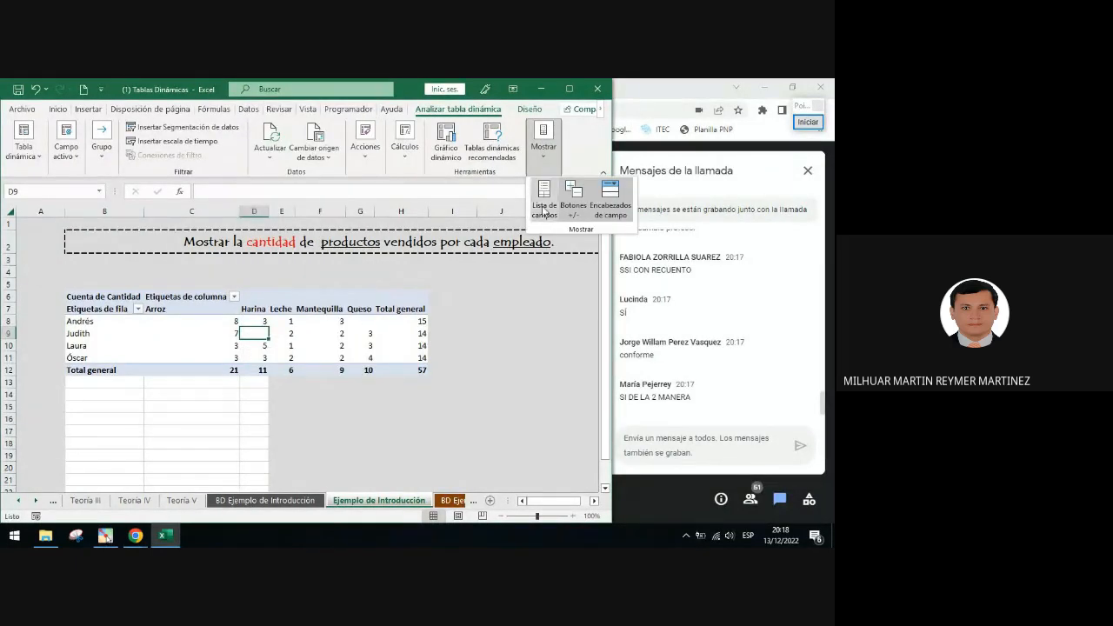
click(344, 355)
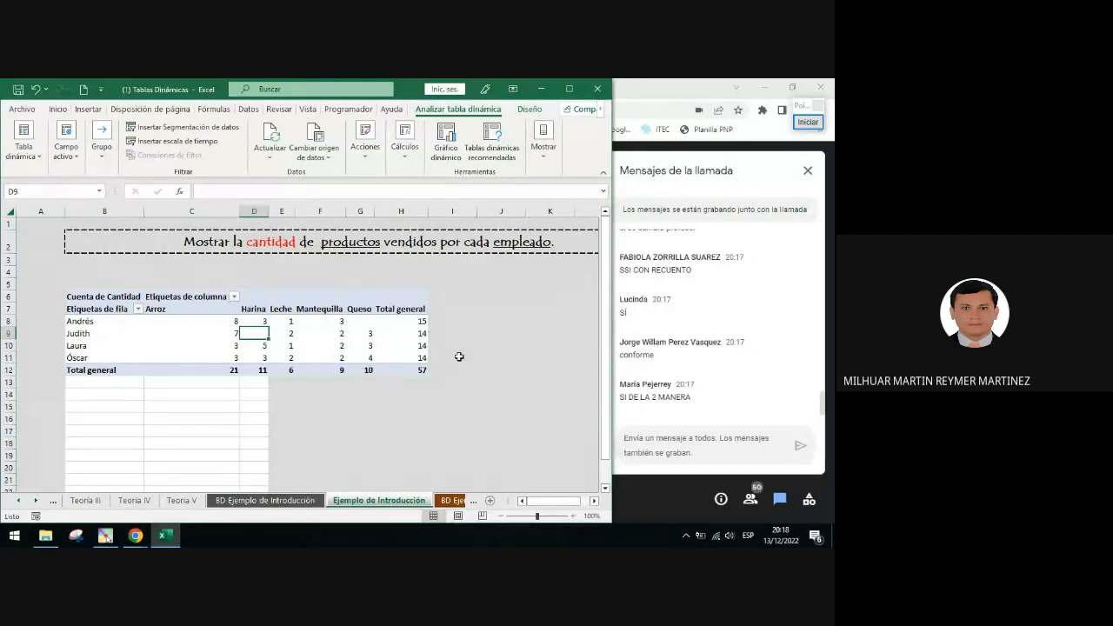
Frame the empty bordered cells below the PivotTable with a red rectangle
scroll(476, 368, down, 1)
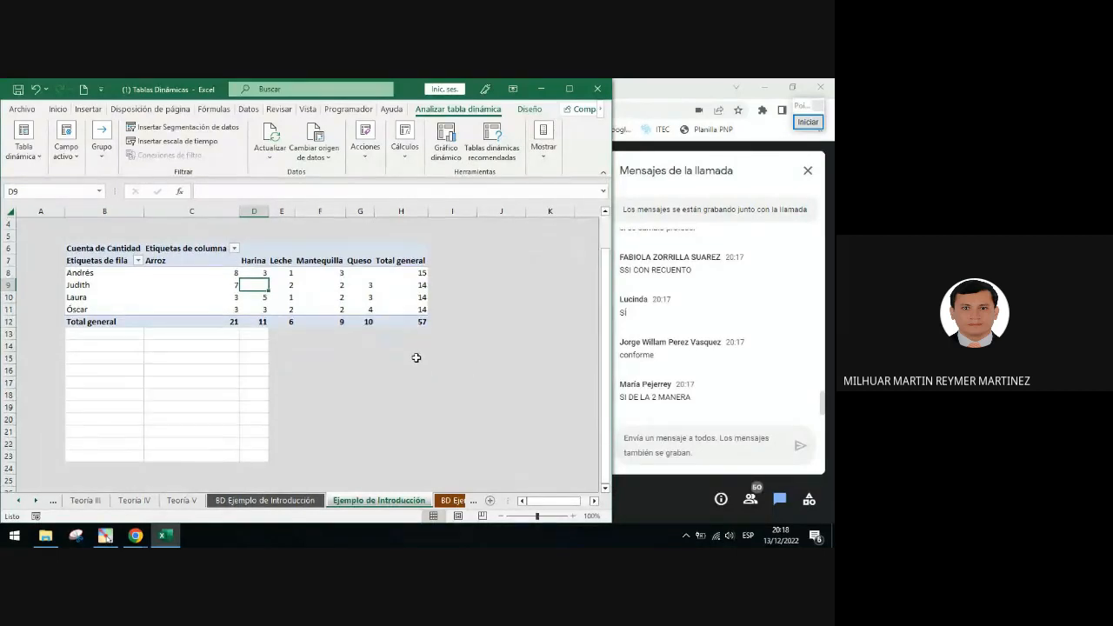
click(808, 123)
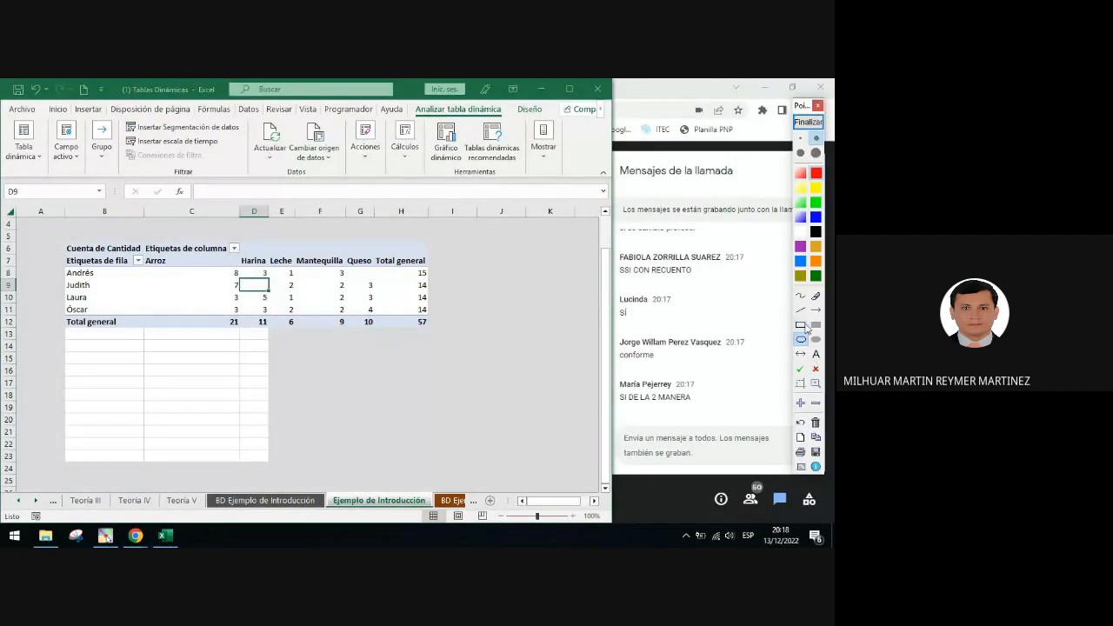
mouse_move(57, 325)
mouse_down()
mouse_move(226, 421)
mouse_move(282, 470)
mouse_up()
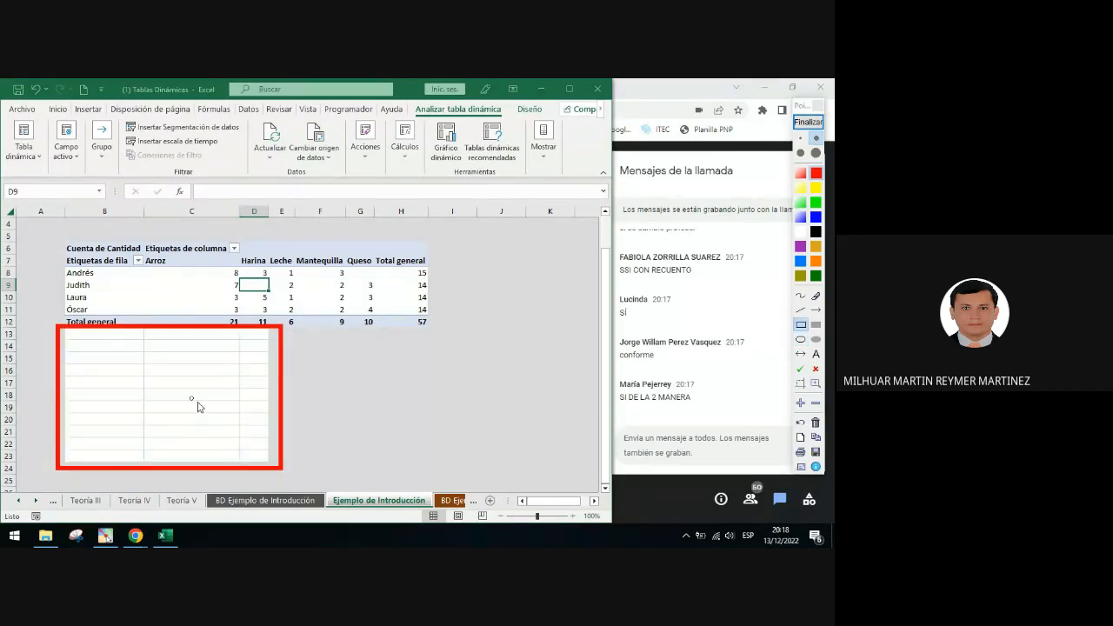
click(808, 122)
Select a blank cell outside the PivotTable and draw a red arrow pointing to the Inicio tab
click(410, 383)
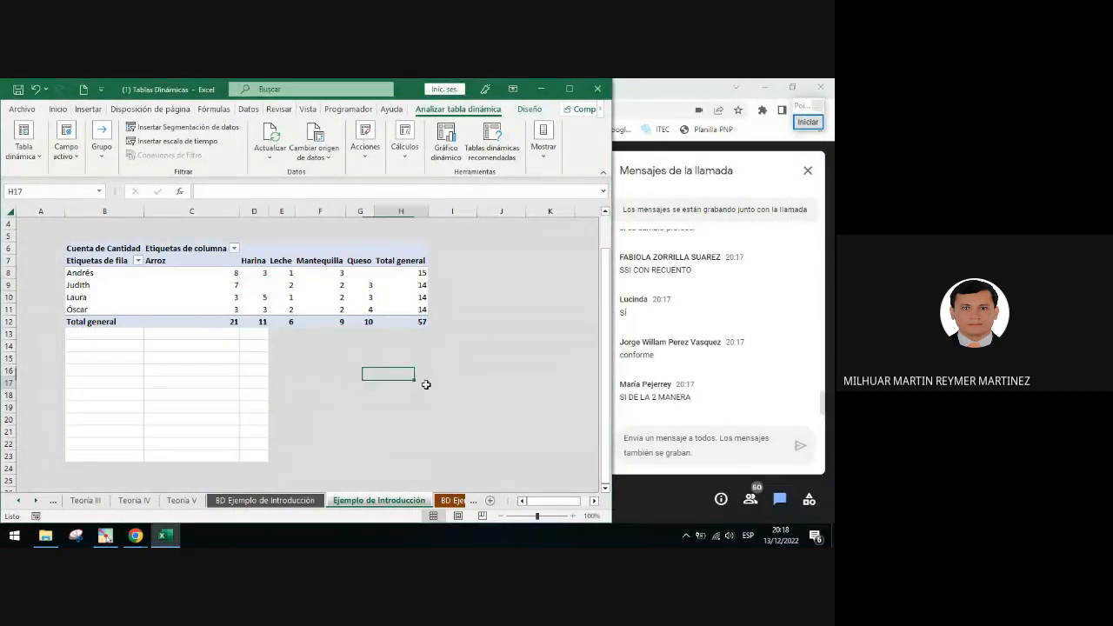
drag(445, 419, 454, 408)
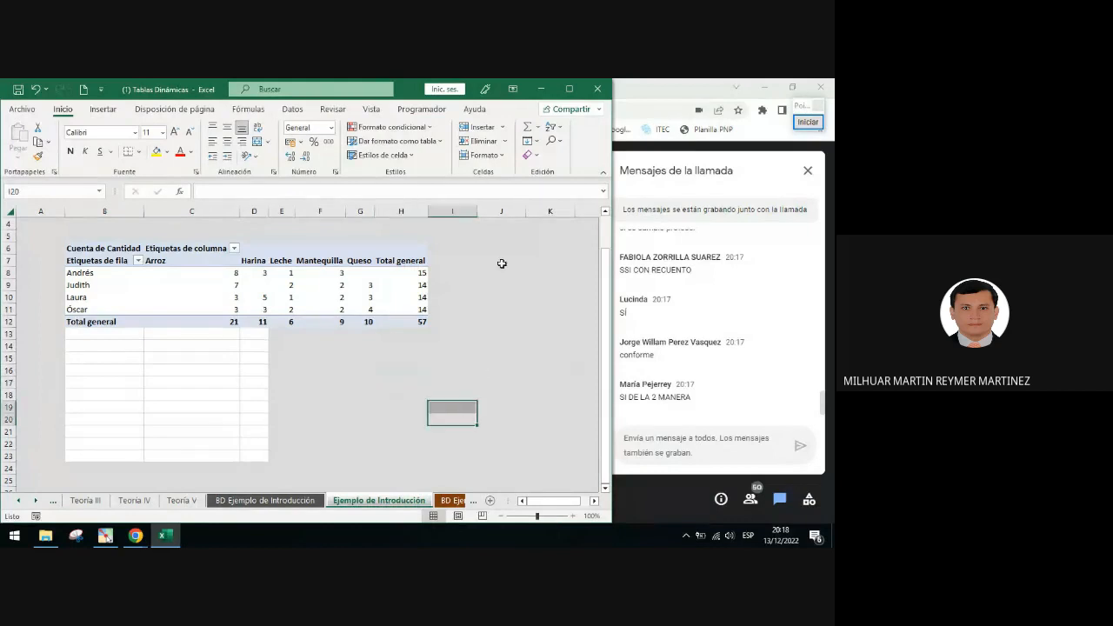
click(403, 380)
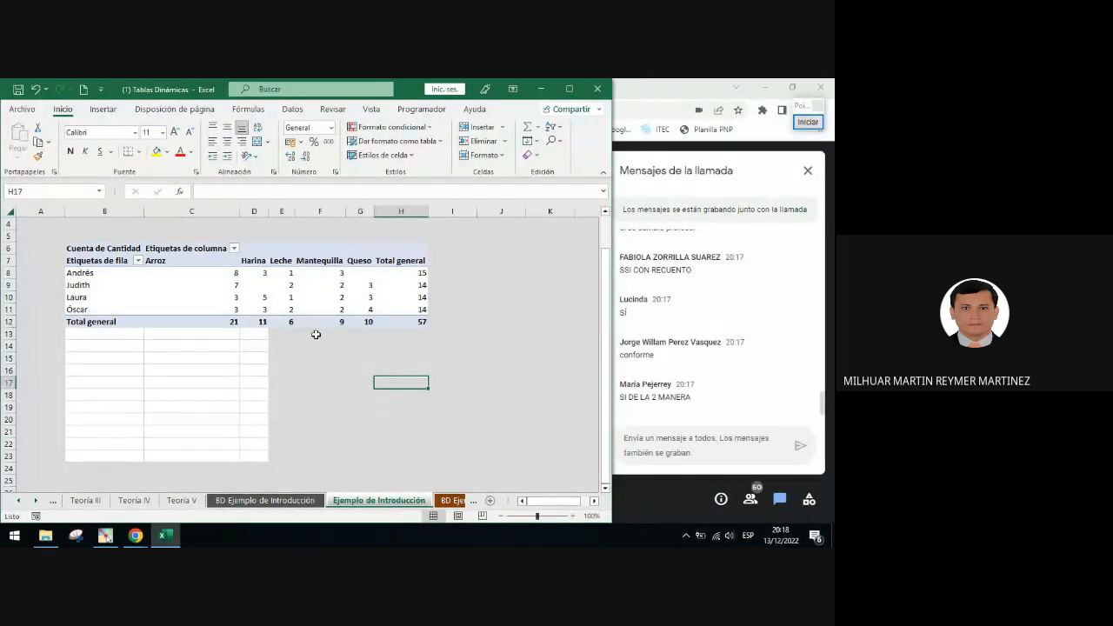
click(799, 122)
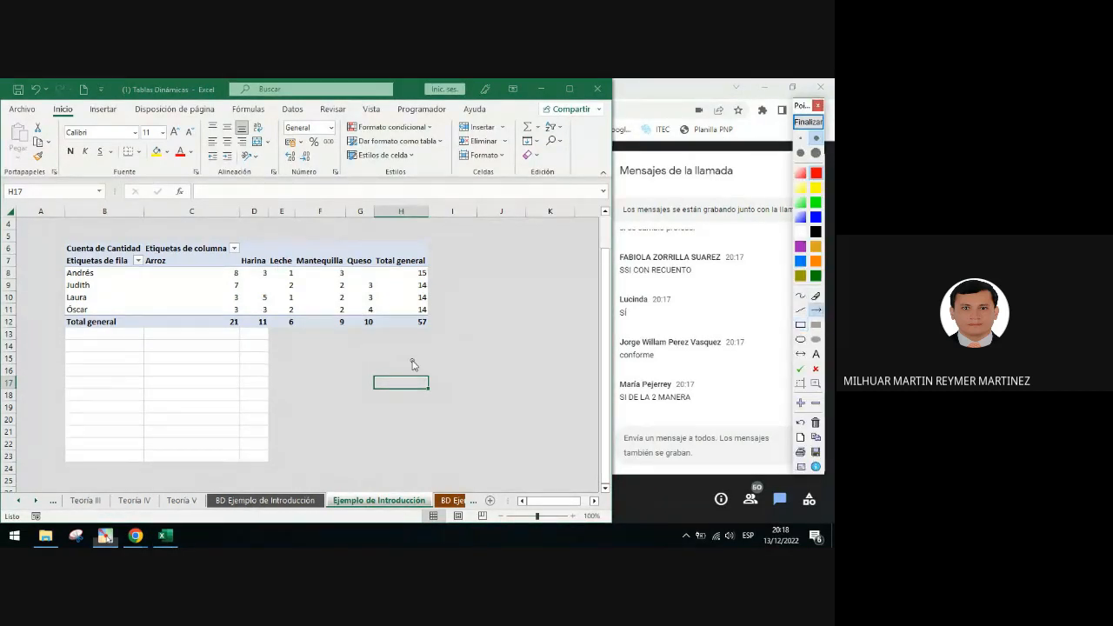
mouse_move(413, 361)
mouse_down()
mouse_move(85, 119)
mouse_move(55, 142)
mouse_move(52, 174)
mouse_up()
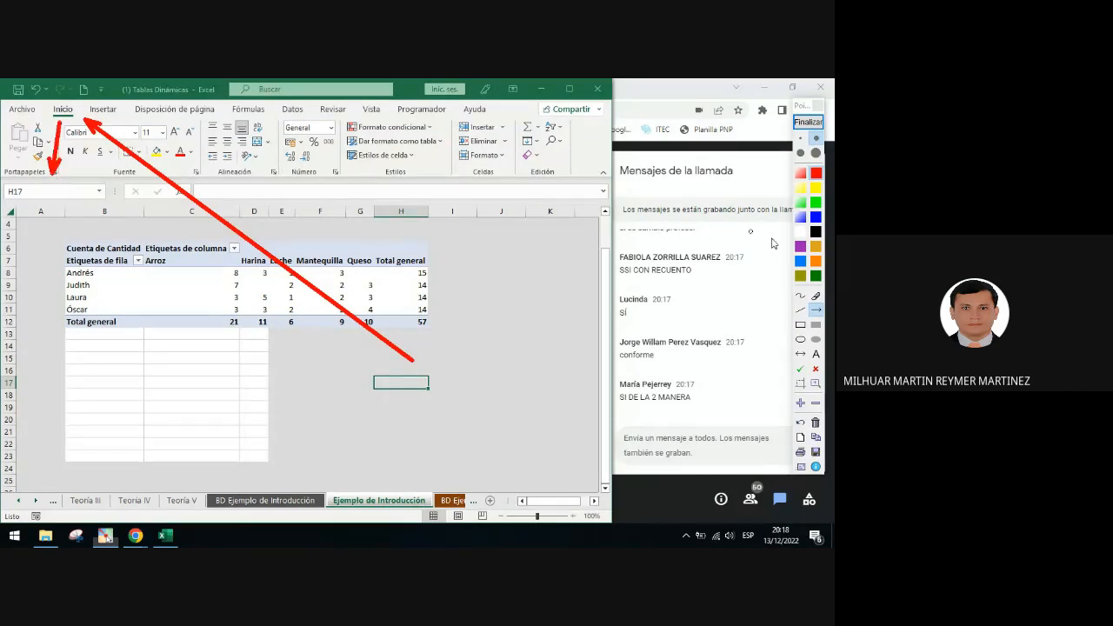
Frame the Copiar formato button with a blue rectangle
click(800, 324)
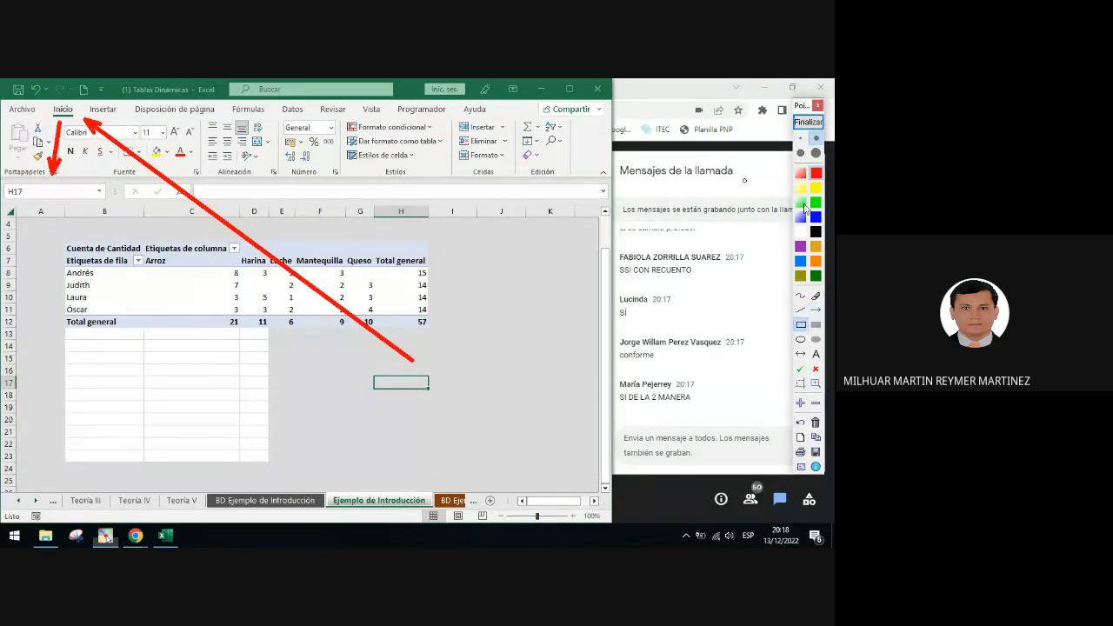
click(815, 216)
drag(29, 147, 50, 169)
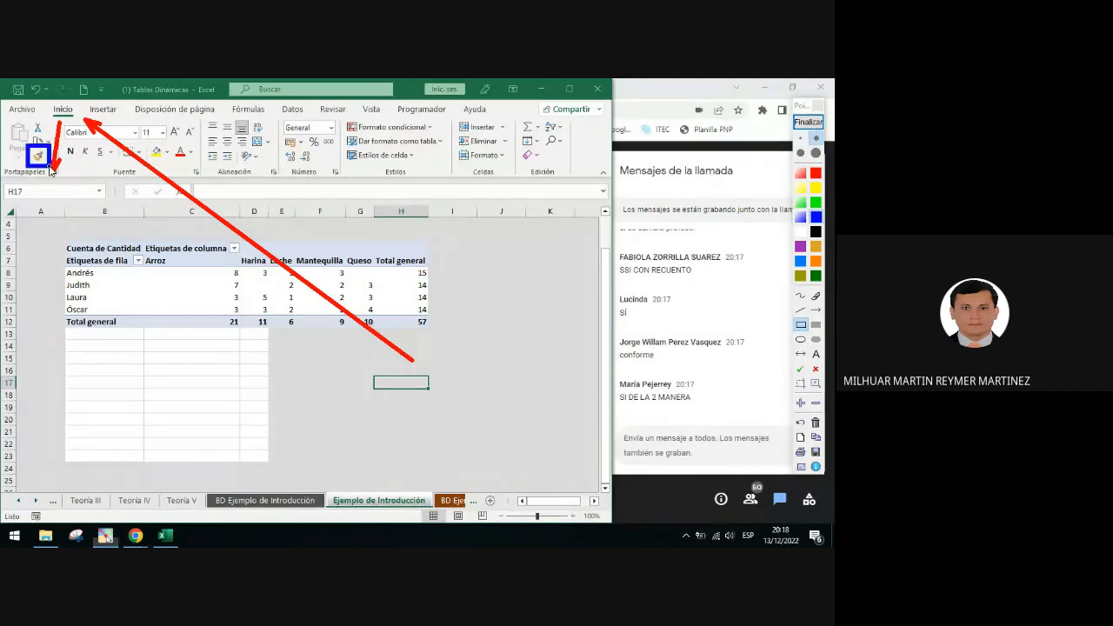
click(808, 122)
Copy a blank cell's format with Copiar formato and paint it over the bordered cells below the PivotTable
click(482, 370)
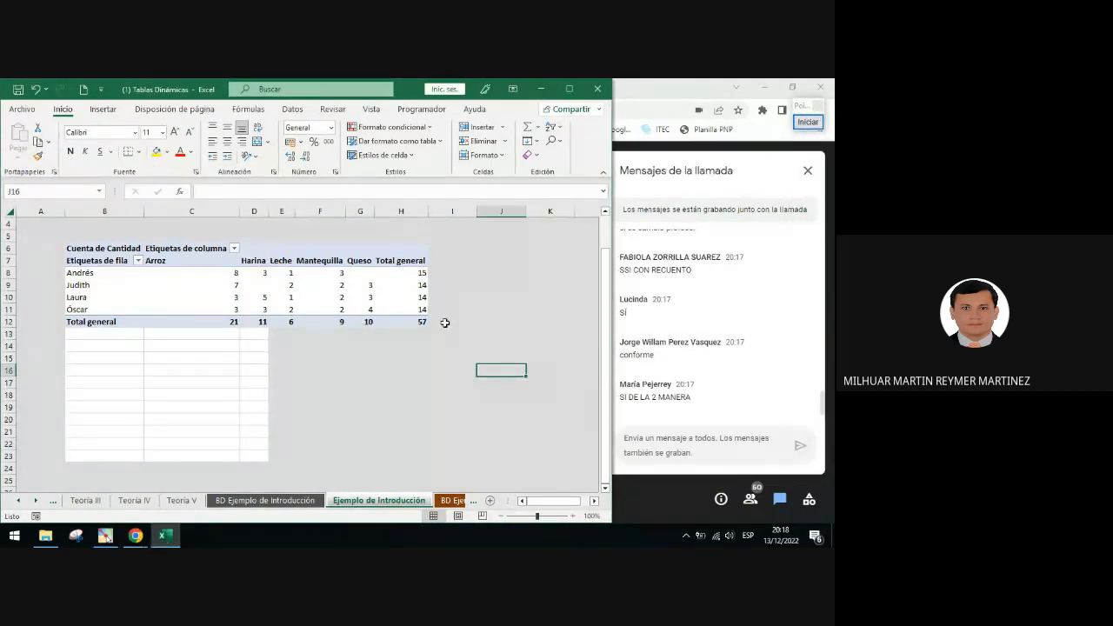
click(38, 157)
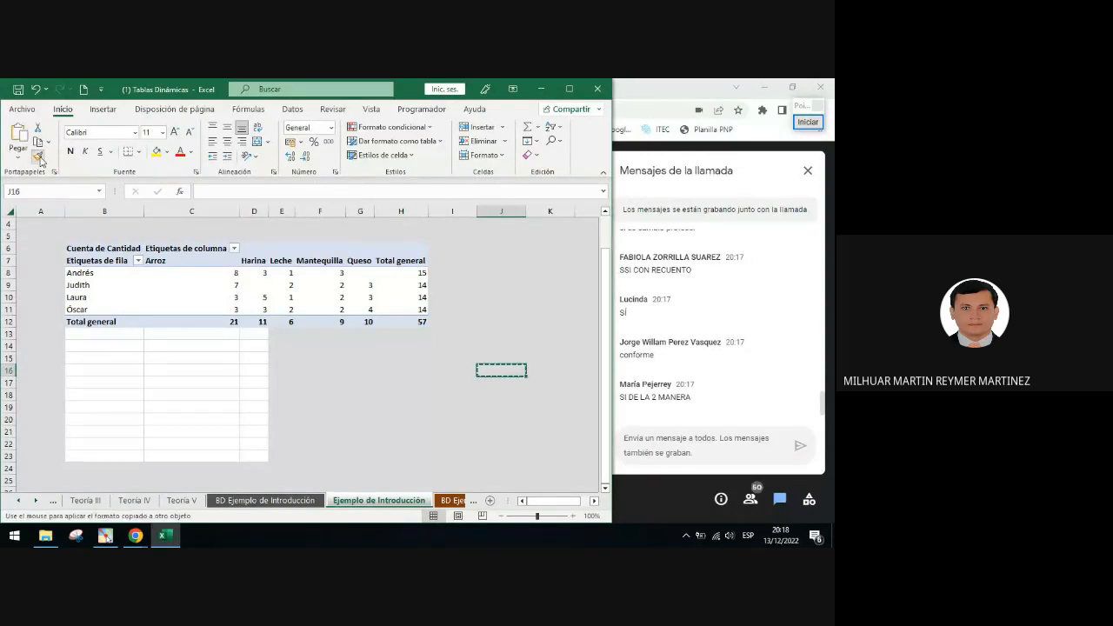
mouse_move(92, 334)
mouse_down()
mouse_move(110, 360)
mouse_move(259, 458)
mouse_up()
key(ctrl+z)
click(320, 405)
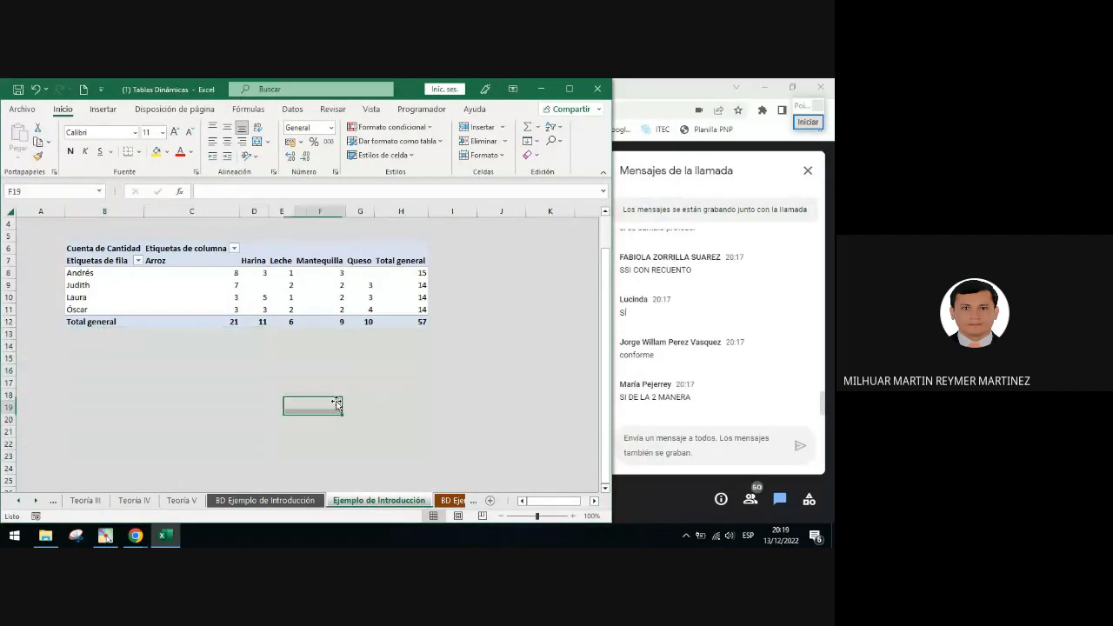
scroll(290, 406, down, 1)
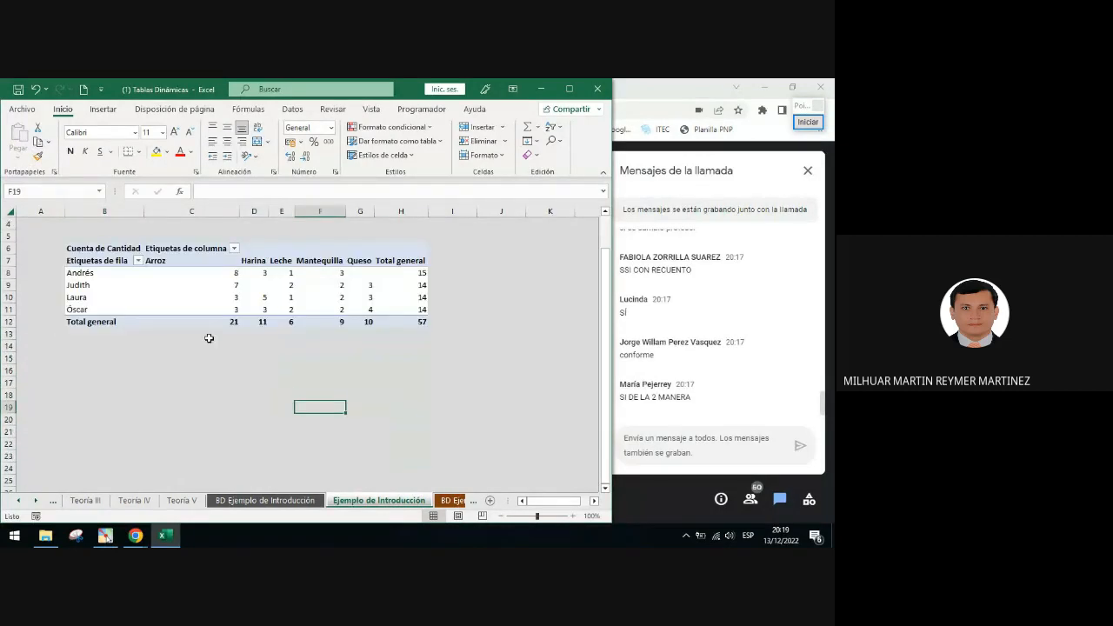
scroll(208, 340, up, 2)
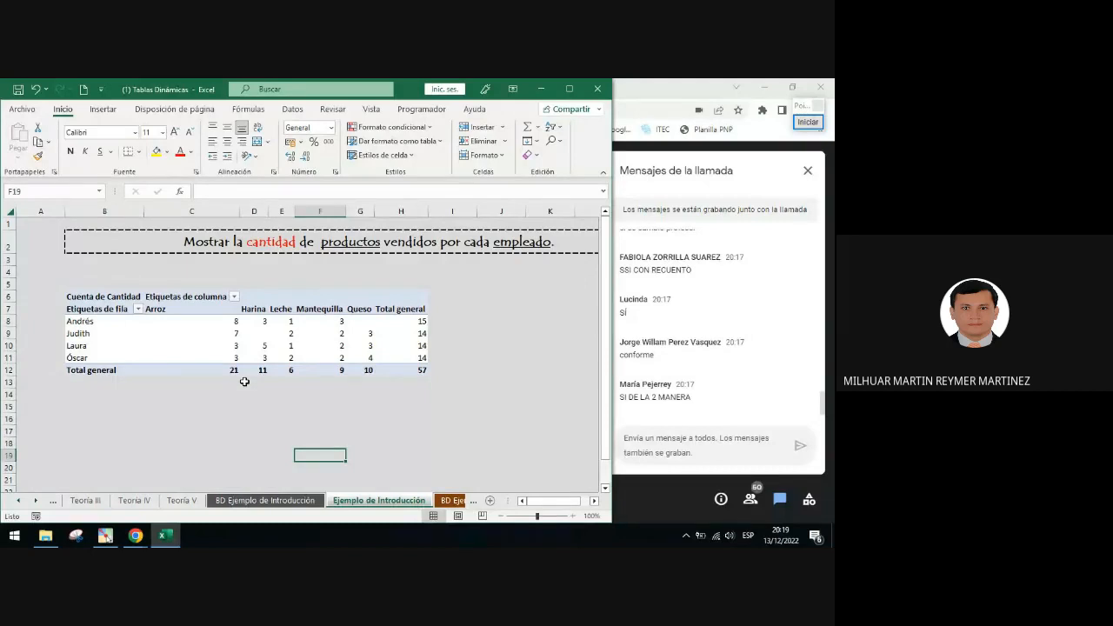
click(259, 332)
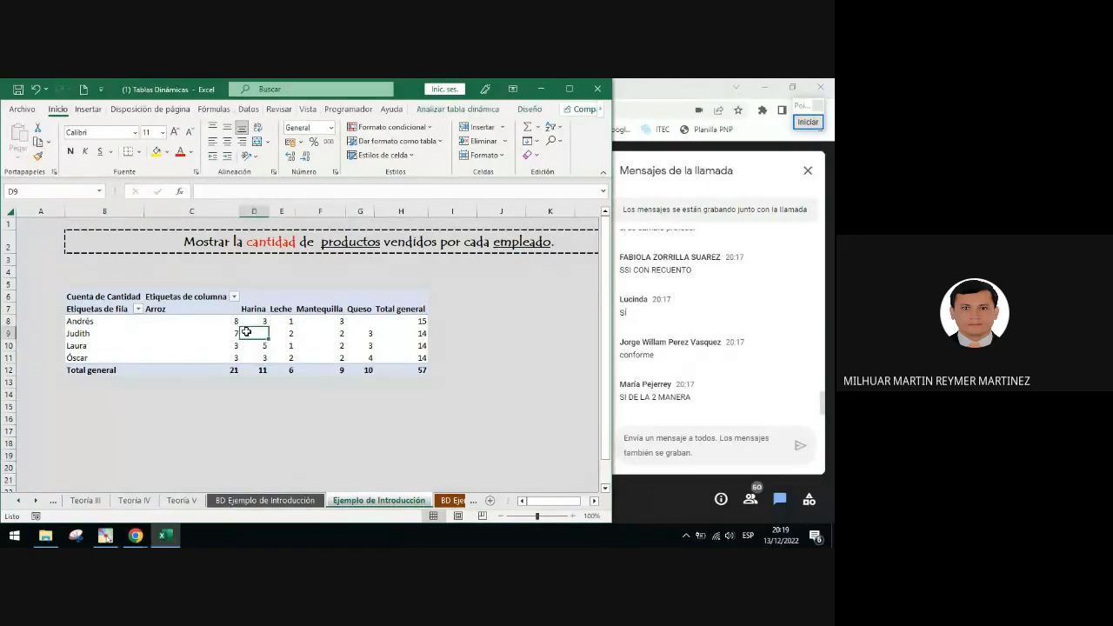
click(299, 332)
click(236, 321)
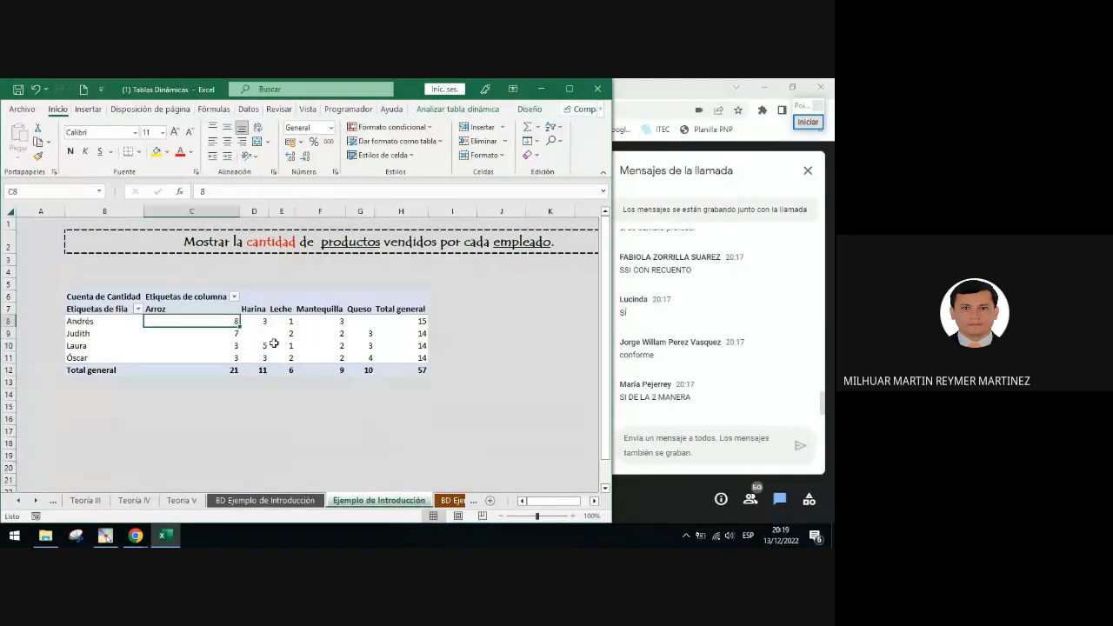
Draw a blue arrow from the PivotTable pointing to the Diseño tab
click(808, 122)
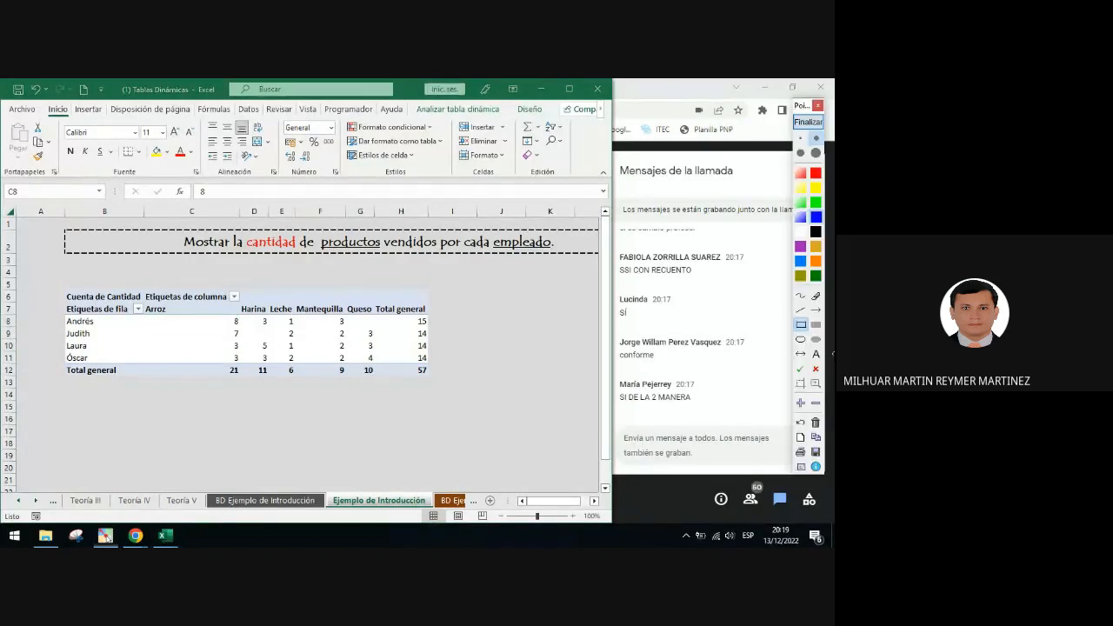
click(816, 309)
mouse_move(245, 331)
mouse_down()
mouse_move(314, 306)
mouse_move(423, 145)
mouse_move(459, 130)
mouse_move(444, 121)
mouse_move(514, 115)
mouse_up()
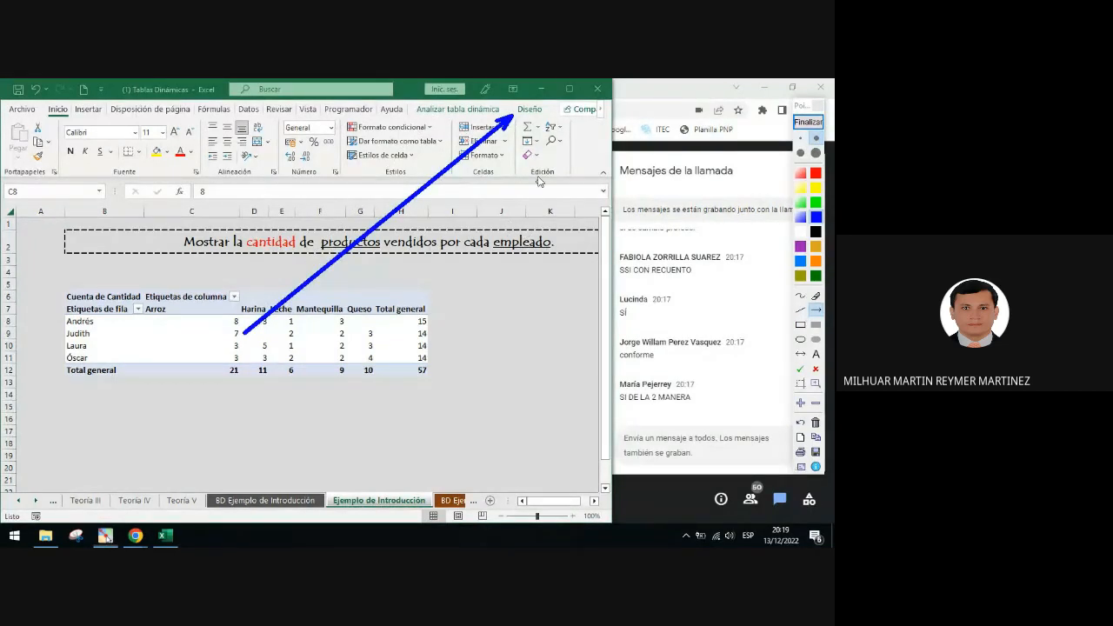
click(809, 122)
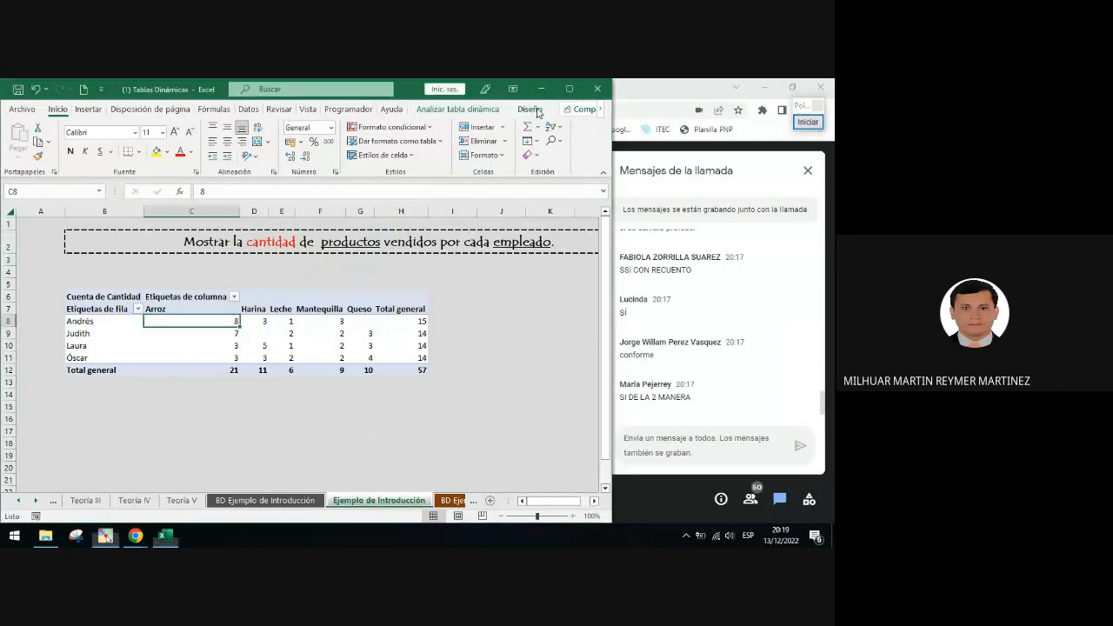
Open the Diseño tab and frame the PivotTable styles gallery with a blue rectangle
click(535, 113)
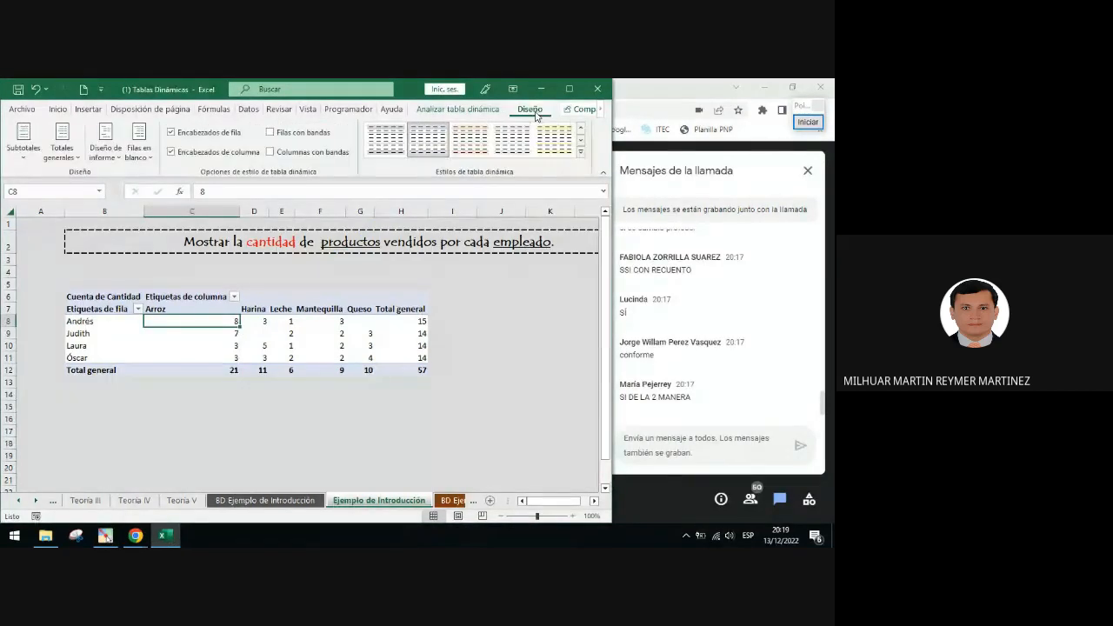
click(809, 122)
click(801, 325)
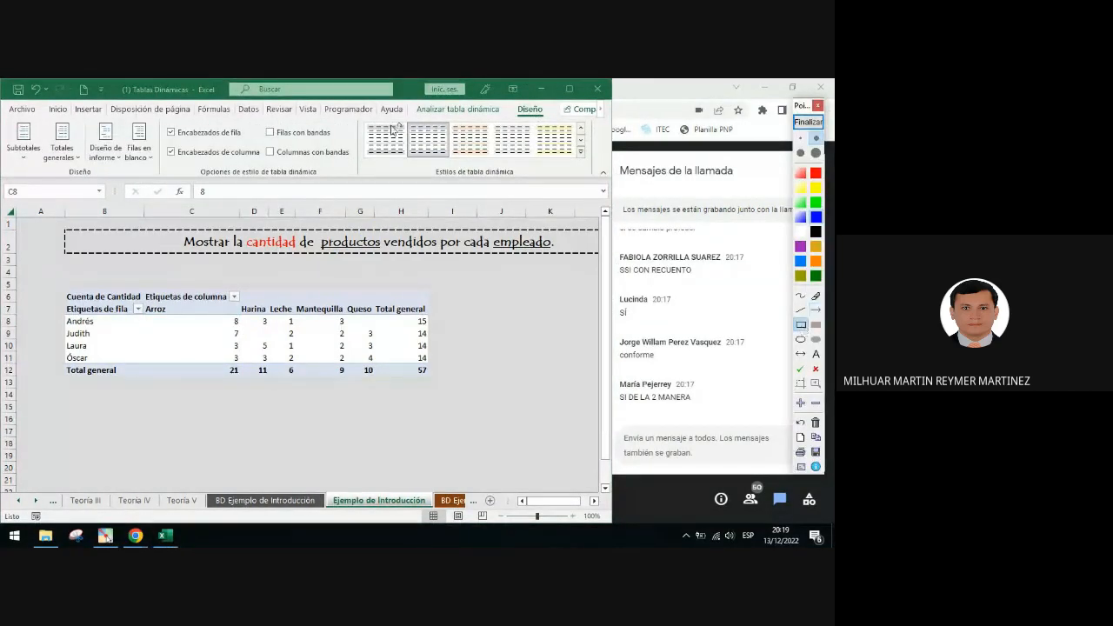
mouse_move(354, 119)
mouse_down()
mouse_move(599, 188)
mouse_move(590, 179)
mouse_up()
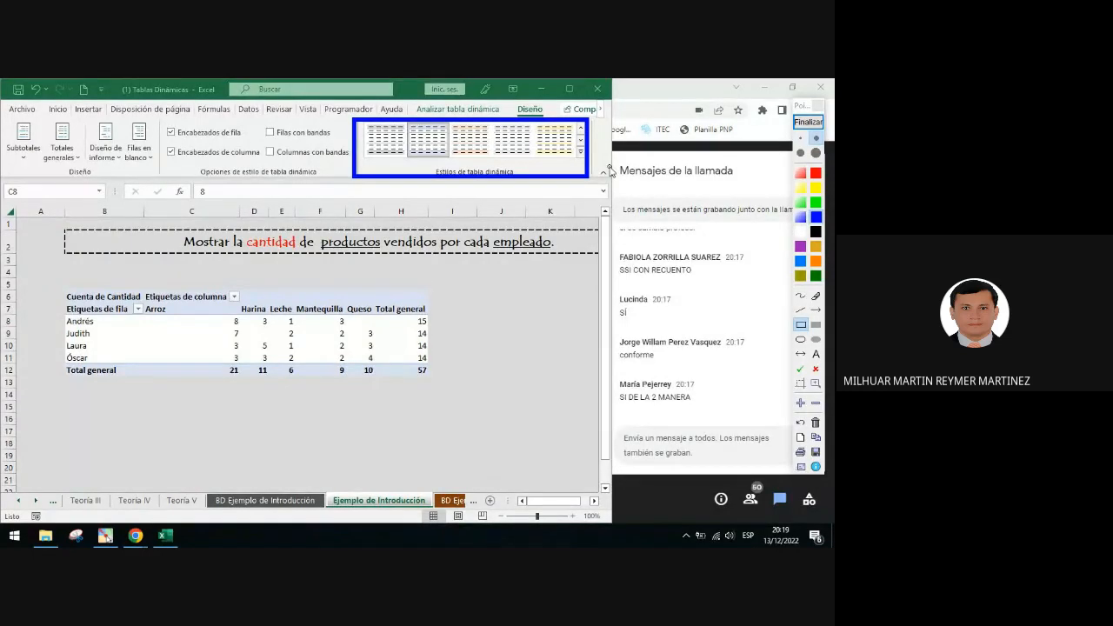
click(808, 122)
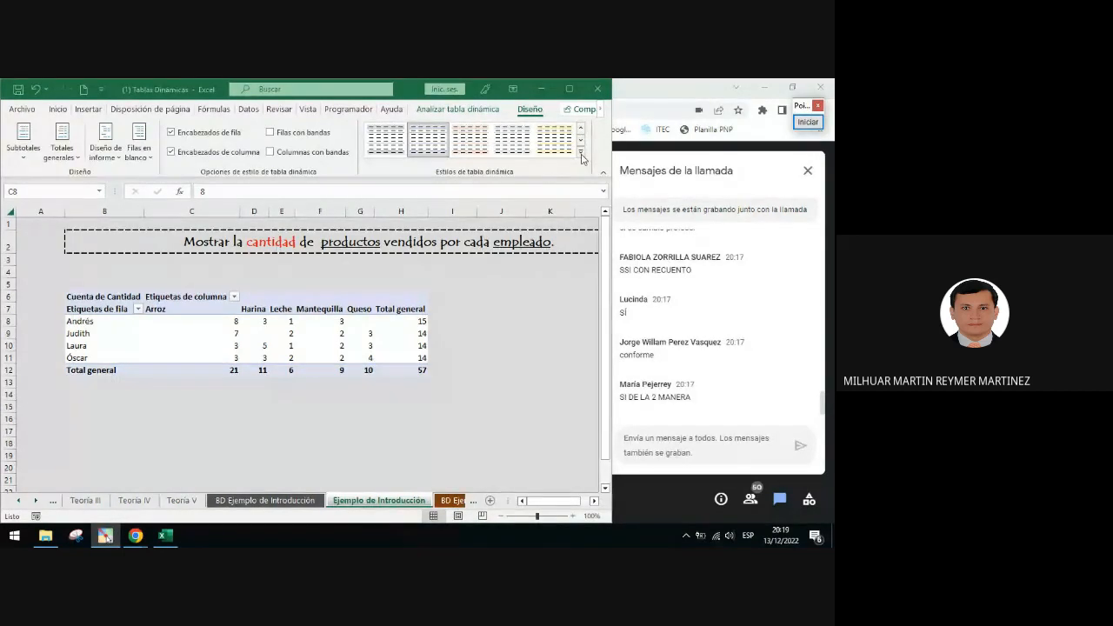
Expand the PivotTable styles gallery and apply the gold style from the Oscuro group
click(581, 153)
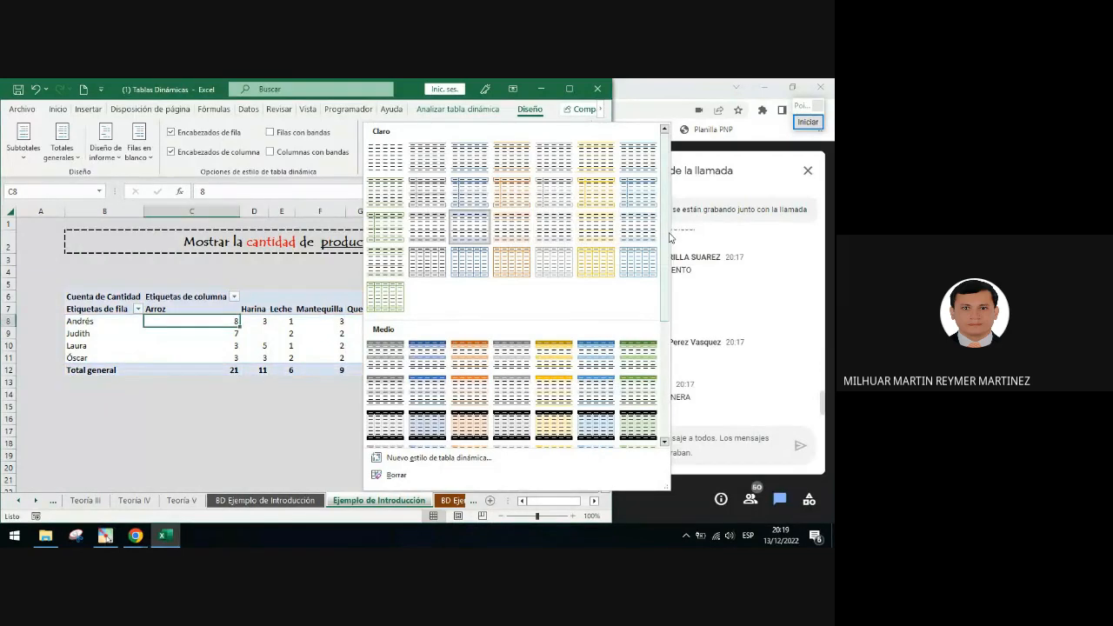
scroll(667, 240, down, 5)
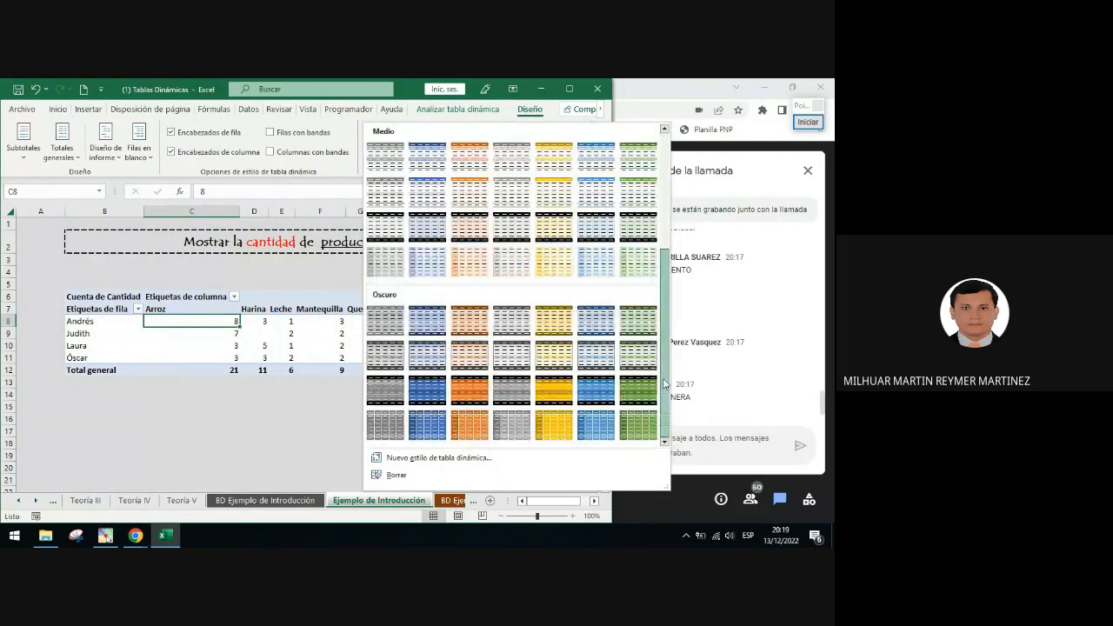
scroll(672, 231, up, 5)
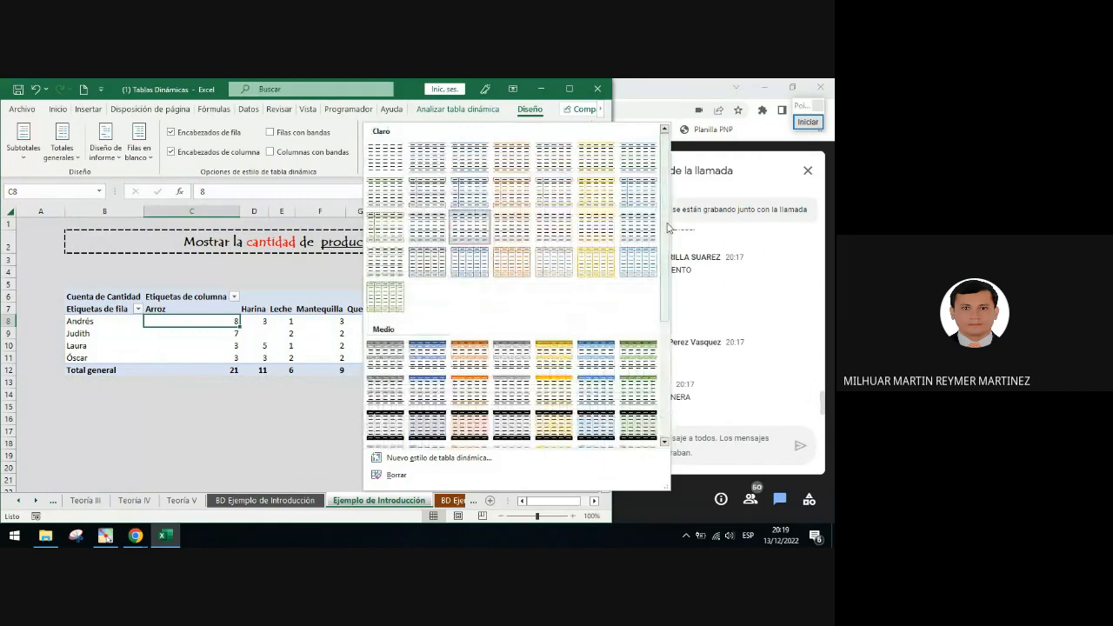
scroll(654, 368, down, 3)
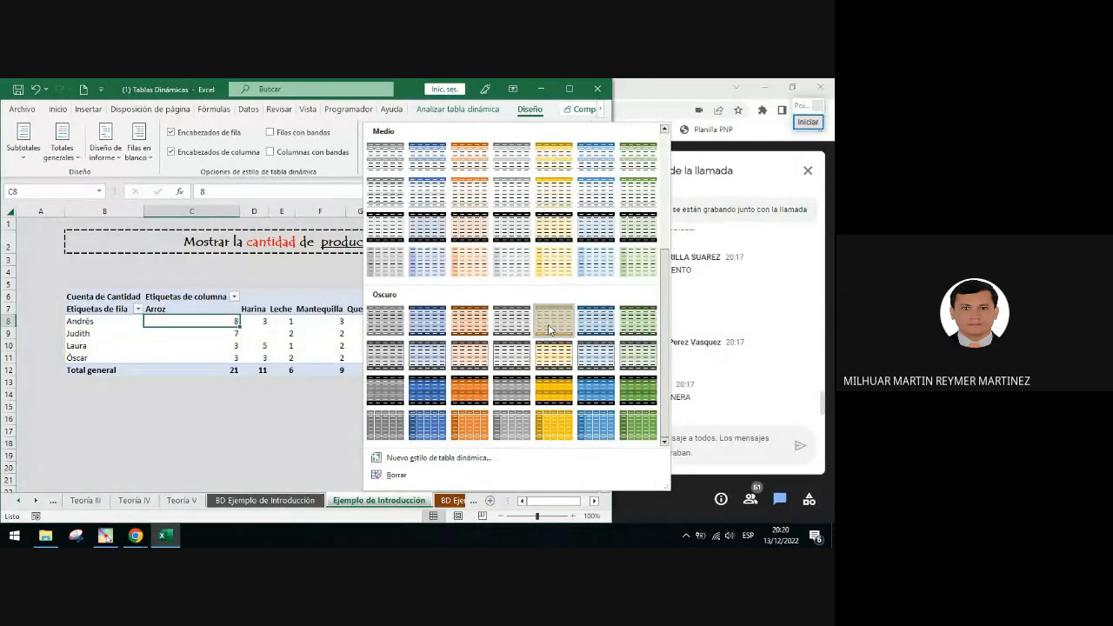
click(549, 329)
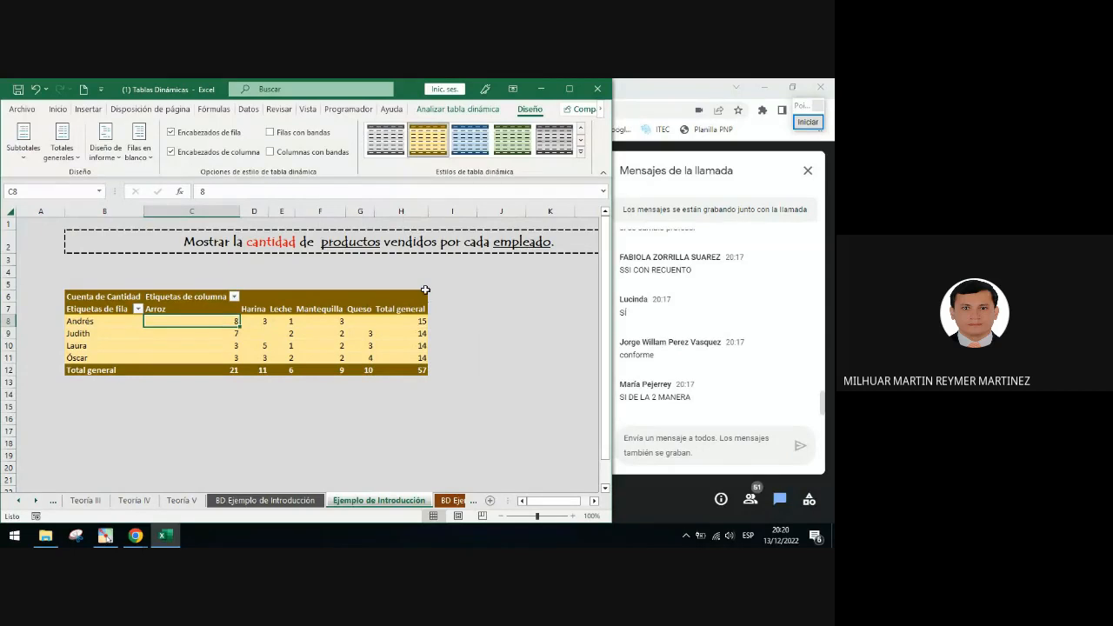
Draw red arrows pointing to the Etiquetas de columna and Etiquetas de fila headers
click(807, 123)
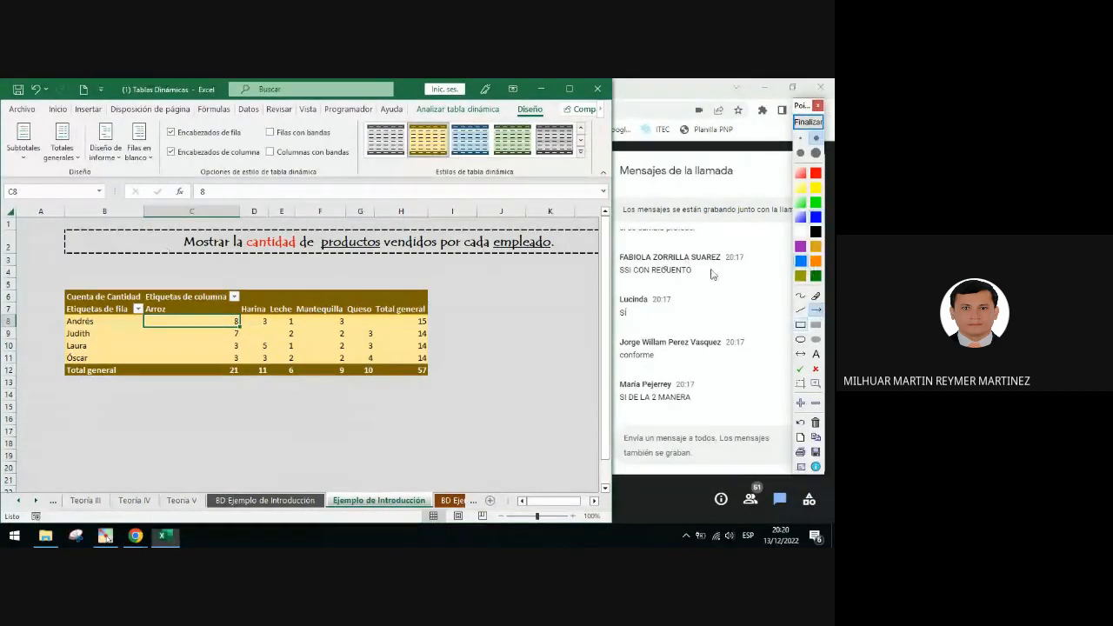
drag(242, 267, 201, 292)
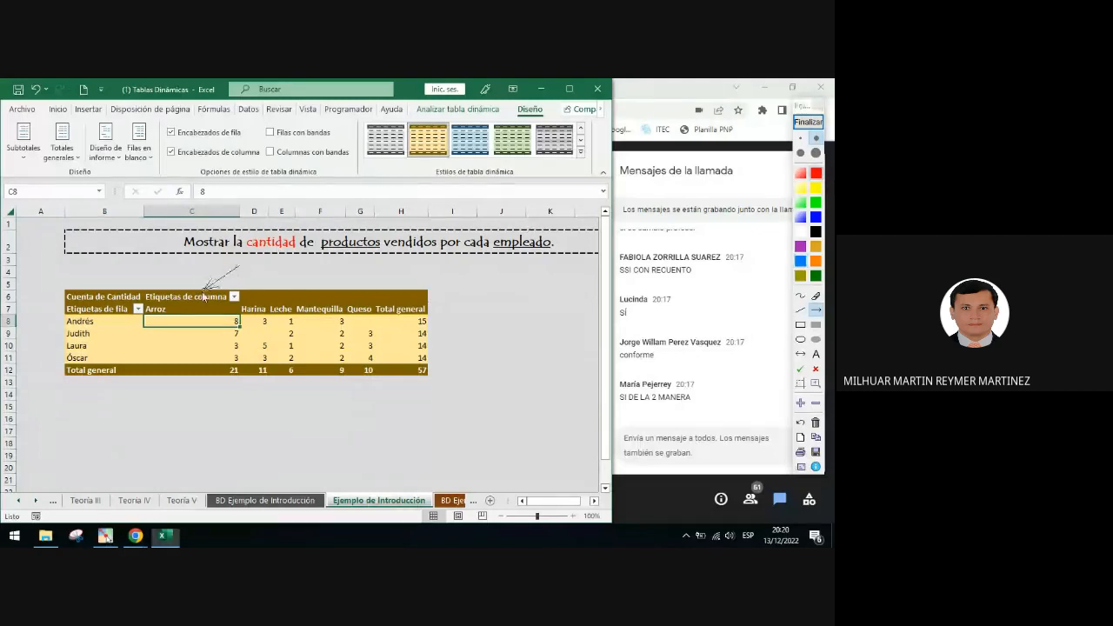
drag(31, 329, 80, 316)
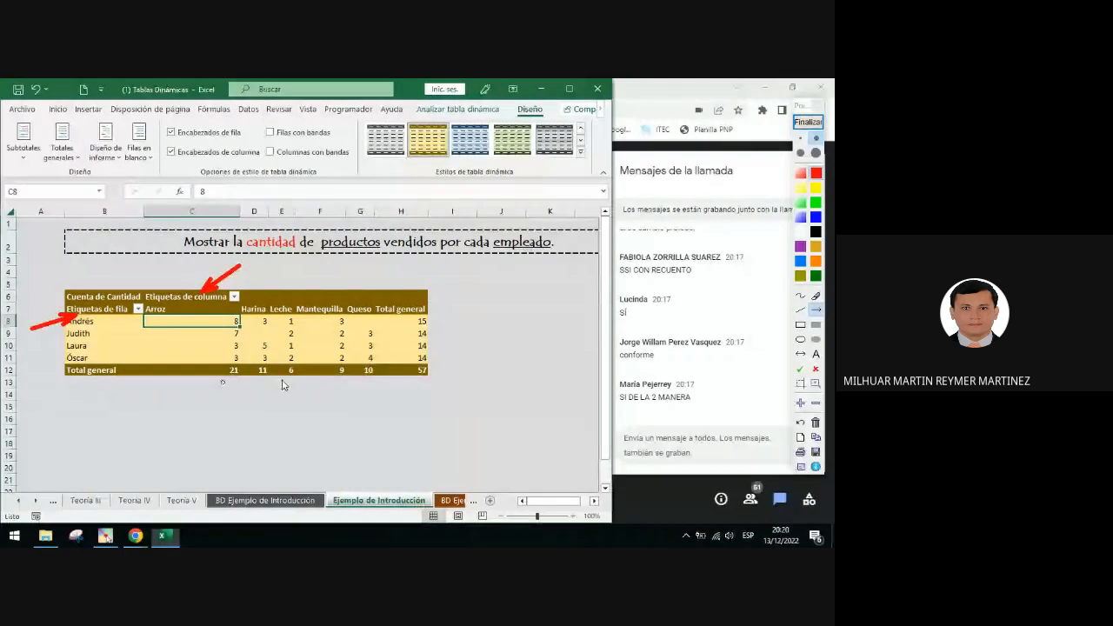
click(813, 125)
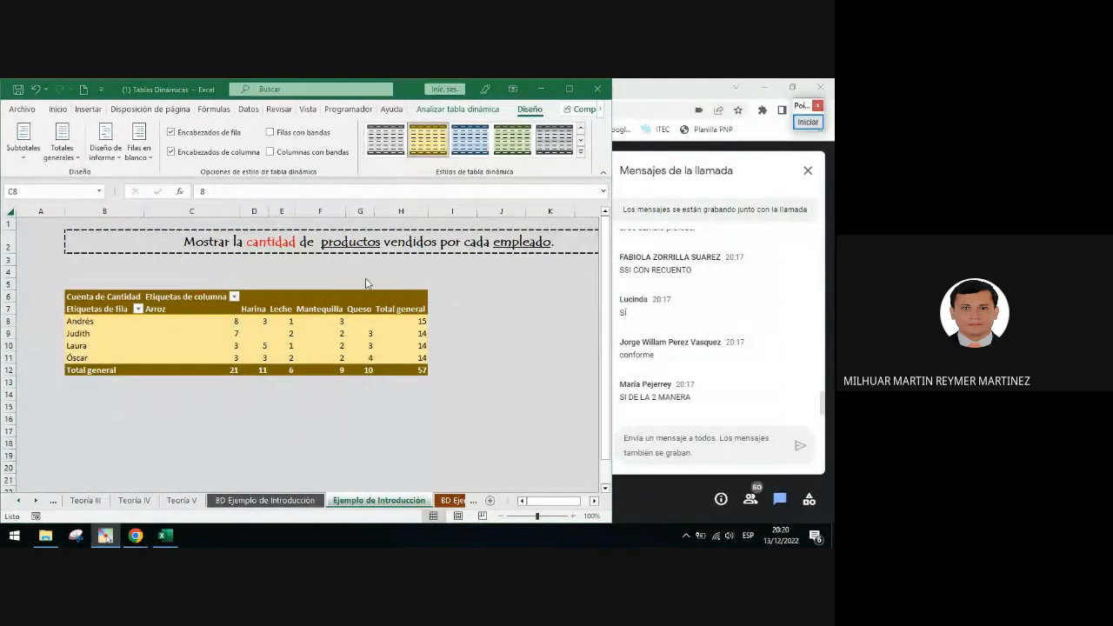
Rename the column labels header of the PivotTable to Productos
click(197, 297)
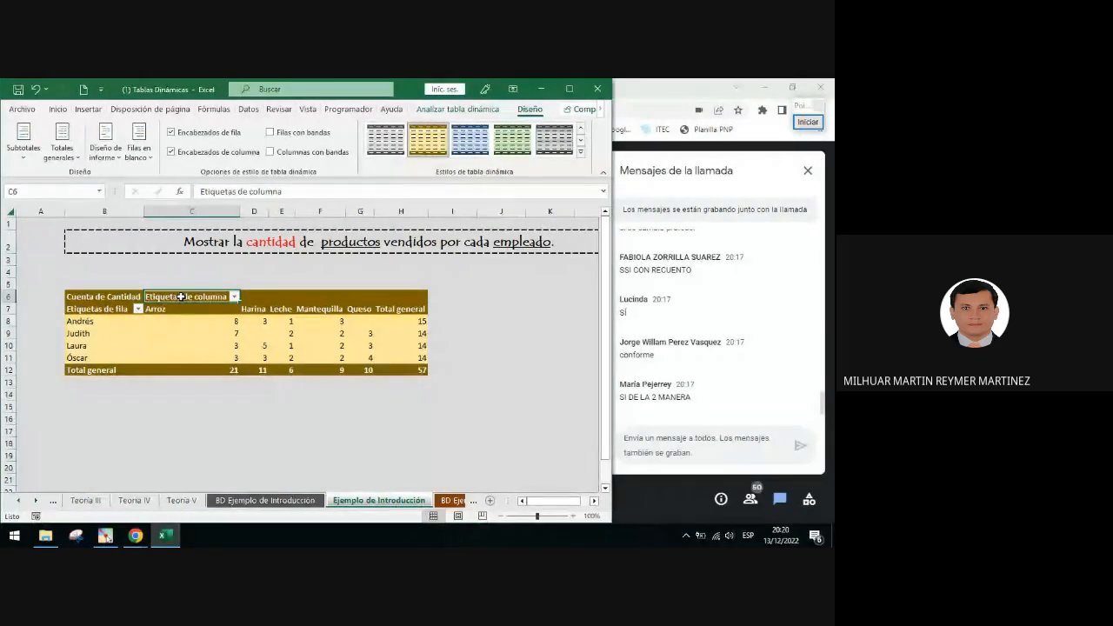
text(Pro)
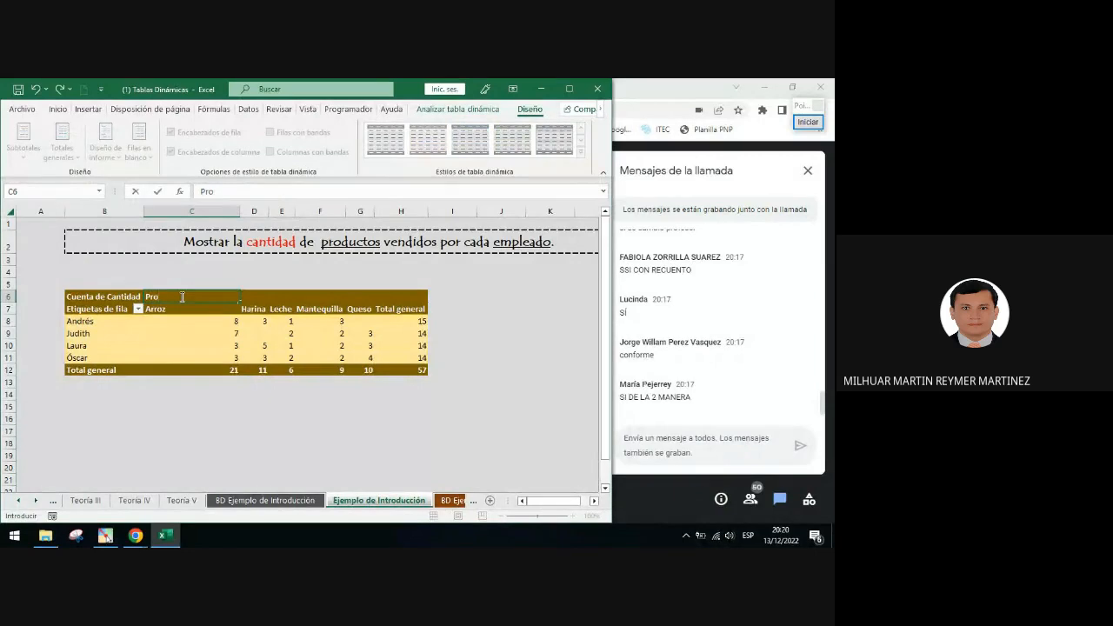
text(ductos)
key(Return)
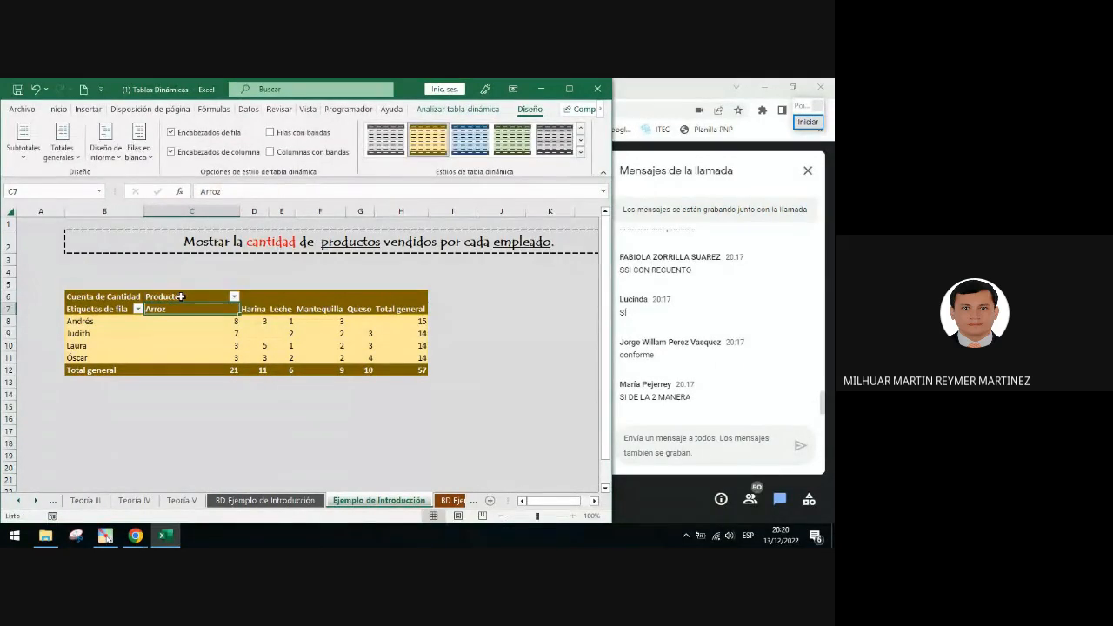
Rename the row labels header of the PivotTable to Vendedores
click(105, 310)
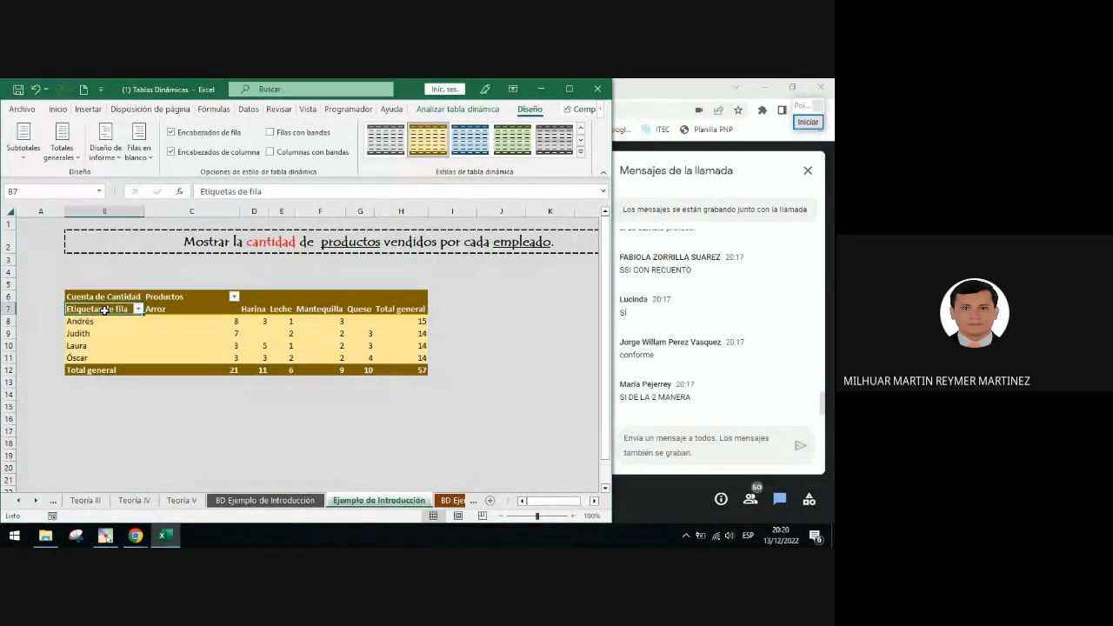
text(Vendedores)
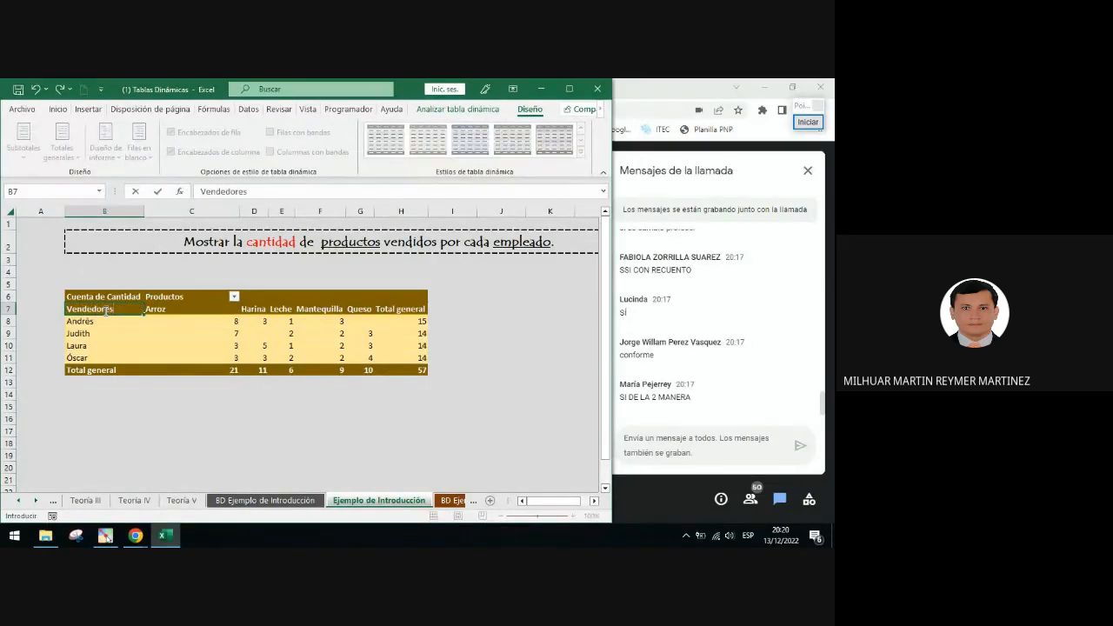
key(Return)
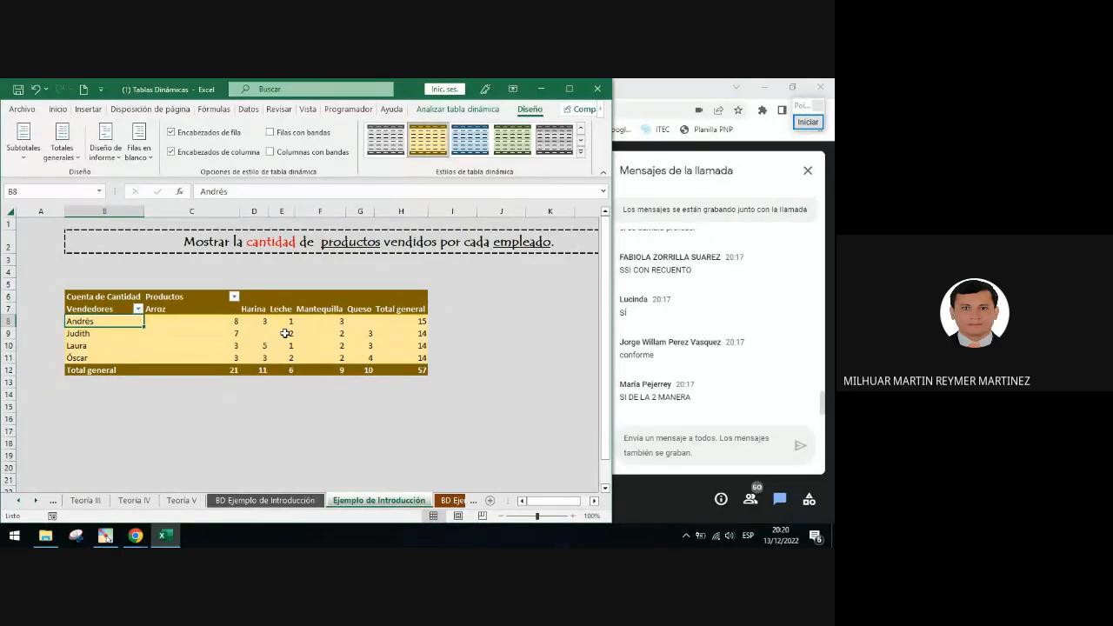
Circle the Cuenta de Cantidad header cell with a red ellipse
click(79, 296)
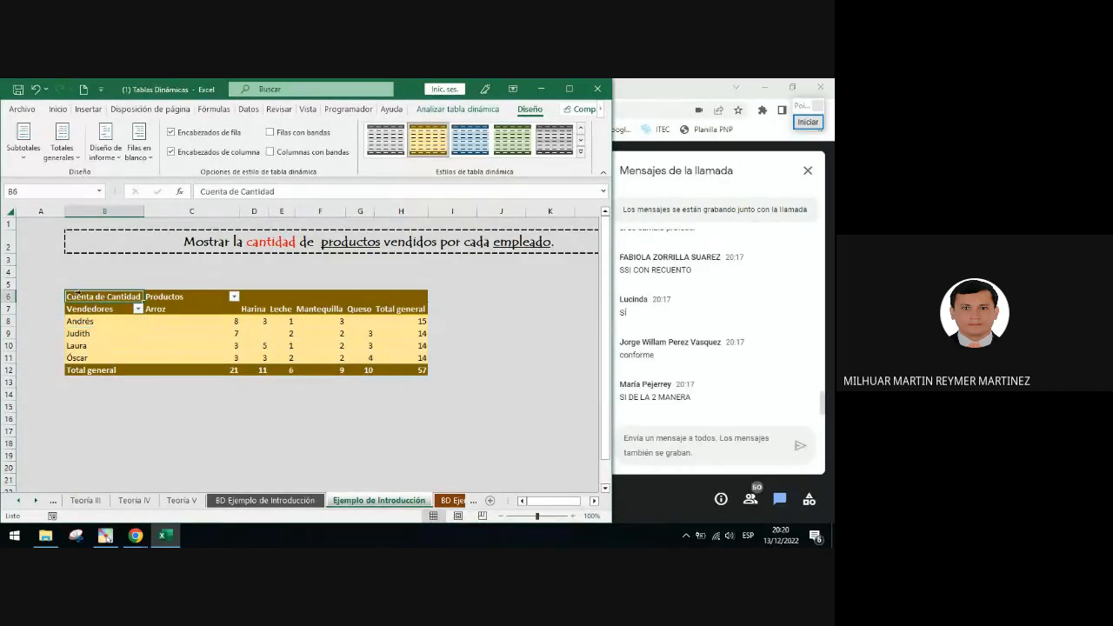
click(809, 121)
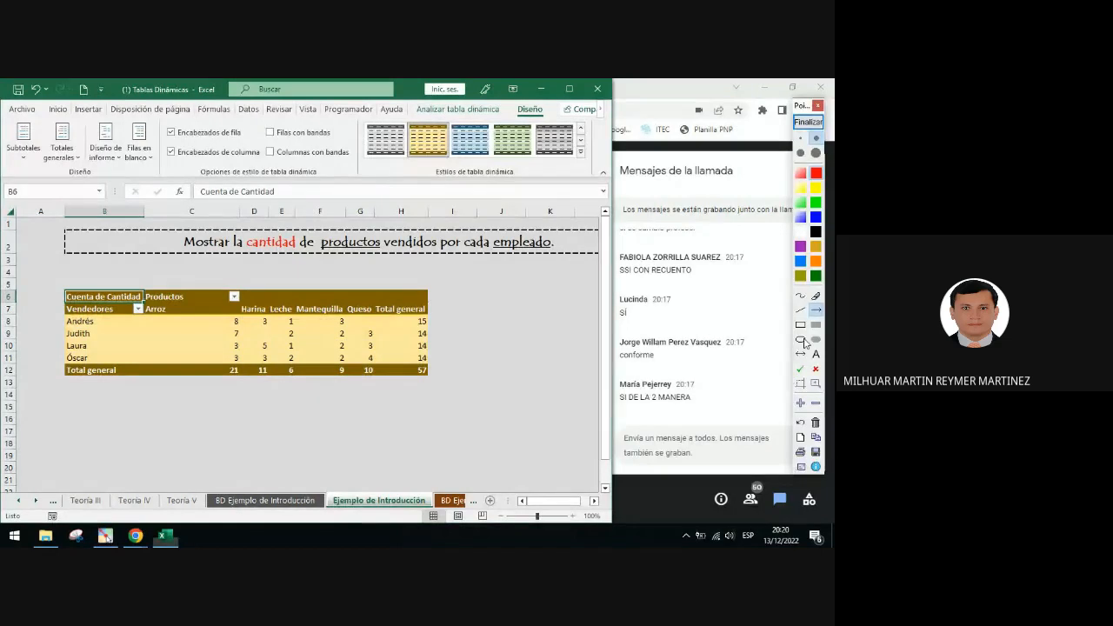
drag(59, 291, 149, 309)
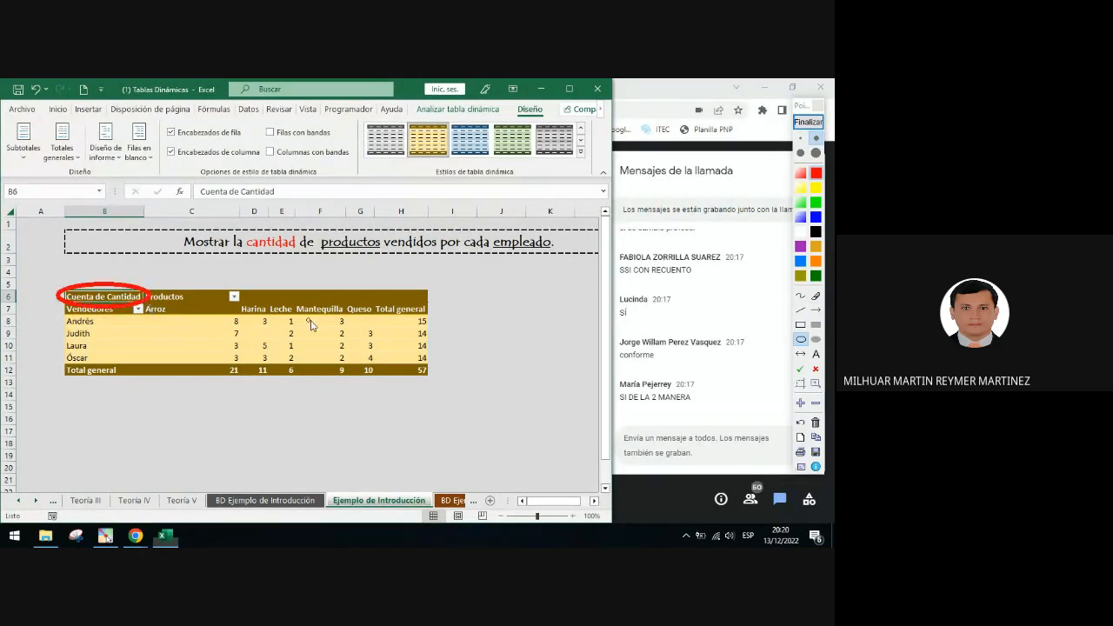
click(807, 122)
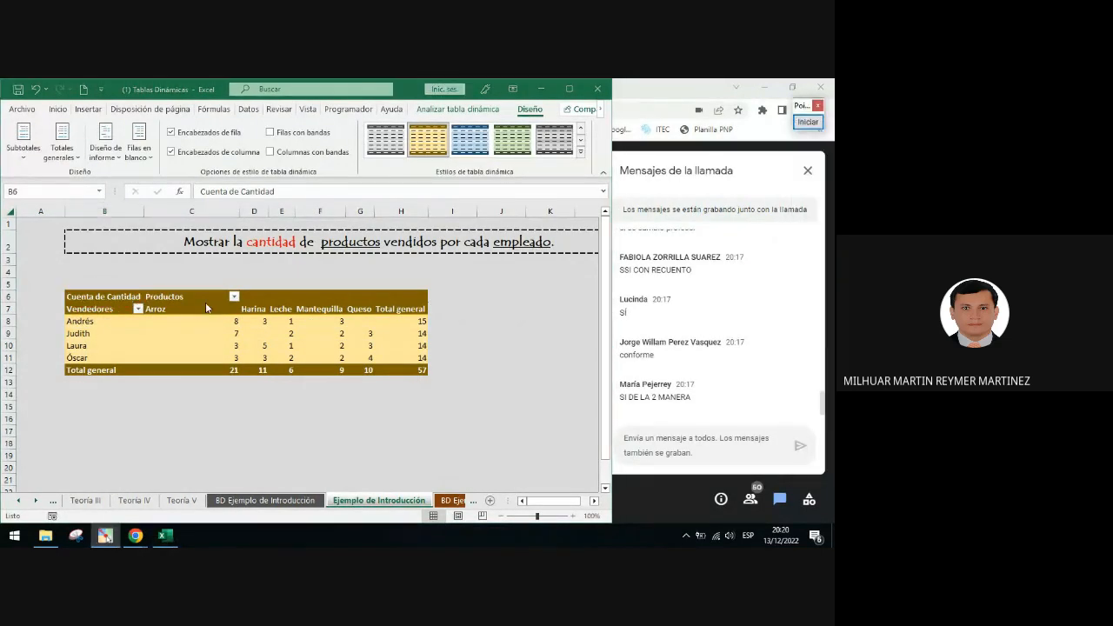
Rename the Cuenta de Cantidad header to Modelo A
click(119, 297)
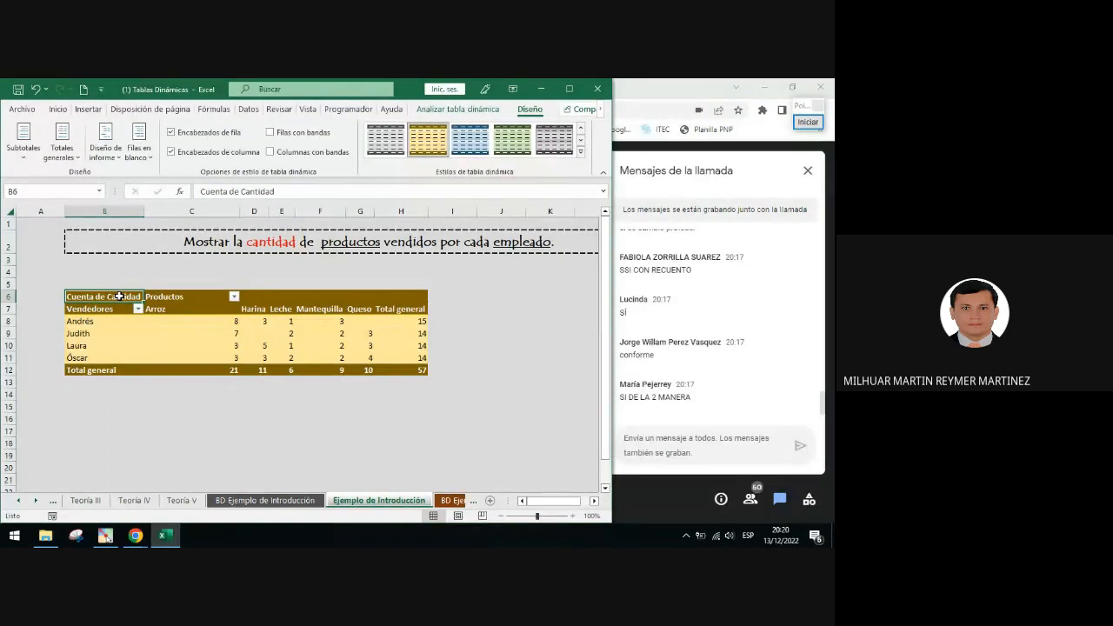
text(Modelo)
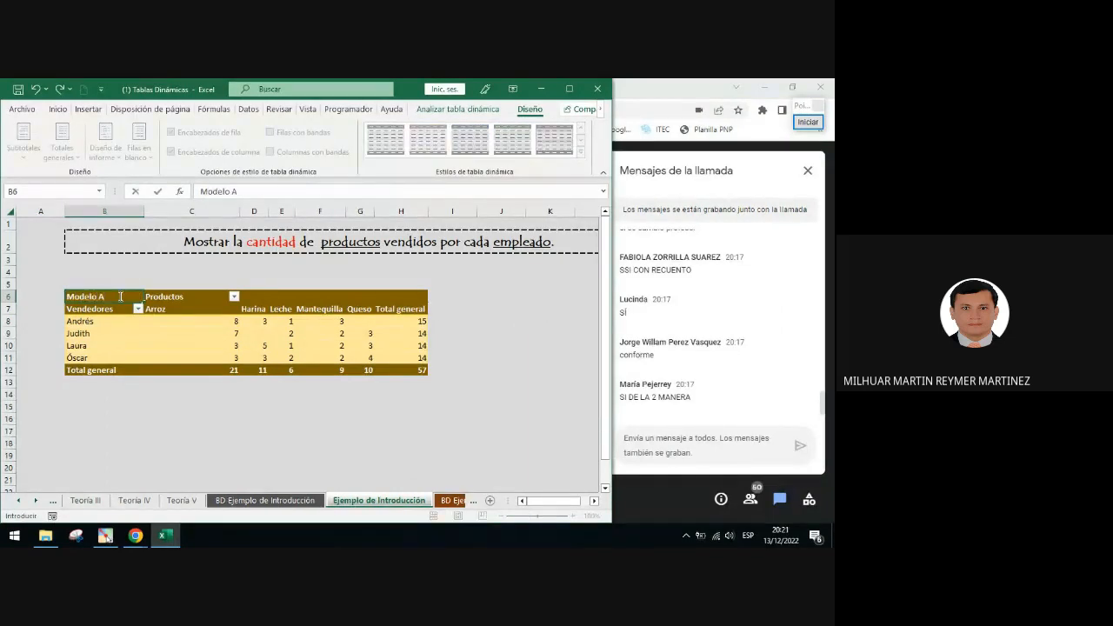
text( A)
key(Return)
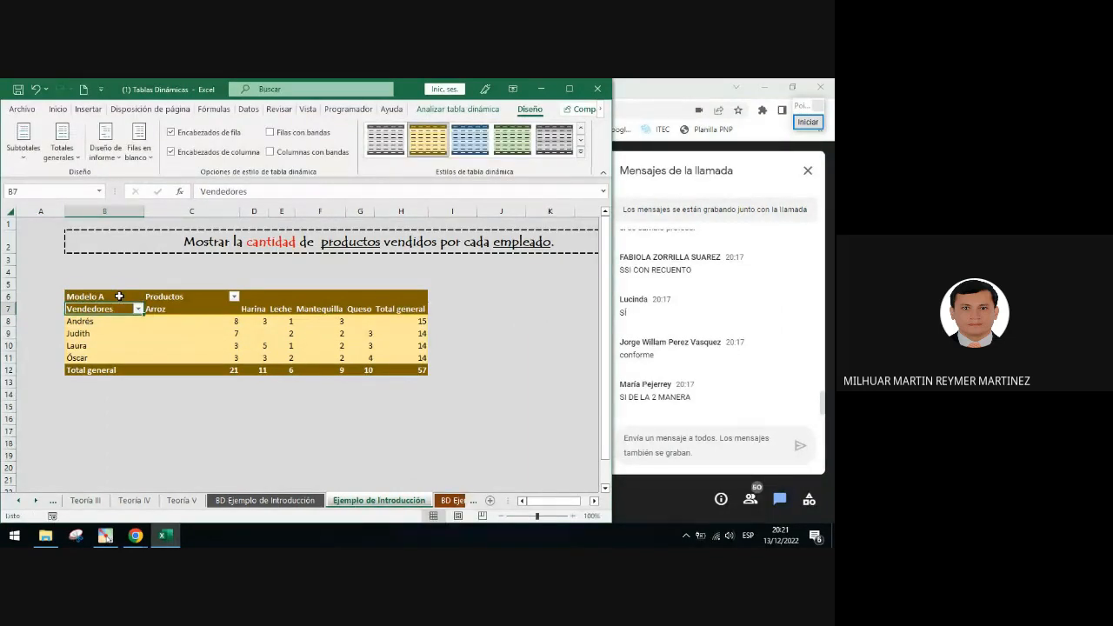
Frame the Total general column and the Total general row with red rectangles
click(120, 297)
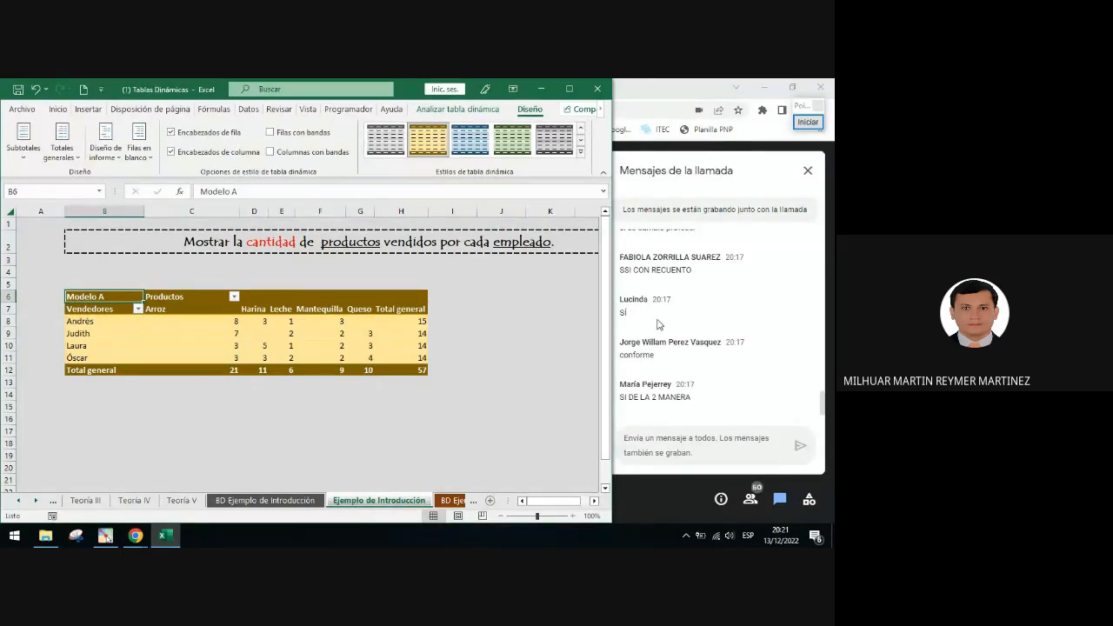
click(808, 122)
click(800, 324)
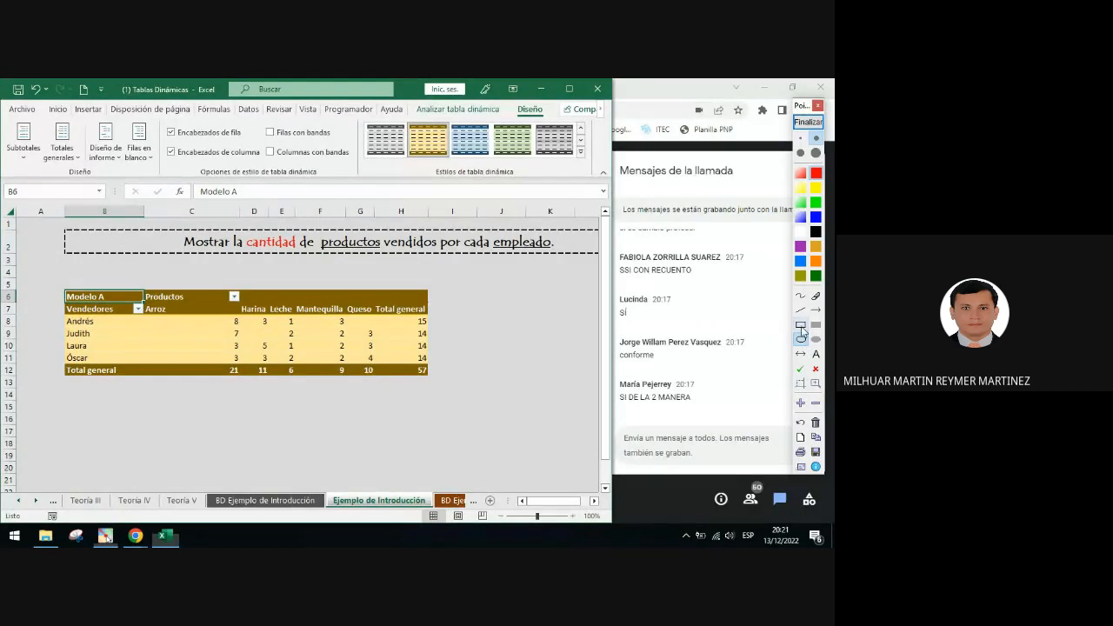
drag(371, 281, 435, 390)
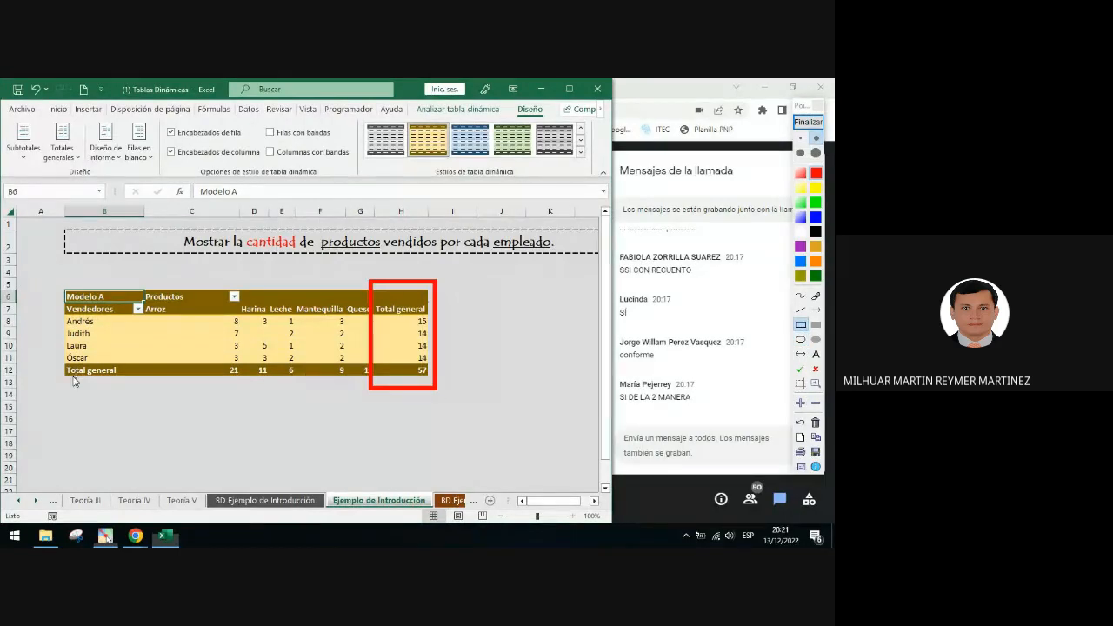
drag(54, 363, 445, 396)
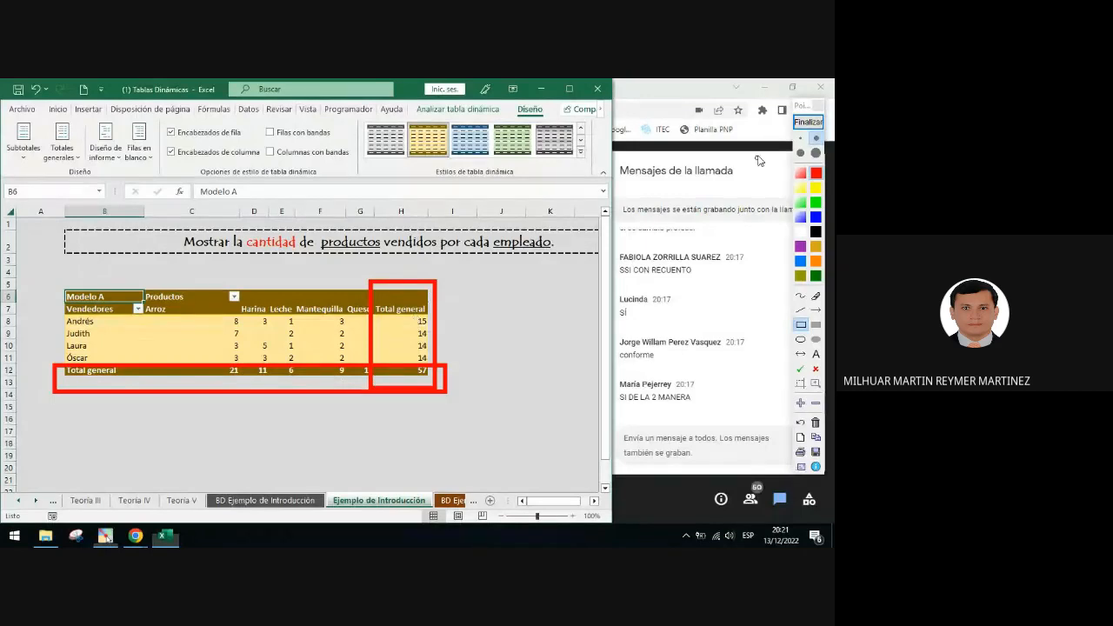
click(808, 122)
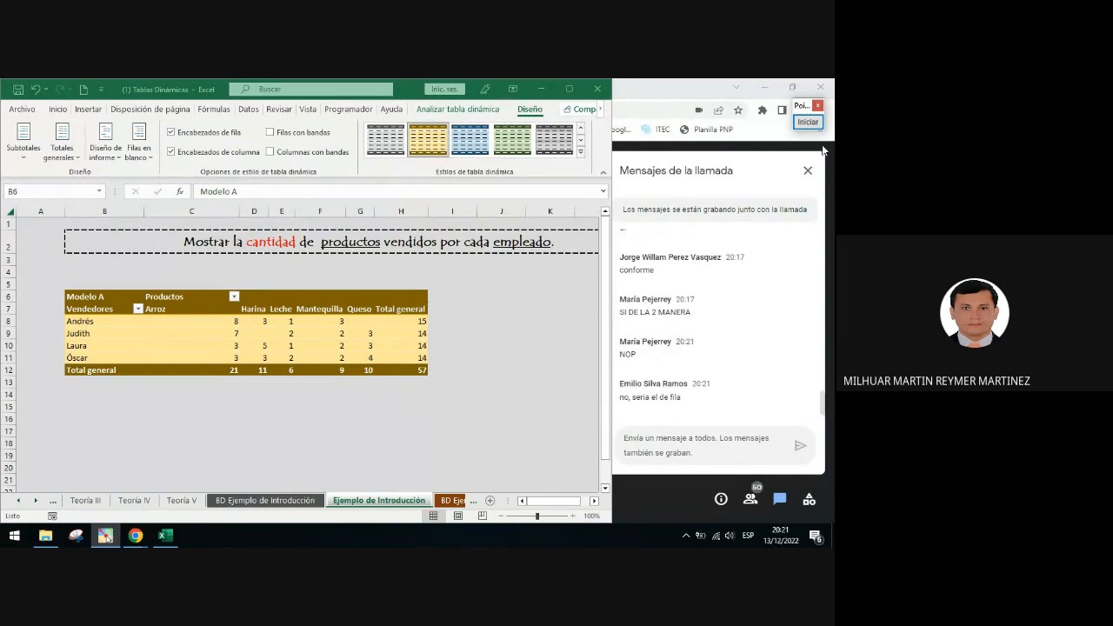
Circle the Total general row of the PivotTable with a red ellipse
click(808, 122)
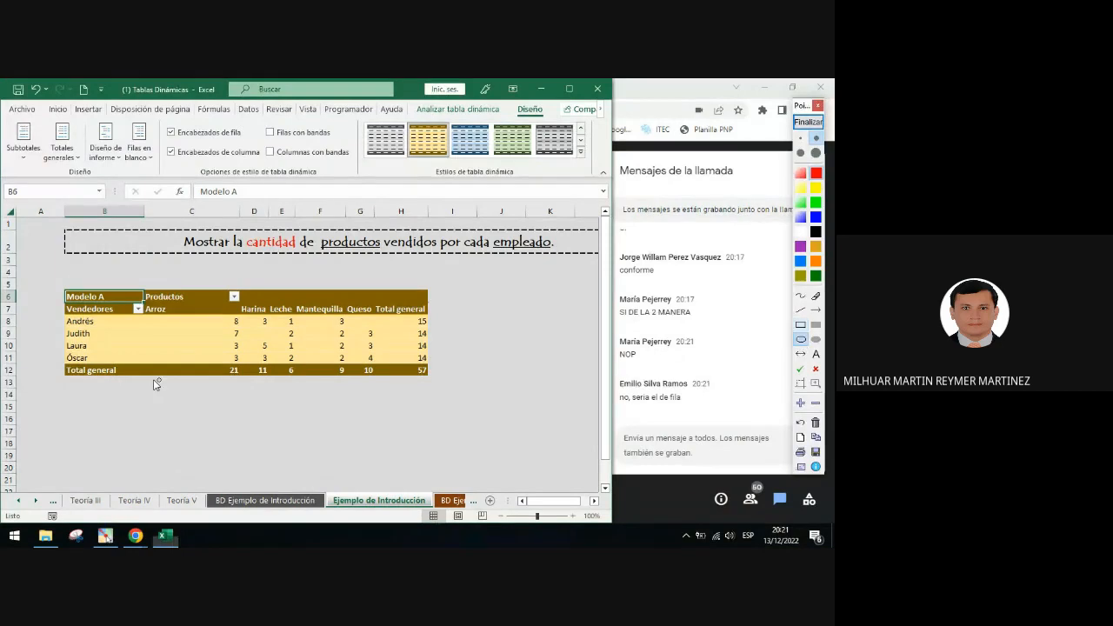
drag(54, 365, 379, 388)
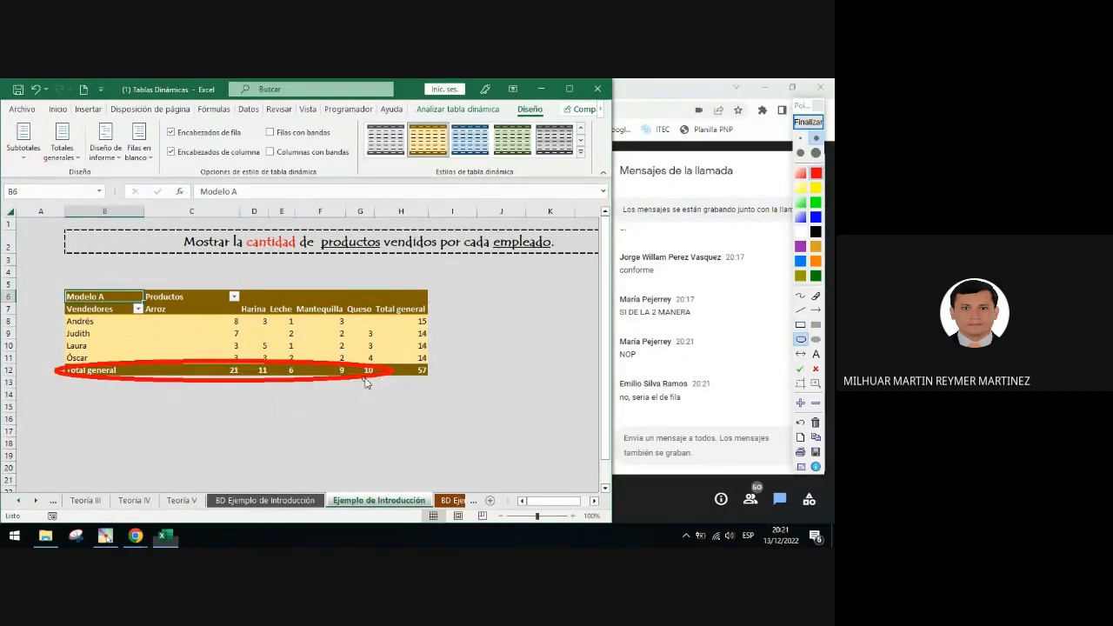
click(808, 121)
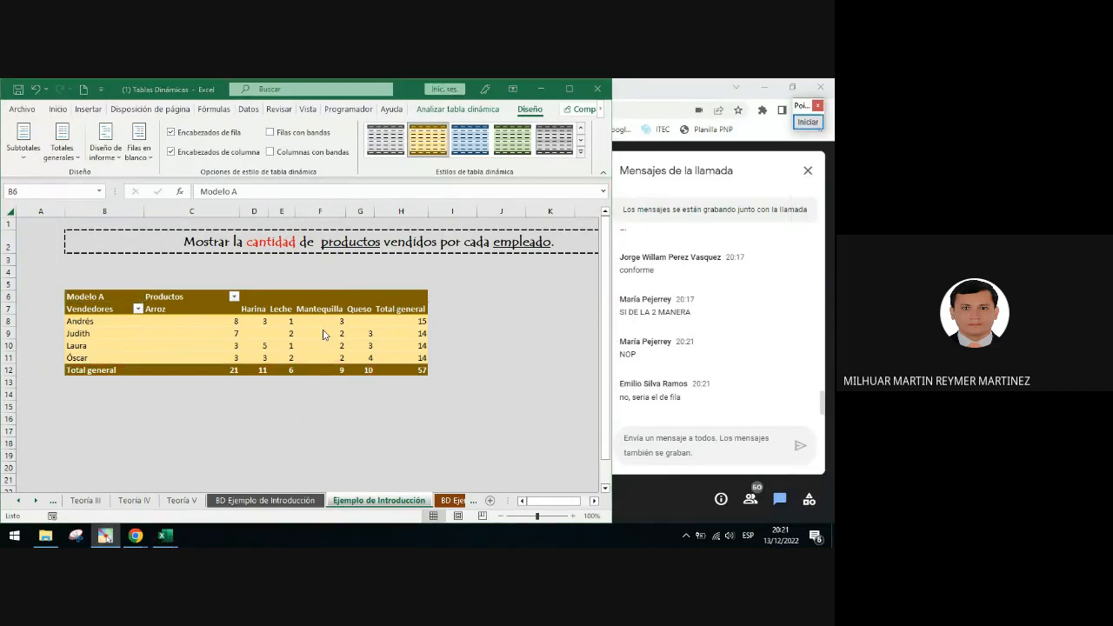
Draw a red arrow from the PivotTable's header row to the Diseño tab
click(304, 324)
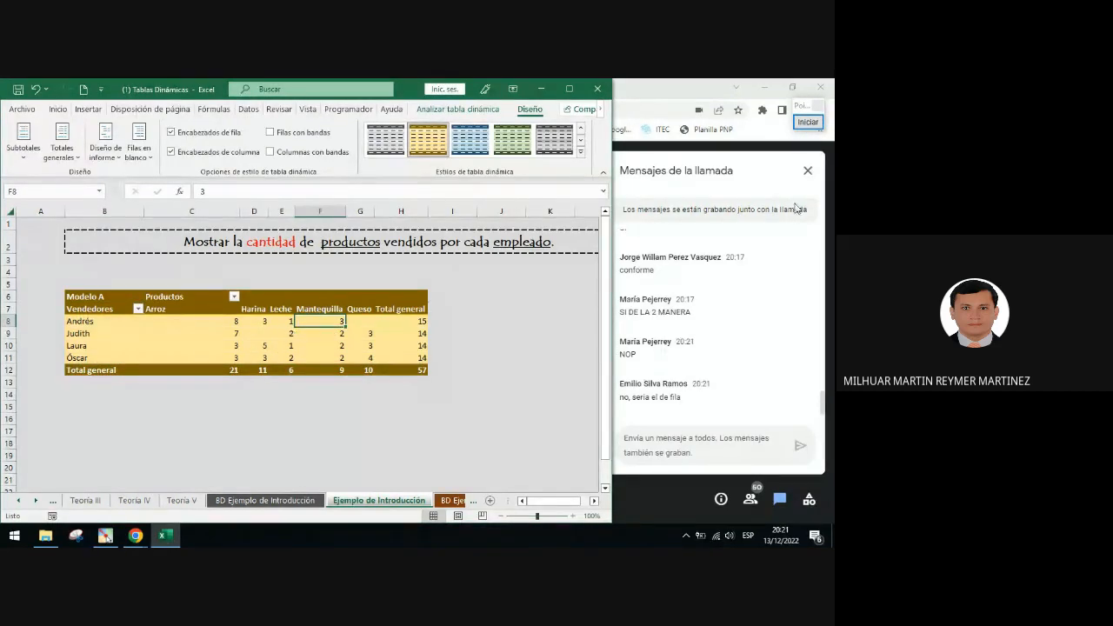
click(808, 122)
click(816, 310)
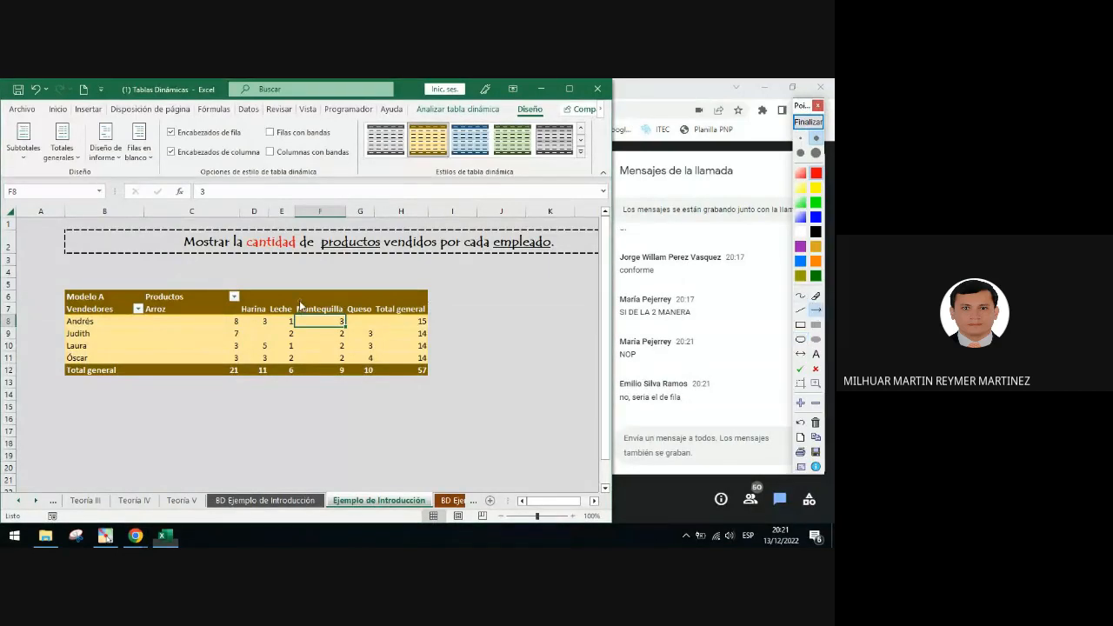
drag(298, 306, 526, 112)
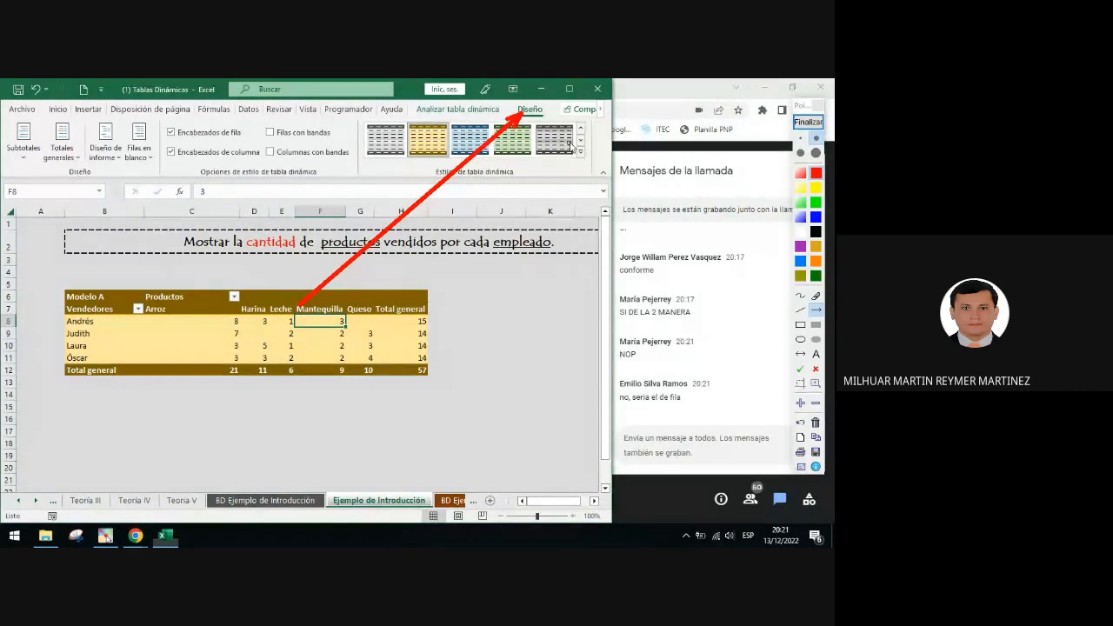
click(808, 122)
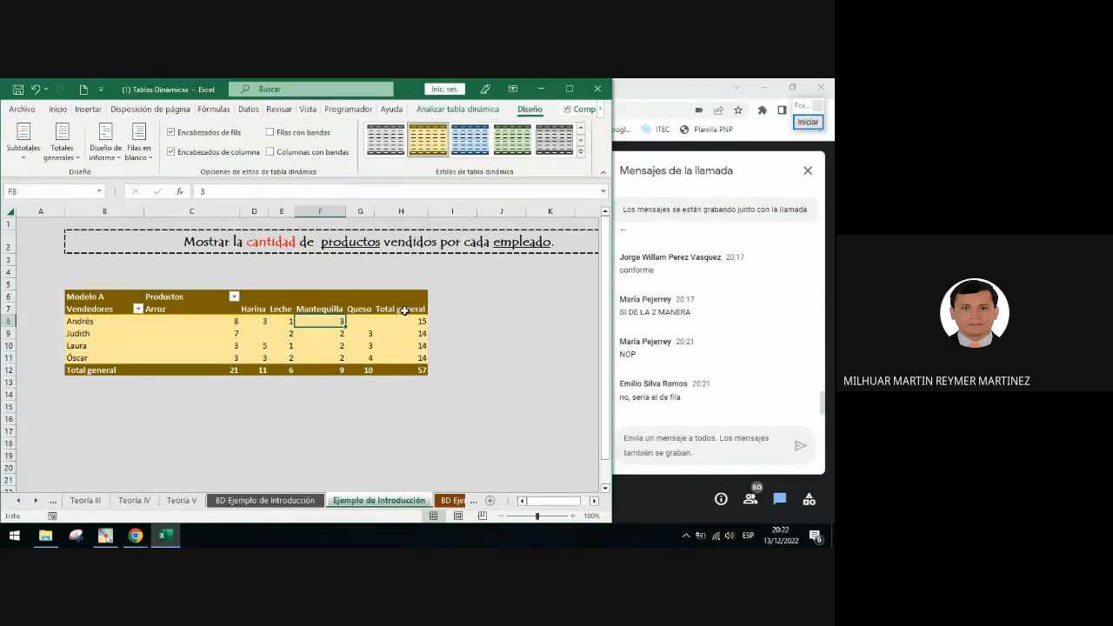
Circle the Diseño tab in red and draw an arrow from it to the Diseño group
click(808, 122)
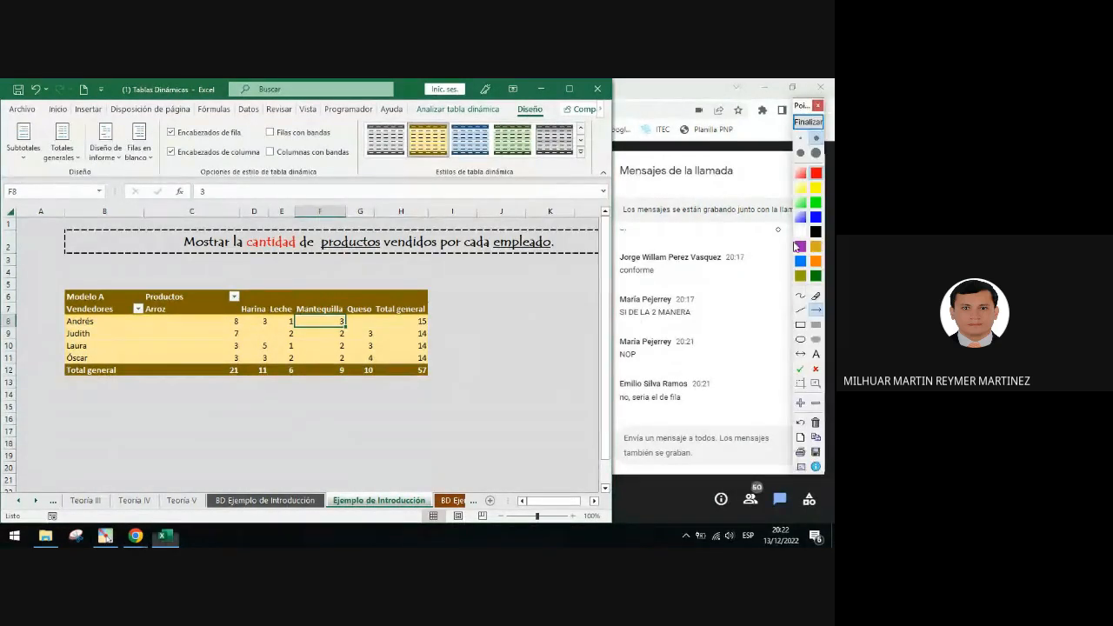
click(800, 339)
drag(502, 101, 548, 119)
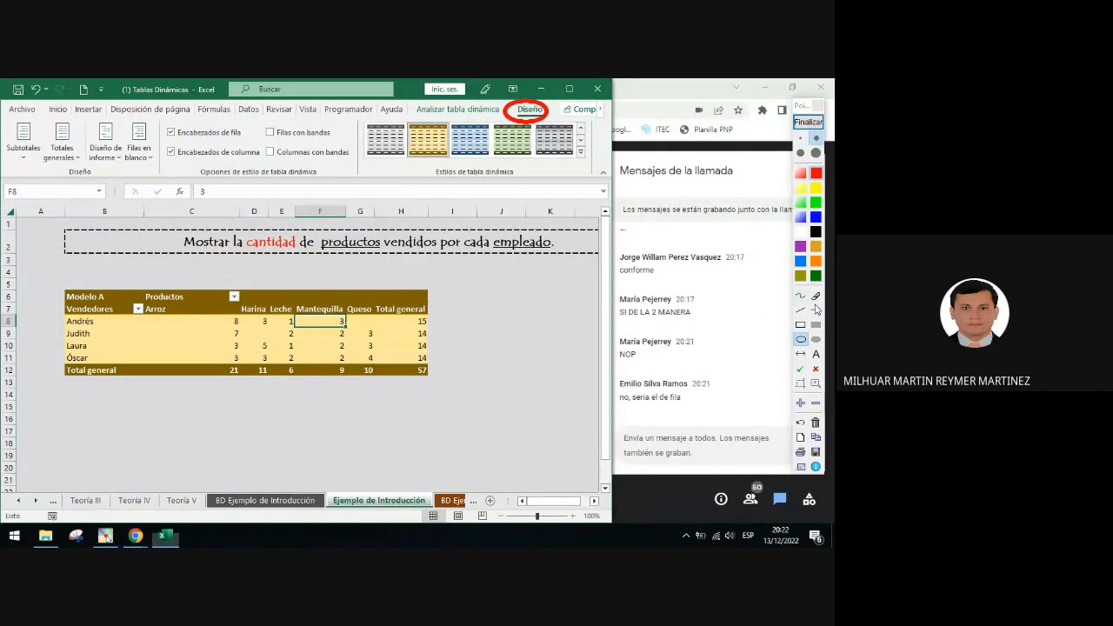
click(816, 310)
mouse_move(470, 128)
mouse_down()
mouse_move(160, 178)
mouse_move(103, 174)
mouse_up()
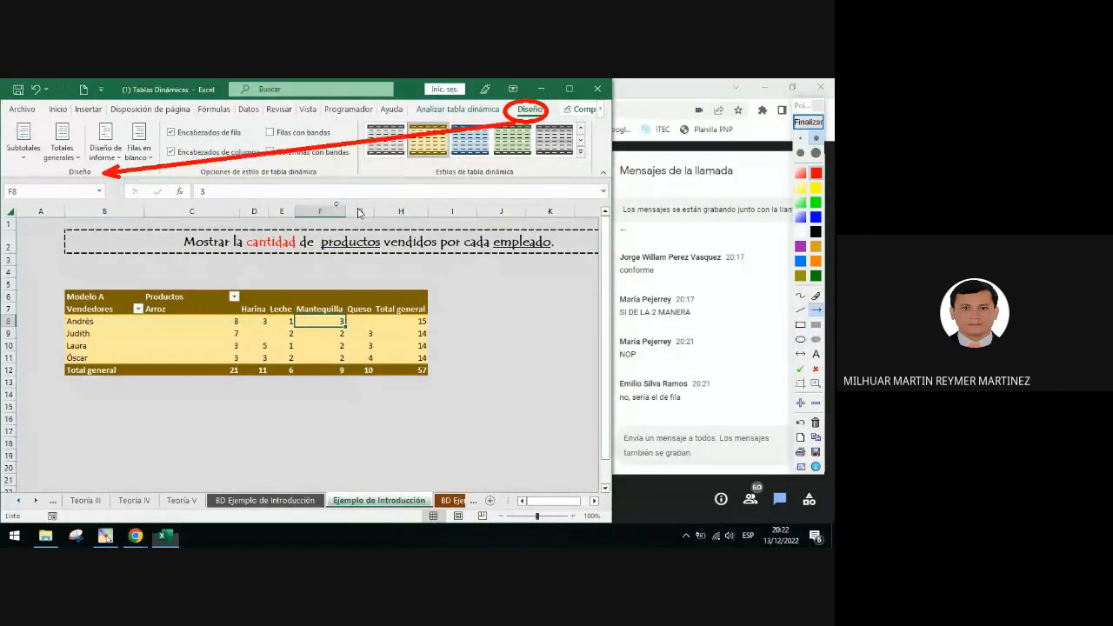
Circle the Totales generales button with a red ellipse
click(800, 340)
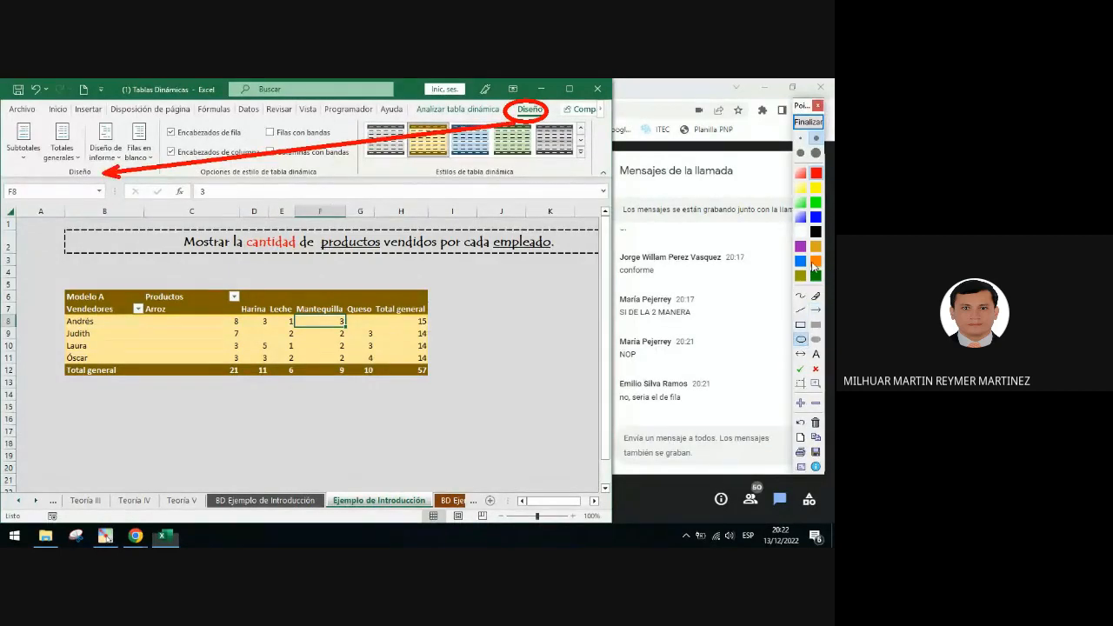
drag(43, 118, 83, 169)
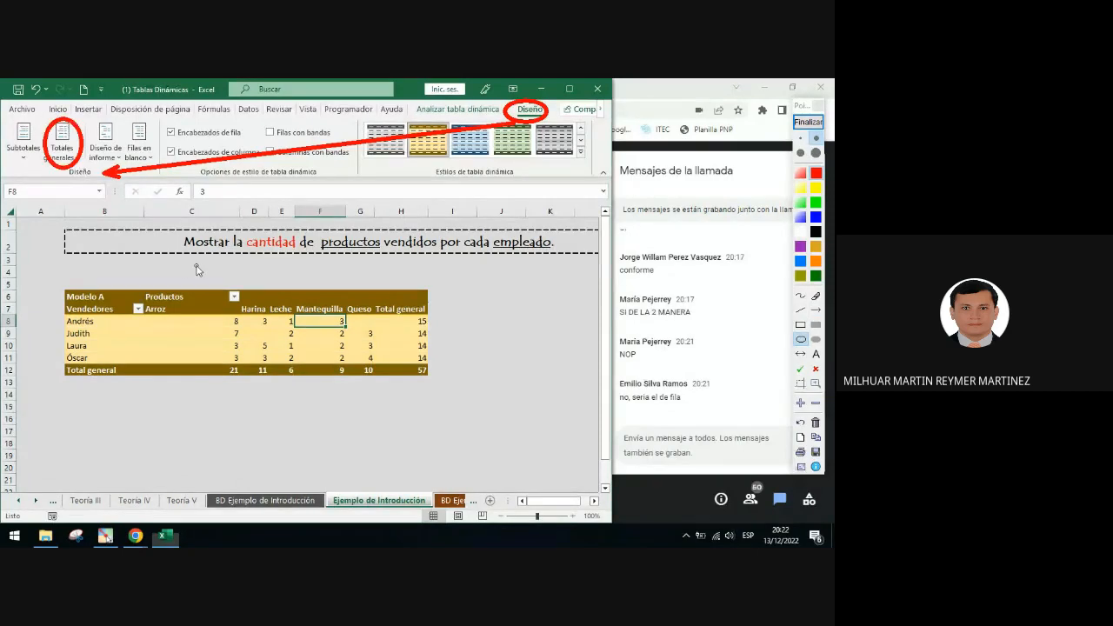
click(808, 122)
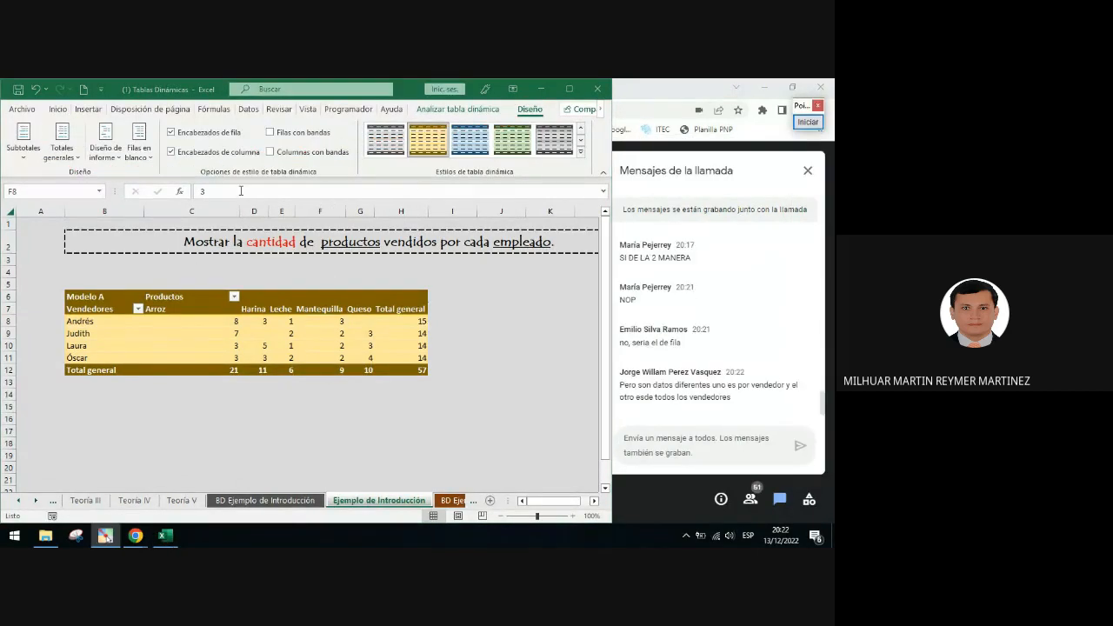
Turn off the PivotTable's grand totals for rows and columns
click(60, 147)
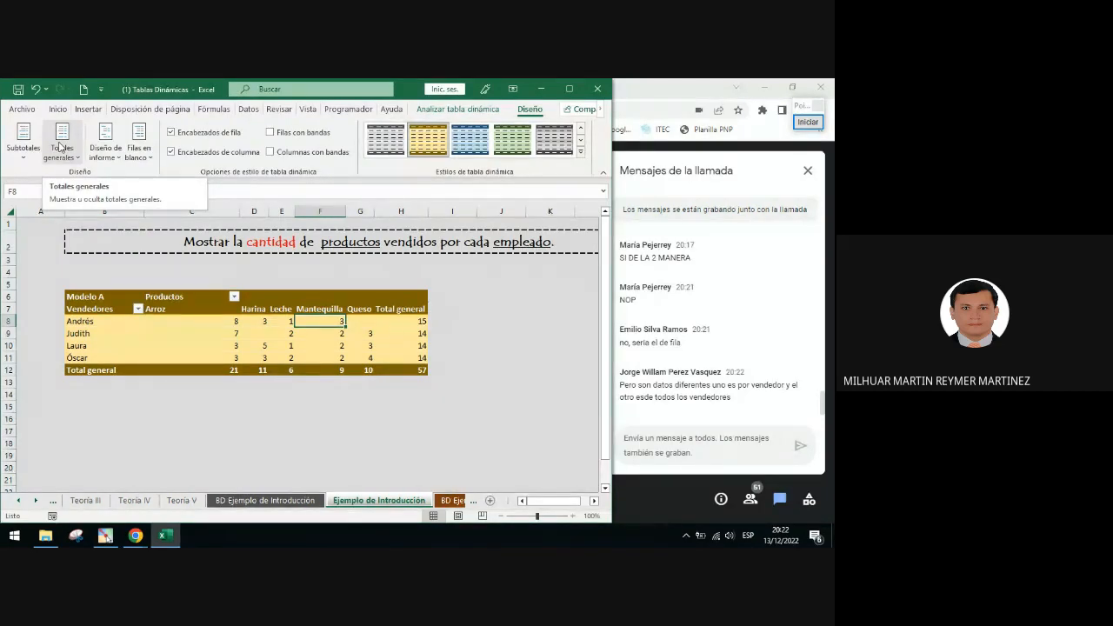
click(60, 146)
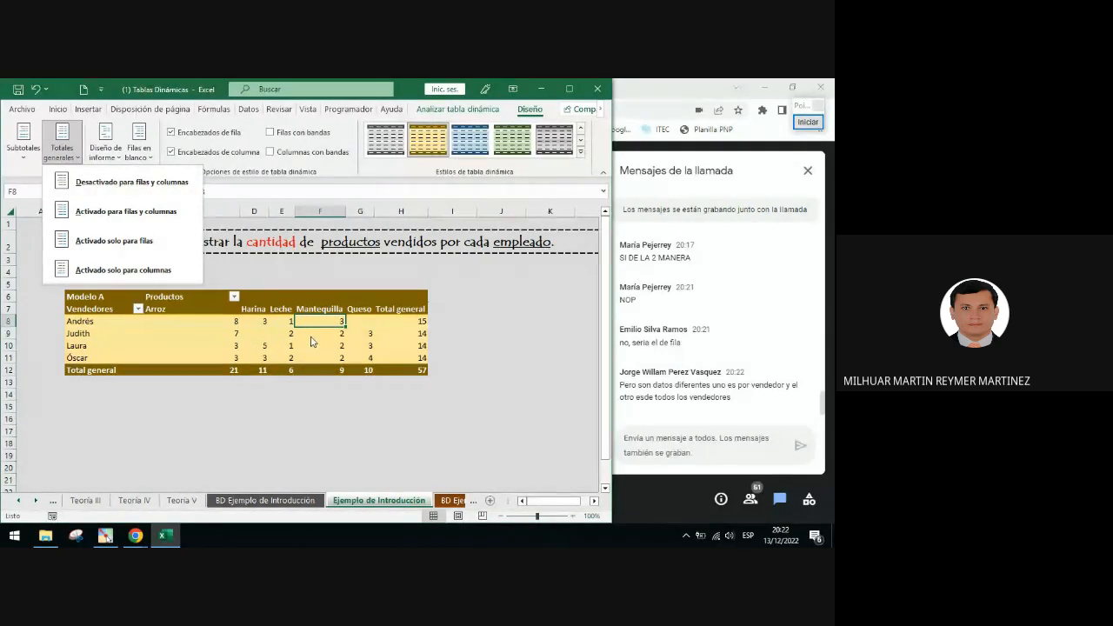
click(130, 182)
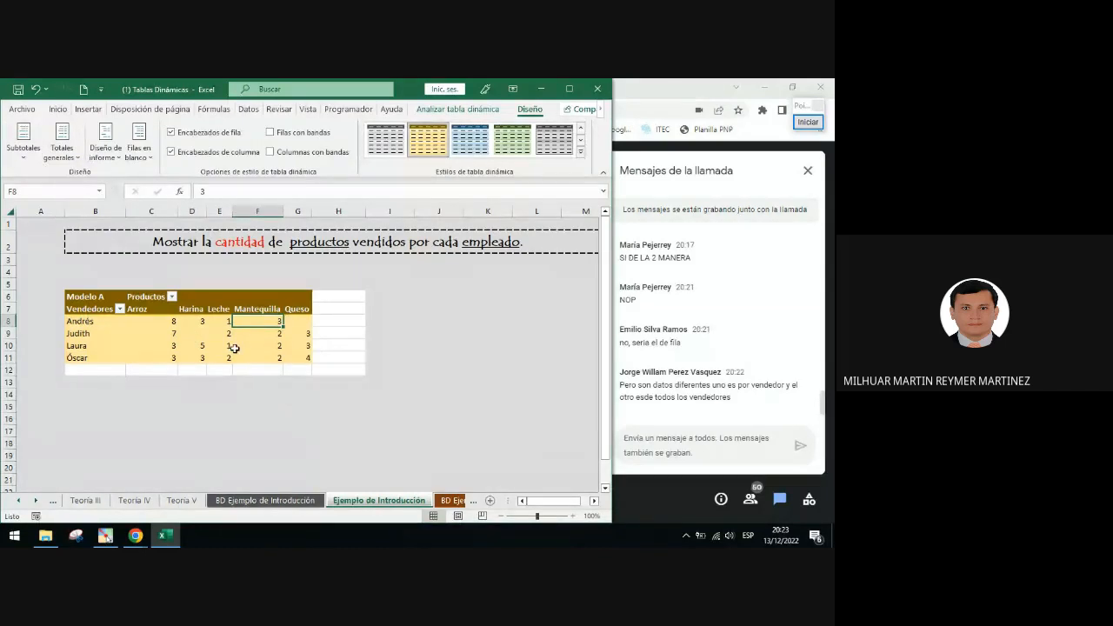
Turn the PivotTable's grand totals back on for rows and columns
click(81, 161)
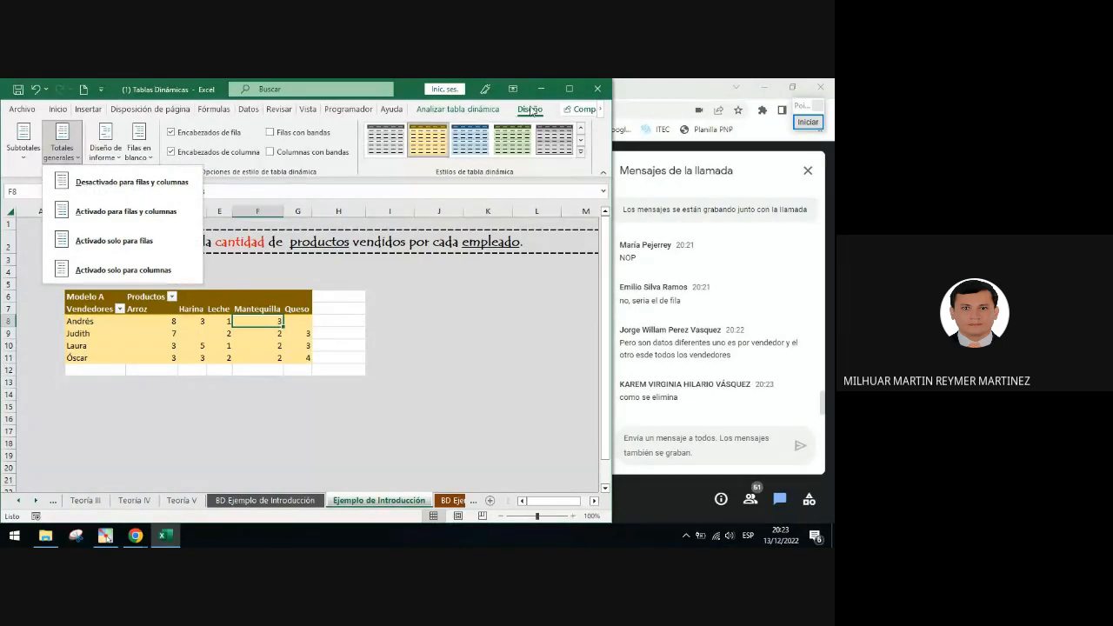
click(71, 158)
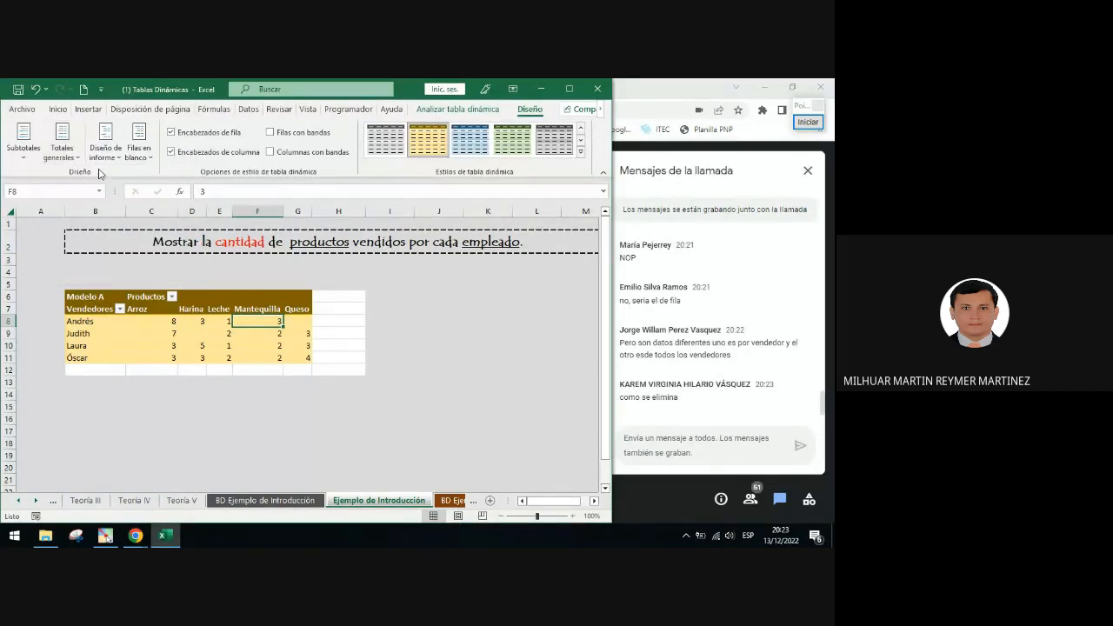
click(73, 158)
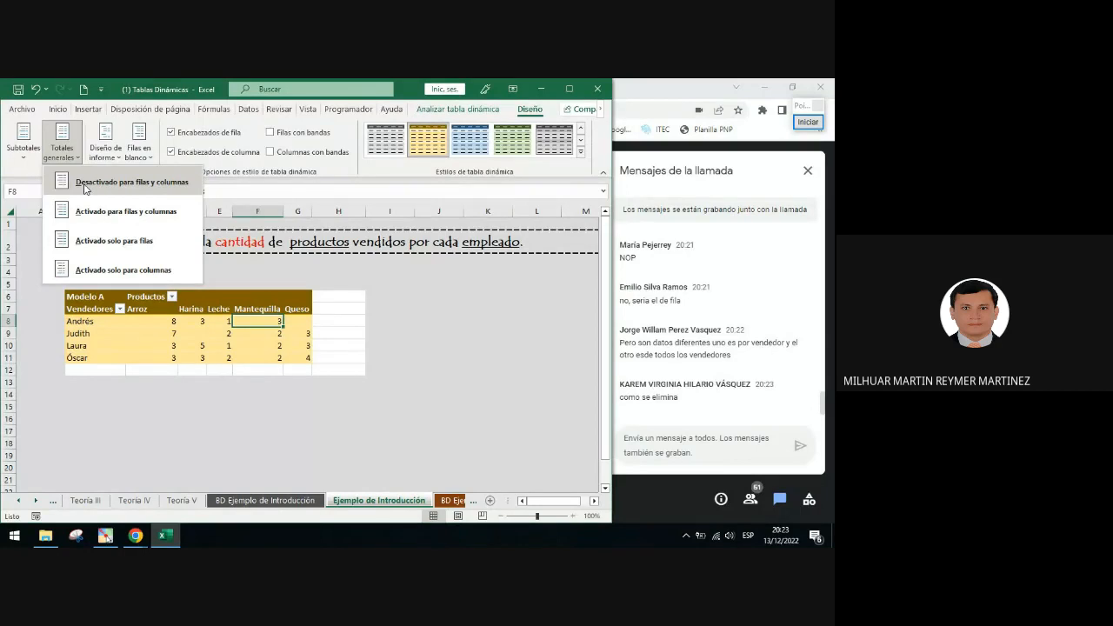
click(115, 215)
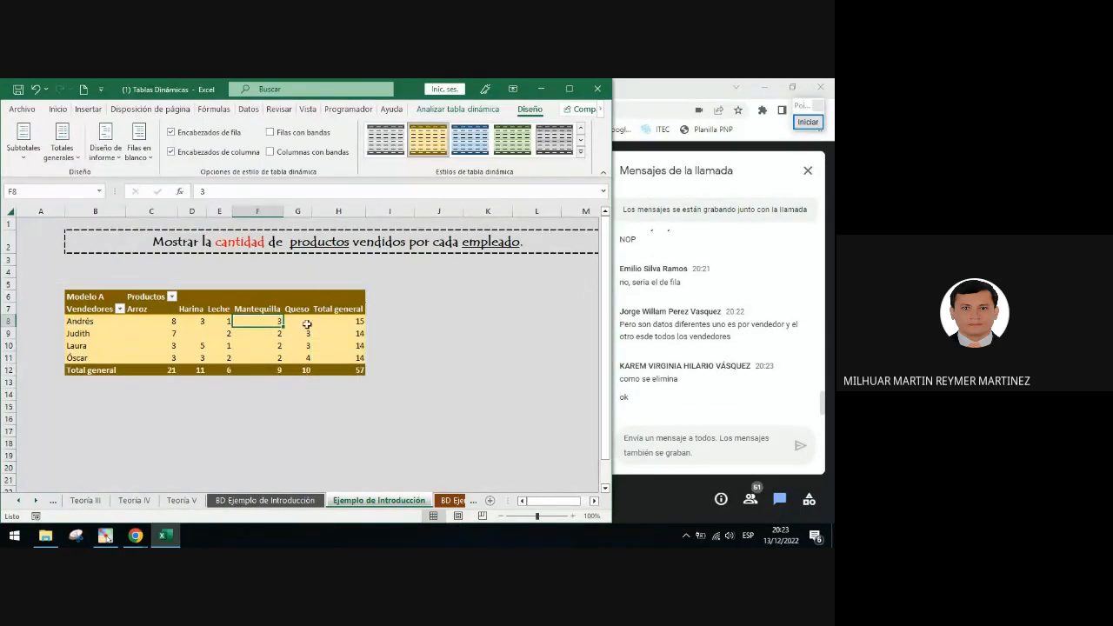
Set the PivotTable's grand totals to rows only, followed by columns only
click(71, 161)
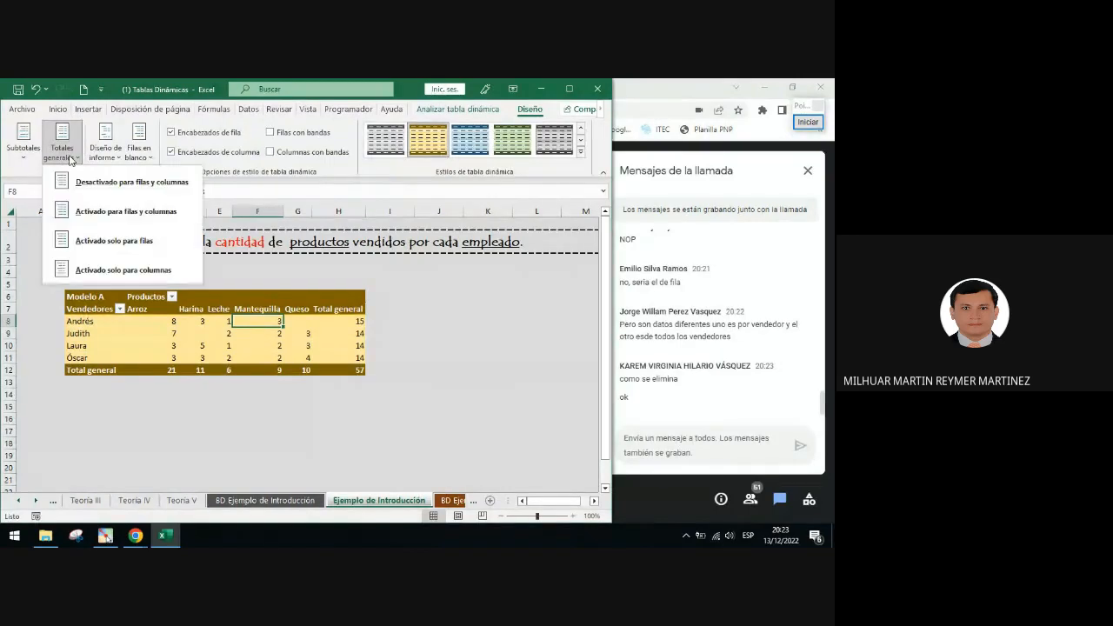
click(133, 249)
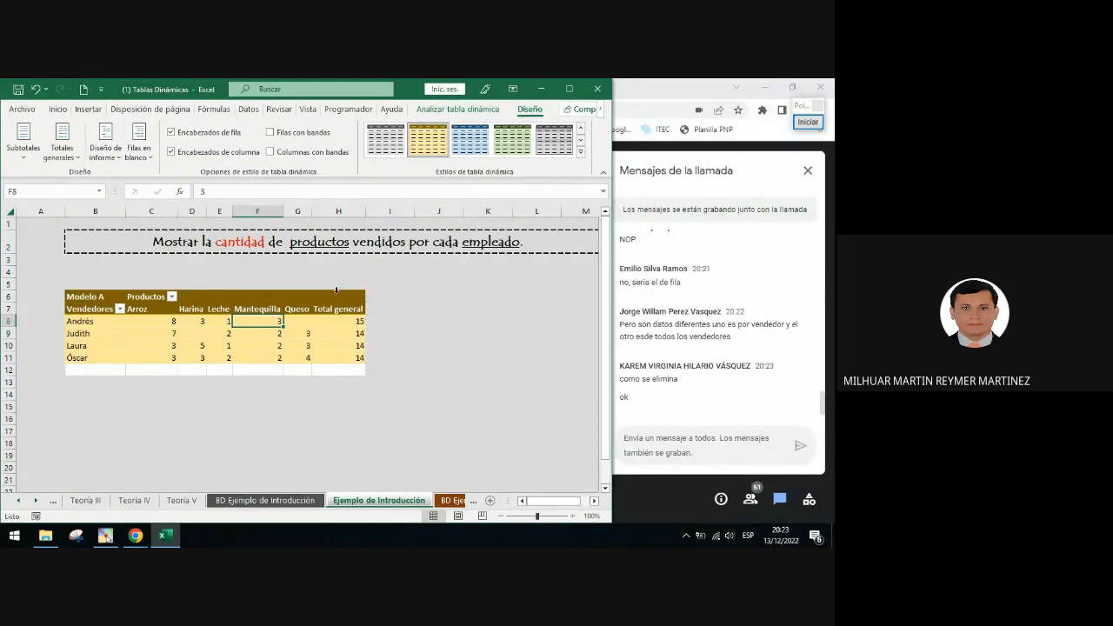
click(70, 161)
click(139, 271)
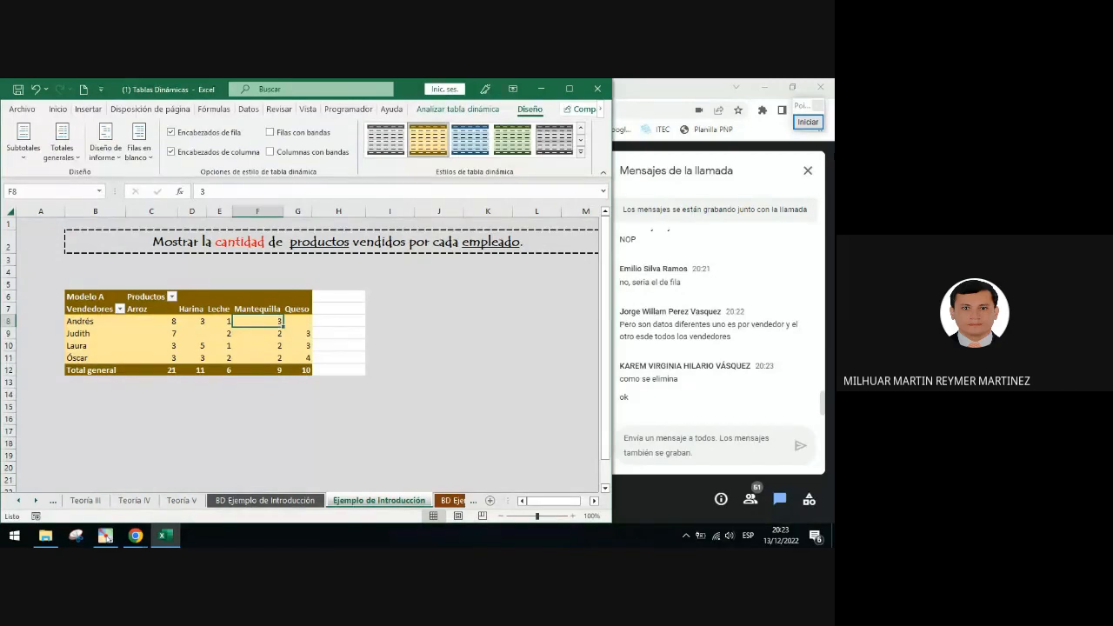
Mark the Total general row with a green check mark annotation
click(808, 122)
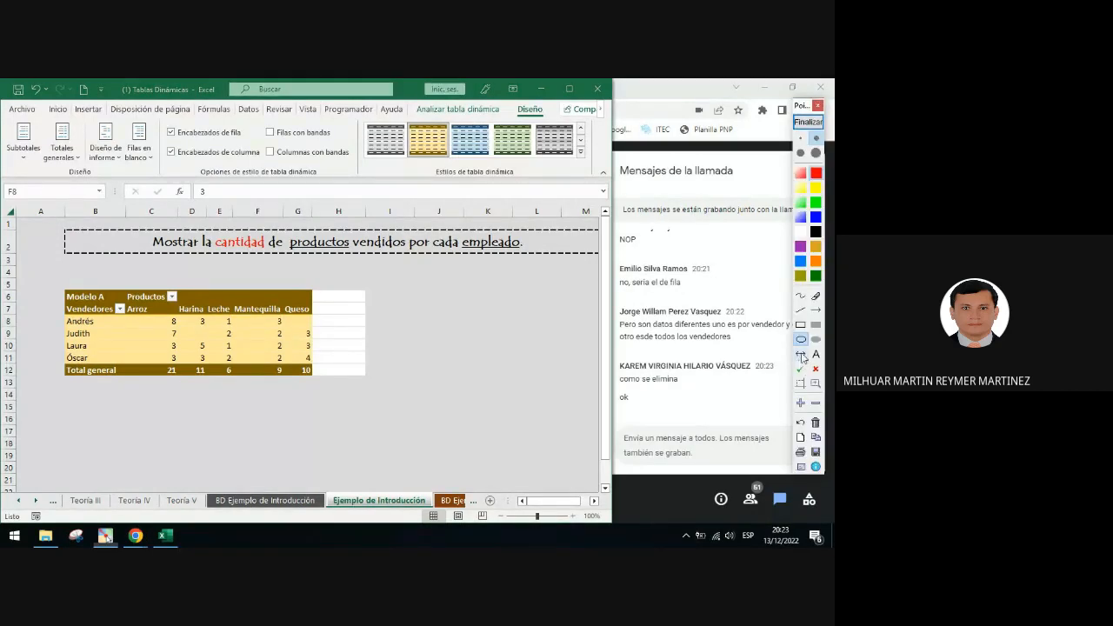
click(799, 372)
click(329, 365)
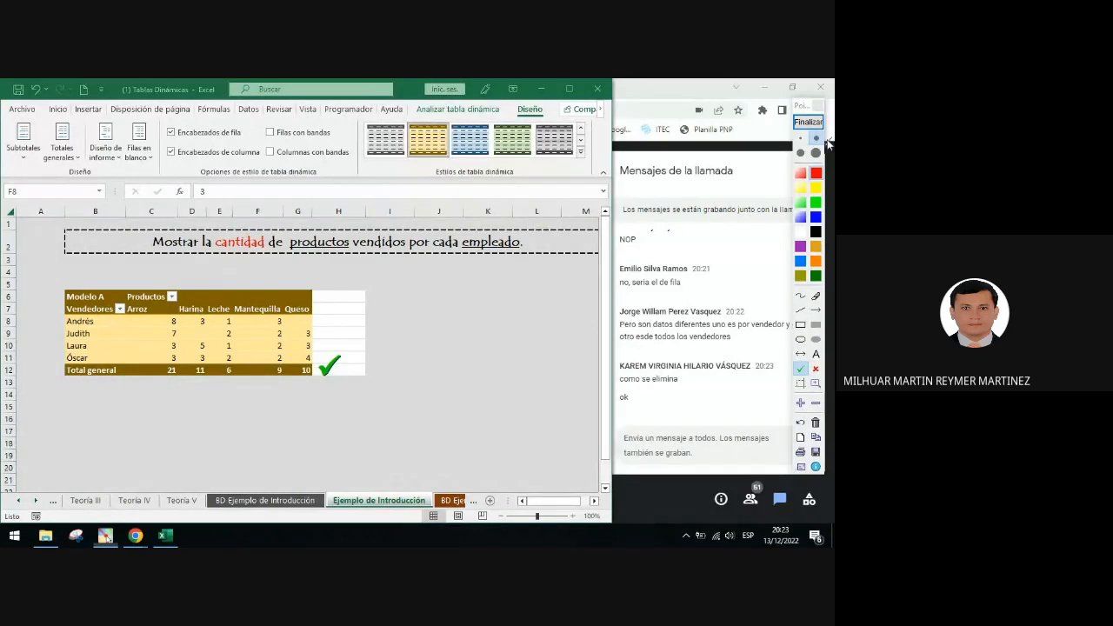
click(808, 124)
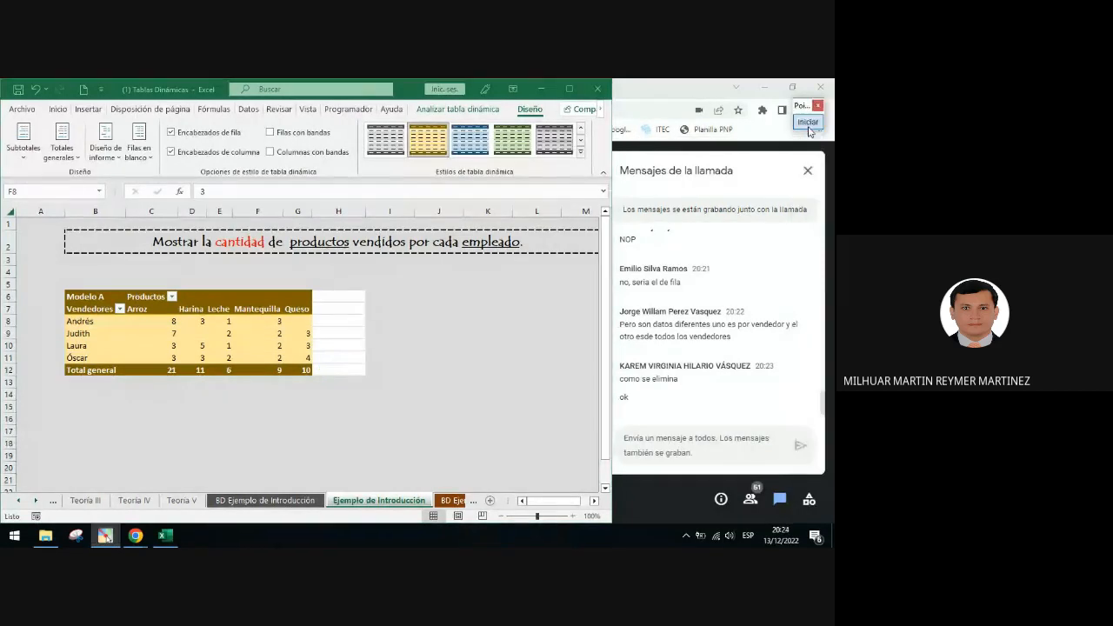
Copy the format of empty cell K9 onto H6:H12 to clear the leftover formatting beside the PivotTable
click(302, 334)
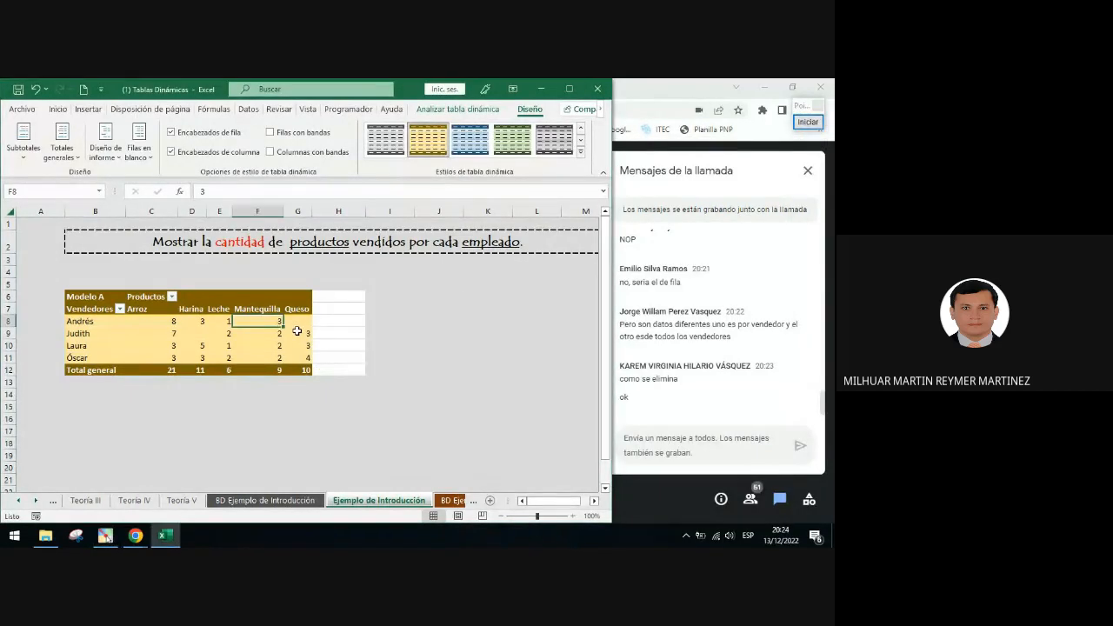
click(64, 153)
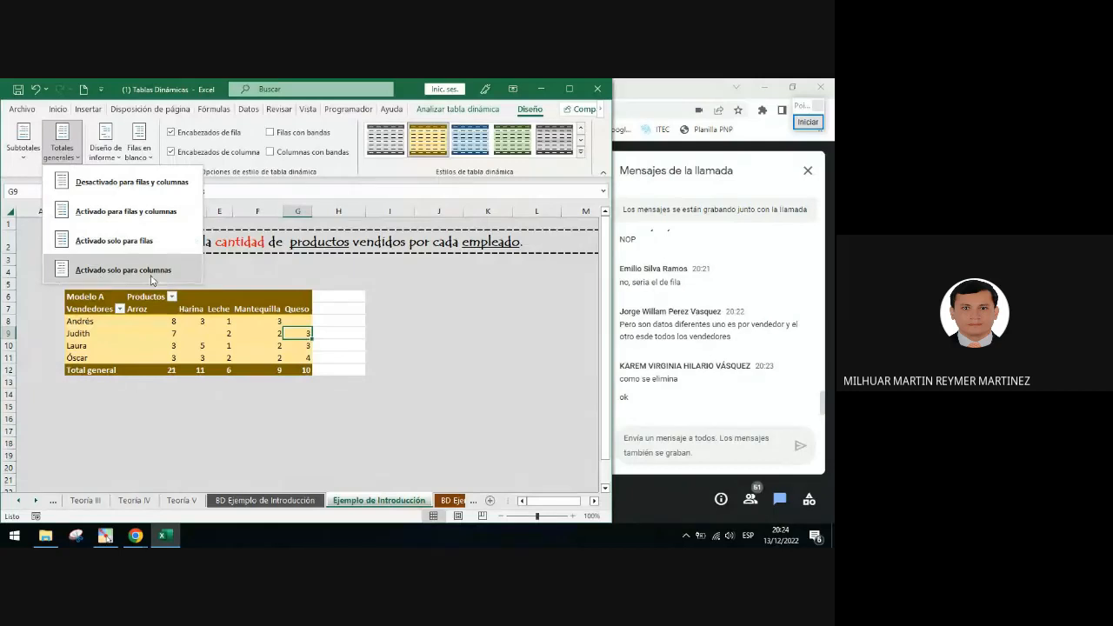
click(390, 323)
click(487, 334)
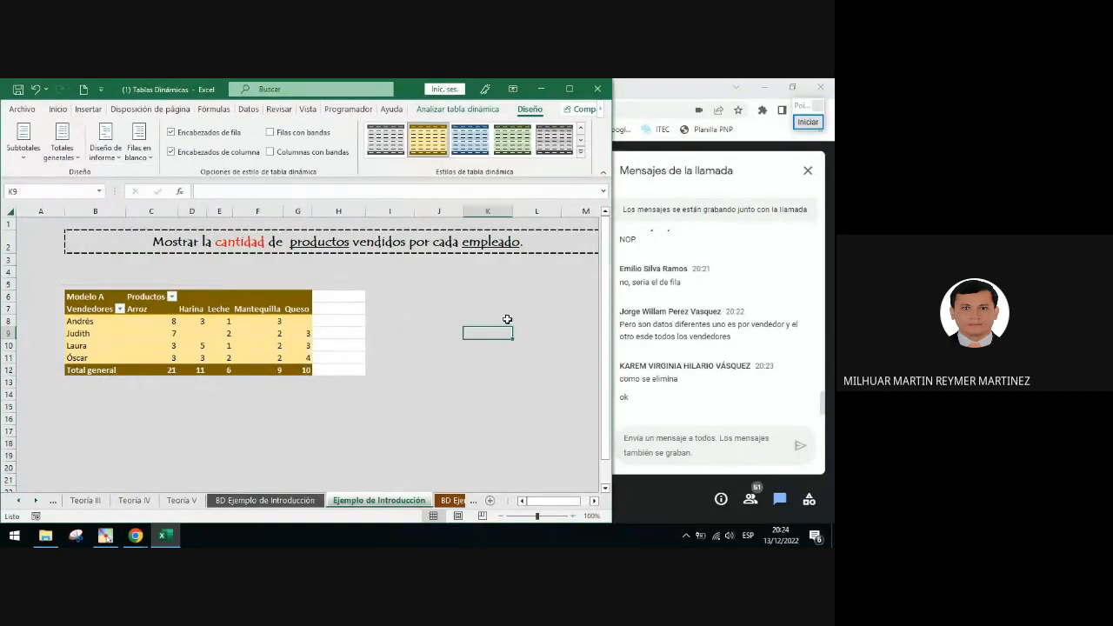
click(58, 109)
click(38, 156)
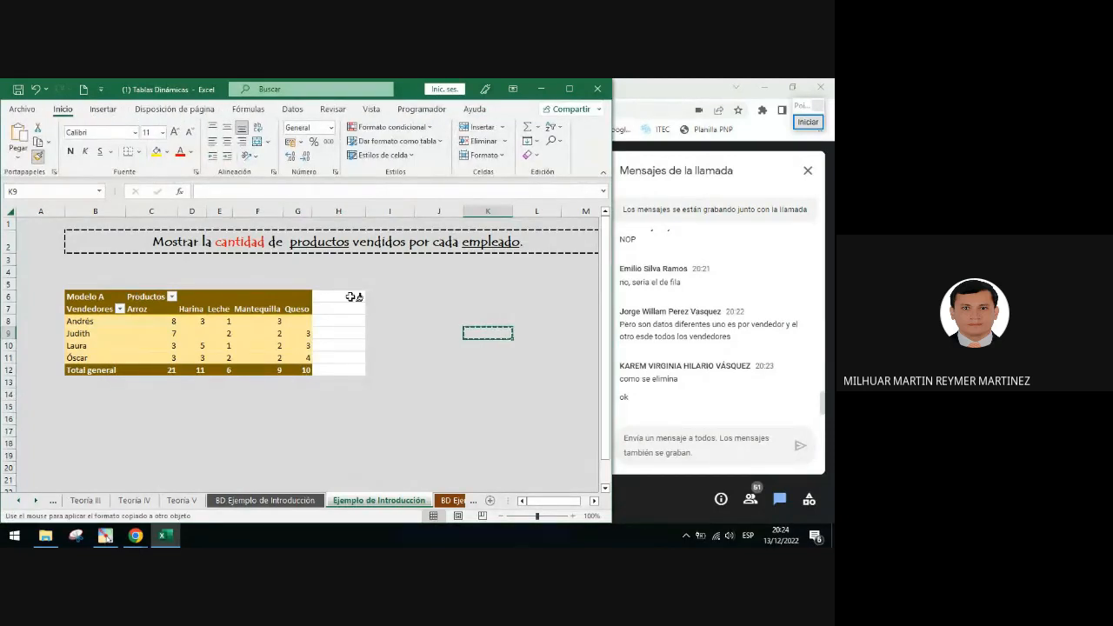
mouse_move(355, 298)
mouse_down()
mouse_move(355, 380)
mouse_move(354, 371)
mouse_up()
click(520, 384)
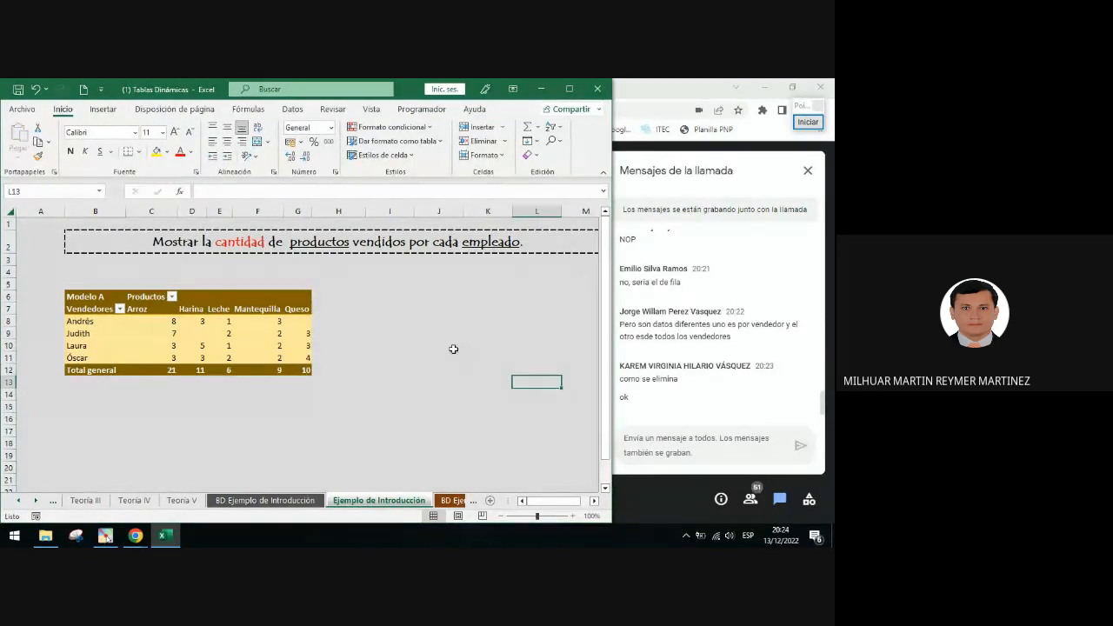
Select the PivotTable's product headers and quantity cells in C7:G12
click(335, 321)
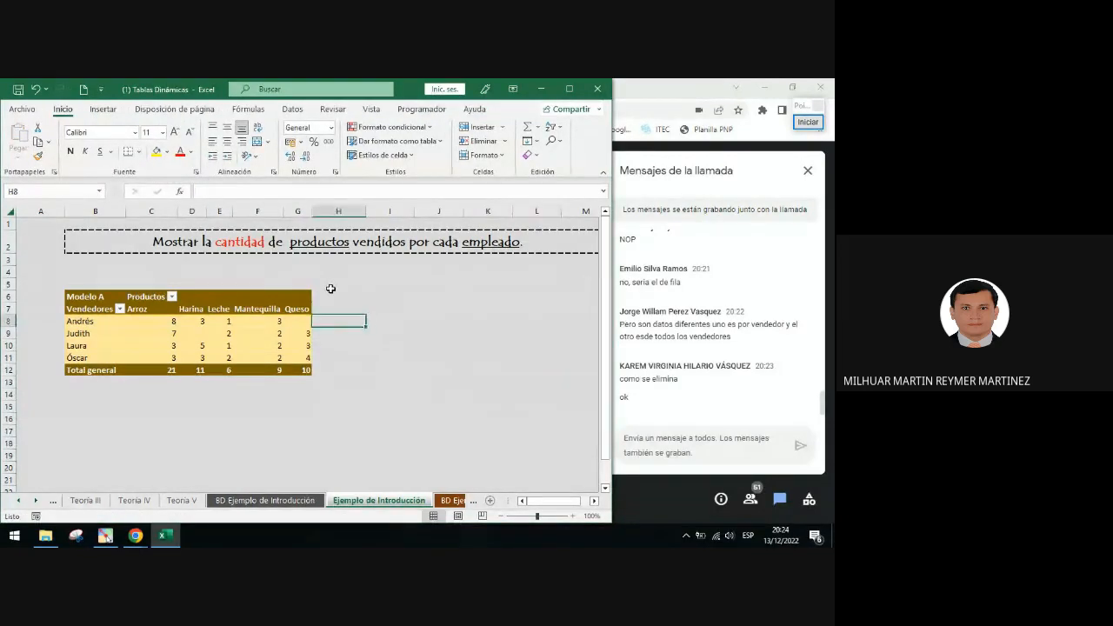
click(244, 344)
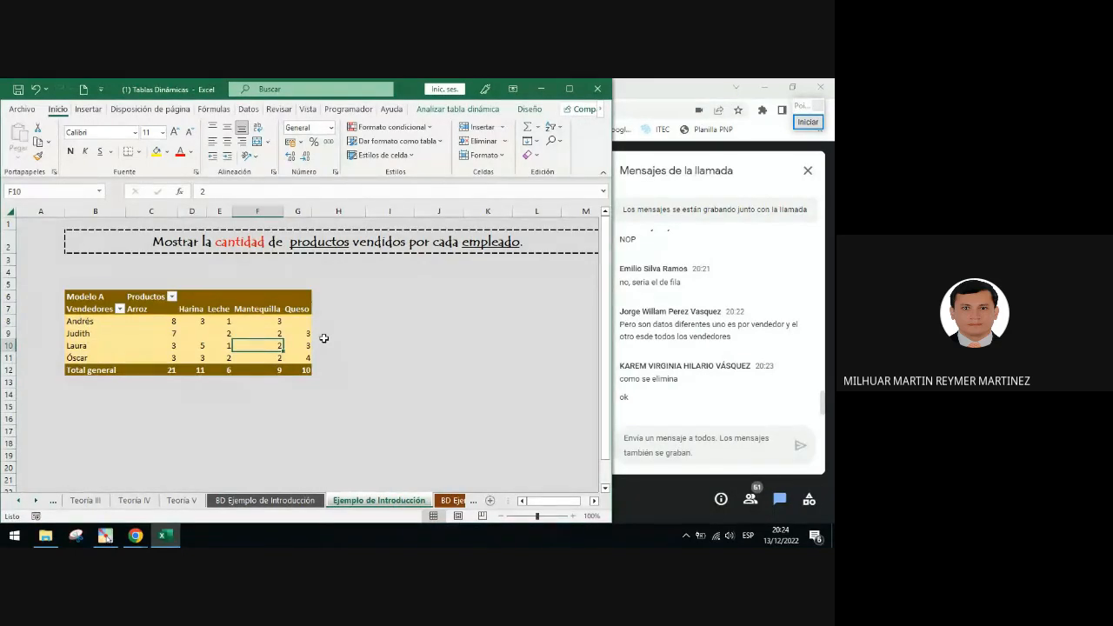
click(153, 311)
drag(153, 311, 297, 370)
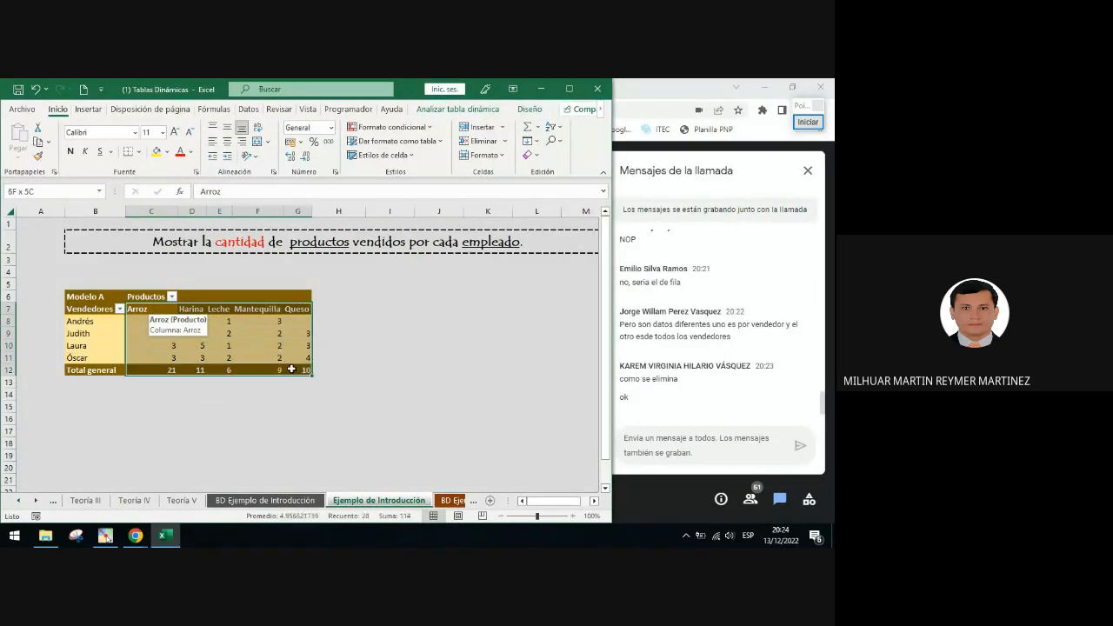
drag(153, 311, 297, 371)
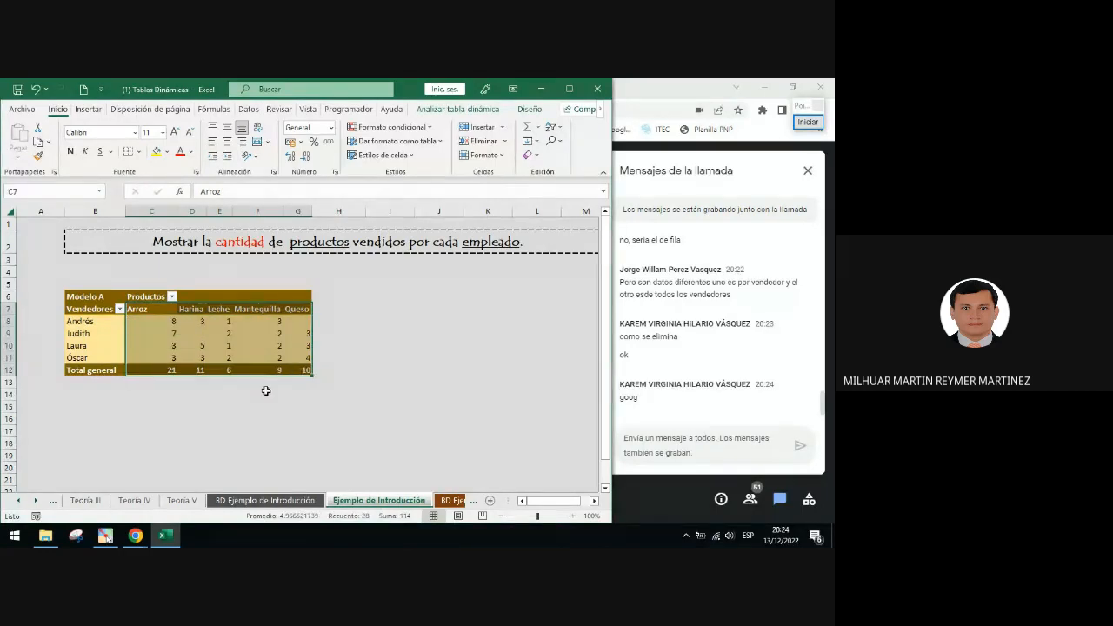
Draw red annotation arrows toward the Home tab and alignment group, and circle the Center alignment button
click(808, 123)
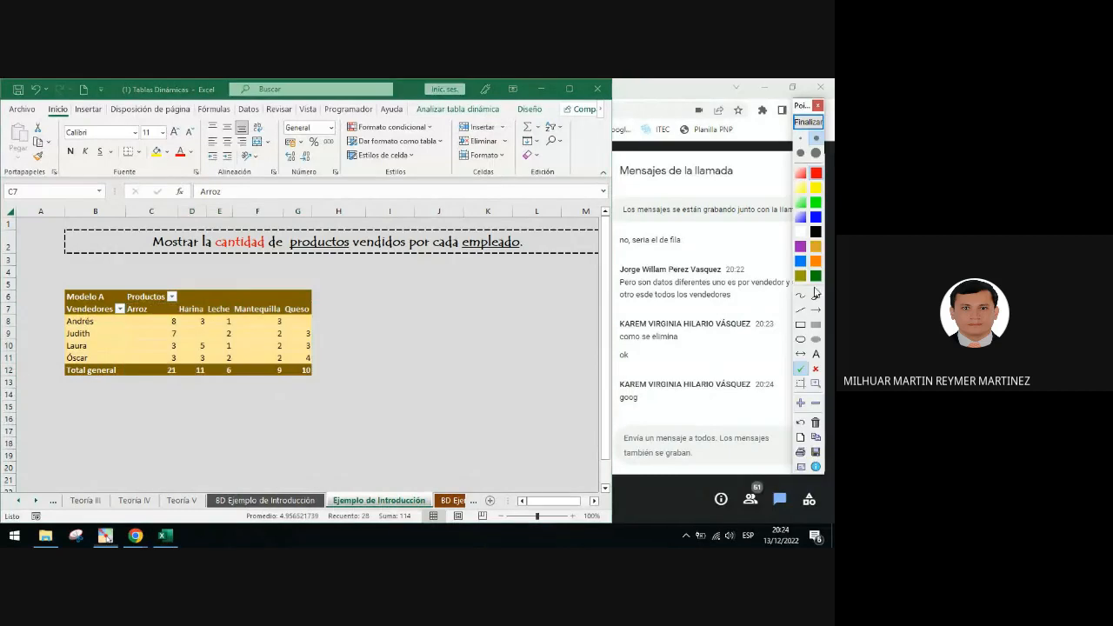
mouse_move(164, 334)
mouse_down()
mouse_move(98, 160)
mouse_move(163, 296)
mouse_move(161, 323)
mouse_up()
click(423, 299)
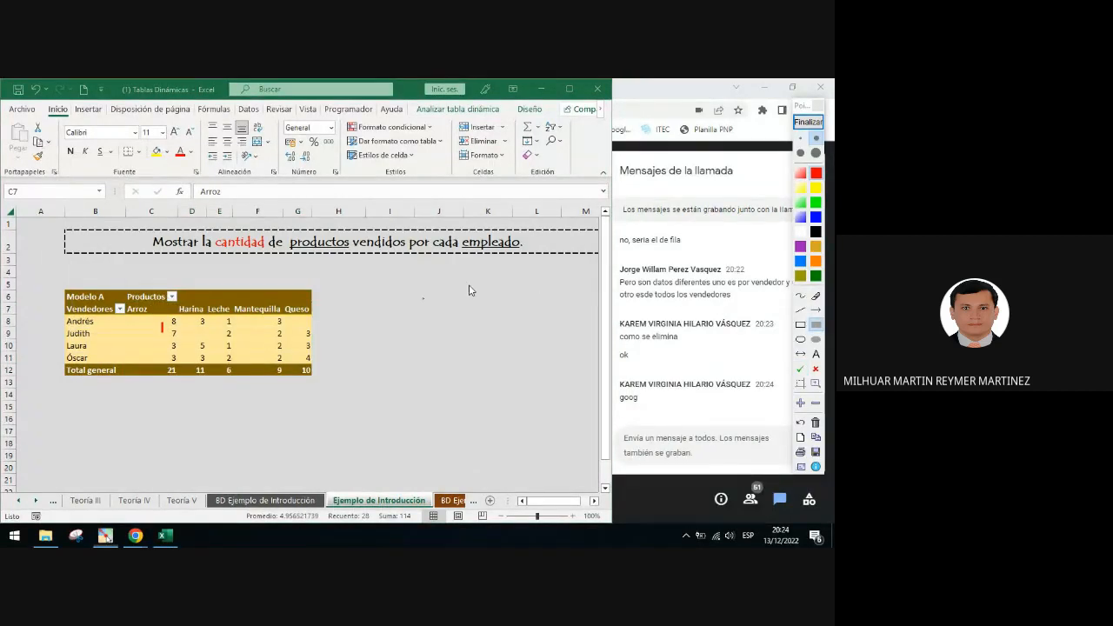
click(816, 310)
mouse_move(166, 330)
mouse_down()
mouse_move(48, 114)
mouse_move(247, 174)
mouse_up()
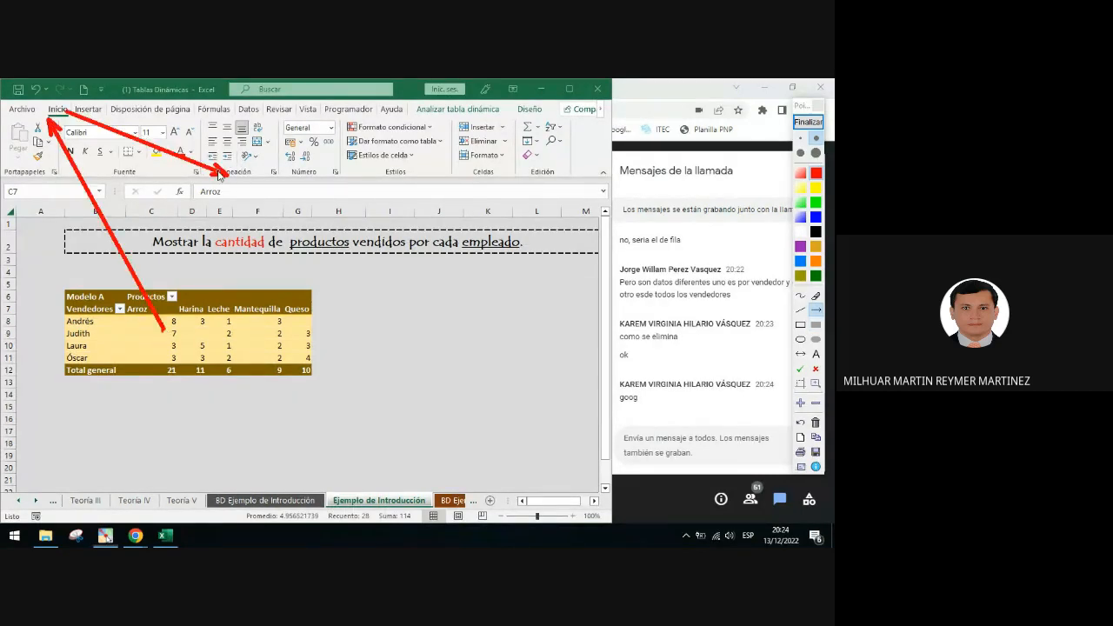
click(801, 339)
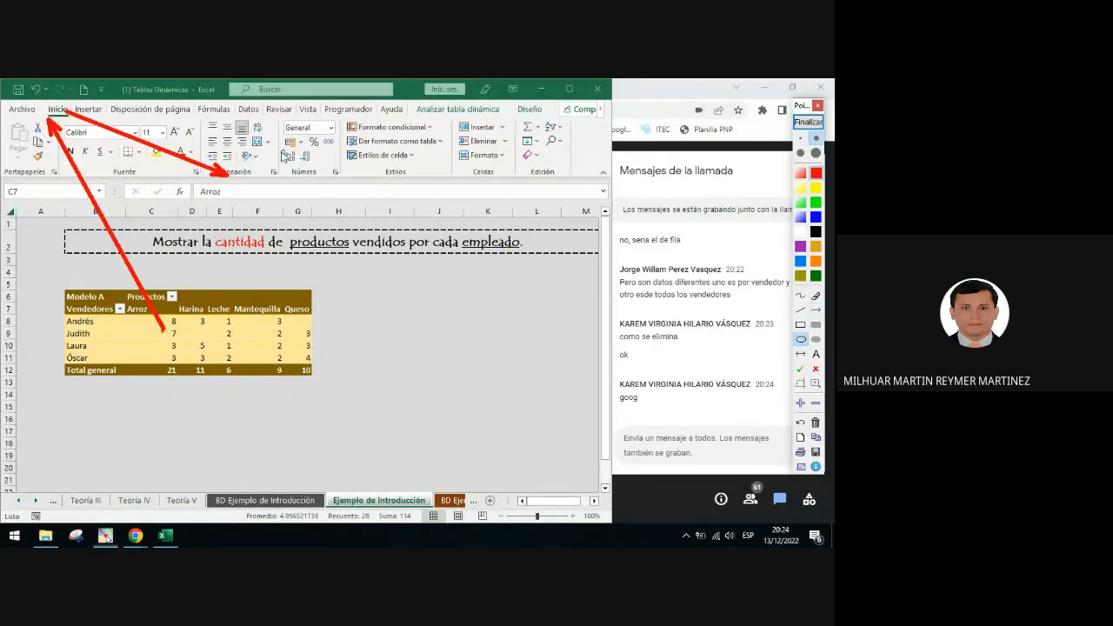
drag(217, 132, 244, 159)
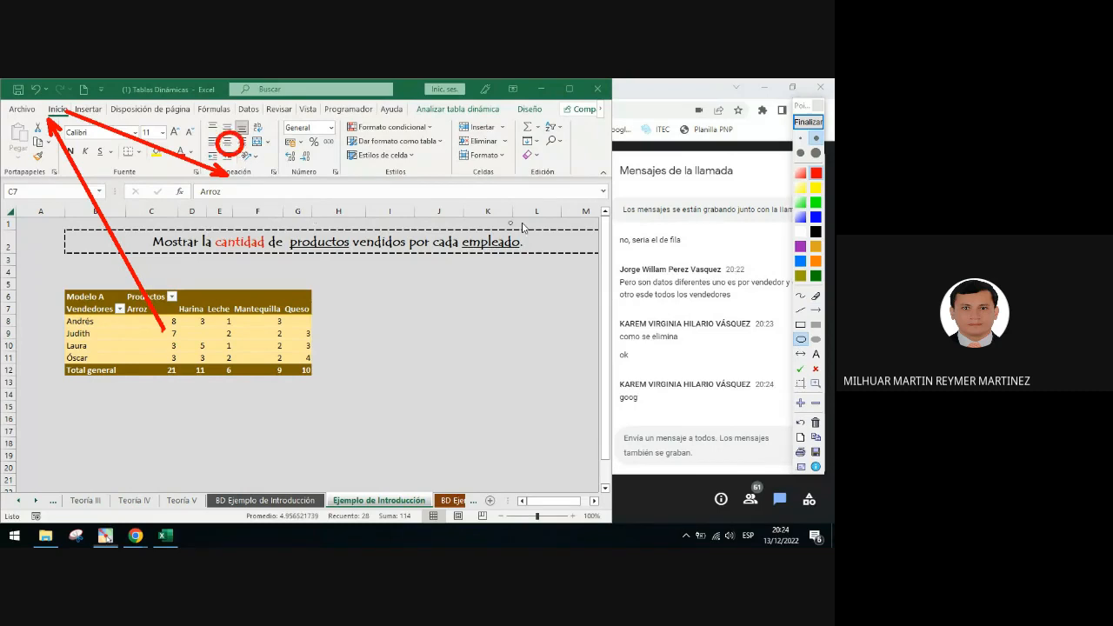
Center the selected PivotTable headers and quantities, closing the annotation tool
click(808, 123)
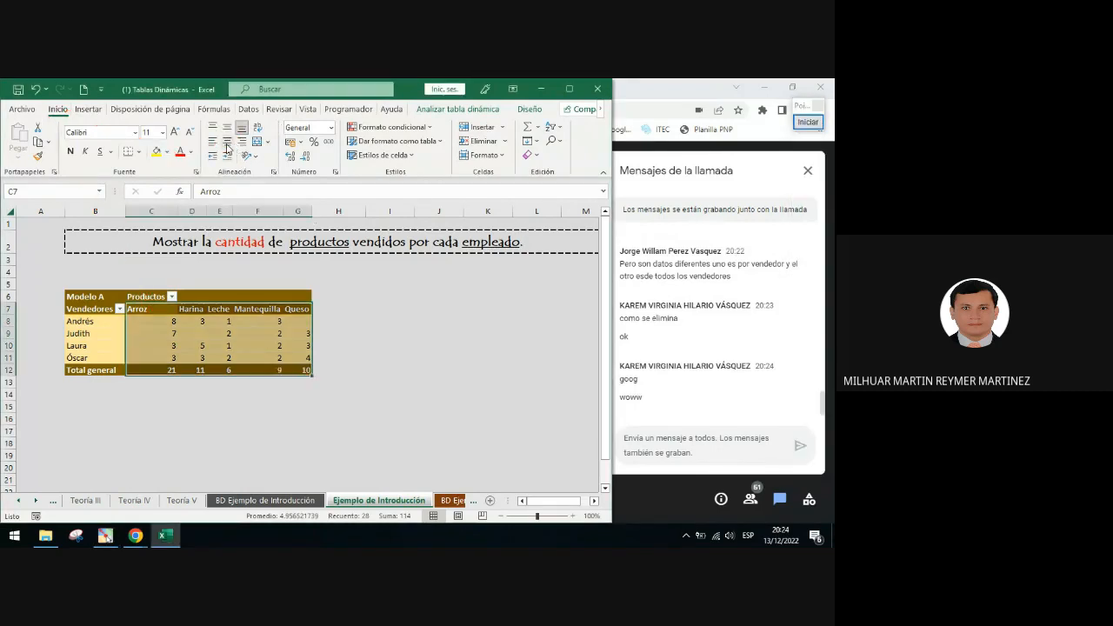
click(376, 352)
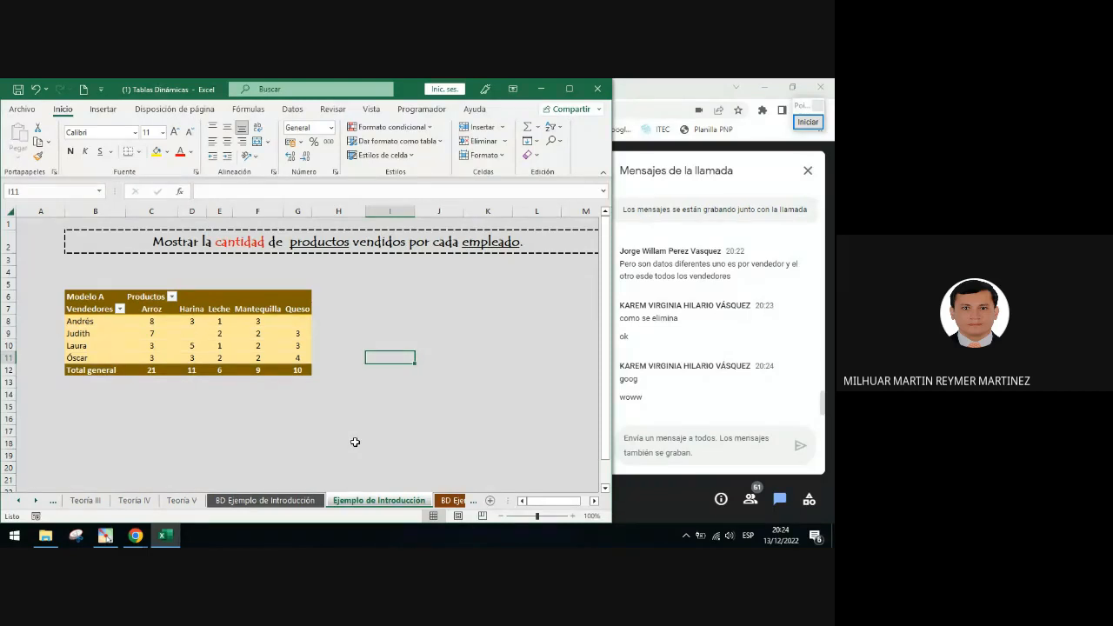
Show the PivotTable field list from a PivotTable cell's context options
mouse_move(215, 333)
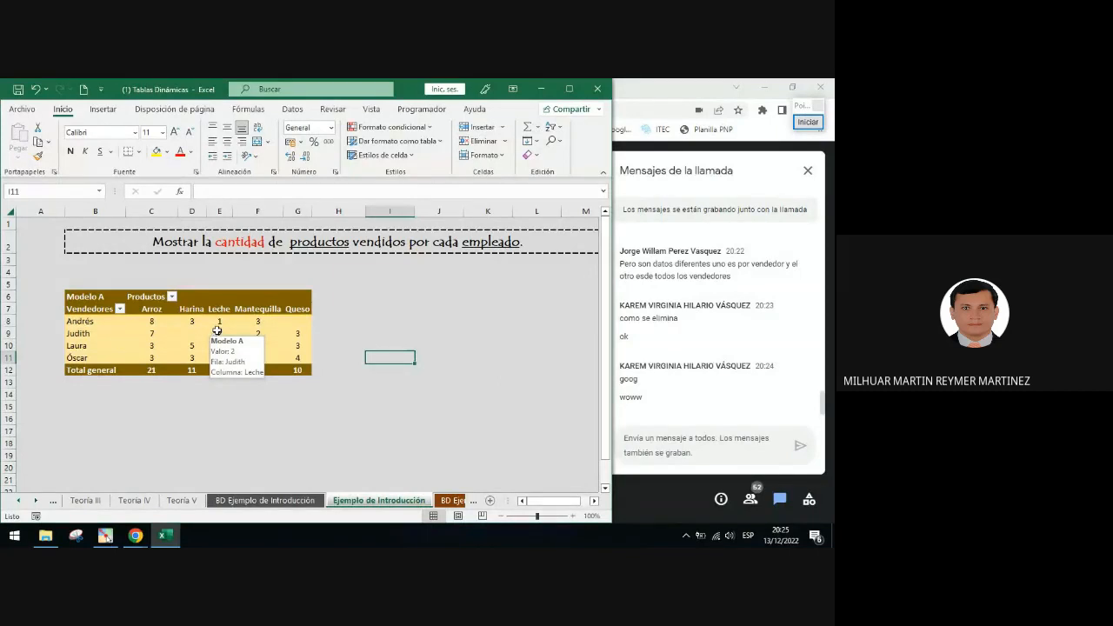
click(257, 321)
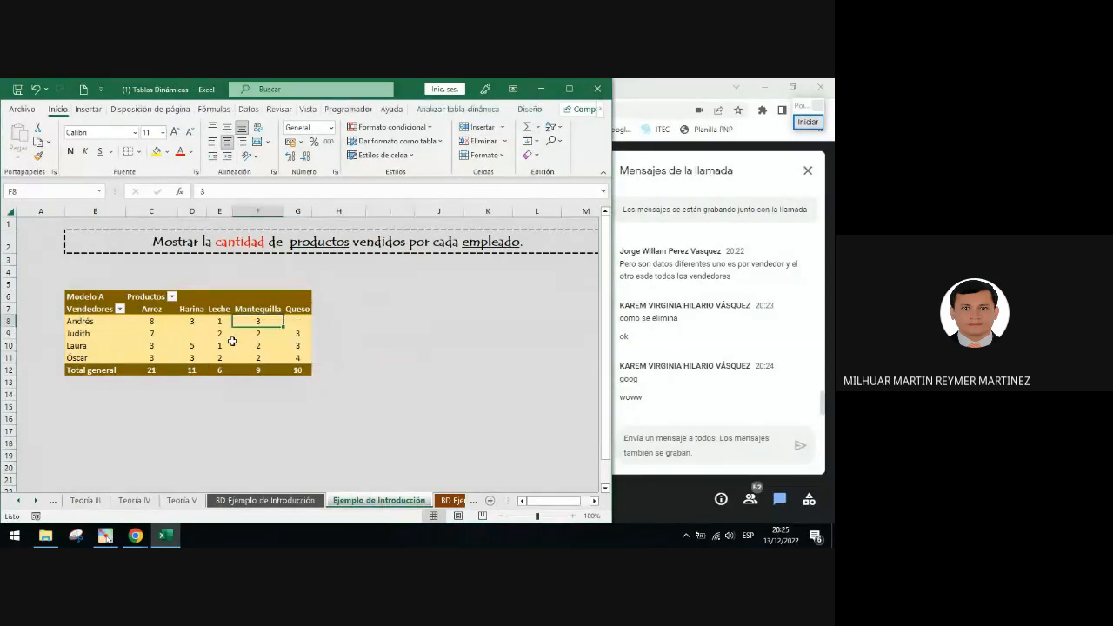
right_click(241, 356)
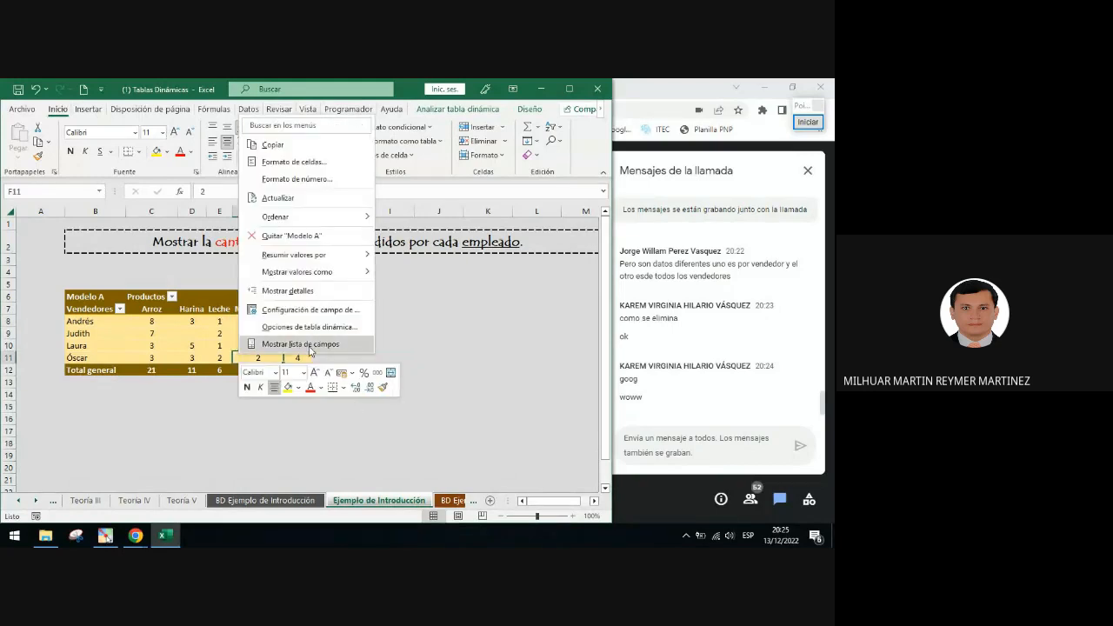
click(300, 344)
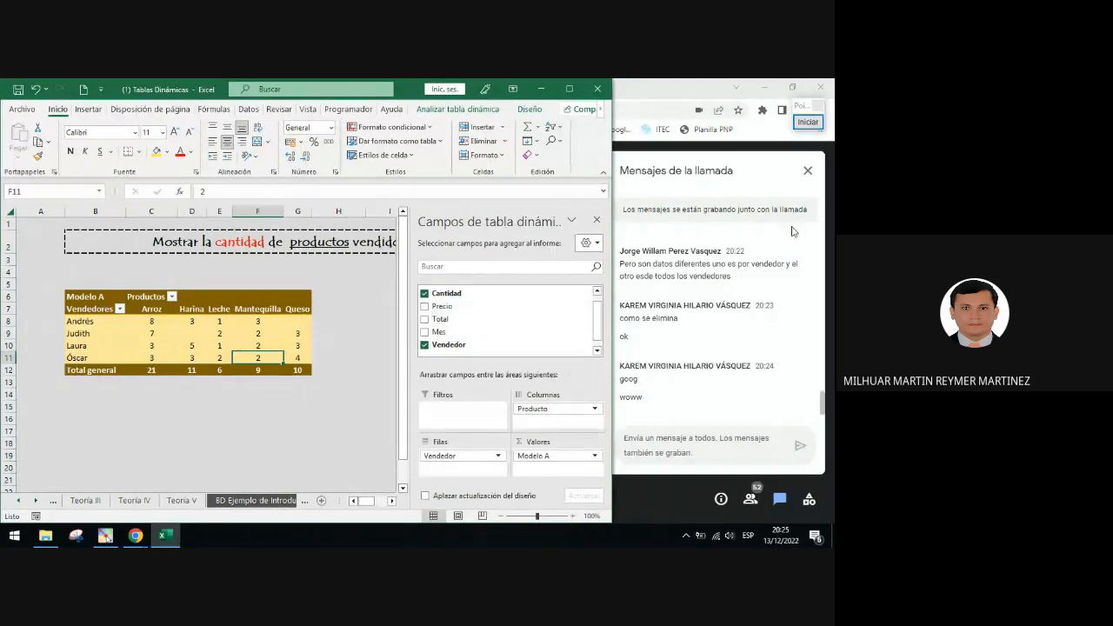
Highlight the Columns, Rows and Values areas of the field list with red rectangle annotations
click(808, 122)
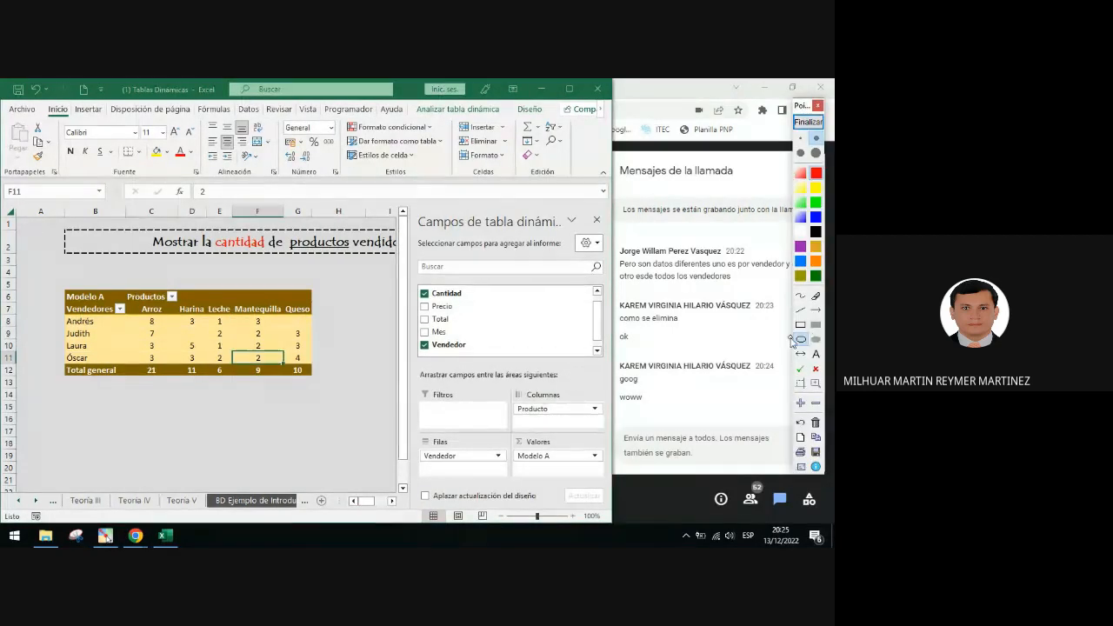
click(800, 324)
drag(512, 417, 597, 428)
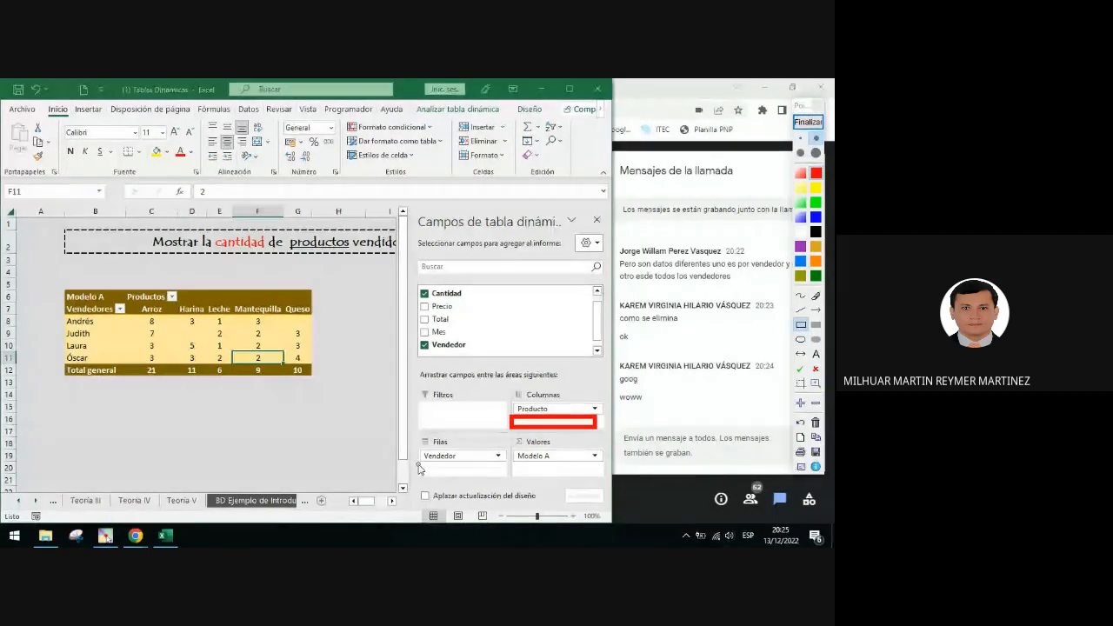
mouse_move(419, 466)
mouse_down()
mouse_move(513, 487)
mouse_move(496, 478)
mouse_move(593, 483)
mouse_up()
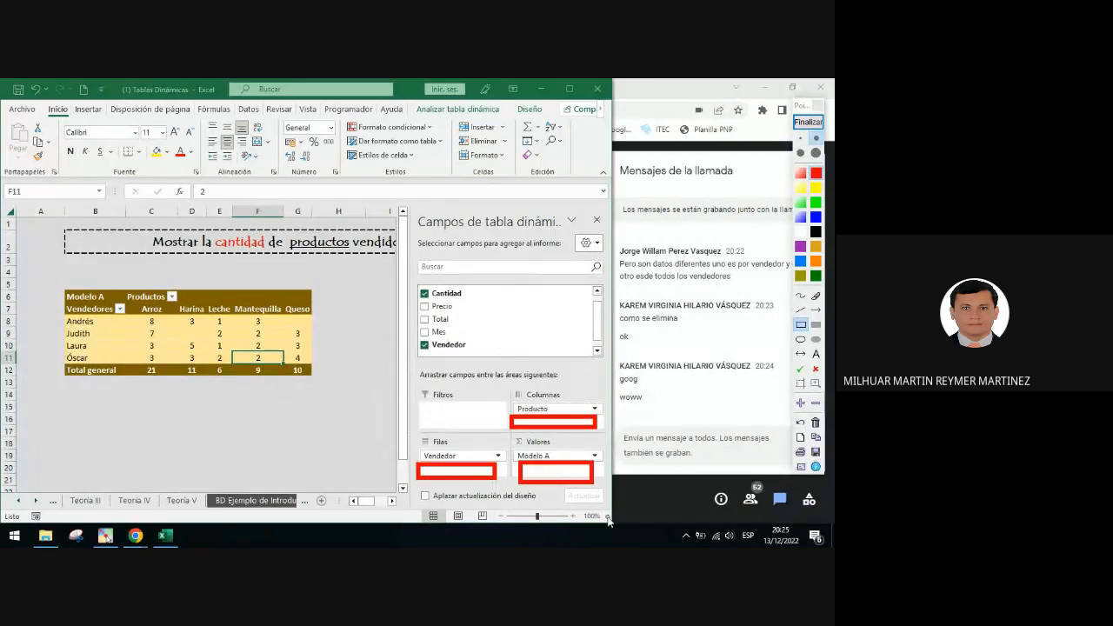
click(808, 124)
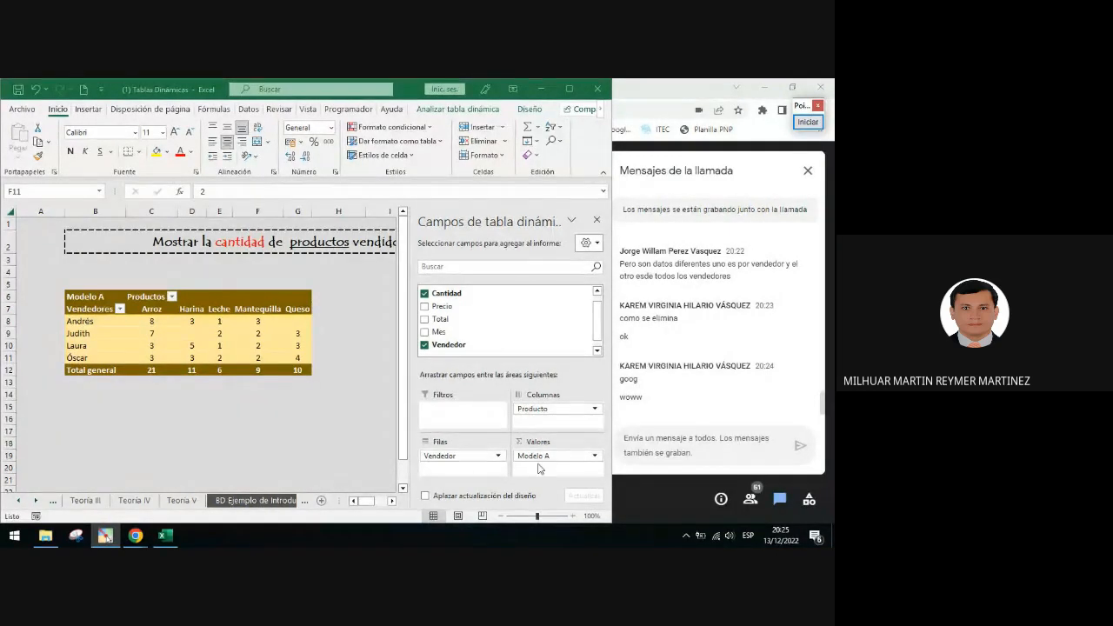
Draw a red annotation line from the Filters area to the Columns area of the field list
click(808, 123)
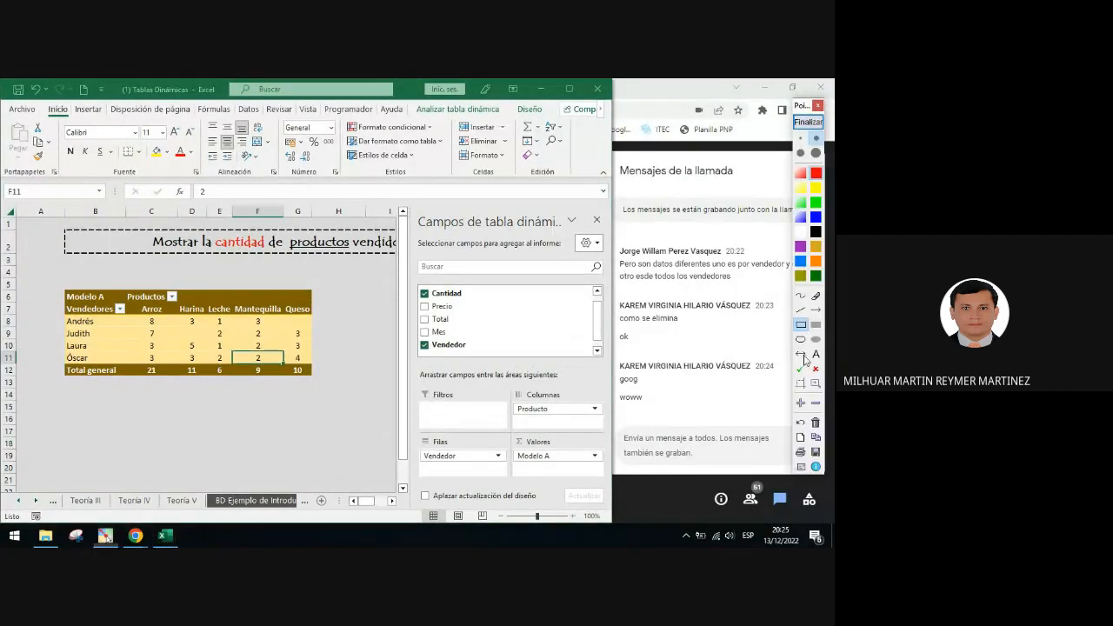
mouse_move(423, 433)
mouse_down()
mouse_move(531, 393)
mouse_move(518, 396)
mouse_up()
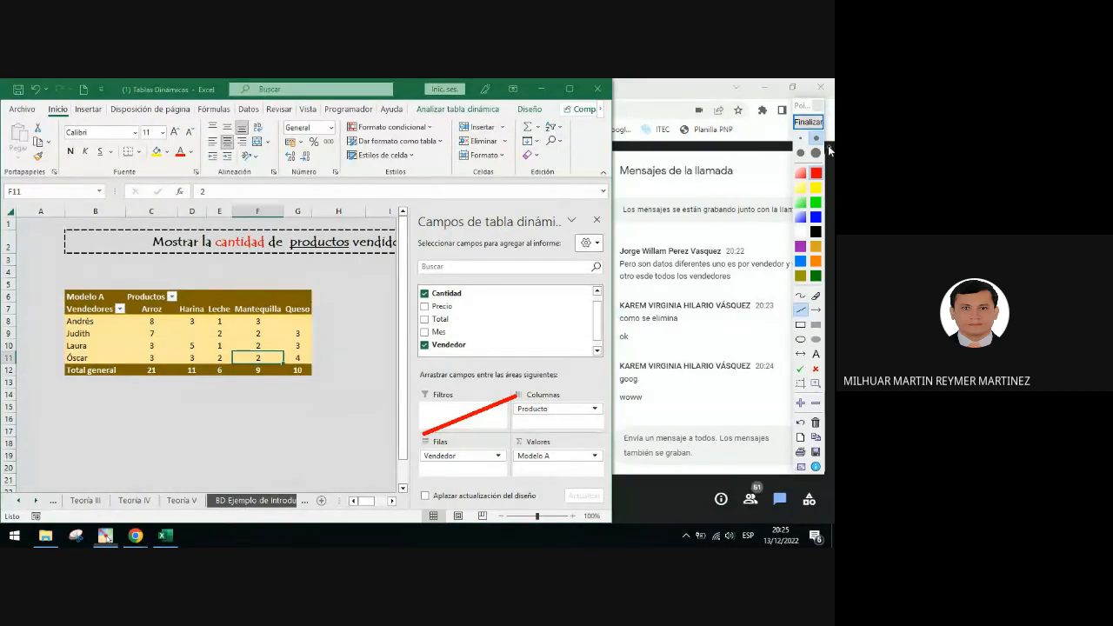
click(817, 124)
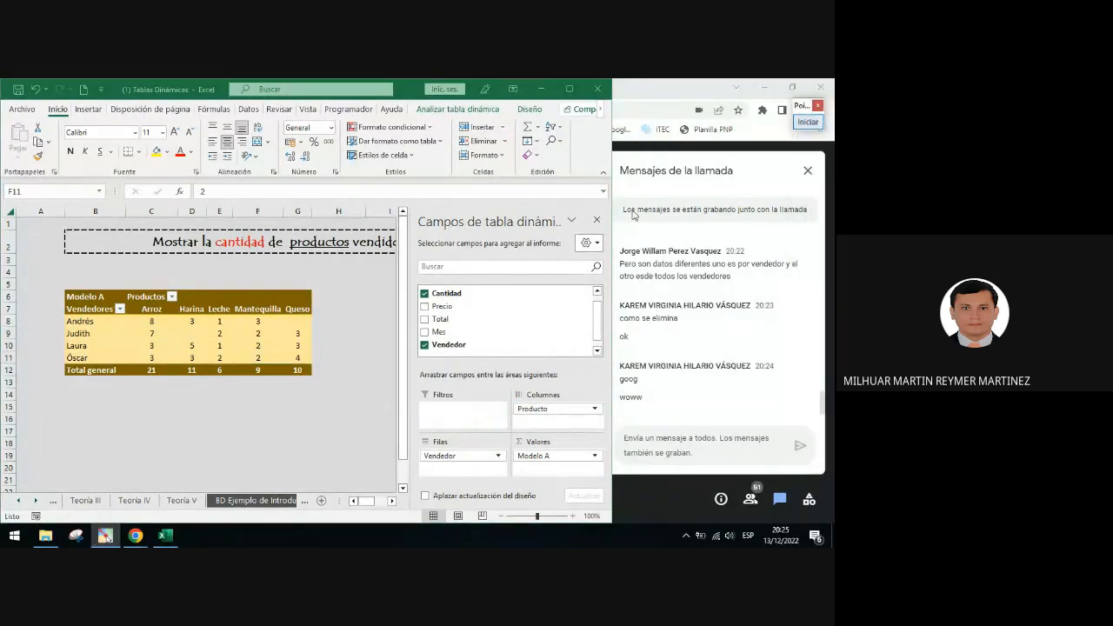
Close the PivotTable field list and select cells inside the PivotTable
click(597, 223)
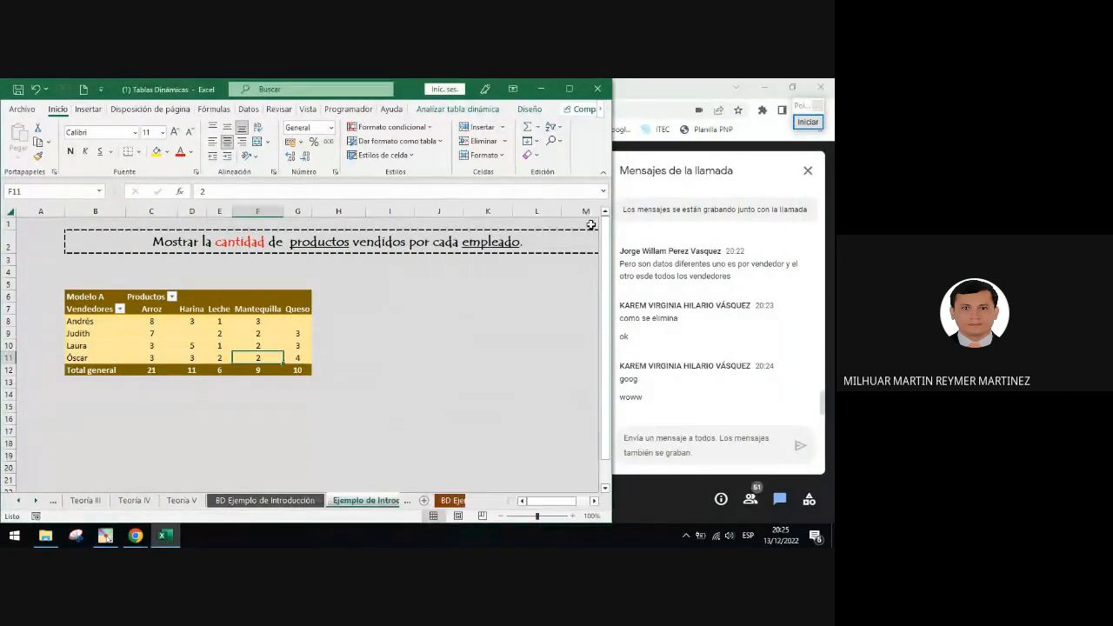
click(165, 333)
mouse_move(261, 334)
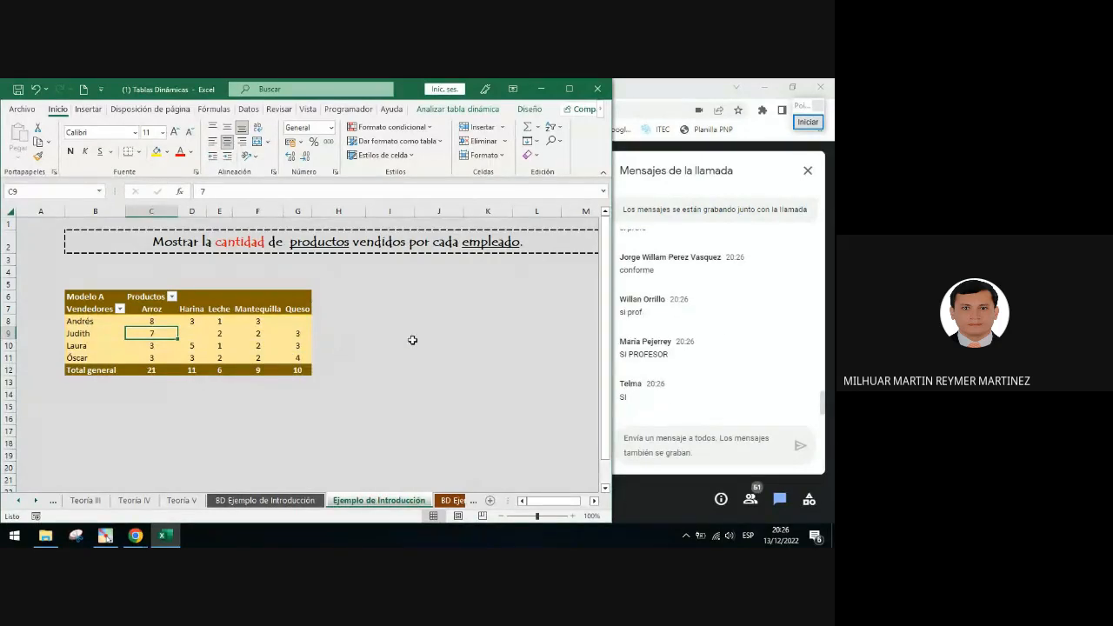
click(228, 332)
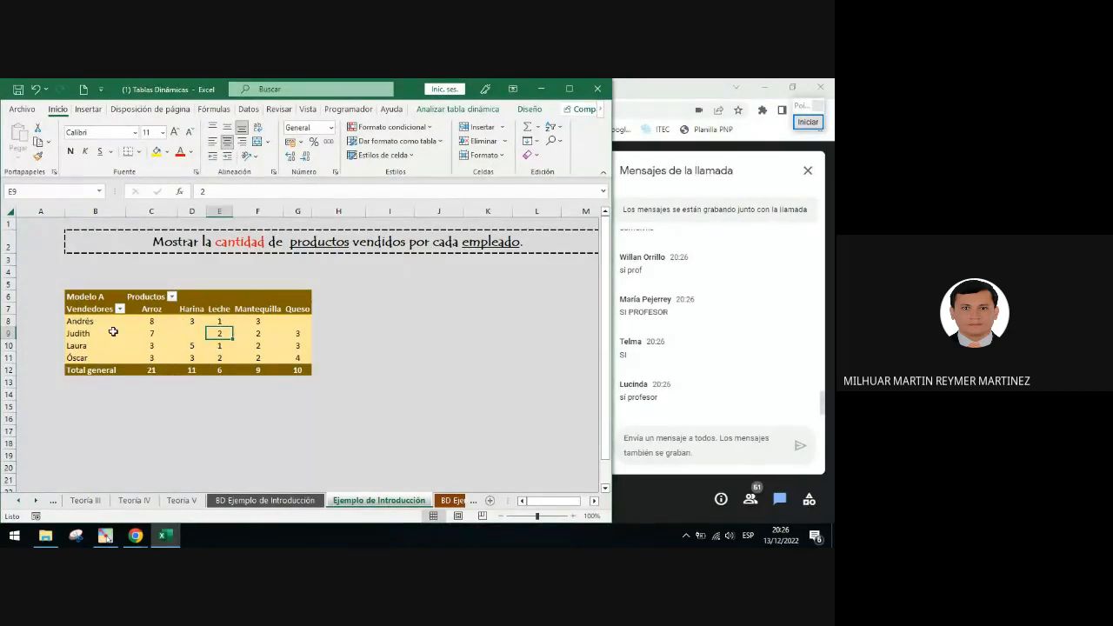
On the source data sheet, add a new row below the data: Lenteja, quantity 20, price 5, total 100, Diciembre, and a new seller's name
click(266, 502)
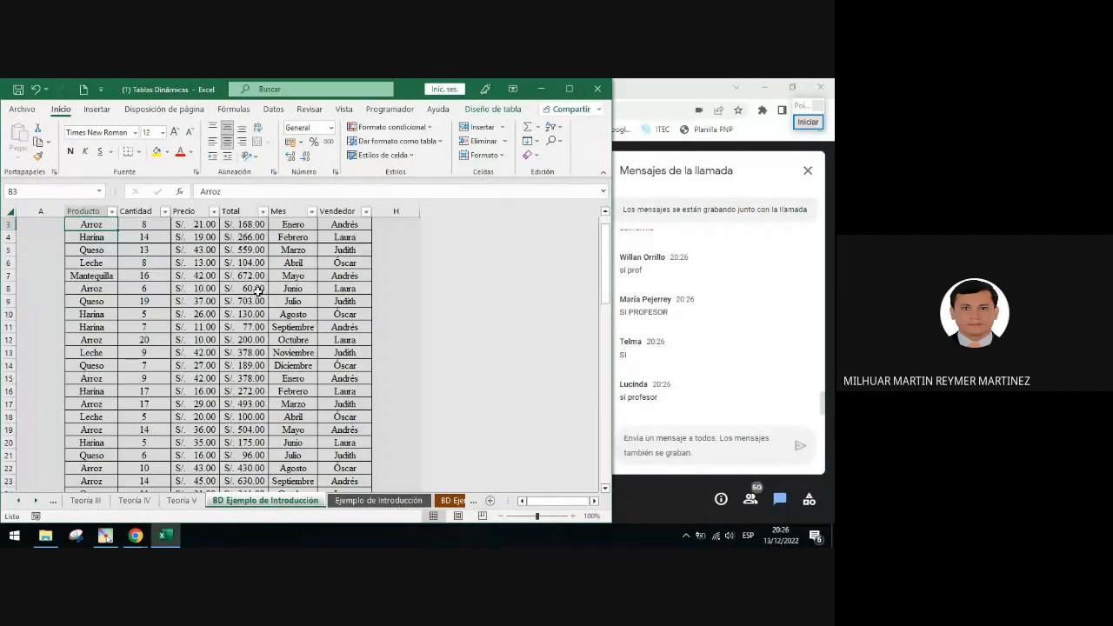
scroll(257, 304, down, 16)
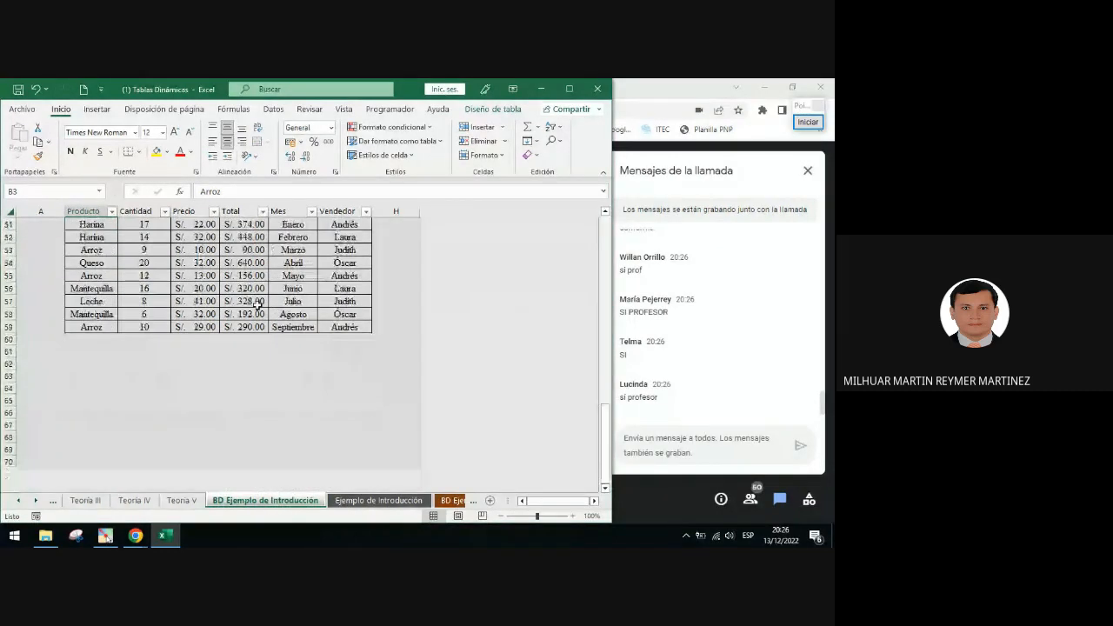
click(94, 340)
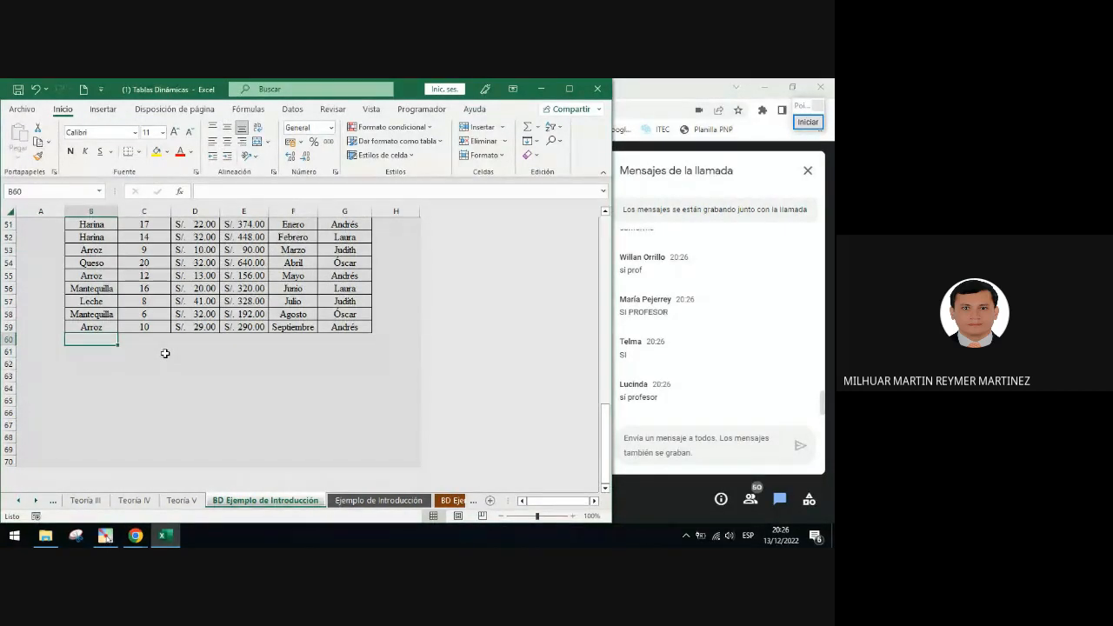
text(Lenteja)
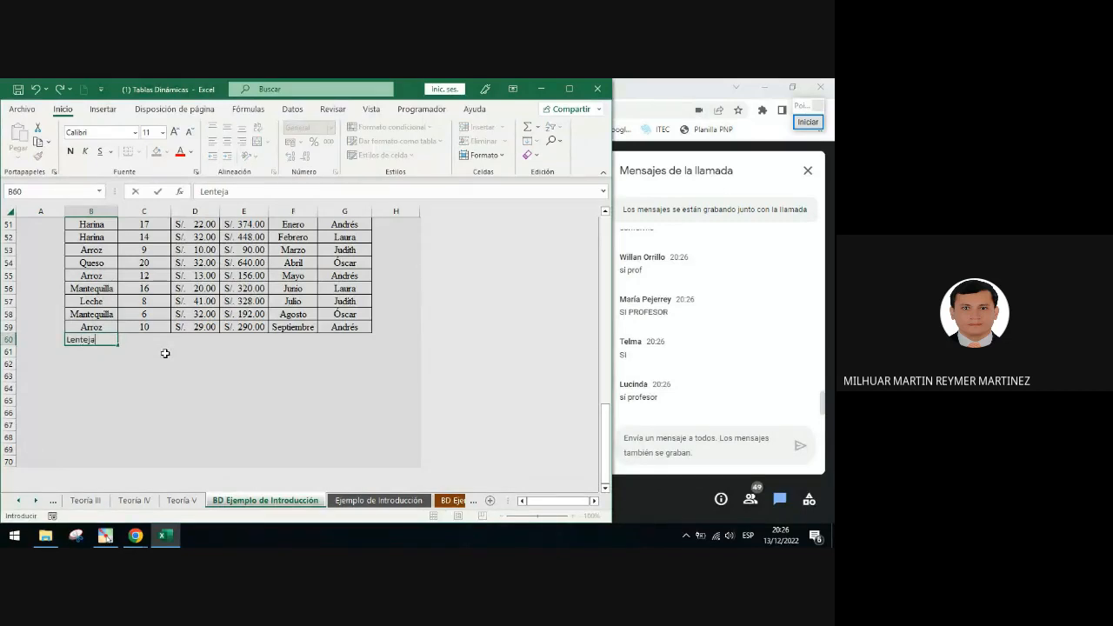
key(Tab)
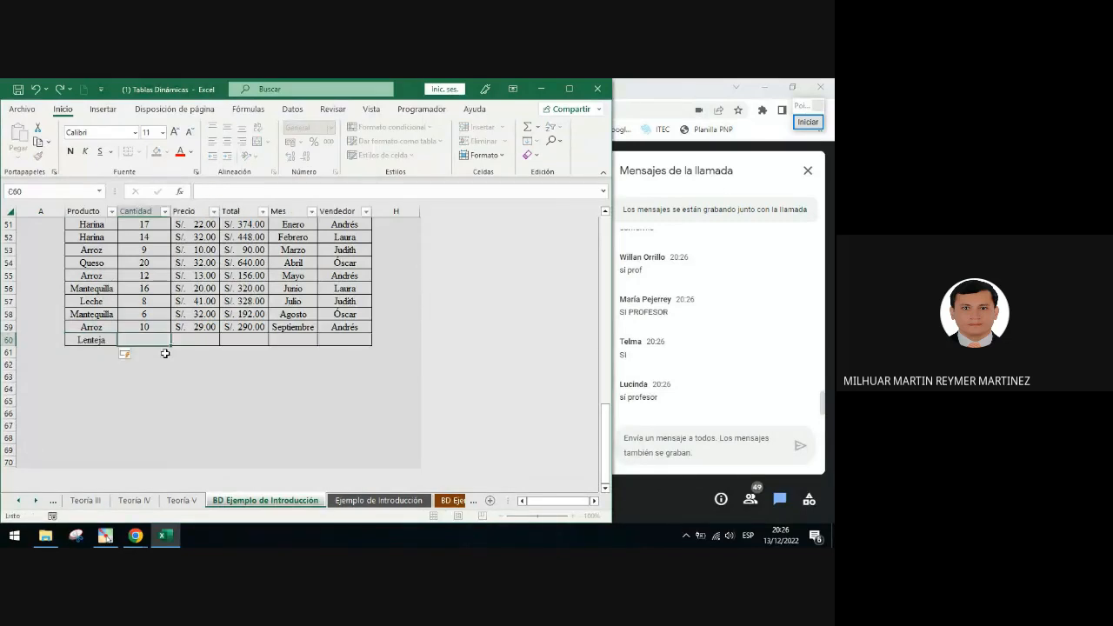
text(20)
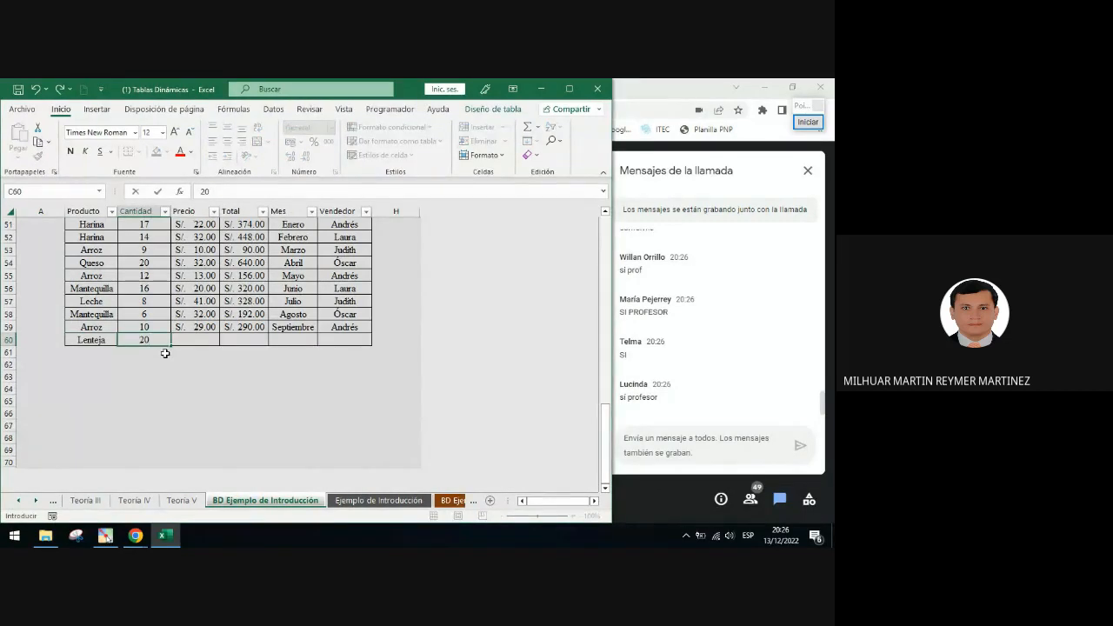
key(Tab)
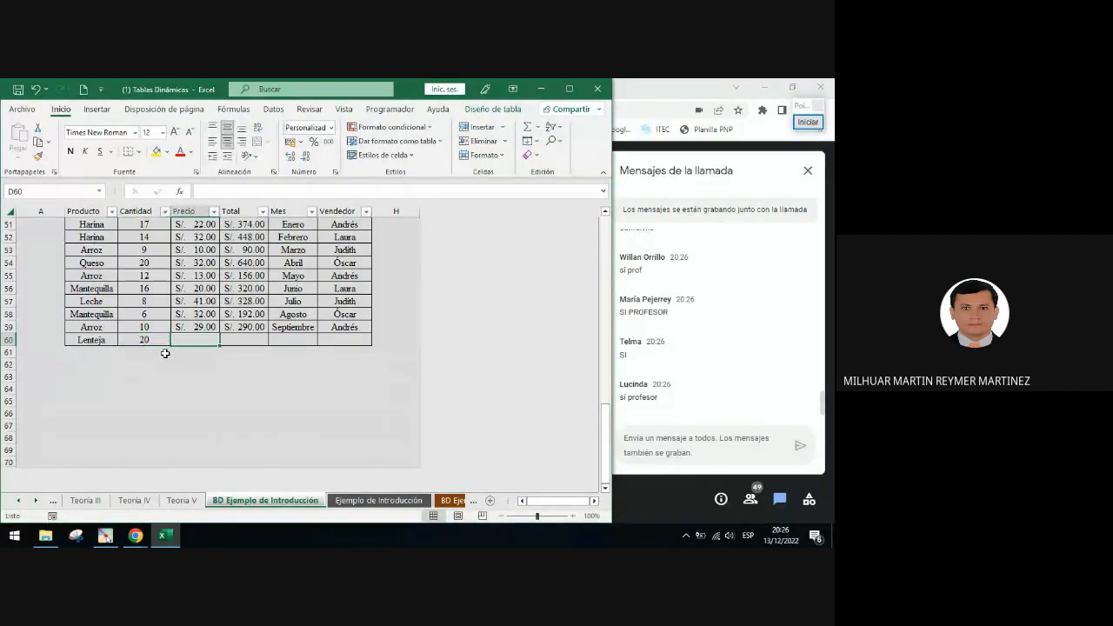
text(5)
key(Tab)
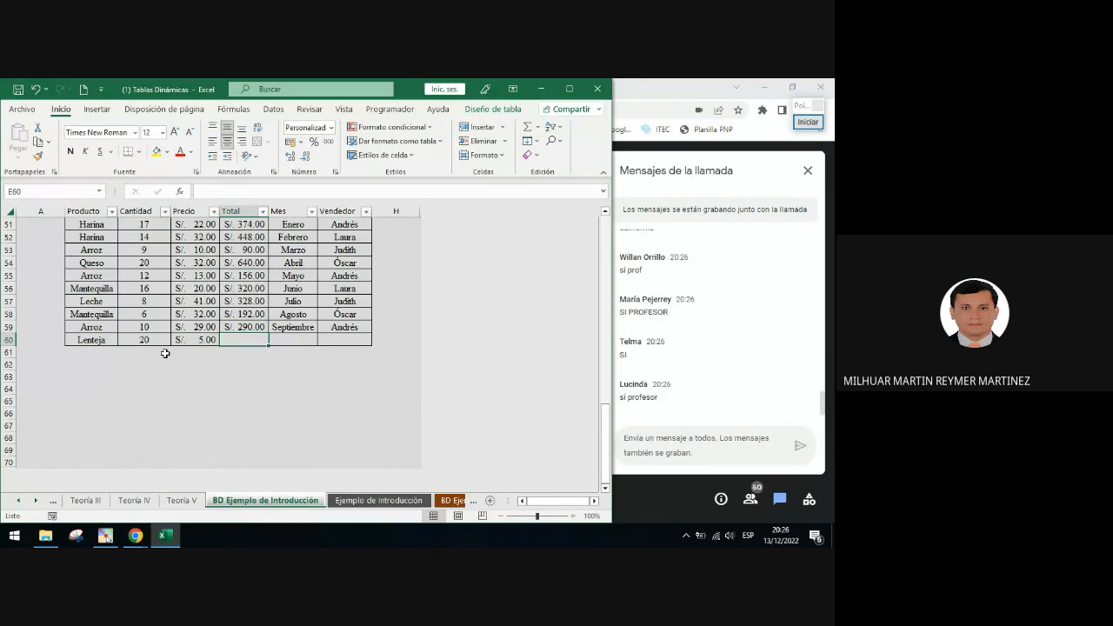
text(100)
key(Tab)
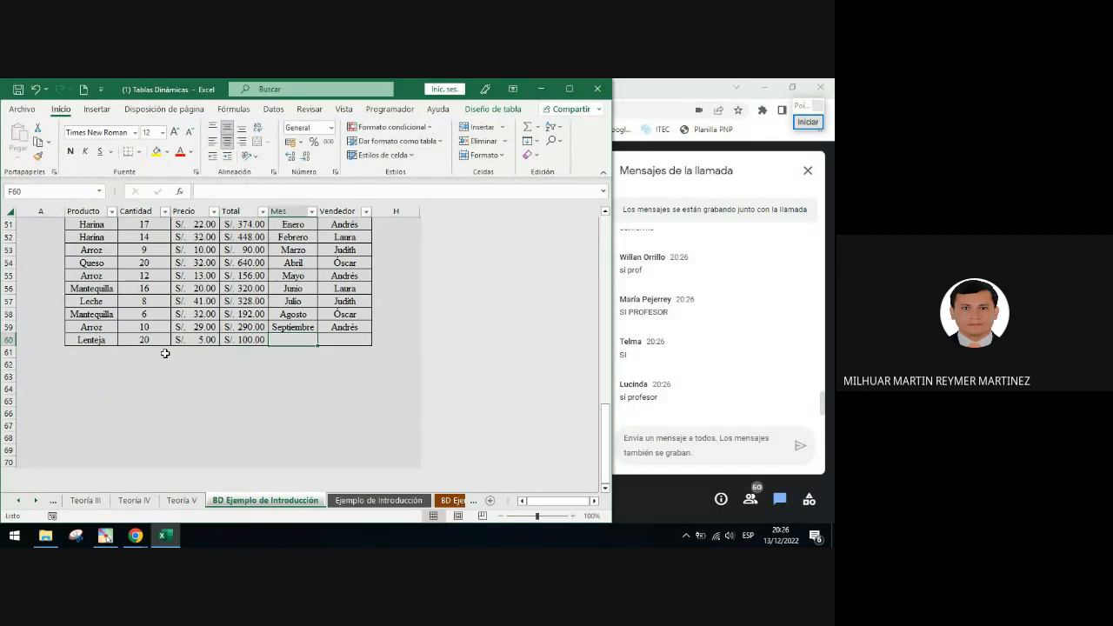
text(Diciembre)
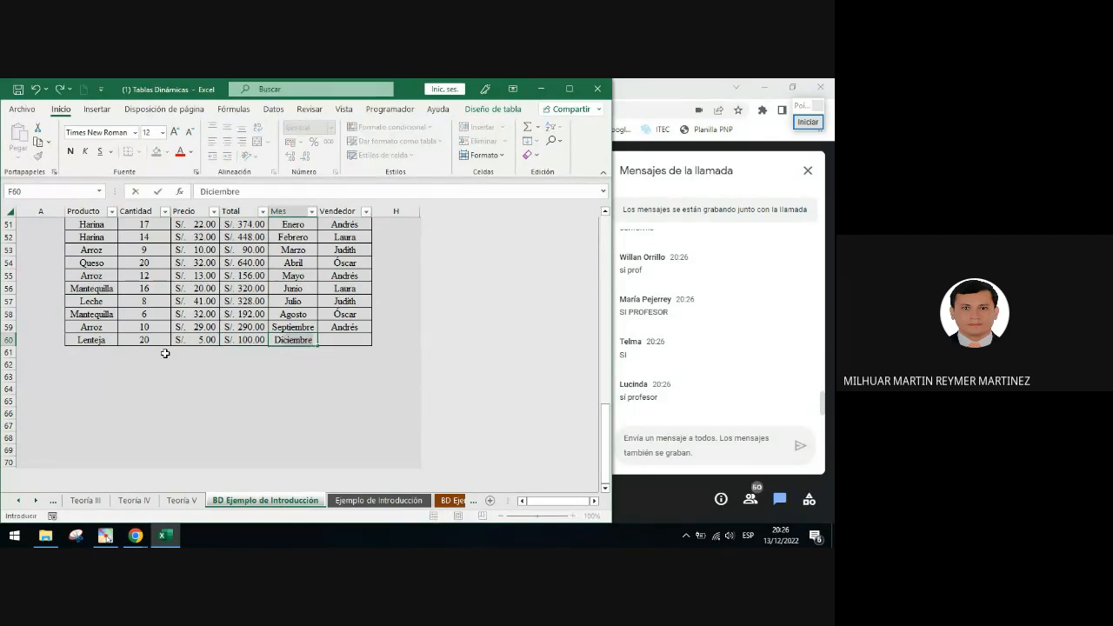
key(Tab)
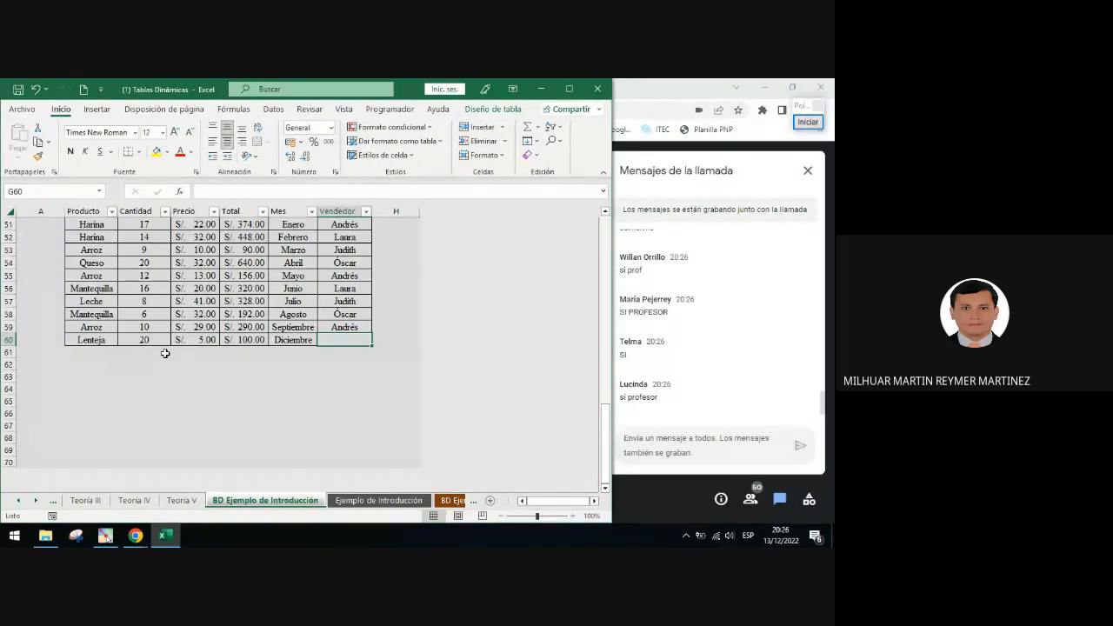
text(Faus)
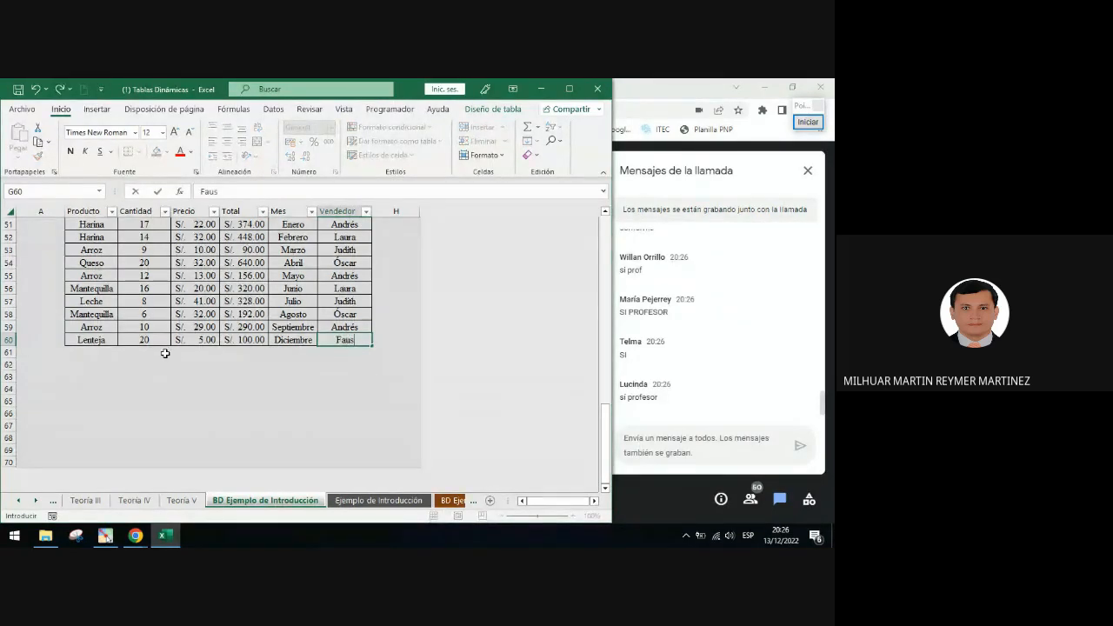
text(tino)
key(Return)
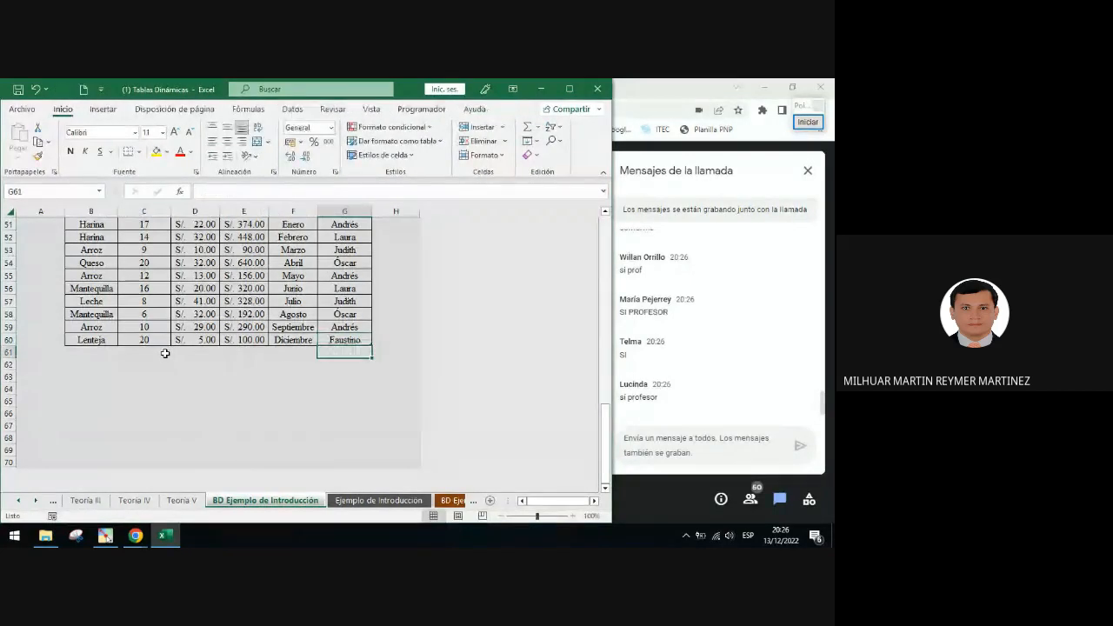
Circle the new Lenteja row with a red ellipse annotation
click(106, 341)
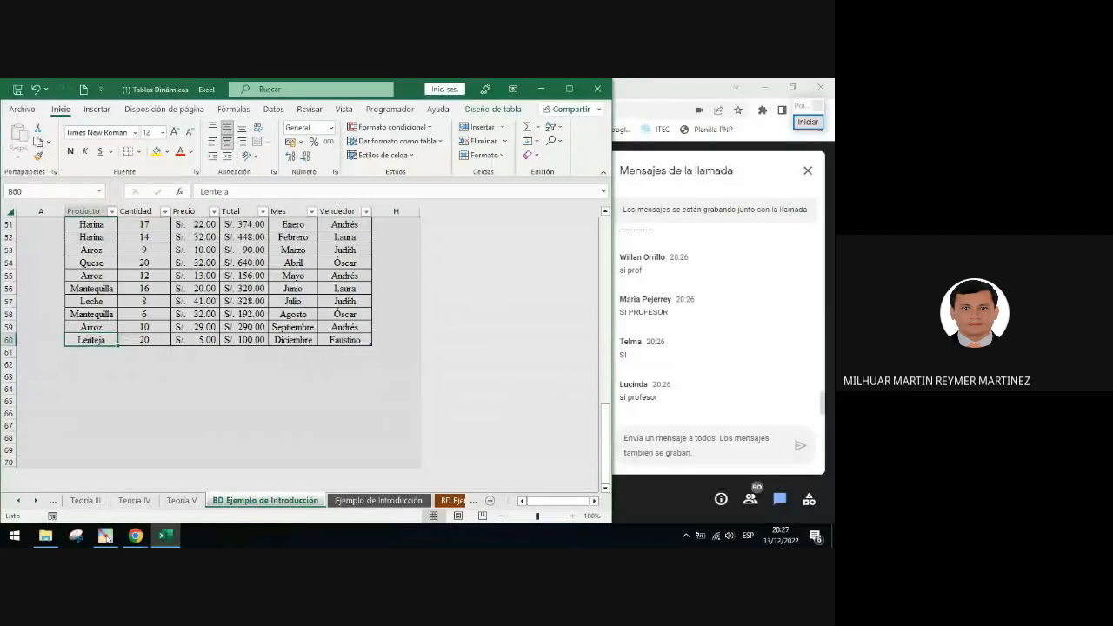
click(808, 121)
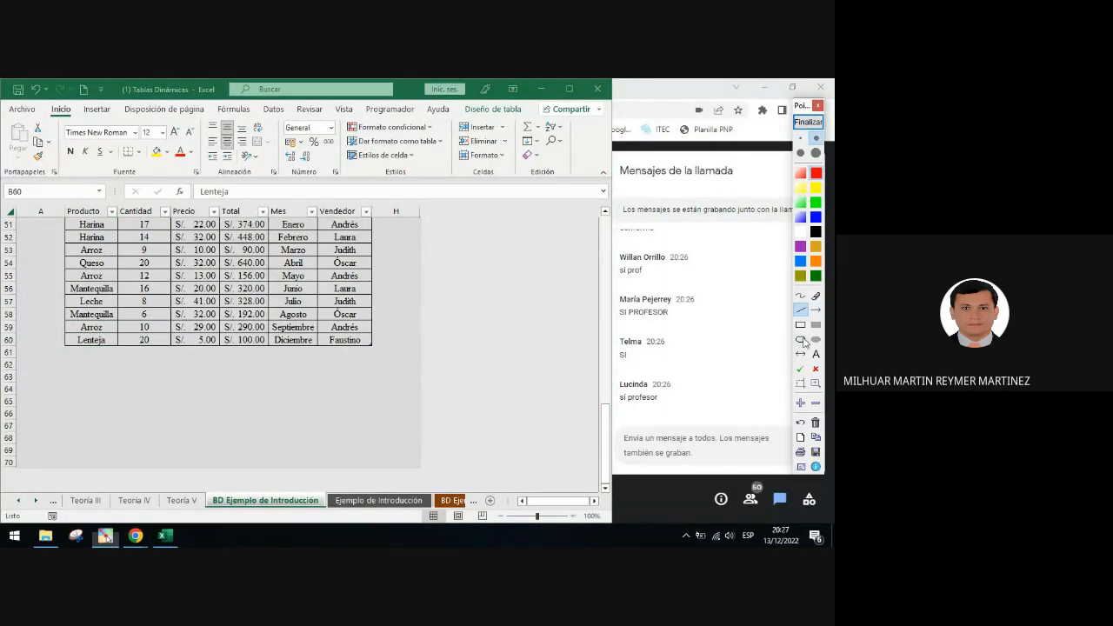
mouse_move(45, 333)
mouse_down()
mouse_move(220, 359)
mouse_move(392, 354)
mouse_up()
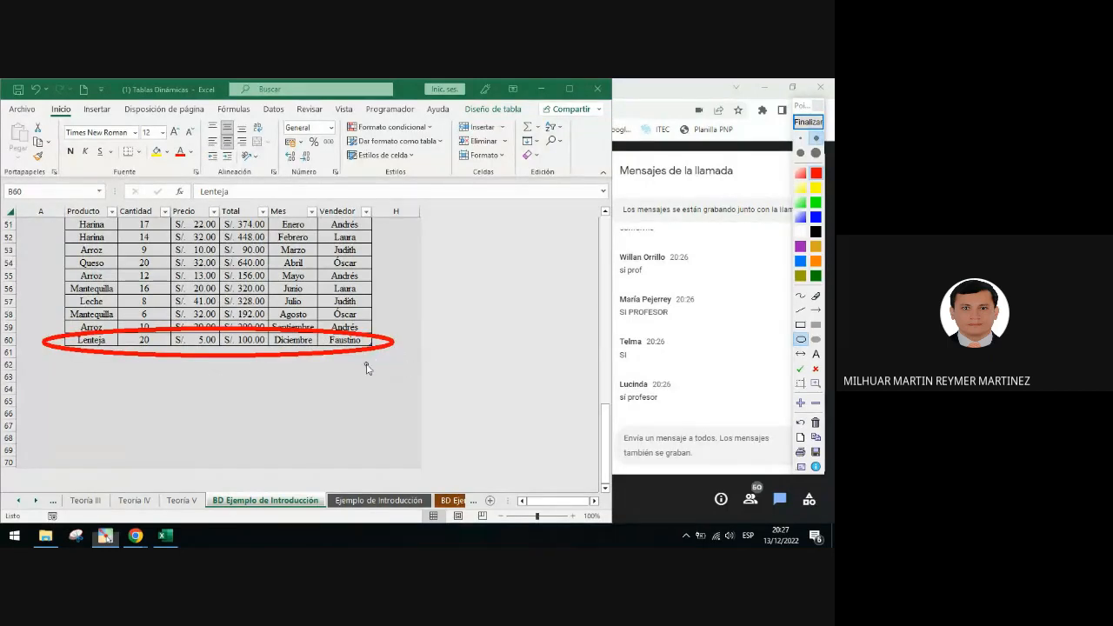
click(809, 123)
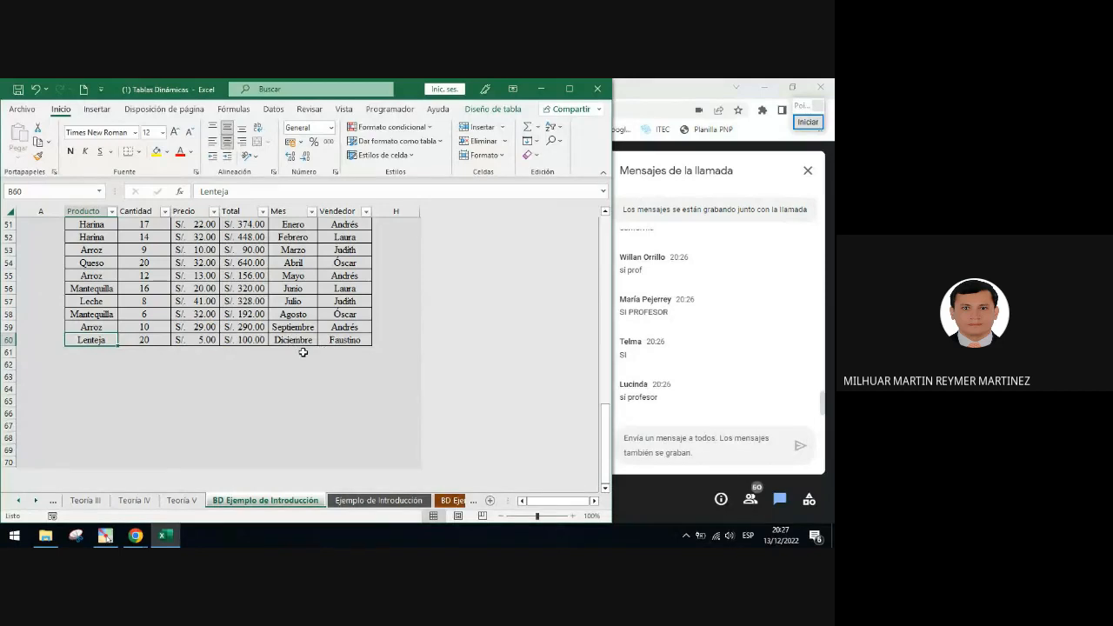
Add another row: Pallar, quantity 30, price 6, total 180, Diciembre, and another new seller's name
click(101, 352)
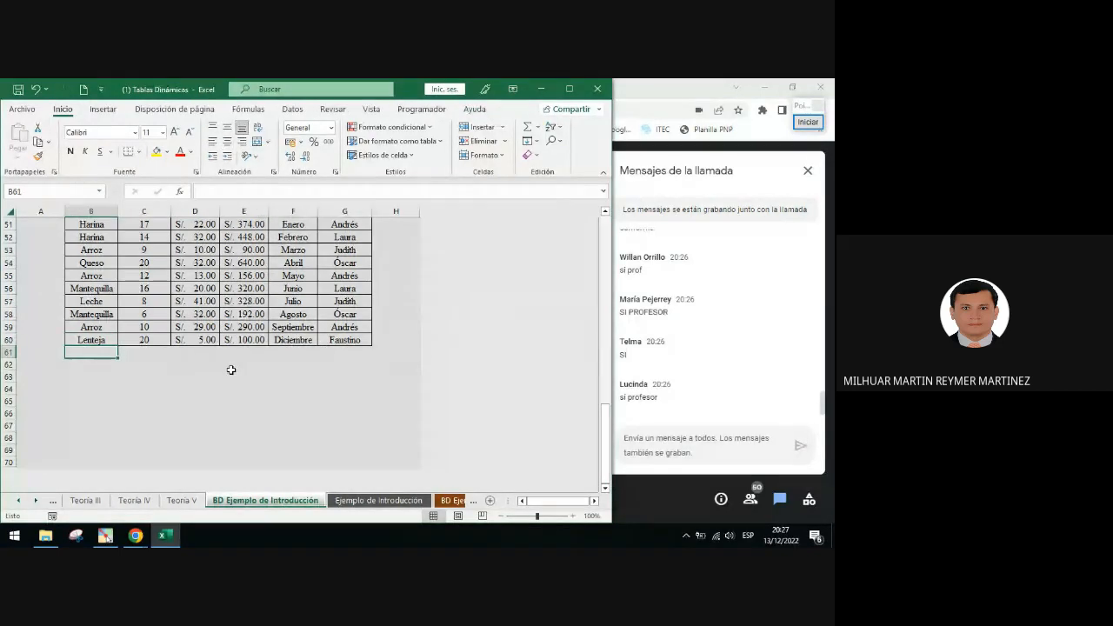
text(Pallar)
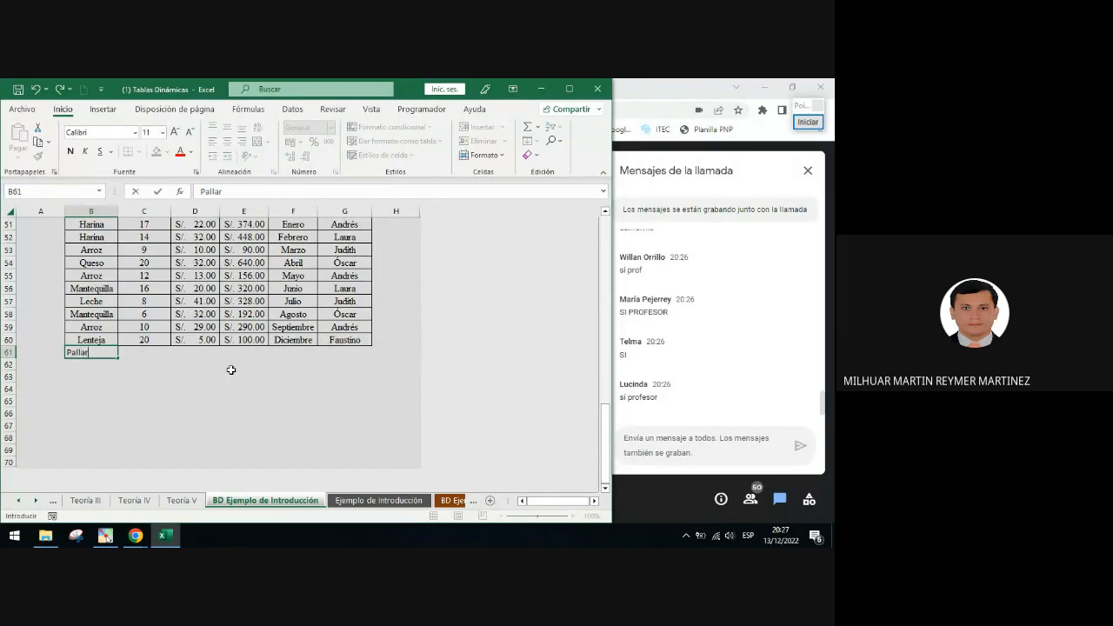
key(Tab)
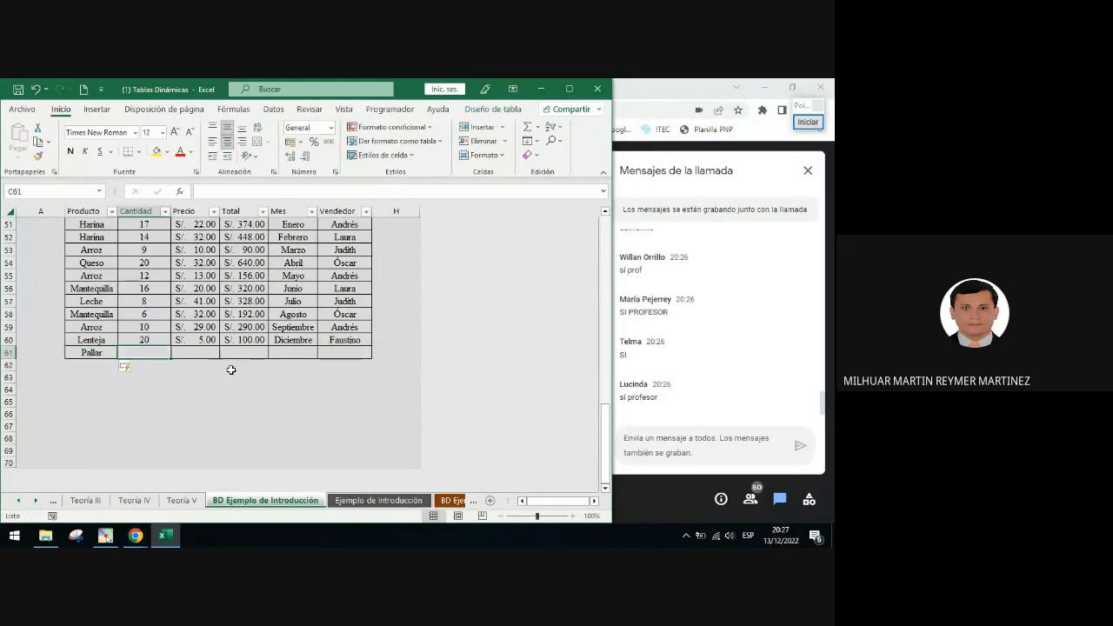
text(30)
key(Tab)
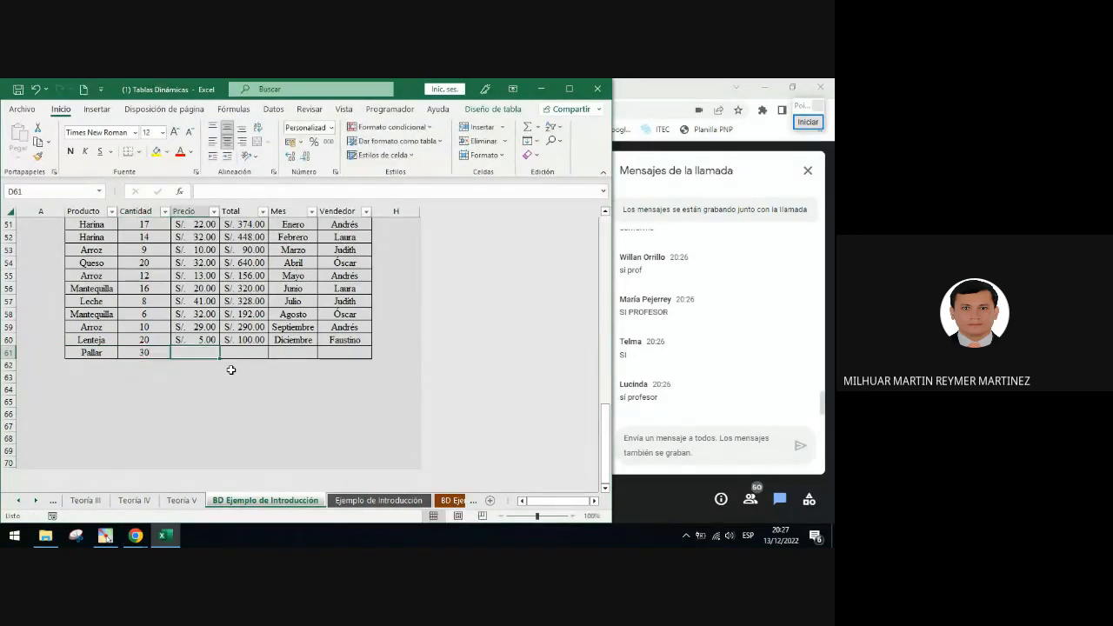
text(6)
key(Tab)
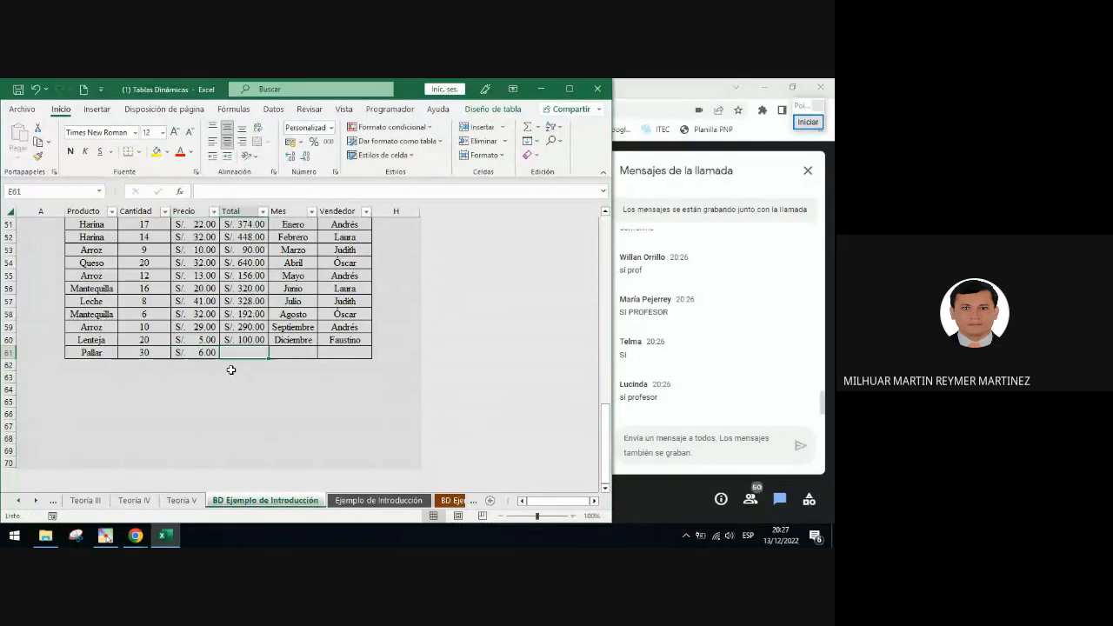
text(180)
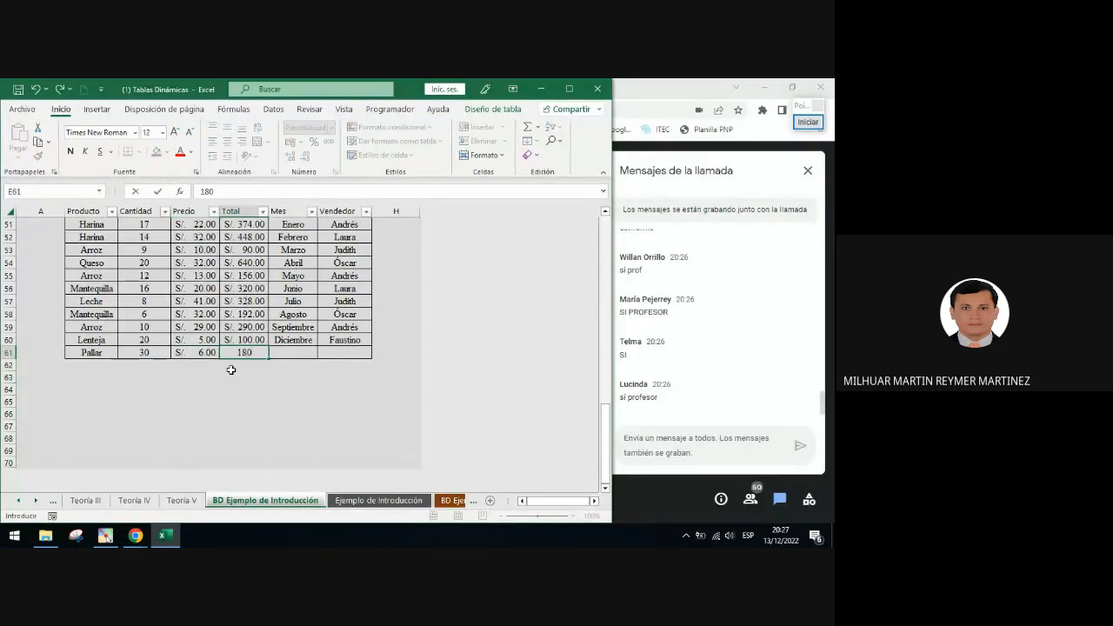
key(Tab)
text(Diciembre)
key(Tab)
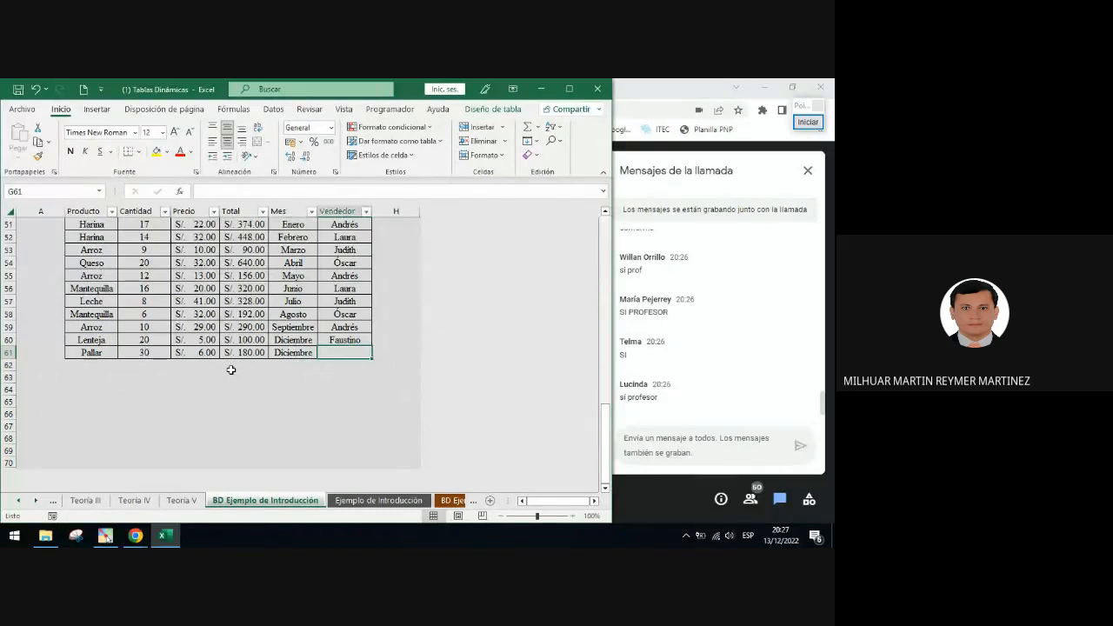
text(Fél)
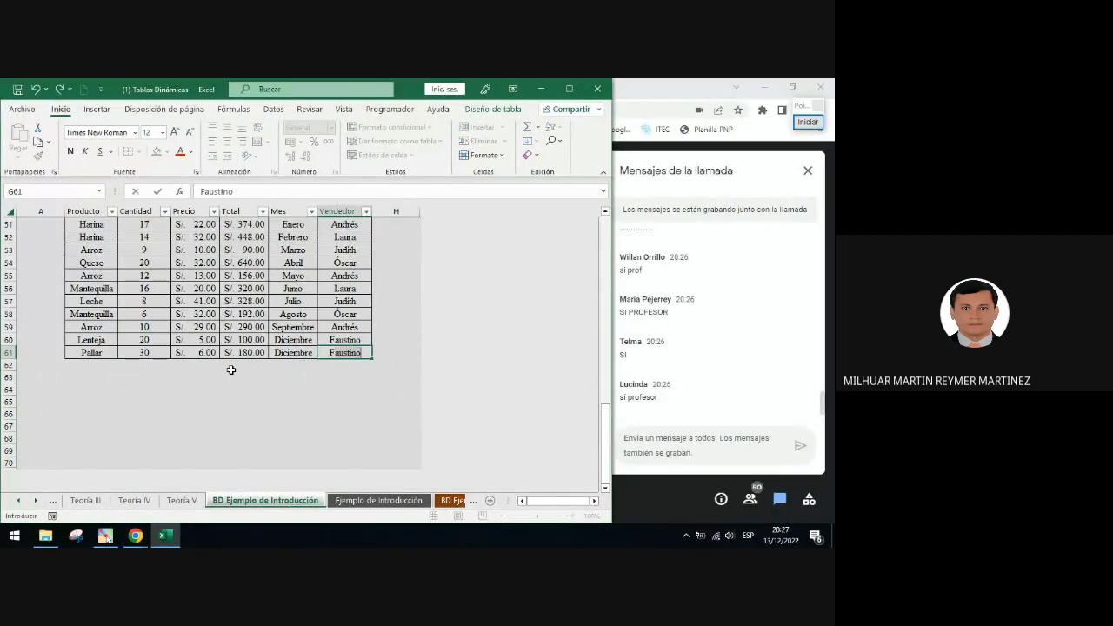
text(ix)
key(Return)
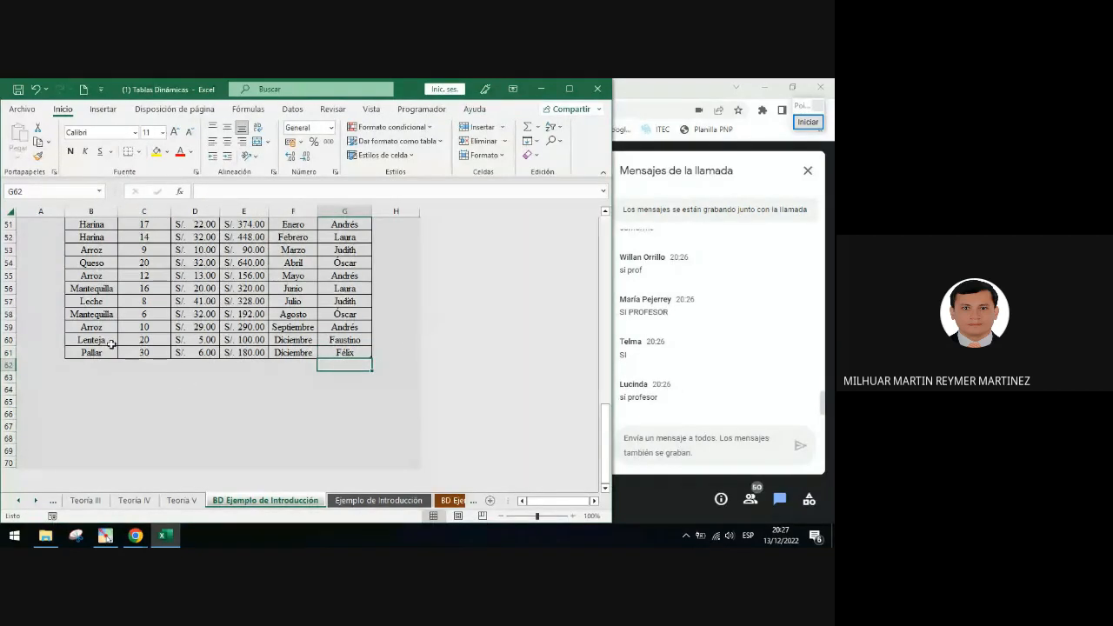
Copy the two new Lenteja and Pallar rows, post them in the call chat, and return to the spreadsheet
drag(111, 341, 328, 348)
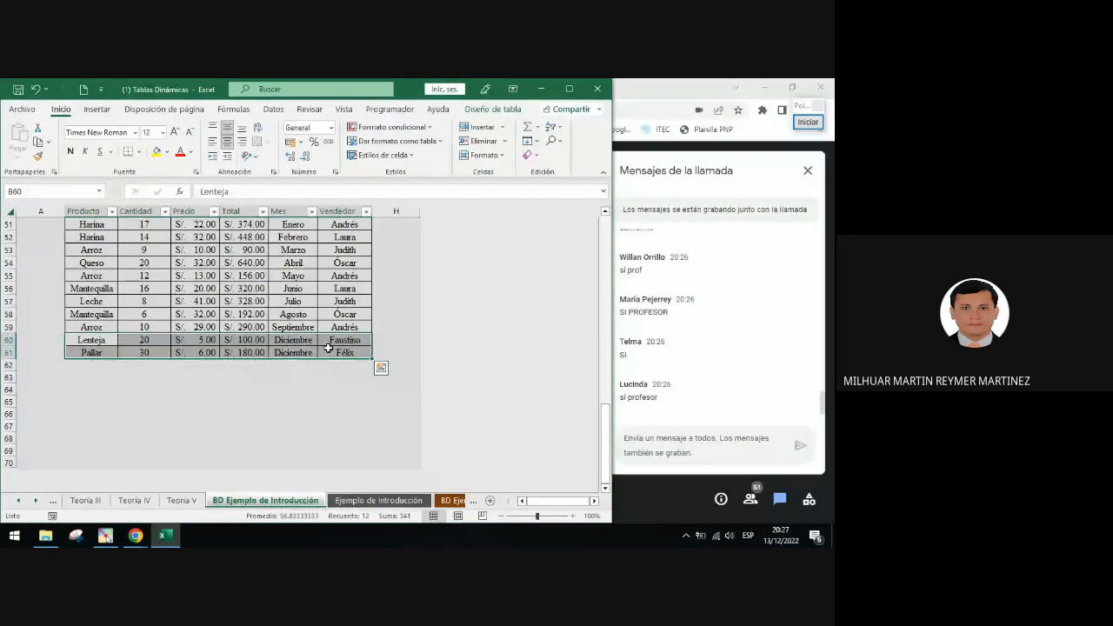
key(ctrl+c)
click(698, 445)
key(ctrl+v)
key(Return)
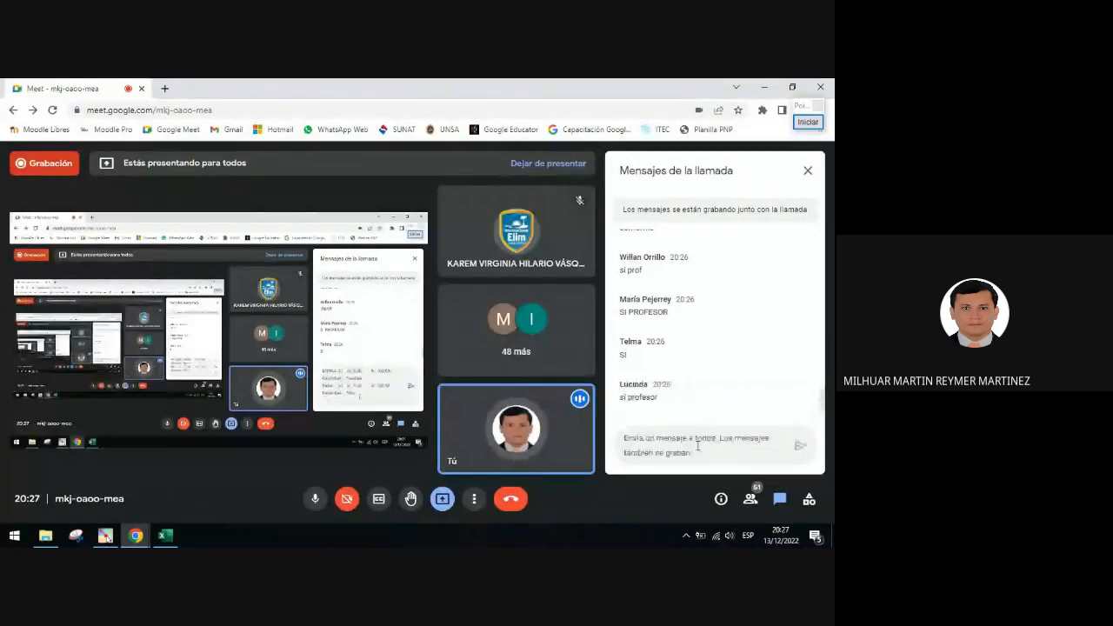
click(165, 536)
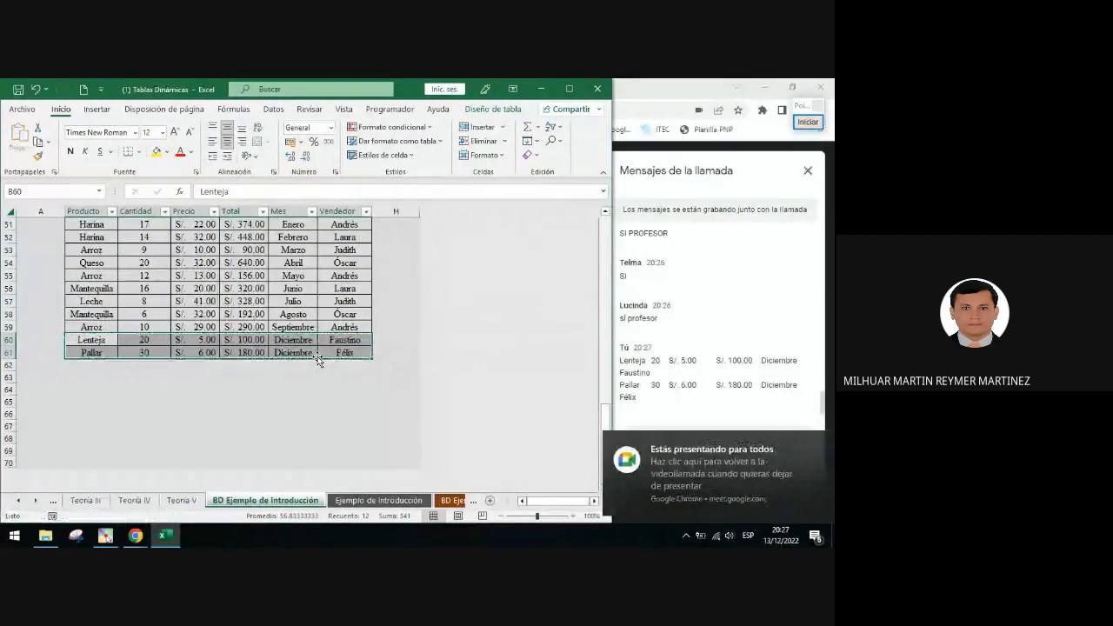
click(211, 354)
key(Escape)
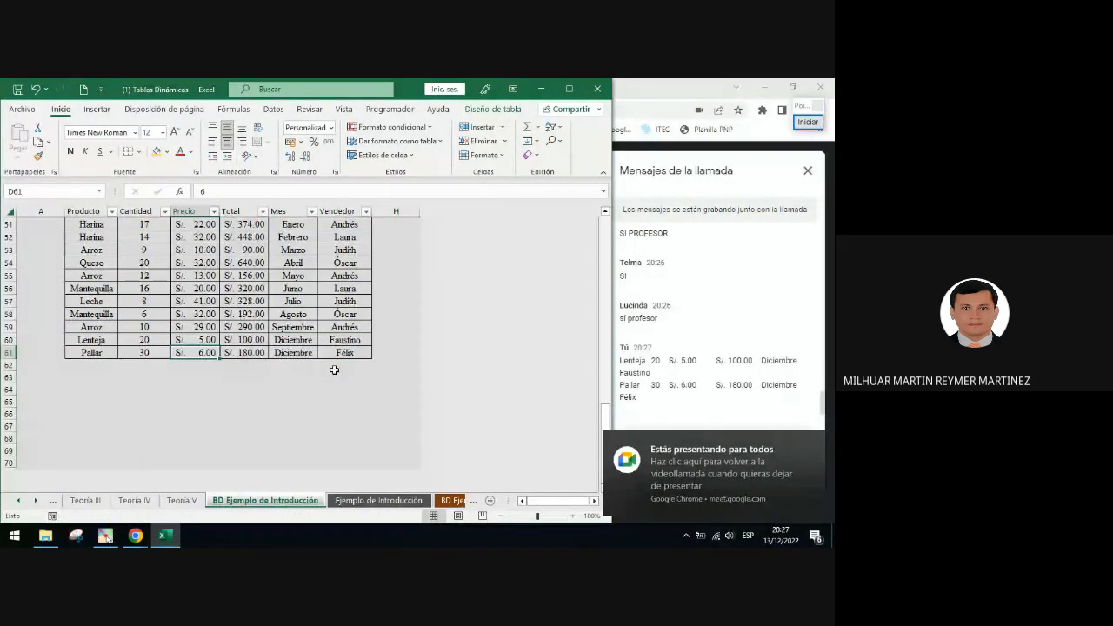
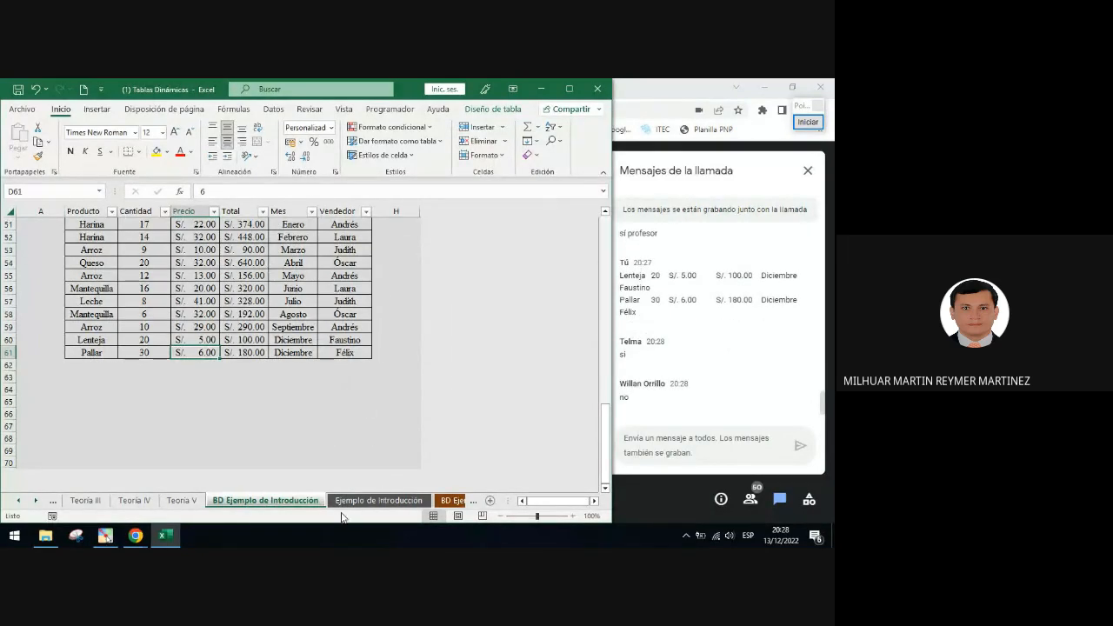
Refresh the PivotTable on the Ejemplo de Introducción sheet, agreeing to replace the existing data
click(364, 496)
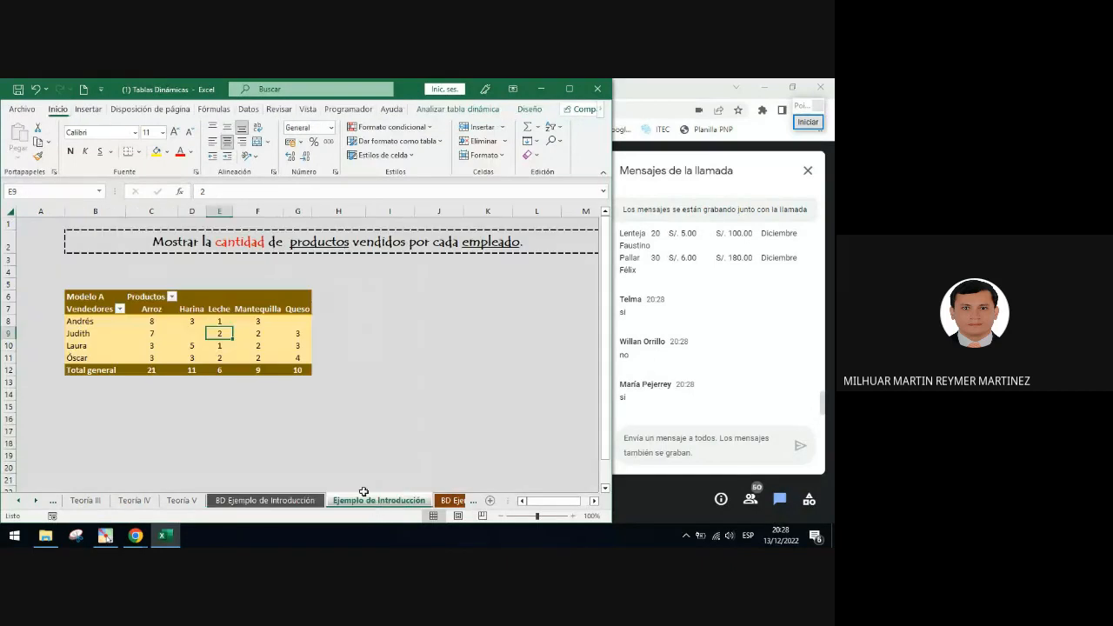
click(188, 324)
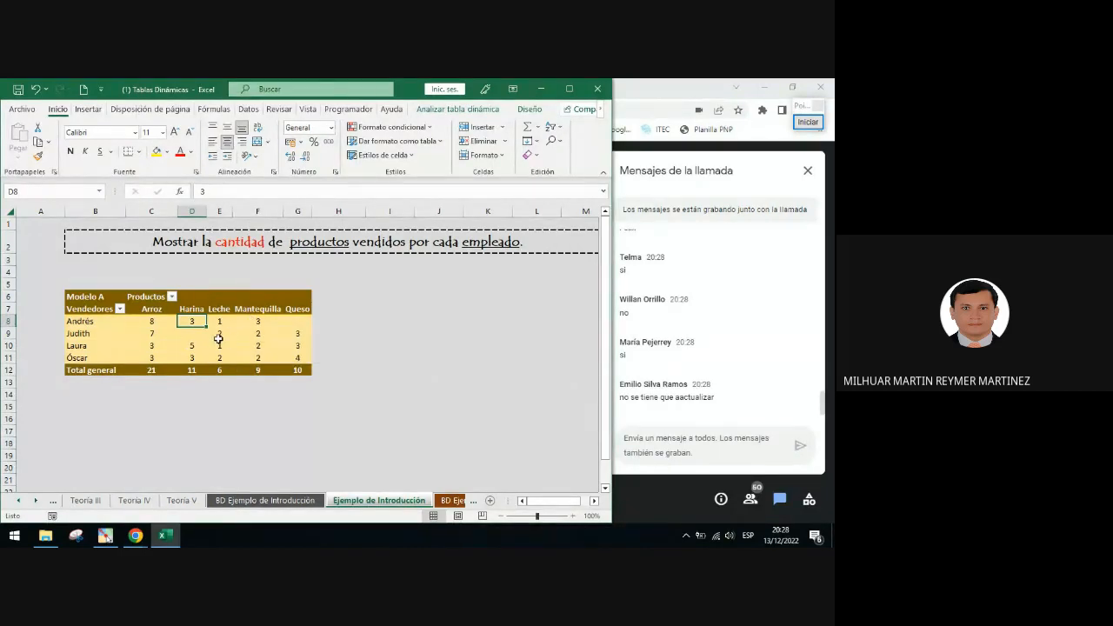
right_click(218, 339)
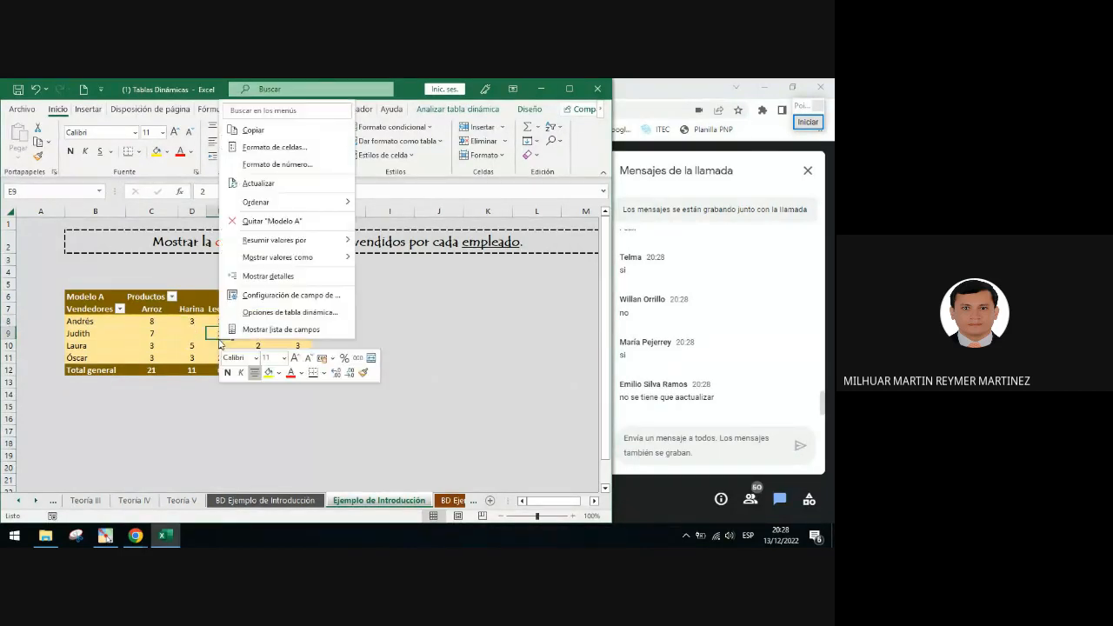
click(258, 184)
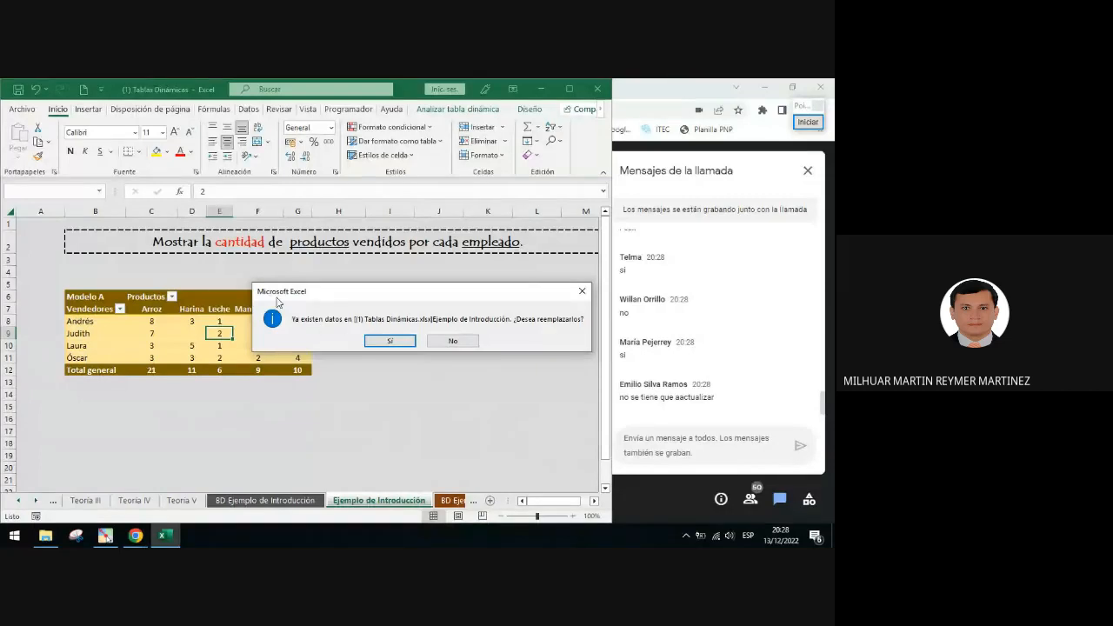
click(397, 342)
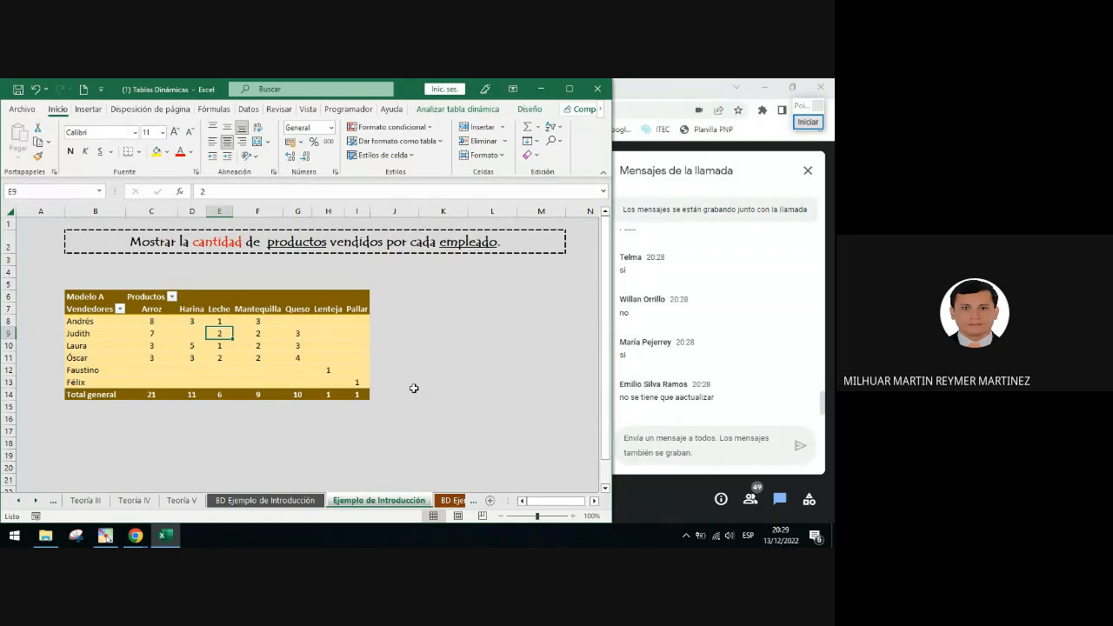
Inspect the refreshed PivotTable's new Lenteja and Pallar columns and the source data sheet
click(335, 311)
click(357, 311)
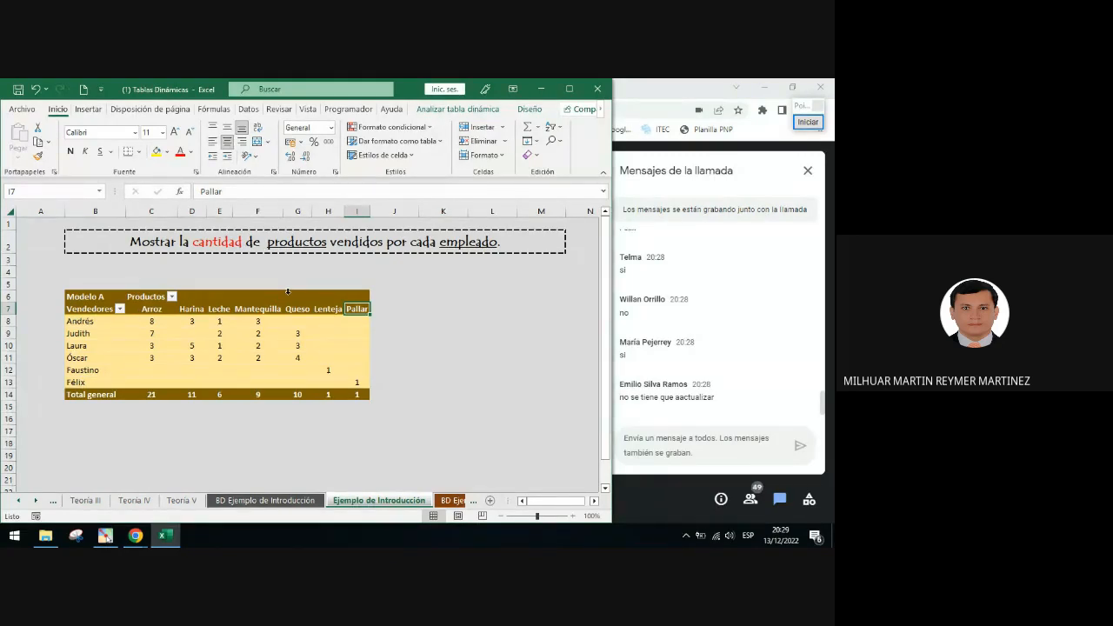
right_click(257, 334)
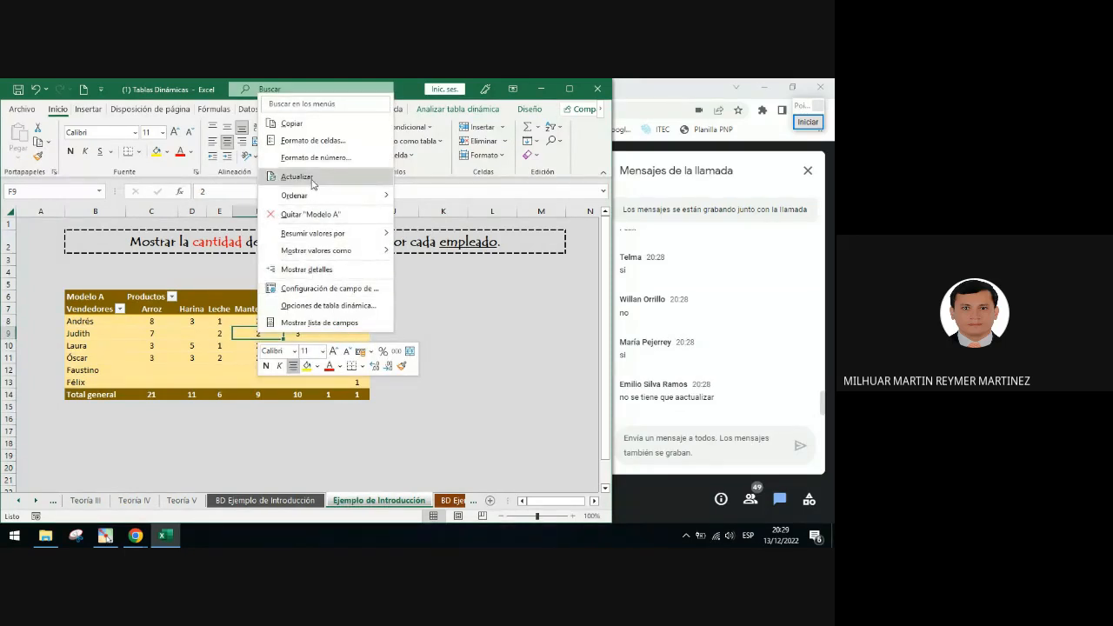
click(227, 332)
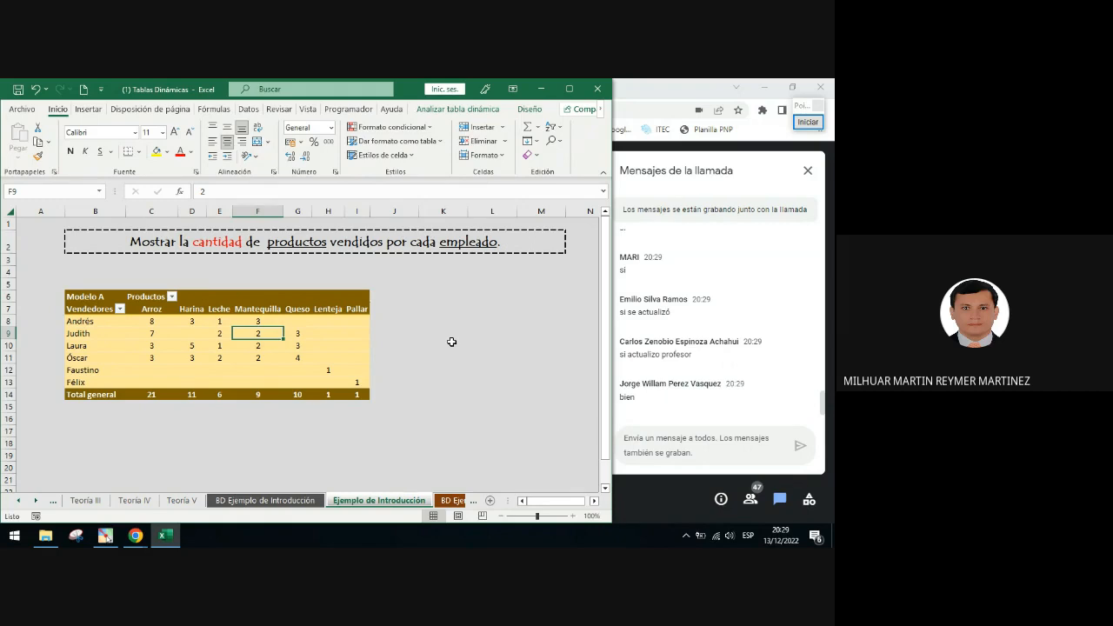
click(294, 502)
scroll(368, 324, up, 20)
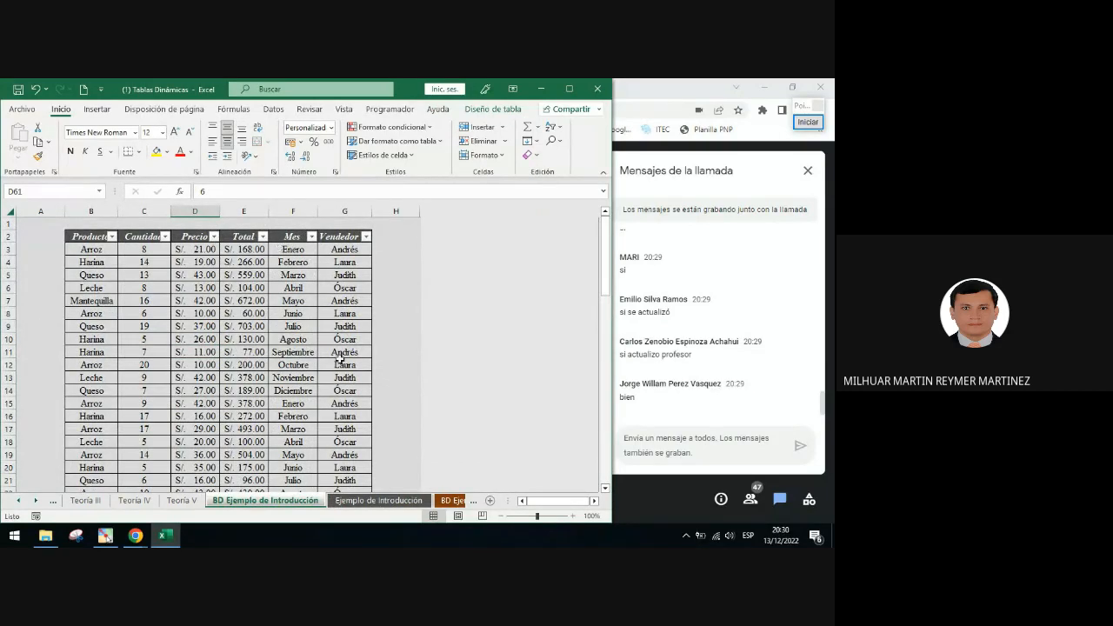
click(381, 501)
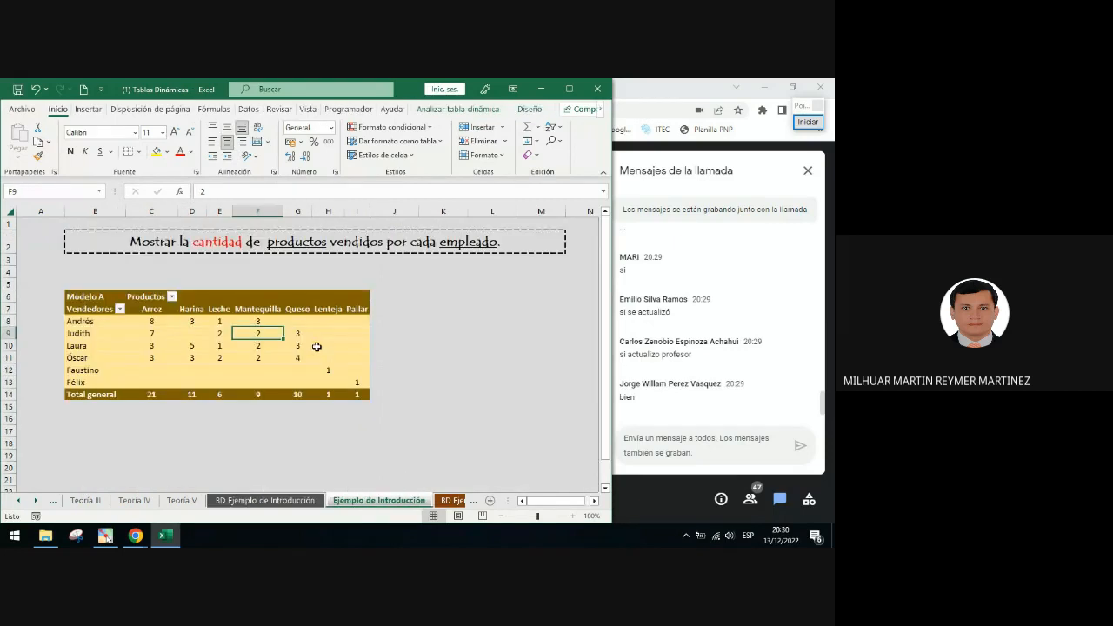
click(223, 334)
right_click(224, 335)
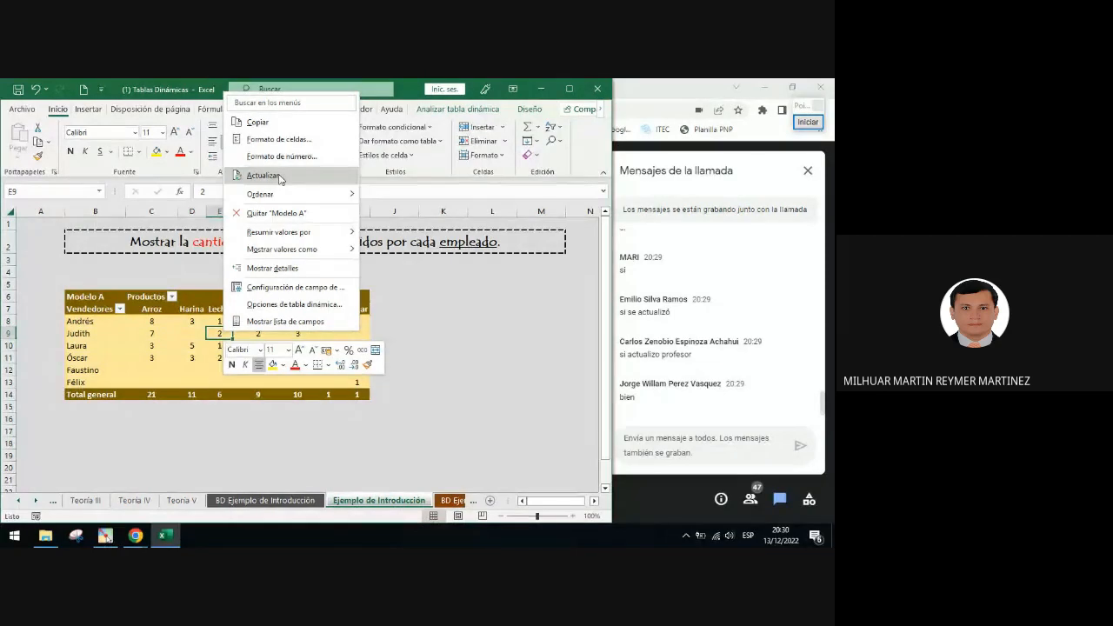
key(Escape)
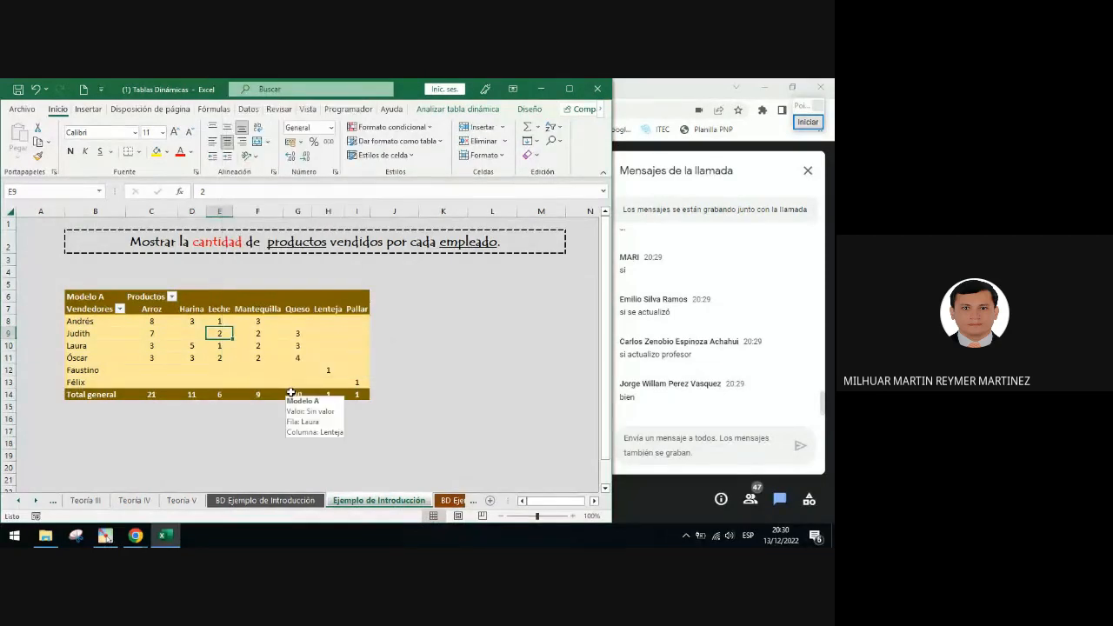
Select cell B18 below the PivotTable and point to it with a red double-headed arrow annotation
scroll(291, 392, down, 1)
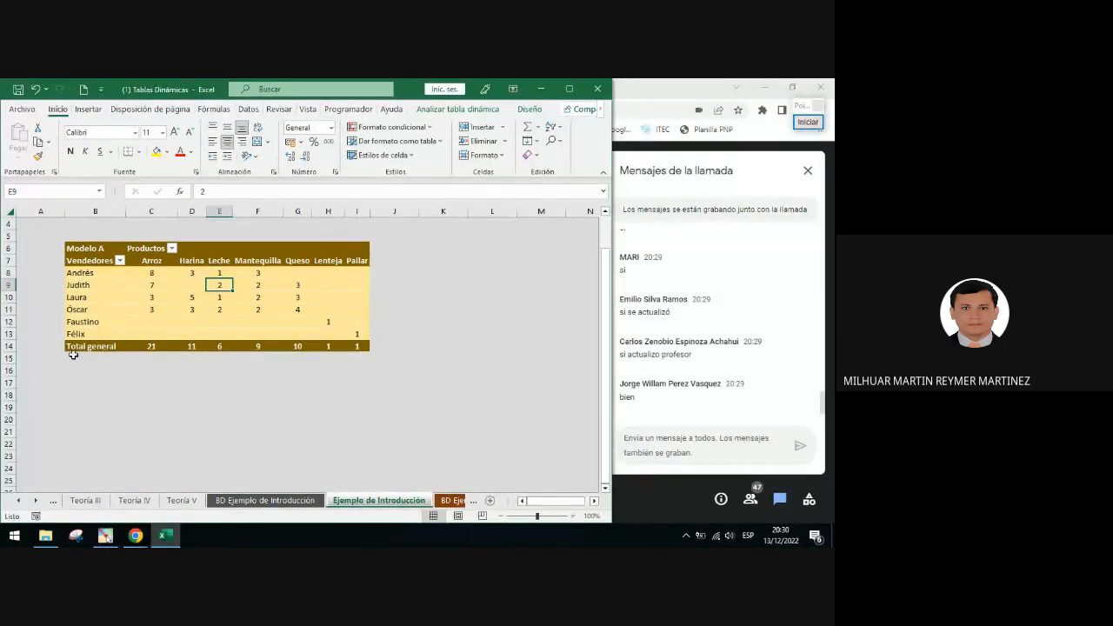
click(87, 248)
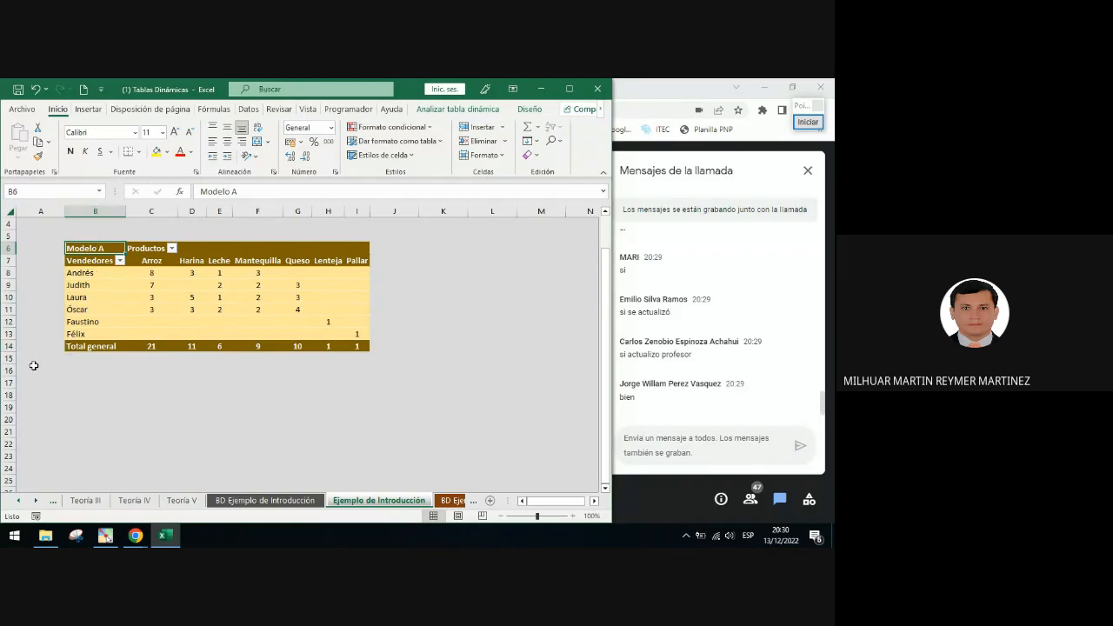
click(80, 393)
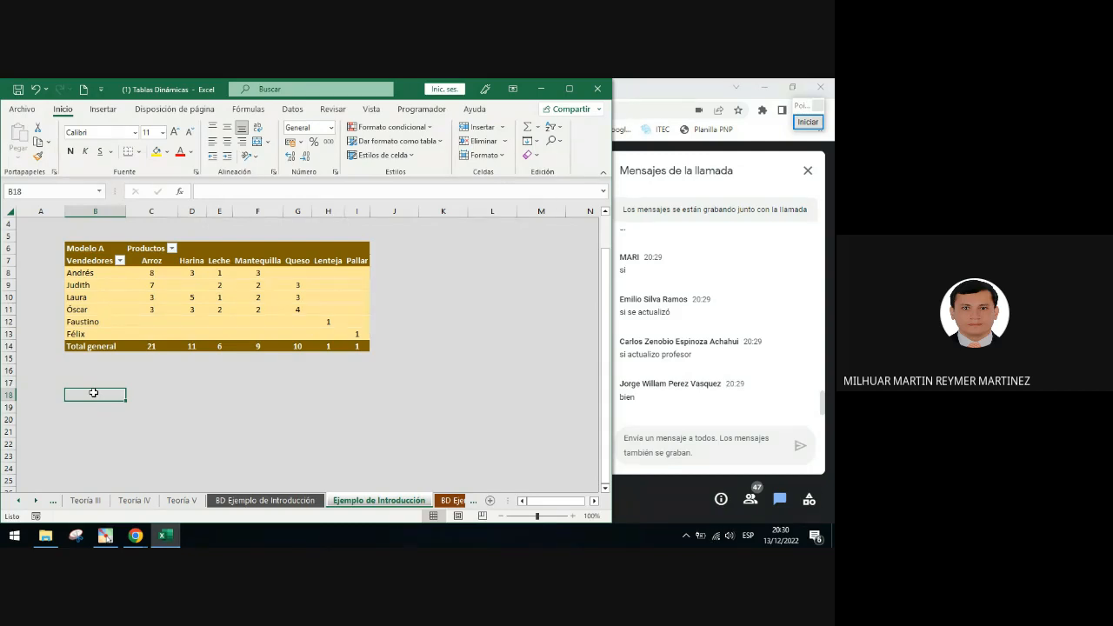
click(808, 122)
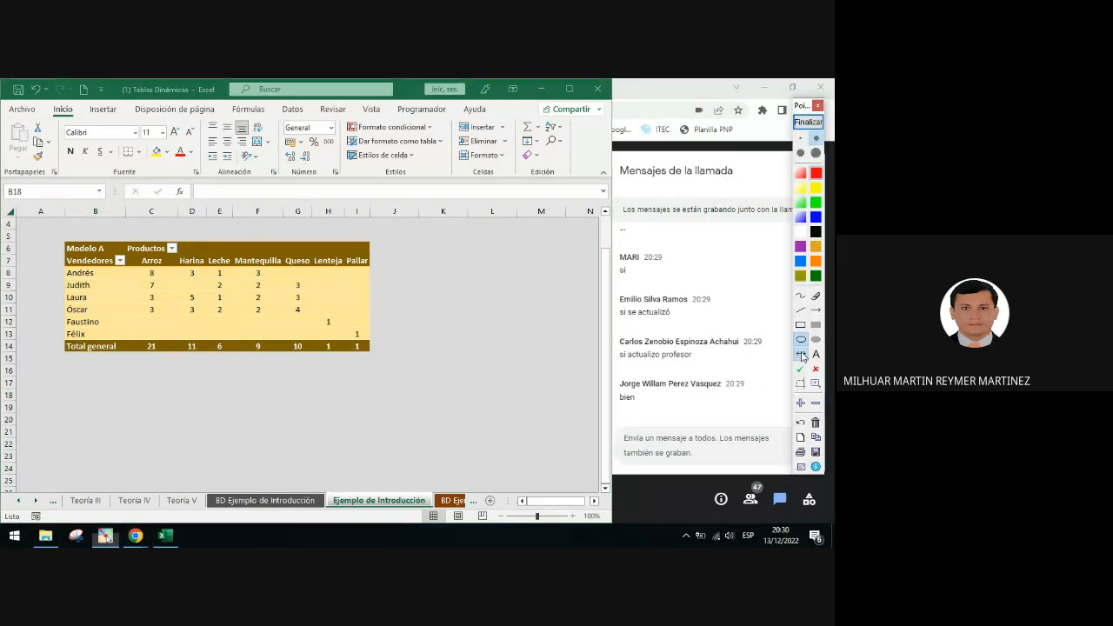
click(802, 355)
drag(82, 356, 81, 401)
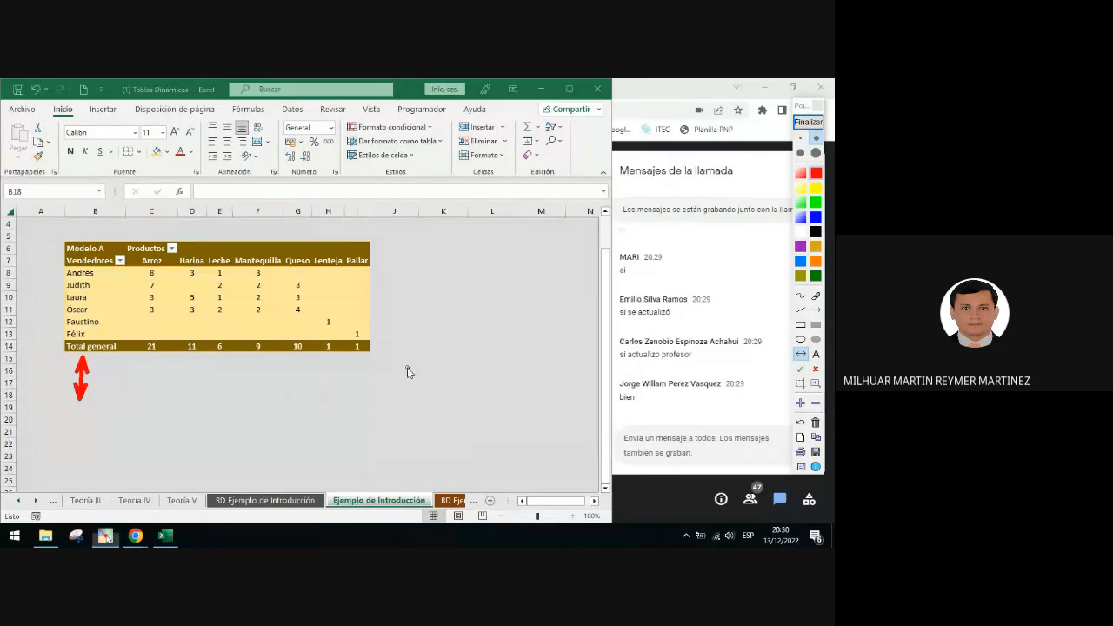
click(808, 121)
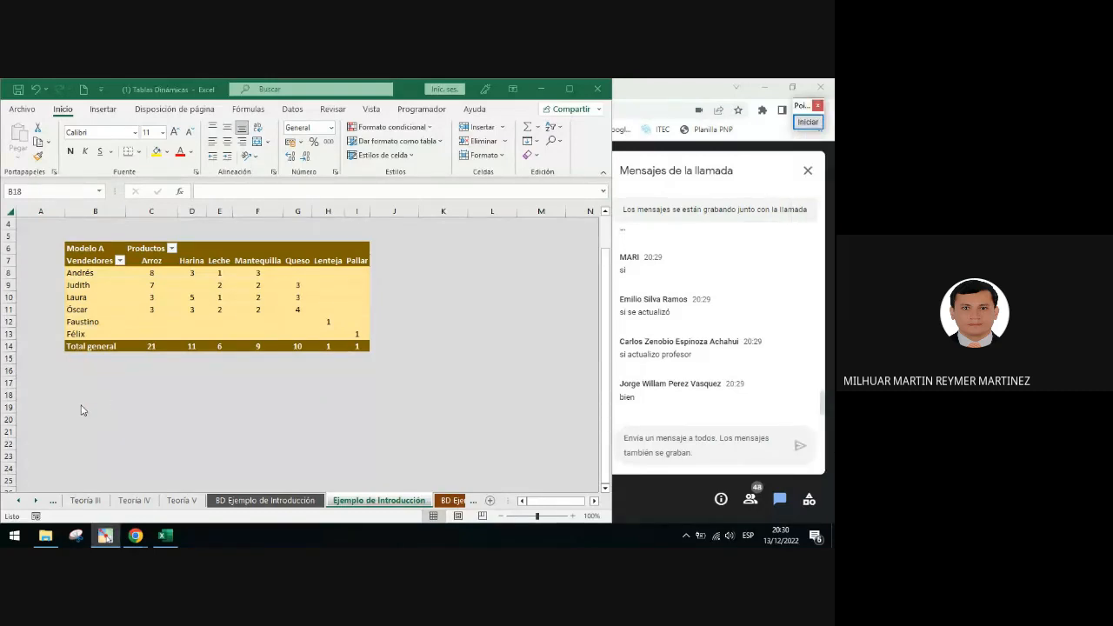
click(80, 405)
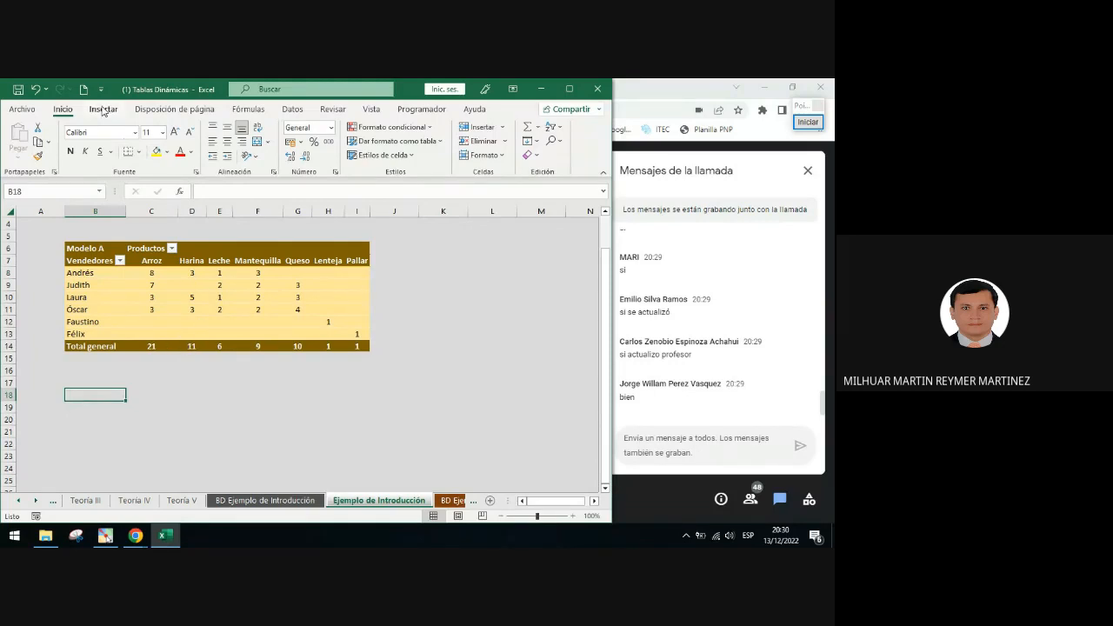
click(103, 109)
click(16, 144)
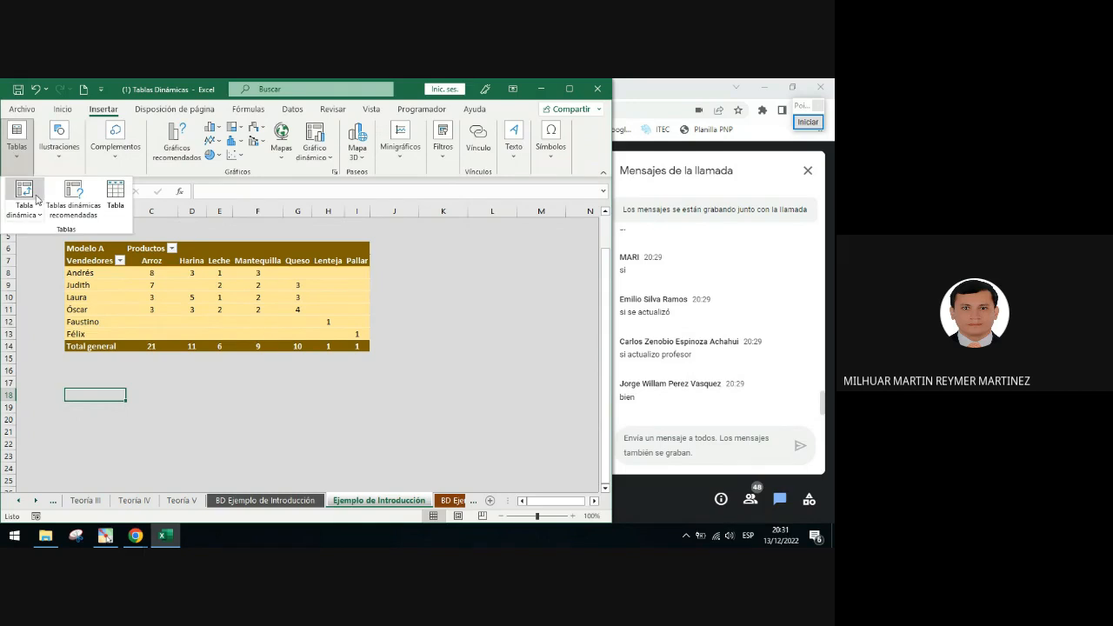
click(24, 193)
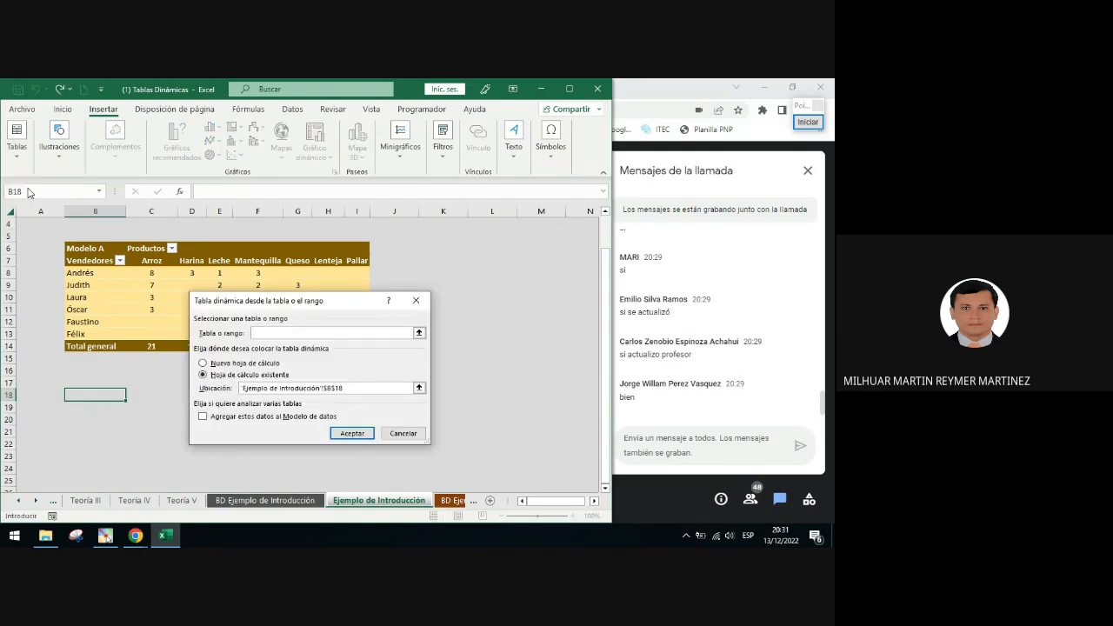
key(Escape)
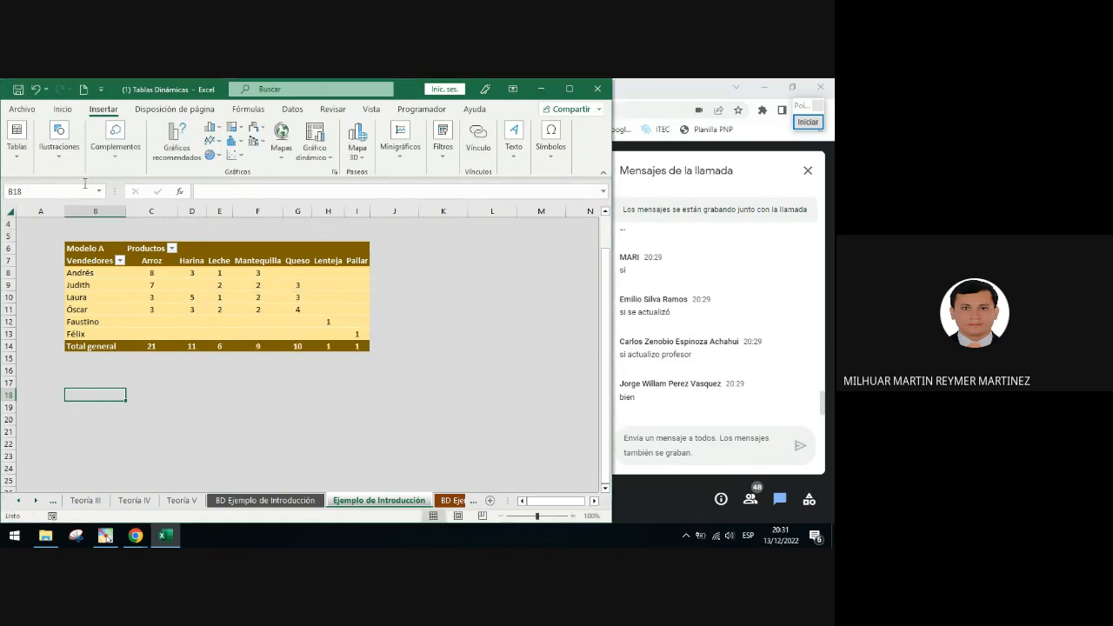
Start a new PivotTable from the table TBL_Intro, placed on the existing sheet at cell B18
click(17, 139)
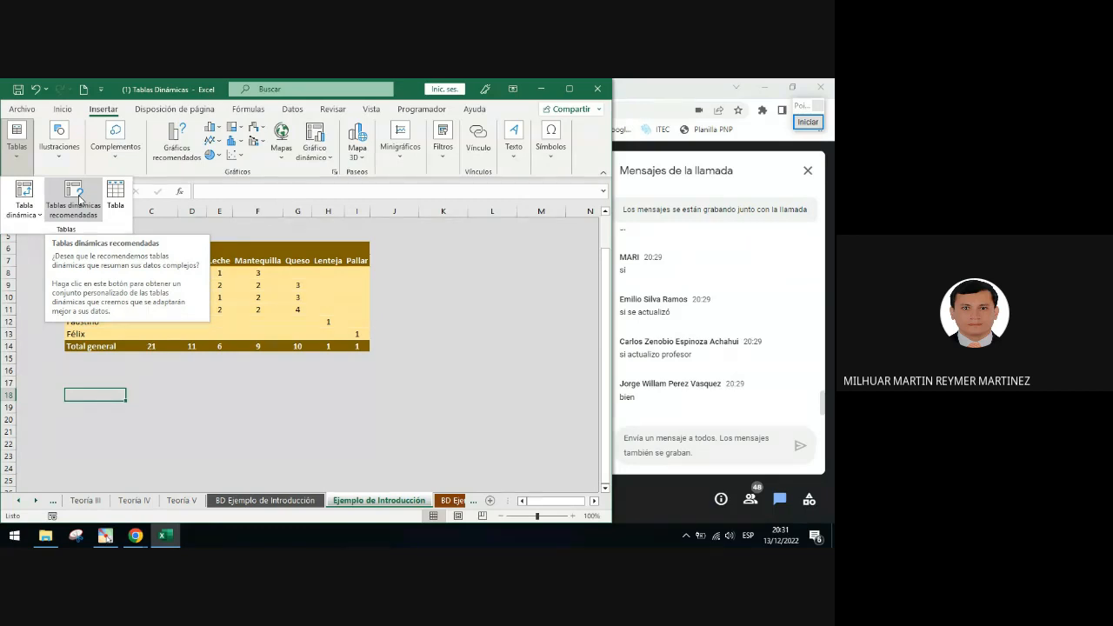
click(26, 193)
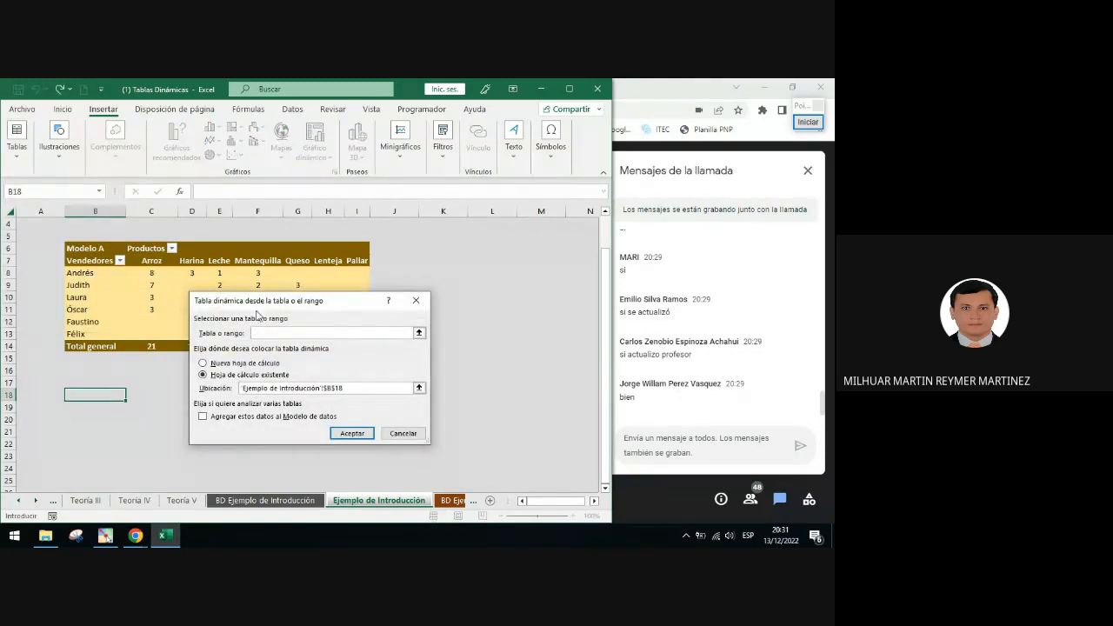
text(TBL_Intro)
click(327, 388)
double_click(336, 388)
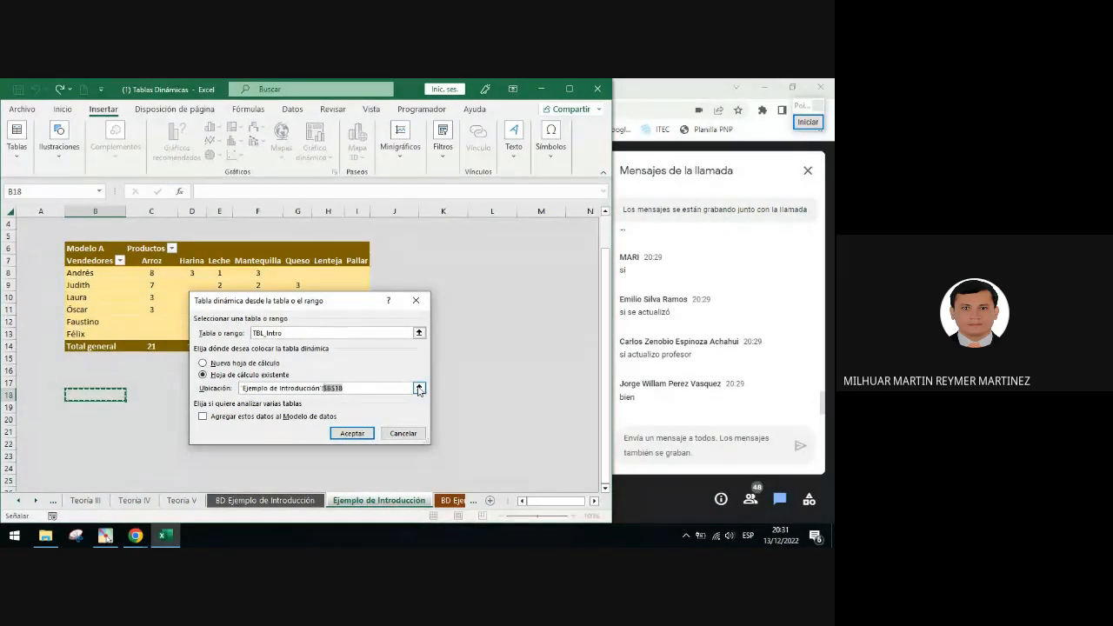
drag(349, 388, 229, 392)
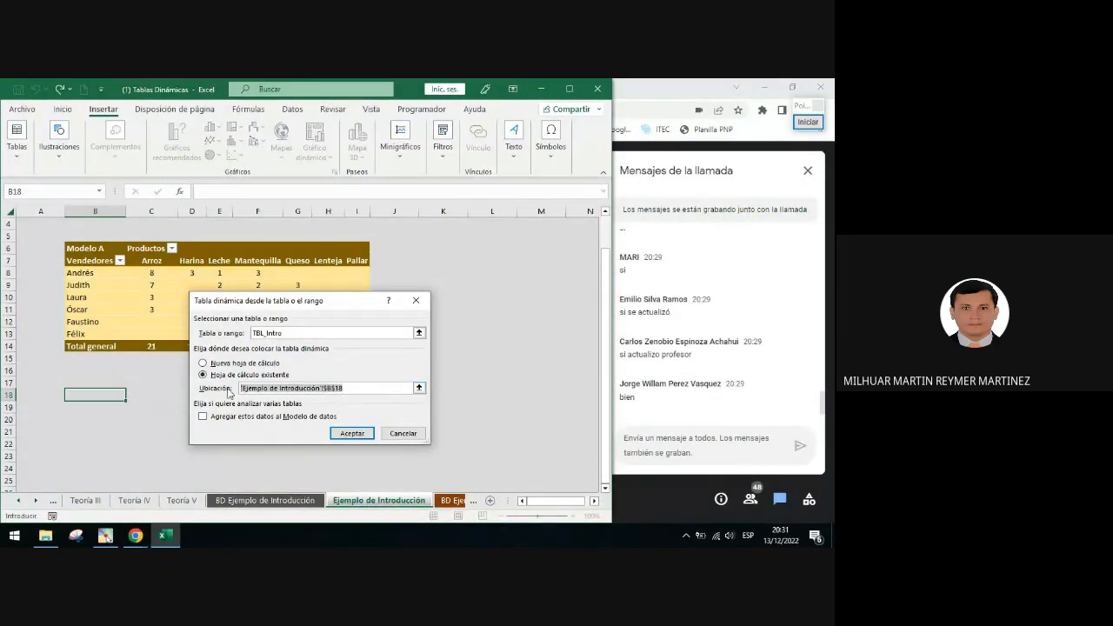
key(Delete)
click(111, 397)
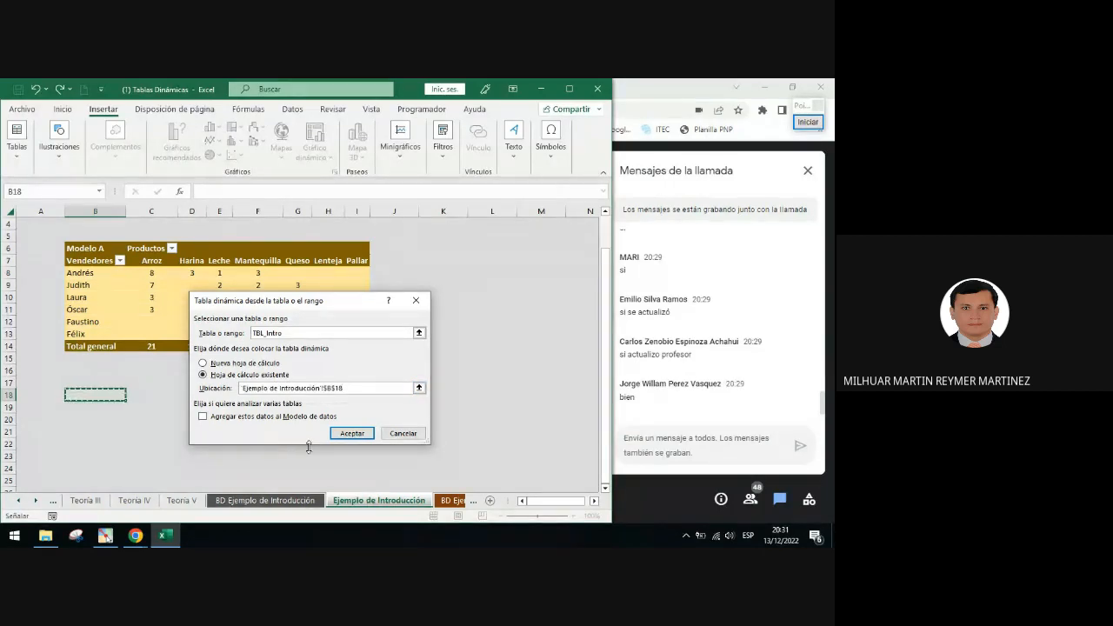
Mark the source and location fields with green check annotations, then create the PivotTable
click(808, 122)
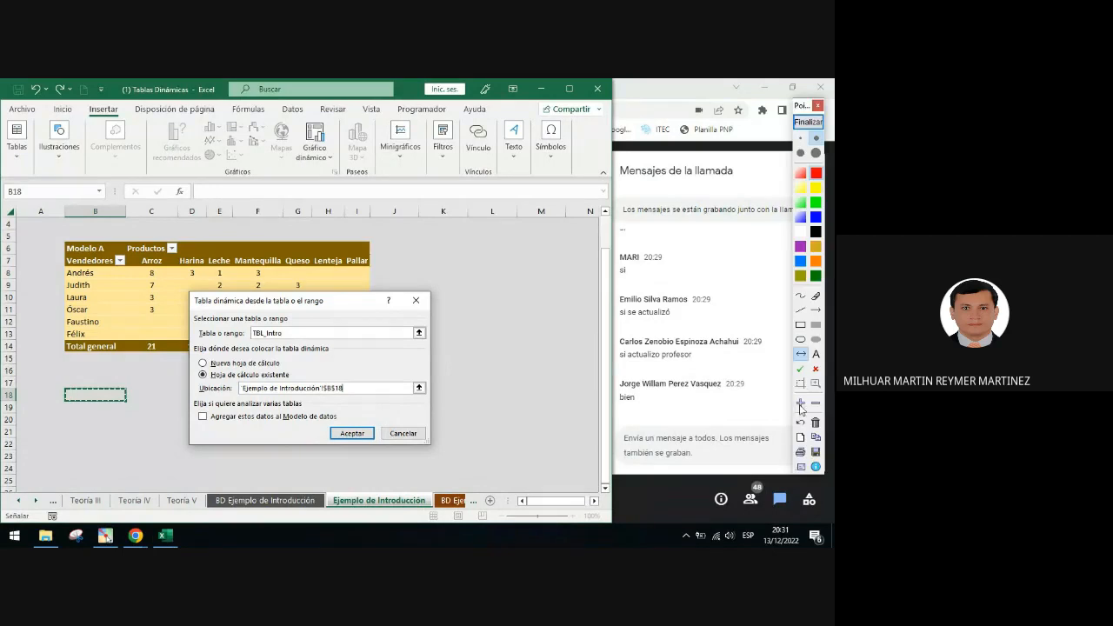
click(800, 369)
click(308, 334)
click(361, 388)
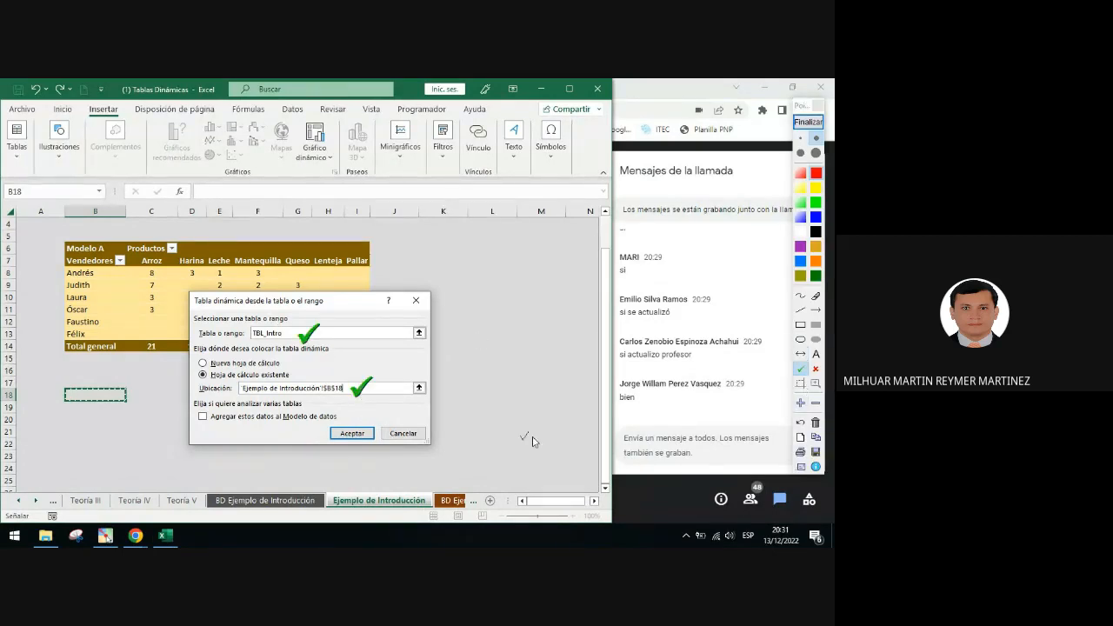
click(808, 122)
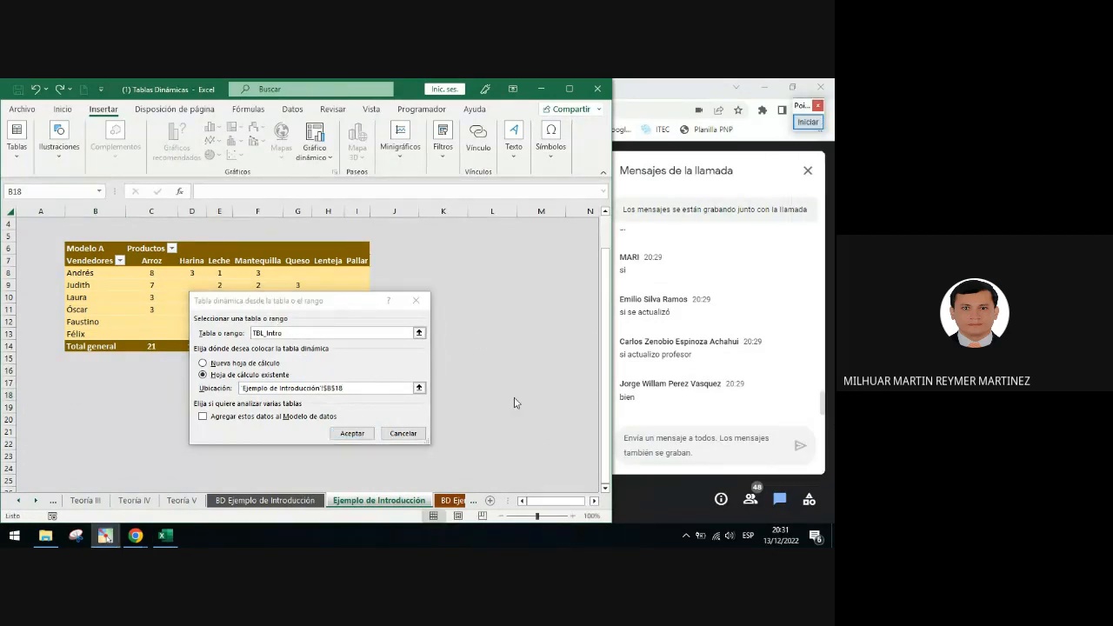
click(352, 433)
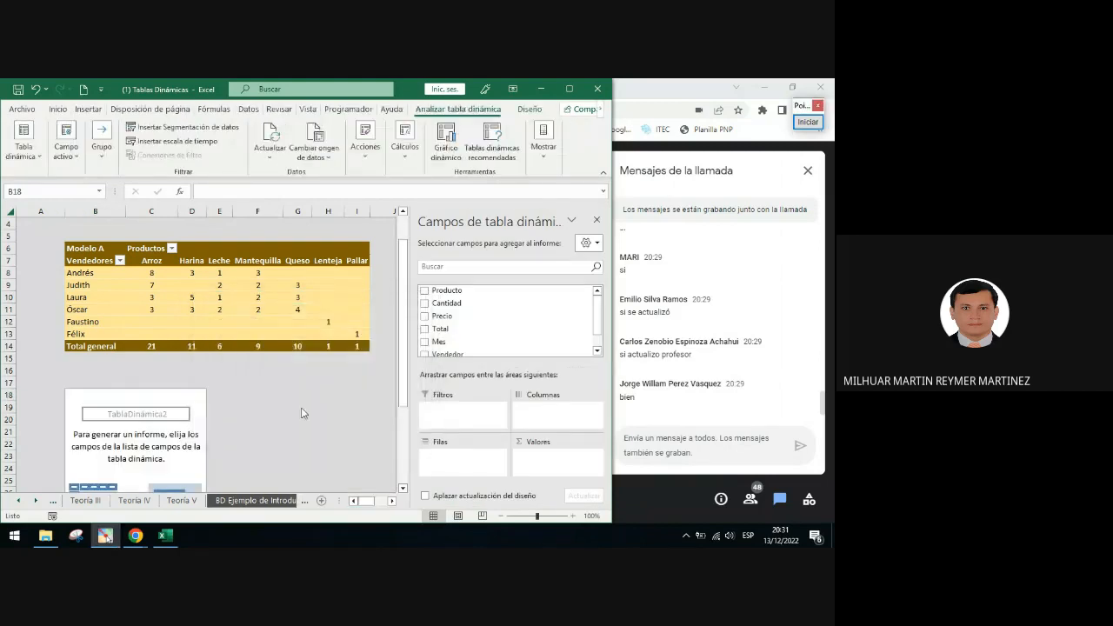
Add the Producto and Vendedor fields to the new PivotTable's Rows area
scroll(221, 399, down, 2)
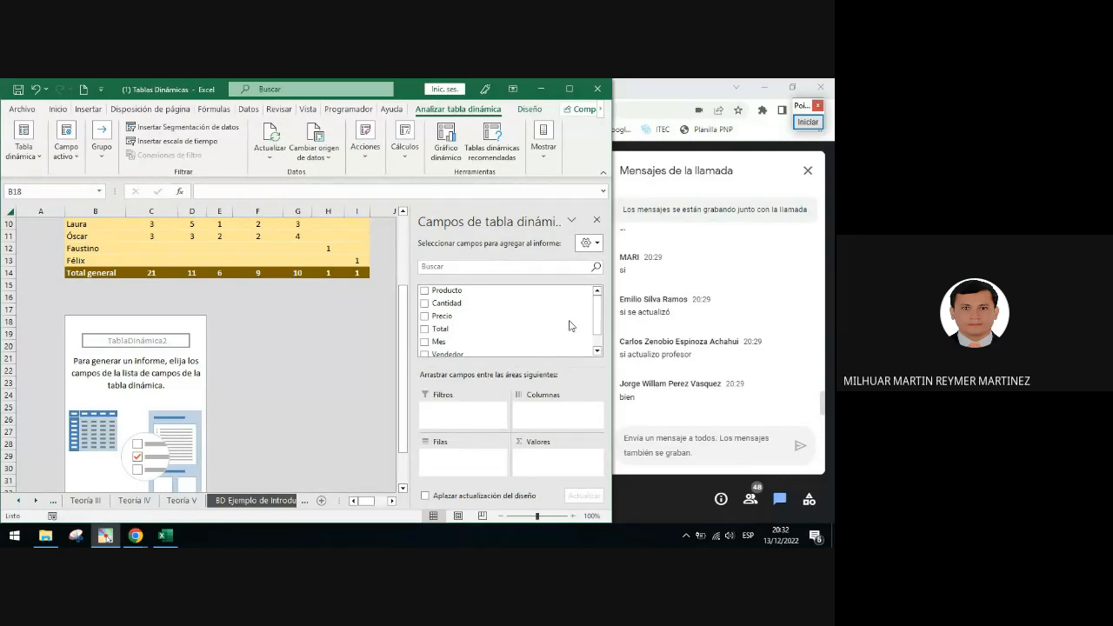
drag(444, 291, 439, 455)
drag(460, 291, 461, 459)
scroll(536, 348, down, 2)
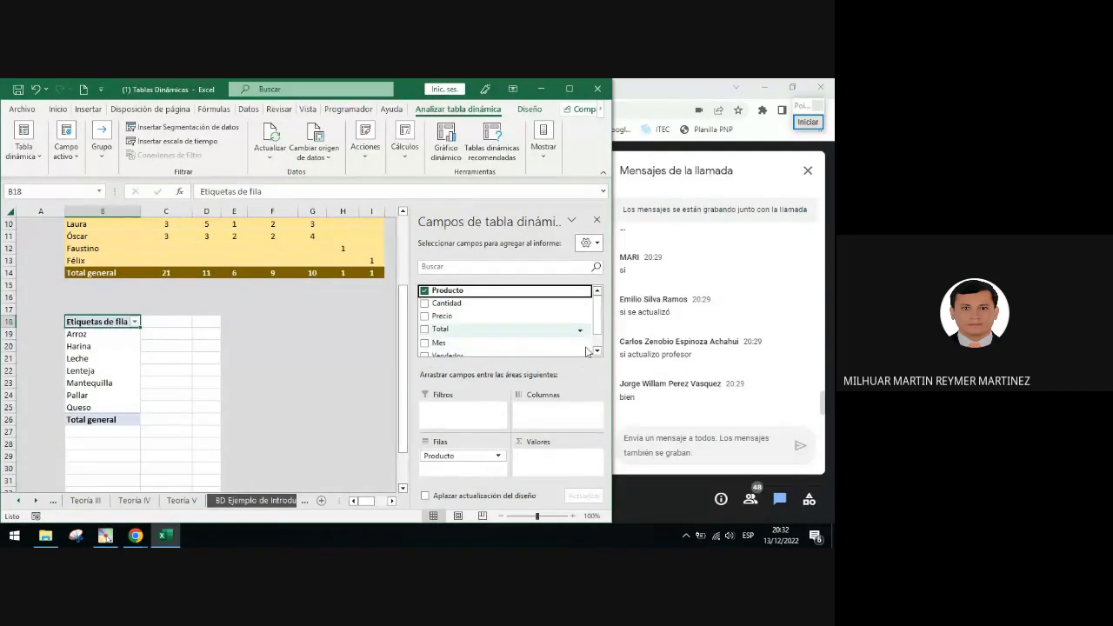
drag(446, 335, 441, 471)
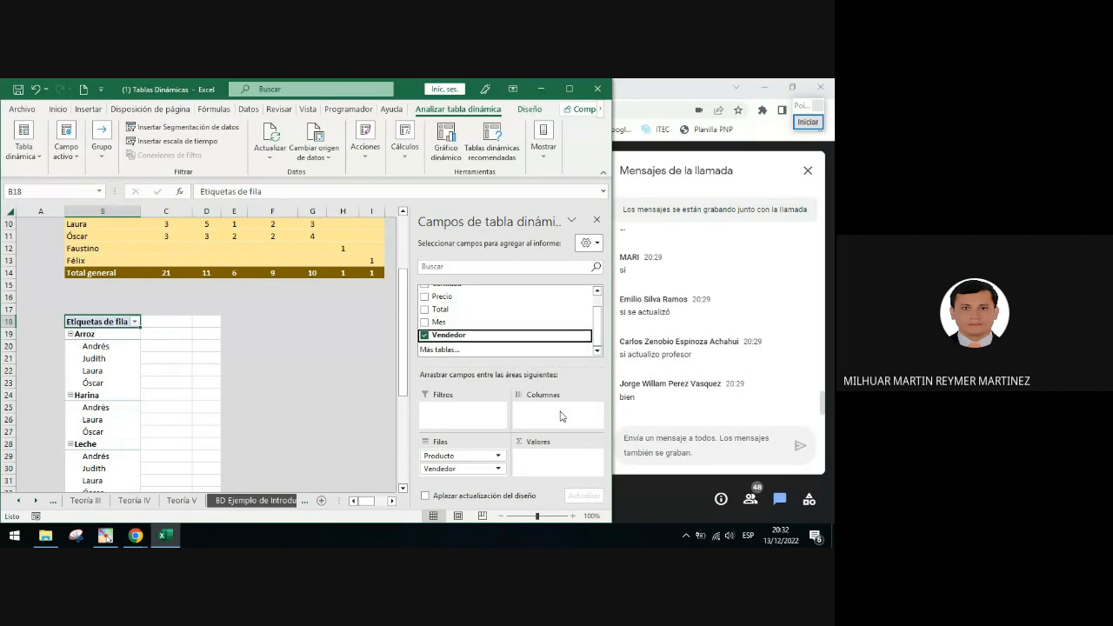
scroll(195, 323, down, 2)
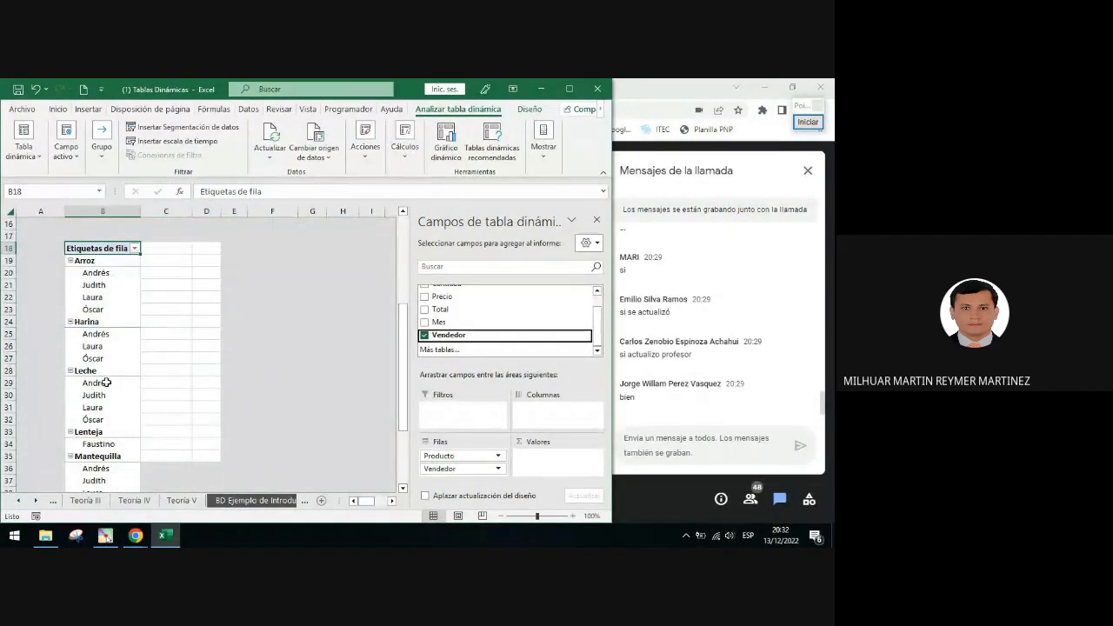
Circle the Arroz group's collapse button in the new PivotTable with a green ellipse annotation
click(808, 121)
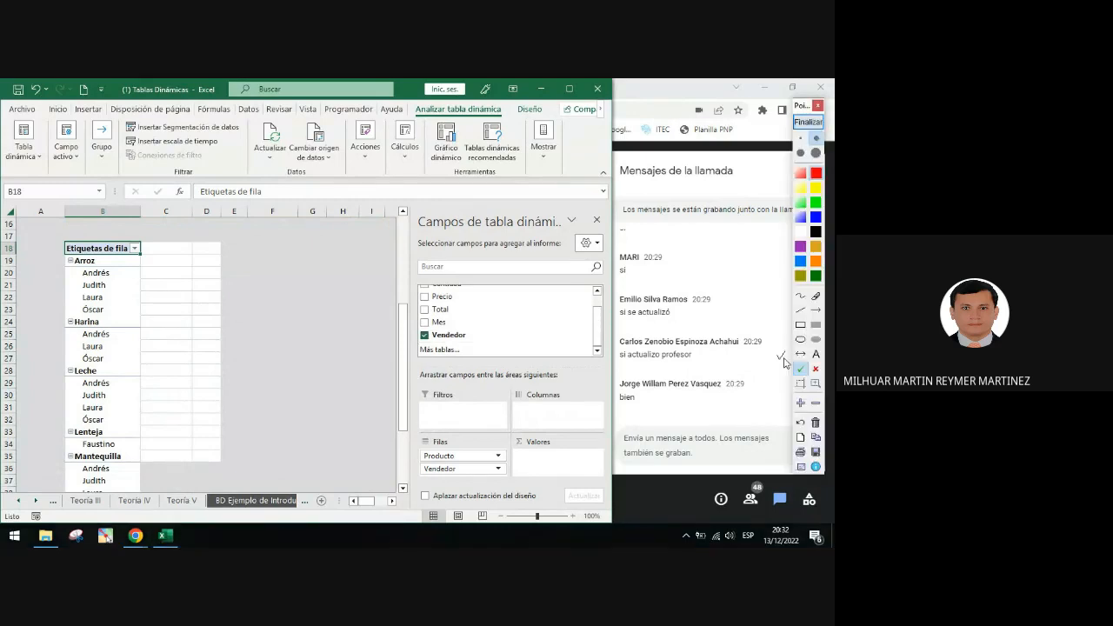
click(802, 340)
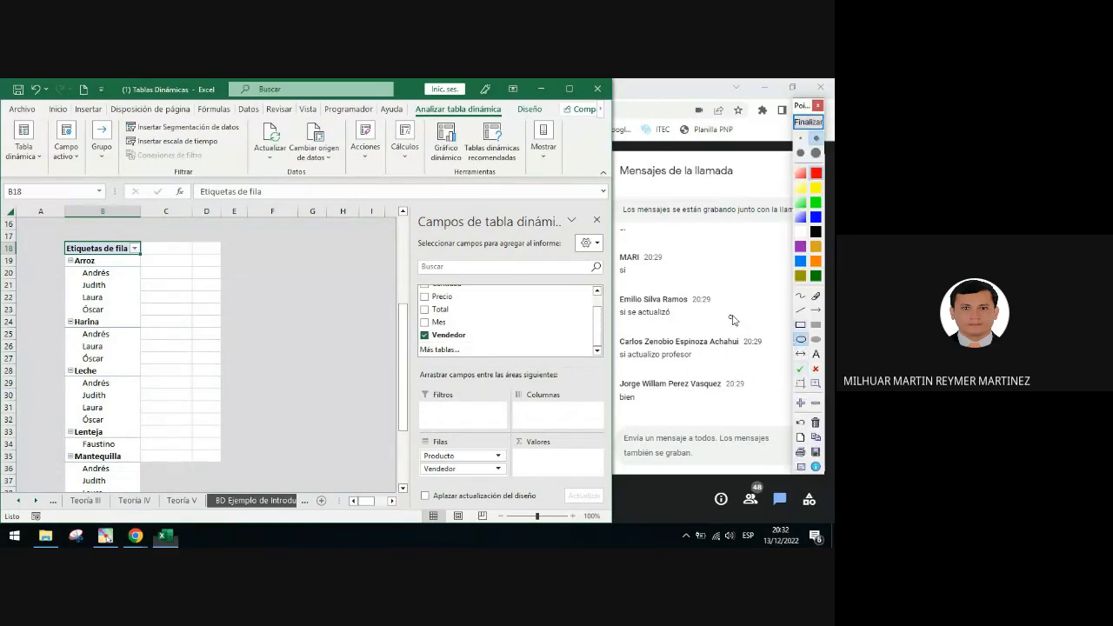
click(816, 276)
drag(58, 252, 80, 271)
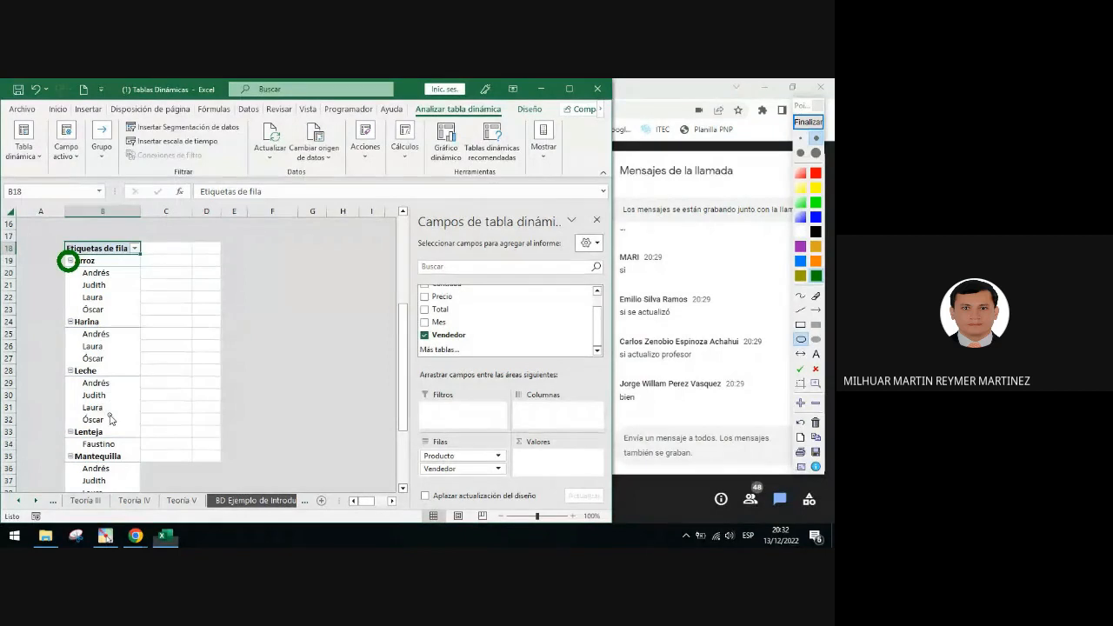
click(808, 122)
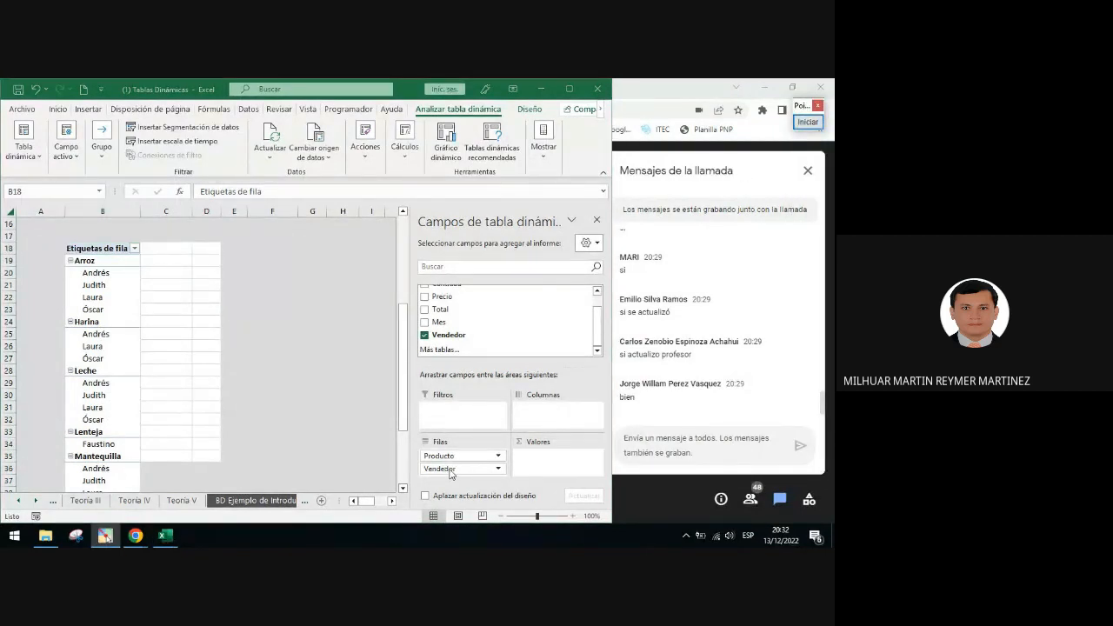
Draw a green double-headed arrow annotation beside the Rows area fields
click(808, 122)
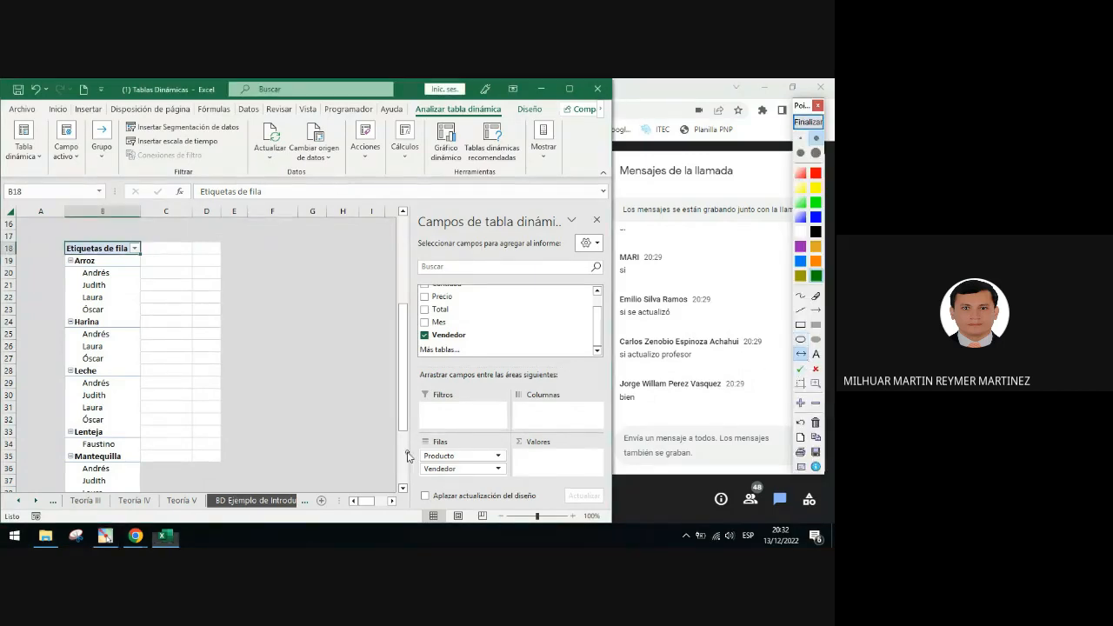
drag(410, 451, 413, 493)
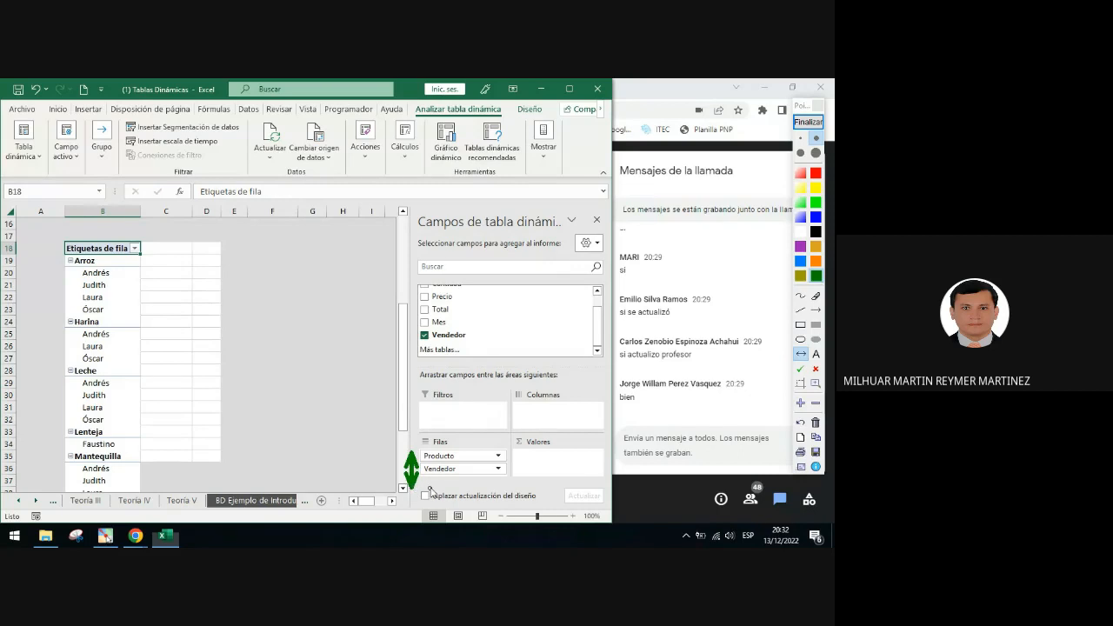
click(810, 127)
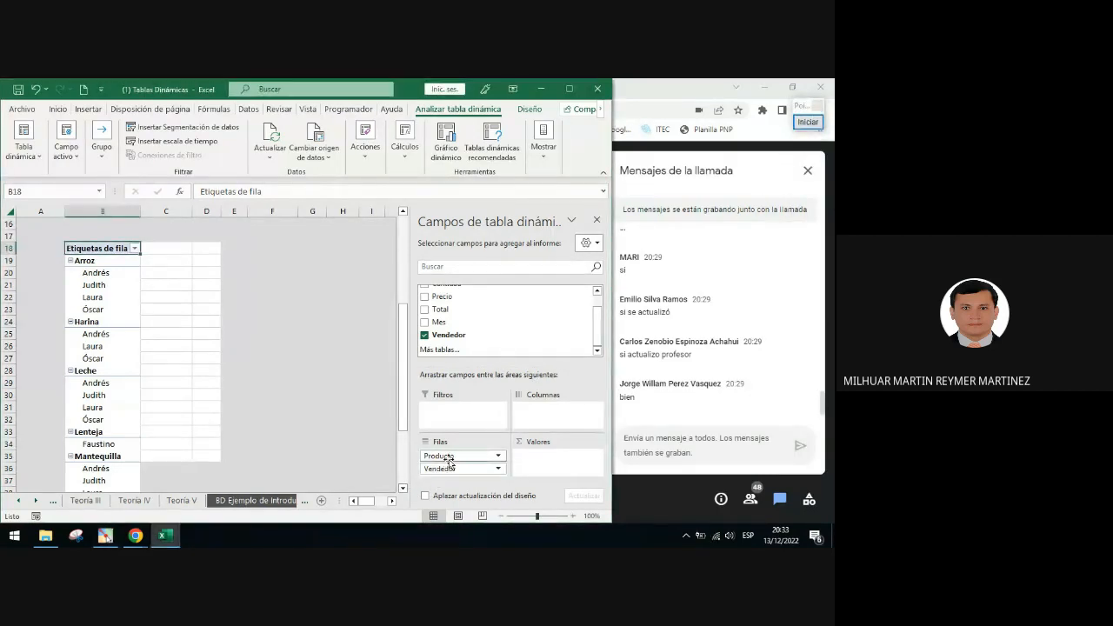
Move Vendedor above Producto in the Rows area, then move it back below Producto
drag(448, 470, 448, 454)
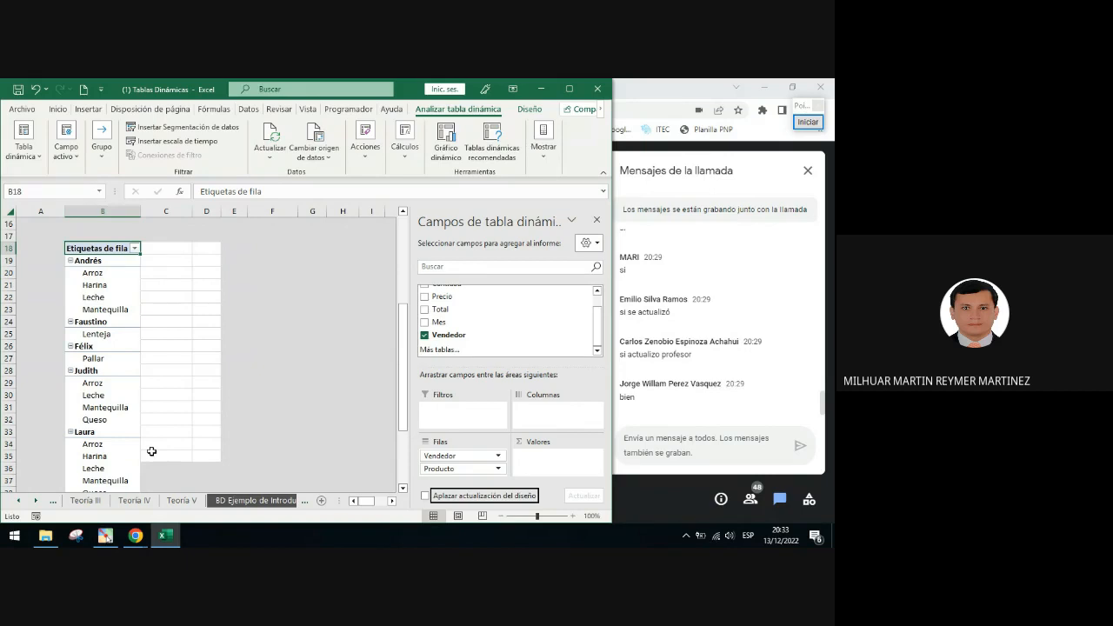
click(446, 459)
drag(448, 459, 452, 475)
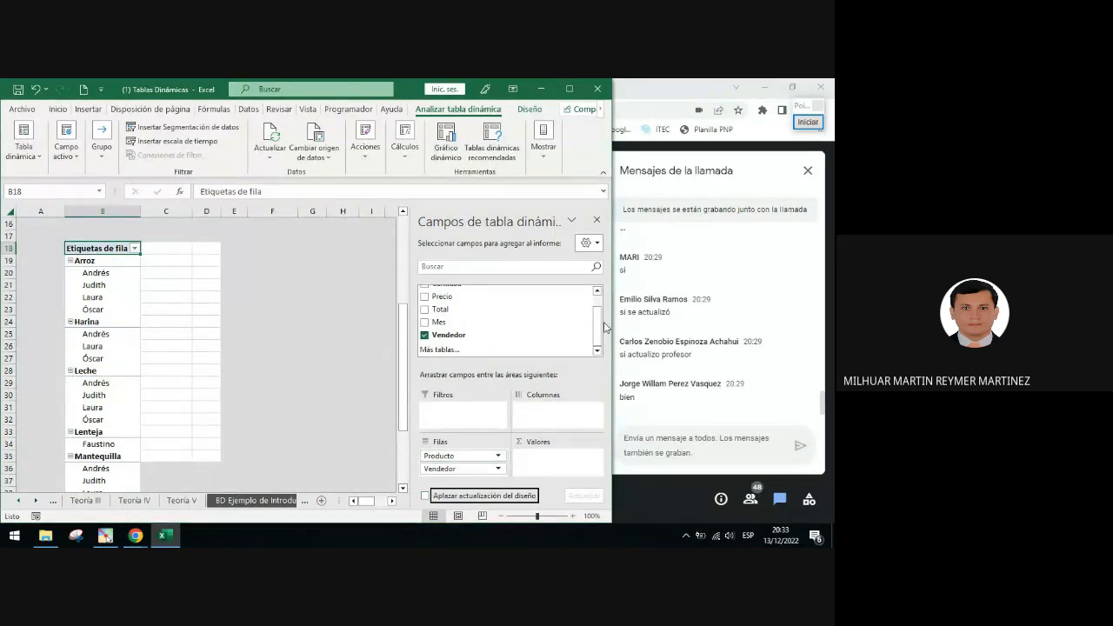
Add the Cantidad field to the Values area and summarize it by Recuento (count)
scroll(607, 328, up, 2)
drag(447, 304, 551, 461)
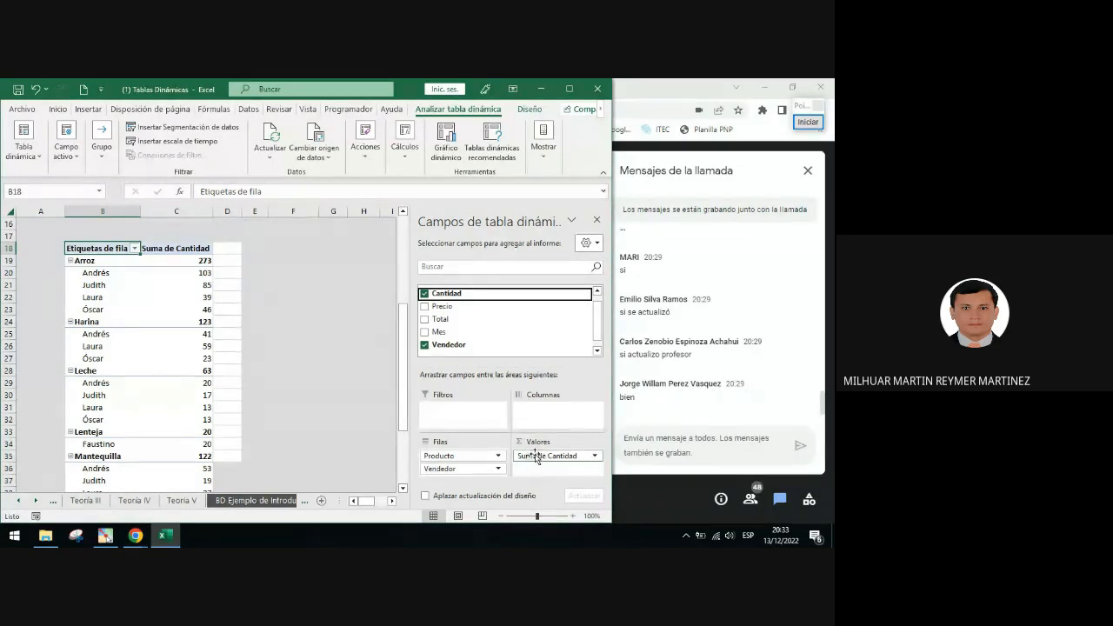
right_click(177, 297)
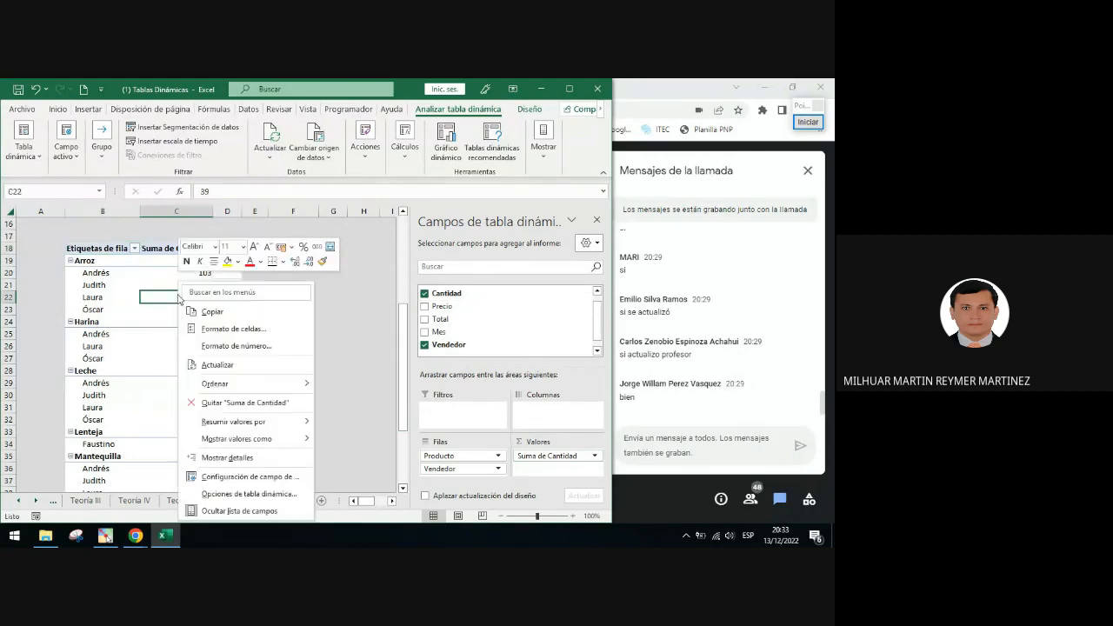
mouse_move(276, 429)
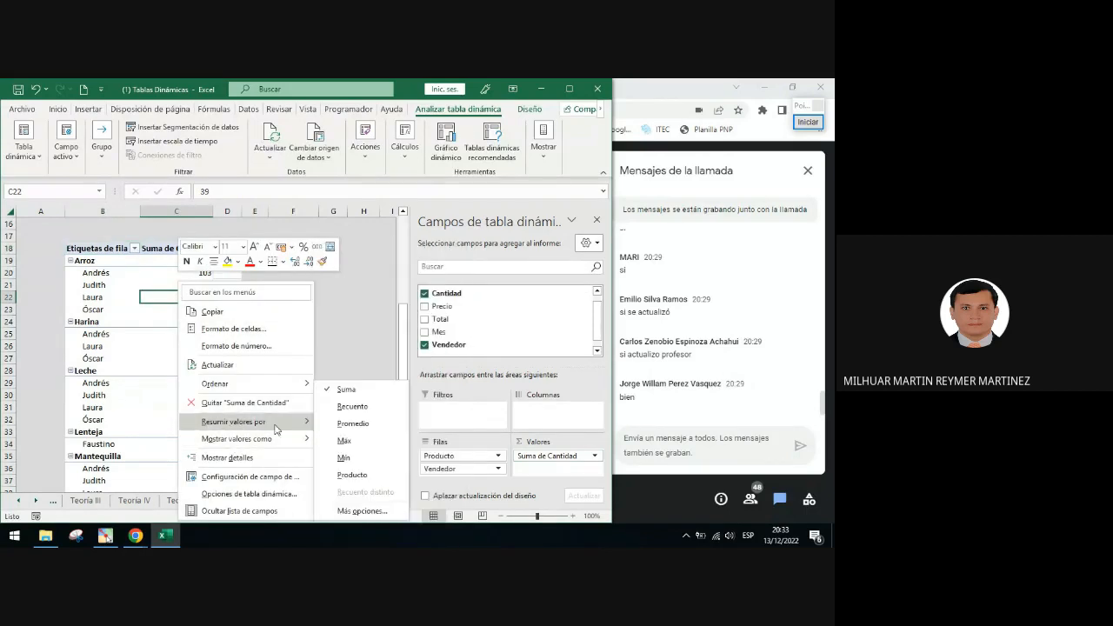
click(353, 406)
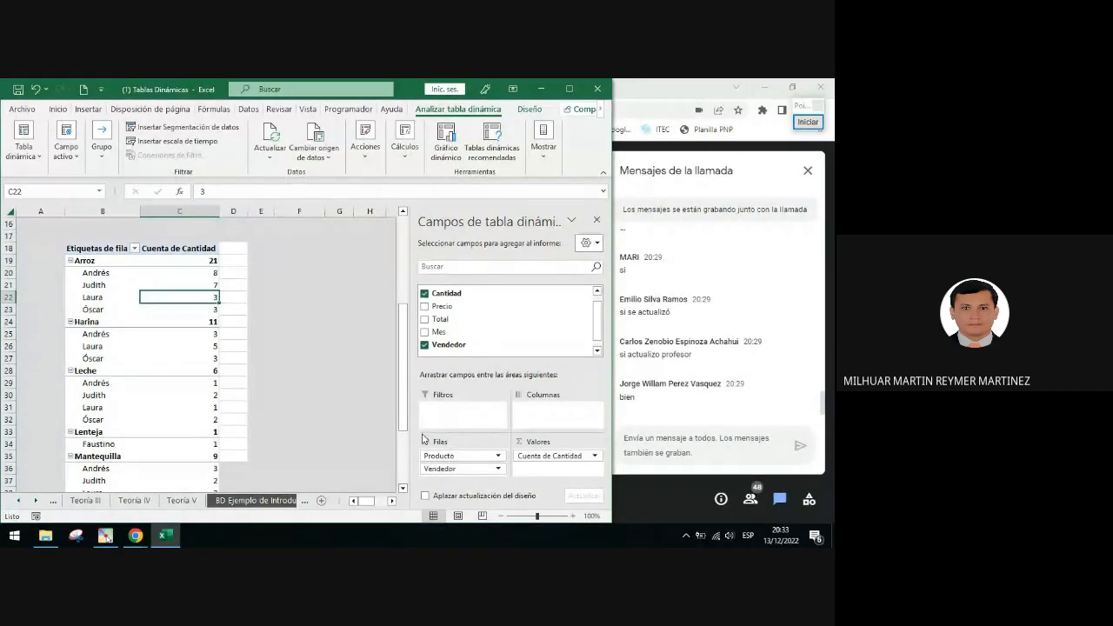
click(103, 248)
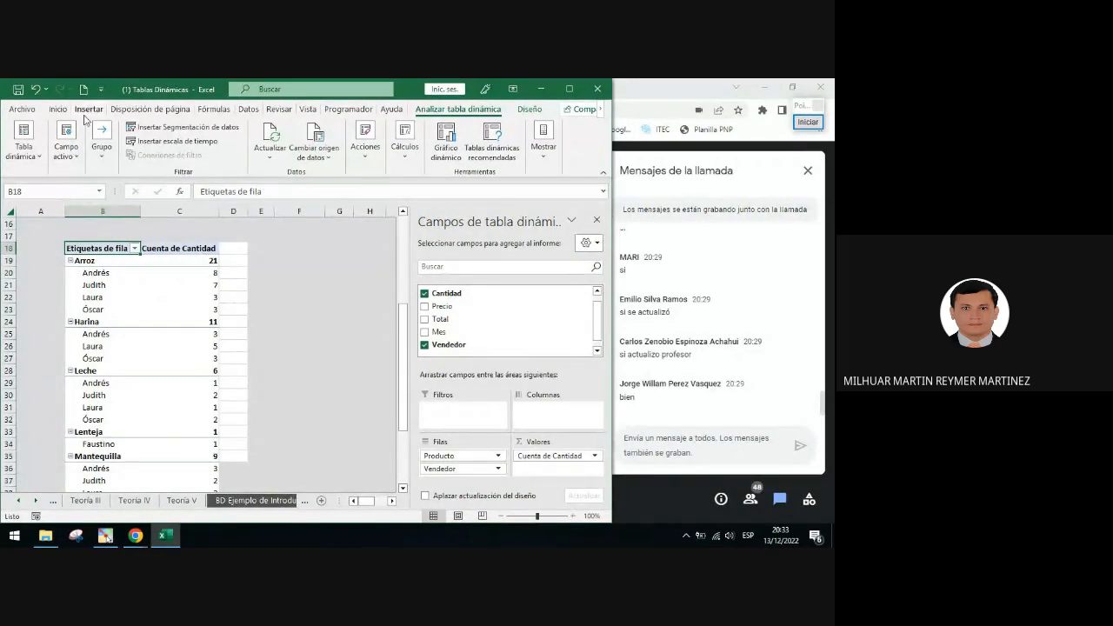
click(87, 109)
click(16, 140)
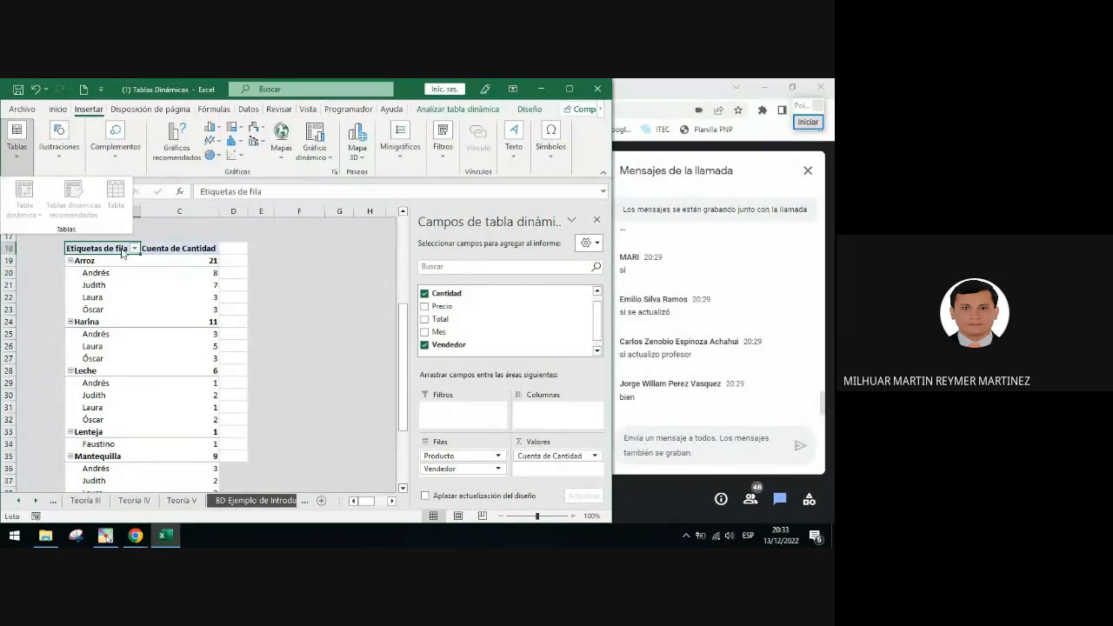
click(248, 274)
click(261, 249)
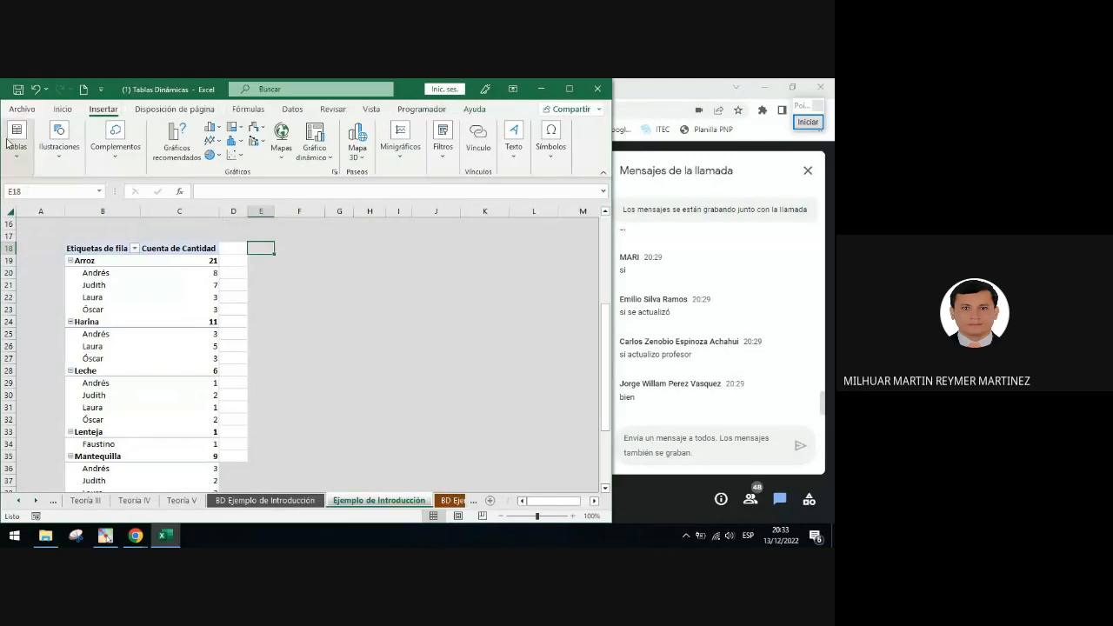
Try to insert a PivotTable from TBL_Intro on the existing sheet at cell B18
click(15, 139)
click(19, 193)
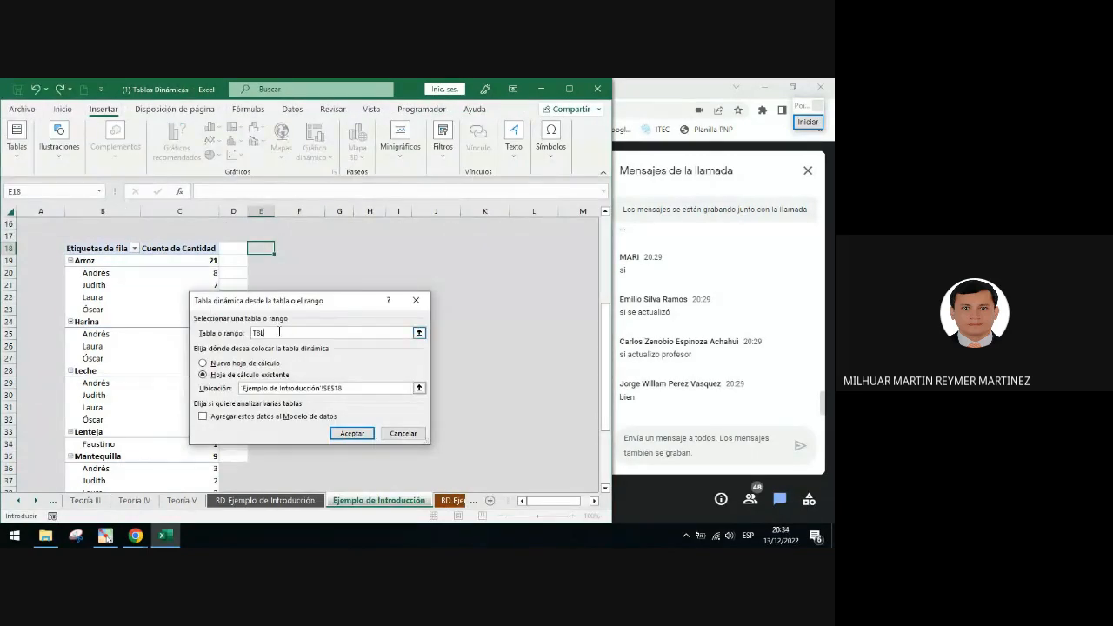
text(TBL_Intro)
click(373, 389)
click(97, 248)
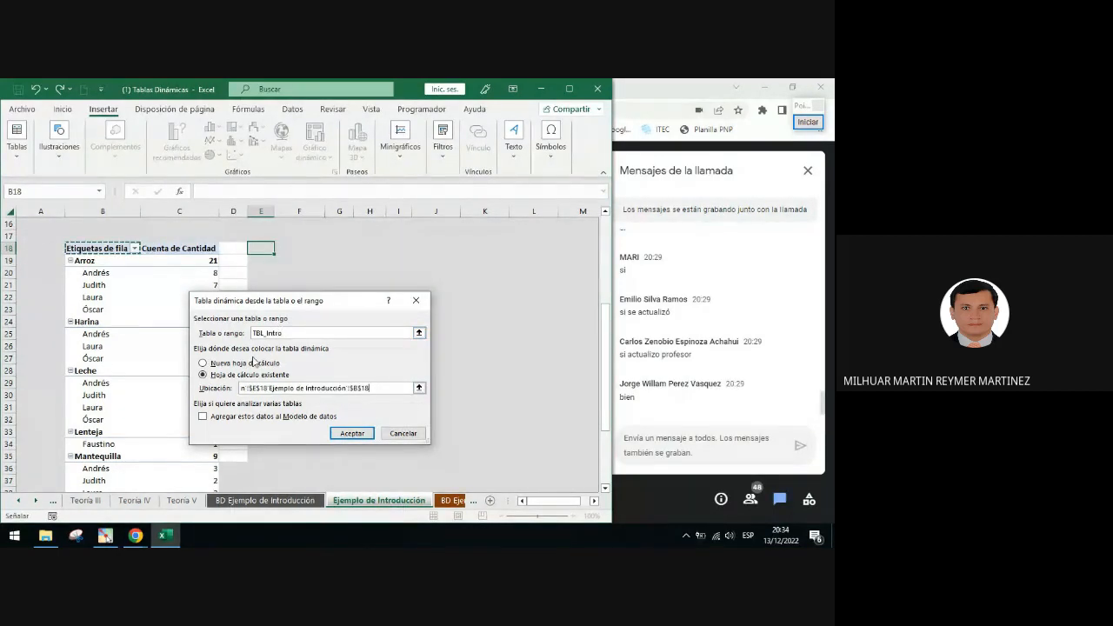
click(352, 433)
click(200, 284)
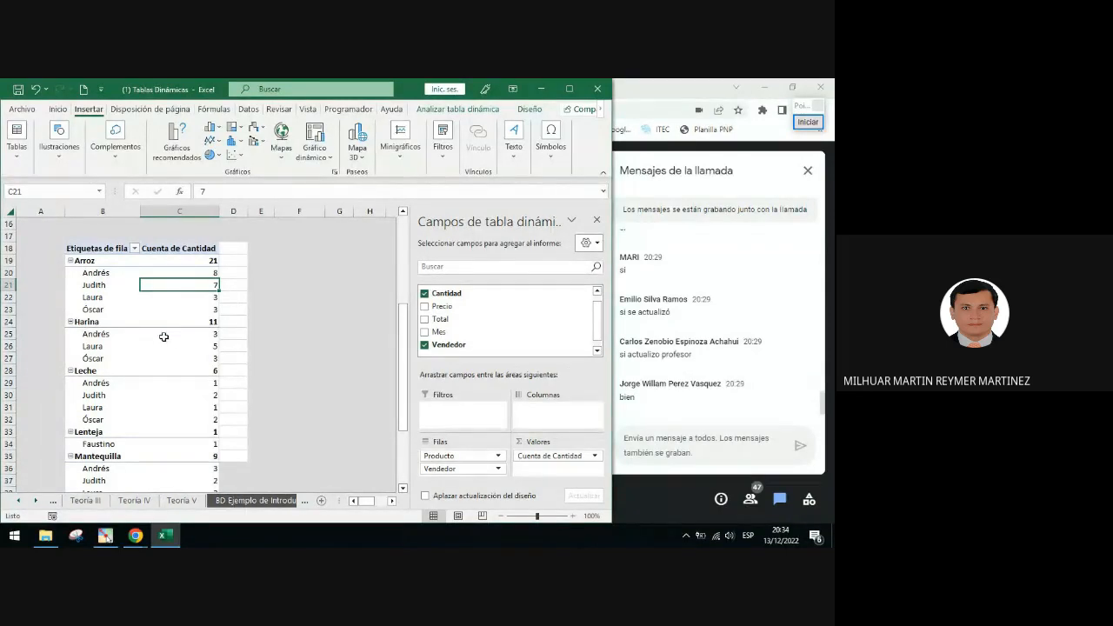
Close the PivotTable fields pane and scroll to examine the Modelo A PivotTable above the new one
click(596, 219)
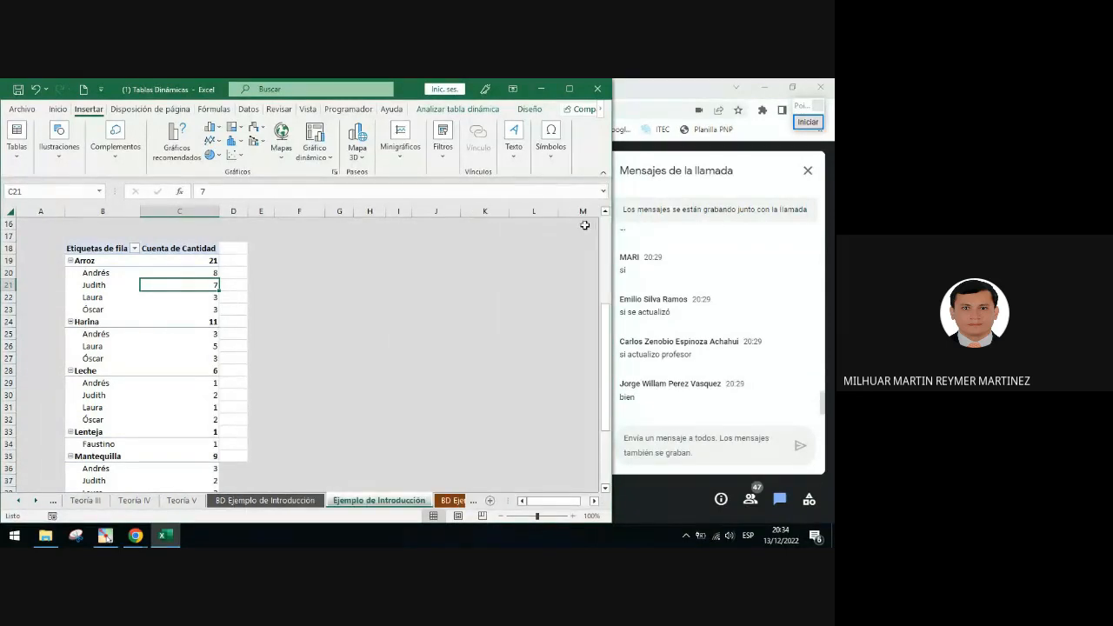
scroll(215, 350, up, 1)
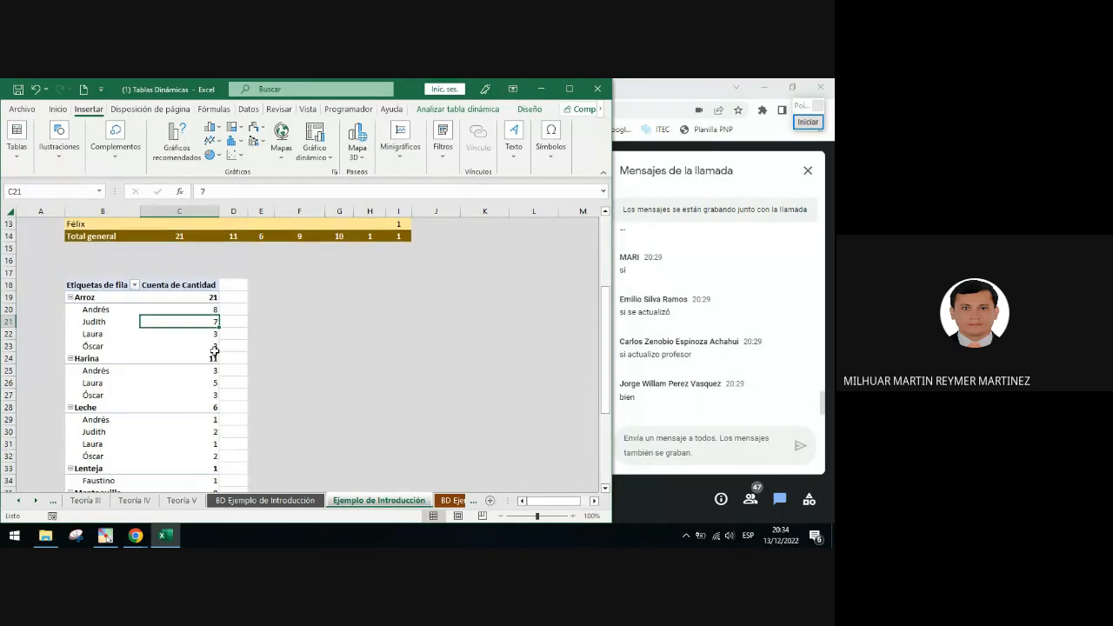
scroll(215, 350, down, 4)
scroll(214, 350, up, 4)
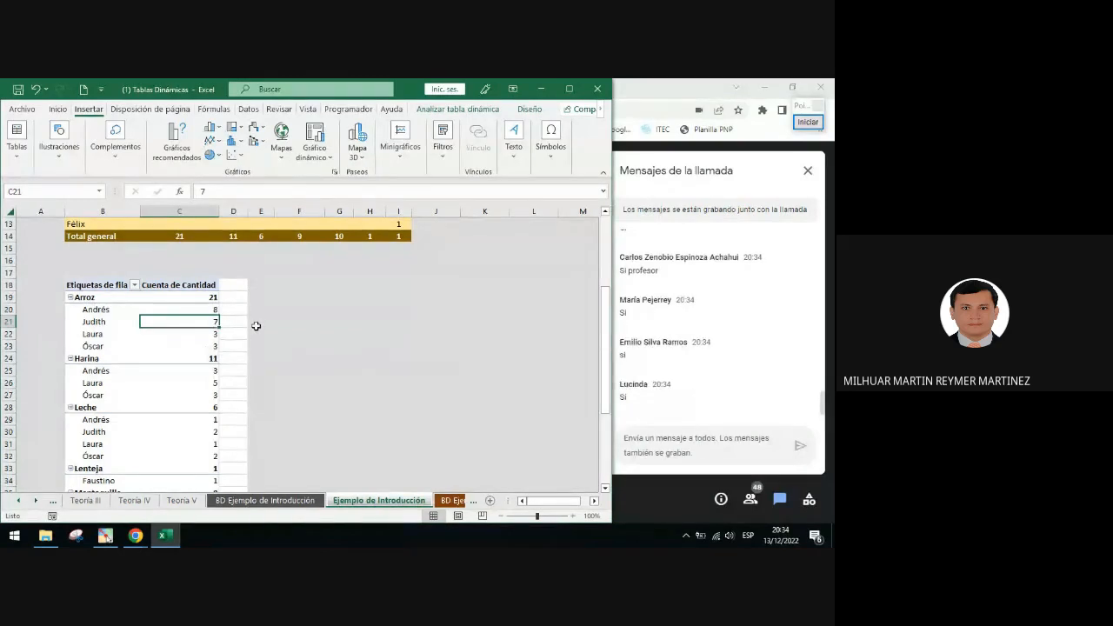
scroll(256, 325, up, 3)
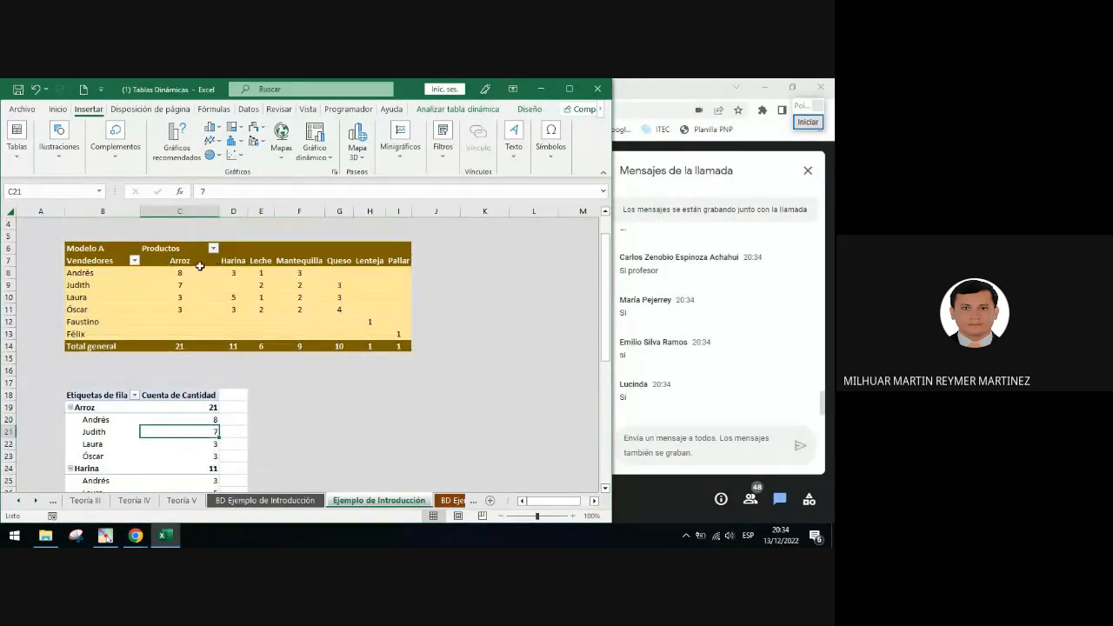
Rename the new PivotTable's row labels header to Modelo B
click(106, 395)
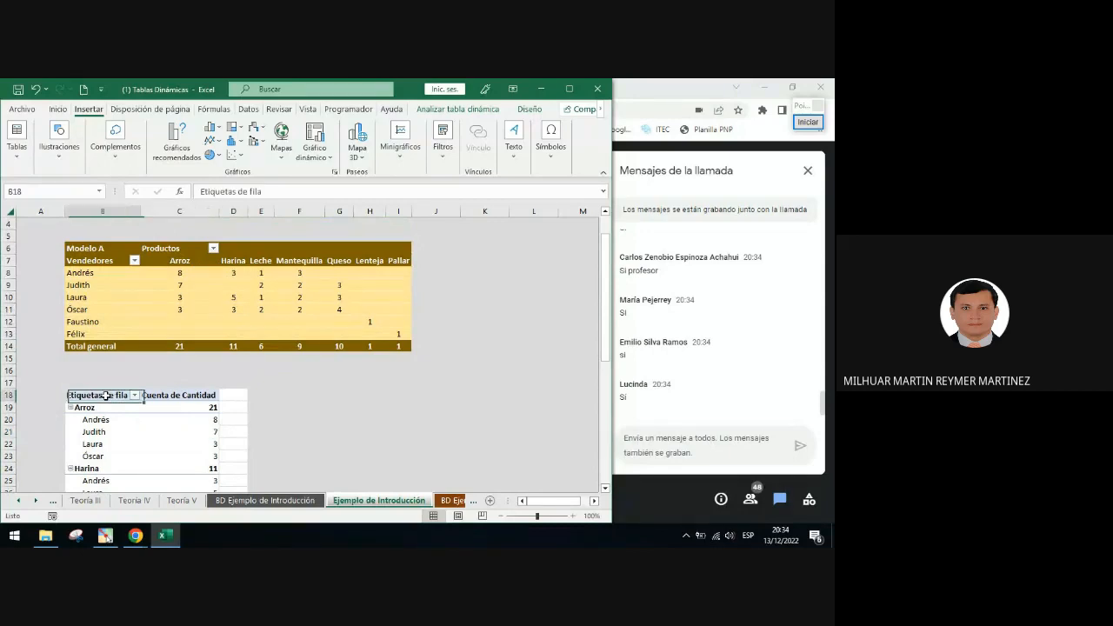
text(Modelo B)
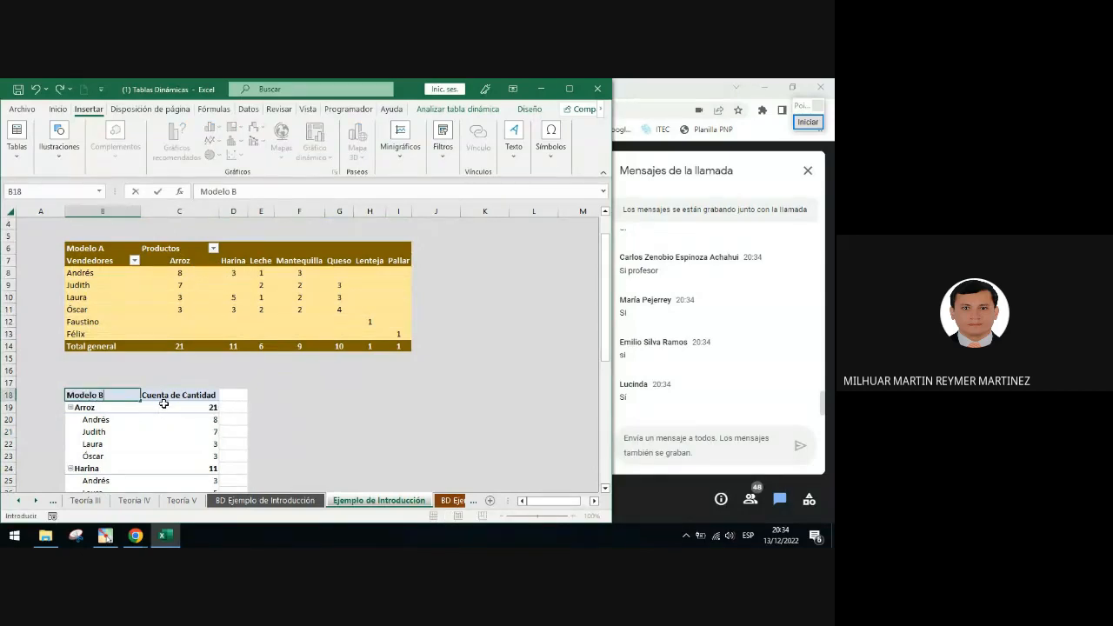
key(Return)
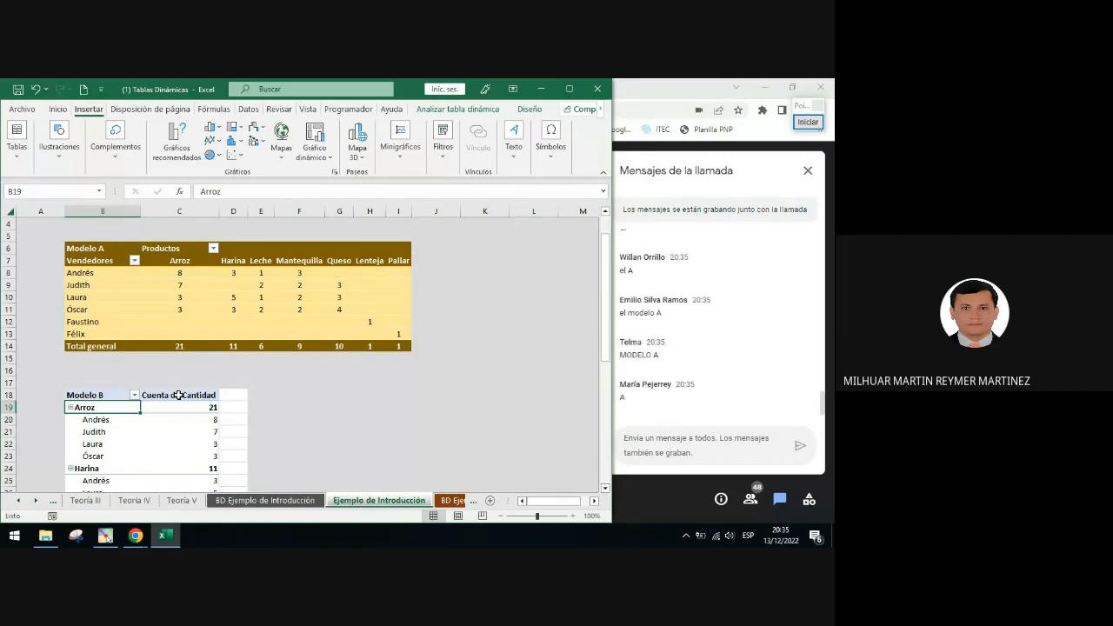
scroll(209, 424, down, 1)
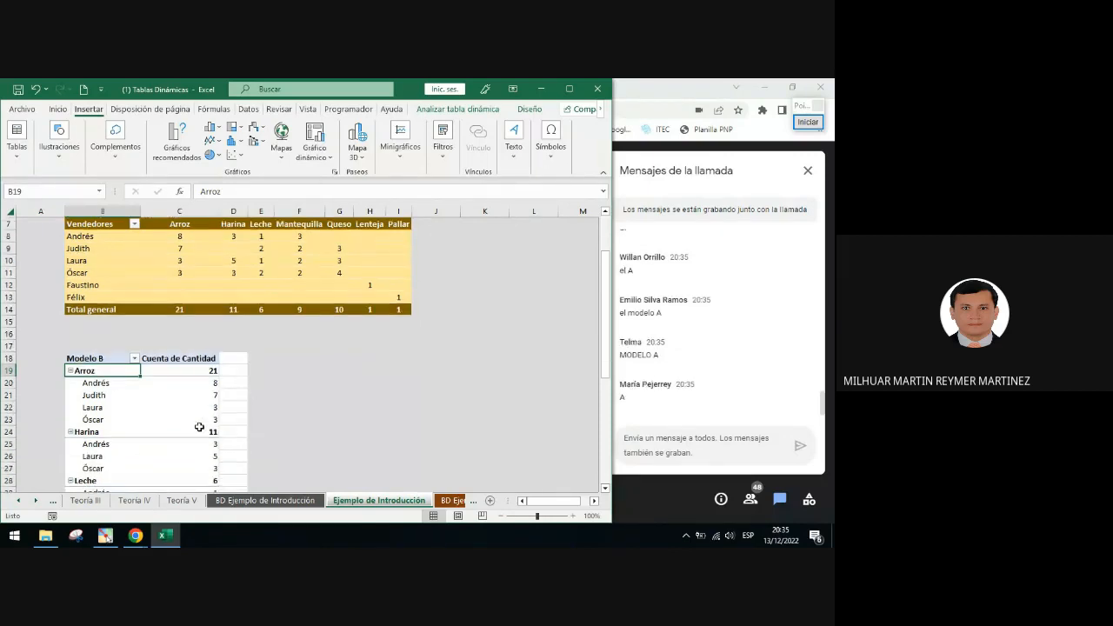
click(376, 399)
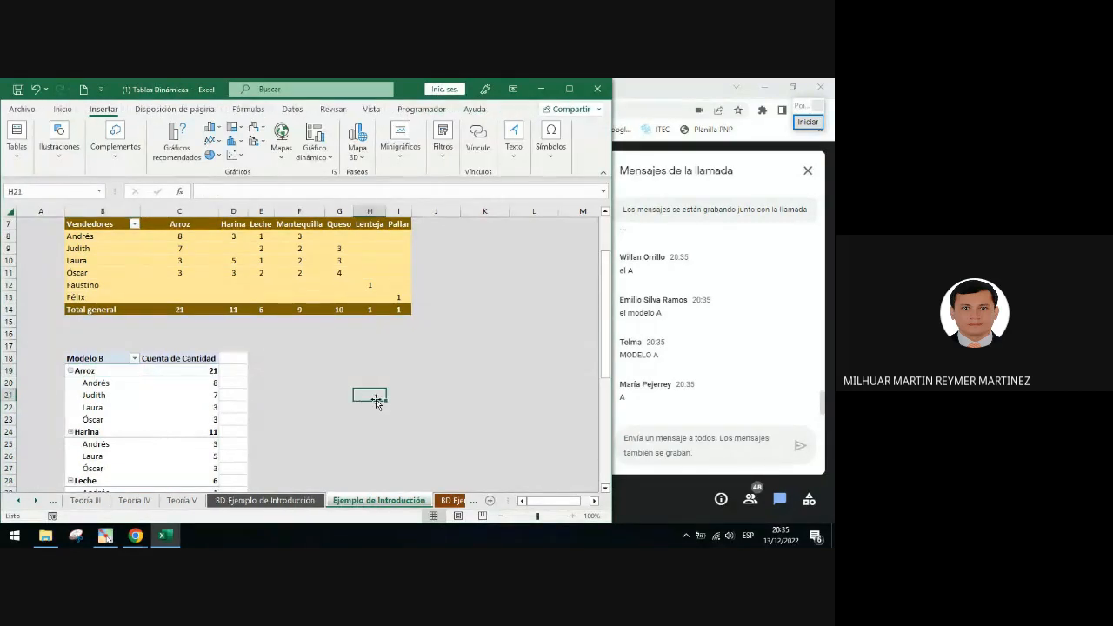
Rename the count values header to Conteo
click(104, 357)
click(167, 358)
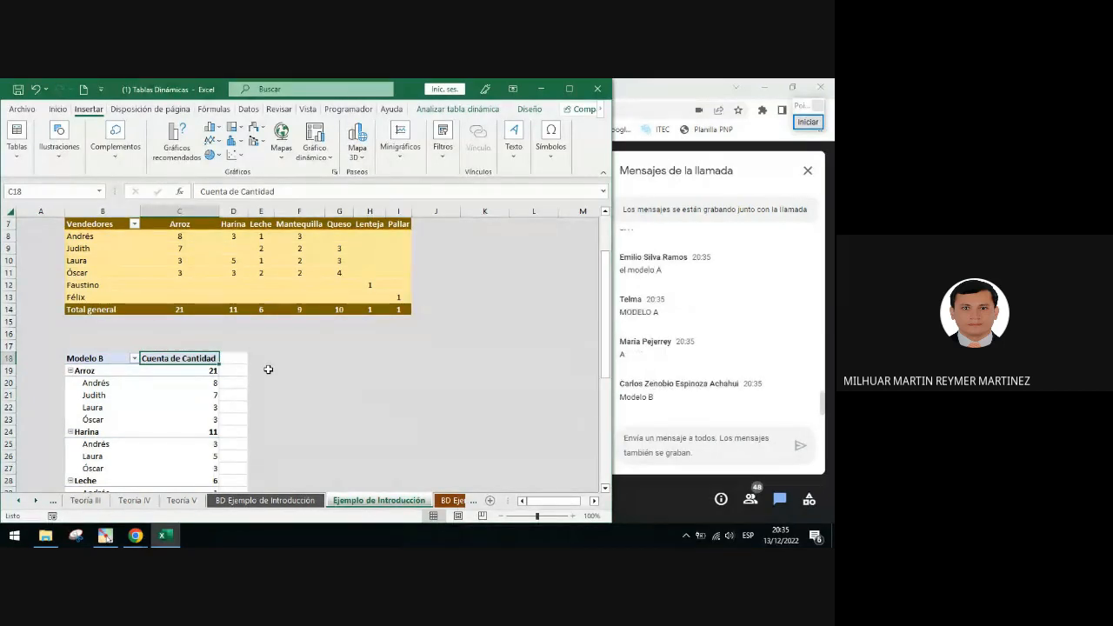
text(Conteo)
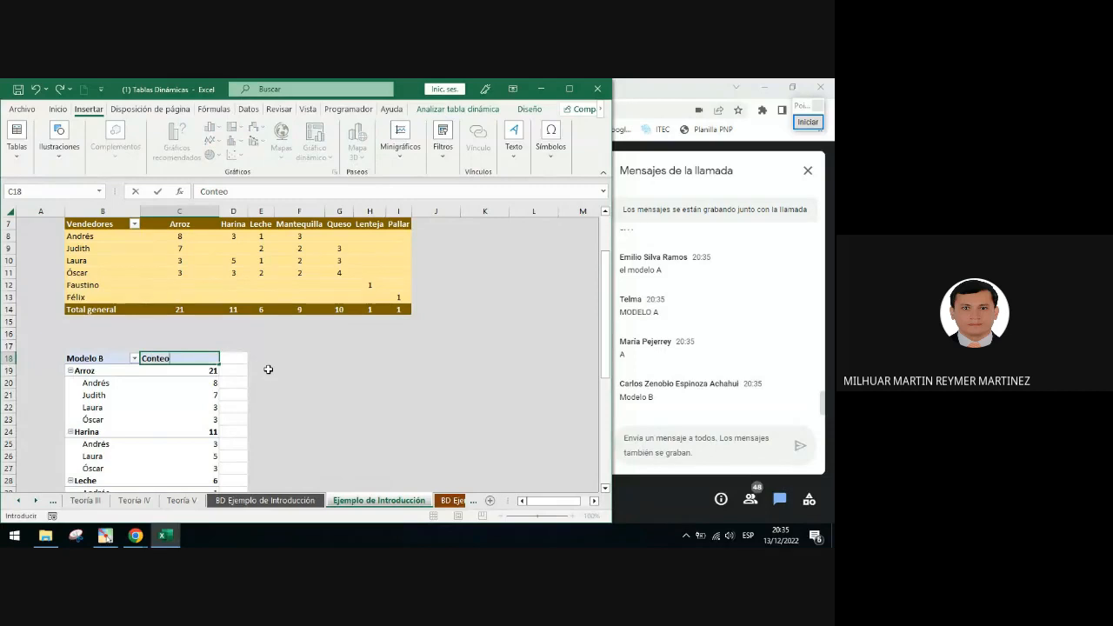
key(Return)
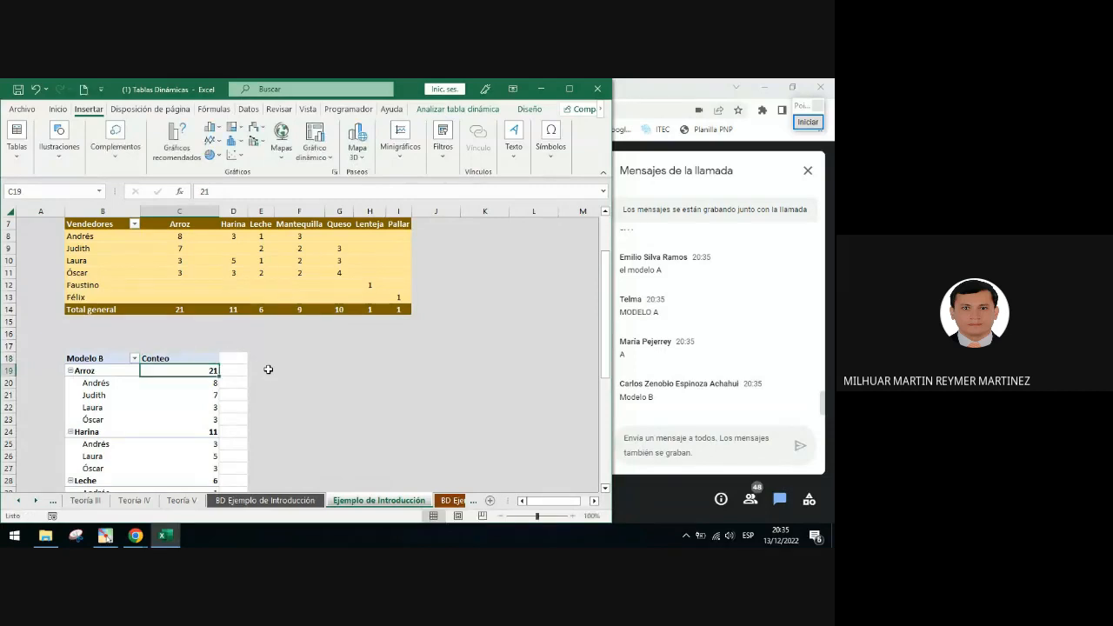
Apply a medium yellow PivotTable style to the Modelo B PivotTable
click(183, 358)
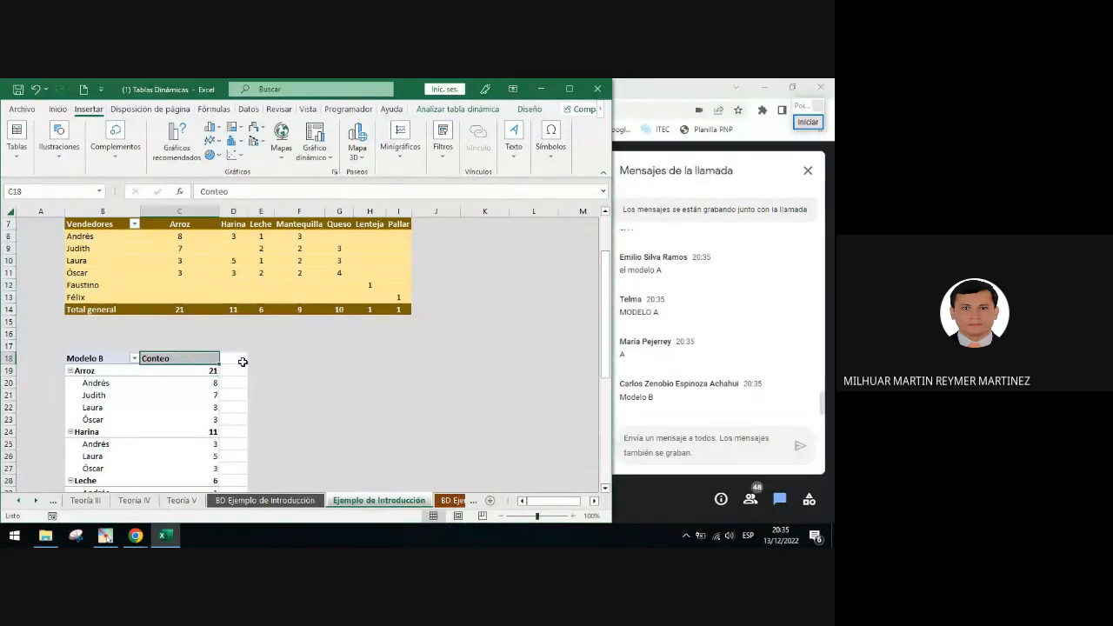
click(199, 383)
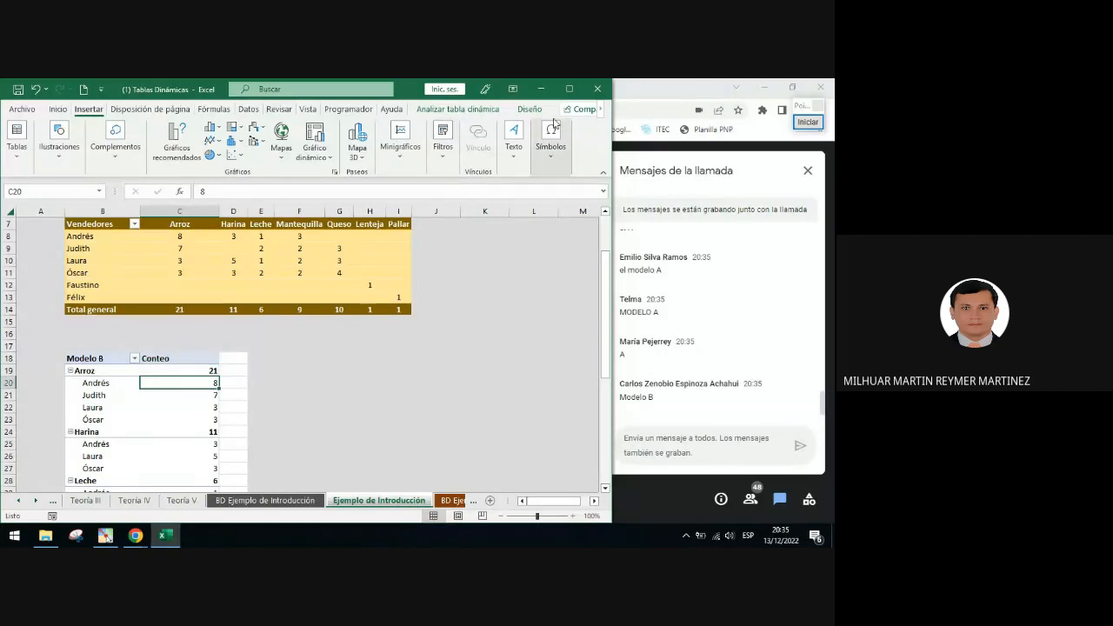
click(522, 114)
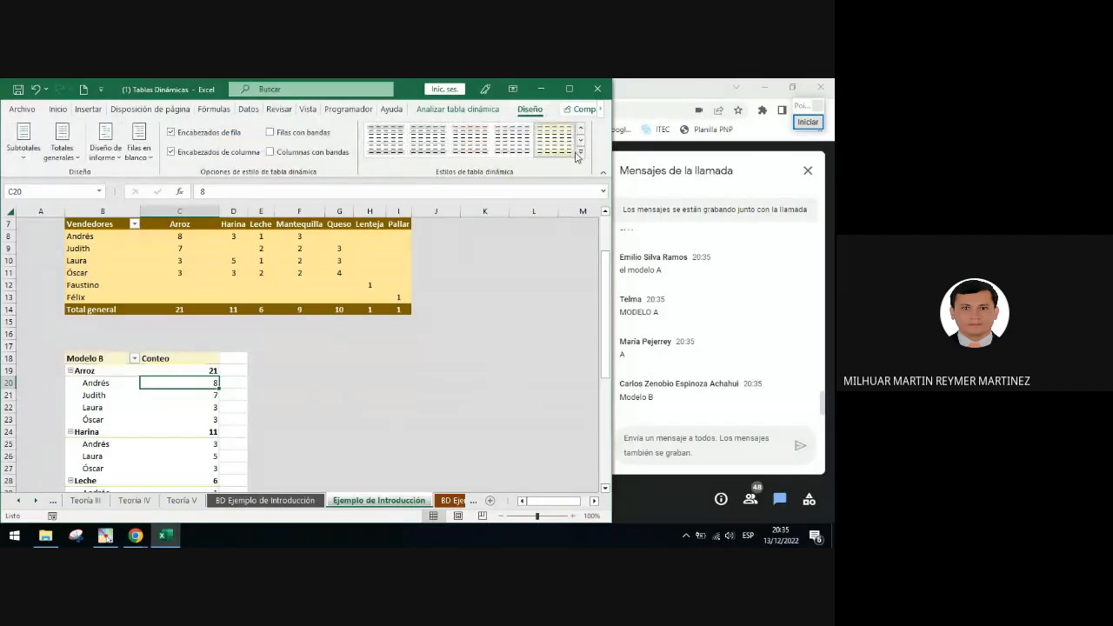
click(581, 153)
scroll(476, 276, down, 3)
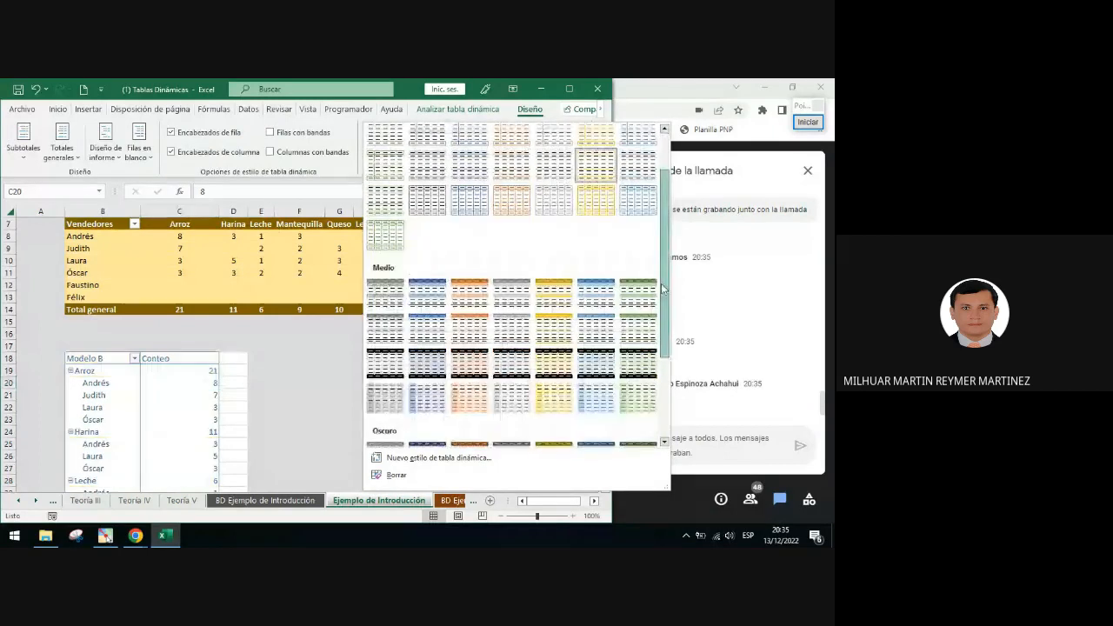
click(553, 320)
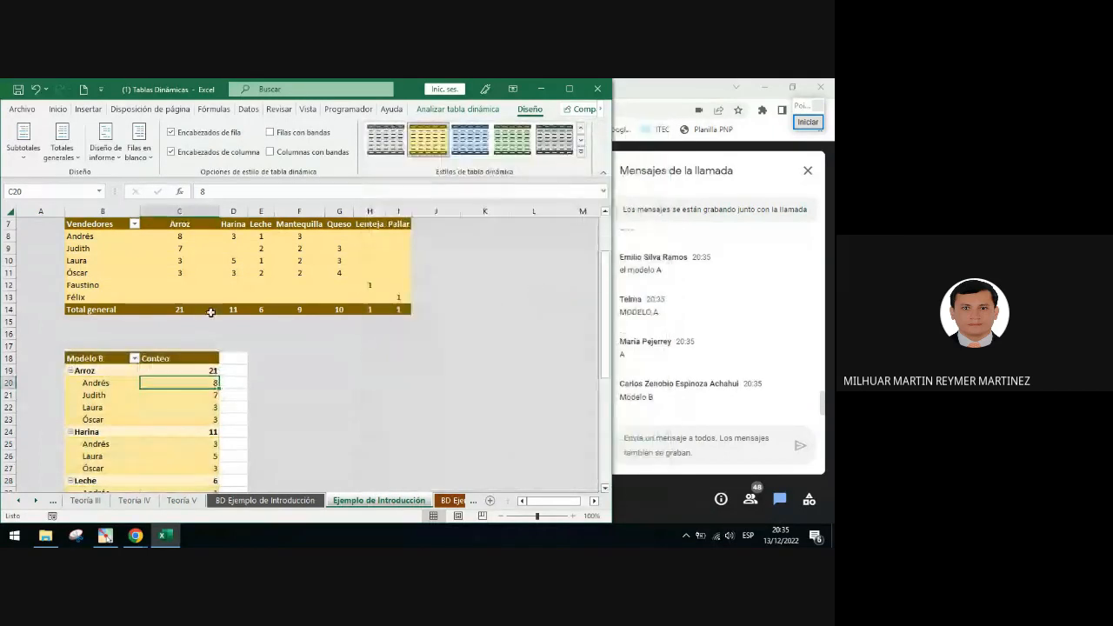
Scroll through both PivotTables to compare their layout and product counts
scroll(216, 305, down, 7)
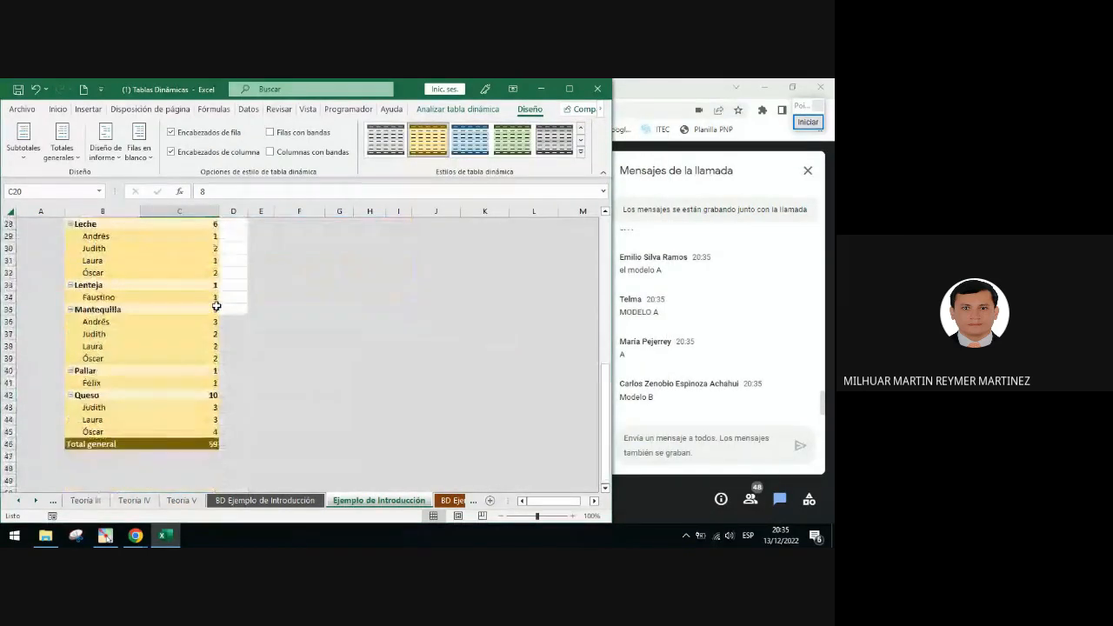
scroll(216, 306, up, 2)
scroll(216, 305, up, 3)
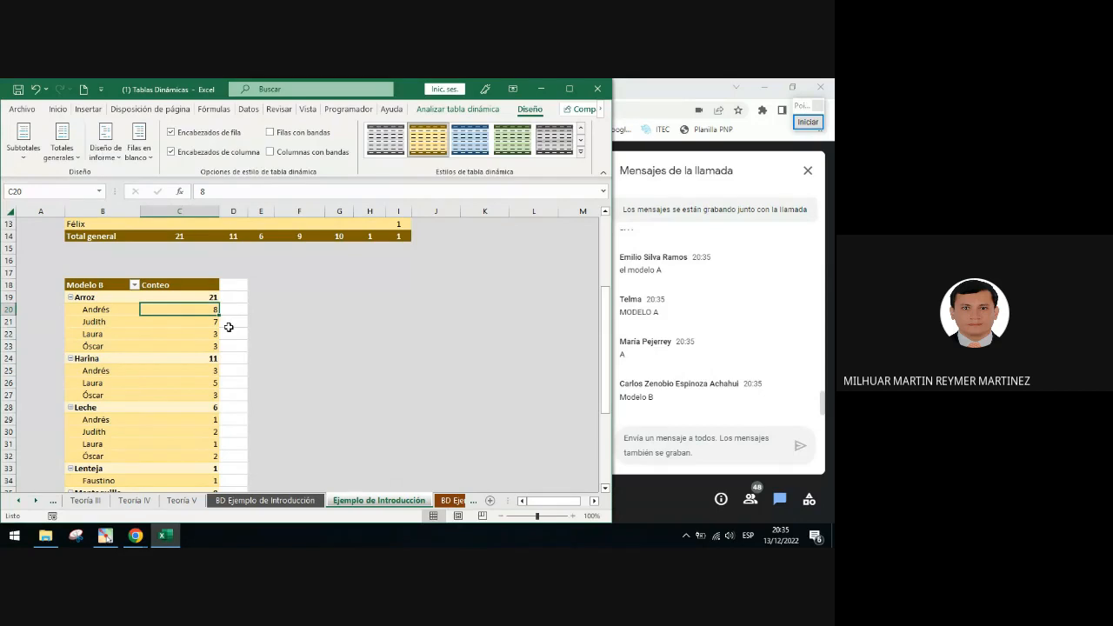
scroll(232, 332, up, 2)
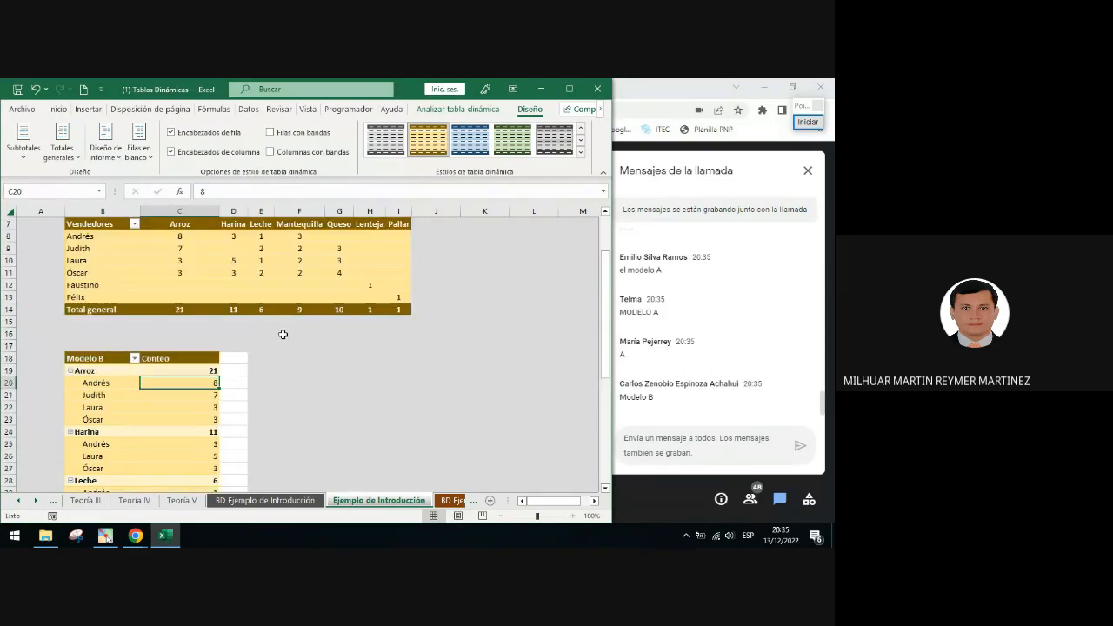
scroll(283, 334, up, 1)
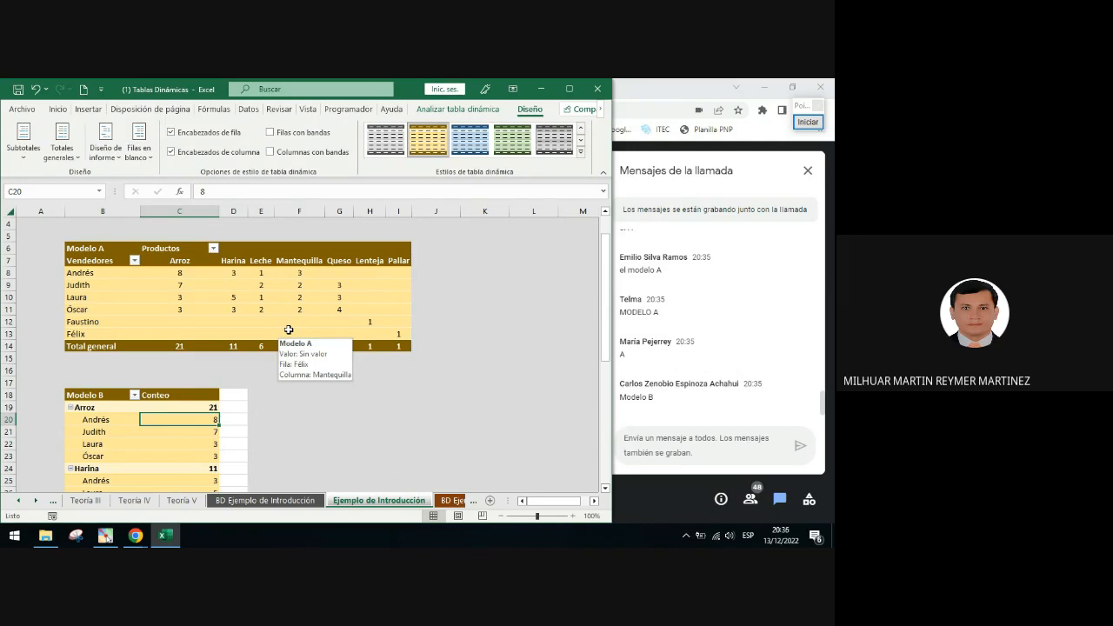
scroll(289, 329, down, 3)
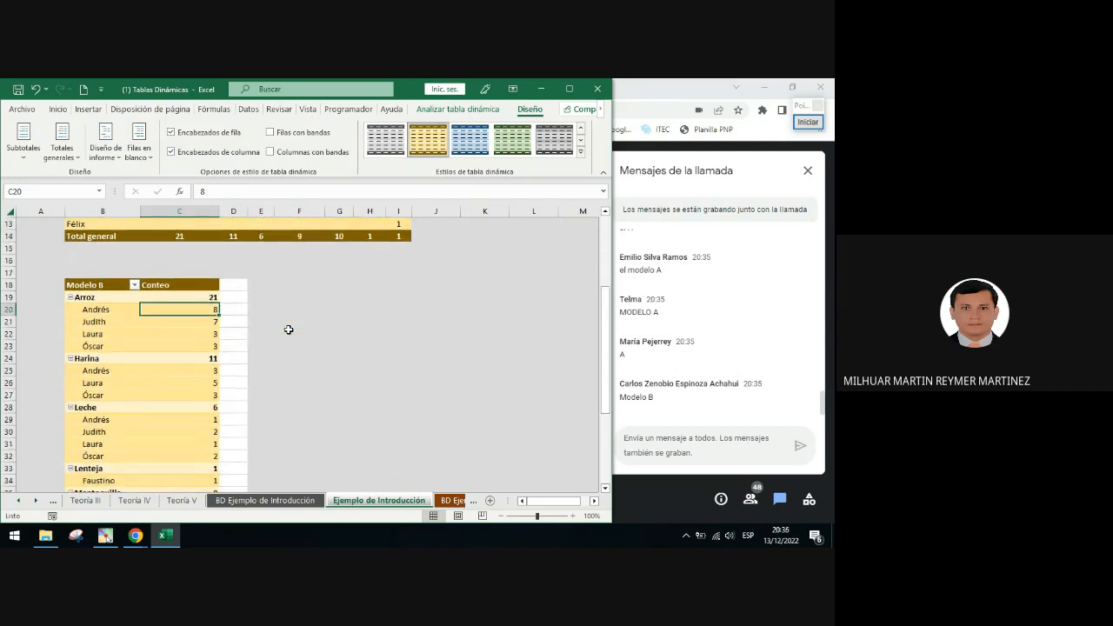
scroll(210, 326, down, 1)
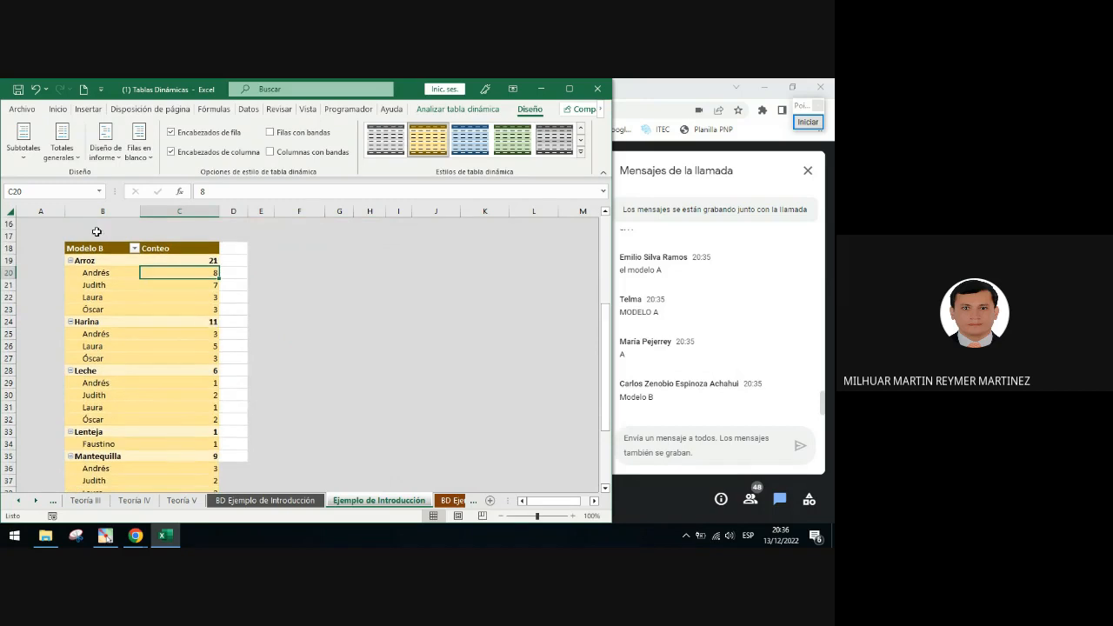
click(181, 311)
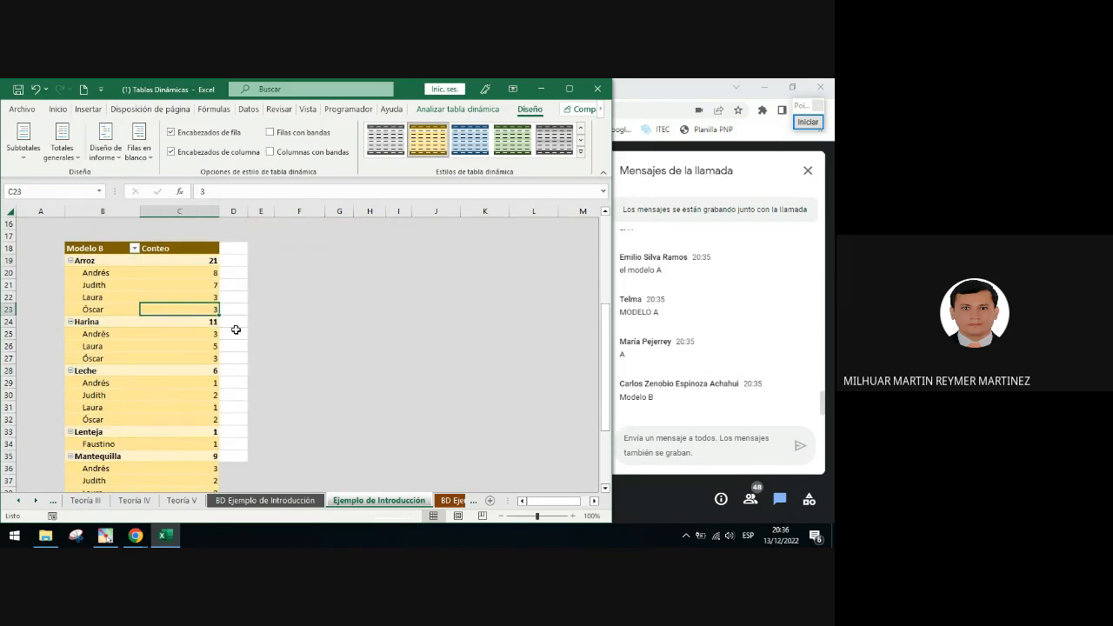
scroll(161, 403, down, 4)
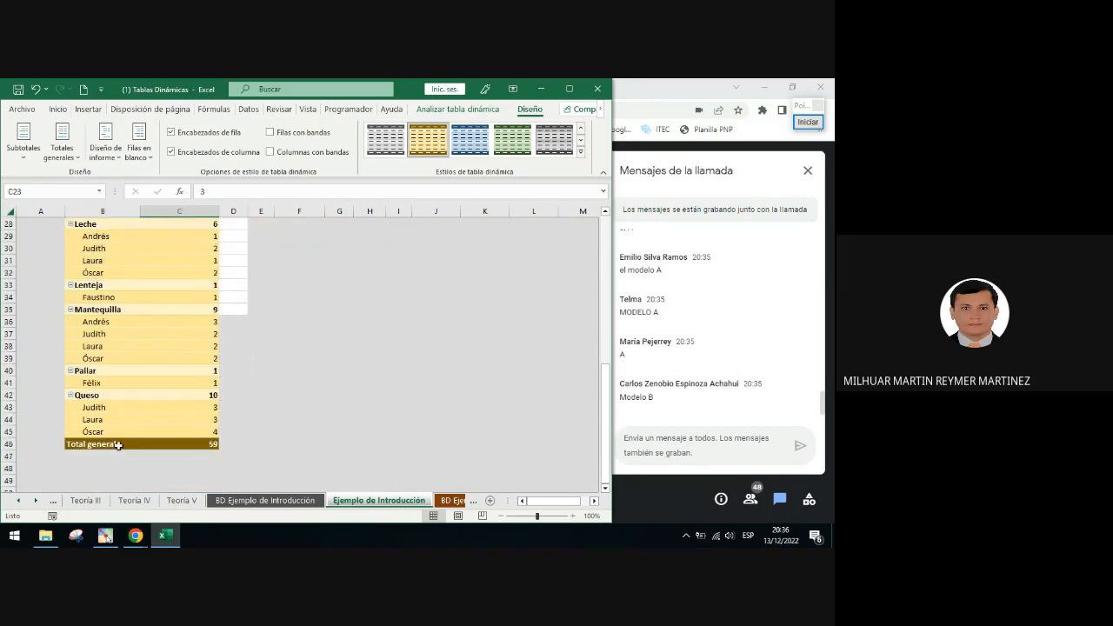
scroll(191, 341, up, 4)
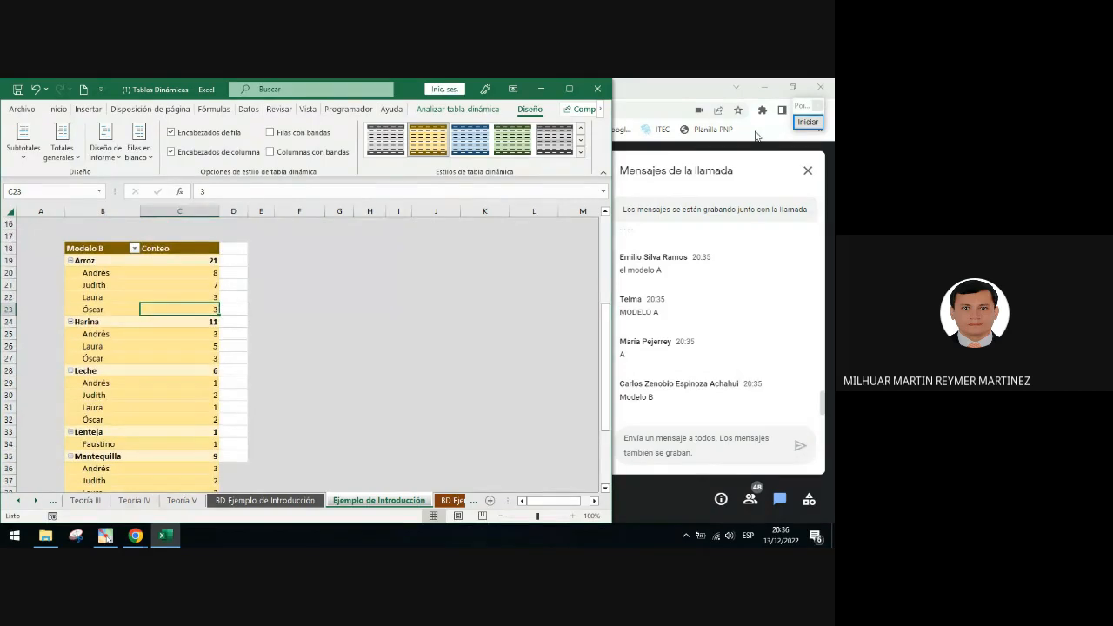
click(808, 122)
click(801, 325)
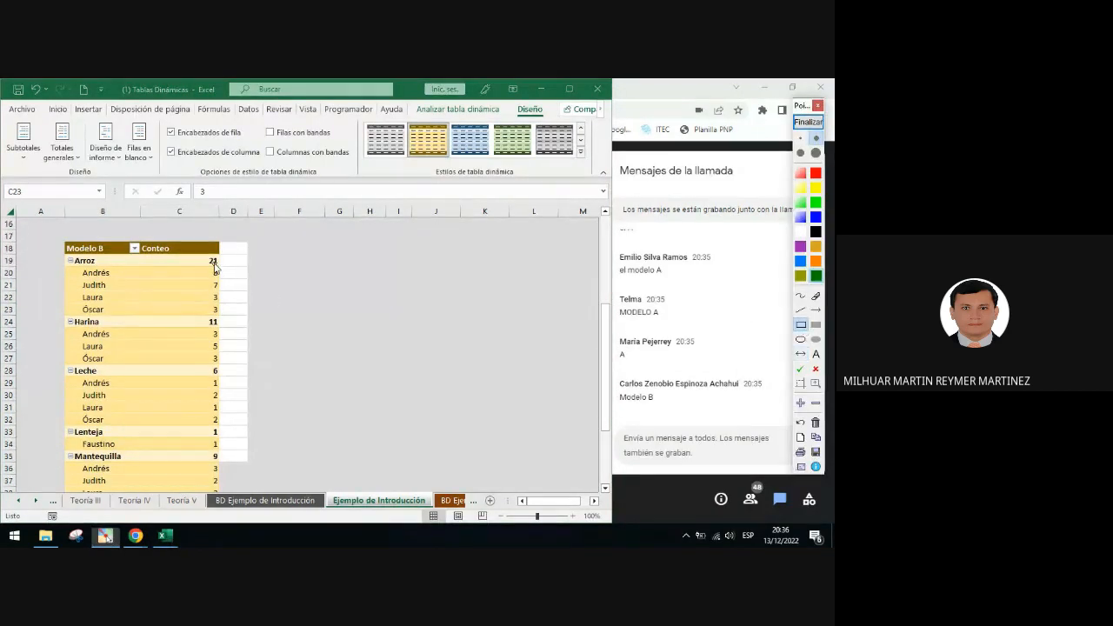
drag(195, 254, 227, 267)
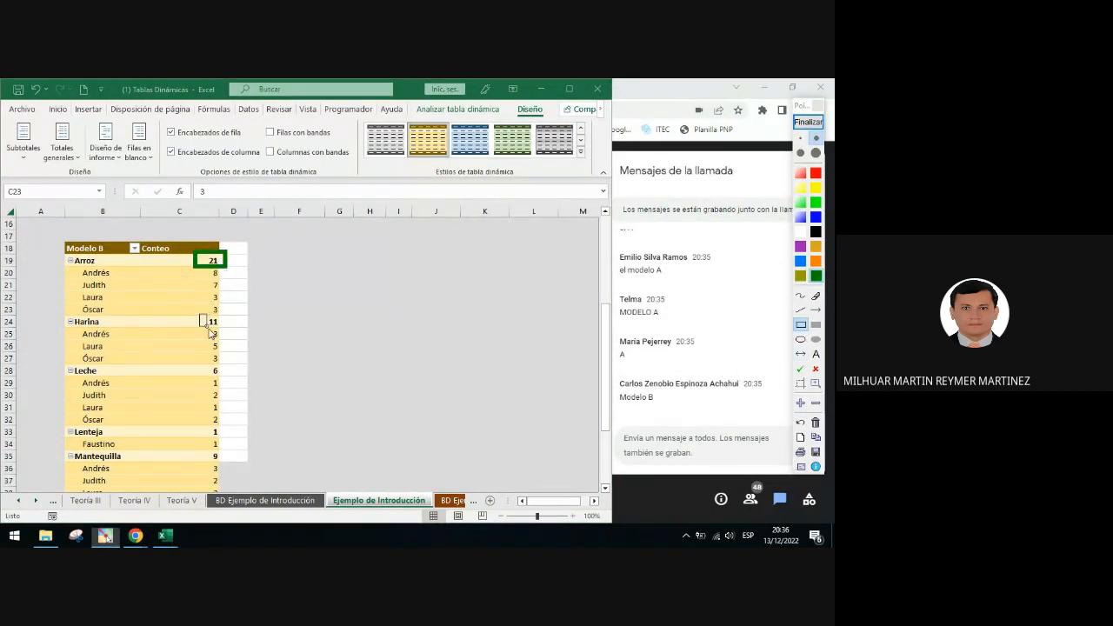
mouse_move(208, 330)
mouse_down()
mouse_move(223, 335)
mouse_move(228, 381)
mouse_up()
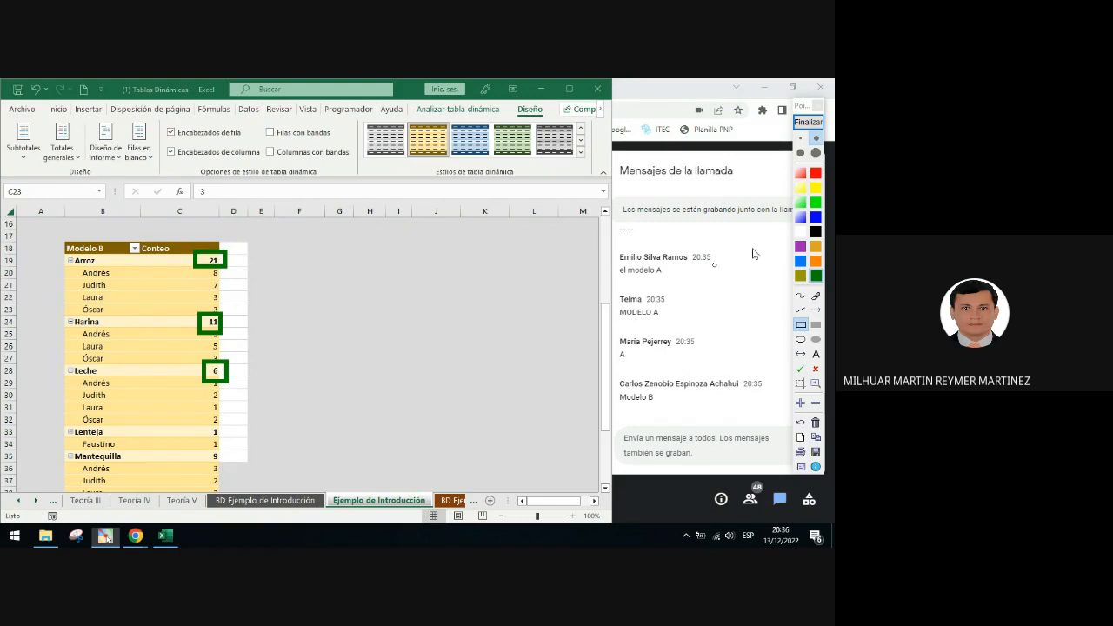
click(809, 124)
click(188, 285)
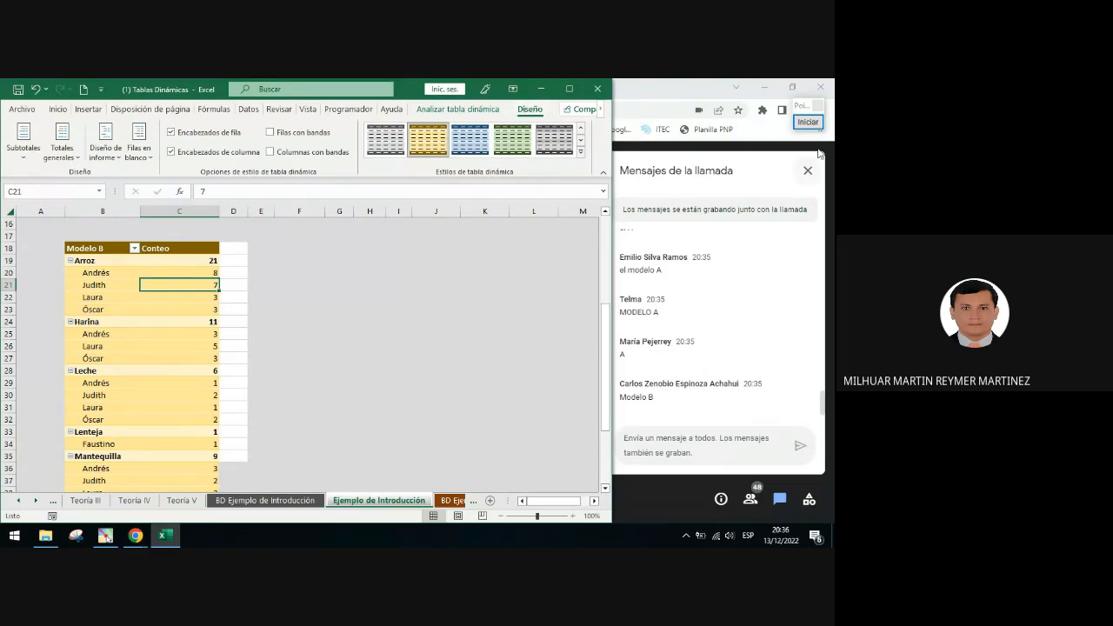
click(808, 122)
click(816, 311)
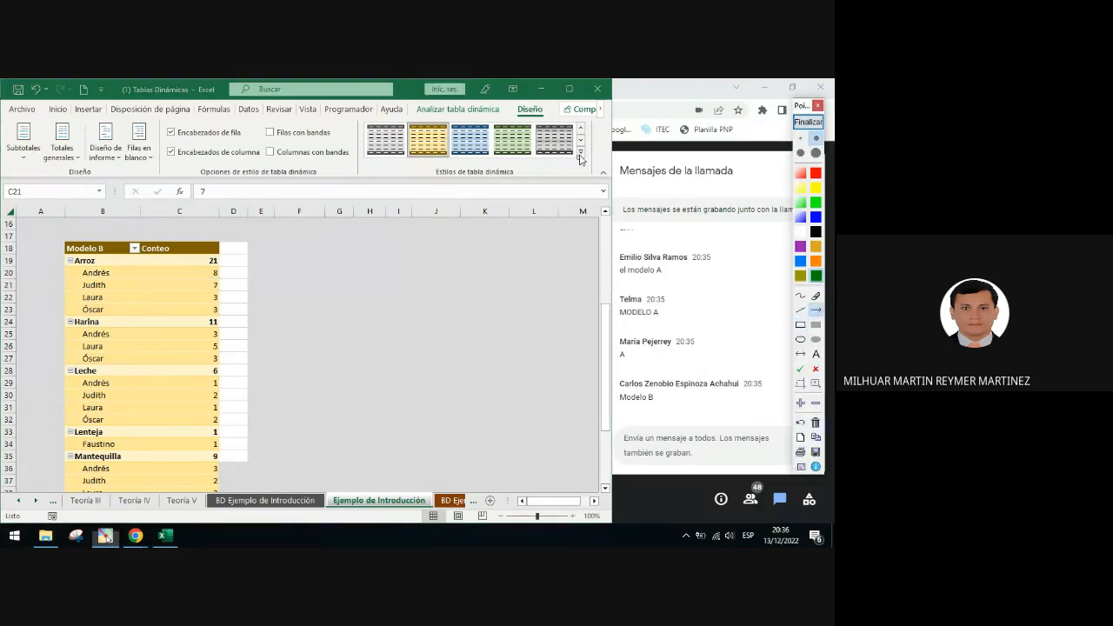
drag(543, 119, 39, 149)
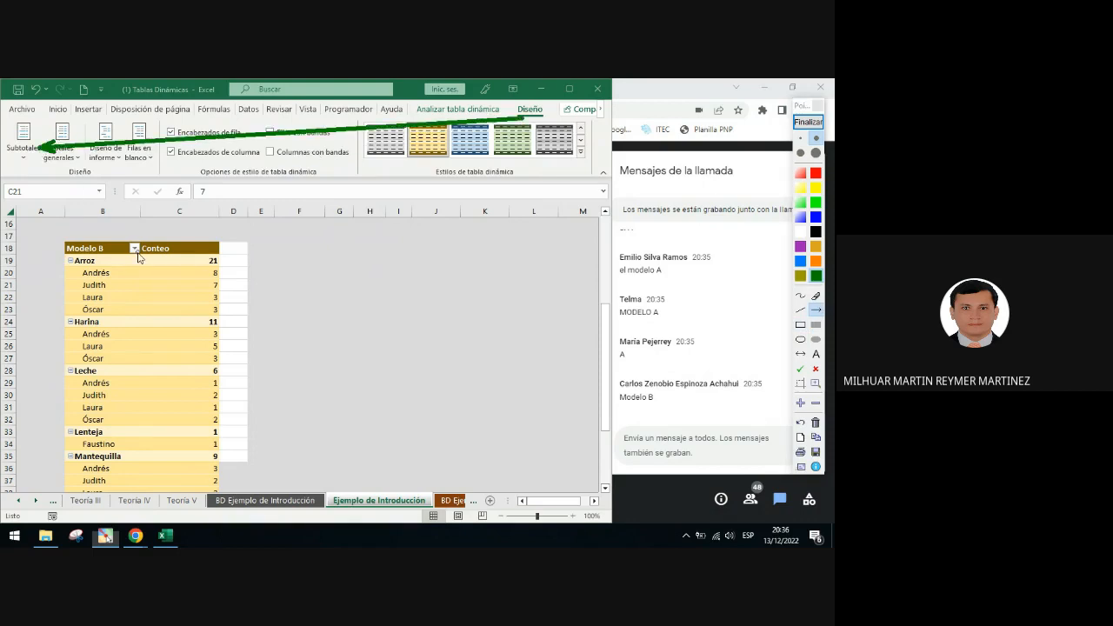
click(796, 125)
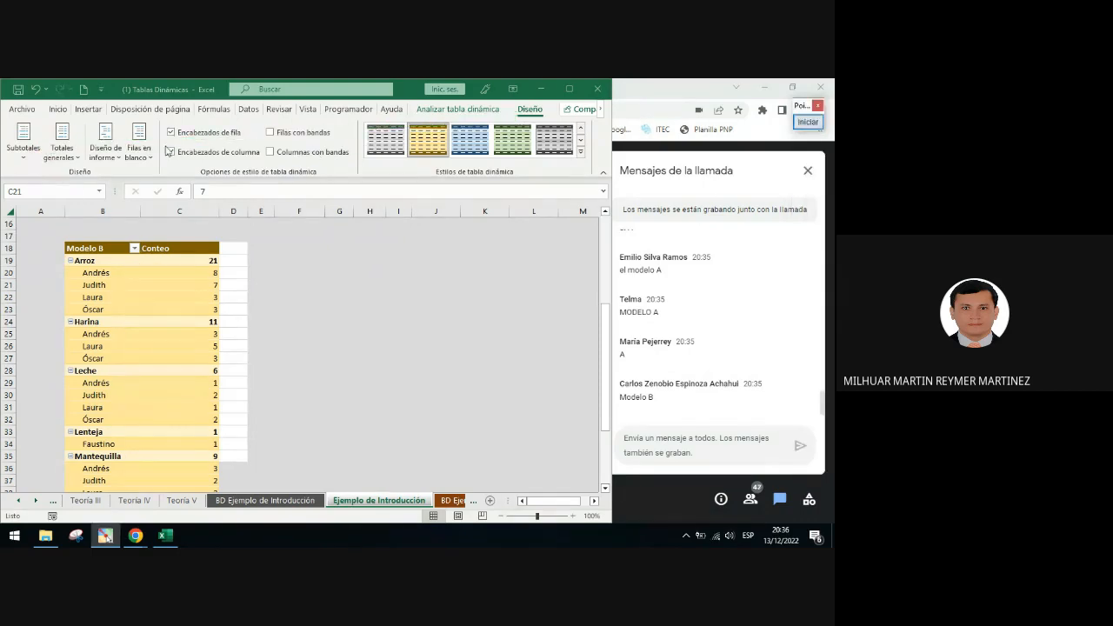
Hide the Modelo B PivotTable's subtotals
click(25, 159)
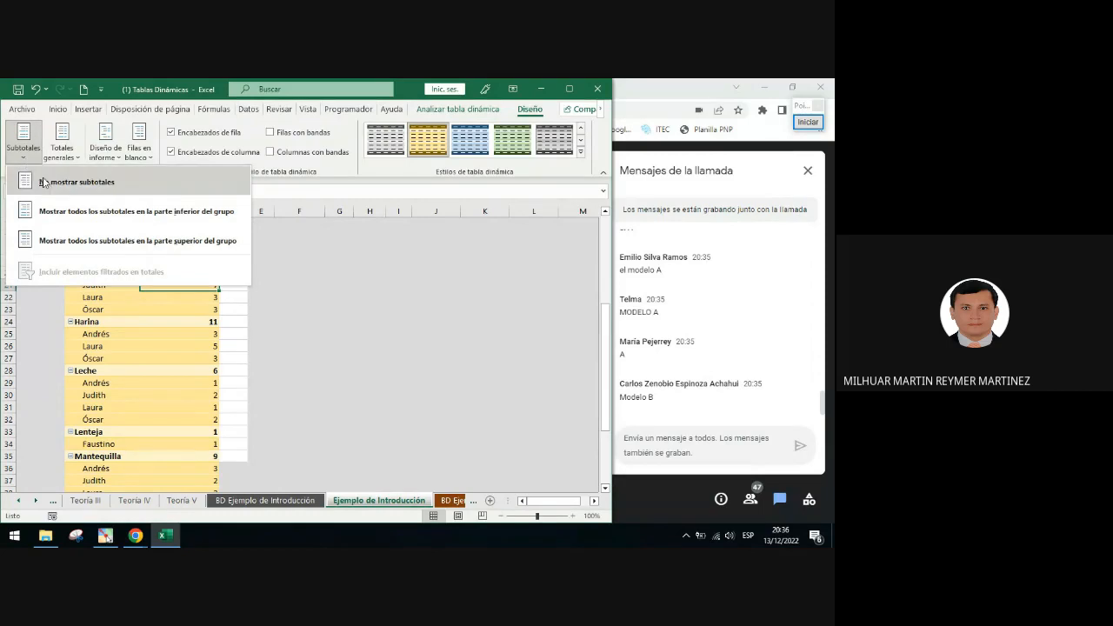
click(61, 182)
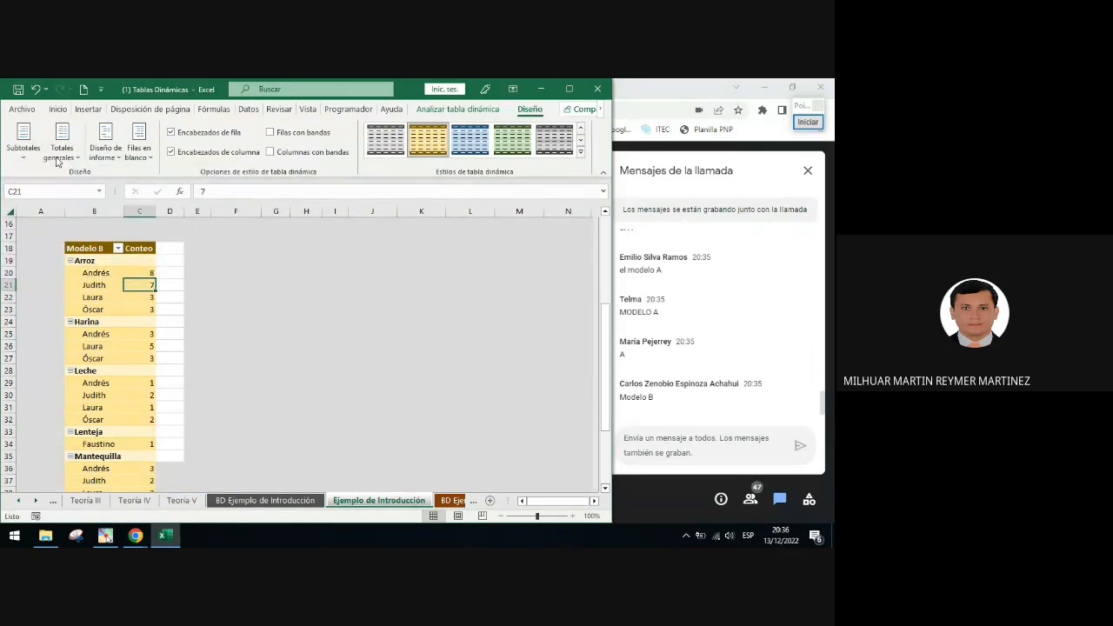
Show all subtotals at the bottom of each product group and select the Total Arroz row
click(27, 156)
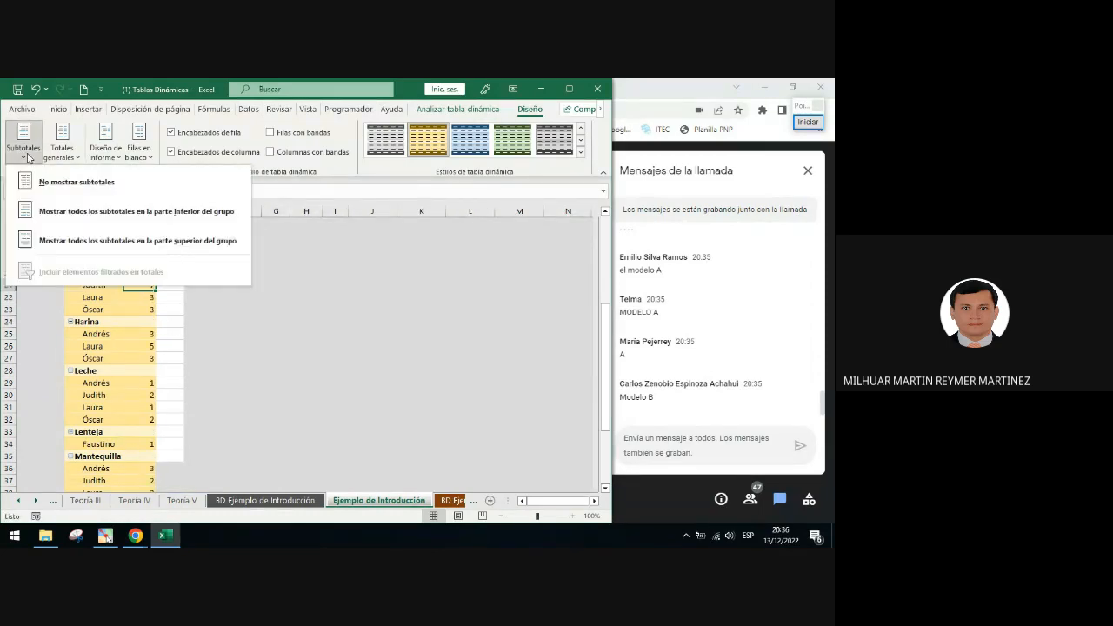
click(162, 211)
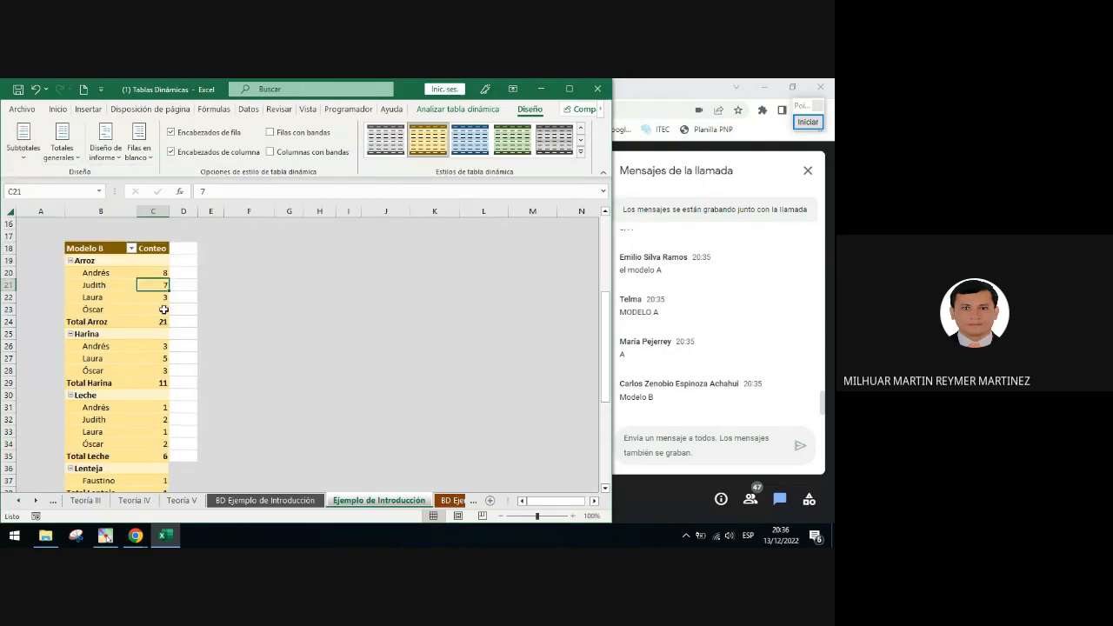
click(106, 324)
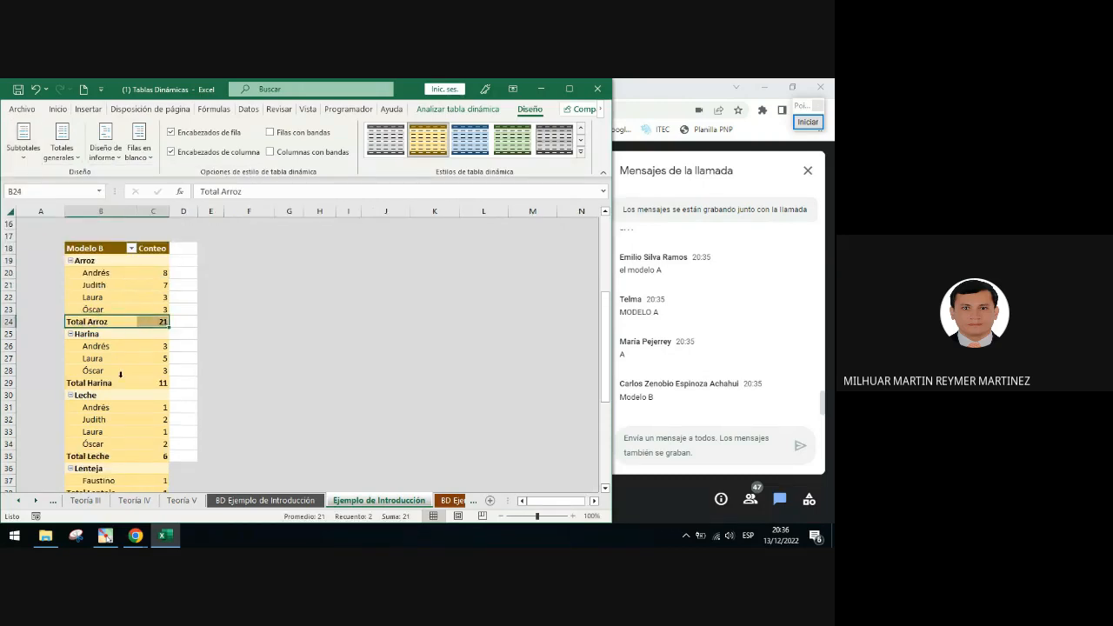
Show all subtotals at the top of each product group again
click(33, 156)
click(161, 247)
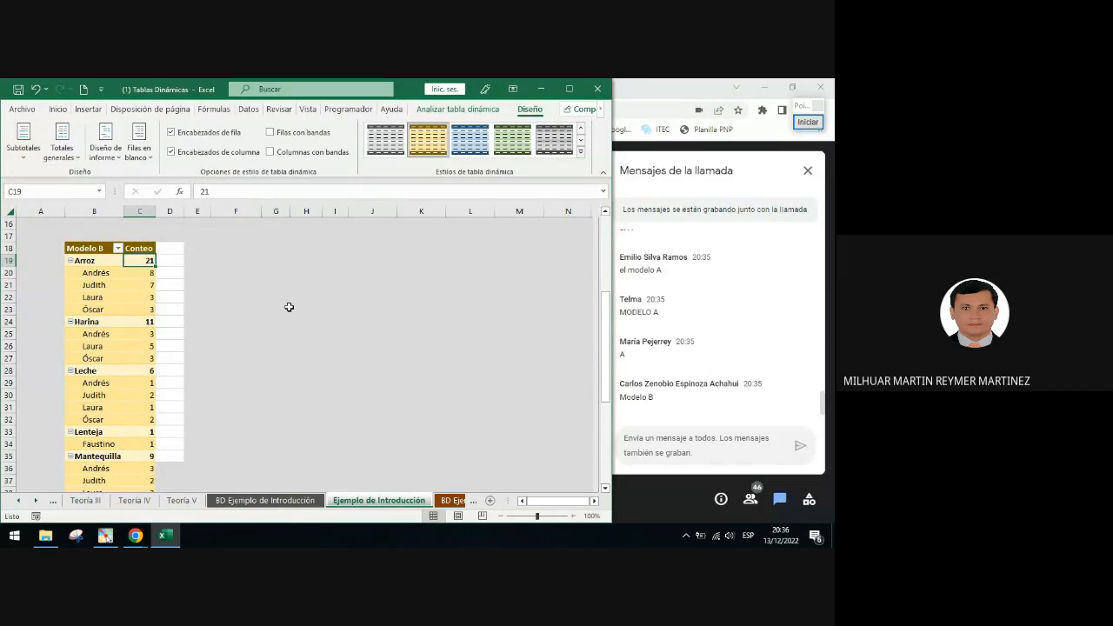
scroll(289, 307, up, 2)
scroll(289, 308, down, 2)
click(23, 162)
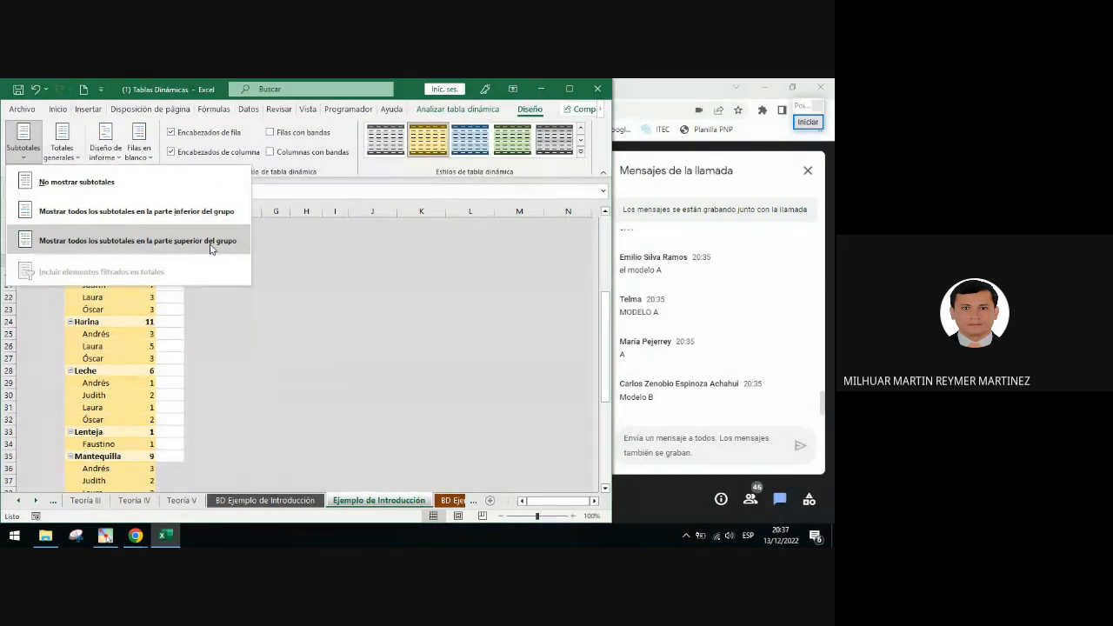
click(227, 333)
Try to copy an empty cell's format with Format Painter onto the column beside the PivotTable
click(335, 285)
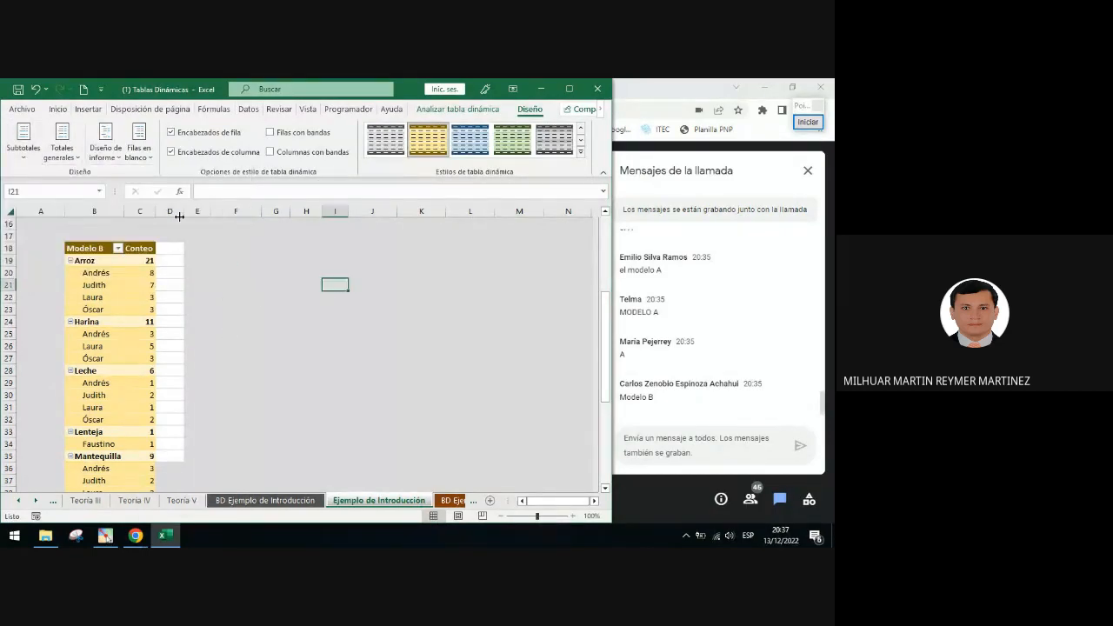
click(37, 156)
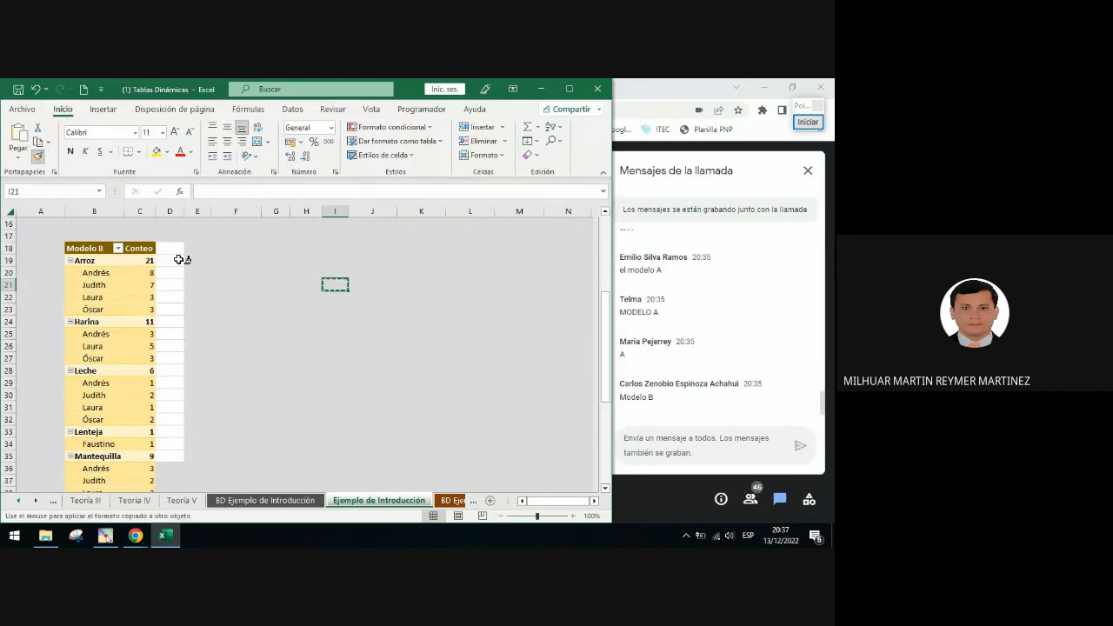
drag(177, 250, 182, 461)
click(284, 383)
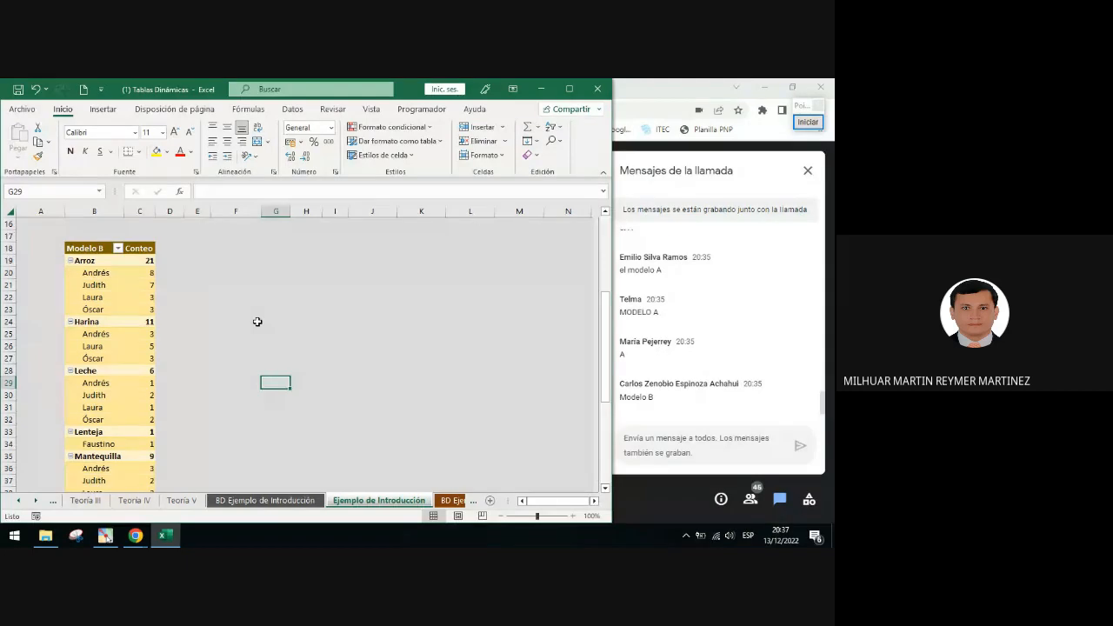
Collapse the Harina, Leche, Lenteja and Mantequilla product groups in the Modelo B PivotTable
scroll(257, 322, down, 2)
scroll(257, 322, up, 2)
click(70, 322)
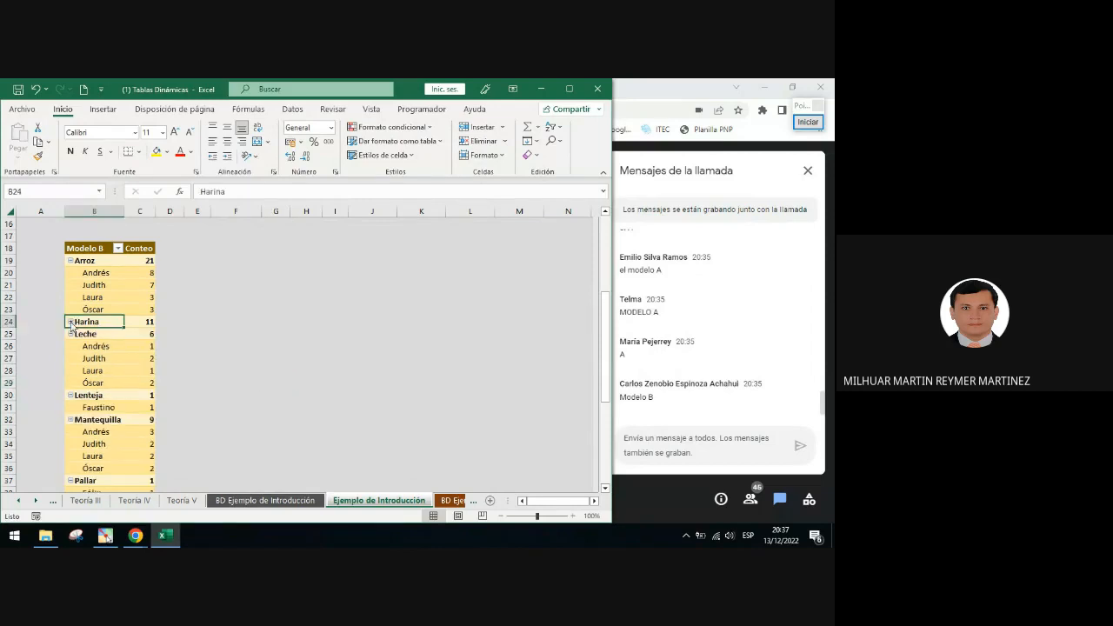
click(71, 336)
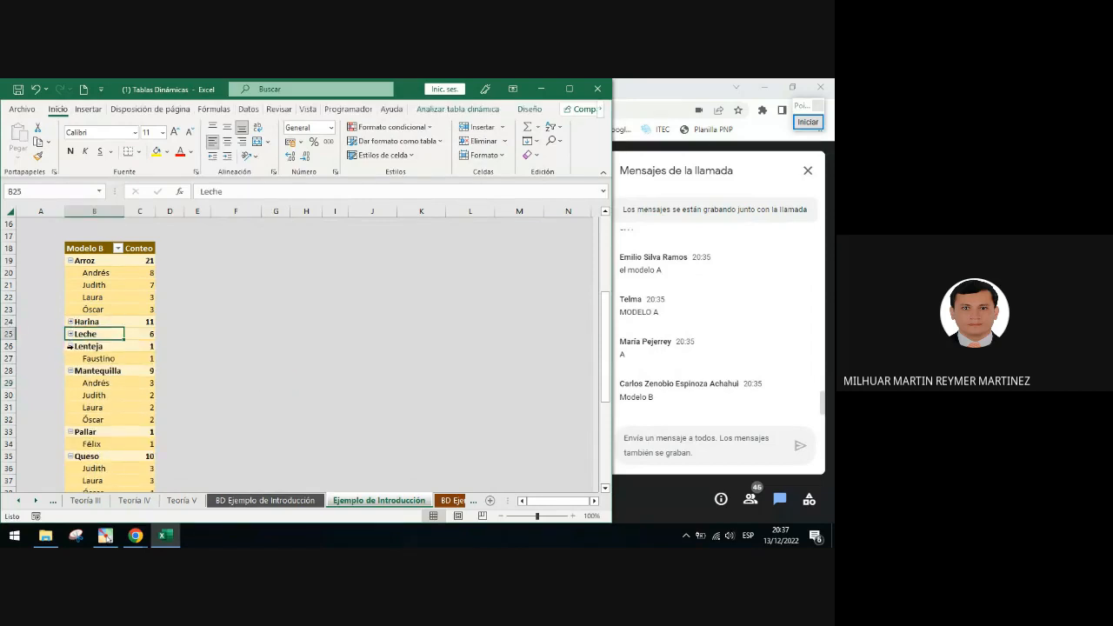
click(70, 346)
click(70, 359)
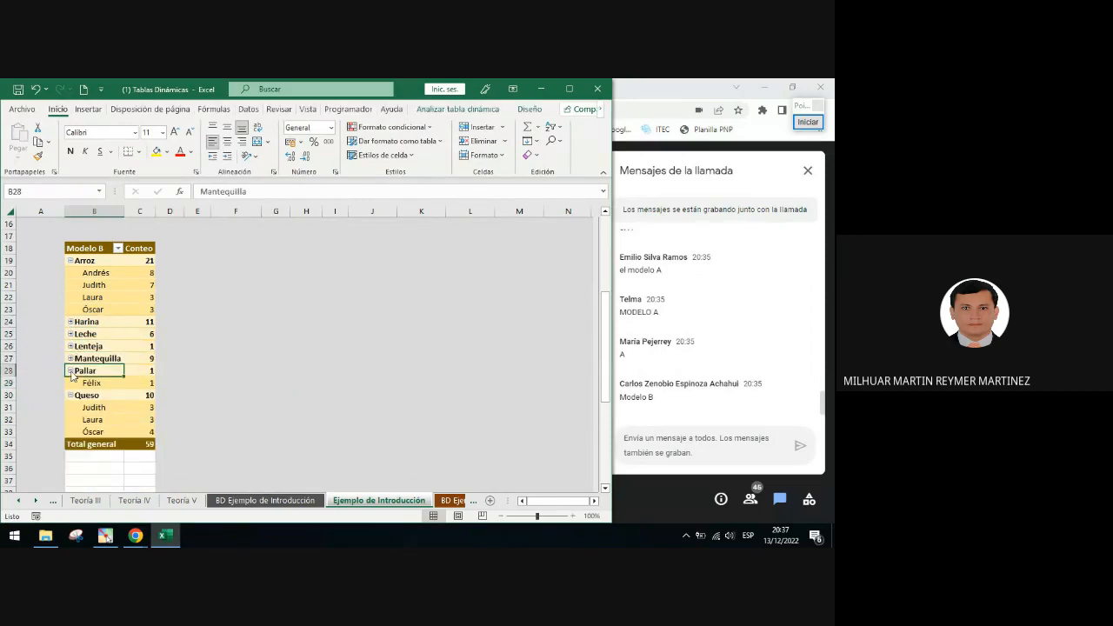
Collapse the Pallar product group in the Modelo B PivotTable
click(71, 372)
click(71, 383)
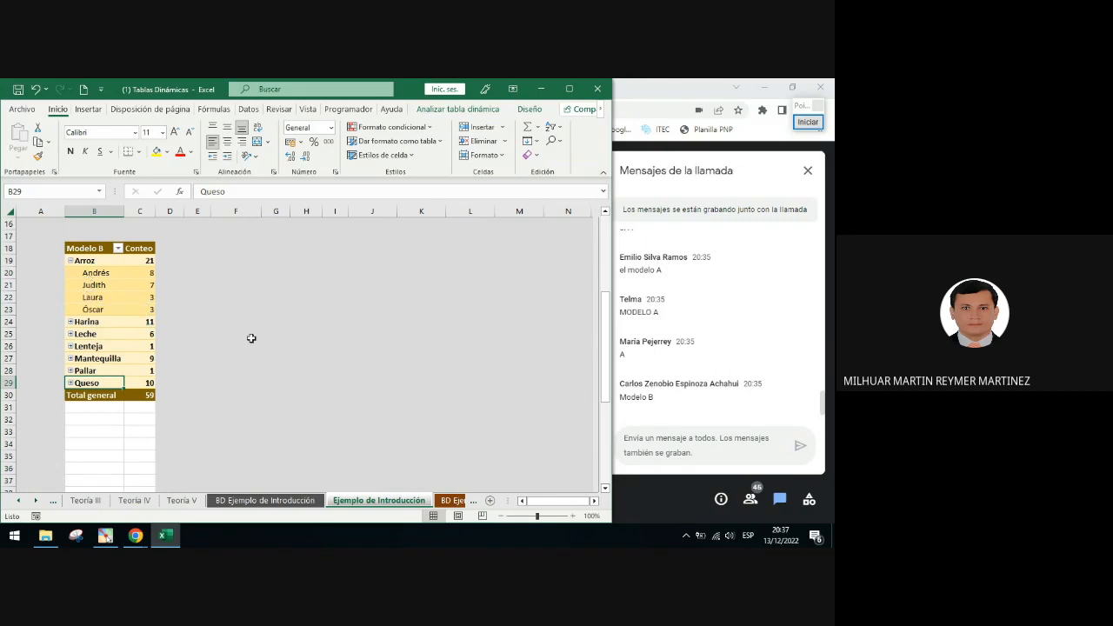
scroll(258, 341, up, 3)
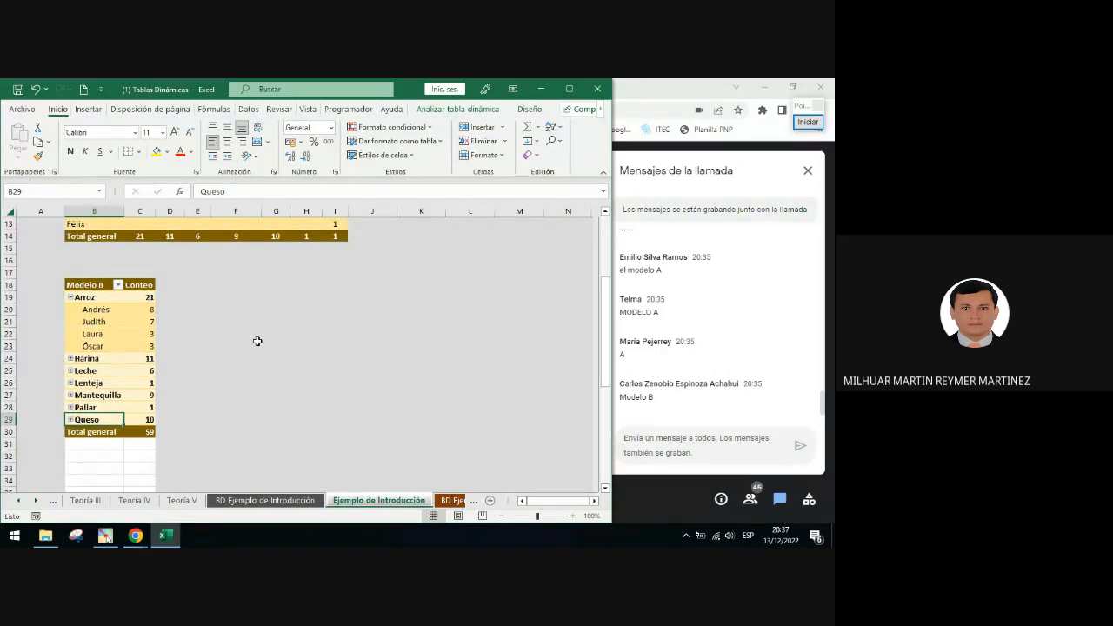
scroll(258, 341, up, 1)
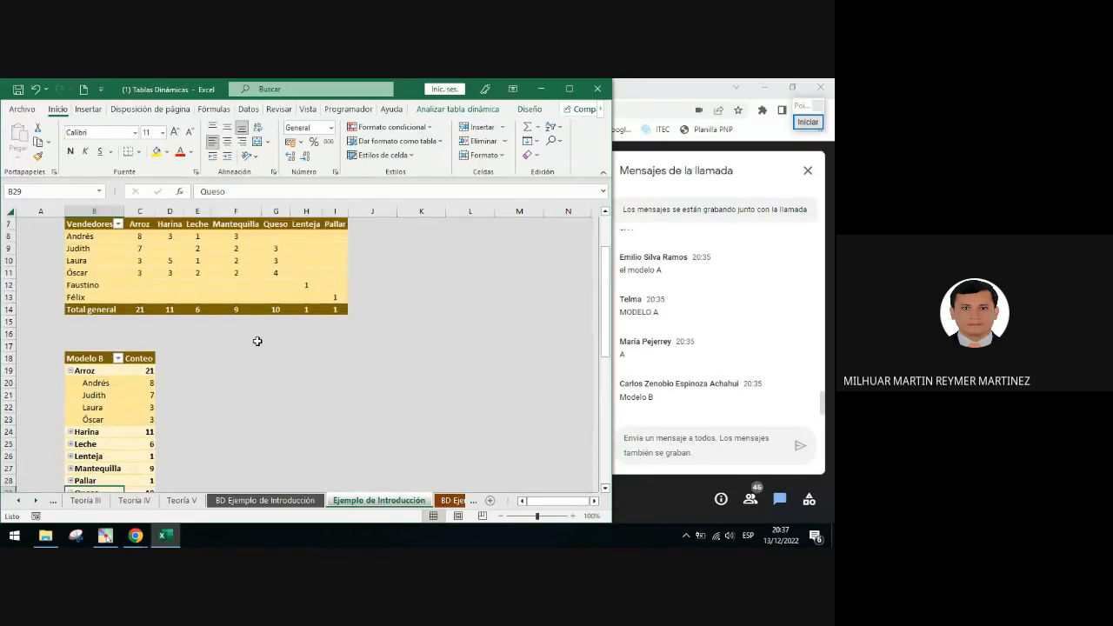
Review the counts in the Modelo A PivotTable of products sold per employee
scroll(258, 341, down, 9)
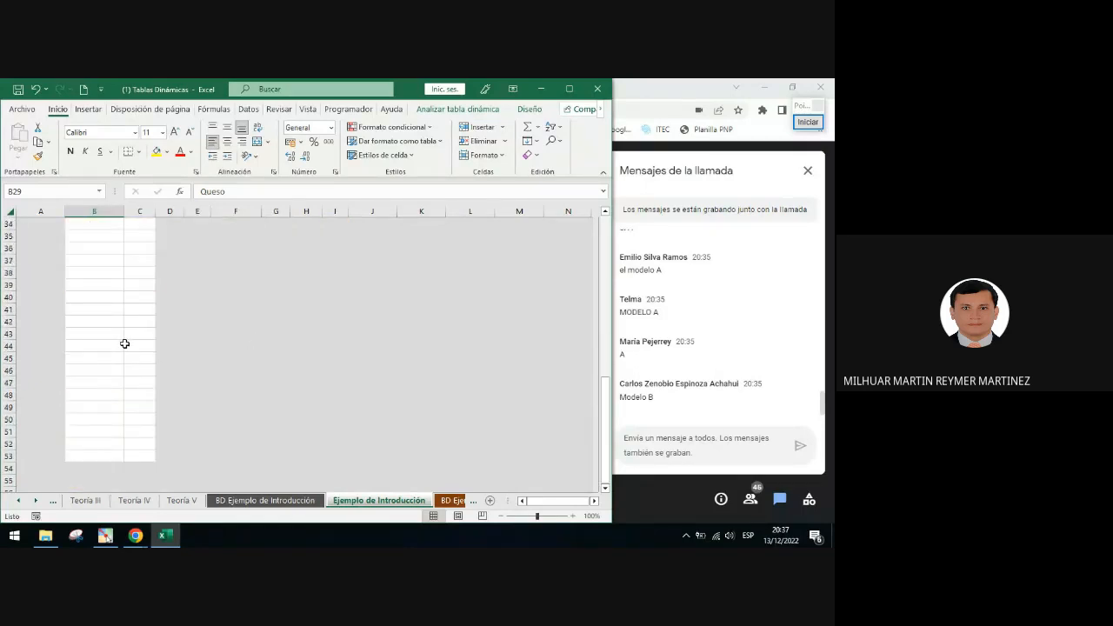
scroll(124, 344, up, 4)
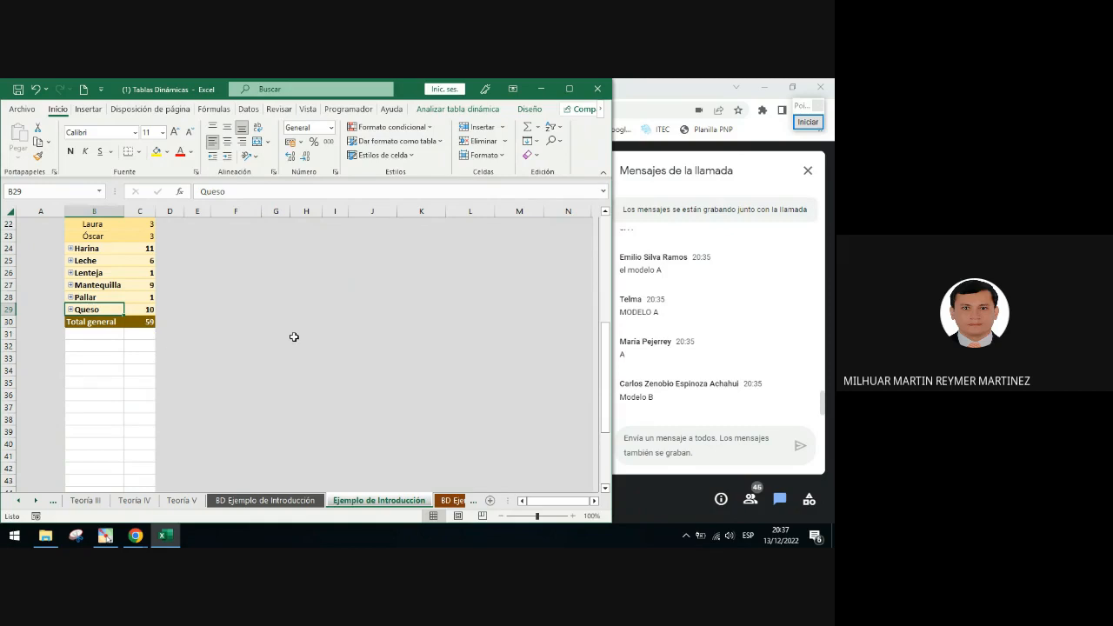
scroll(316, 340, up, 4)
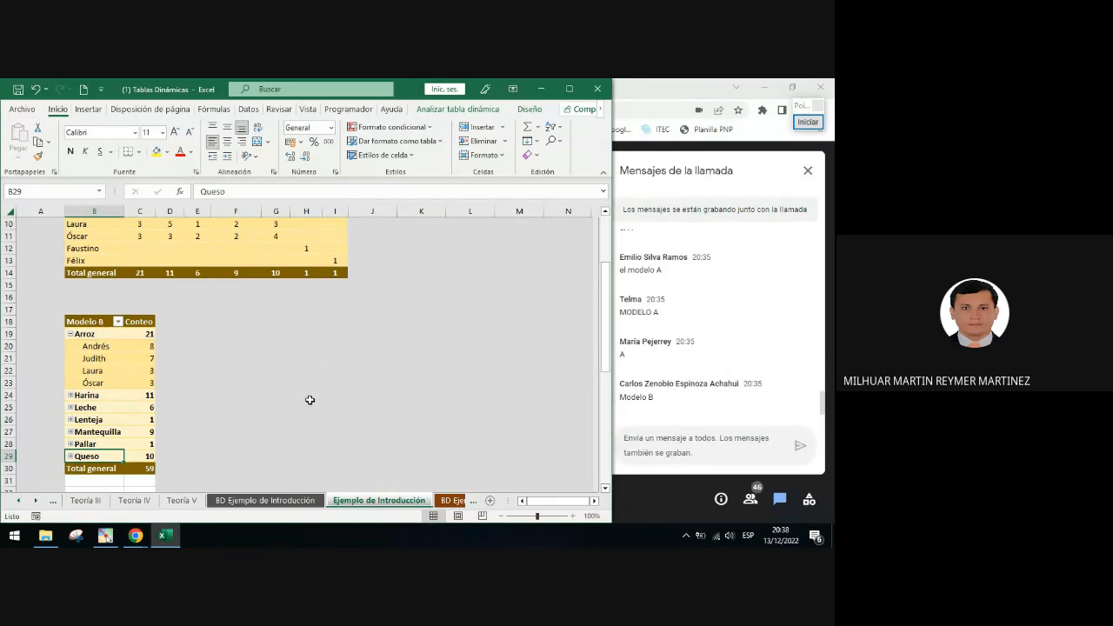
scroll(322, 386, up, 1)
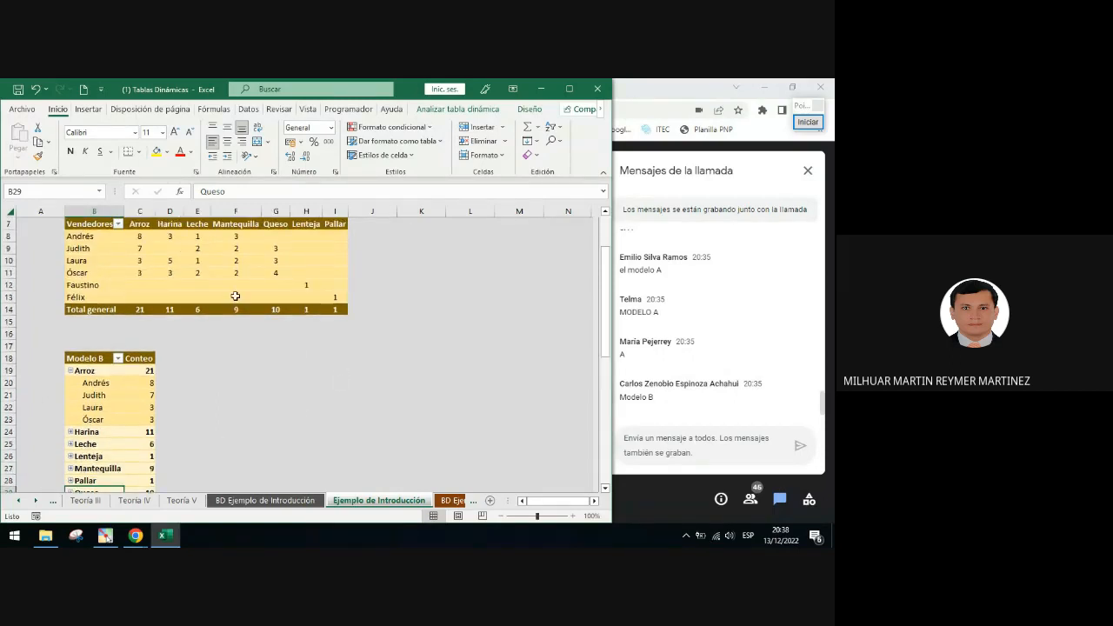
click(178, 271)
scroll(207, 264, up, 2)
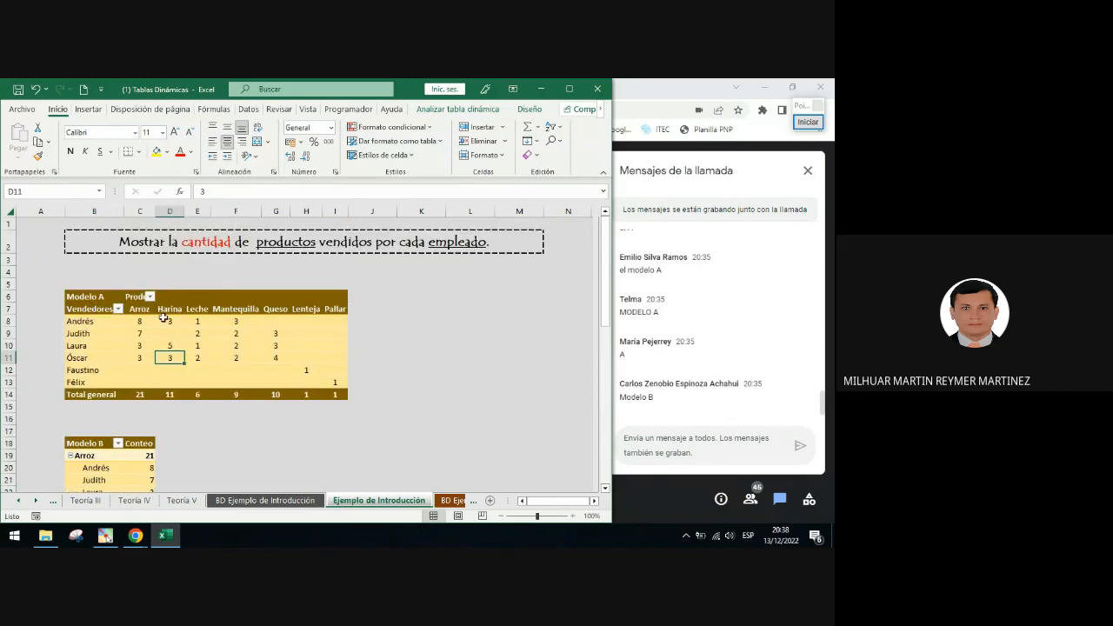
click(190, 333)
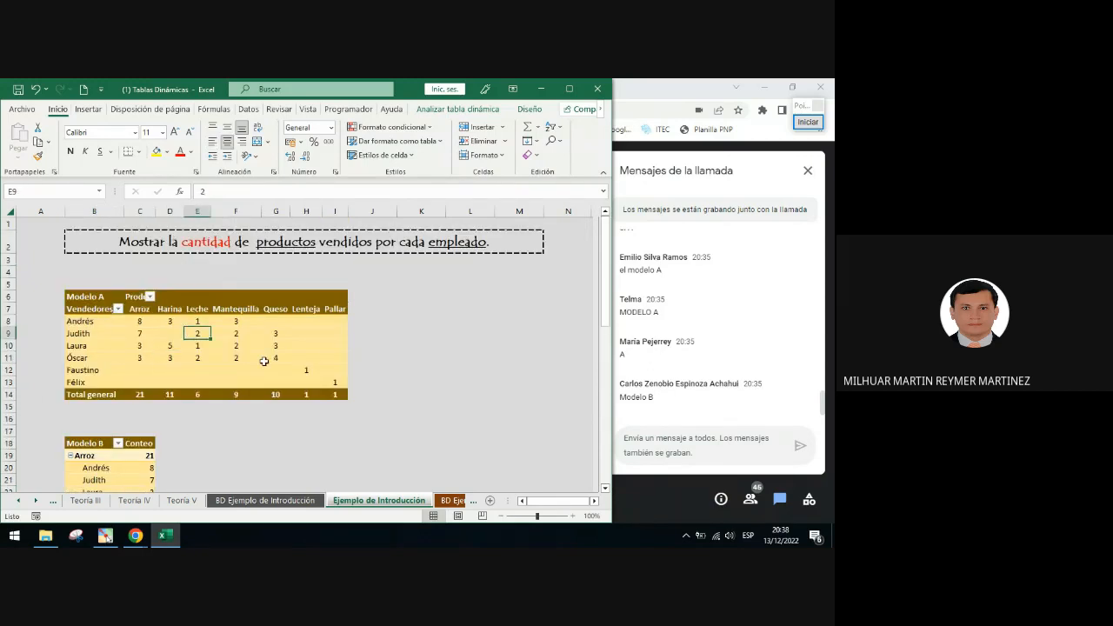
scroll(263, 361, down, 2)
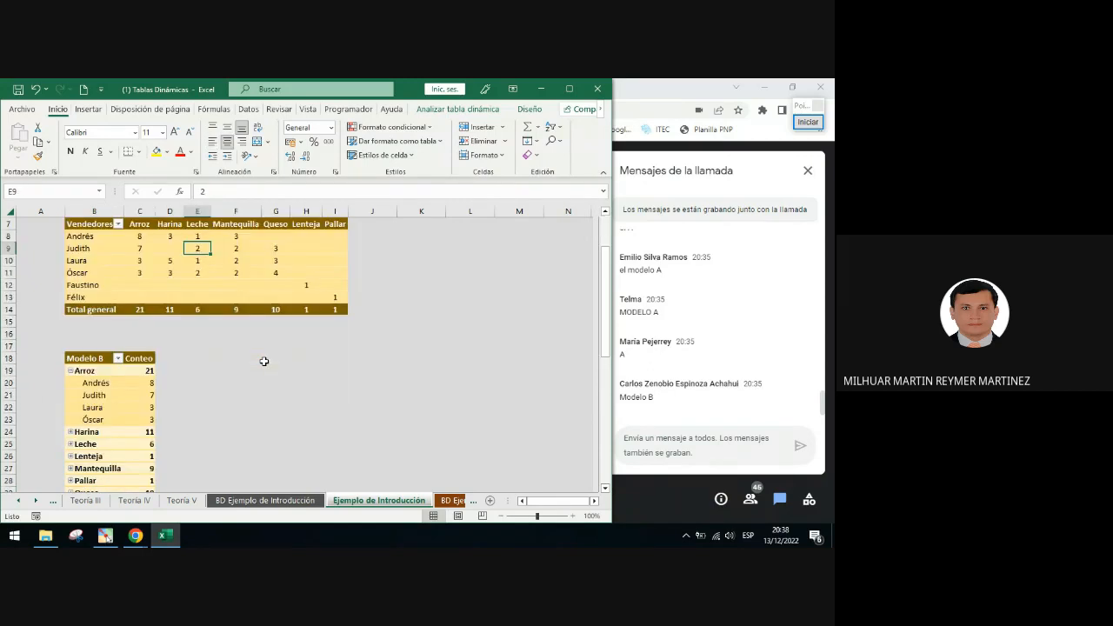
click(810, 124)
click(818, 310)
mouse_move(246, 237)
mouse_down()
mouse_move(388, 154)
mouse_move(425, 114)
mouse_up()
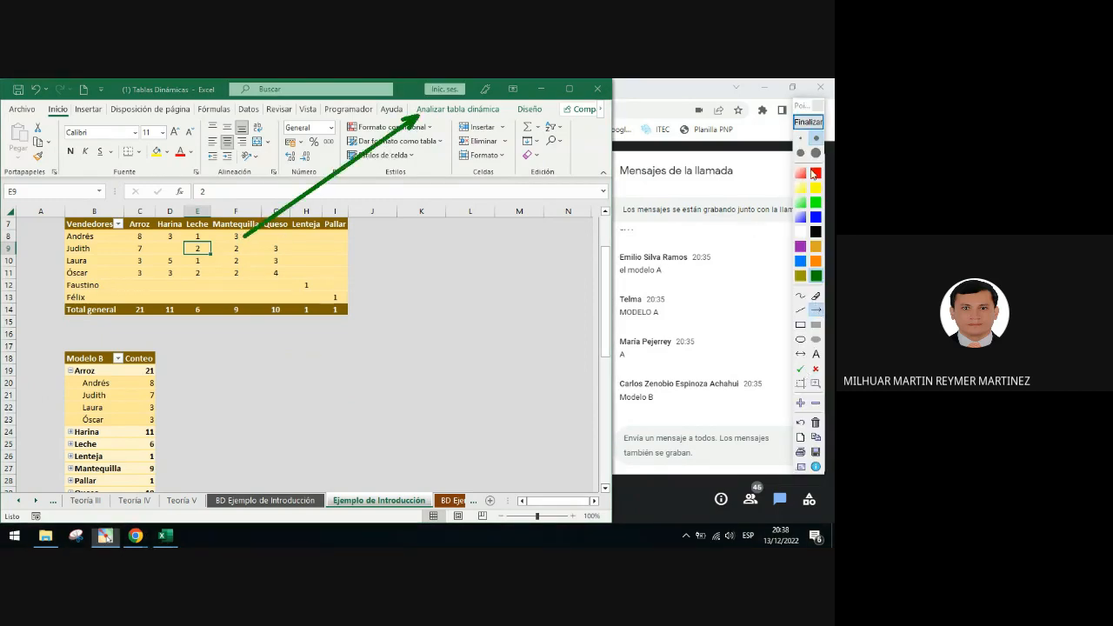
click(808, 121)
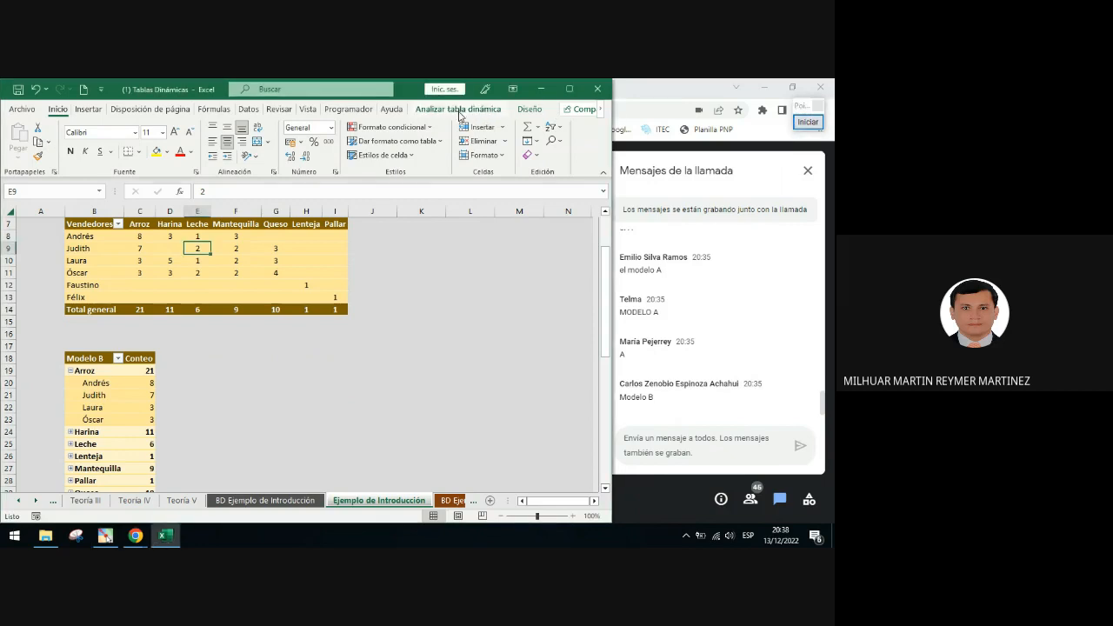
click(461, 112)
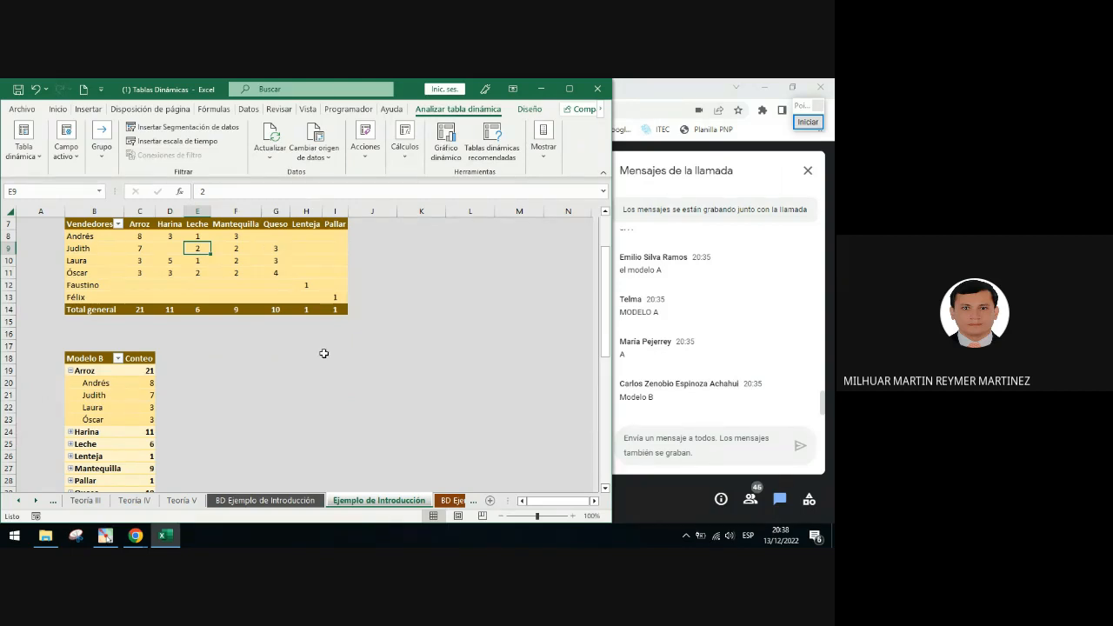
click(447, 144)
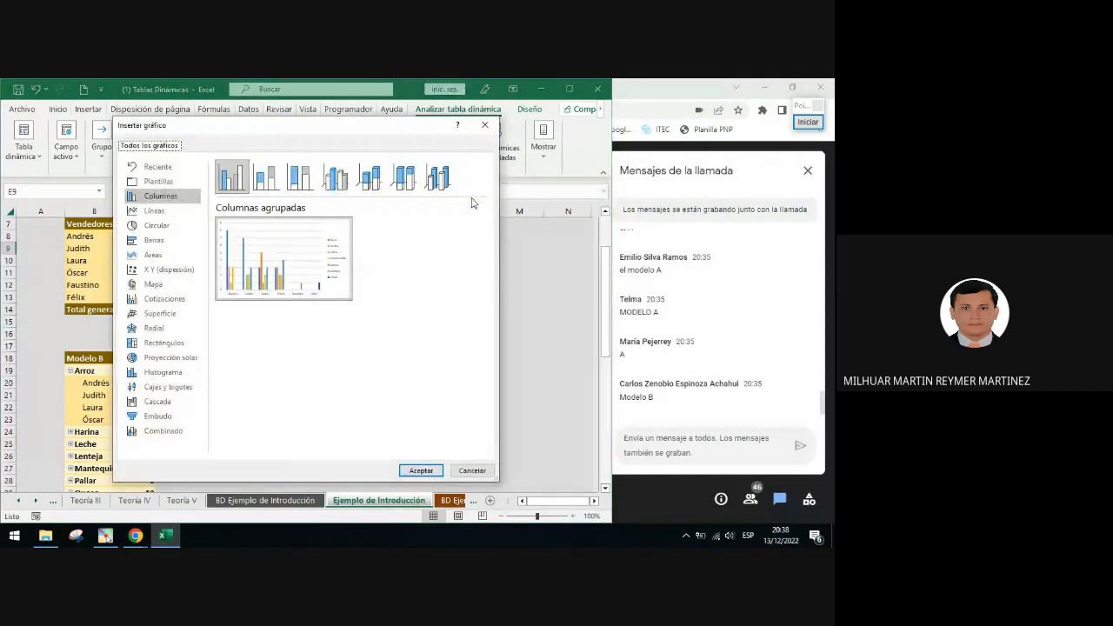
click(486, 125)
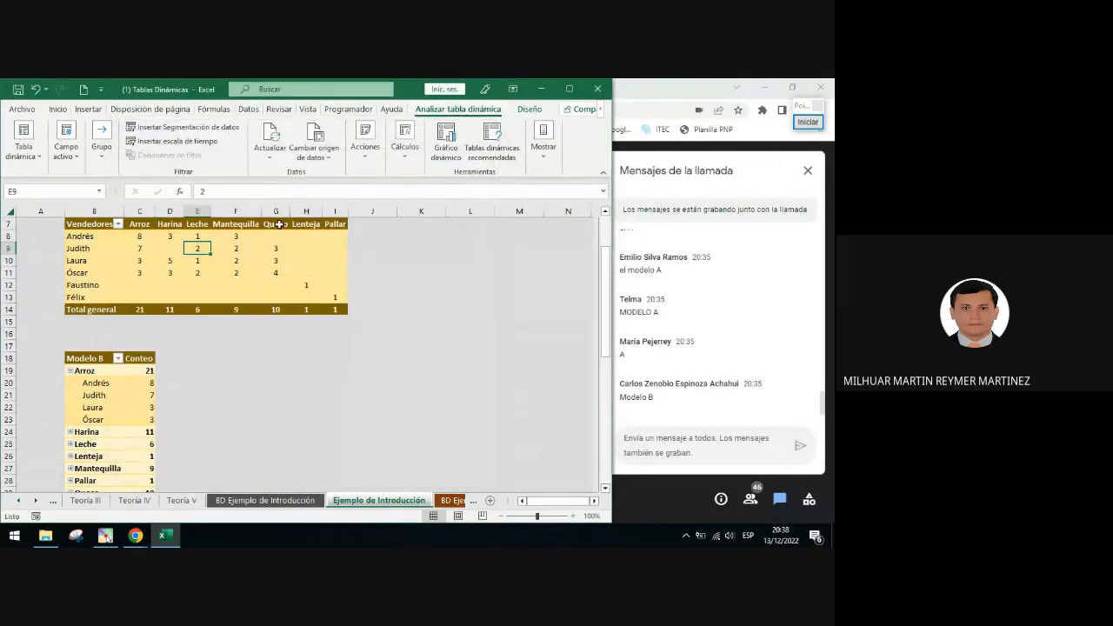
Insert a Columna agrupada 3D PivotChart from the Modelo A PivotTable, move it, and delete it
click(250, 258)
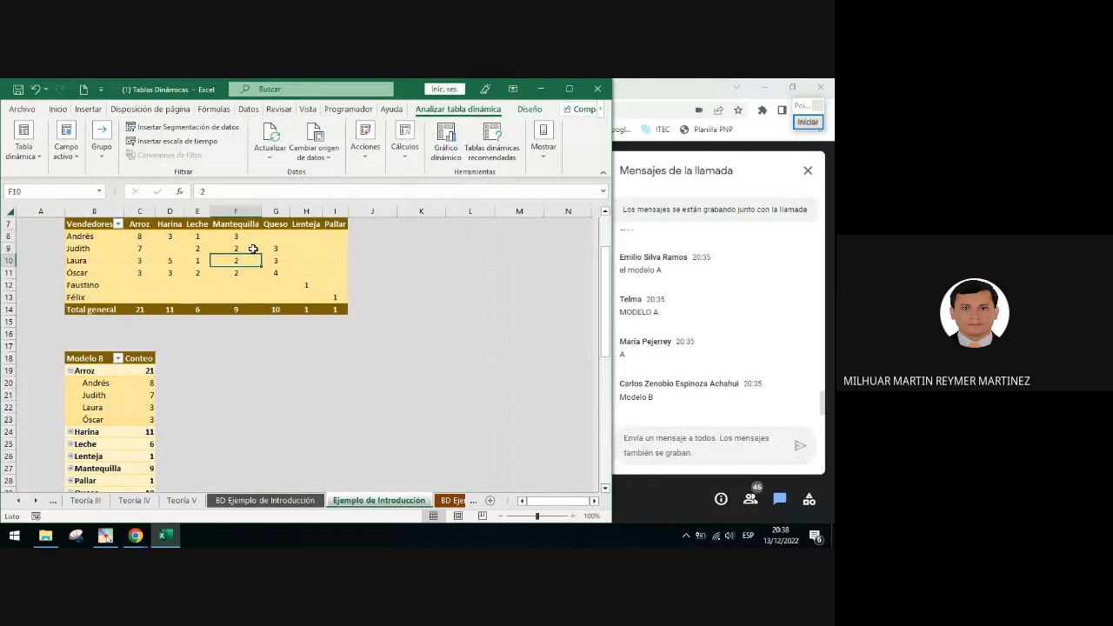
click(202, 237)
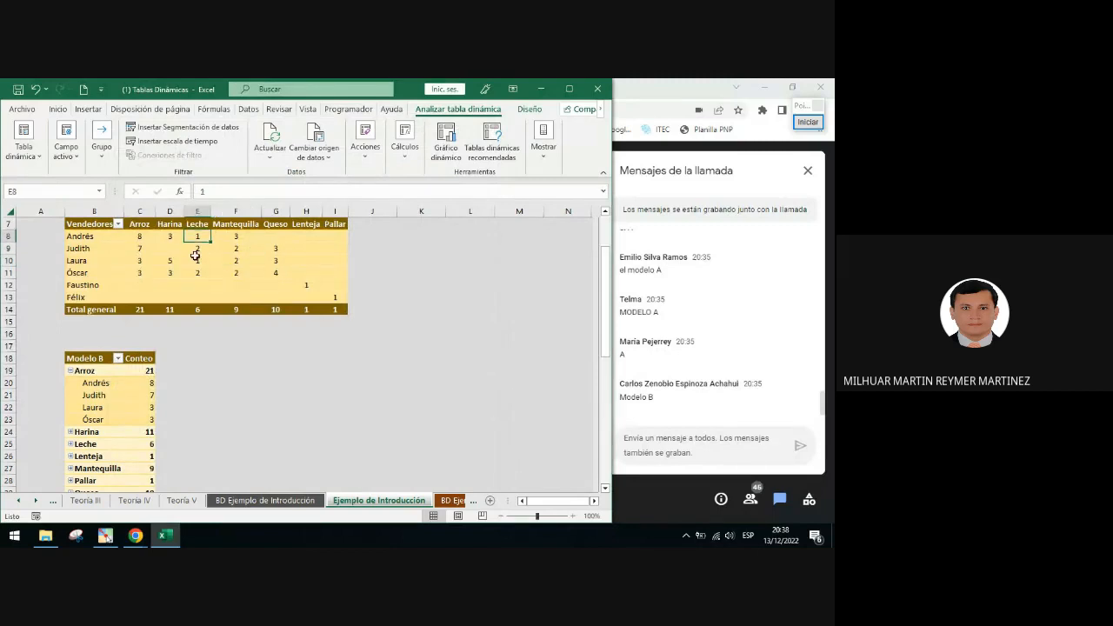
click(446, 139)
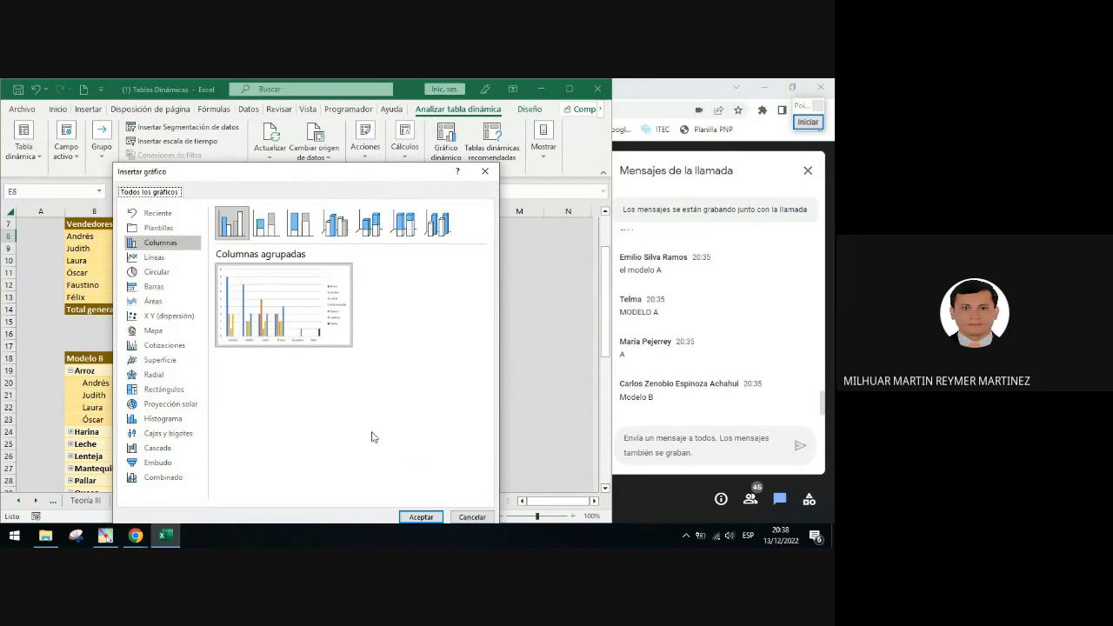
click(167, 245)
click(335, 224)
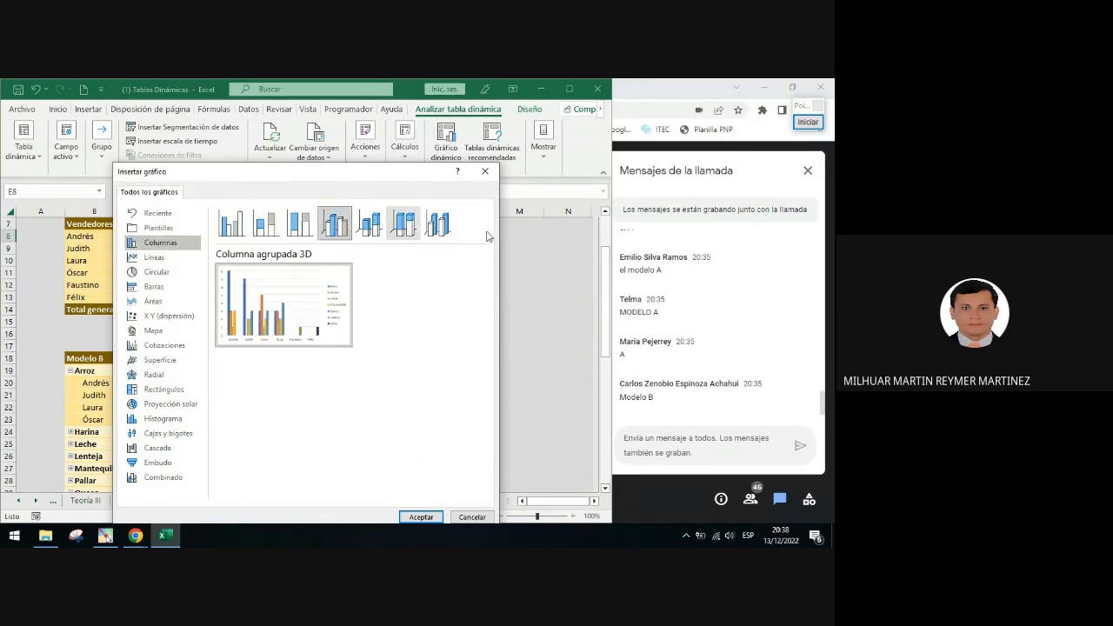
click(808, 121)
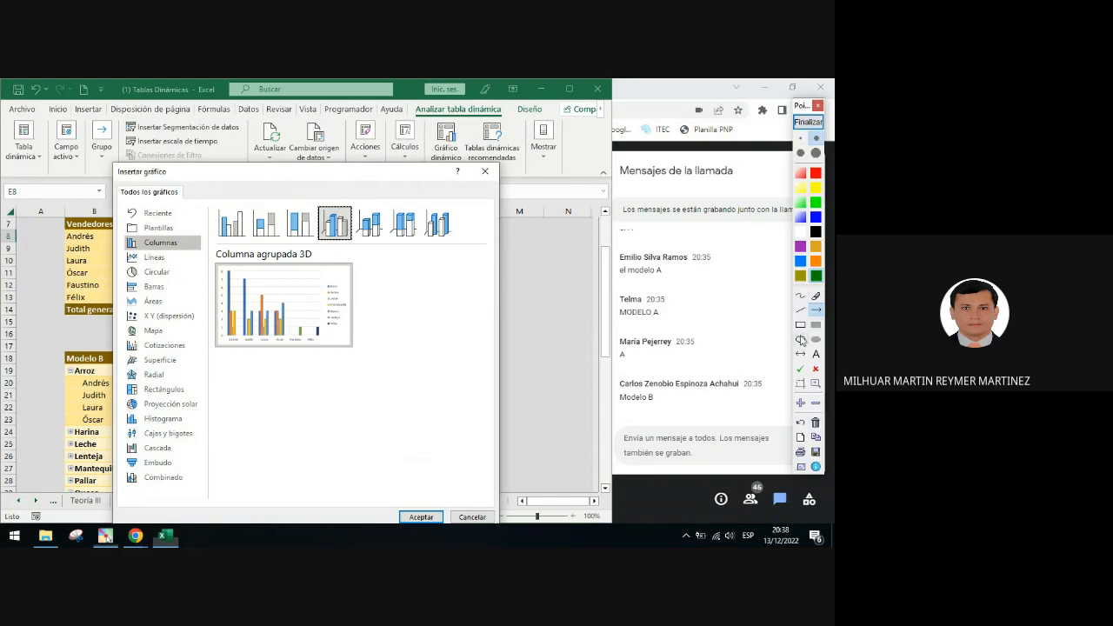
drag(114, 233, 206, 254)
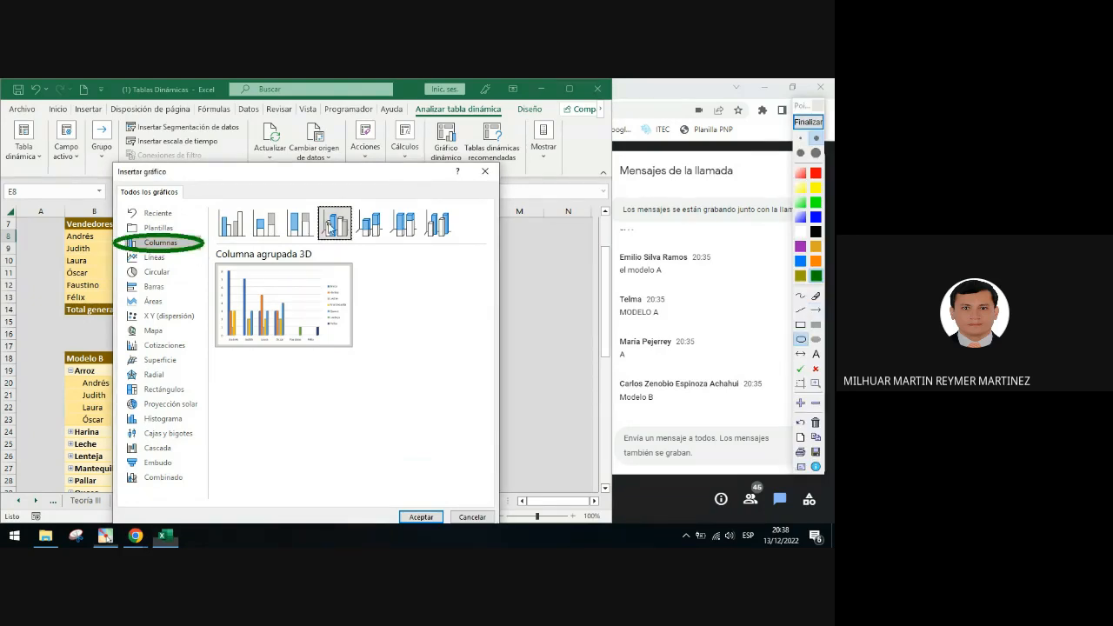
drag(320, 204, 354, 253)
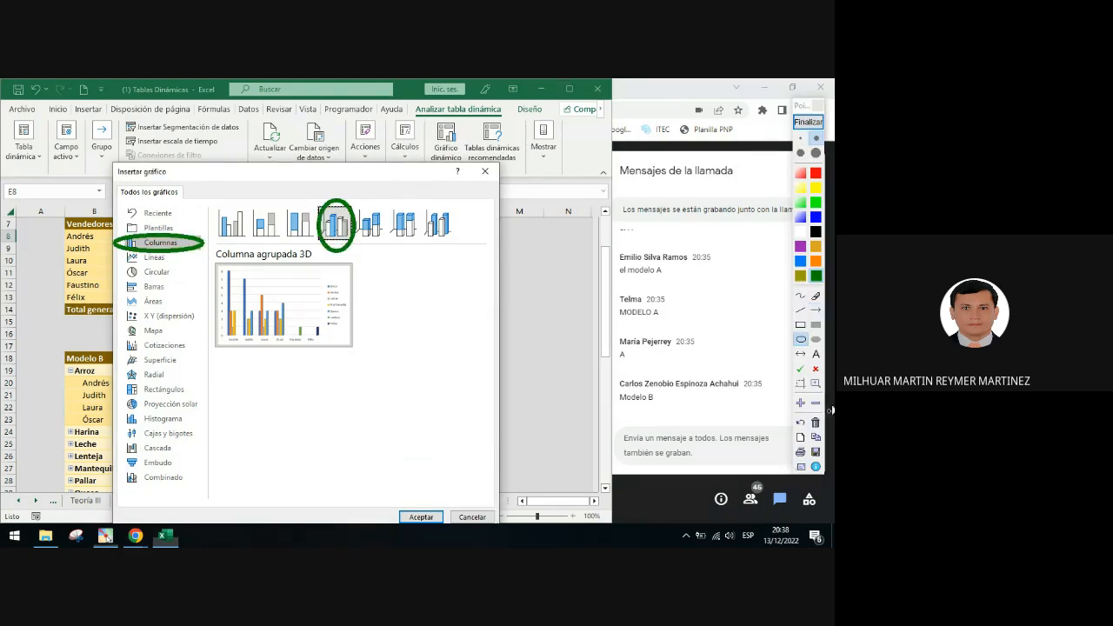
click(816, 310)
mouse_move(184, 247)
mouse_down()
mouse_move(314, 231)
mouse_move(303, 280)
mouse_up()
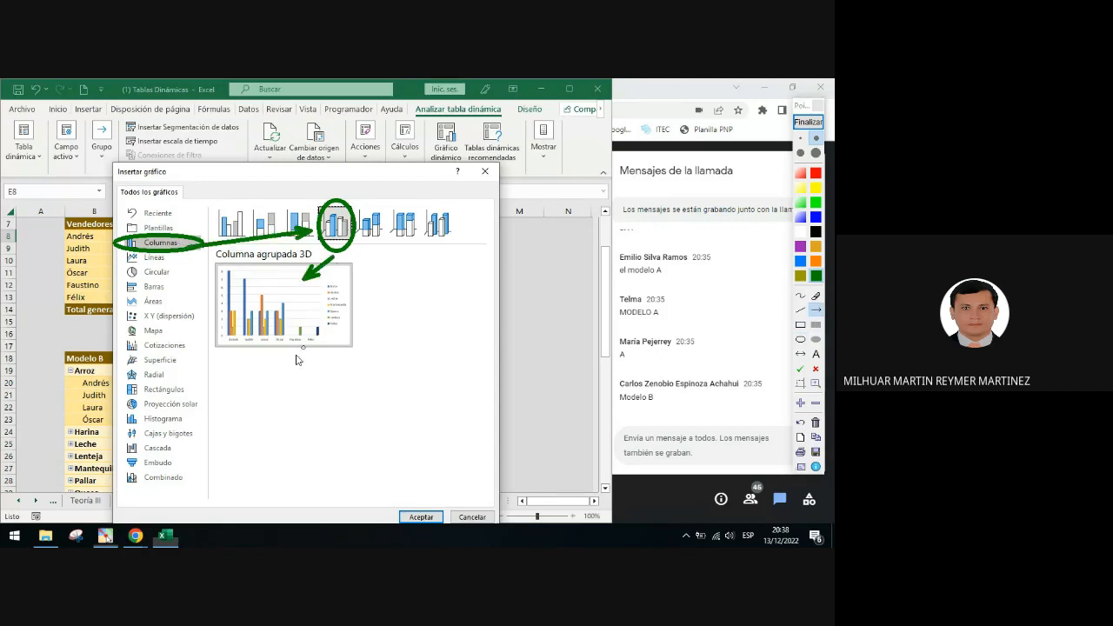
click(808, 123)
click(421, 517)
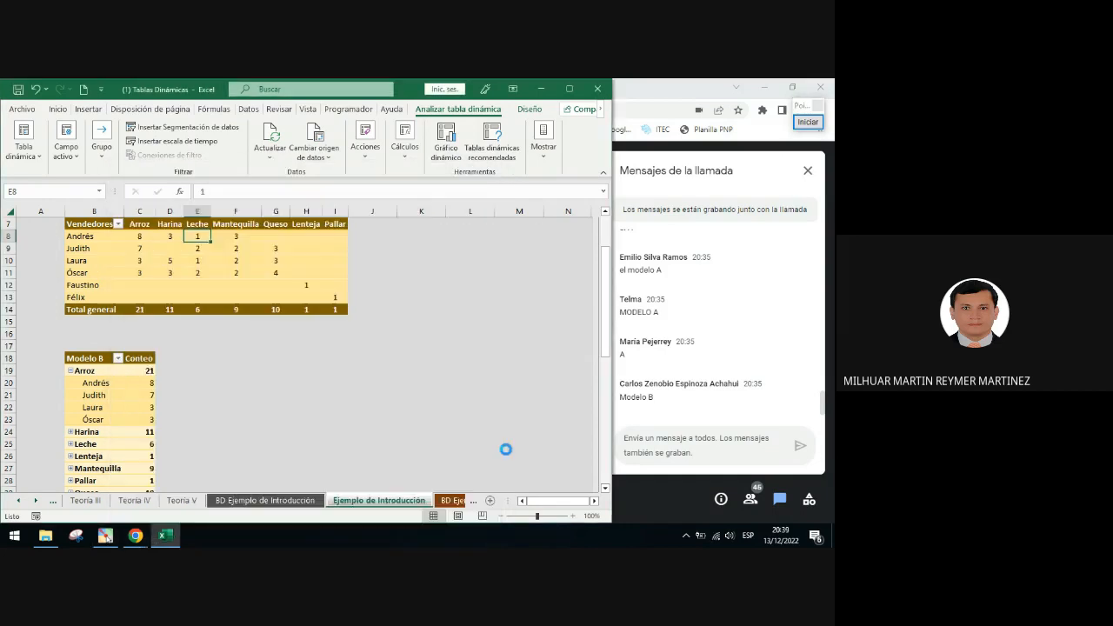
drag(360, 281, 392, 340)
scroll(460, 387, down, 1)
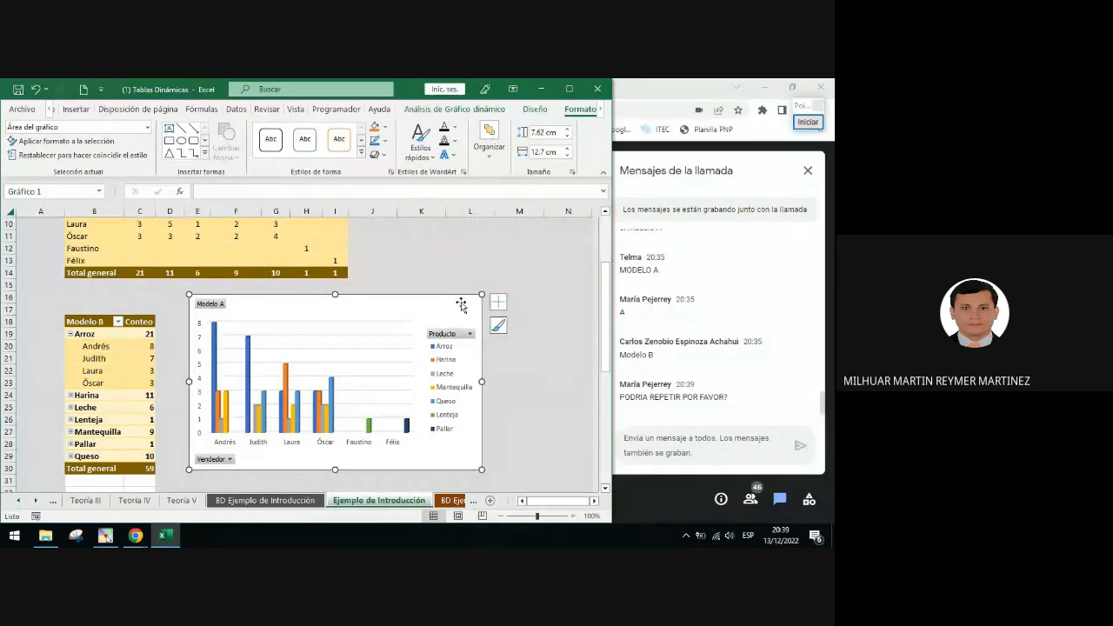
key(Delete)
click(197, 247)
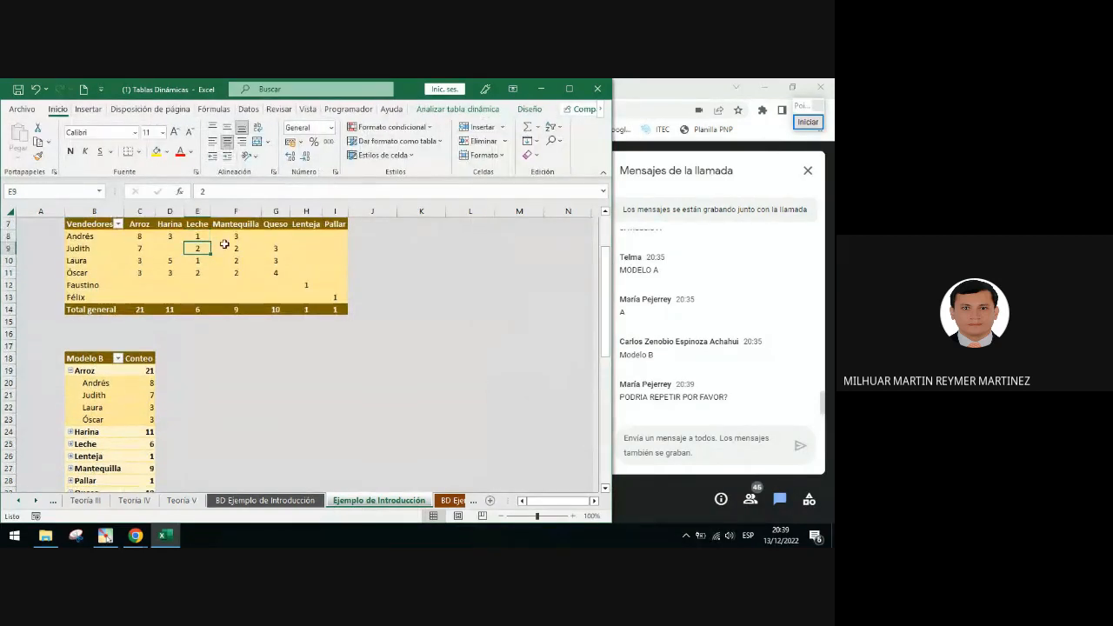
Insert a Columna agrupada 3D PivotChart from the Modelo A PivotTable
scroll(233, 270, up, 1)
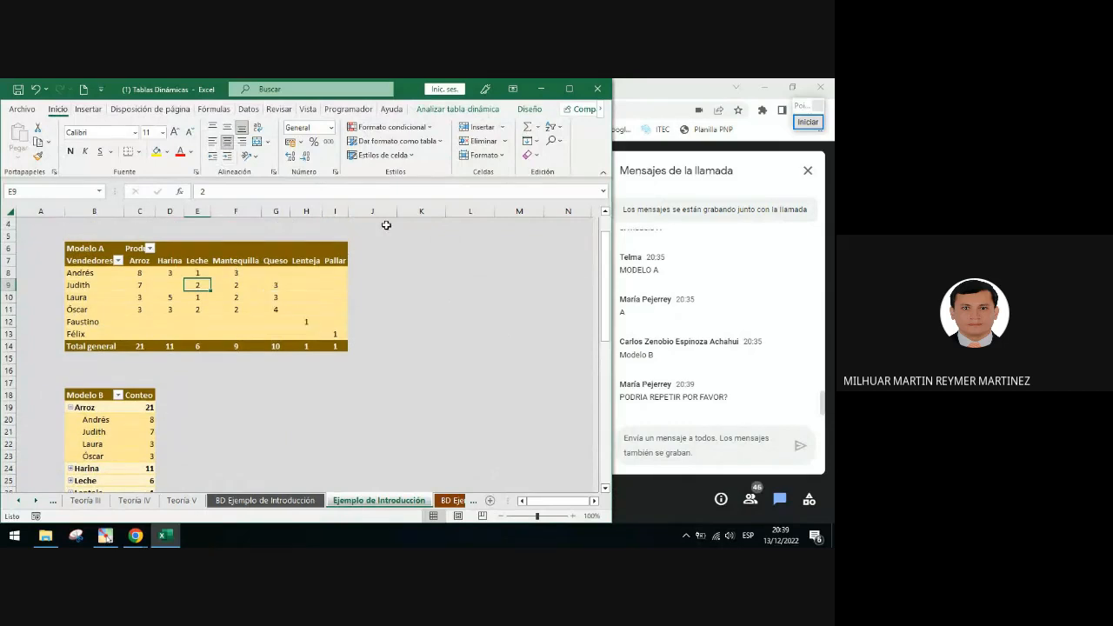
click(445, 108)
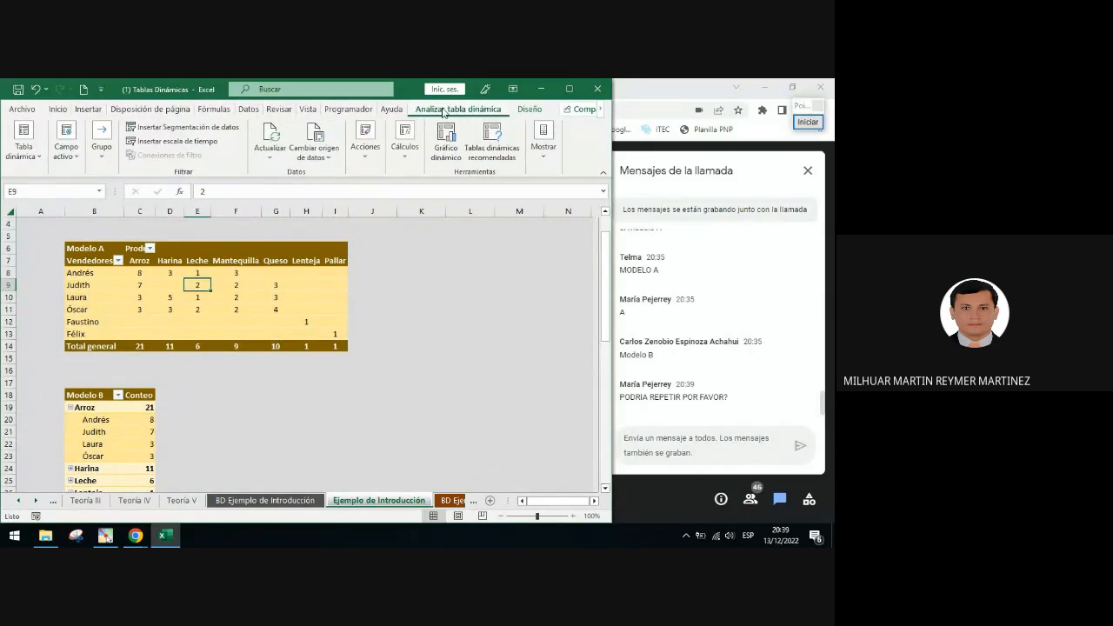
click(446, 138)
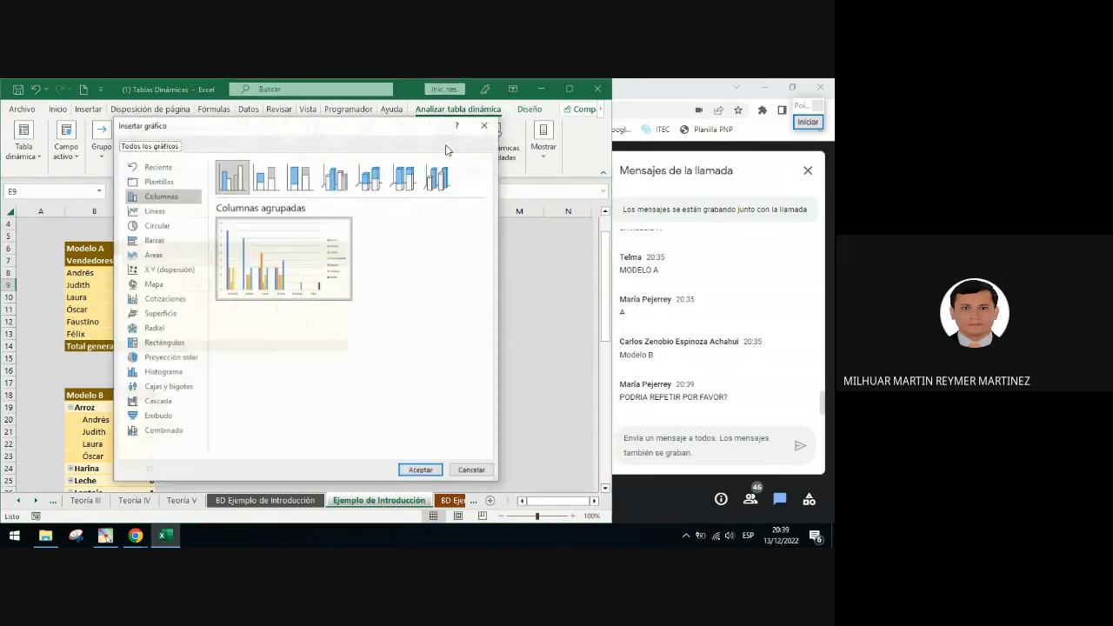
click(174, 198)
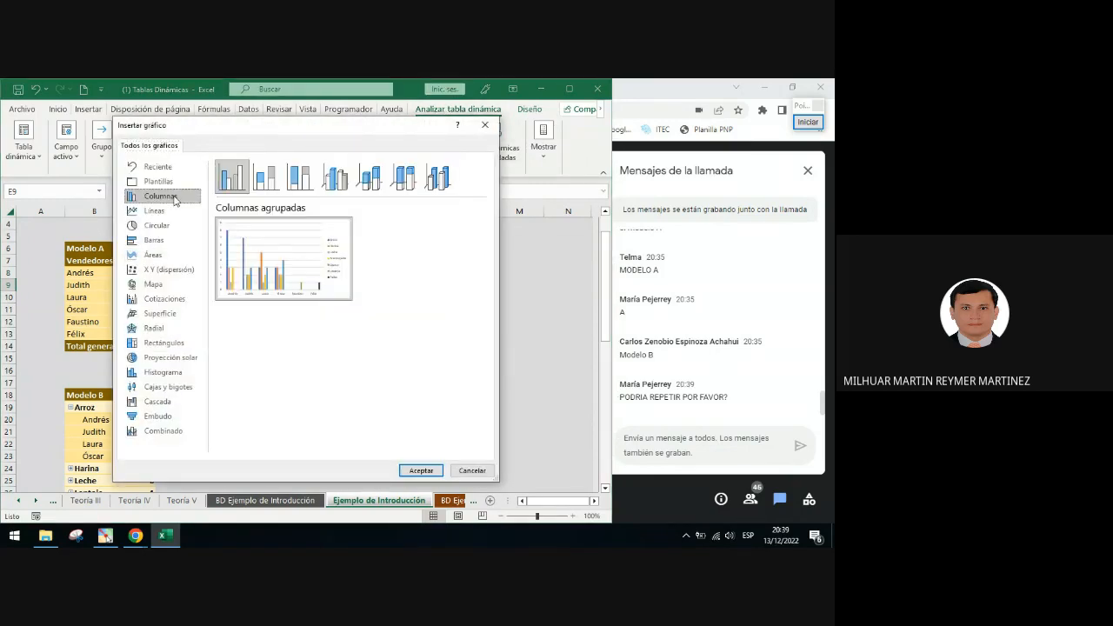
click(336, 178)
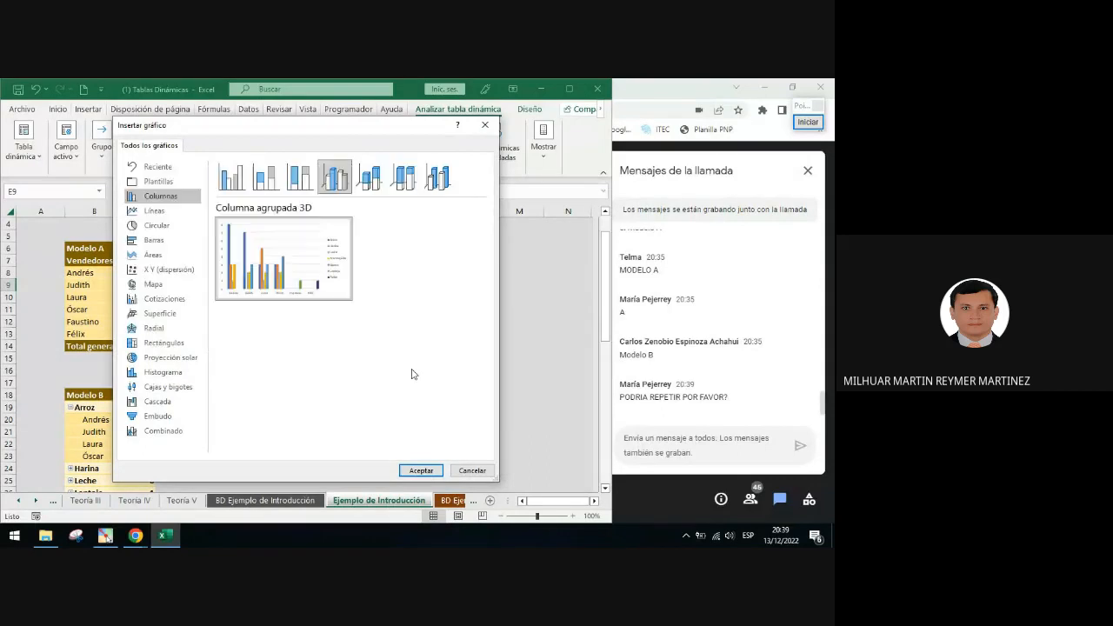
click(421, 471)
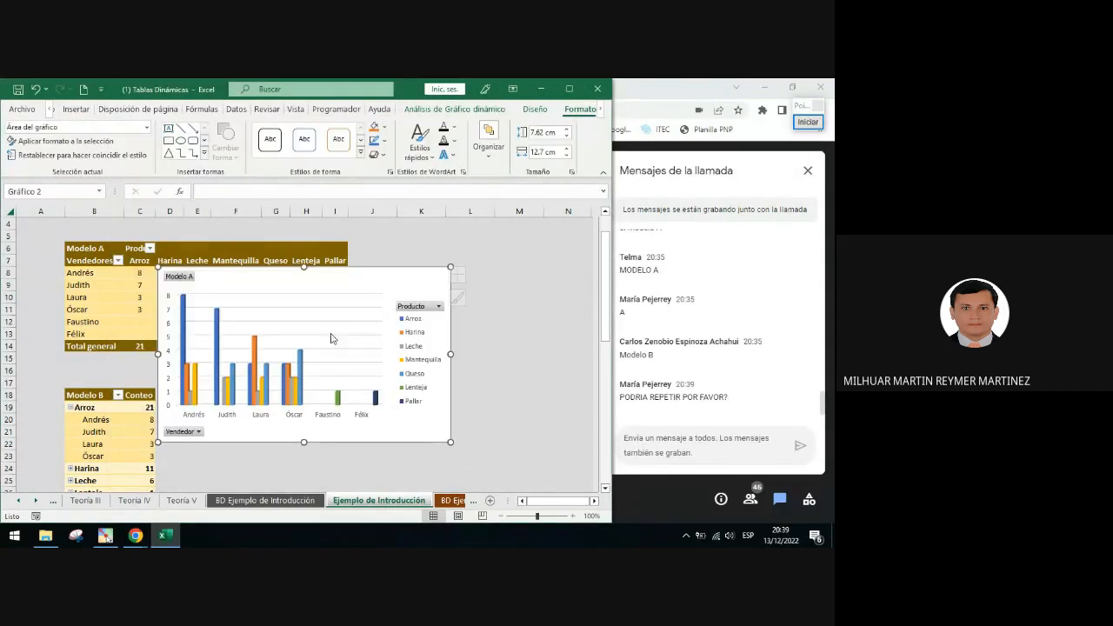
Move the PivotChart further right so it sits about from column F, row 9, beside the PivotTables
drag(368, 273, 458, 285)
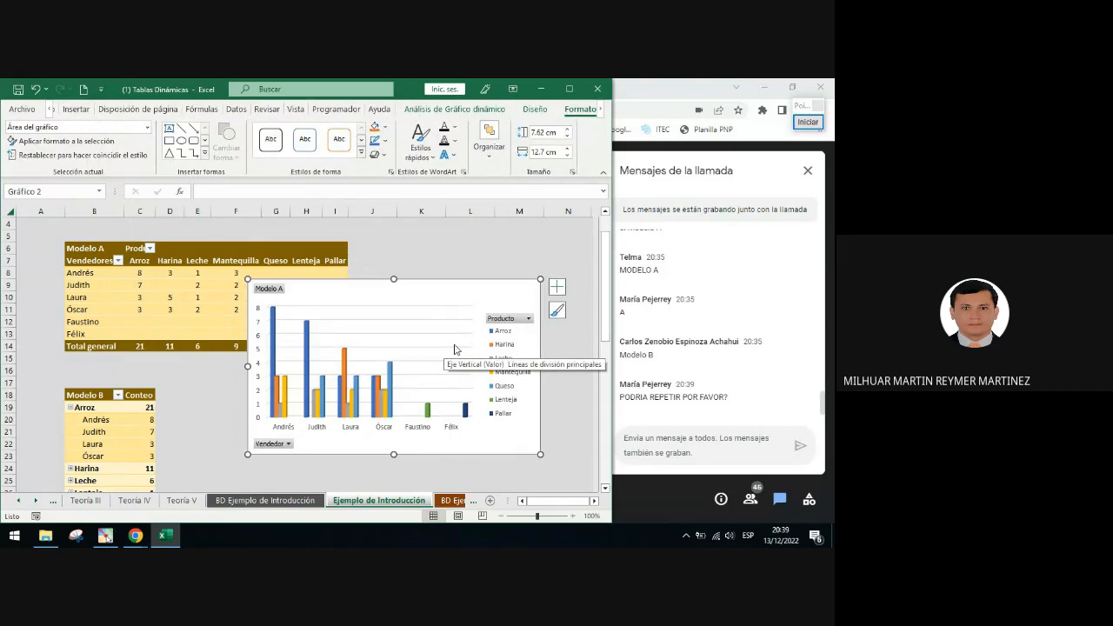
click(813, 124)
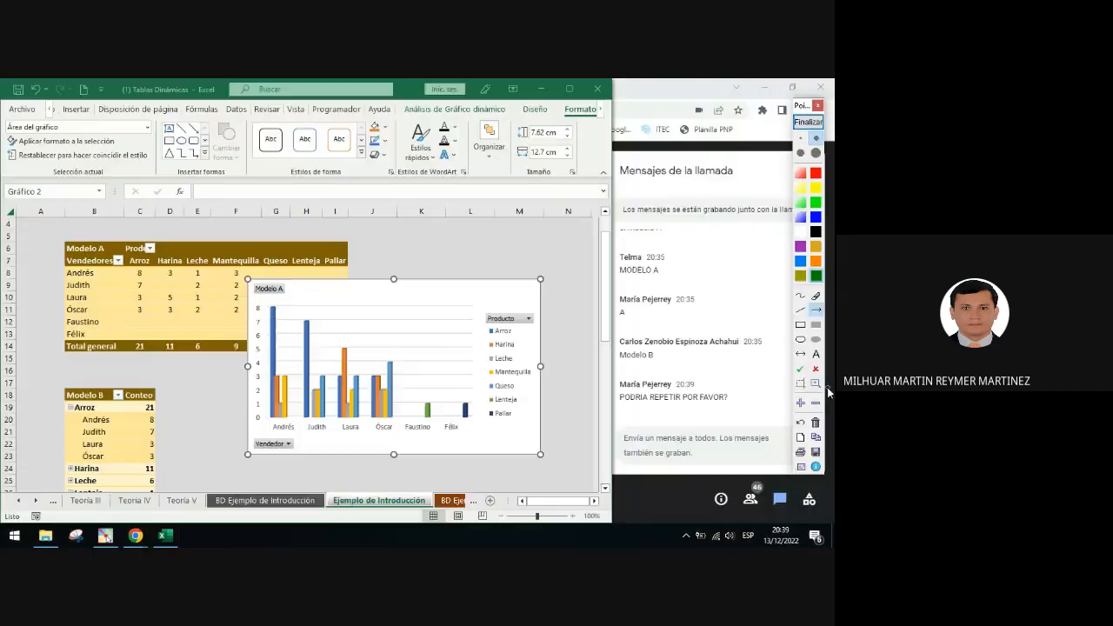
click(800, 339)
drag(480, 308, 542, 332)
drag(234, 428, 308, 461)
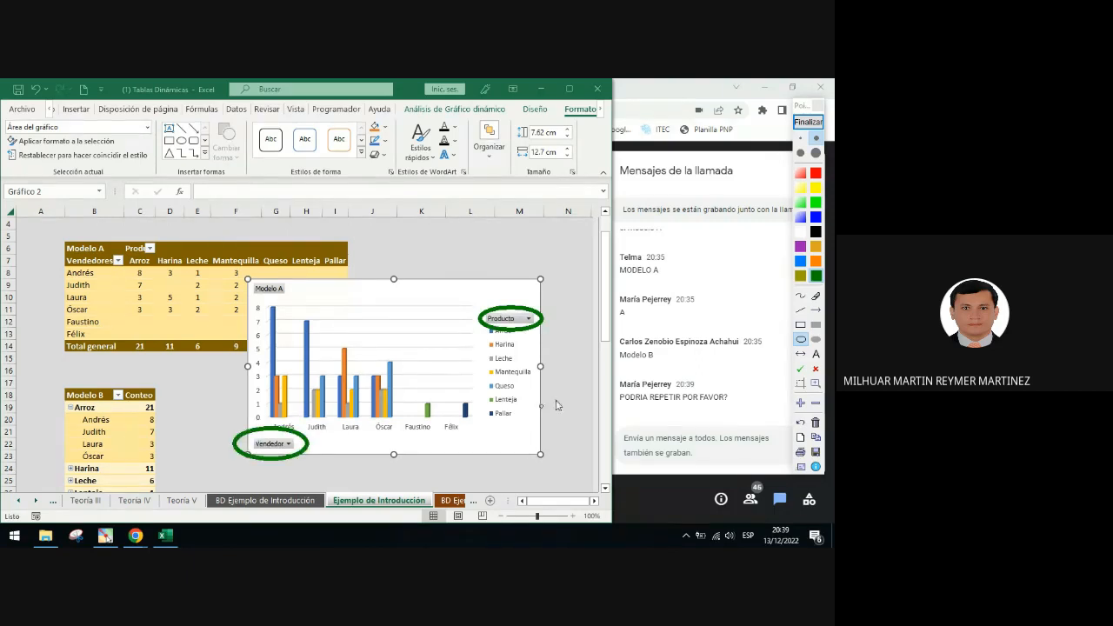
Add a chart title to the PivotChart and set its text to "Ejemplo de Introducción"
click(803, 127)
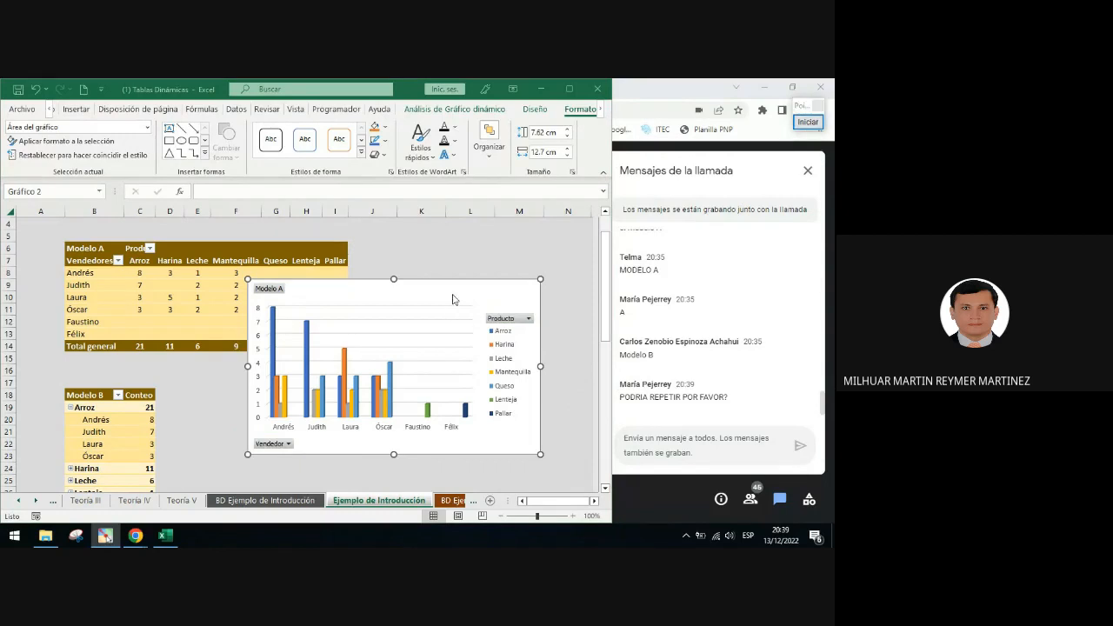
click(557, 289)
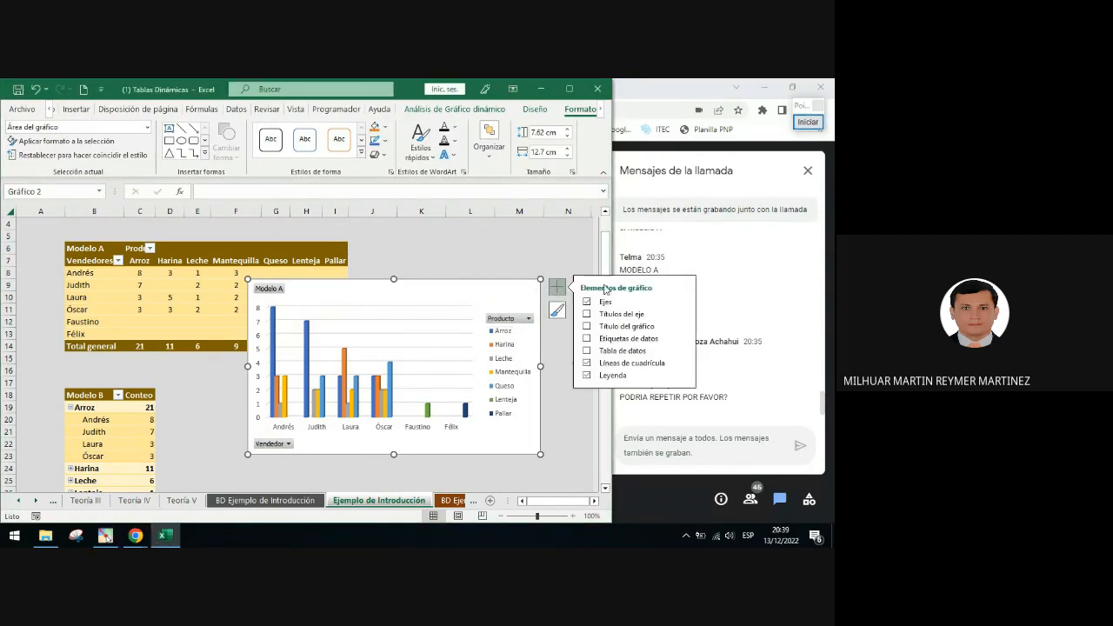
click(588, 327)
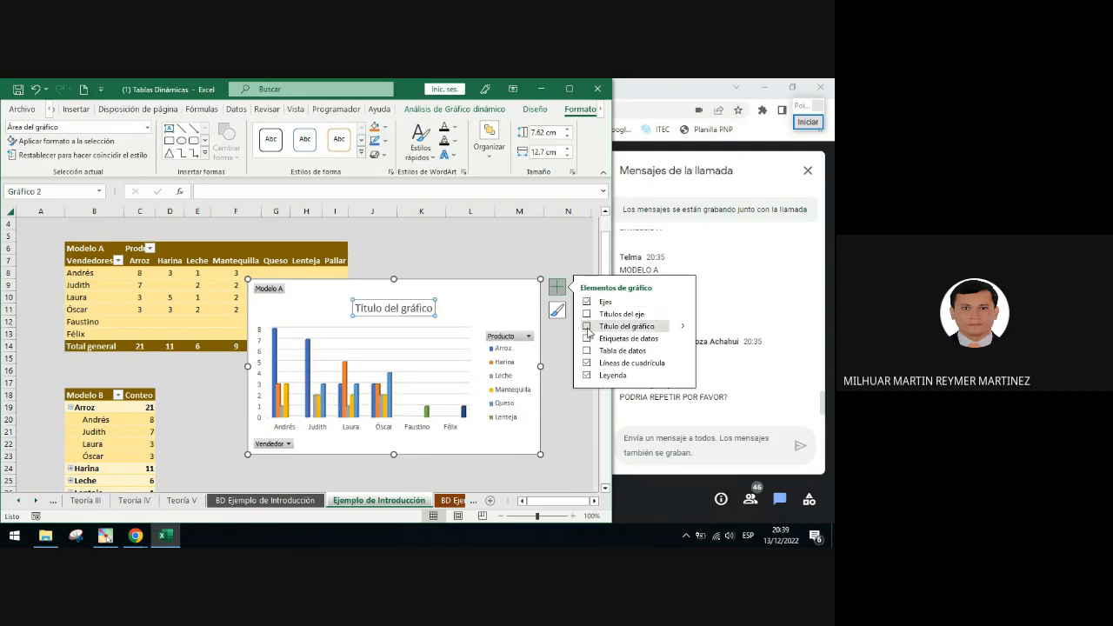
triple_click(406, 314)
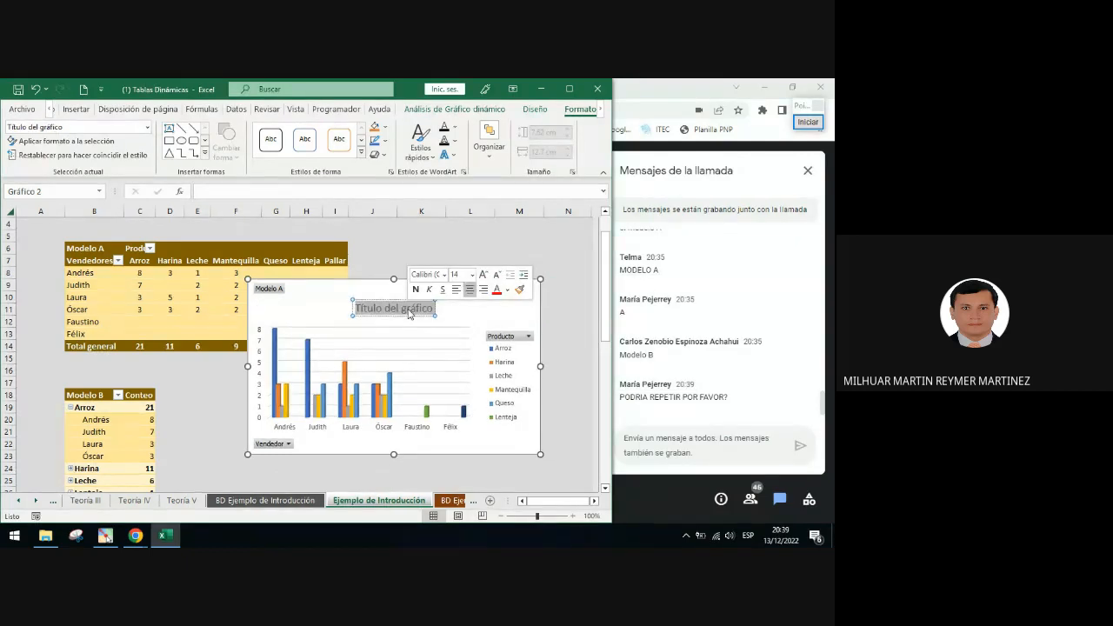
key(BackSpace)
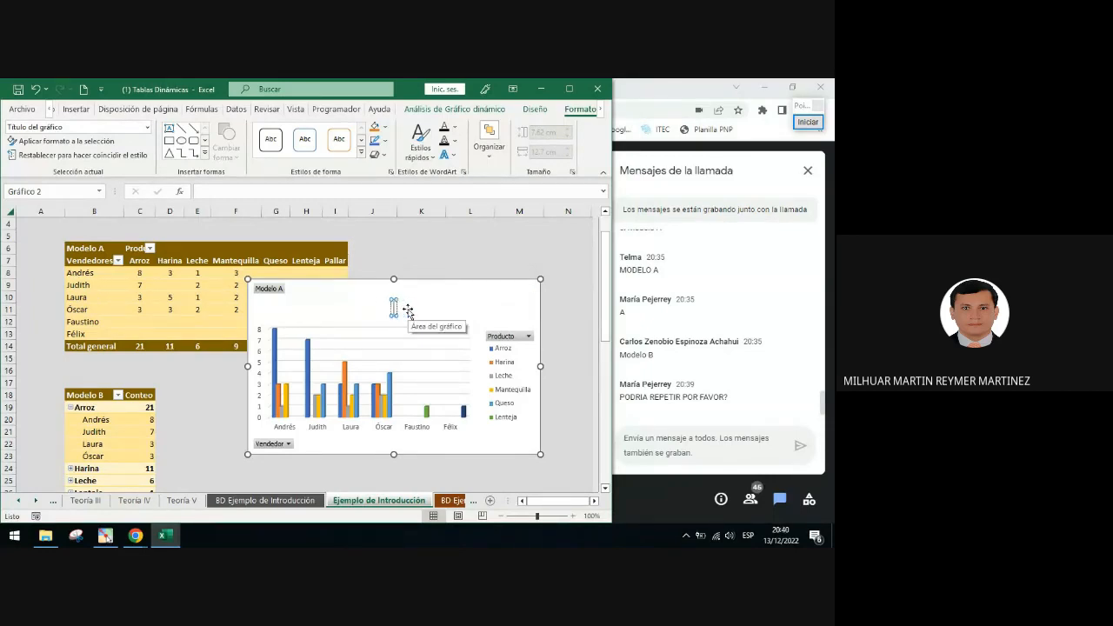
text(Ejempl)
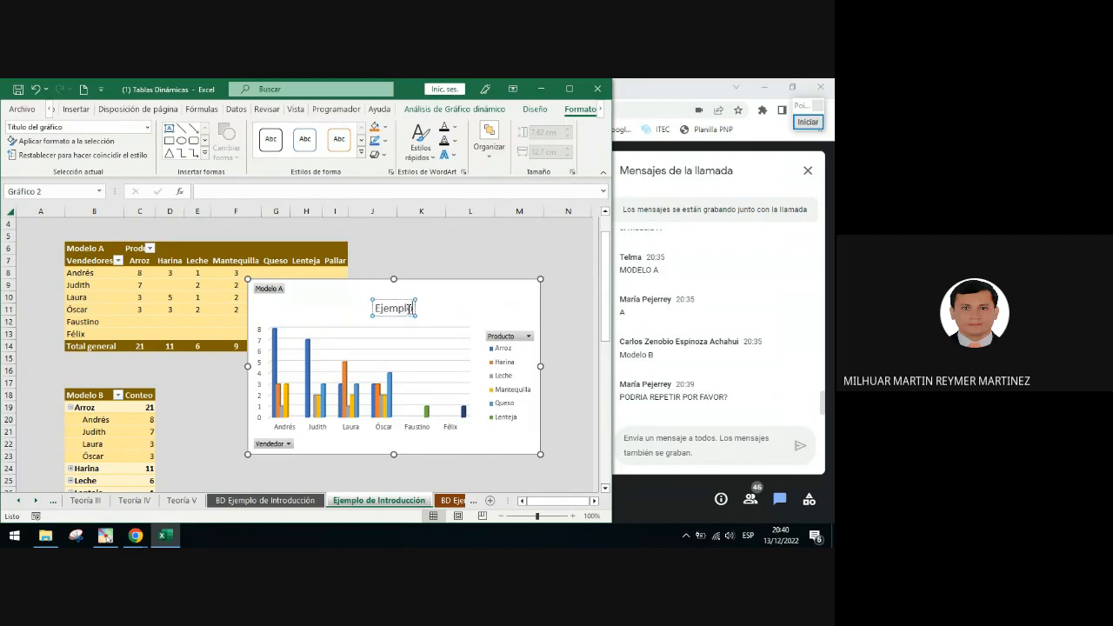
text(o de Introducción)
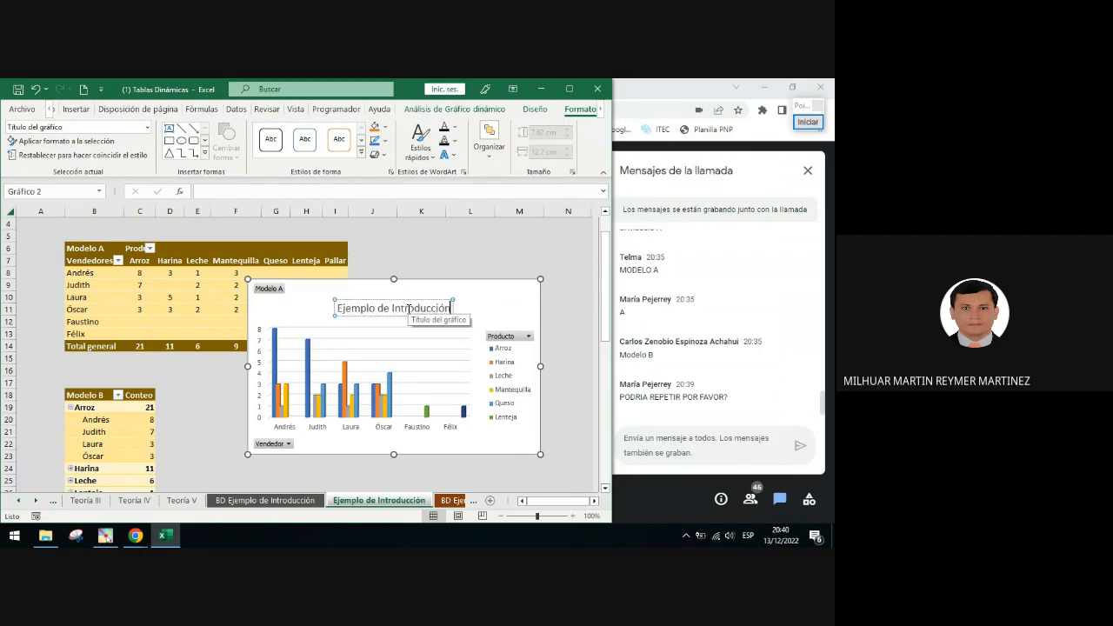
Apply the third chart style from the style gallery to the PivotChart
click(488, 296)
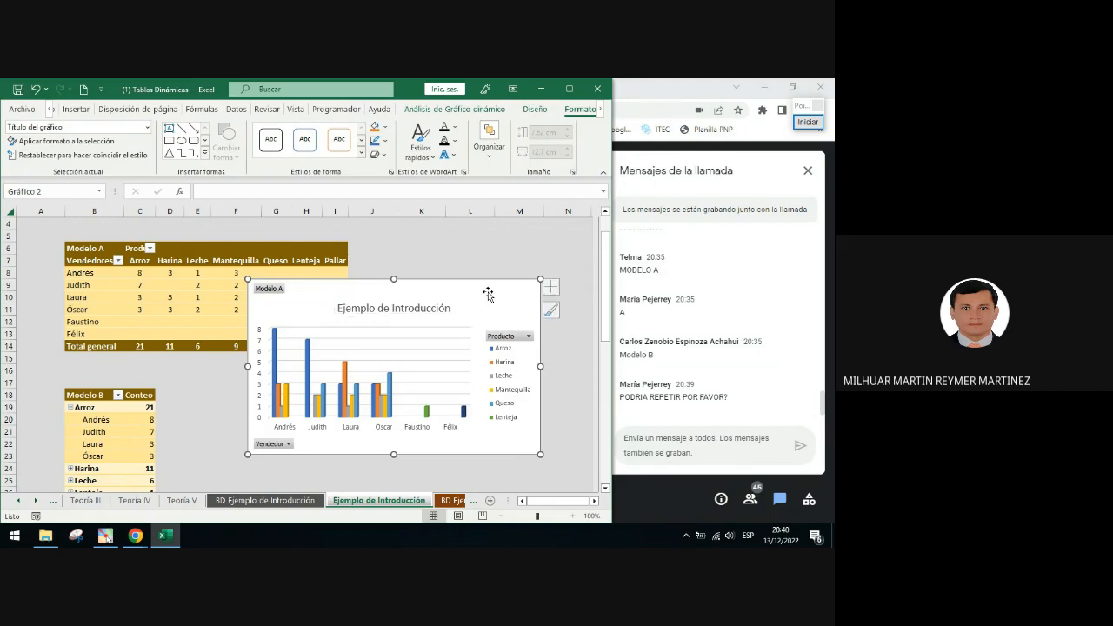
click(560, 310)
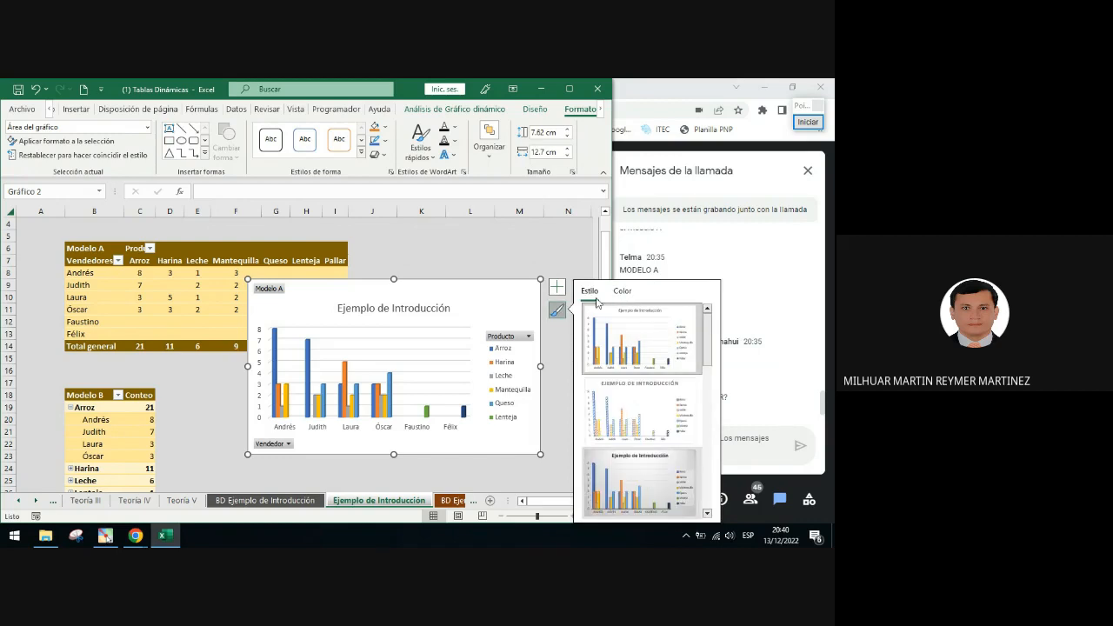
click(640, 483)
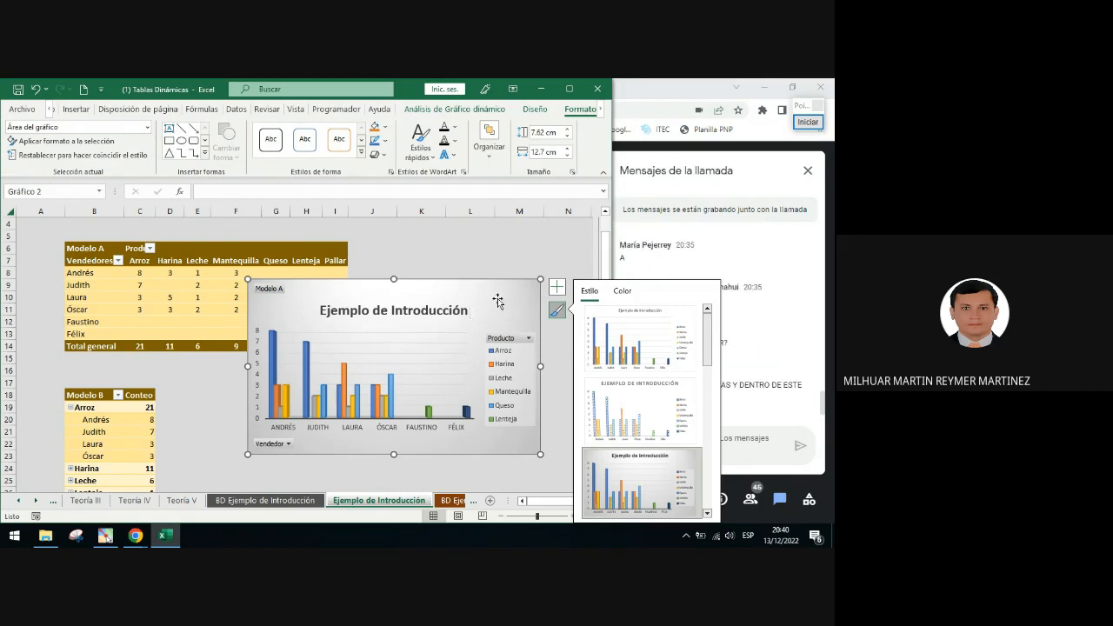
click(472, 248)
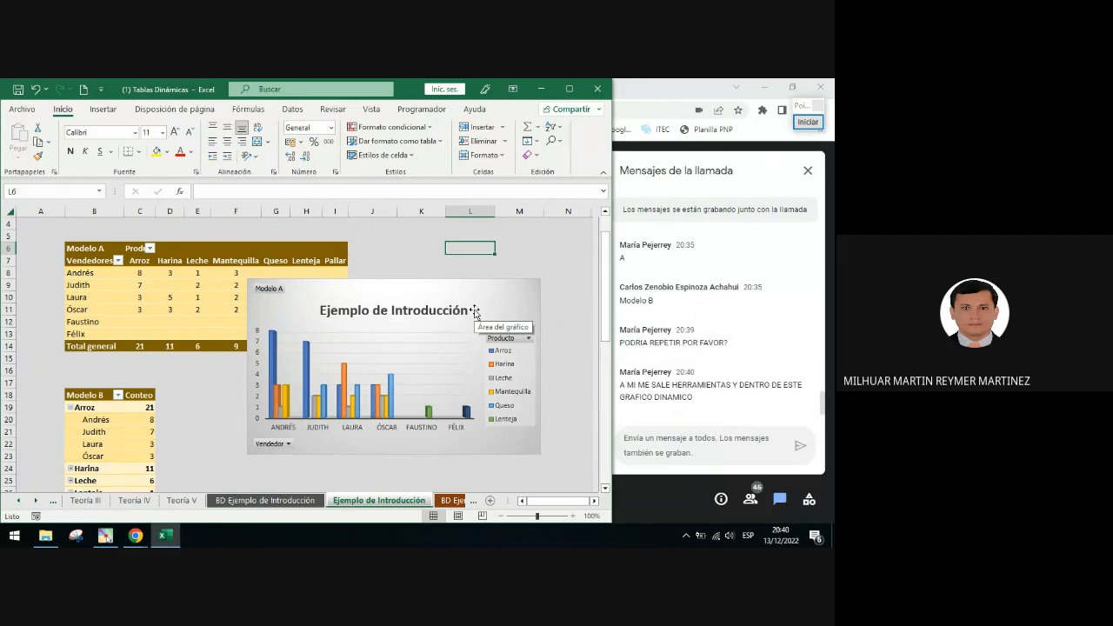
Move the PivotChart down beside the Modelo B PivotTable, starting about column E, row 18
drag(475, 310, 447, 401)
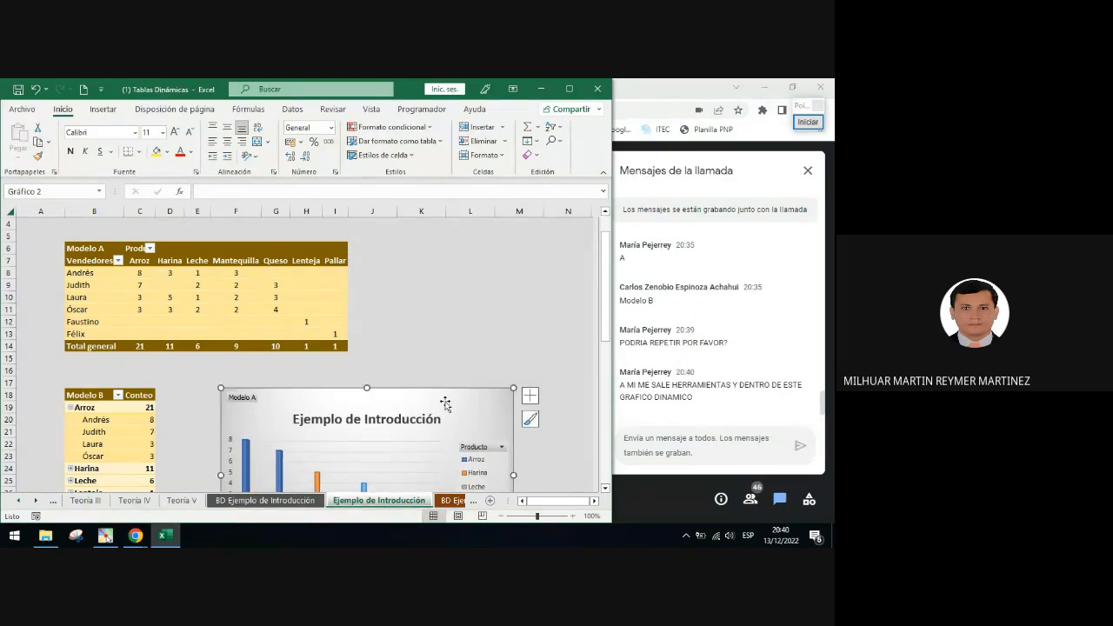
scroll(446, 404, down, 2)
scroll(446, 403, down, 1)
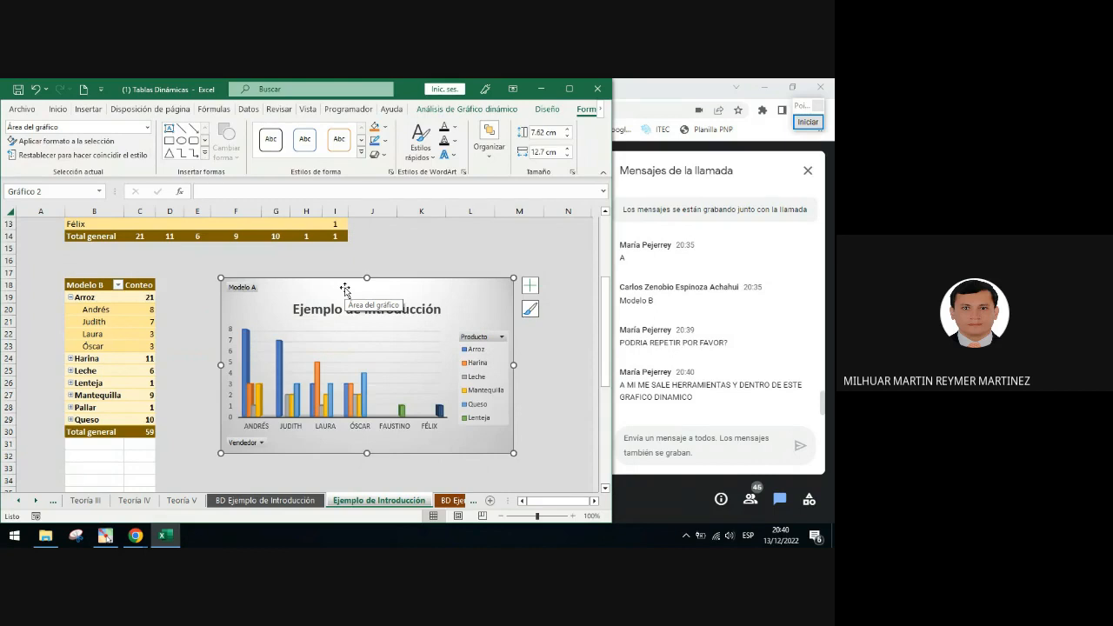
scroll(415, 298, up, 2)
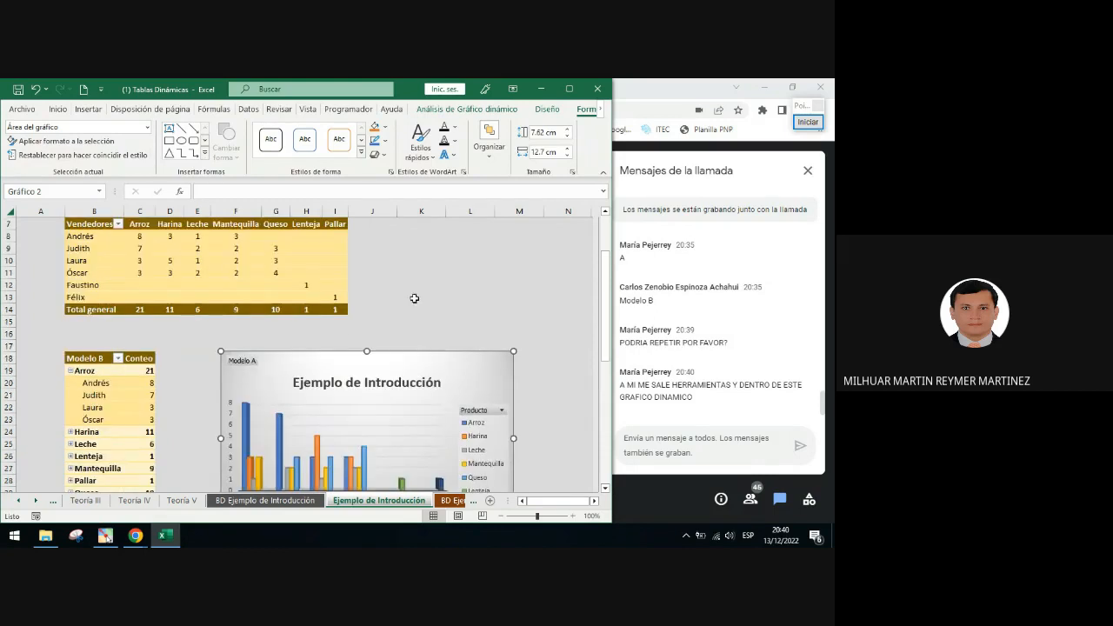
click(198, 272)
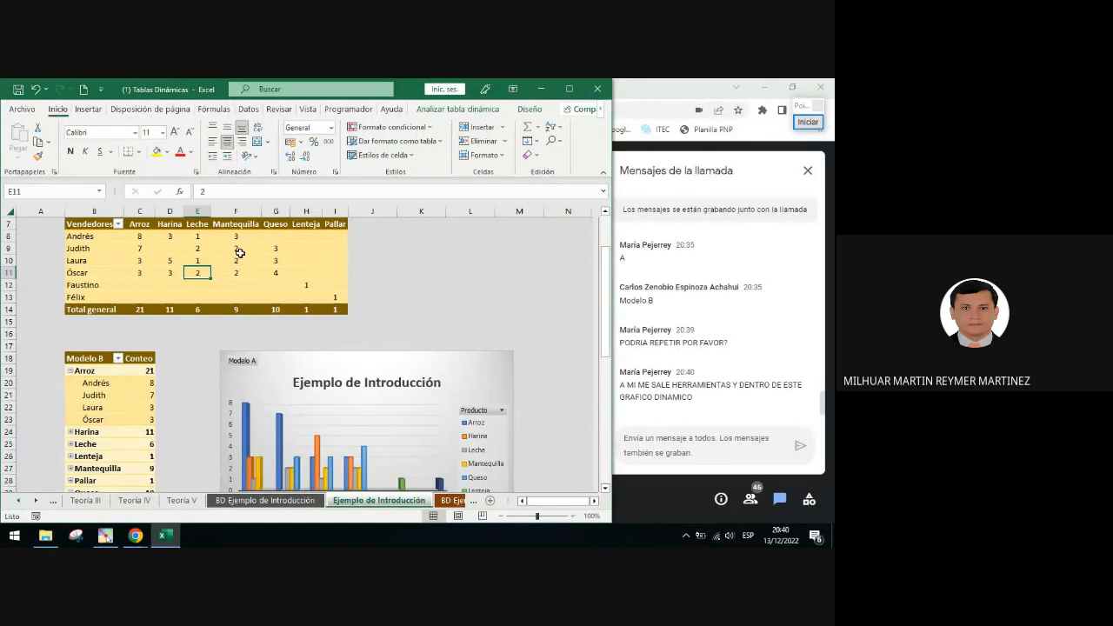
scroll(279, 267, up, 1)
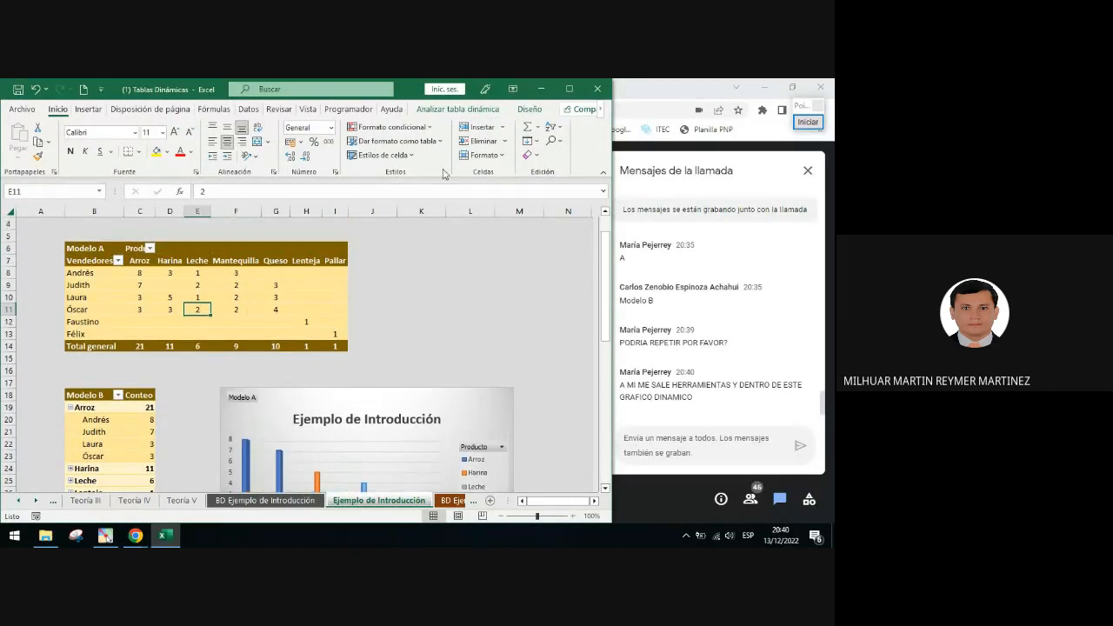
Open the PivotTable Analyze tools to point out the PivotChart and Recommended PivotTables commands
click(444, 111)
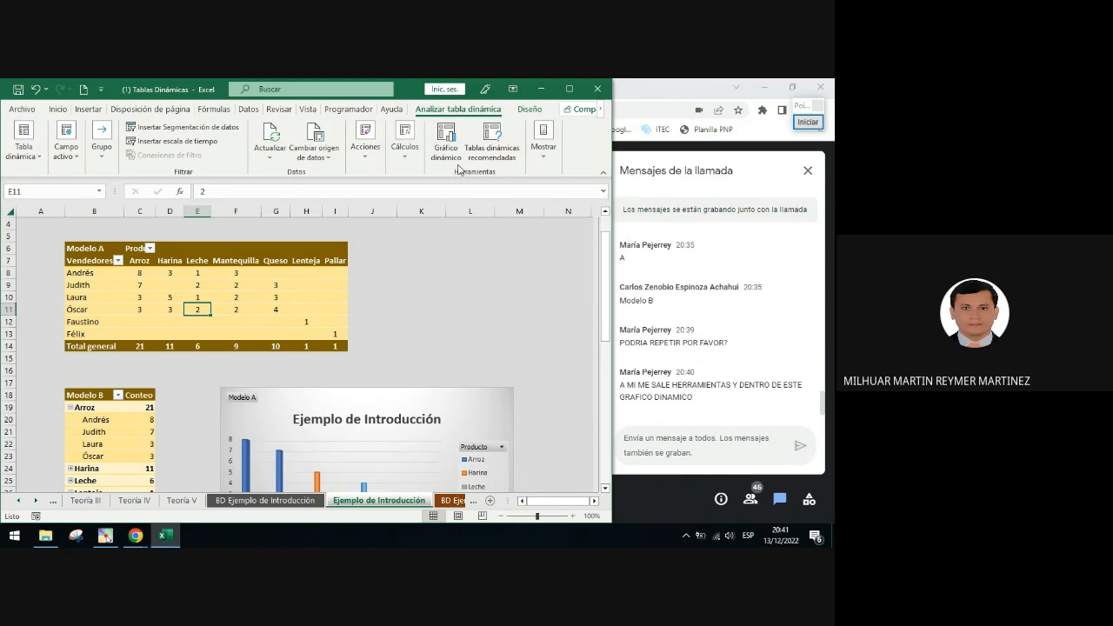
click(808, 121)
click(800, 326)
mouse_move(421, 120)
mouse_down()
mouse_move(544, 190)
mouse_move(525, 180)
mouse_up()
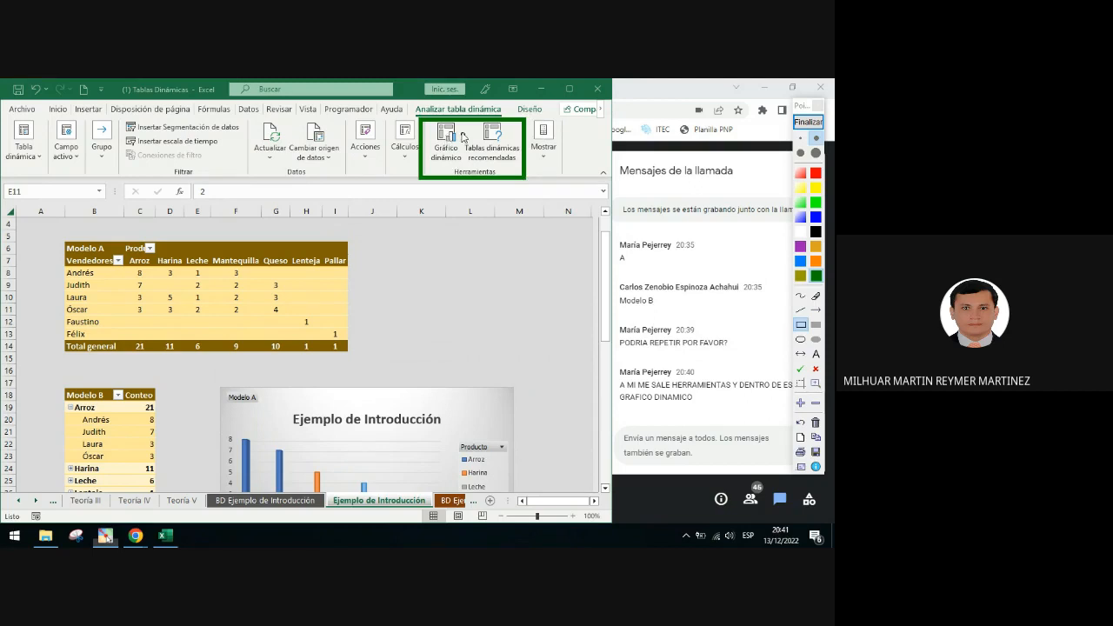
click(808, 121)
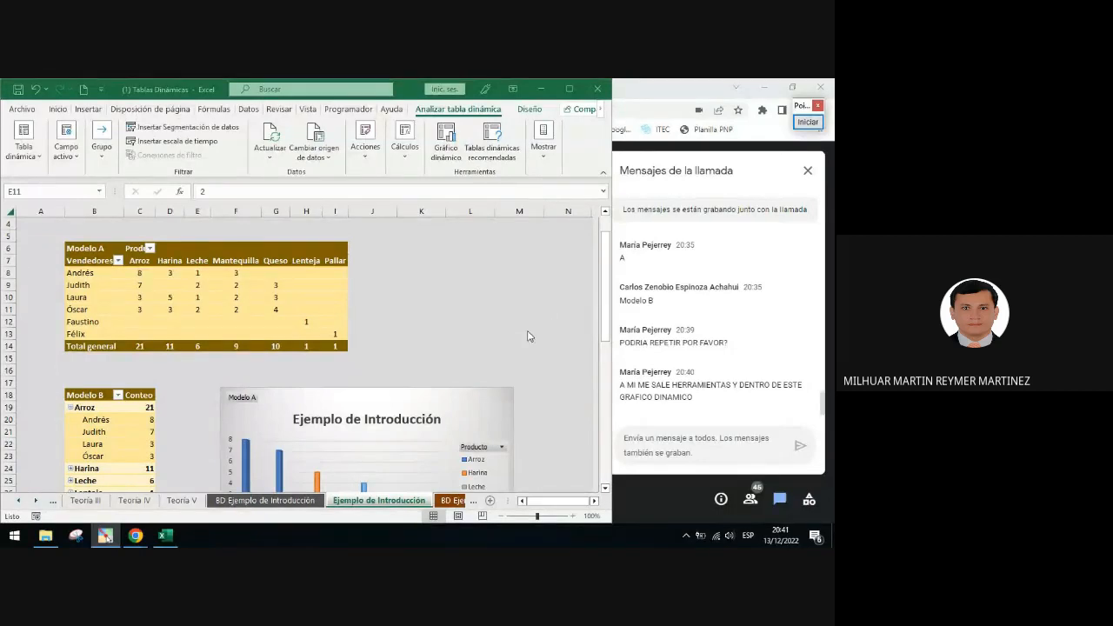
Browse the PivotChart's chart elements and style options without changing anything
scroll(498, 284, down, 2)
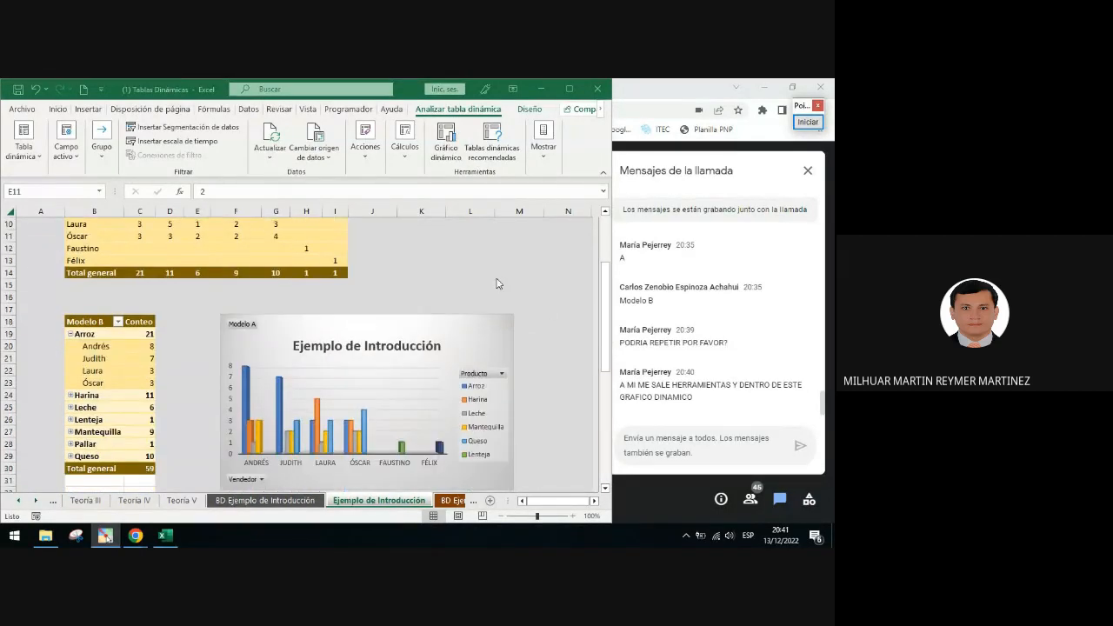
scroll(498, 283, down, 1)
scroll(498, 283, down, 2)
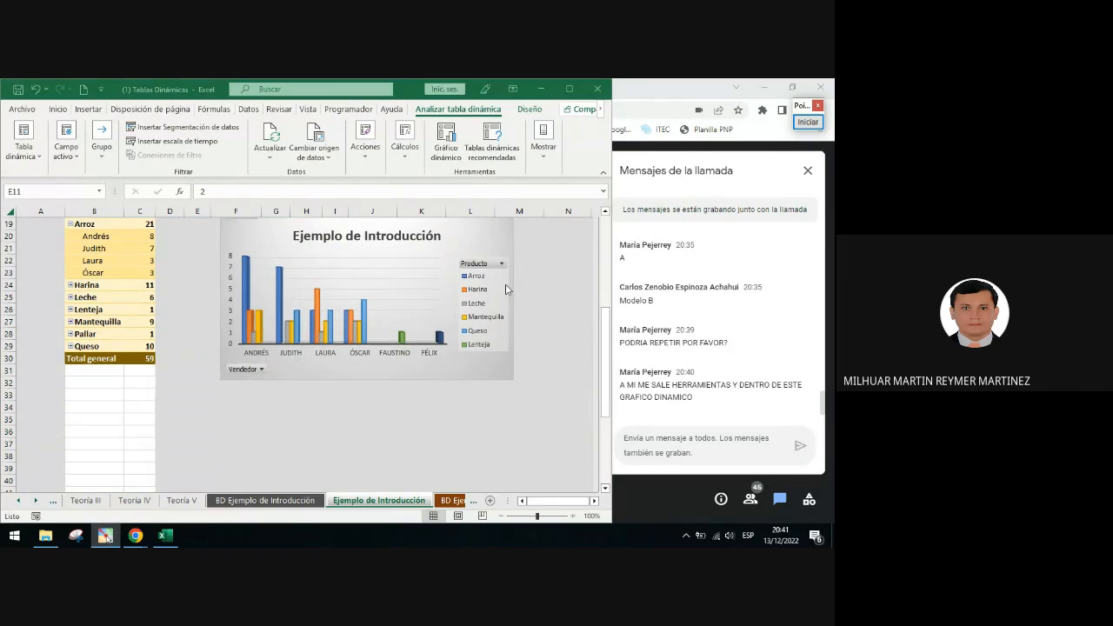
scroll(506, 288, up, 1)
click(502, 253)
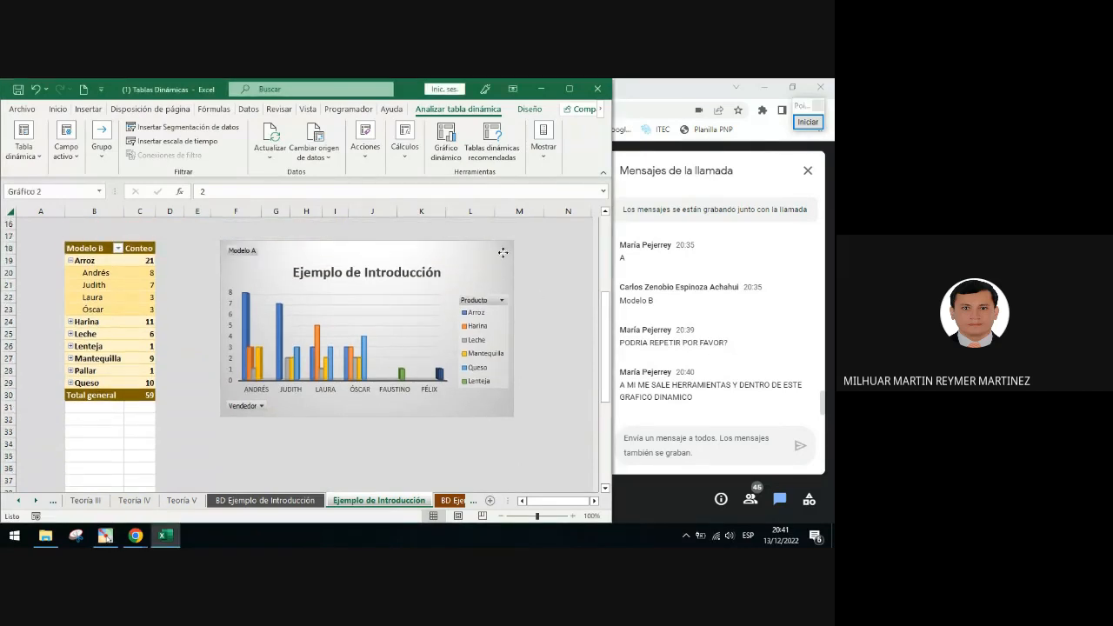
click(529, 249)
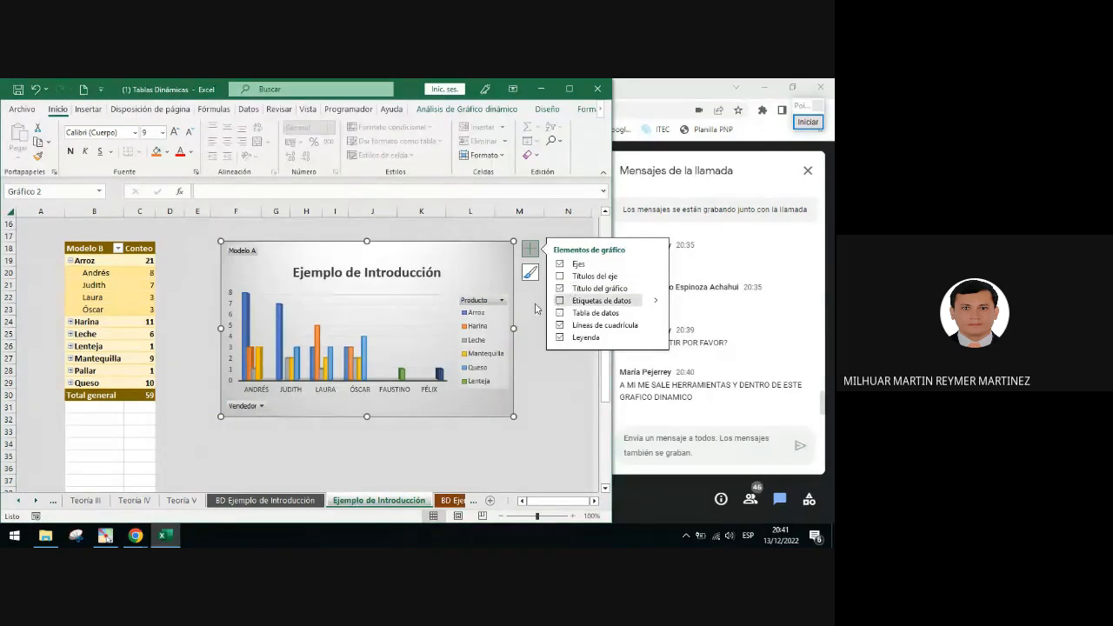
click(530, 272)
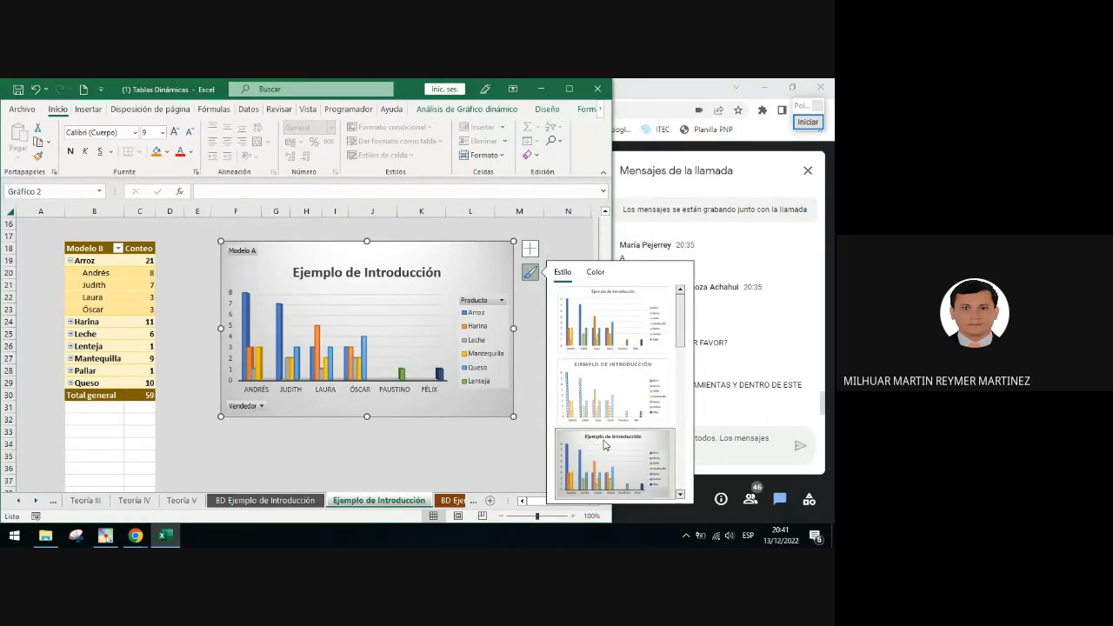
click(470, 444)
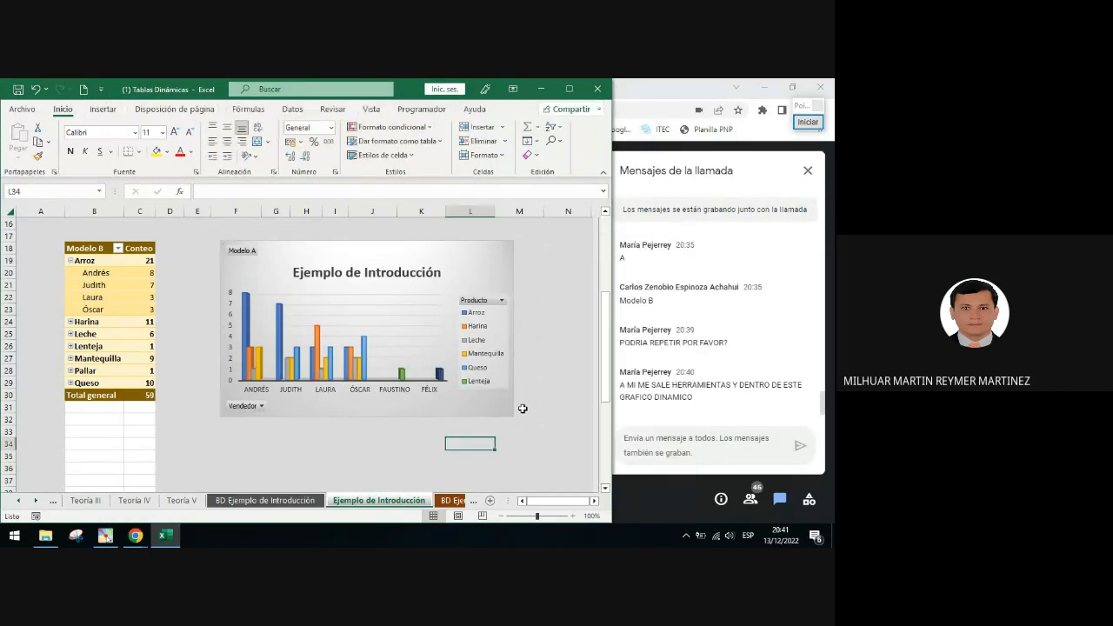
Nudge the PivotChart slightly up so it starts about column E, row 16
click(407, 252)
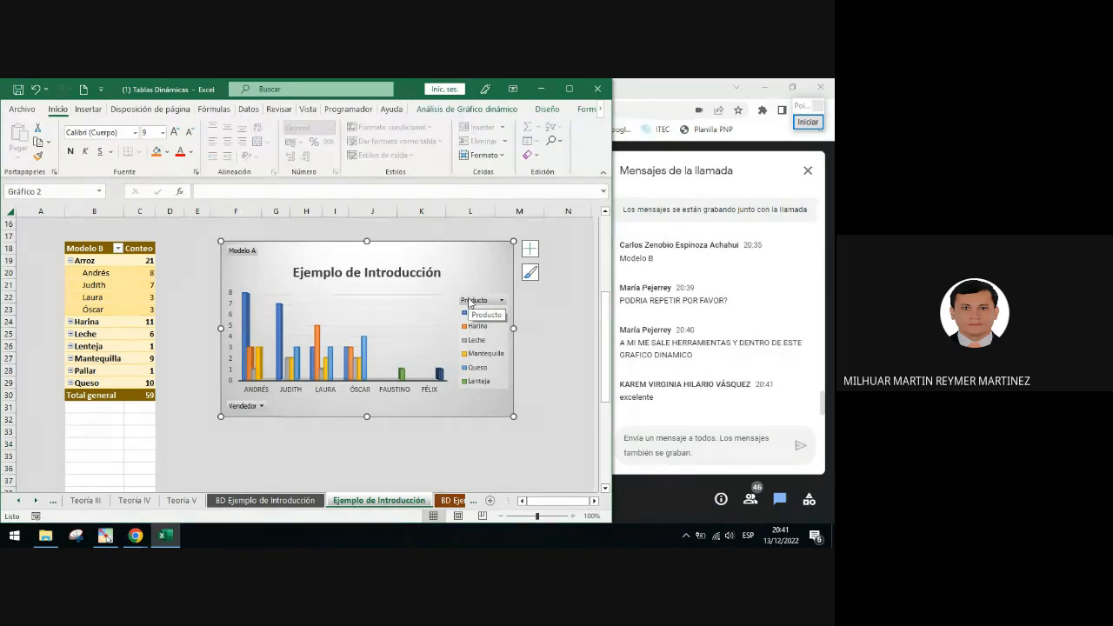
scroll(469, 302, up, 1)
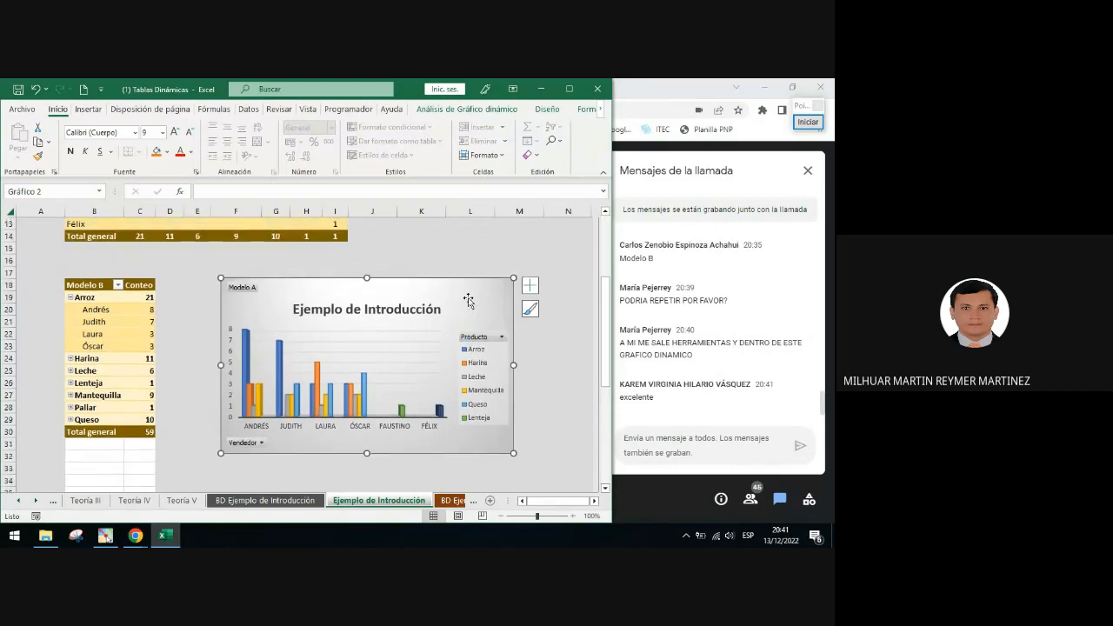
mouse_move(380, 288)
mouse_down()
mouse_move(326, 292)
mouse_move(373, 272)
mouse_up()
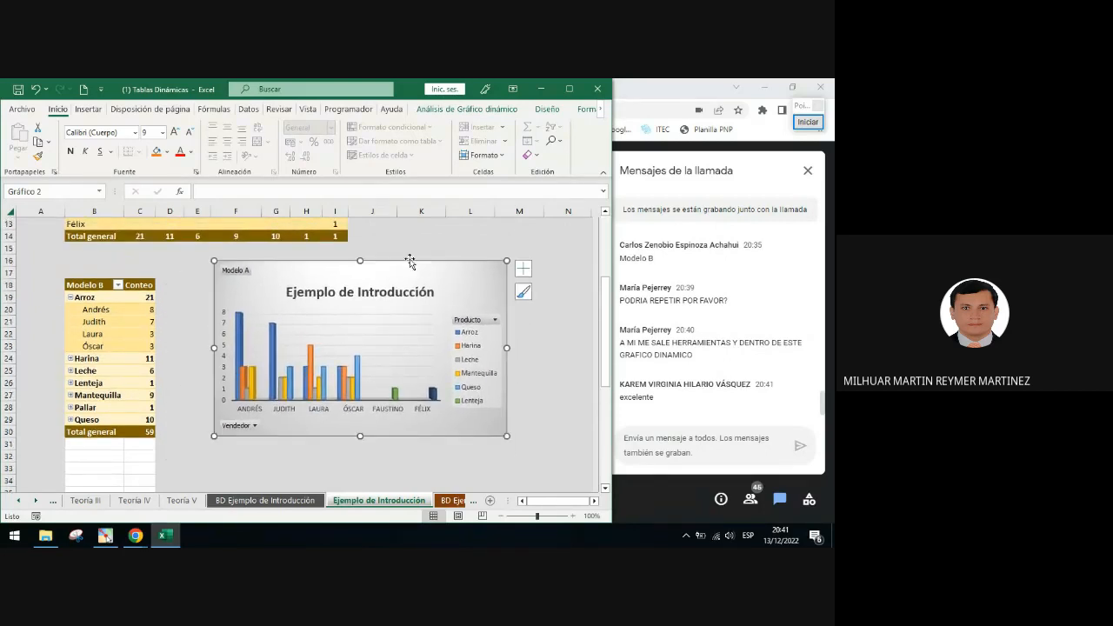
scroll(413, 261, up, 2)
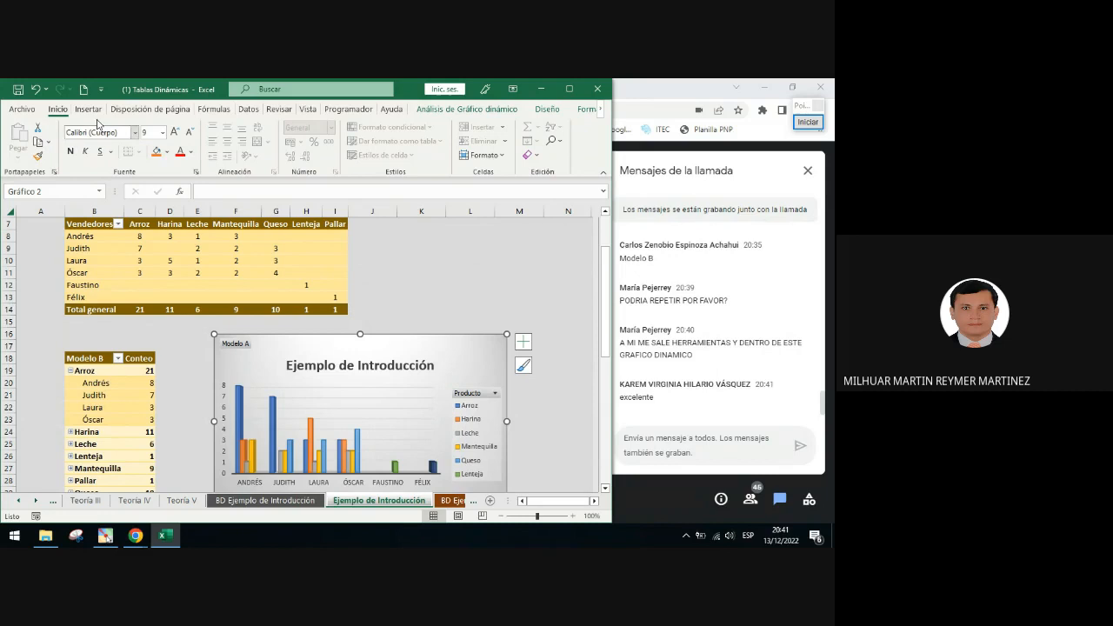
click(408, 250)
Open the Insert tools to point out the Charts group and the Recommended Charts command
click(104, 110)
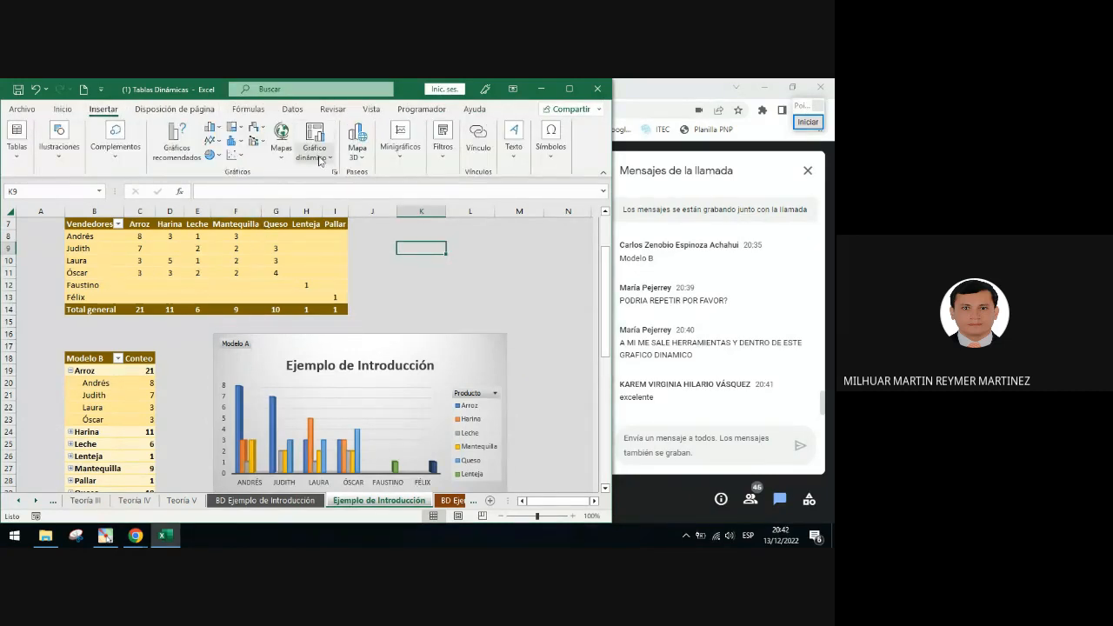
click(808, 121)
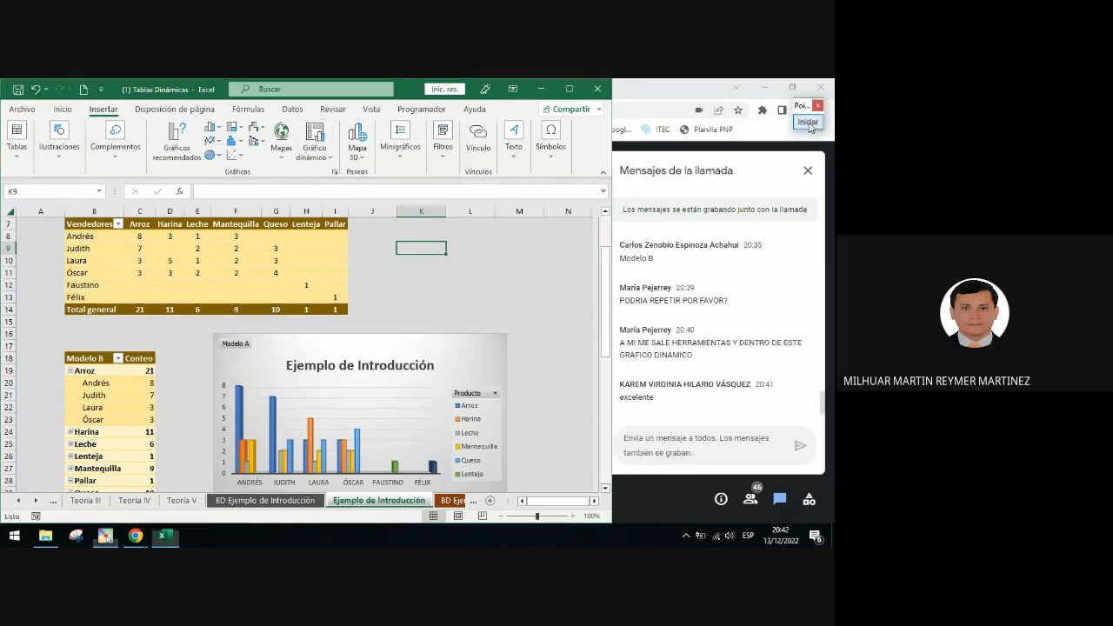
click(801, 325)
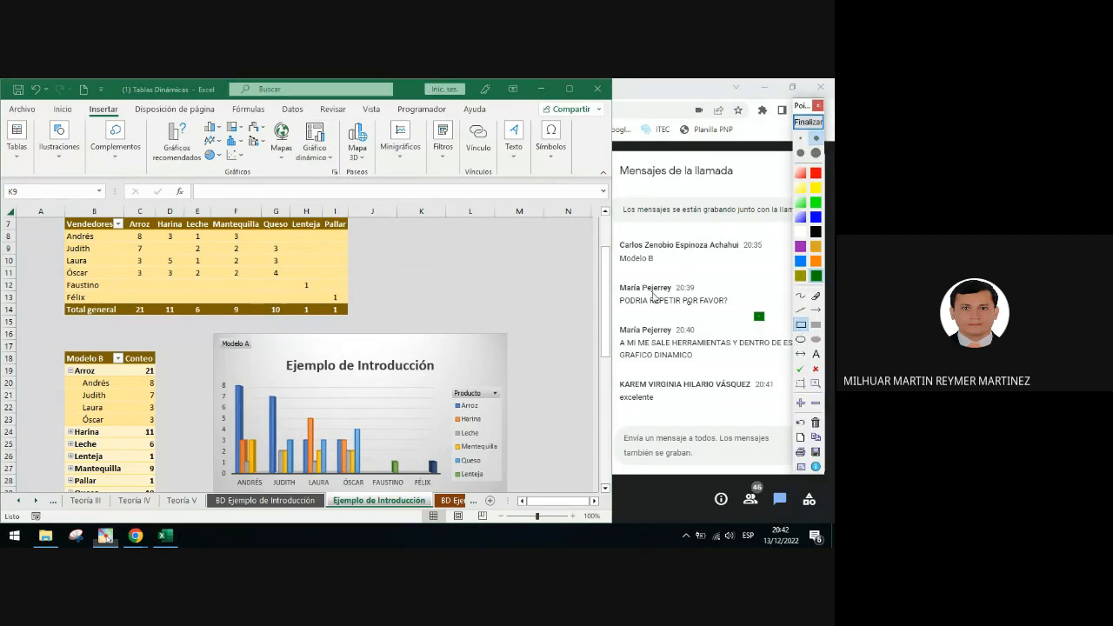
mouse_move(146, 114)
mouse_down()
mouse_move(249, 166)
mouse_move(345, 178)
mouse_up()
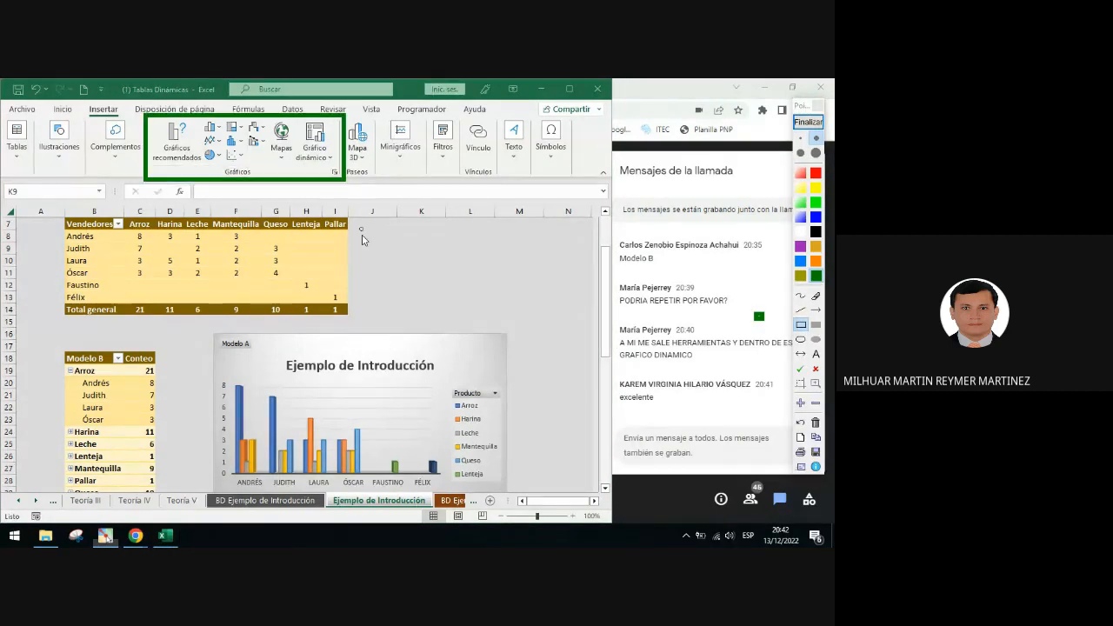
click(801, 340)
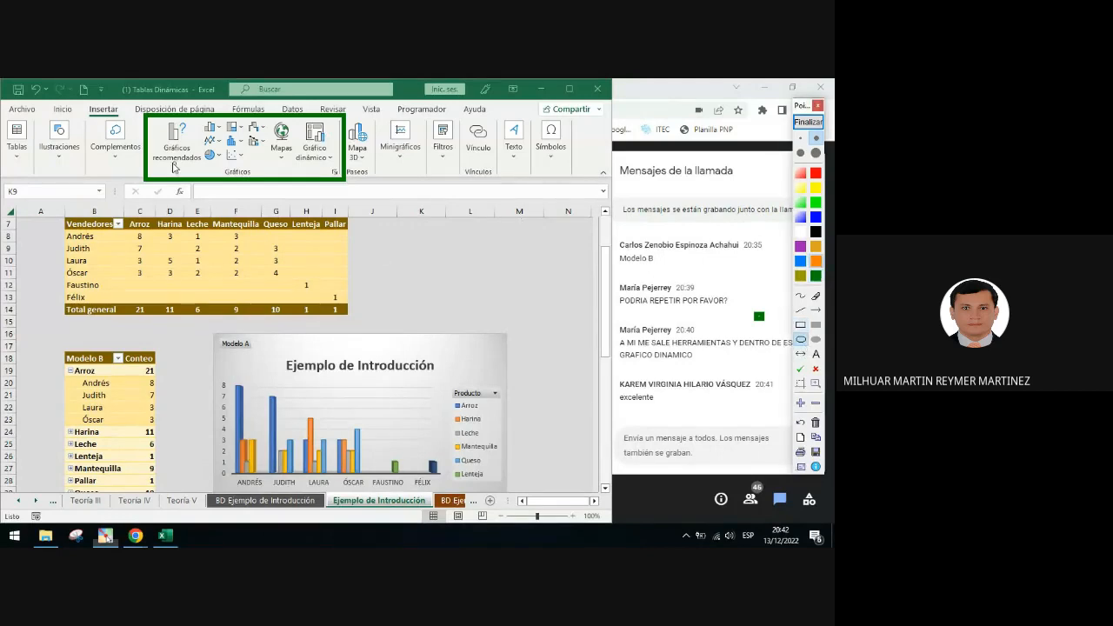
drag(152, 121, 200, 172)
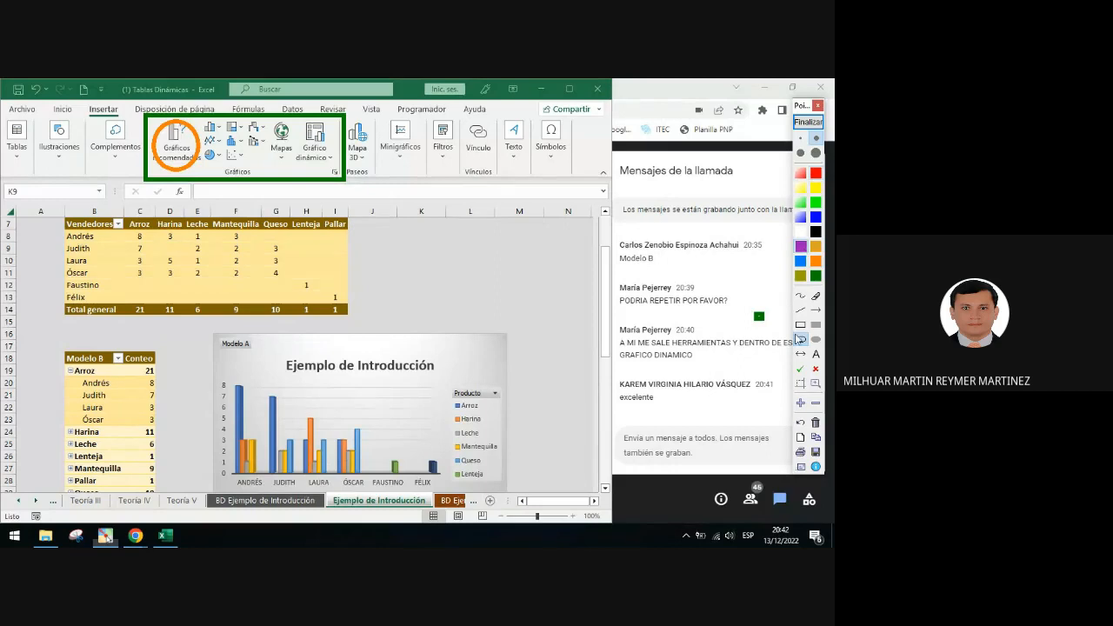
Open the combined PivotChart and PivotTable creation dialog from the Insert tools, then close it without creating anything
click(801, 325)
drag(299, 119, 338, 172)
click(808, 122)
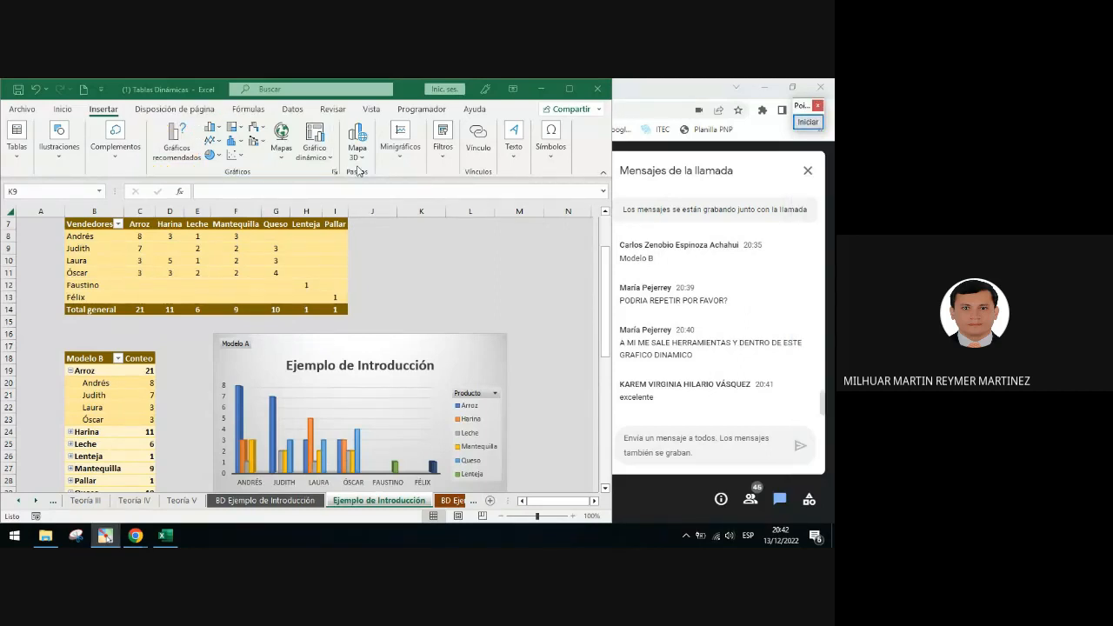
click(316, 154)
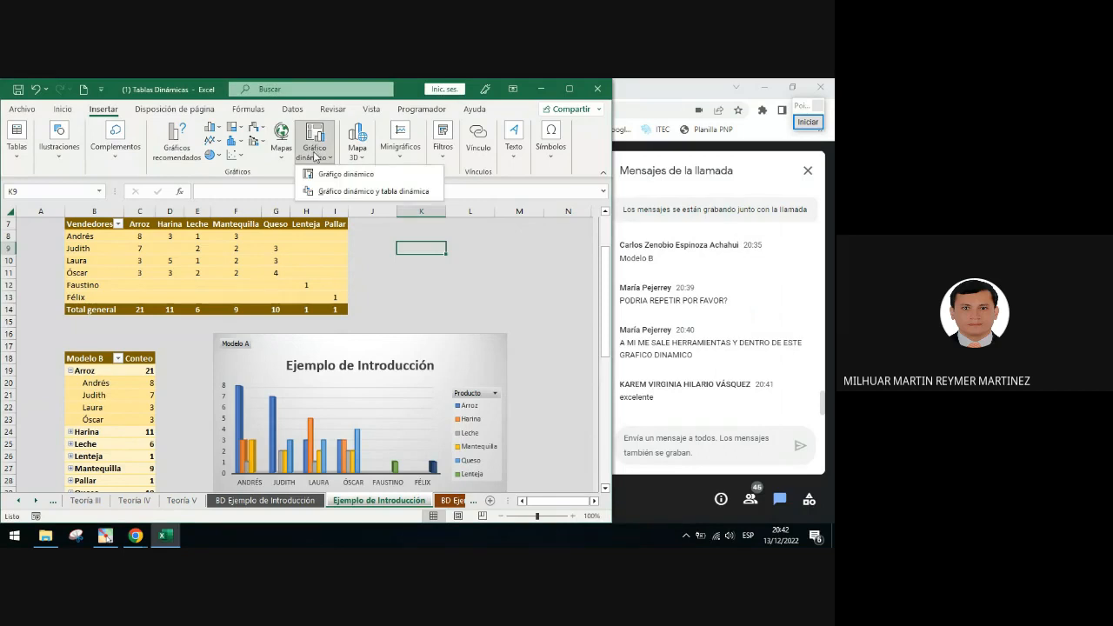
click(354, 176)
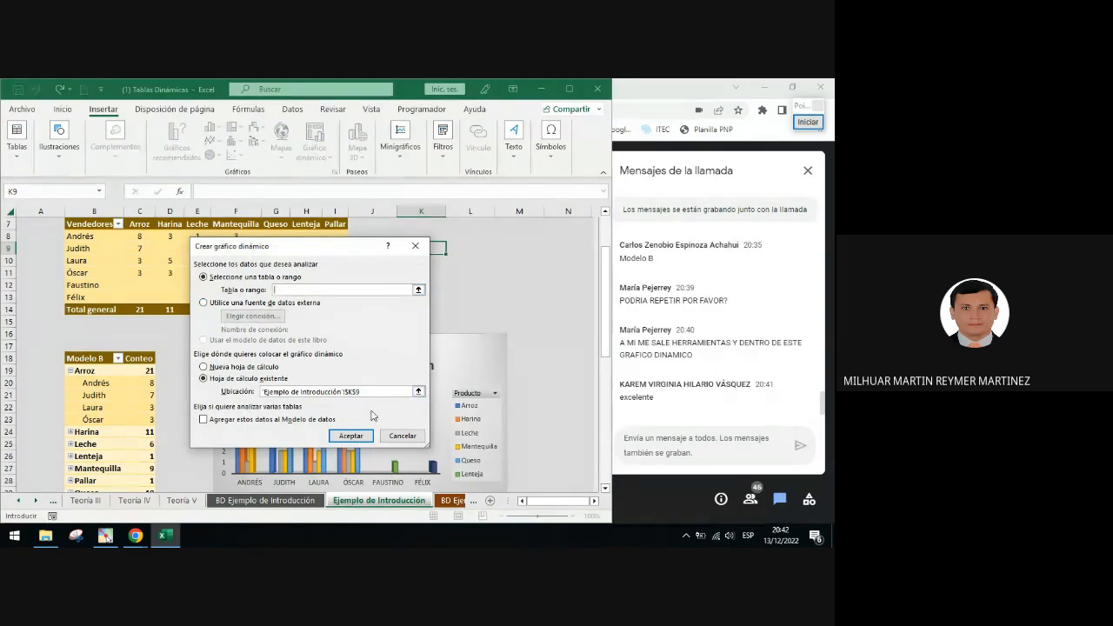
click(413, 251)
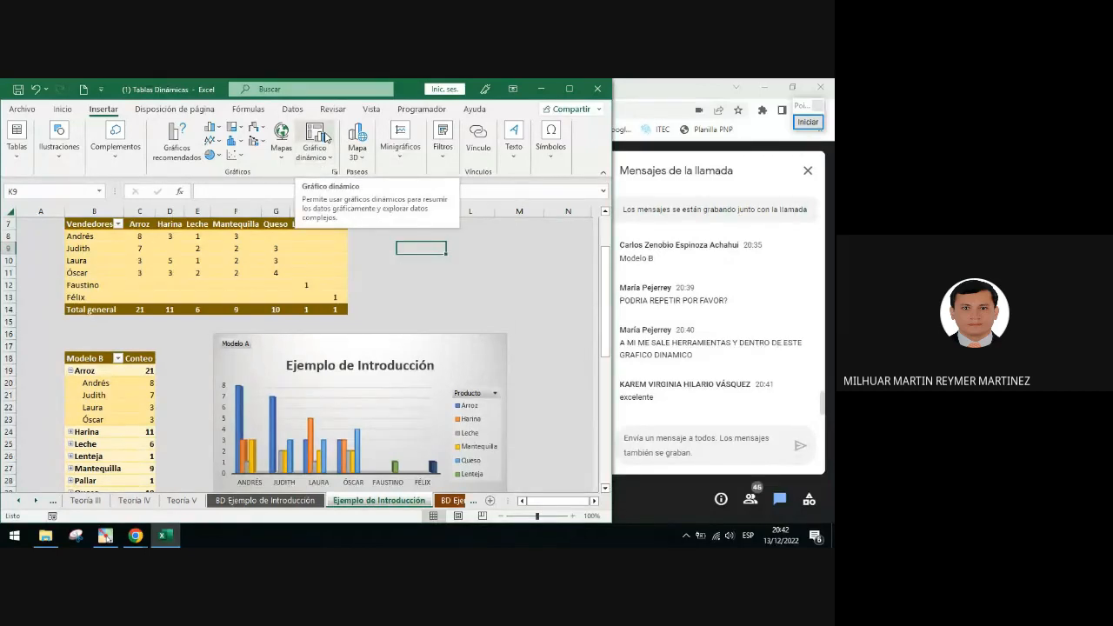
Open the Insert Chart dialog from the PivotTable Analyze tools for the Modelo A table, then close it unchanged
click(204, 252)
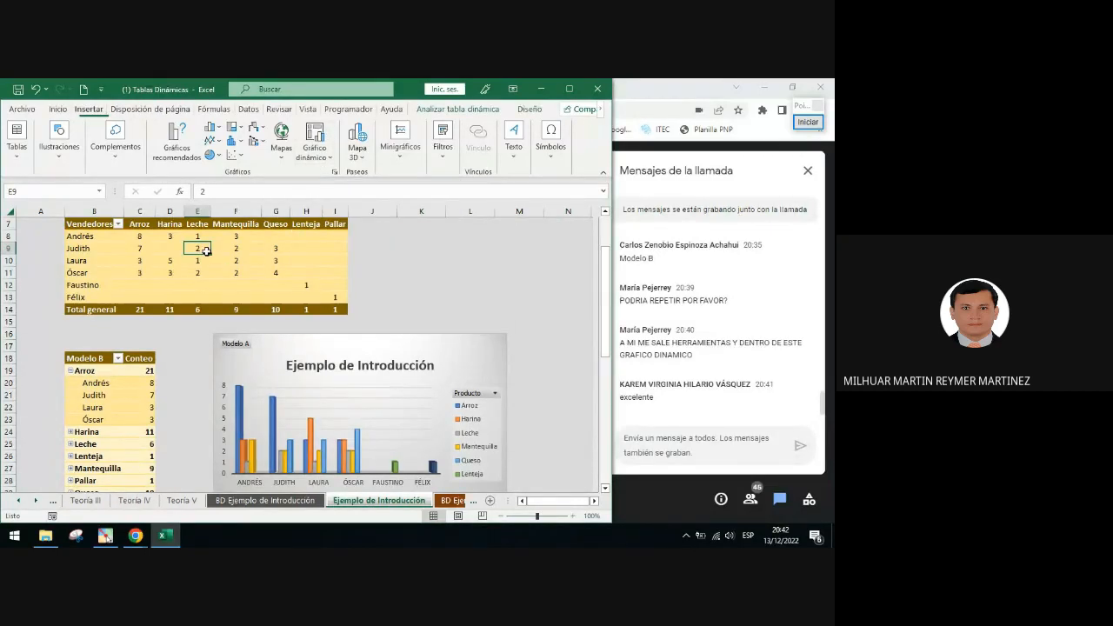
click(448, 110)
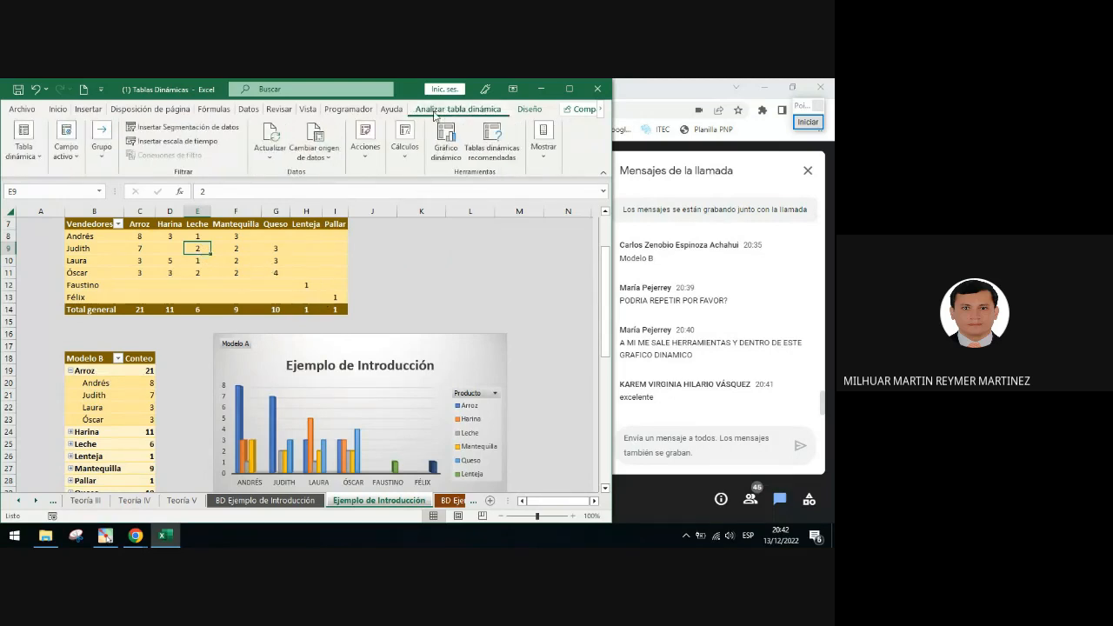
click(444, 148)
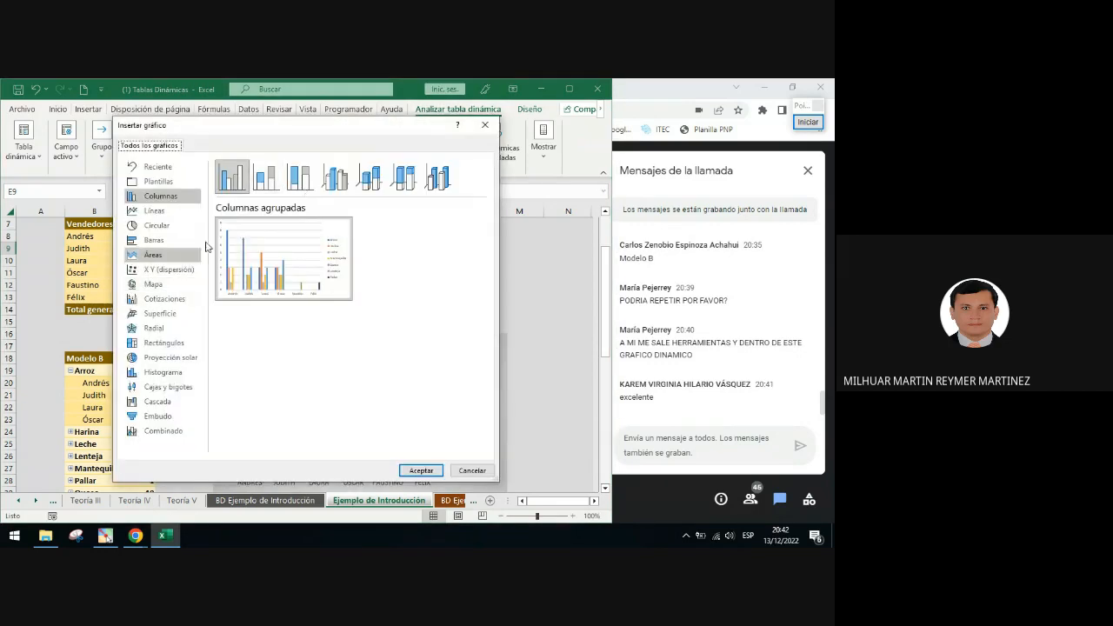
mouse_move(233, 287)
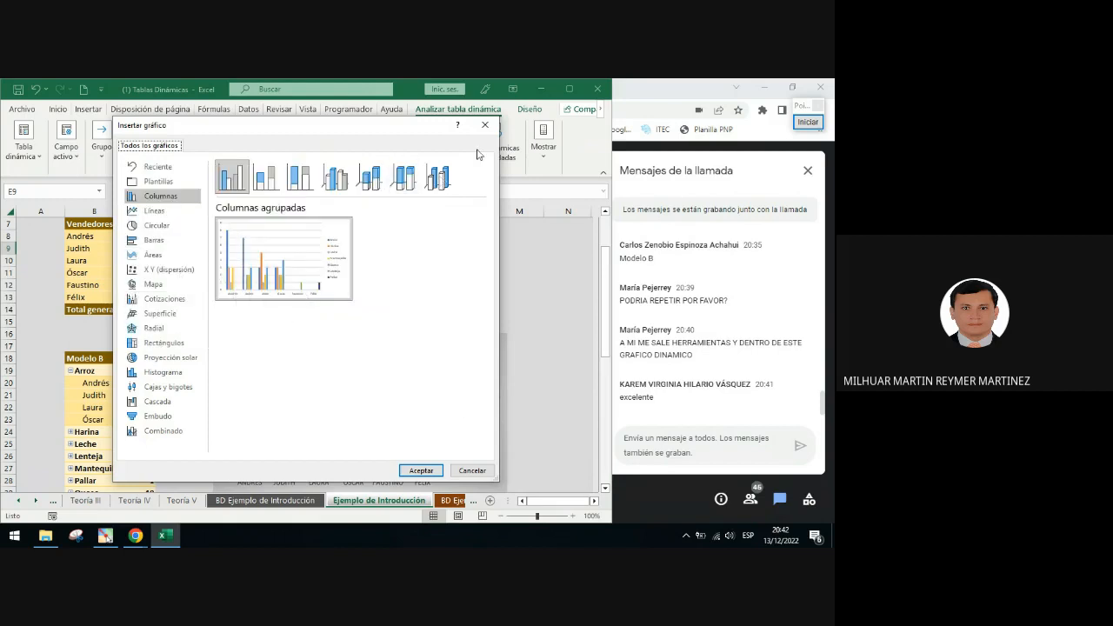
click(485, 125)
Move the PivotChart left so it starts about column D, row 17
click(443, 348)
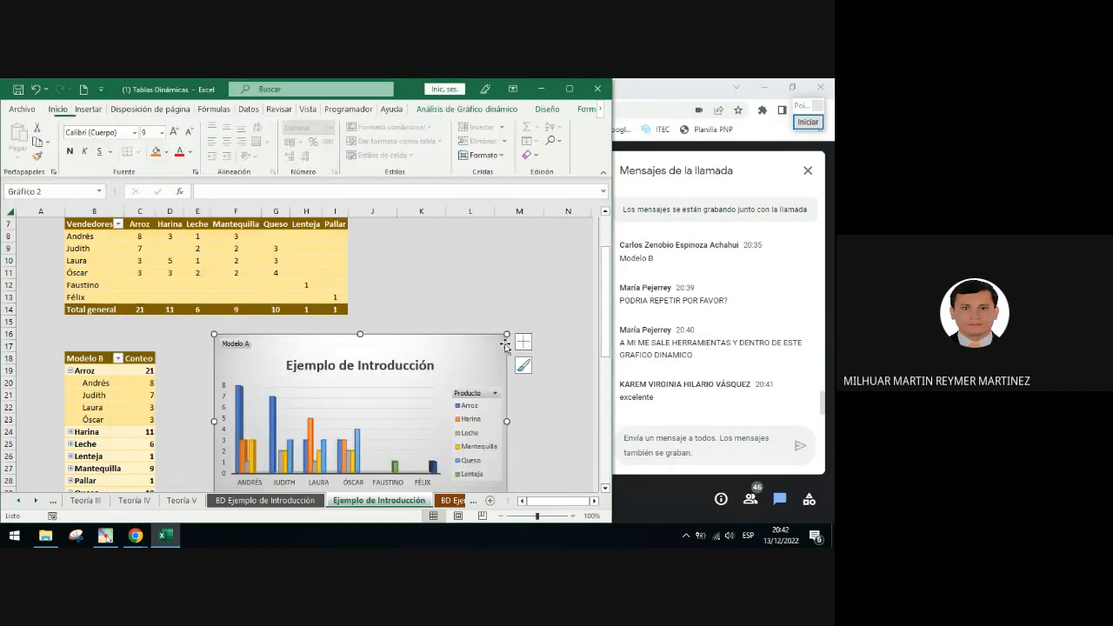
scroll(513, 348, down, 2)
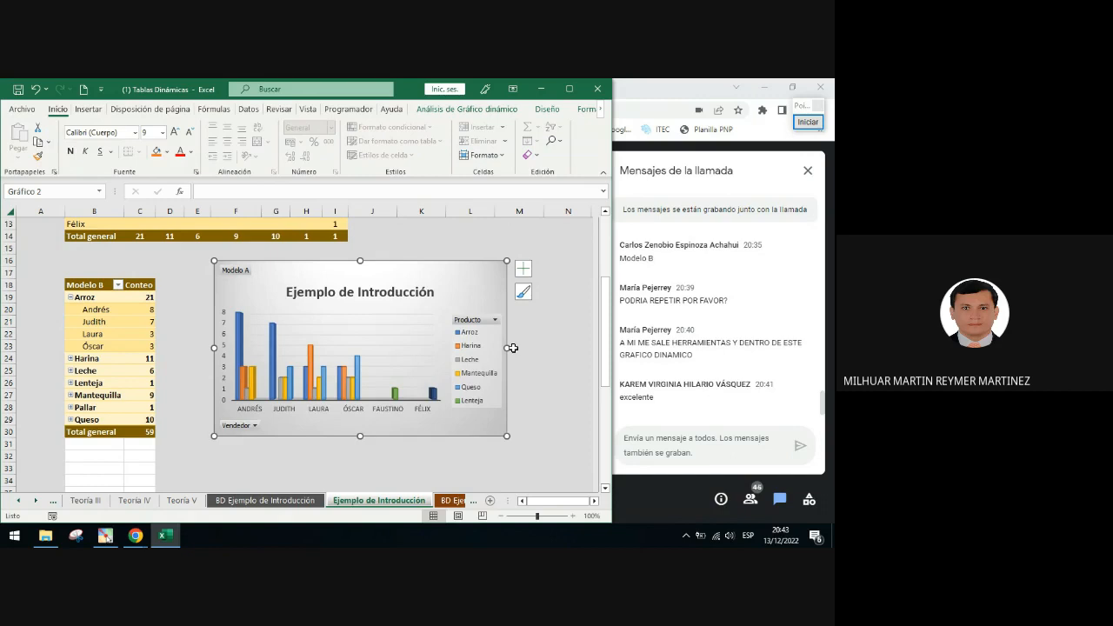
mouse_move(389, 273)
mouse_down()
mouse_move(384, 289)
mouse_move(353, 288)
mouse_up()
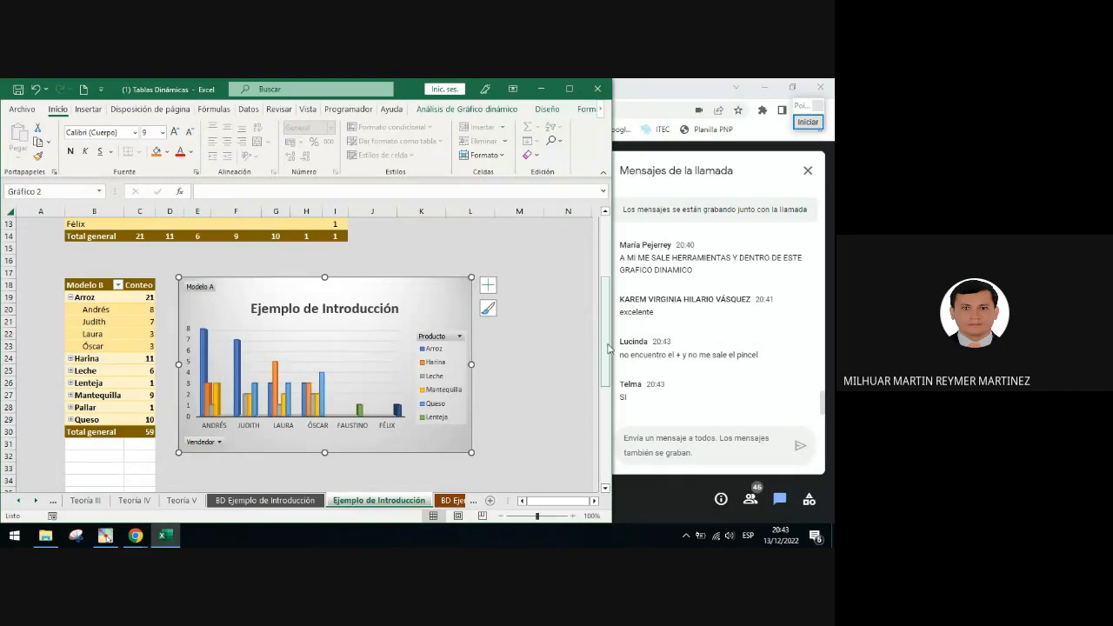
Open the PivotTable field list for the Modelo B table from a vendor cell
click(231, 254)
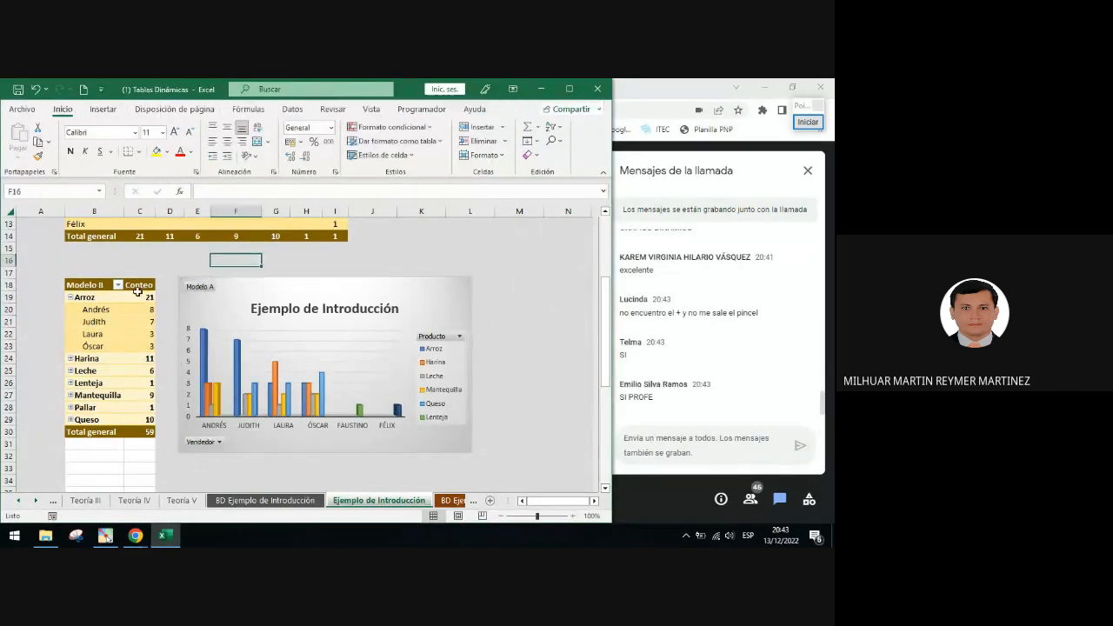
click(87, 309)
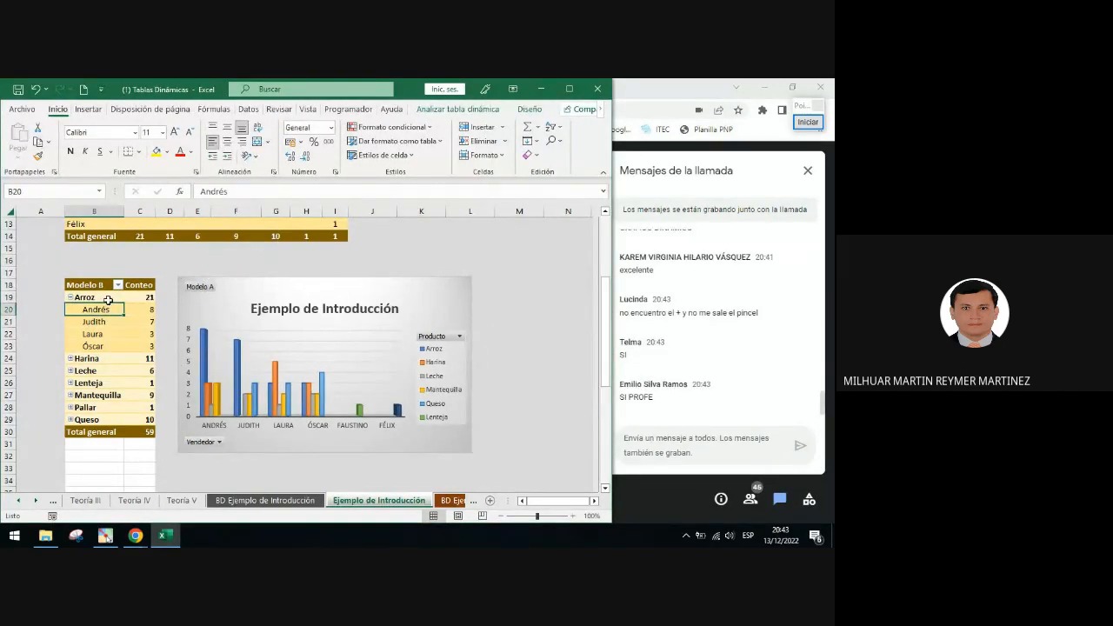
click(449, 111)
right_click(99, 305)
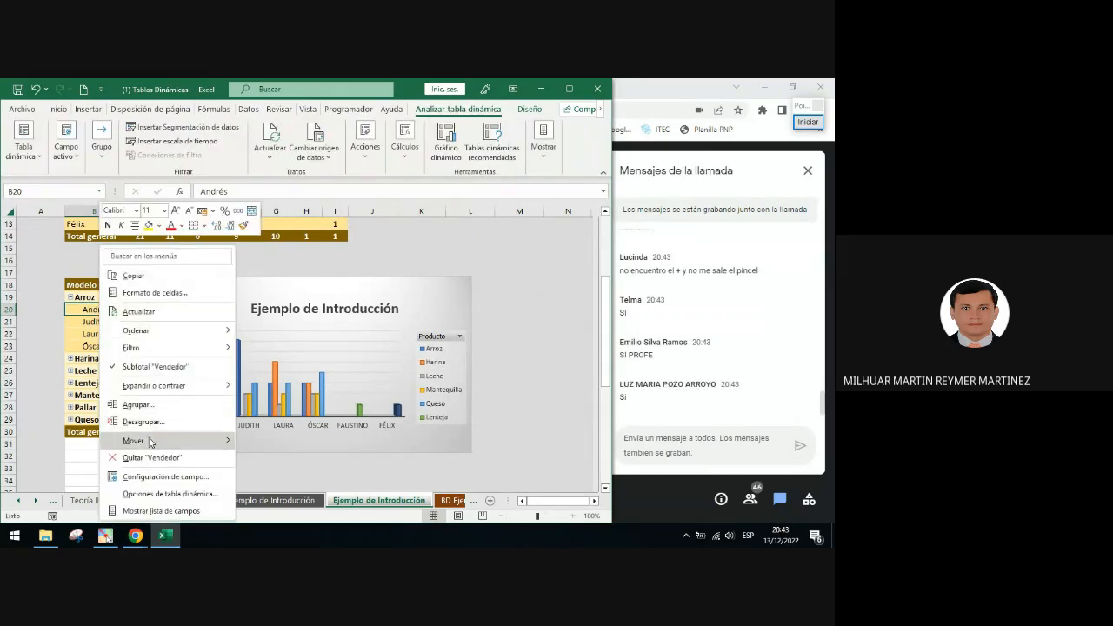
click(161, 510)
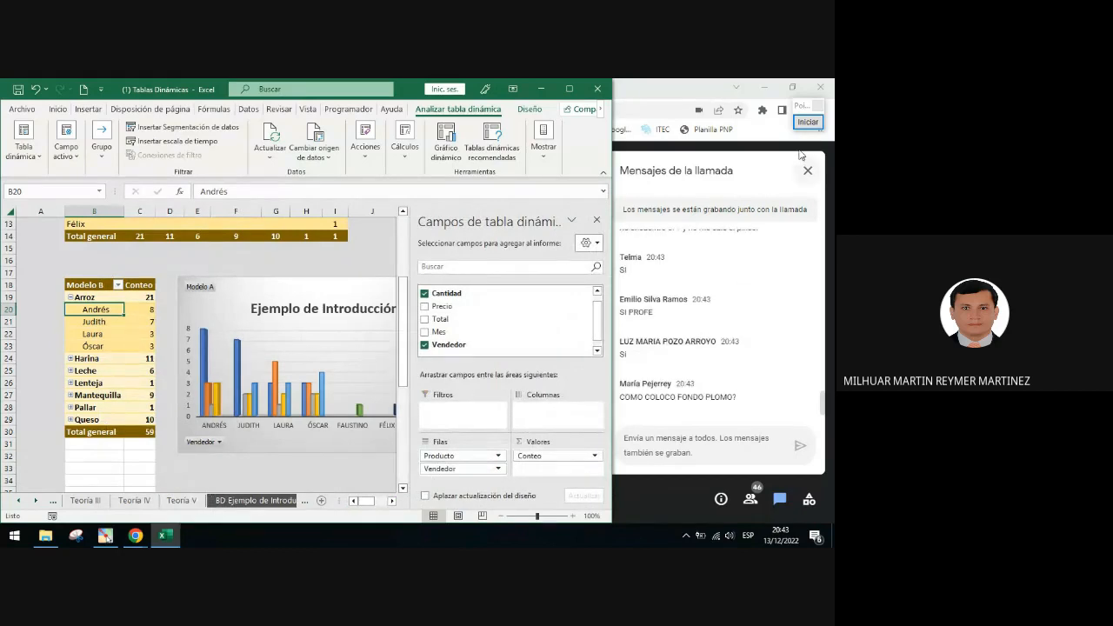
Examine the Rows area fields of the Modelo B PivotTable, then close the field list
click(808, 121)
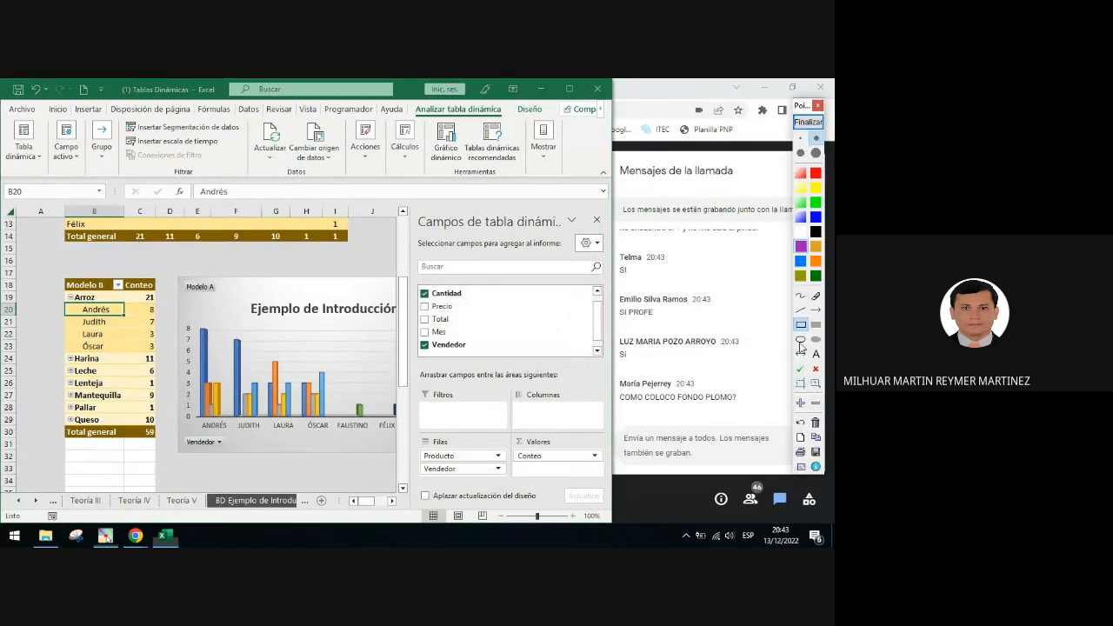
click(801, 339)
mouse_move(413, 430)
mouse_down()
mouse_move(458, 473)
mouse_move(499, 491)
mouse_up()
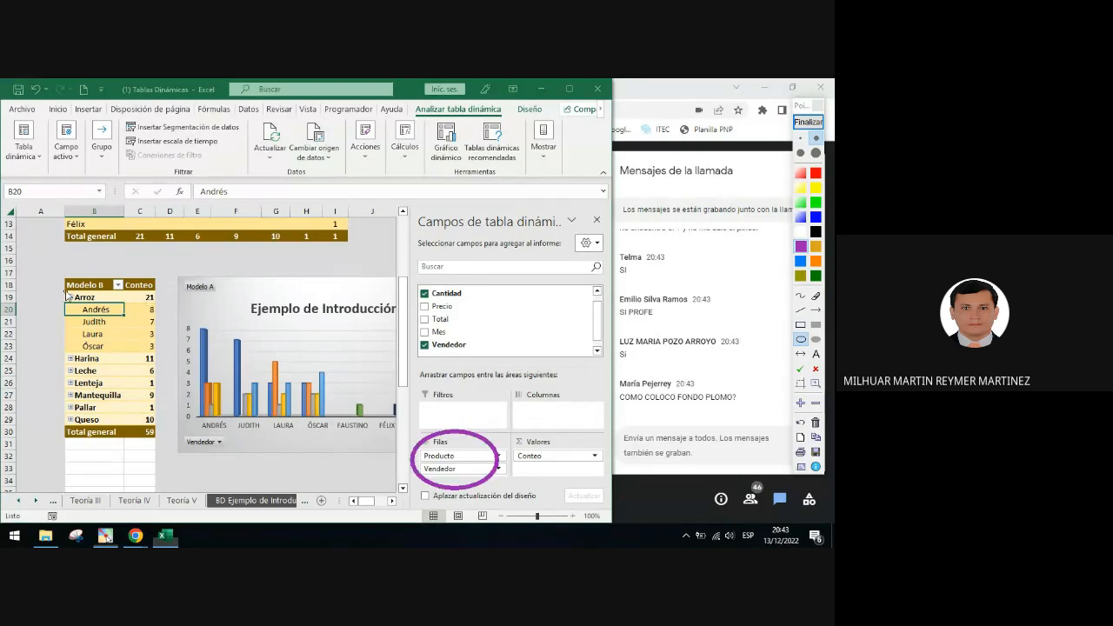
drag(64, 290, 76, 303)
click(808, 121)
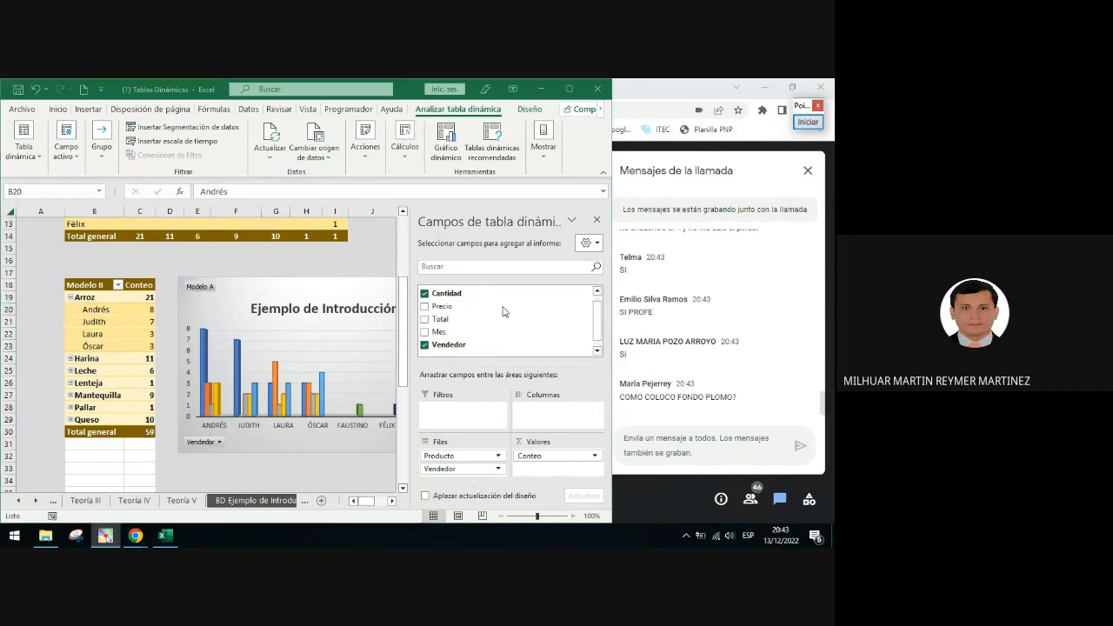
click(597, 220)
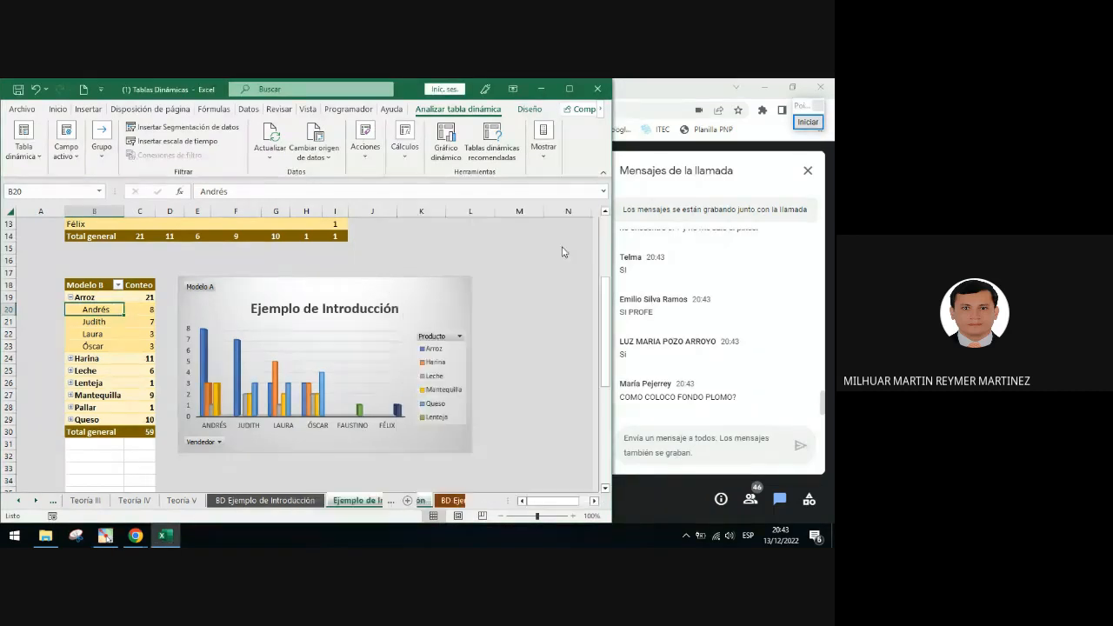
Drag the PivotChart right and back again, and browse its chart styles without applying one
drag(316, 299, 457, 299)
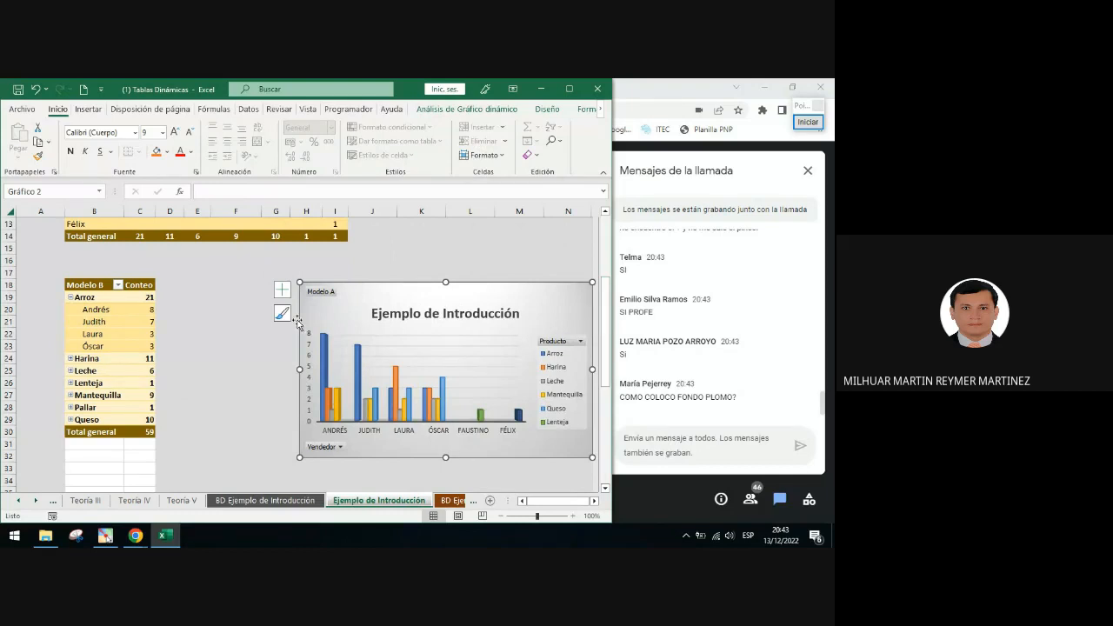
drag(368, 284, 288, 281)
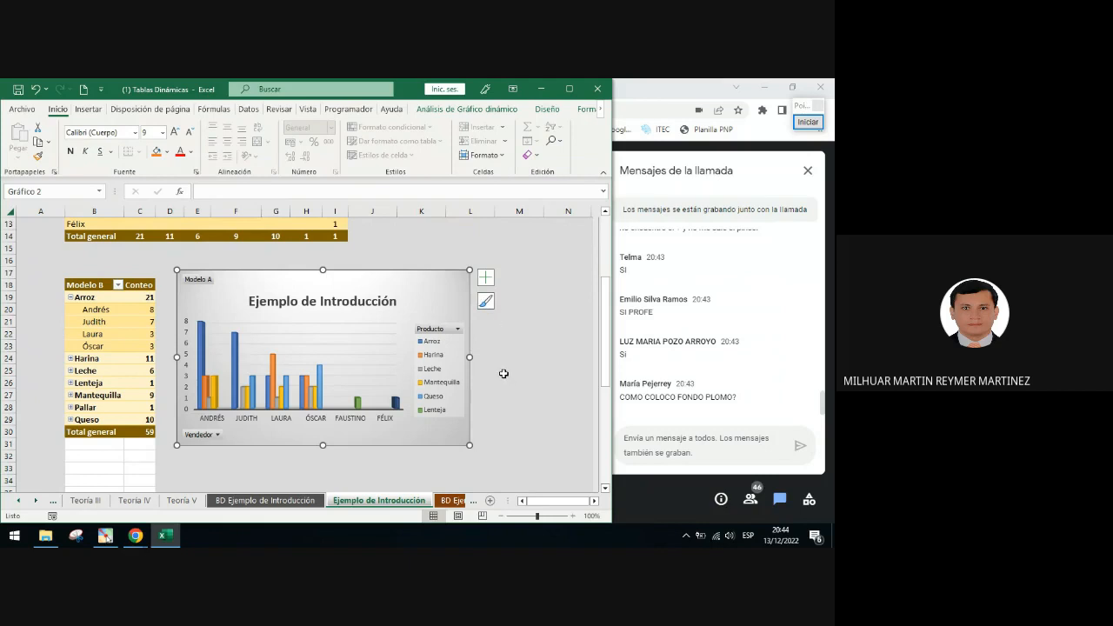
click(486, 302)
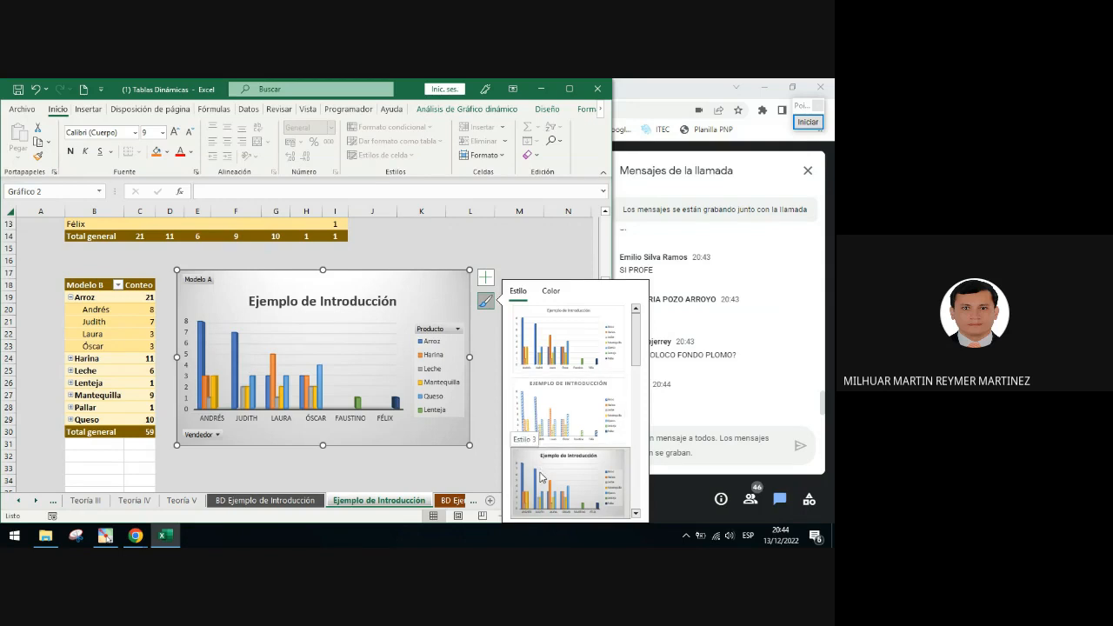
click(541, 236)
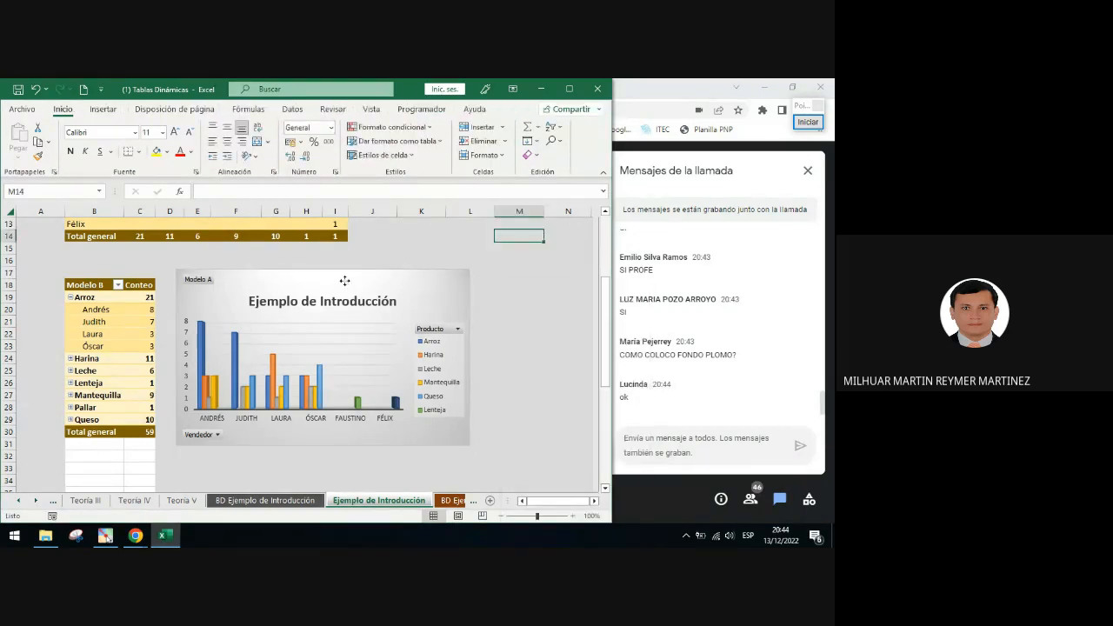
Enlarge and reposition the PivotChart to span about columns D to L, rows 17 to 32
drag(343, 280, 332, 267)
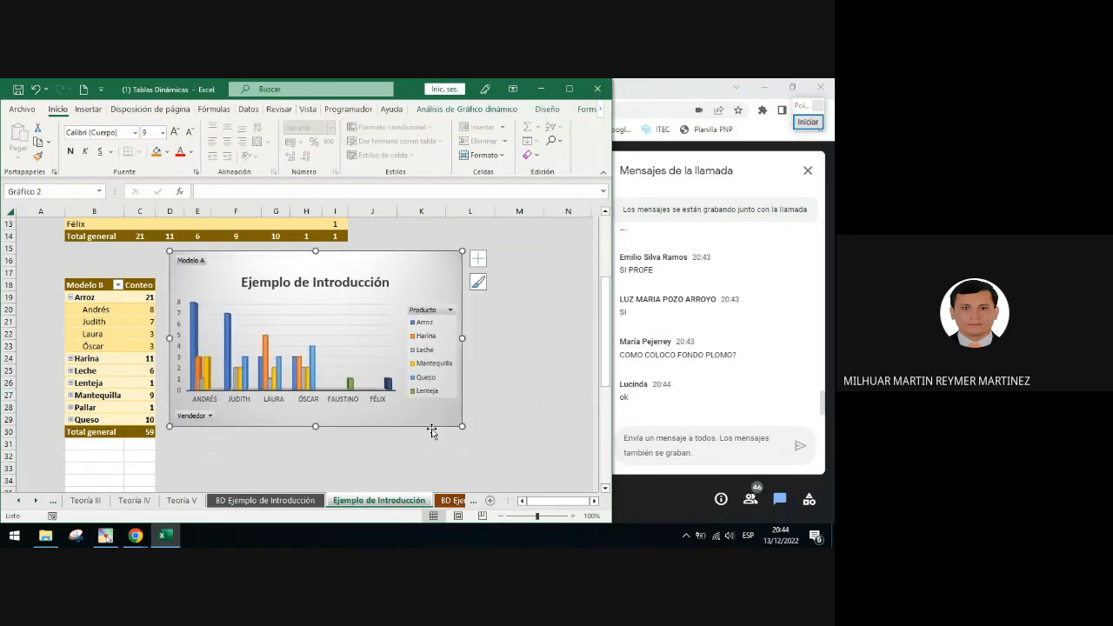
drag(464, 427, 494, 447)
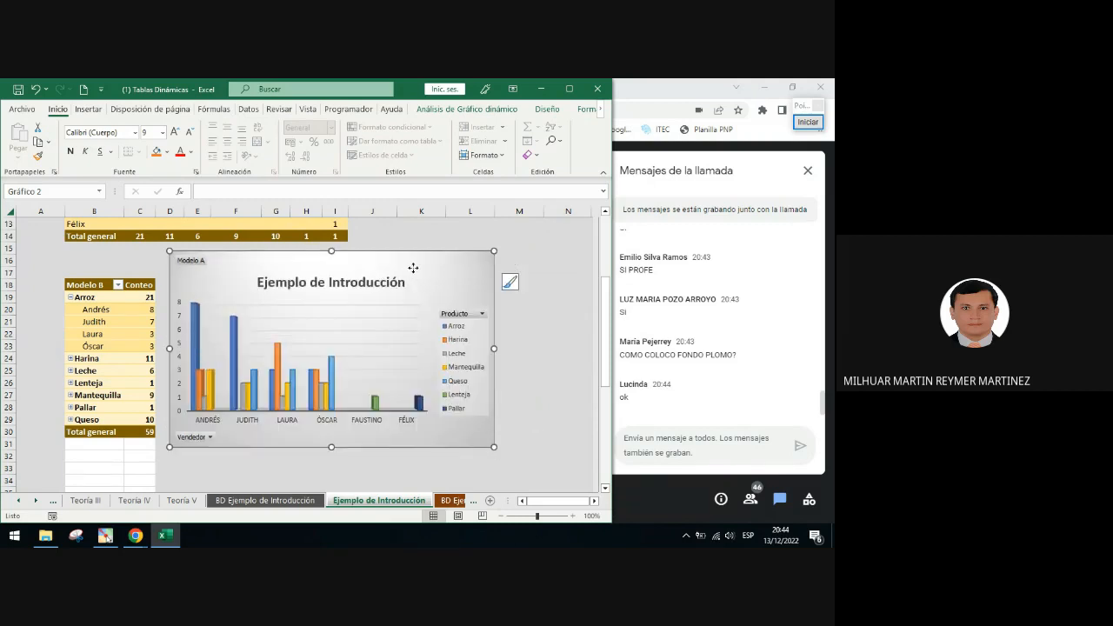
drag(407, 276, 482, 313)
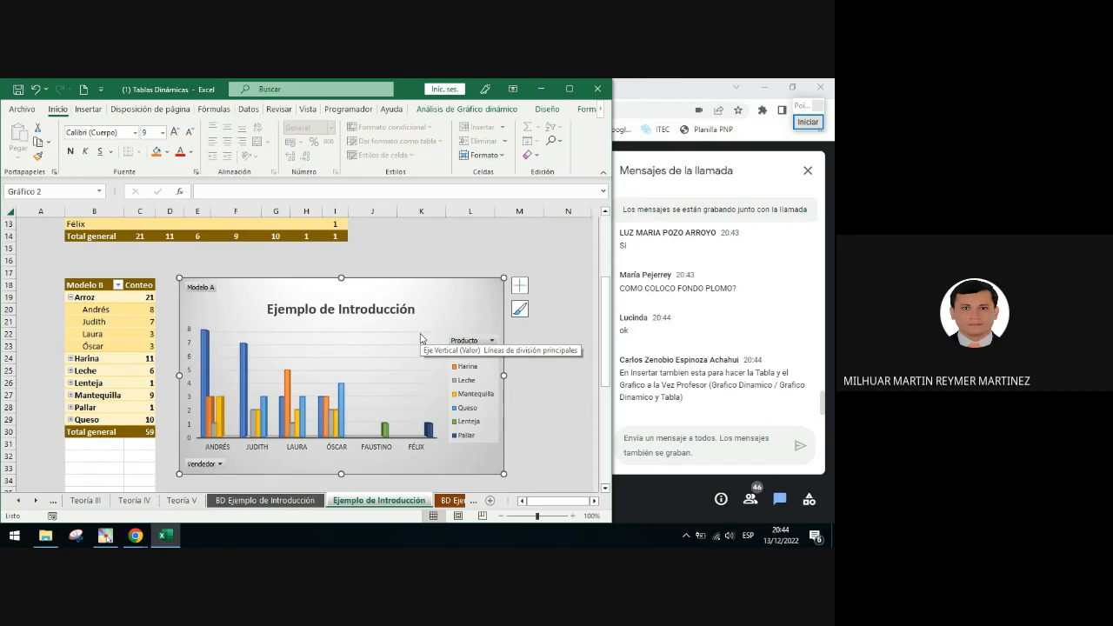
Select a cell in the Modelo A PivotTable and point out the PivotTable Analyze tools
scroll(421, 338, up, 4)
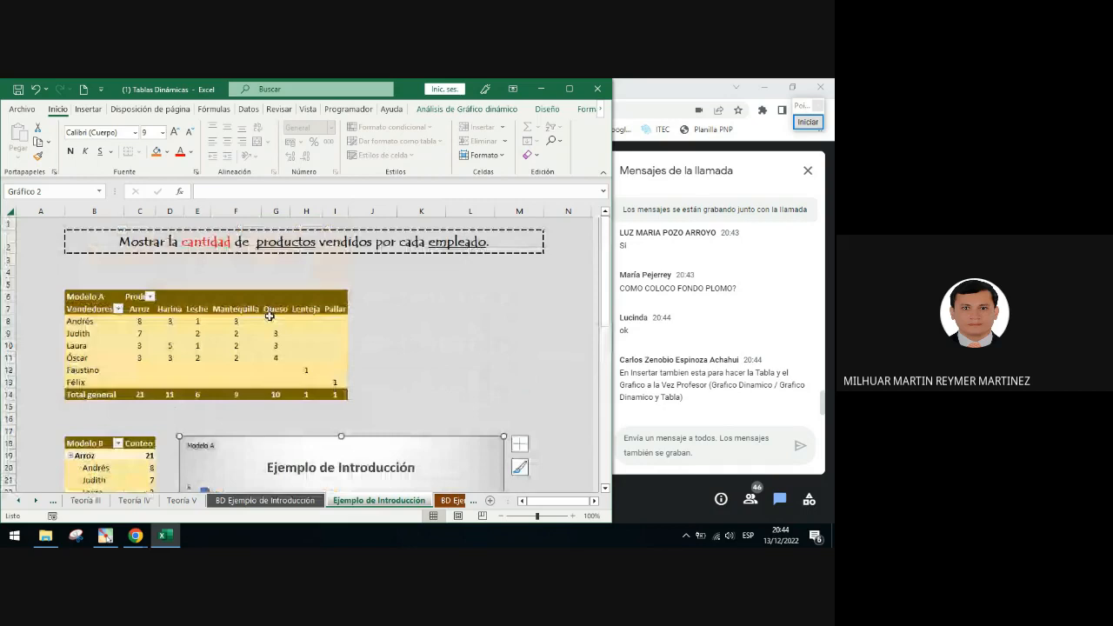
click(269, 319)
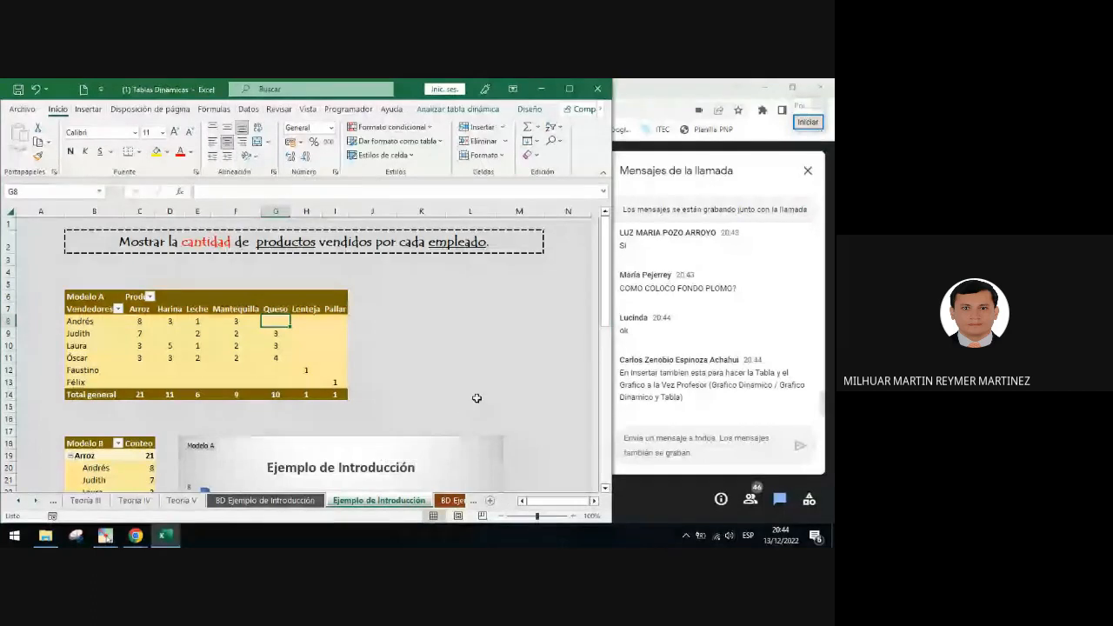
scroll(383, 442, down, 2)
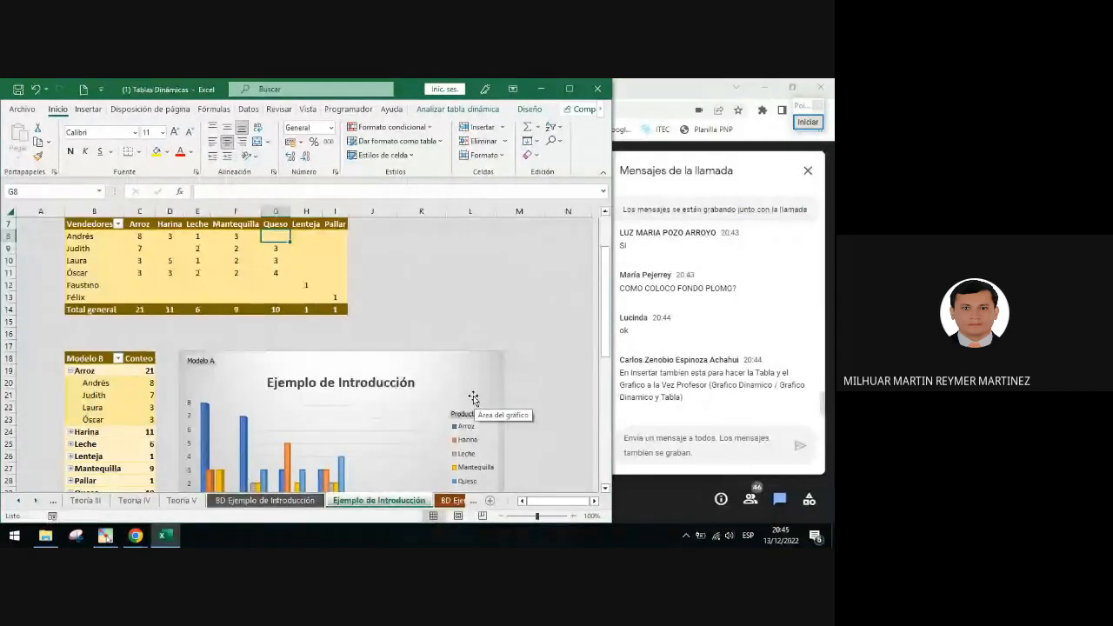
scroll(473, 397, down, 4)
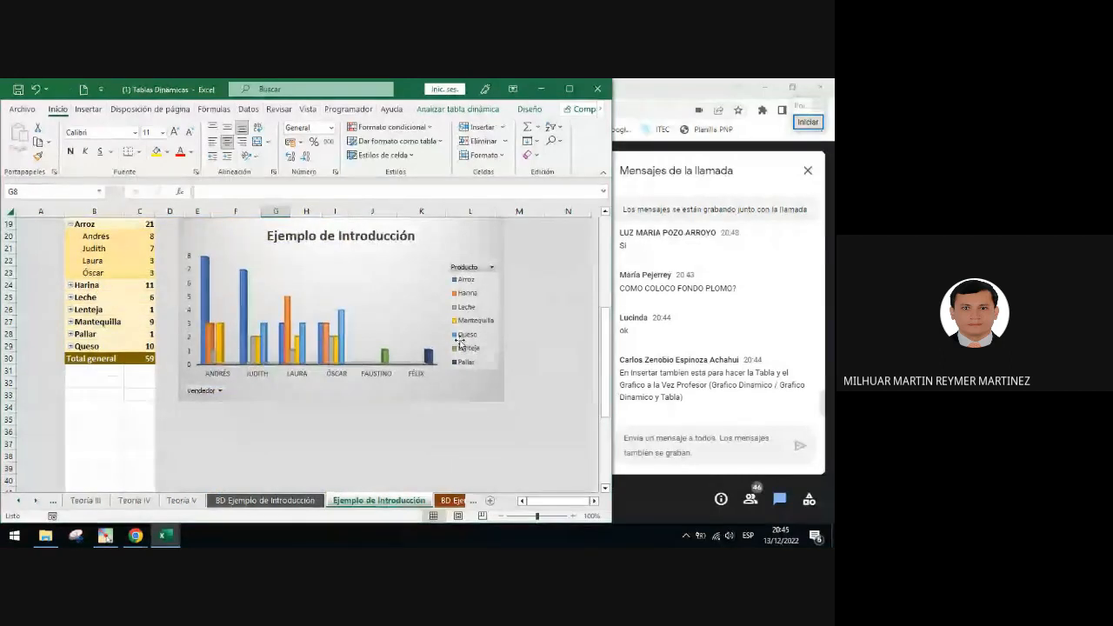
scroll(461, 348, up, 2)
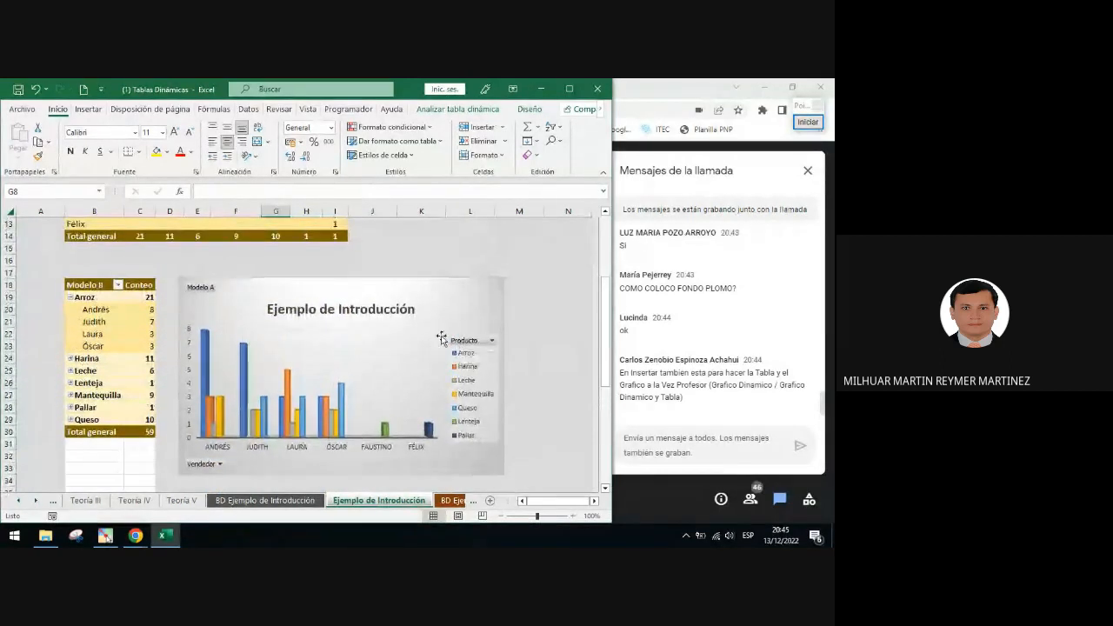
scroll(271, 288, up, 4)
click(197, 333)
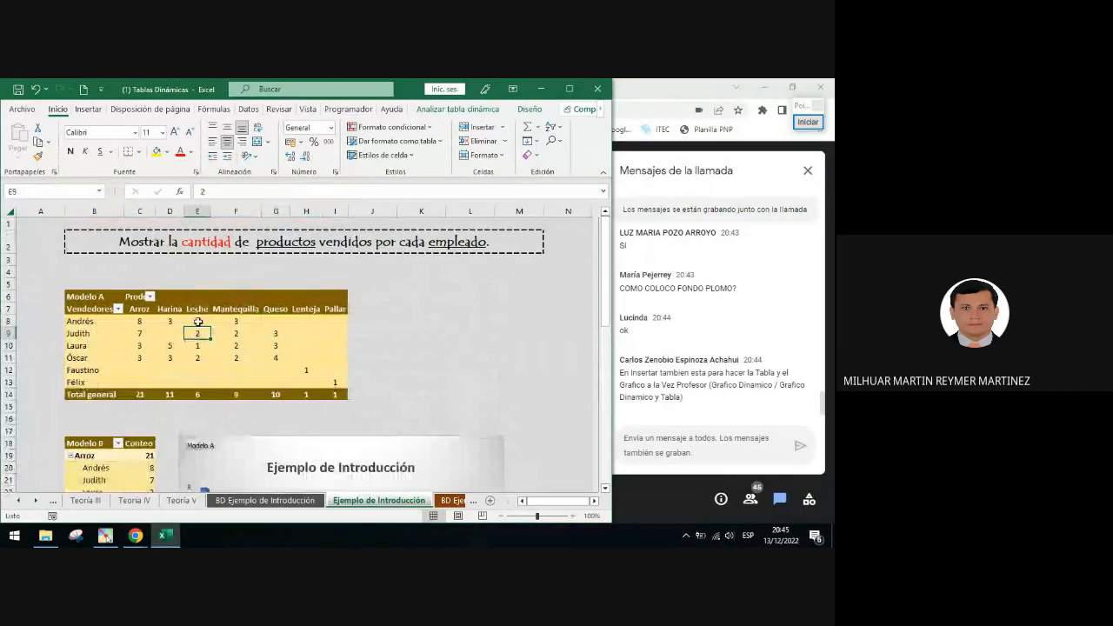
mouse_move(255, 321)
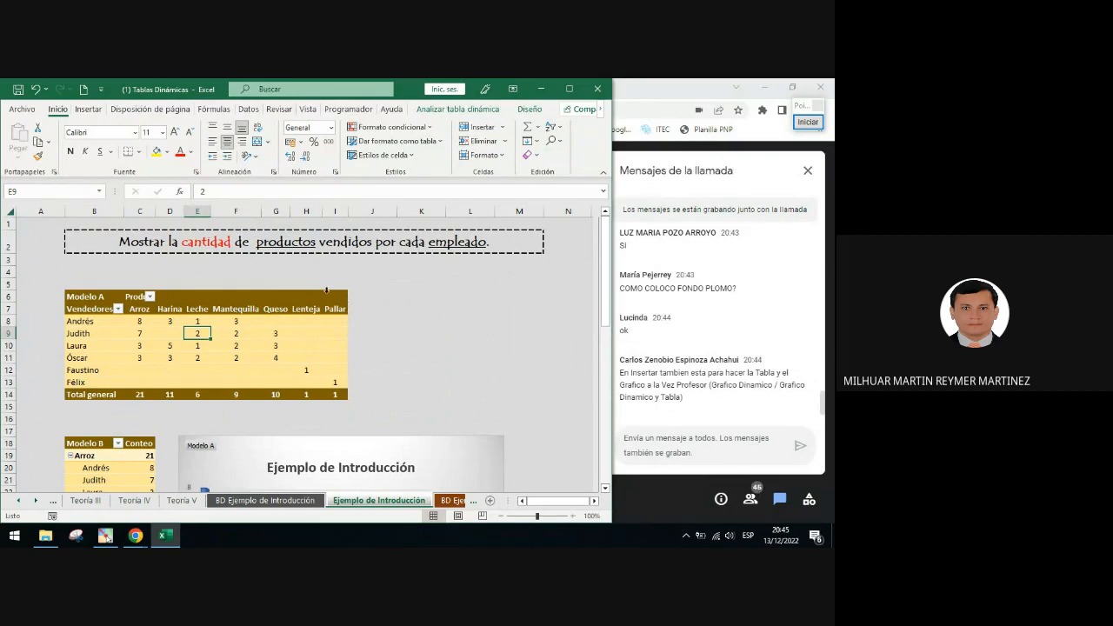
click(808, 122)
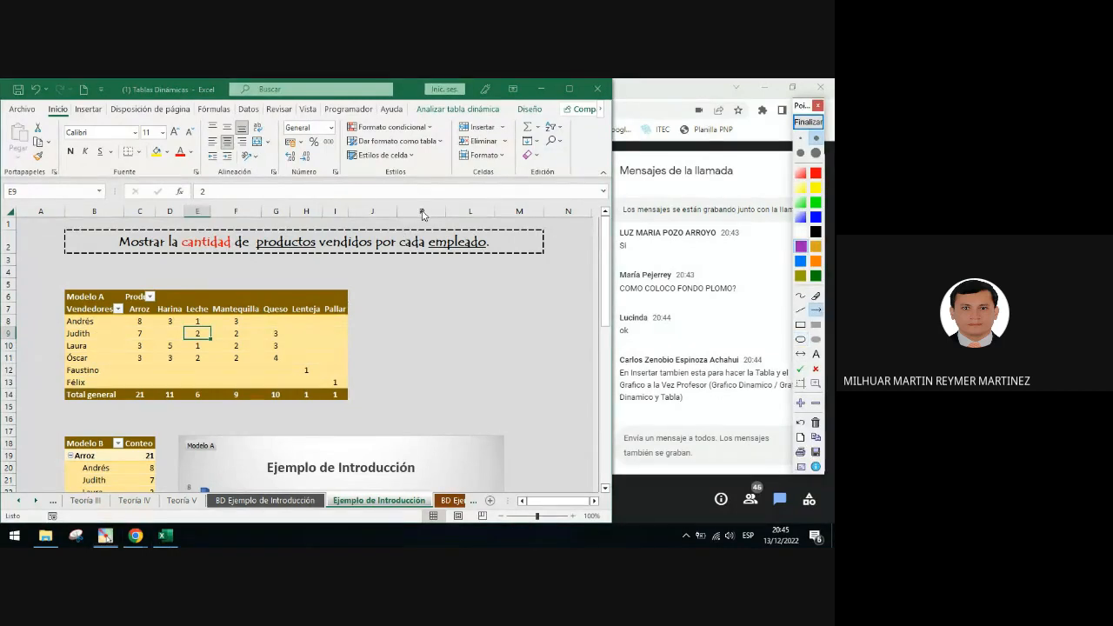
mouse_move(264, 306)
mouse_down()
mouse_move(334, 261)
mouse_move(435, 118)
mouse_up()
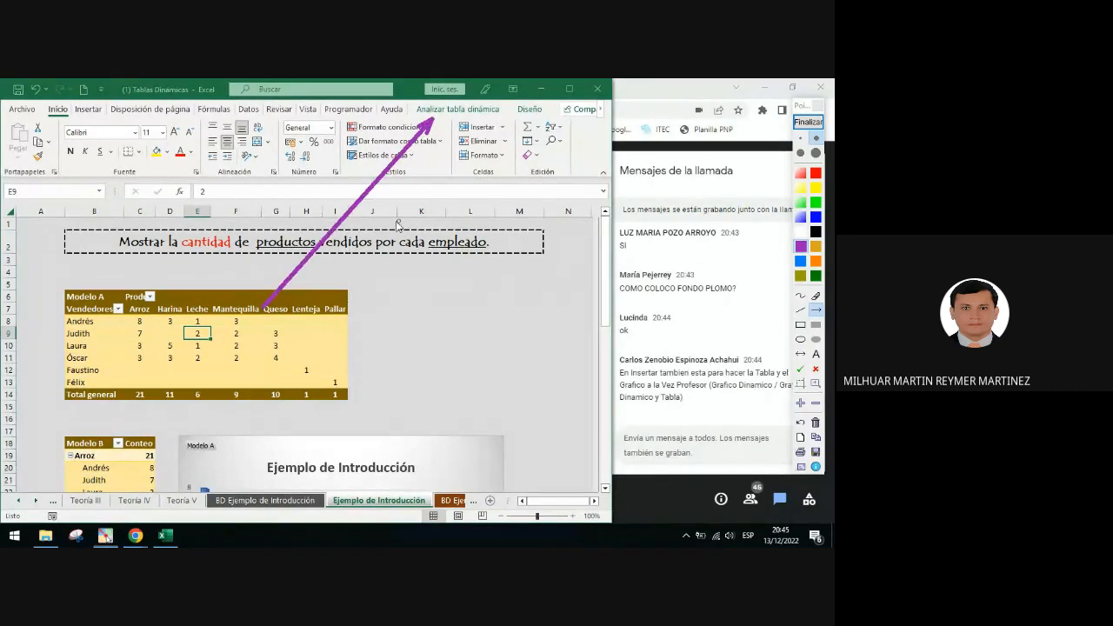
Open the PivotTable Analyze tab and mark its Filter group with an on-screen rectangle annotation
click(808, 121)
click(456, 111)
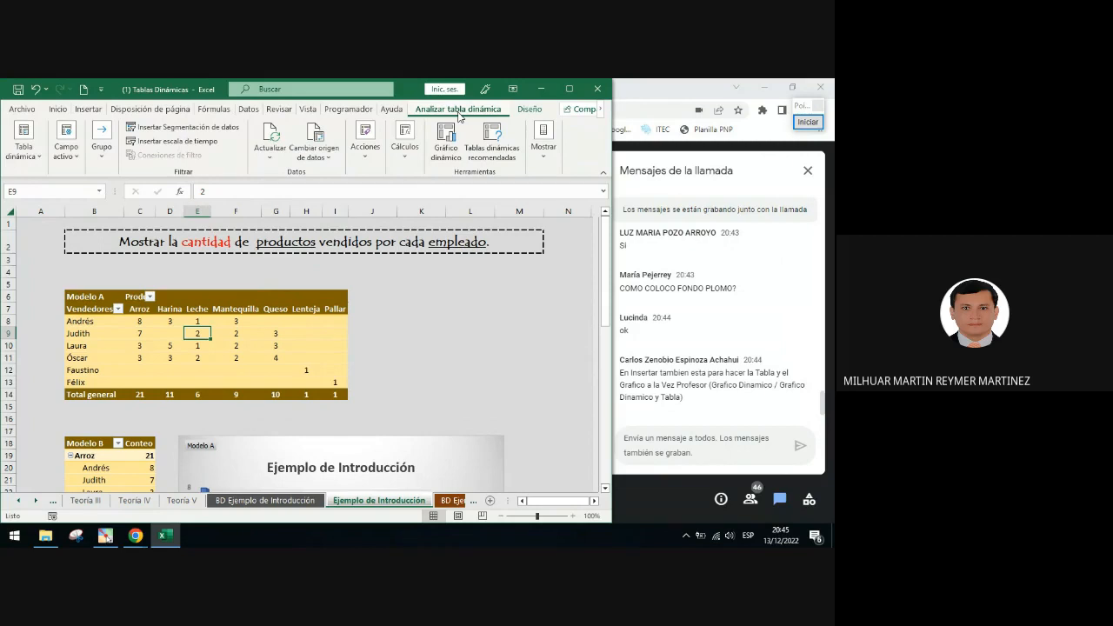
click(808, 122)
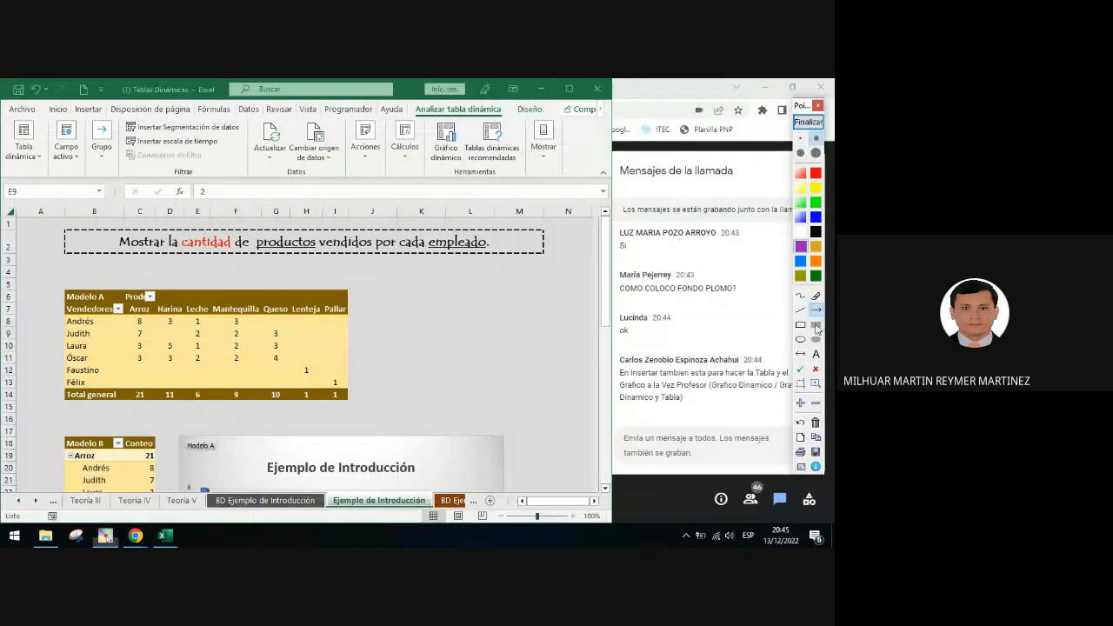
click(801, 326)
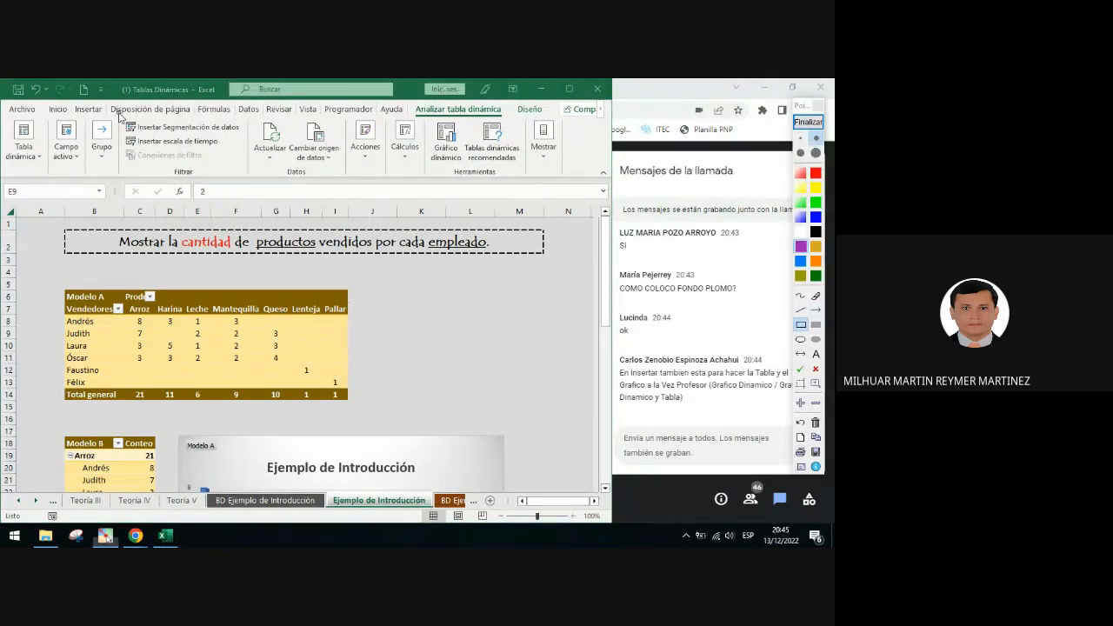
drag(118, 111, 249, 181)
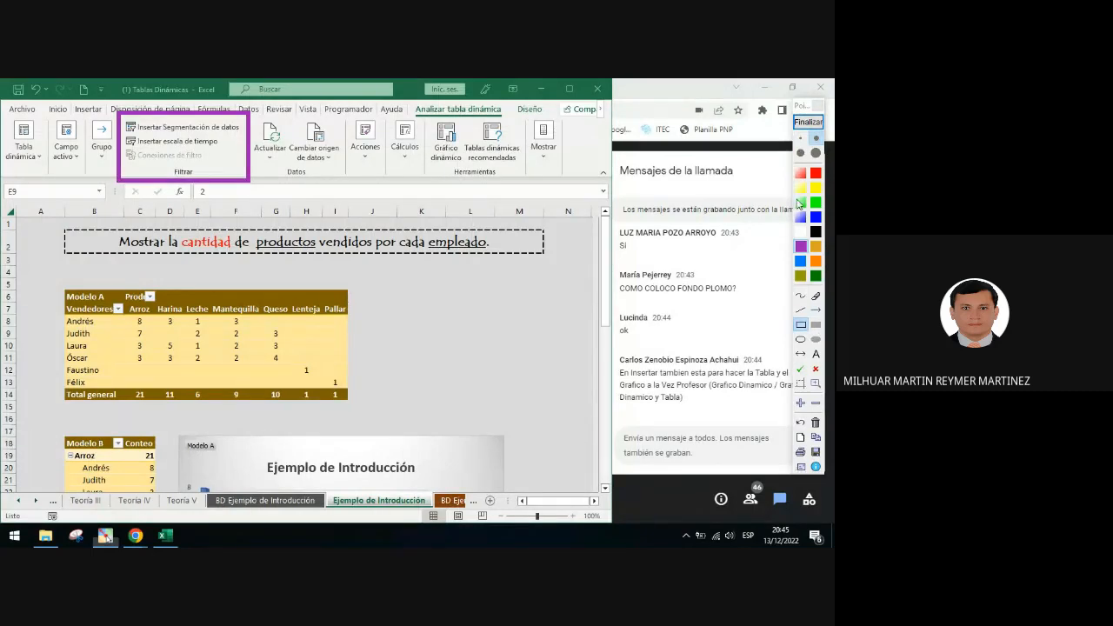
Annotate the Filter group with an arrow and underline the Insert Slicer and Insert Timeline commands in red and blue
click(816, 310)
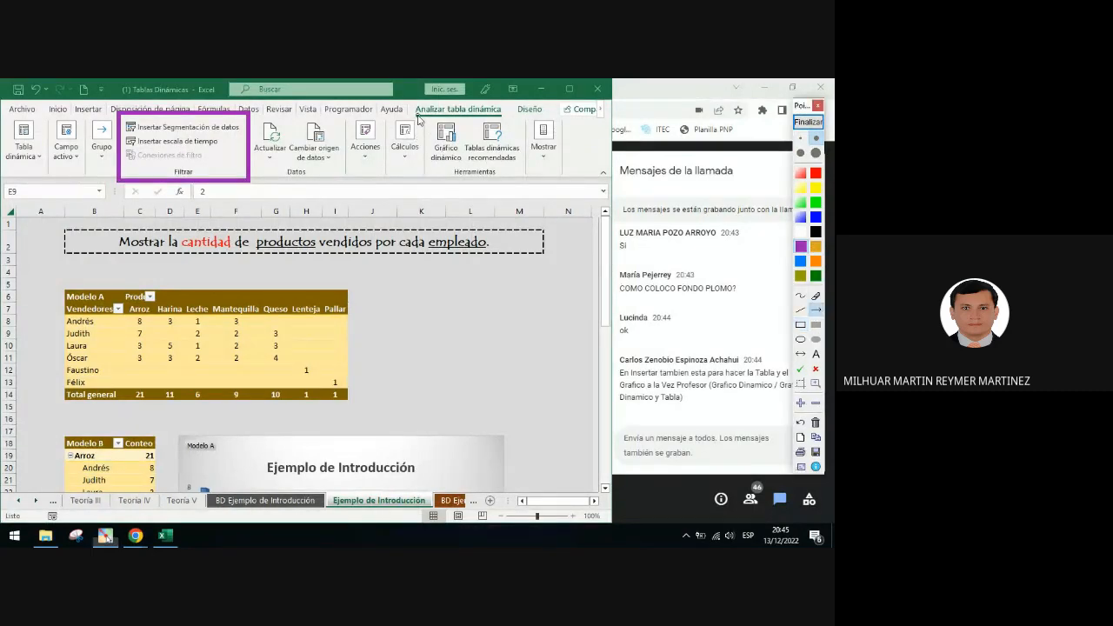
drag(421, 119, 244, 124)
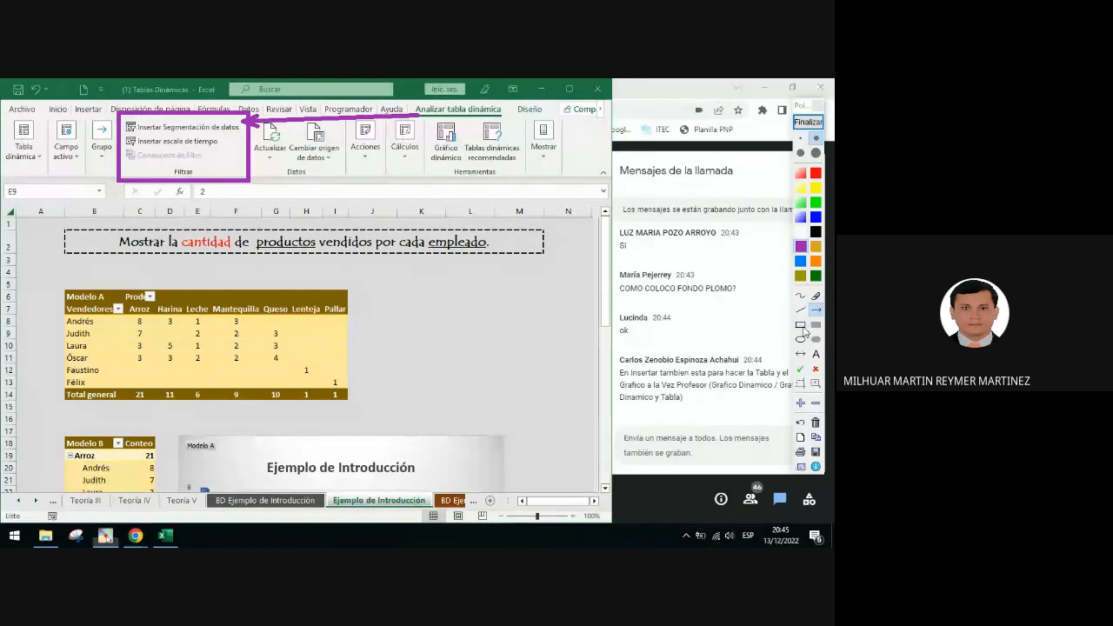
click(800, 310)
click(815, 176)
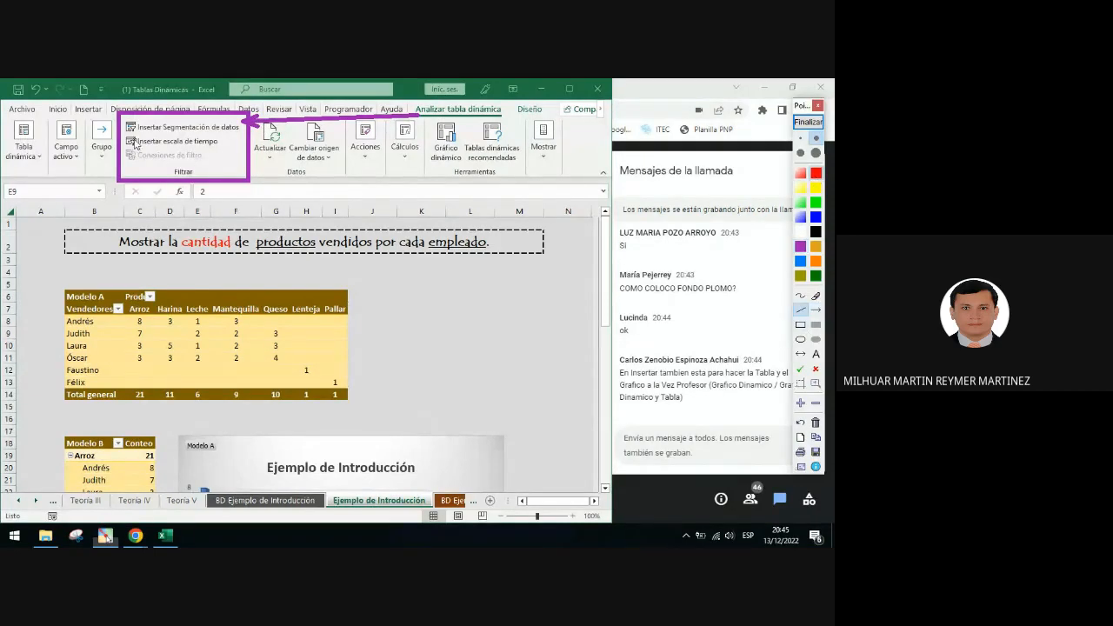
drag(136, 135, 241, 134)
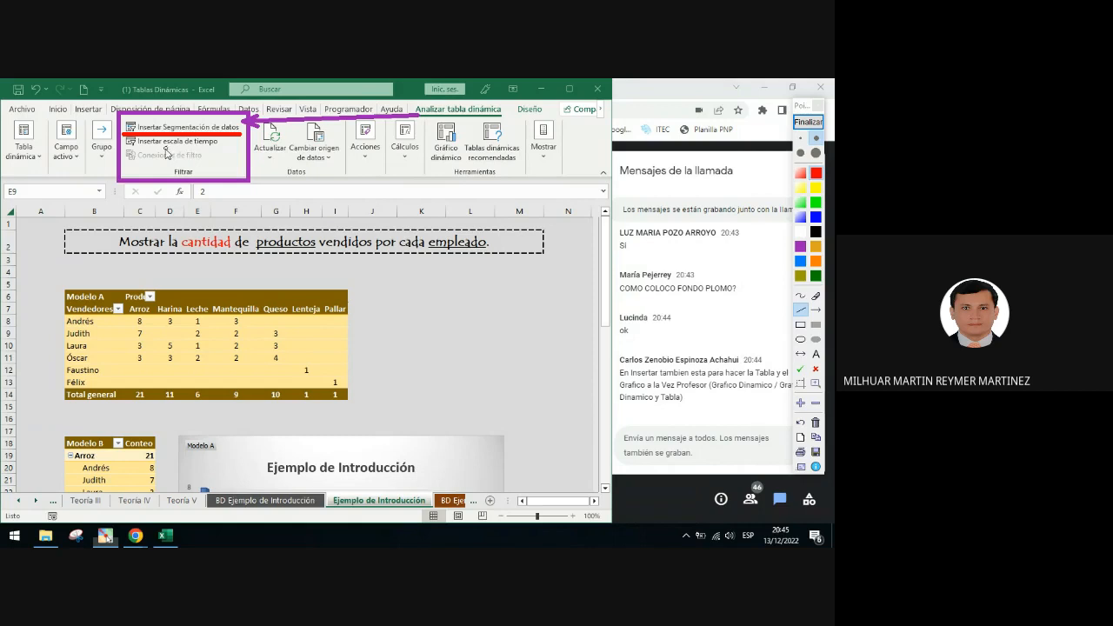
click(815, 220)
drag(216, 149, 130, 149)
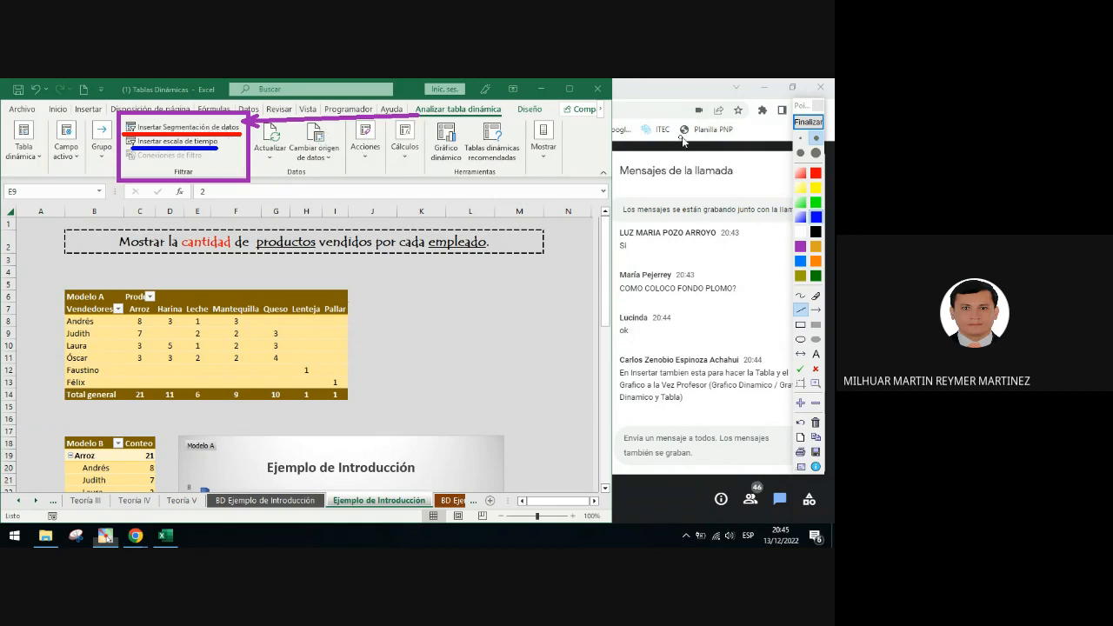
click(808, 122)
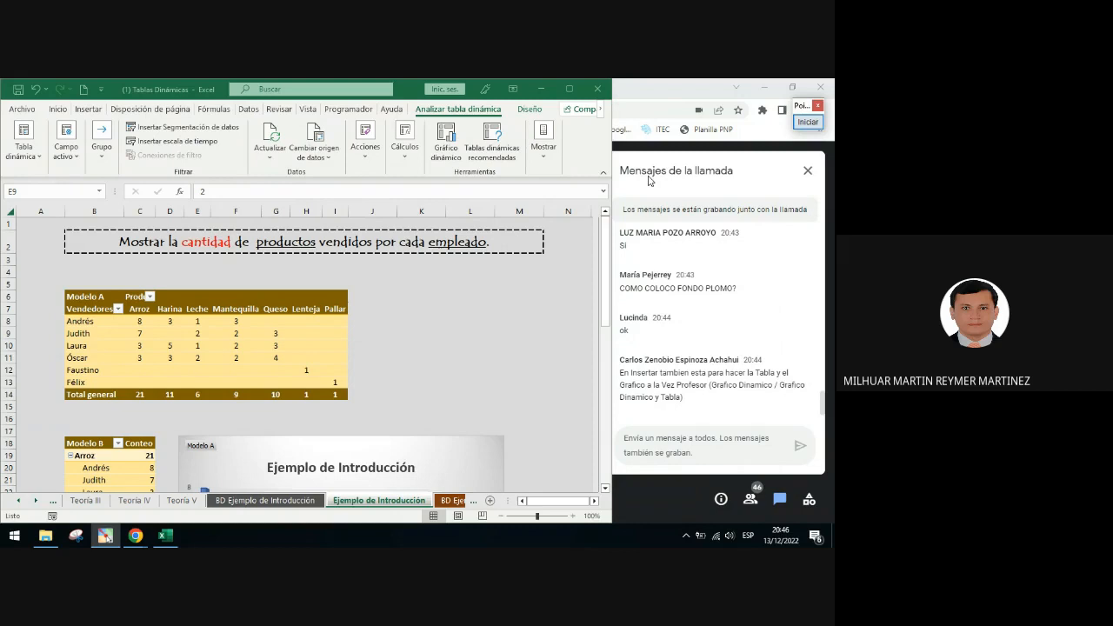
Open the Insert Slicers dialog and annotate arrows from the PivotTable Analyze tab to the boxed Insert Slicer command
click(214, 133)
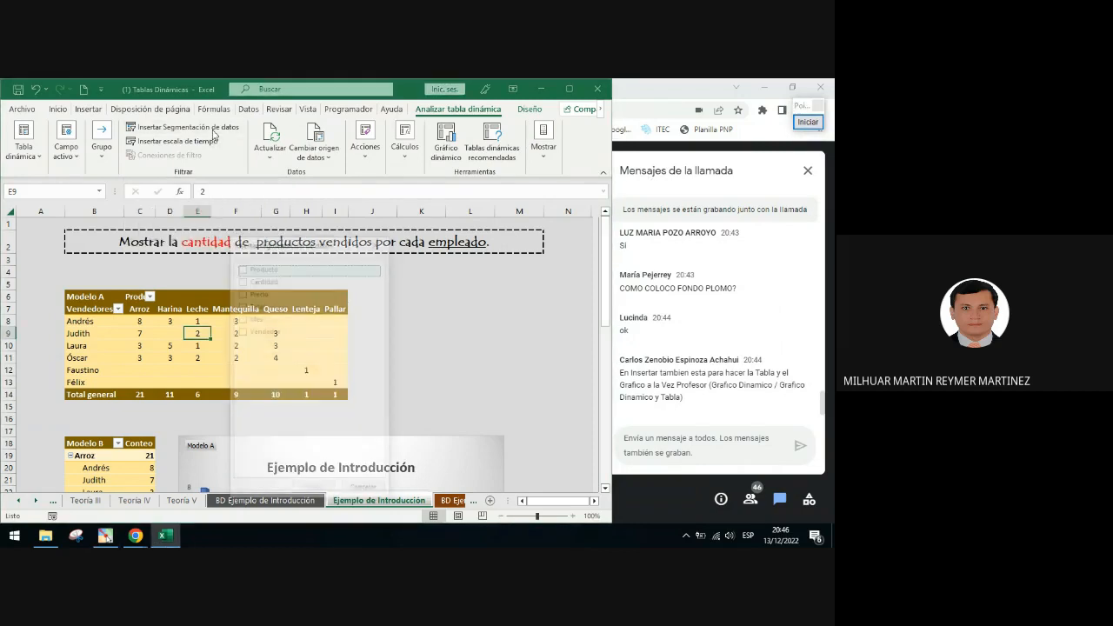
drag(261, 242, 458, 310)
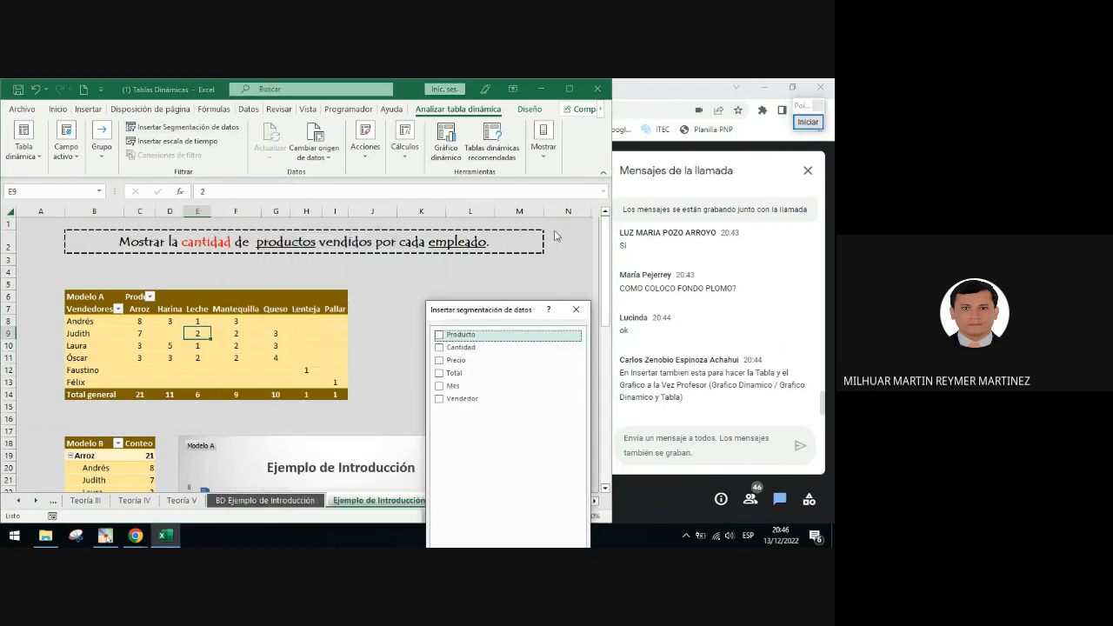
click(808, 122)
click(816, 310)
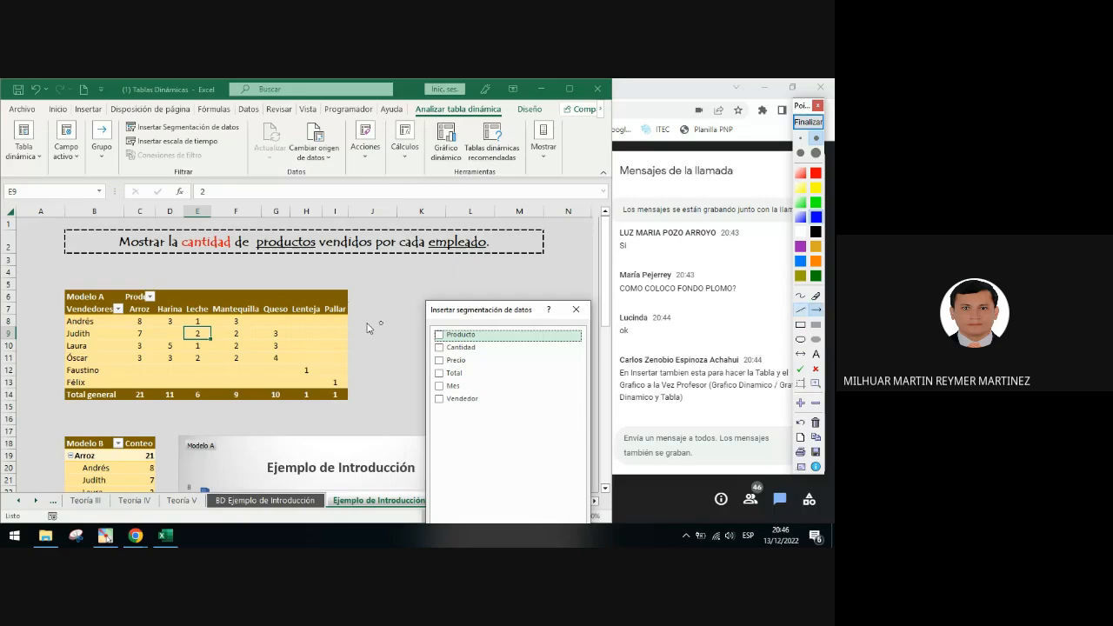
mouse_move(304, 319)
mouse_down()
mouse_move(400, 286)
mouse_move(460, 166)
mouse_up()
drag(467, 146, 214, 173)
click(802, 325)
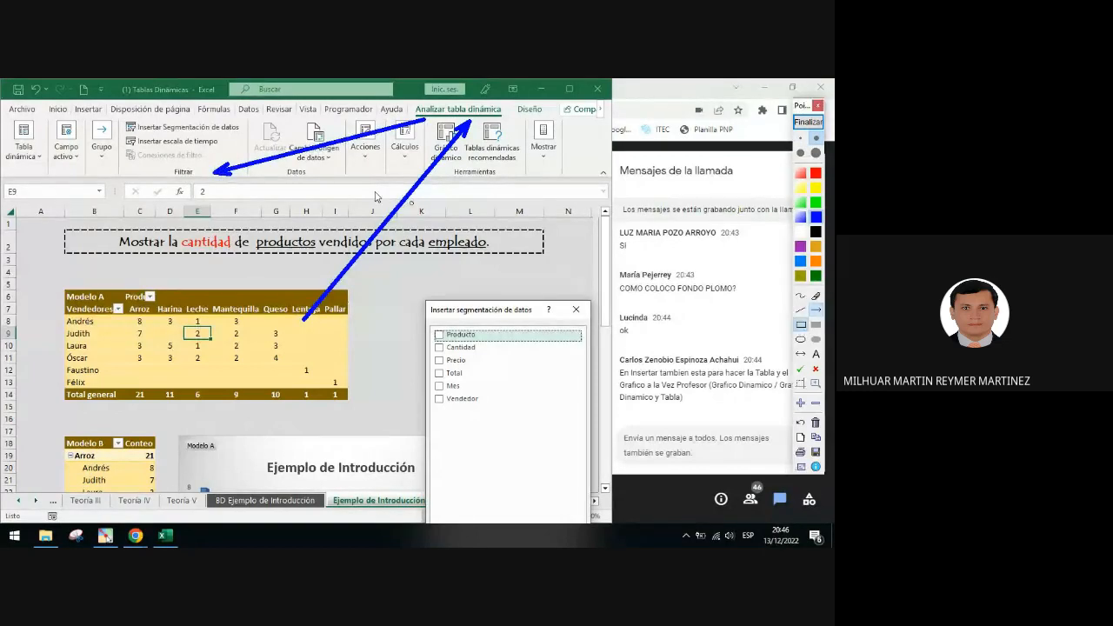
mouse_move(121, 121)
mouse_down()
mouse_move(178, 137)
mouse_move(250, 134)
mouse_up()
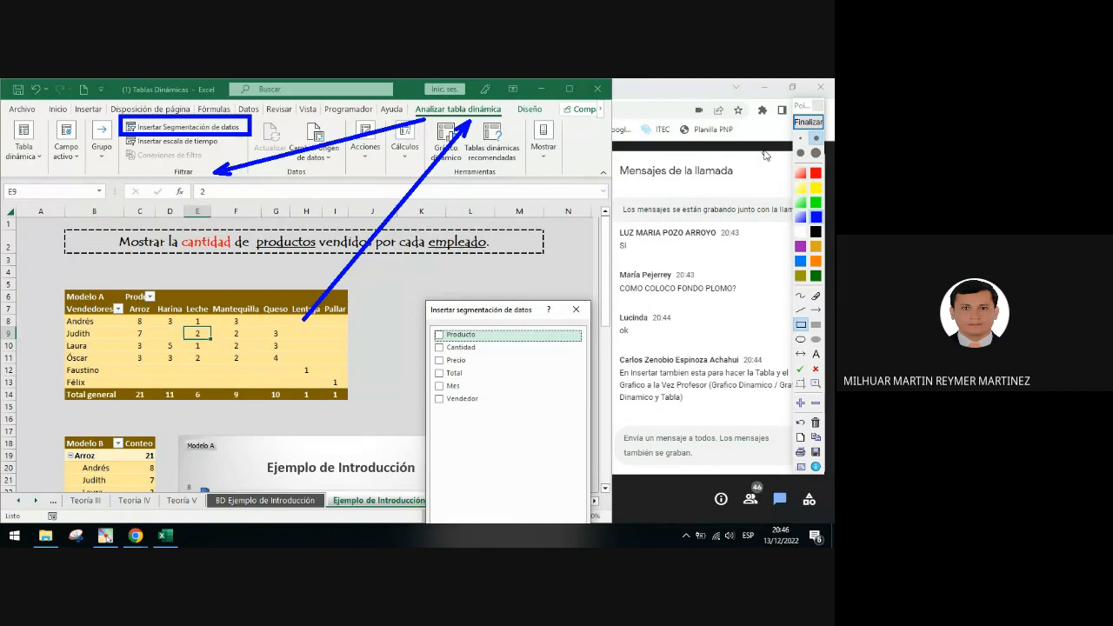
click(808, 122)
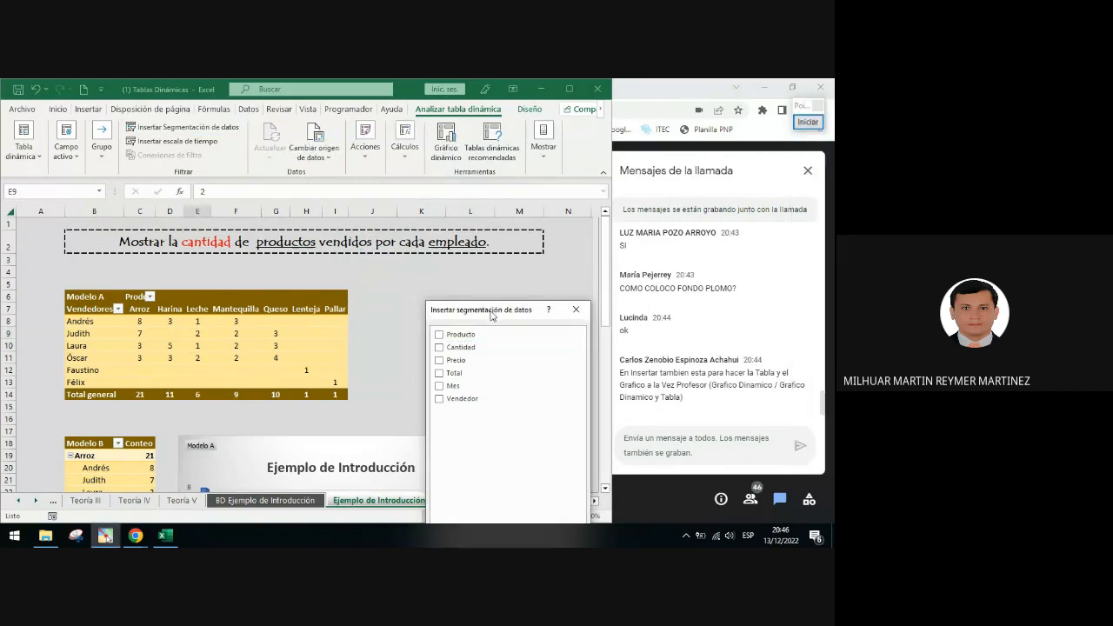
Insert slicers for Producto and Vendedor and place them side by side beside the Modelo A PivotTable
drag(492, 315, 401, 172)
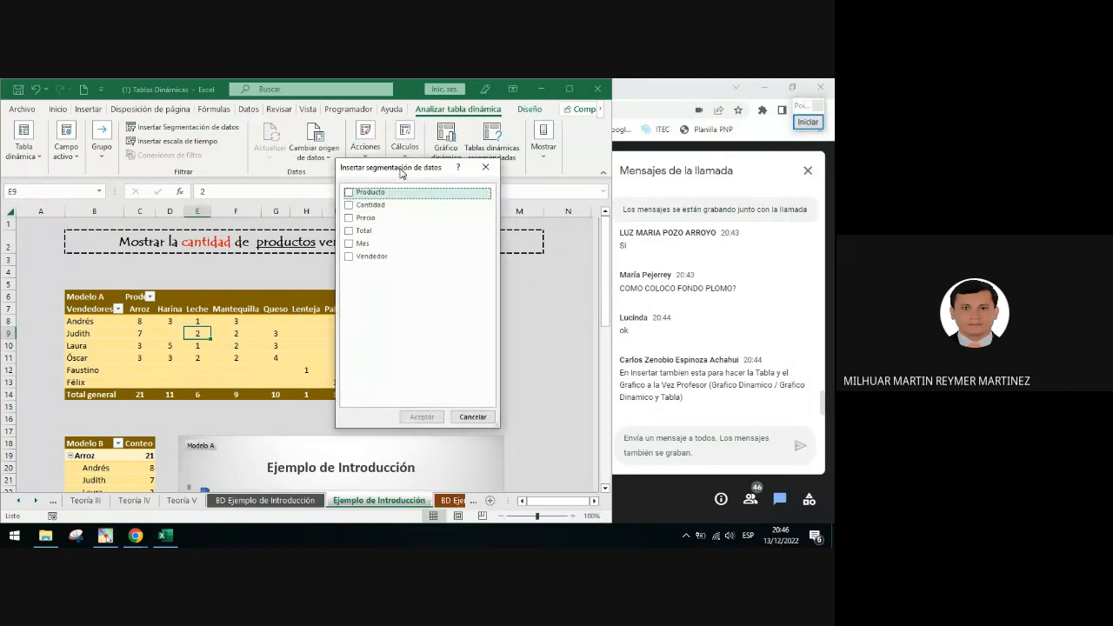
click(349, 192)
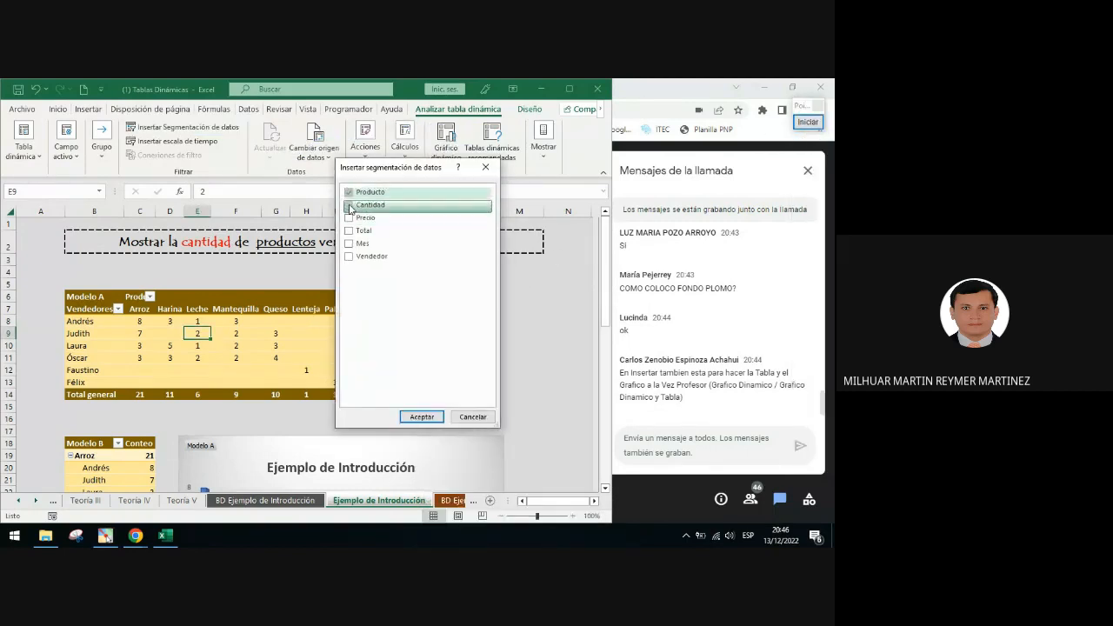
click(350, 257)
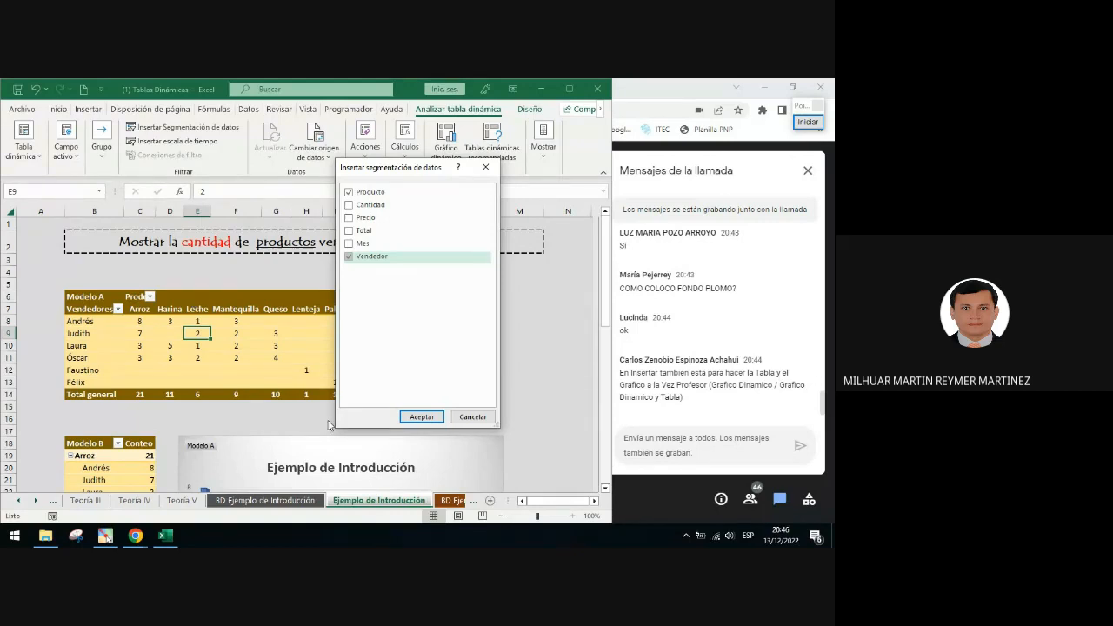
click(416, 419)
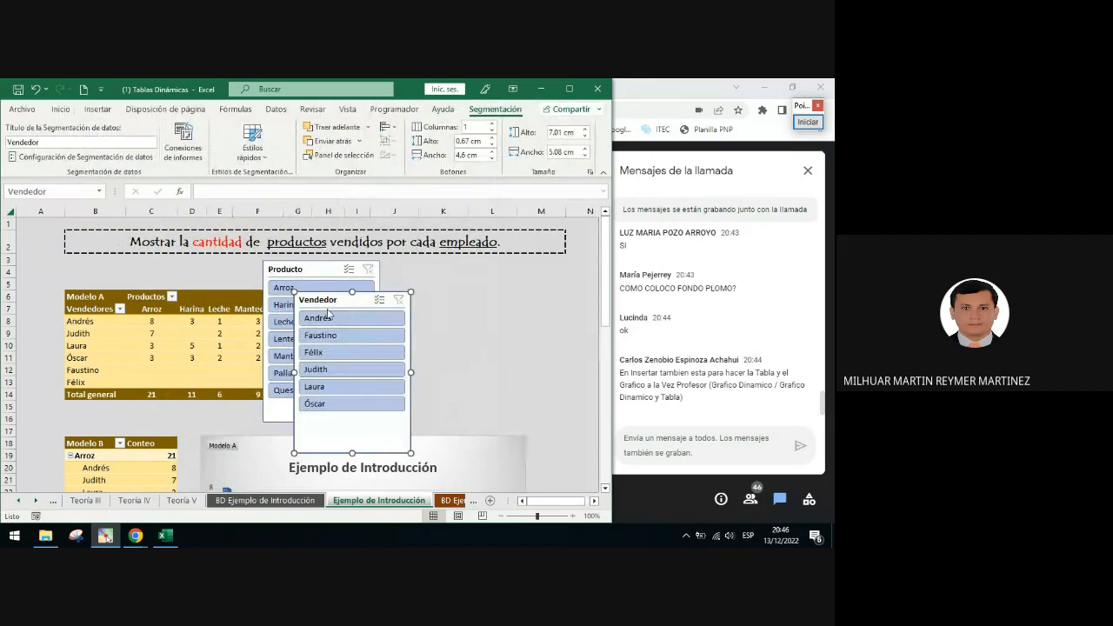
drag(354, 299, 501, 270)
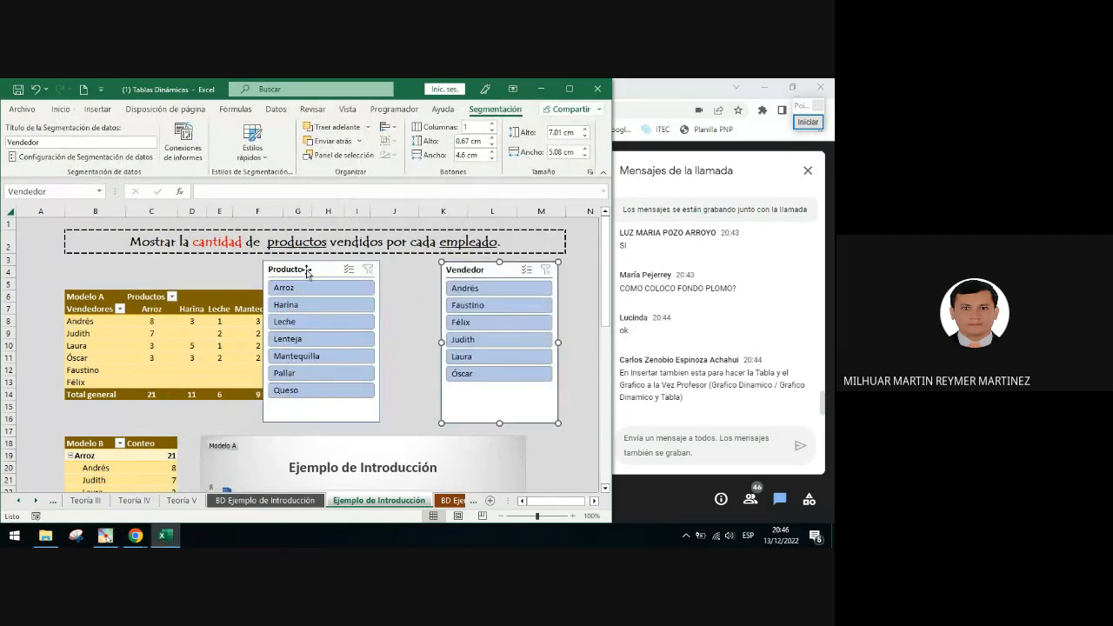
drag(307, 269, 366, 270)
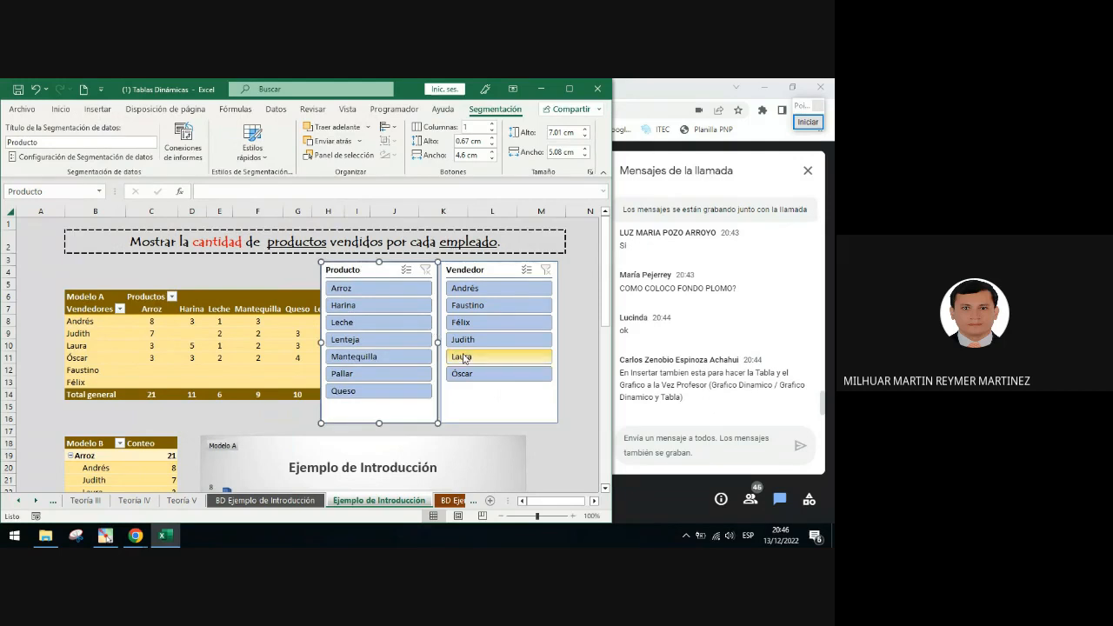
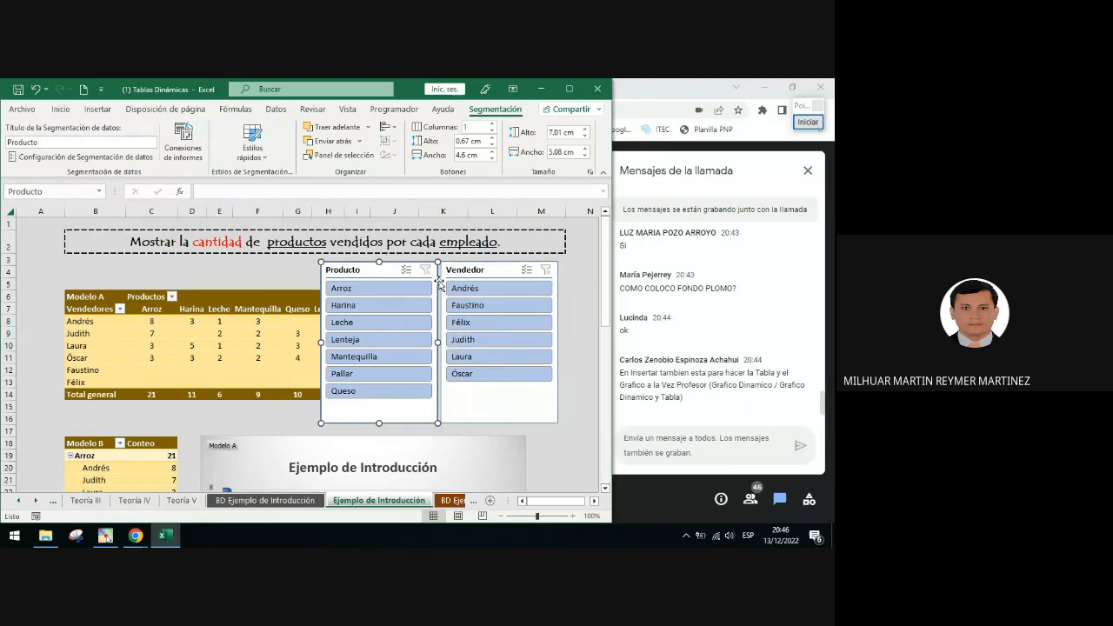
Try inserting Producto and Vendedor slicers again from a cell of the Modelo A PivotTable
click(570, 451)
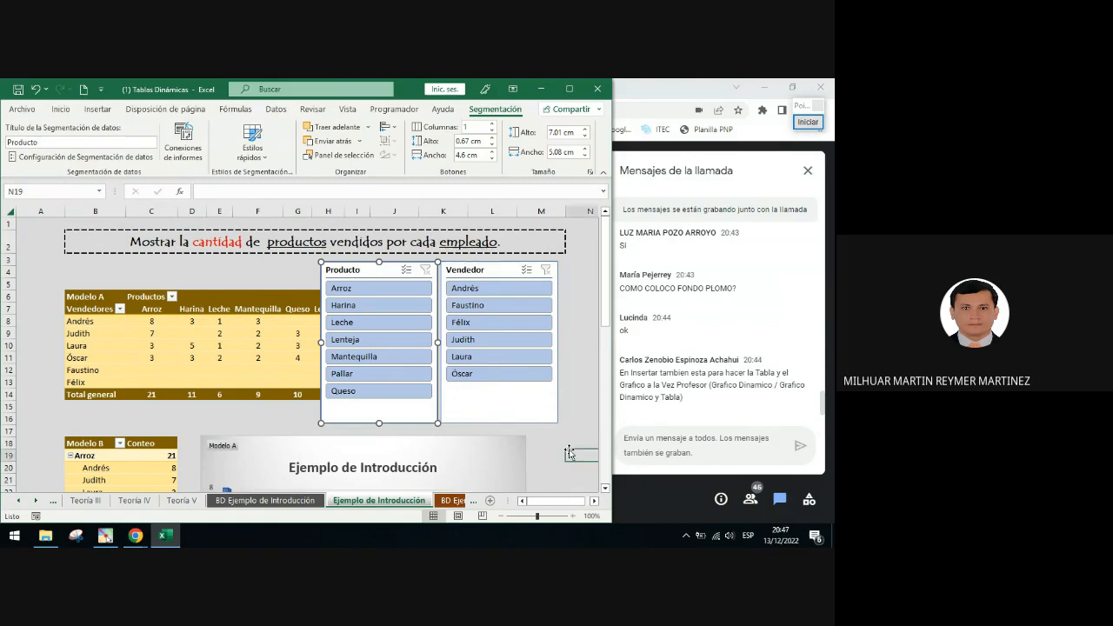
scroll(568, 439, down, 2)
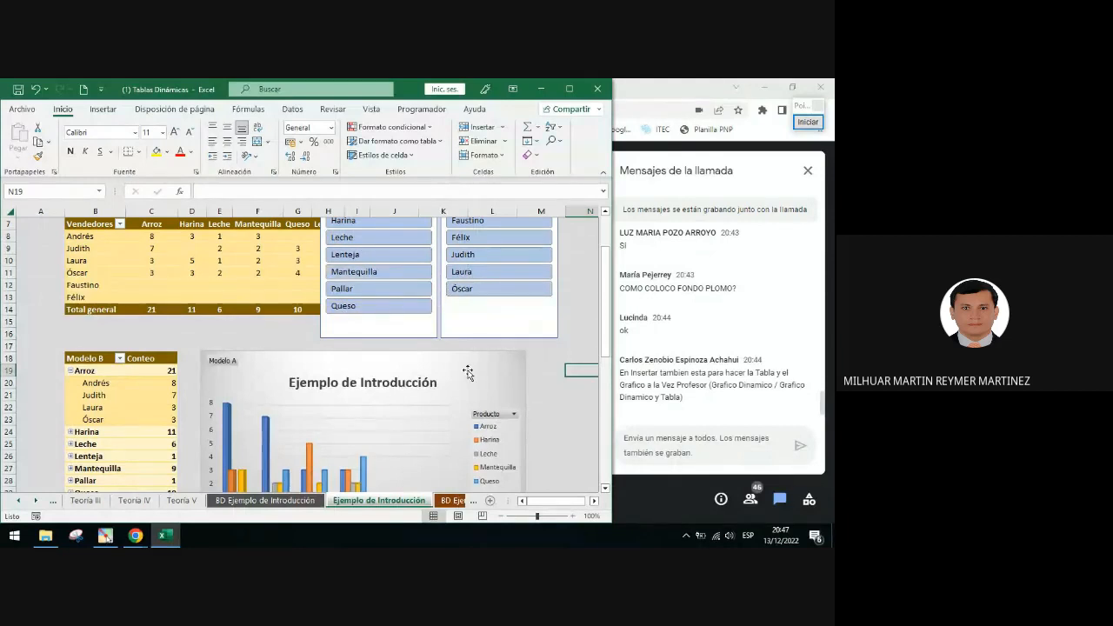
scroll(468, 372, up, 1)
click(257, 296)
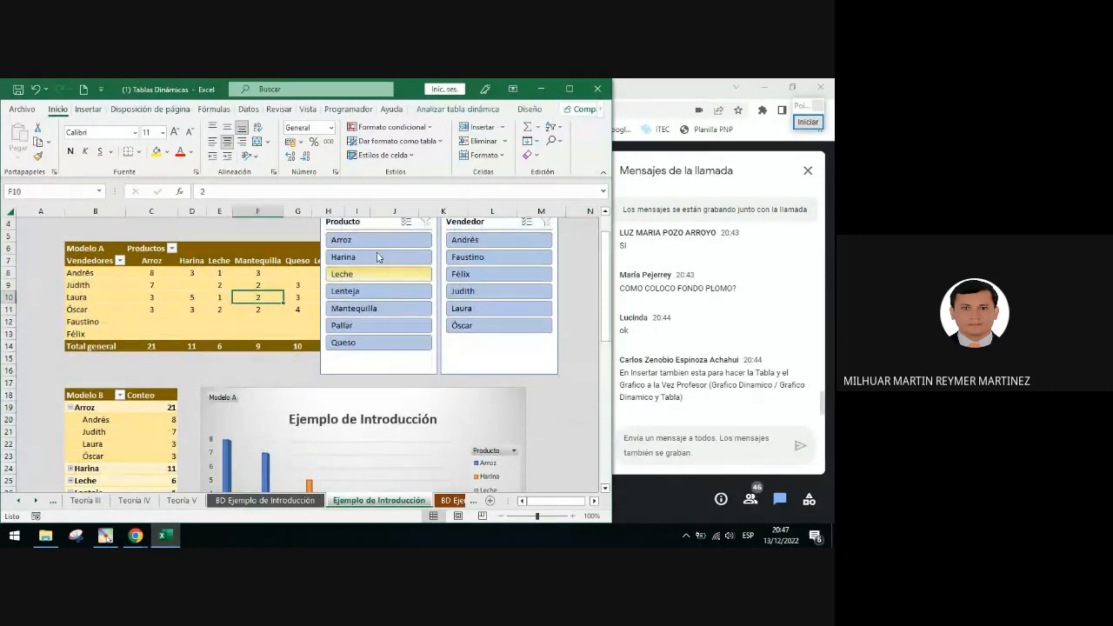
click(453, 112)
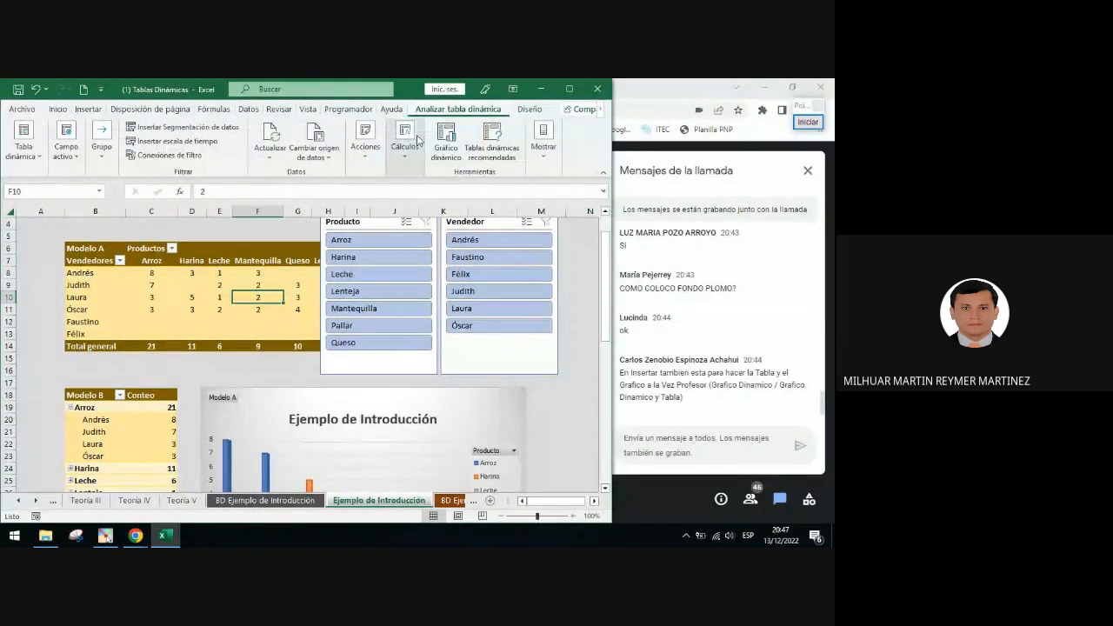
click(206, 131)
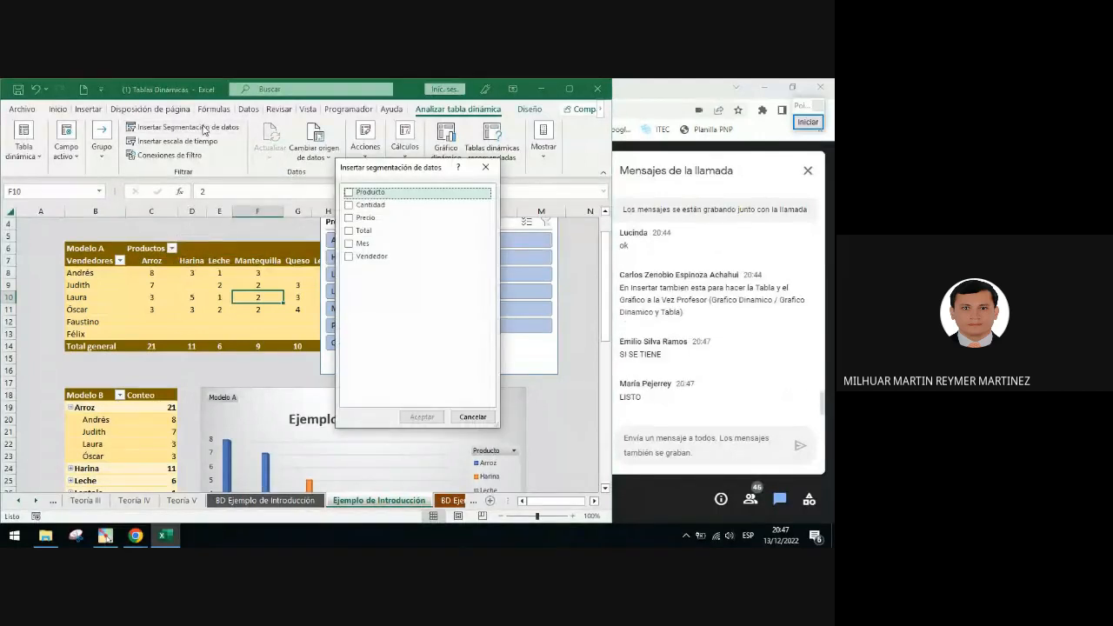
click(349, 193)
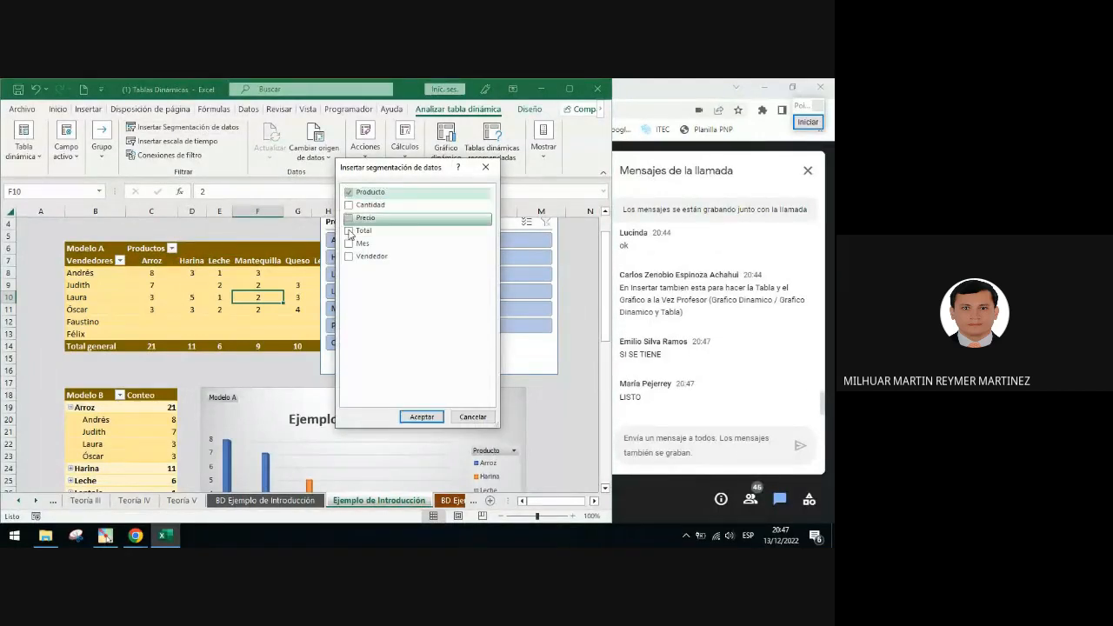
click(348, 258)
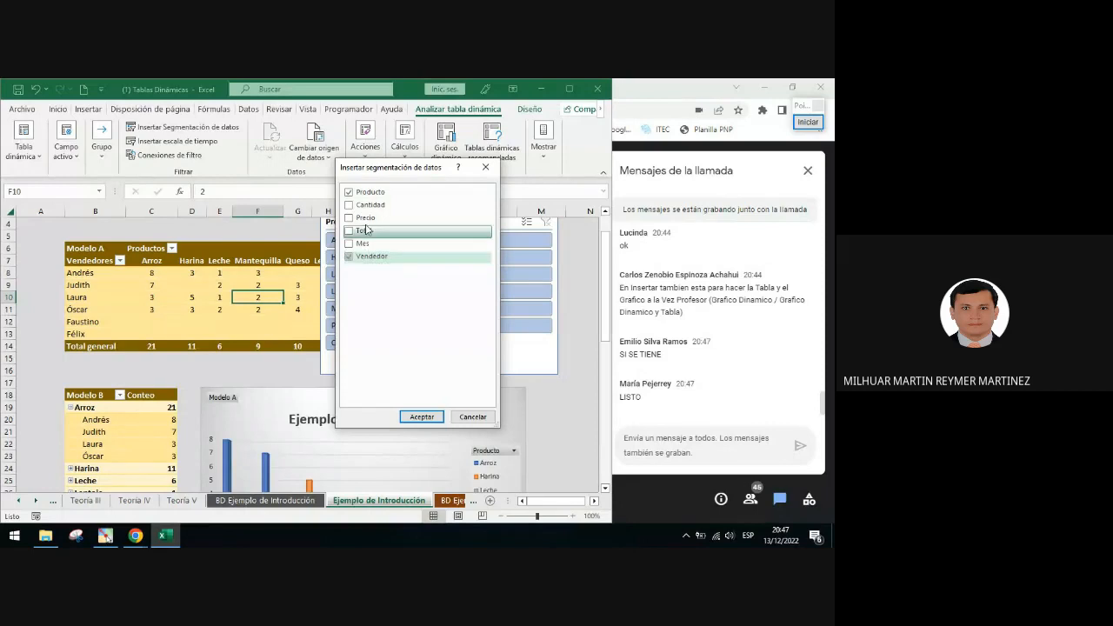
key(Return)
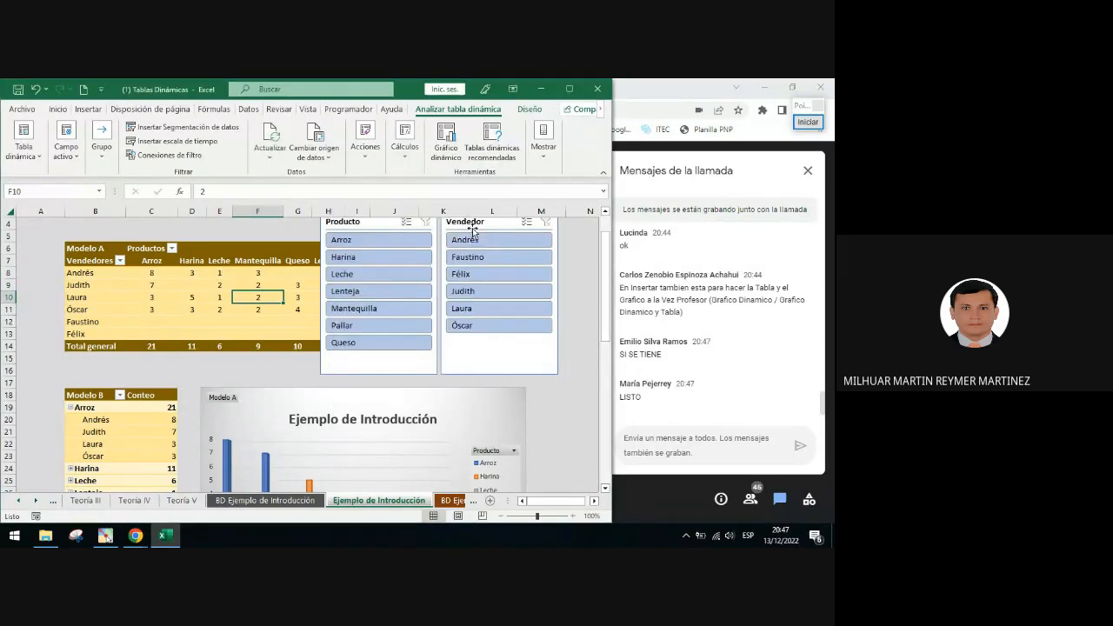
Select the Producto and Vendedor slicers together and open the Slicer tab
scroll(492, 261, up, 2)
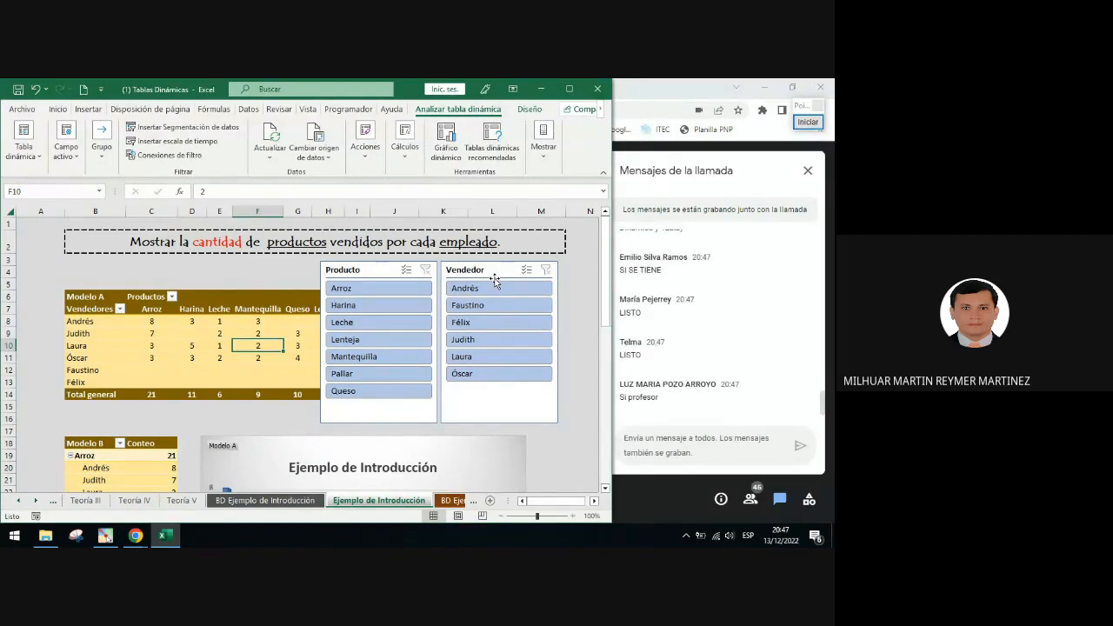
scroll(494, 280, down, 2)
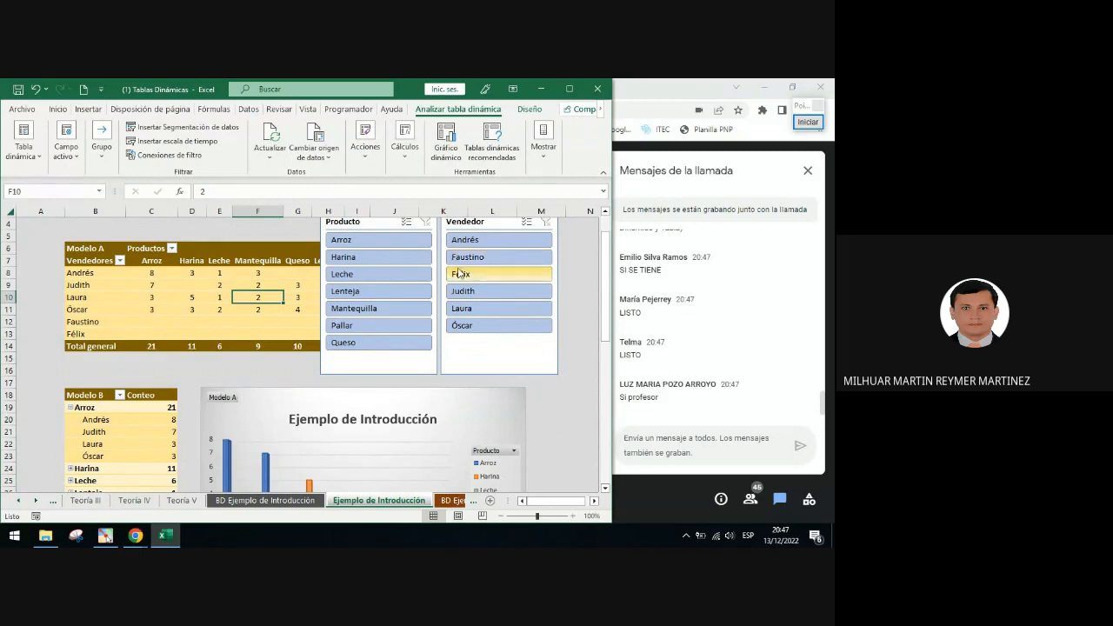
scroll(474, 267, up, 2)
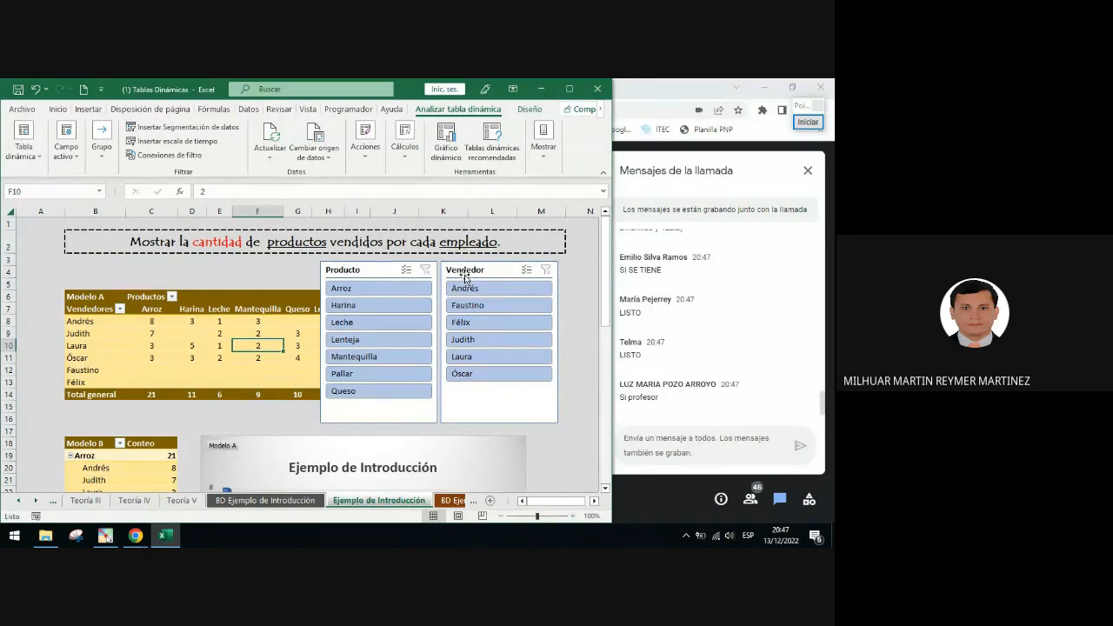
click(349, 270)
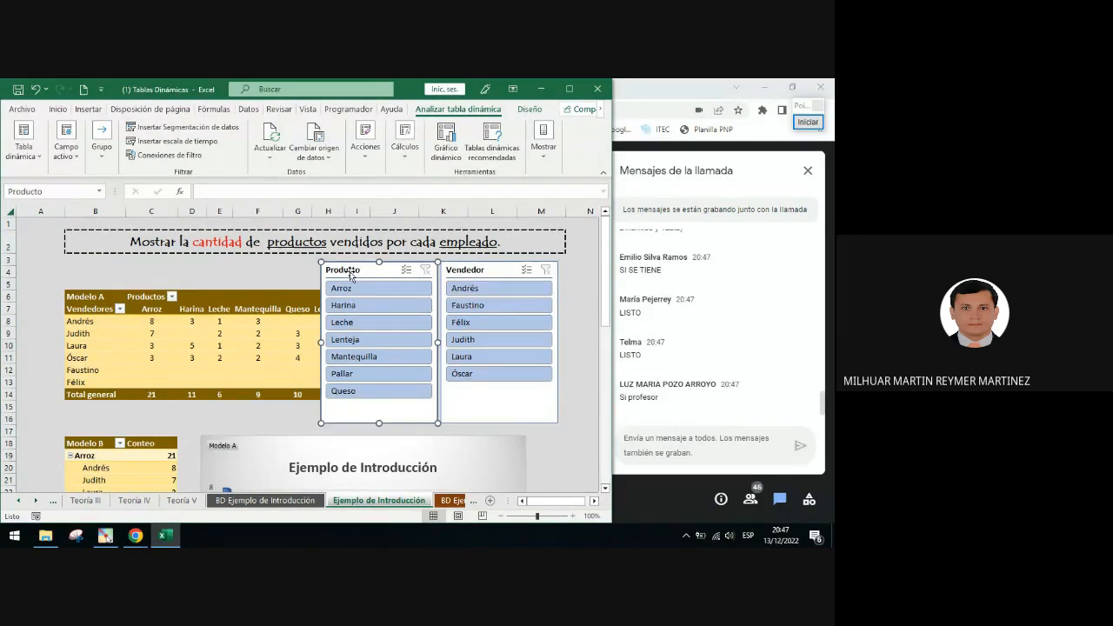
ctrl+click(476, 275)
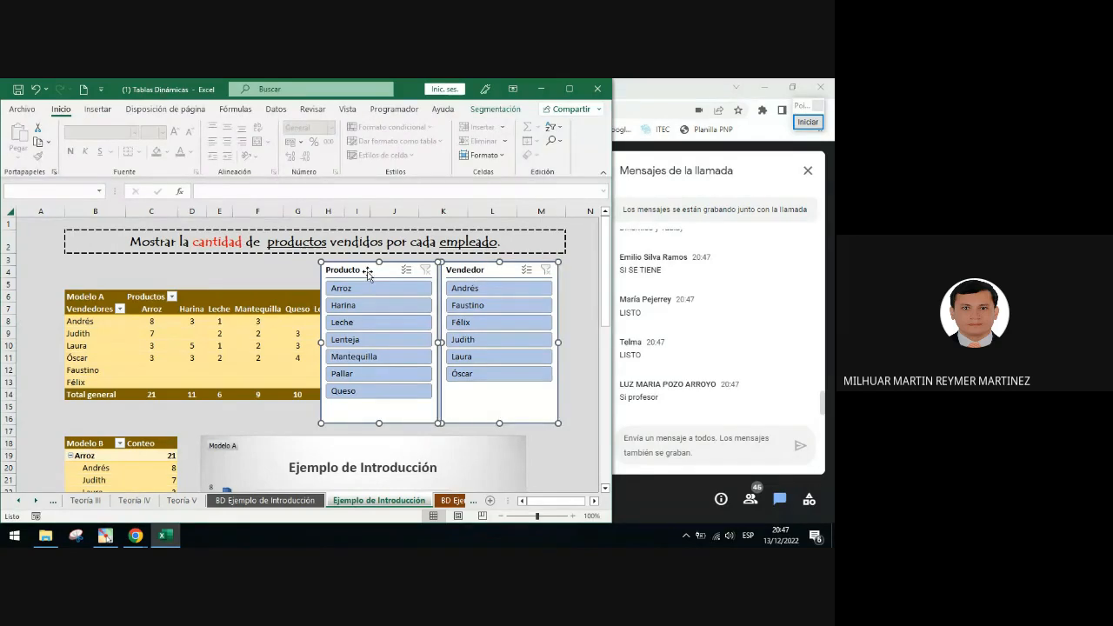
click(575, 319)
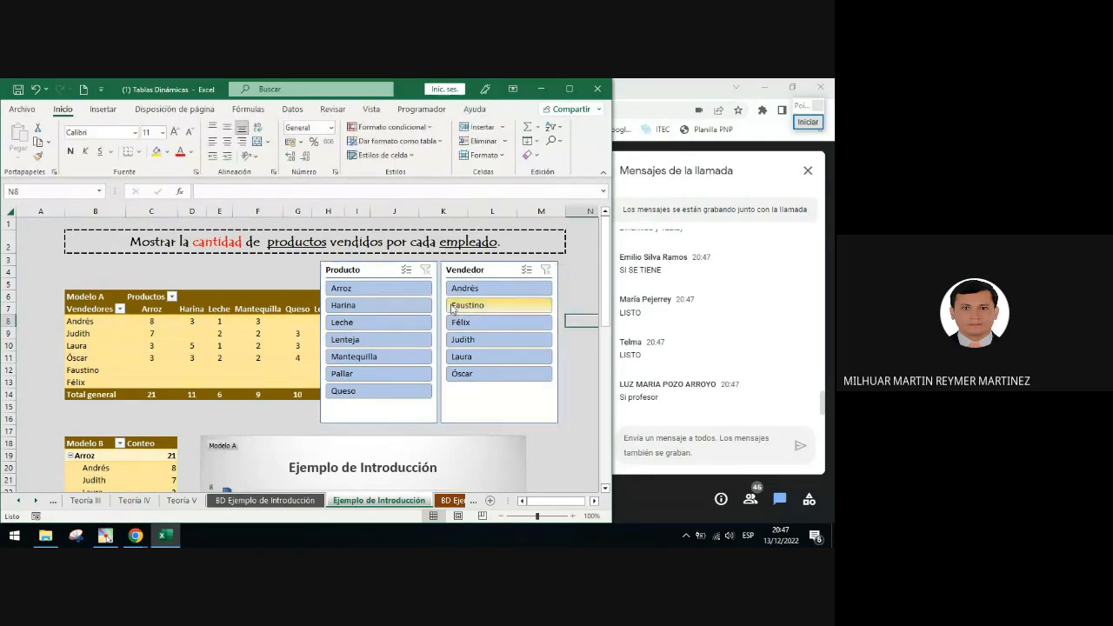
click(367, 270)
ctrl+click(477, 275)
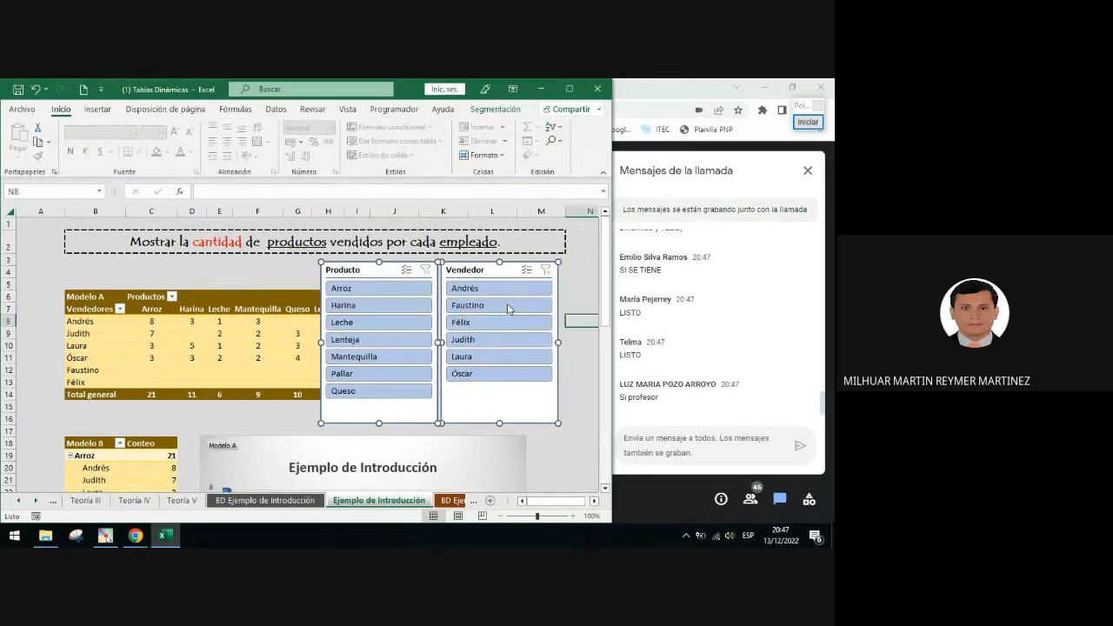
click(579, 320)
click(371, 271)
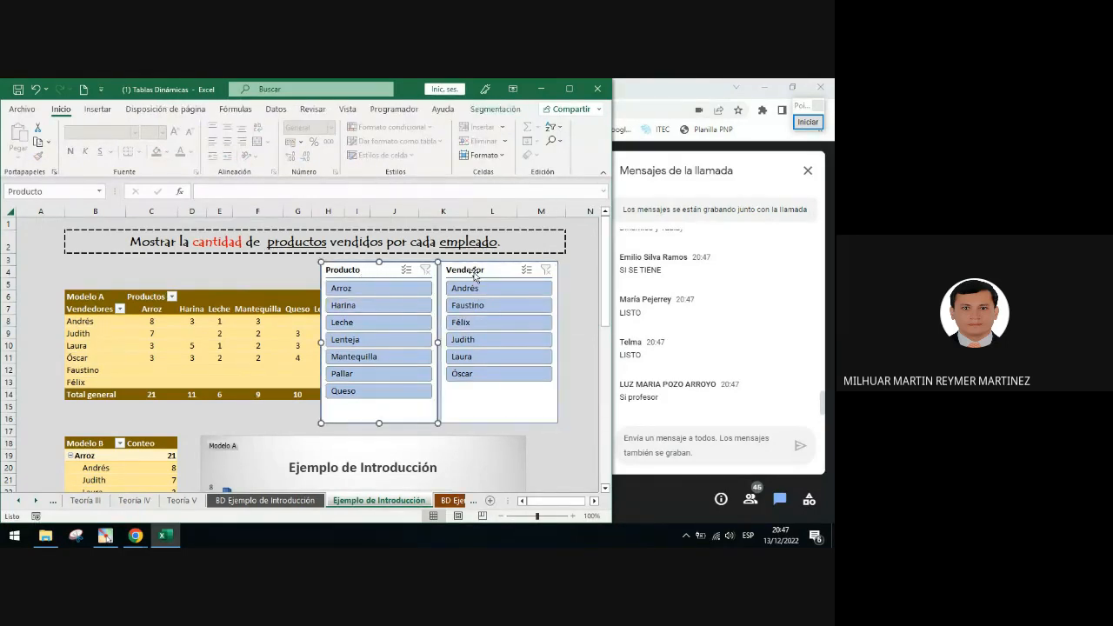
ctrl+click(475, 276)
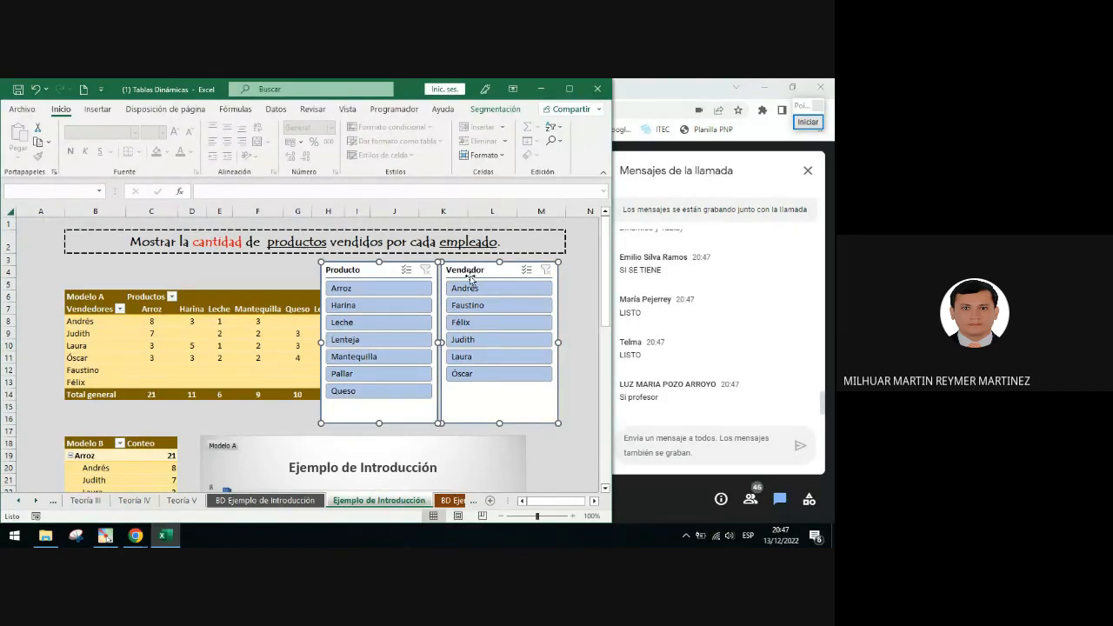
click(495, 109)
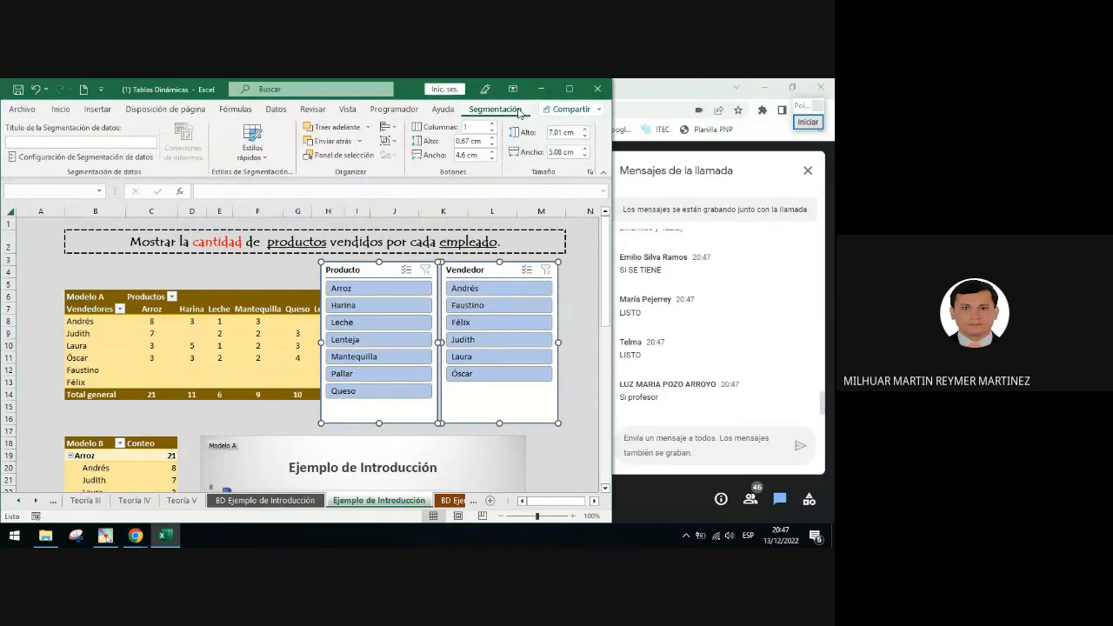
Annotate an arrow from the slicers to the Slicer tab and circle the Quick Styles command
click(808, 122)
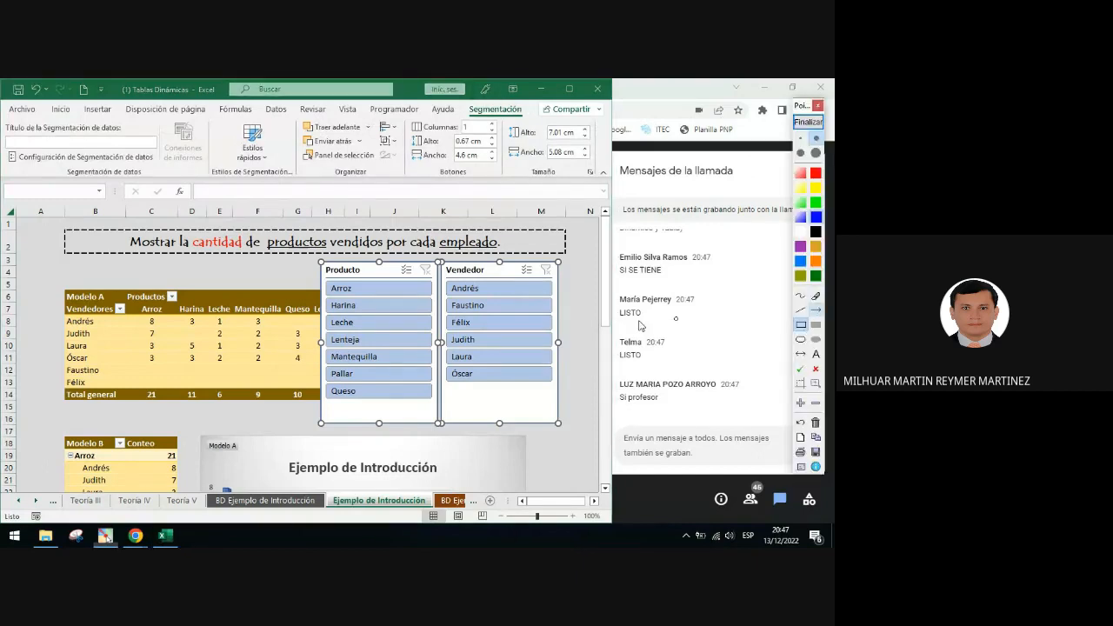
drag(489, 273, 495, 119)
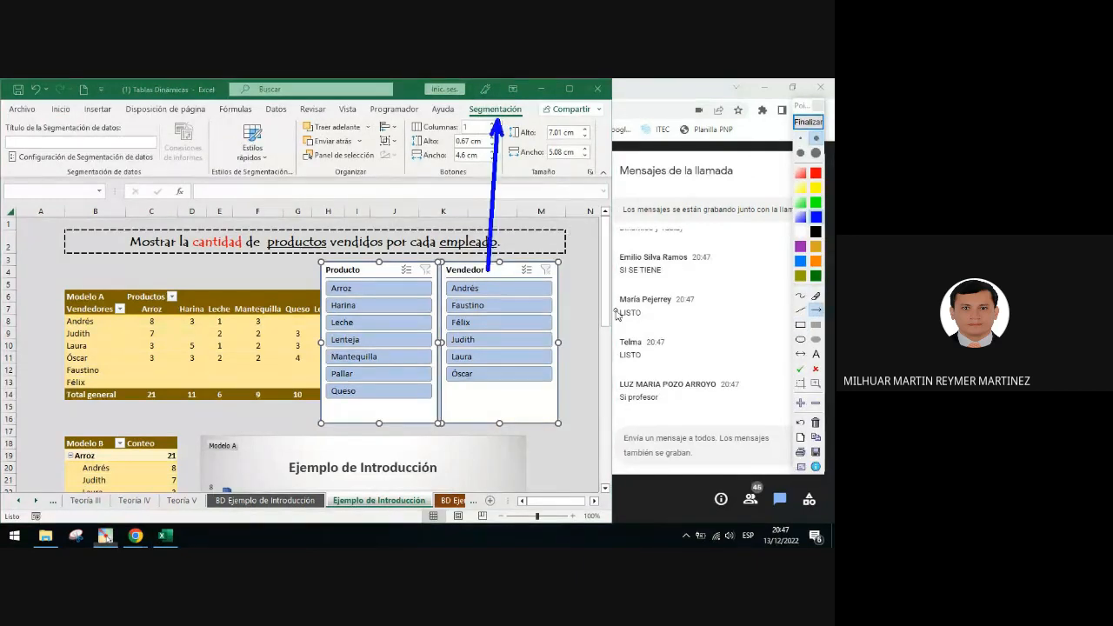
click(808, 122)
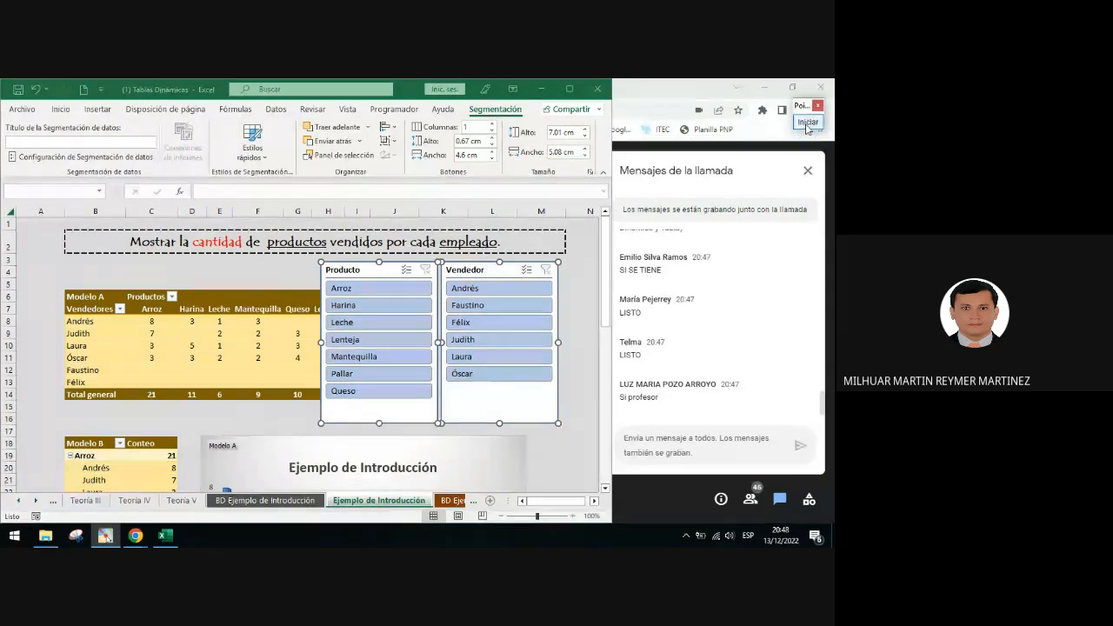
click(808, 122)
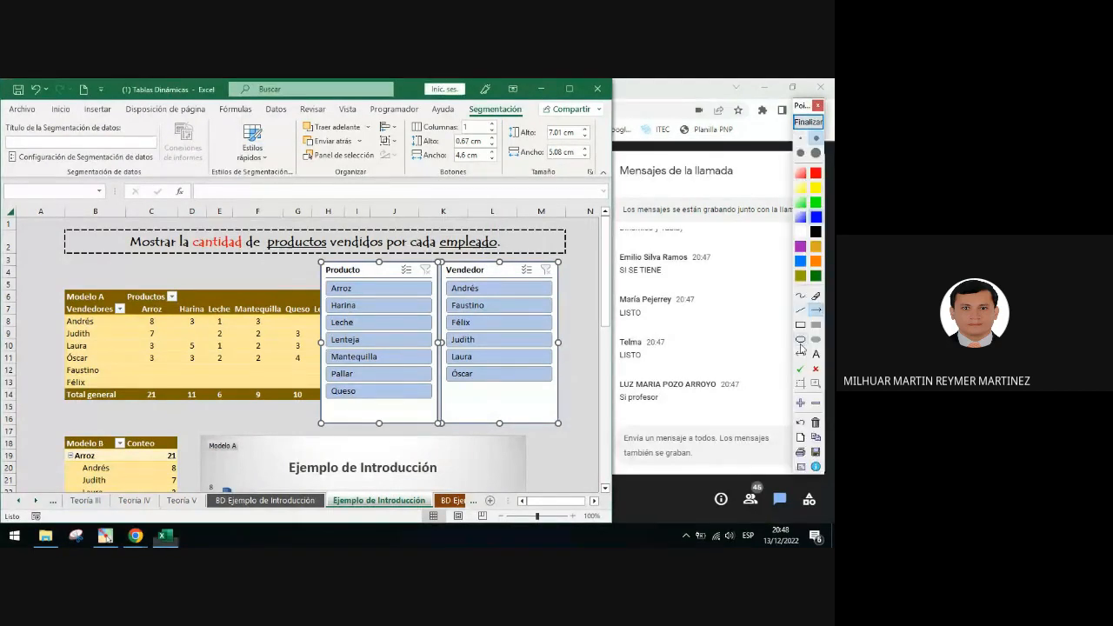
click(800, 339)
drag(210, 109, 302, 197)
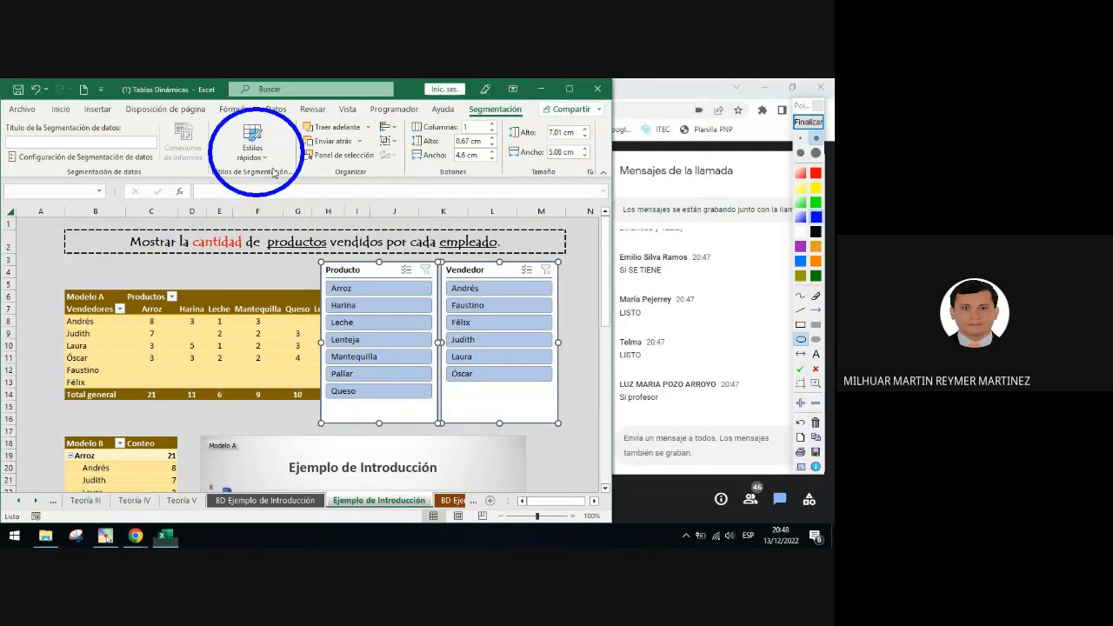
click(808, 122)
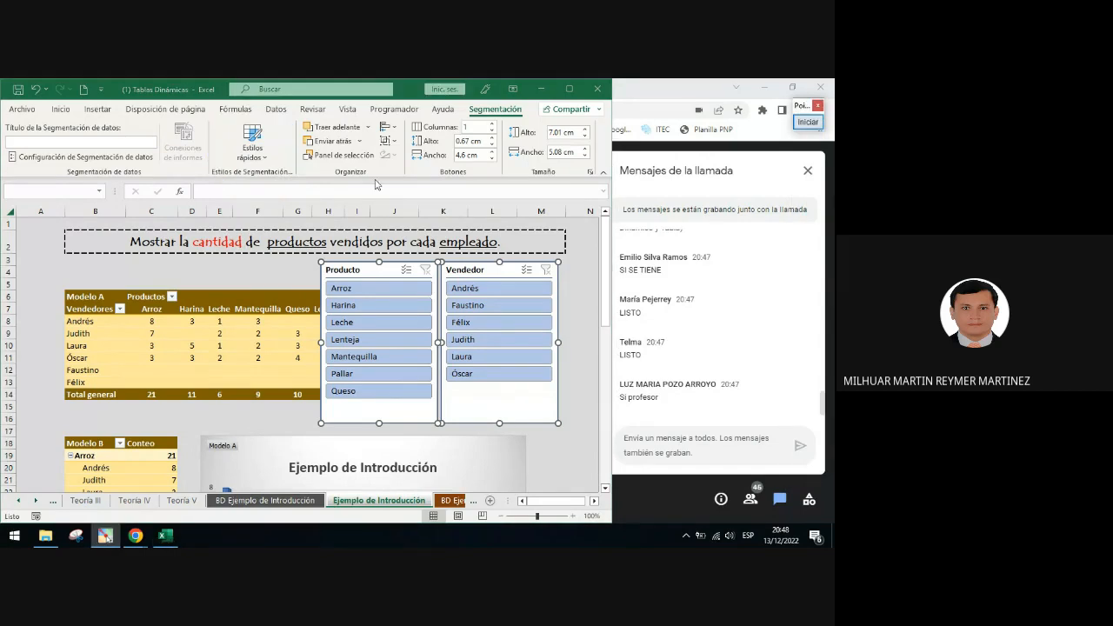
Apply the light yellow quick slicer style to both selected slicers
click(254, 154)
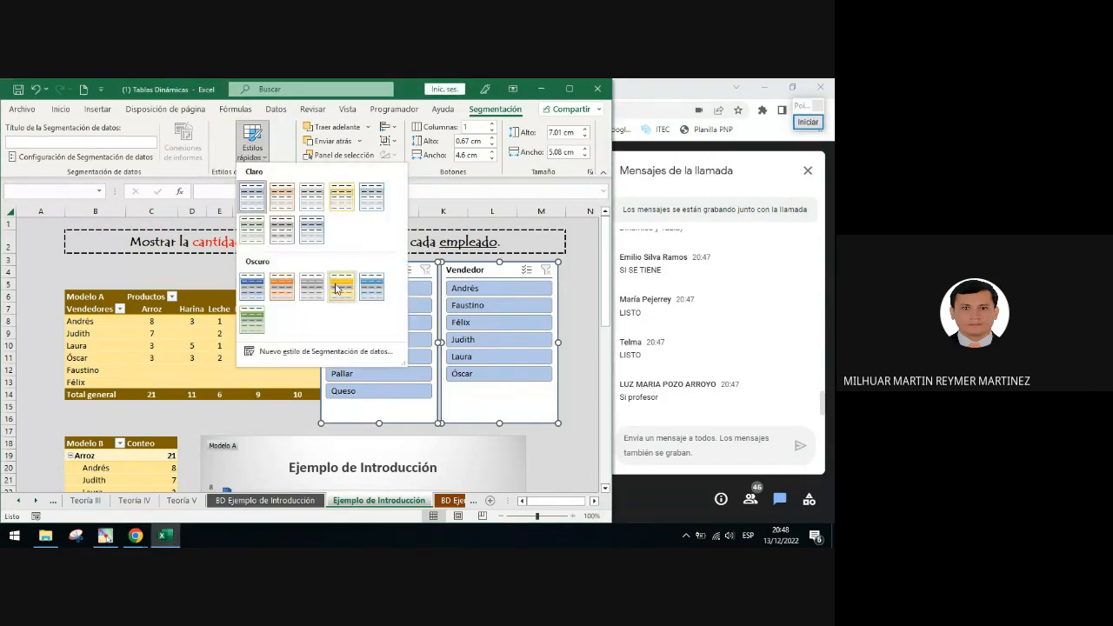
click(342, 197)
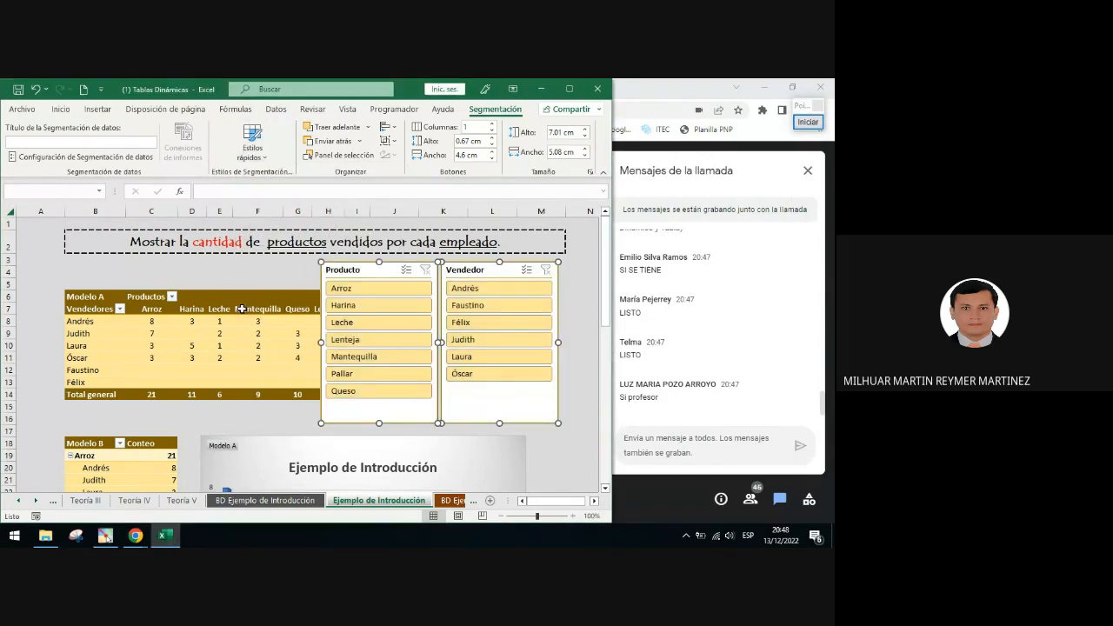
click(252, 146)
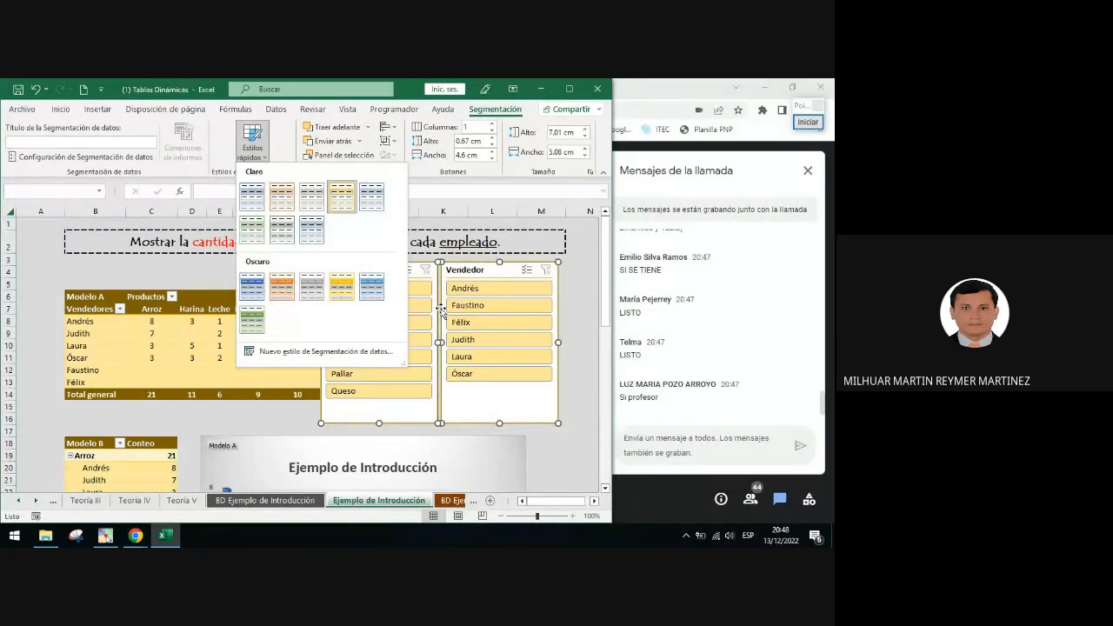
click(275, 388)
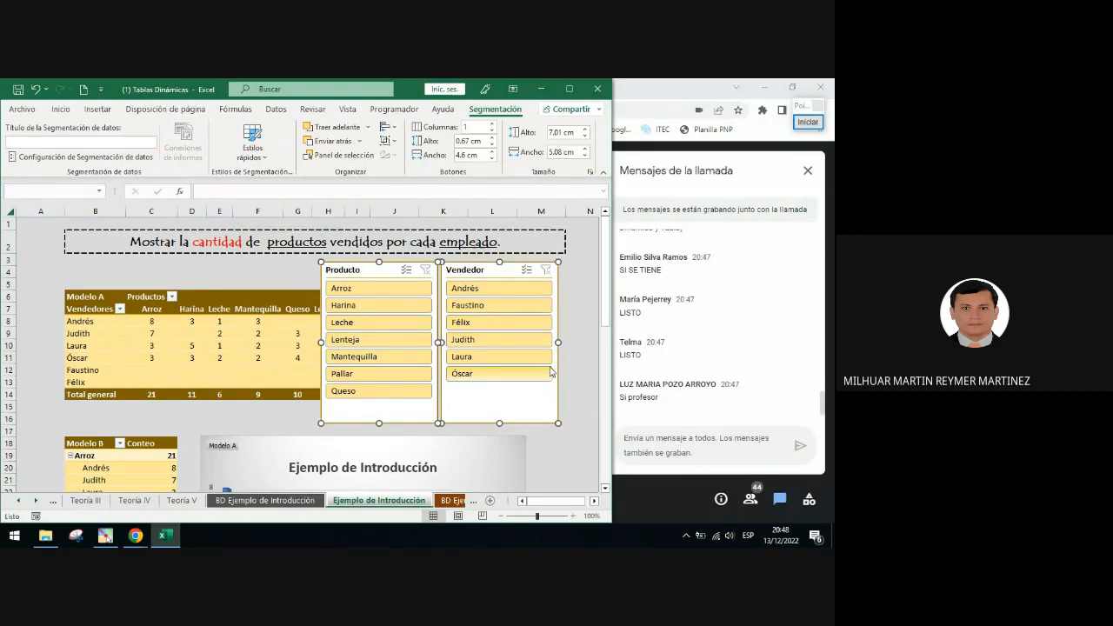
click(586, 418)
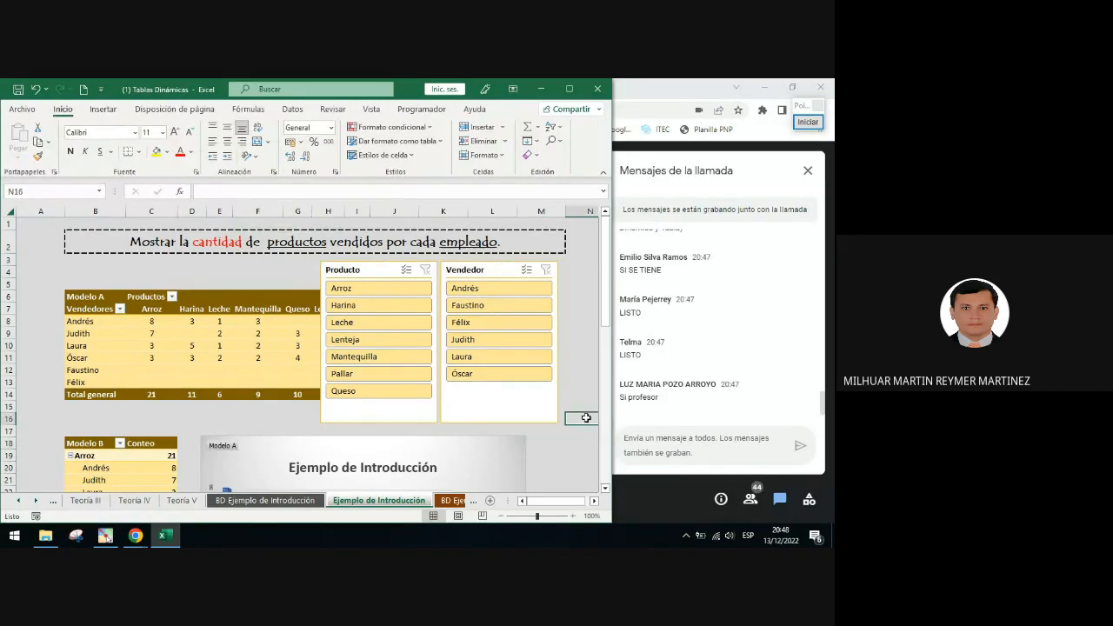
Move the Producto slicer down to sit just below the Modelo A PivotChart
scroll(574, 404, down, 5)
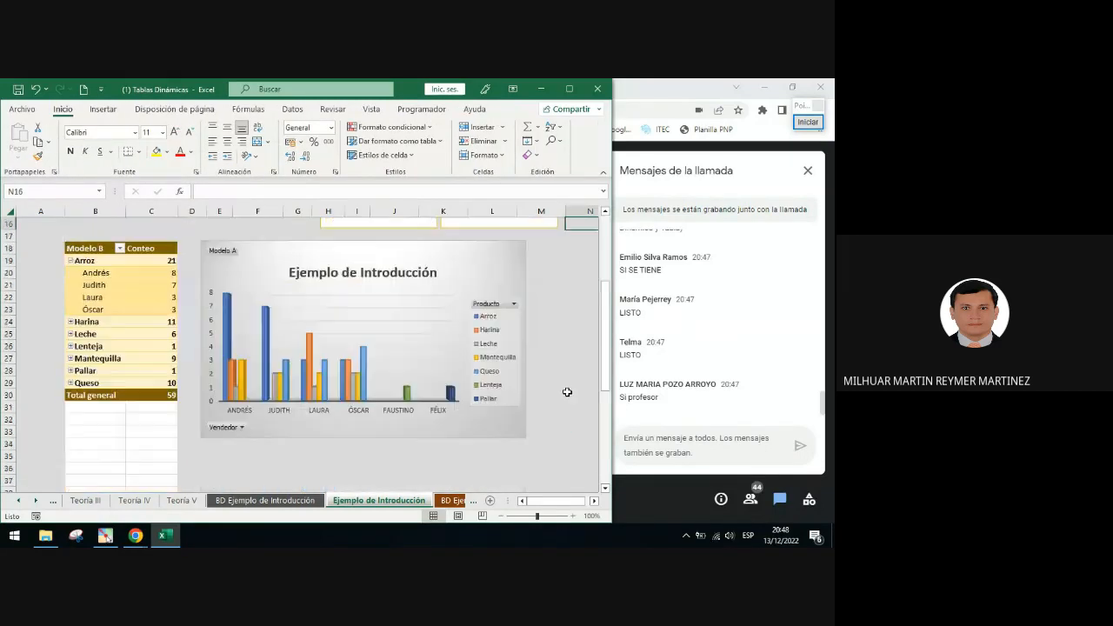
scroll(567, 392, up, 5)
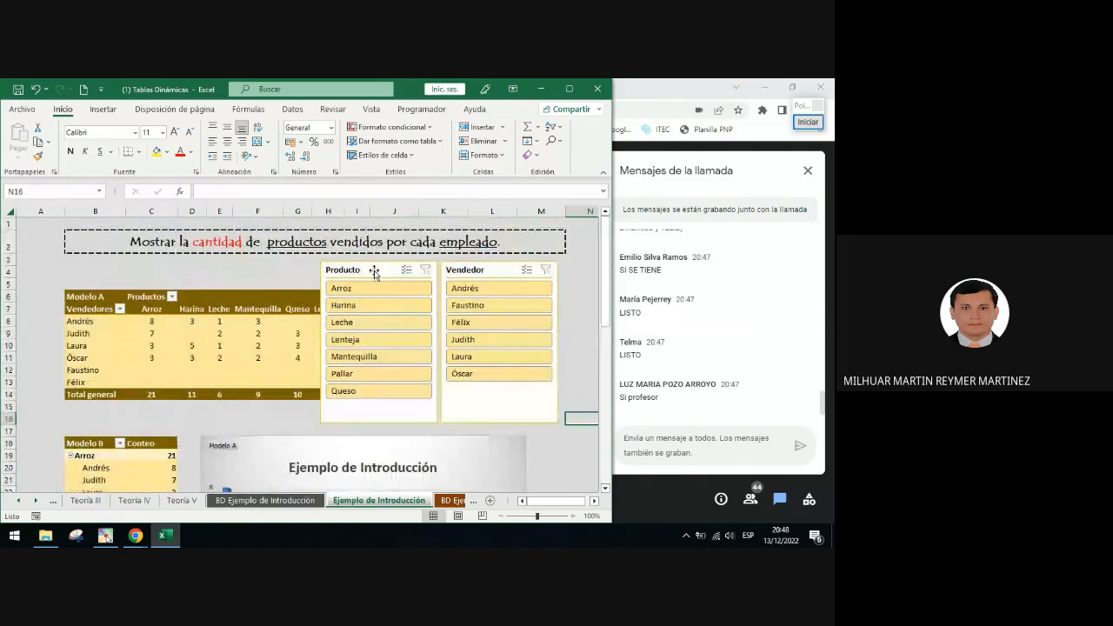
drag(375, 270, 361, 455)
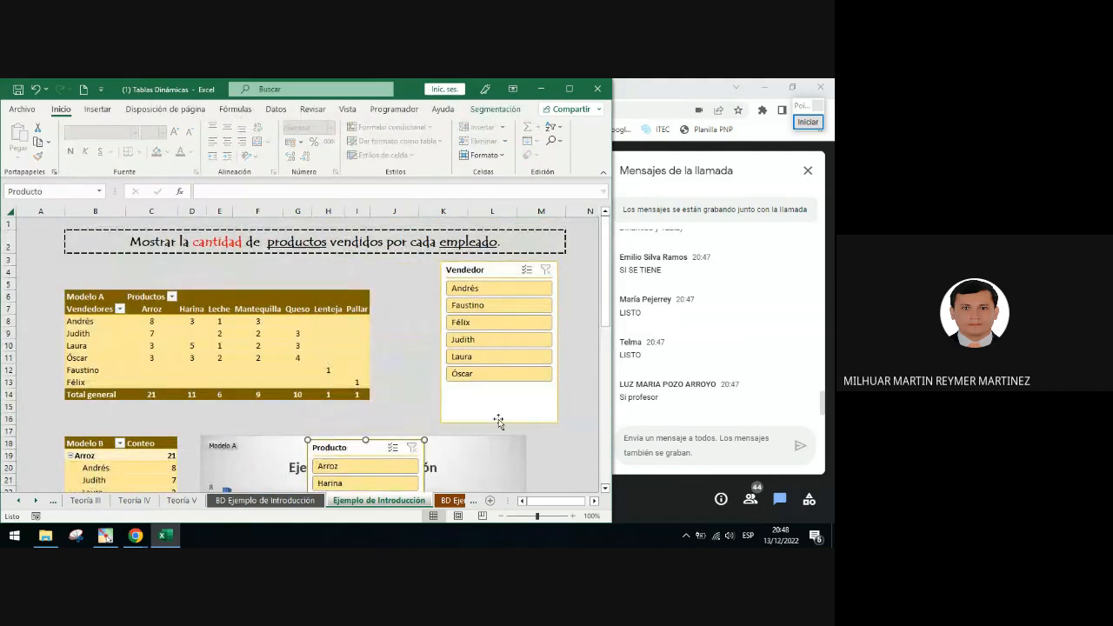
click(537, 448)
scroll(537, 448, down, 3)
drag(344, 329, 324, 421)
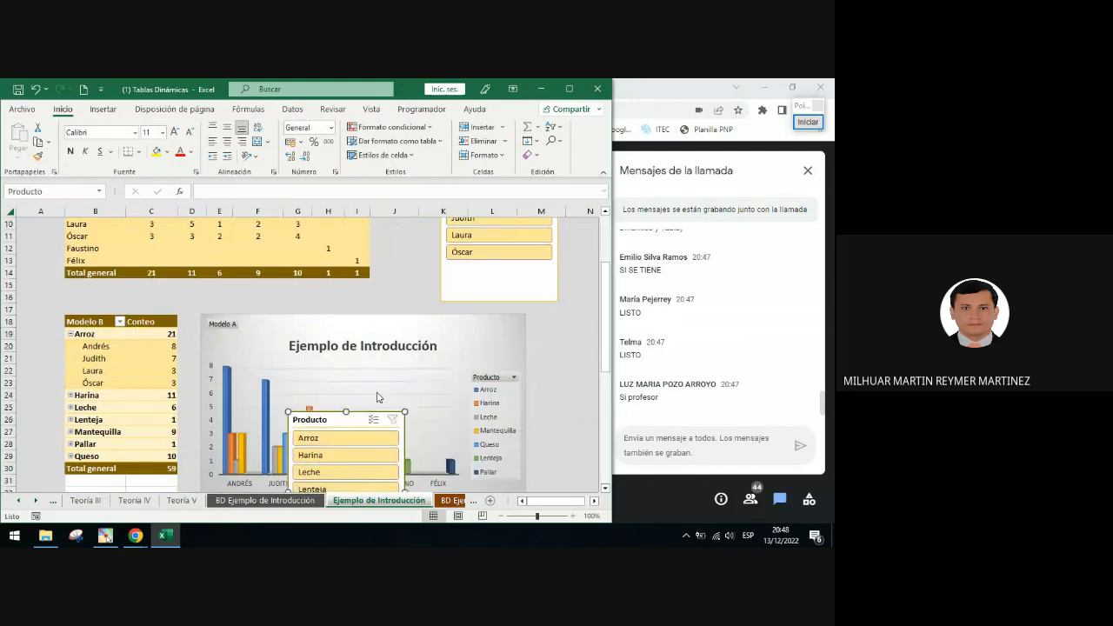
click(561, 382)
scroll(557, 383, down, 3)
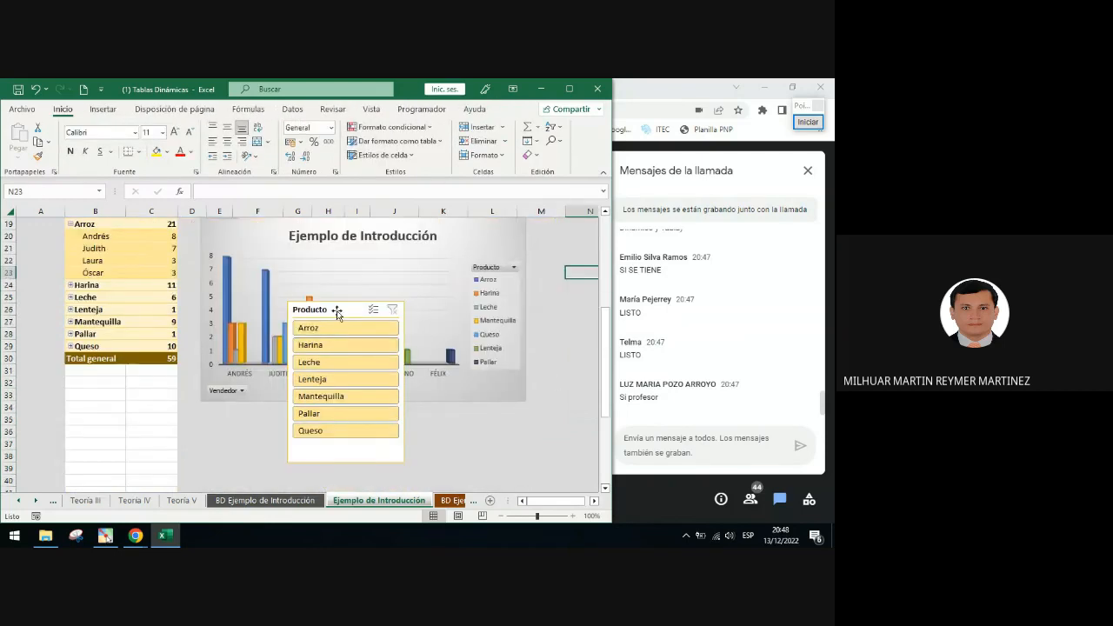
drag(334, 342, 251, 411)
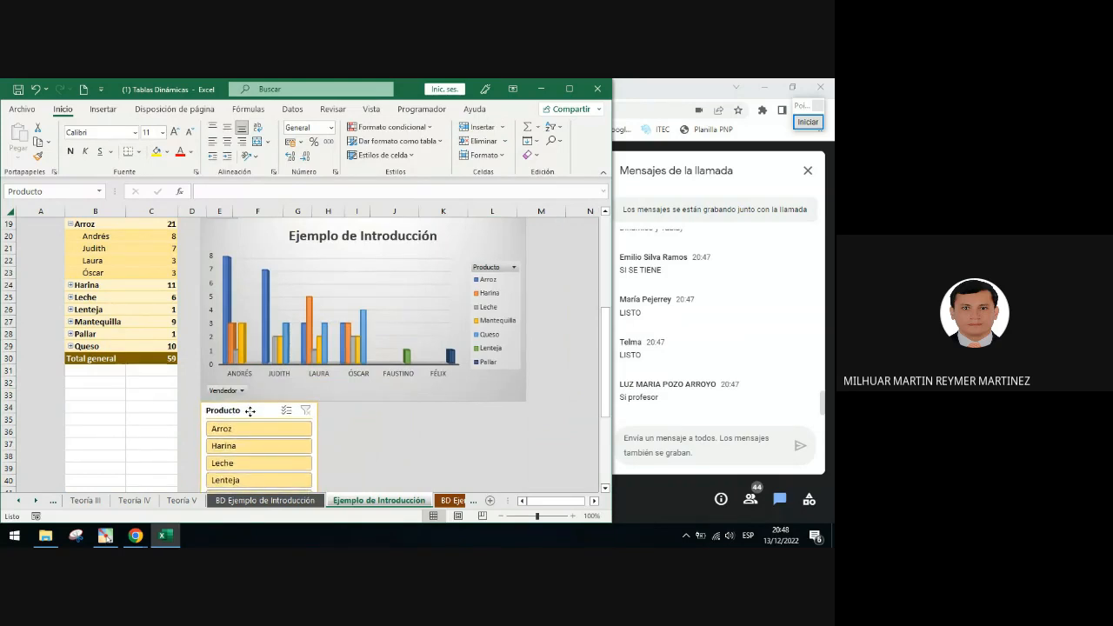
Move the Vendedor slicer beside the right edge of the Modelo A PivotChart and narrow it to fit
click(356, 430)
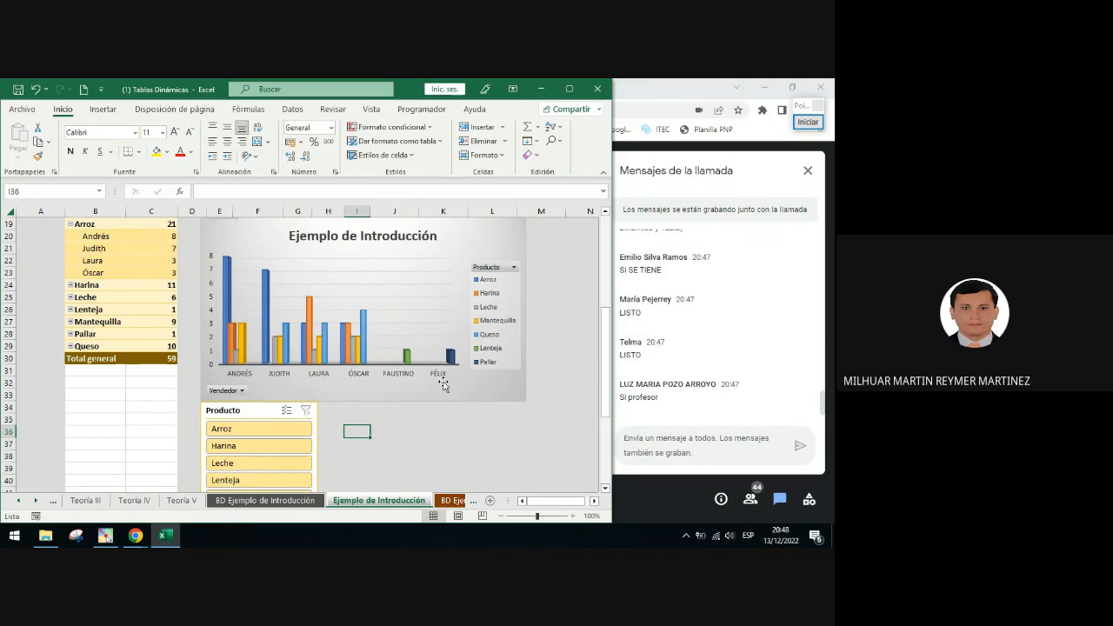
scroll(443, 386, up, 6)
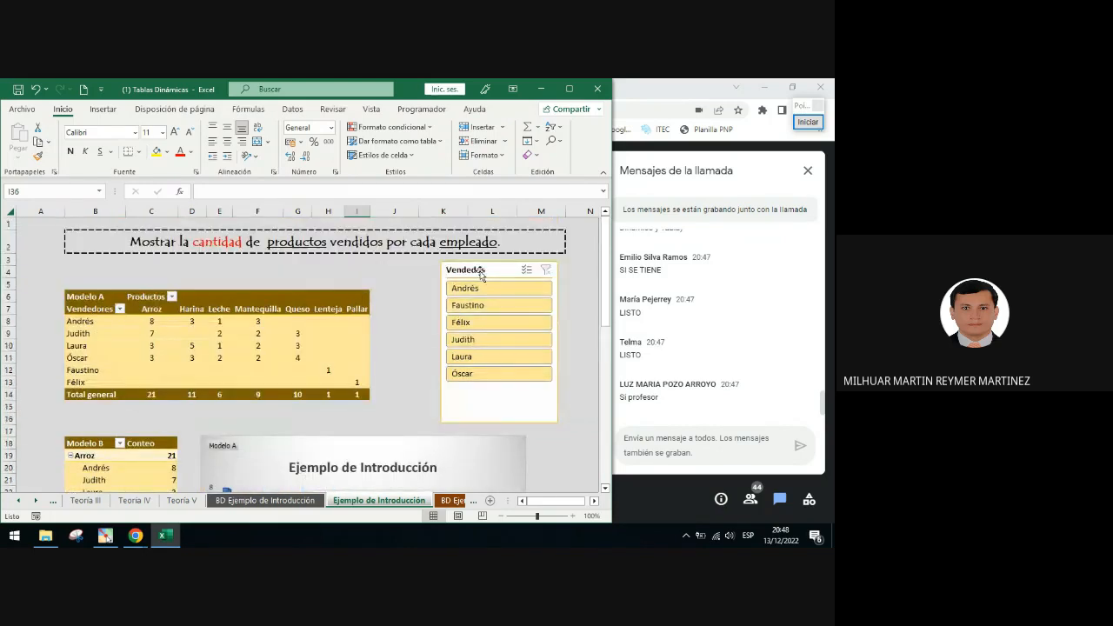
drag(480, 274, 532, 372)
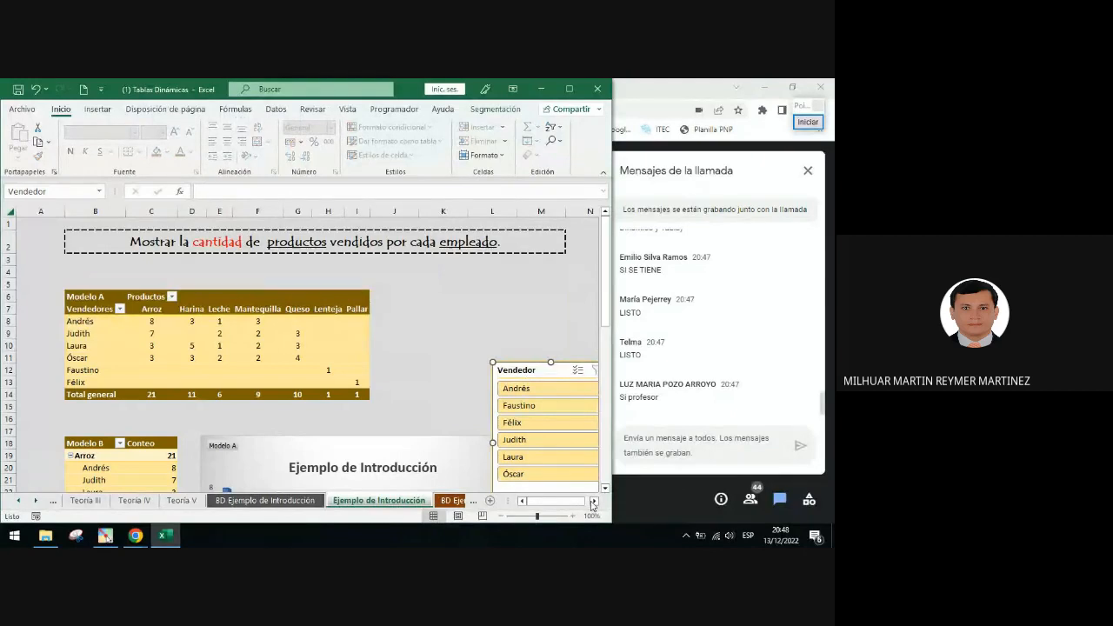
click(592, 501)
click(593, 501)
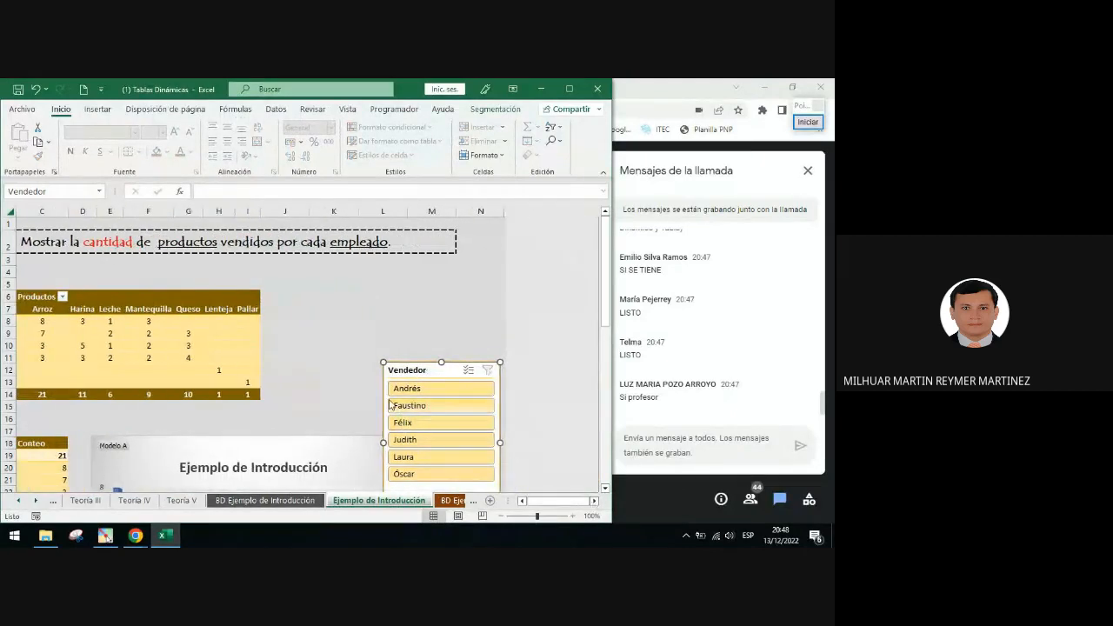
click(355, 392)
scroll(355, 391, down, 3)
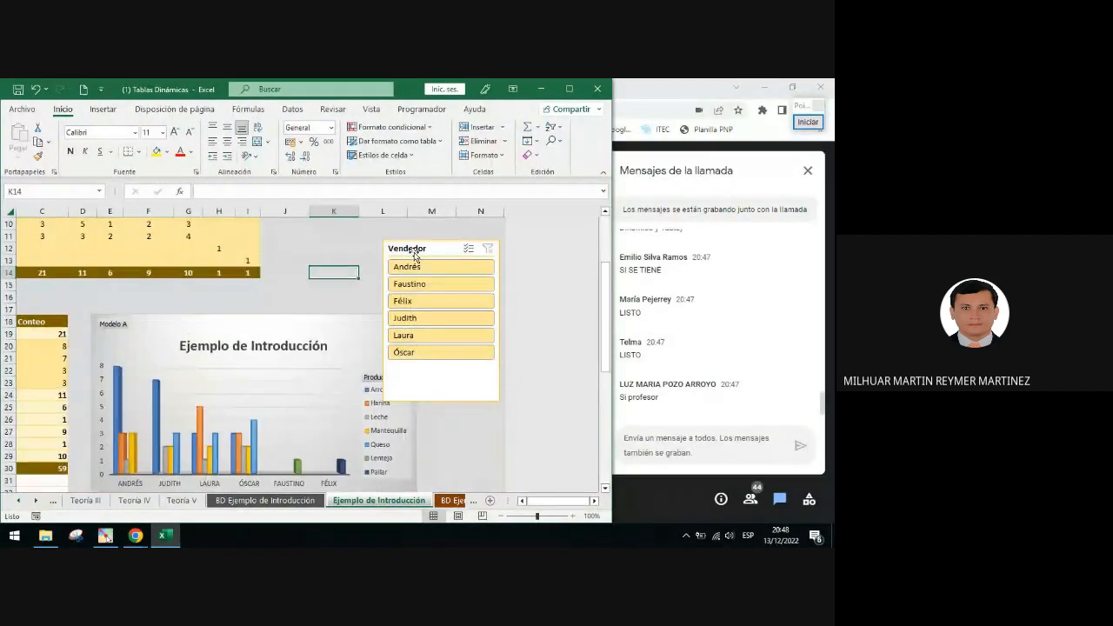
drag(410, 253, 445, 322)
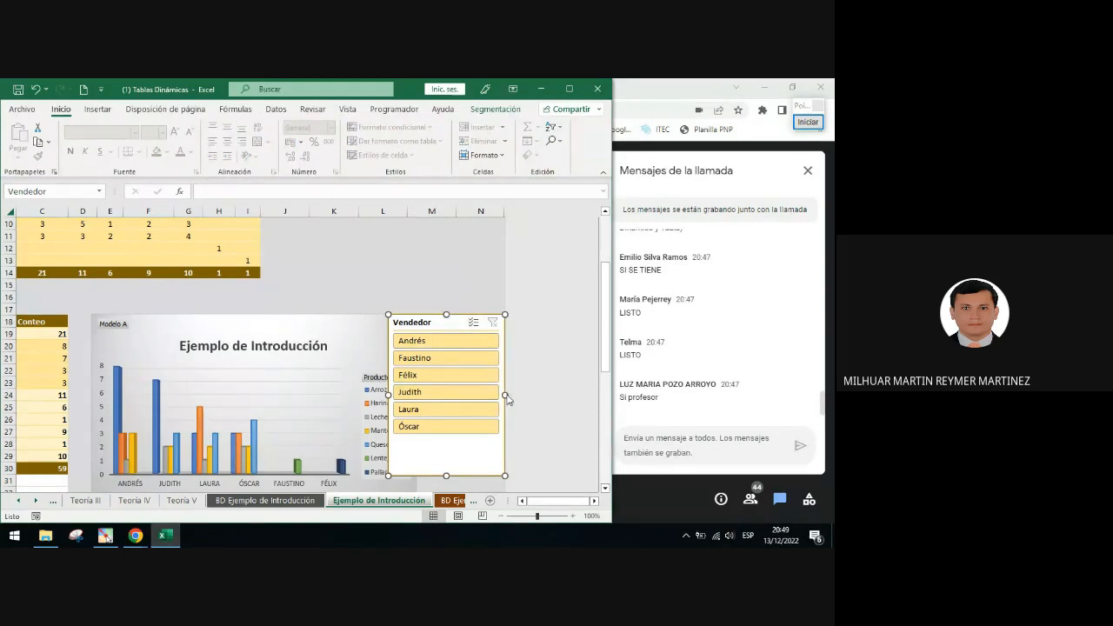
drag(505, 394, 444, 393)
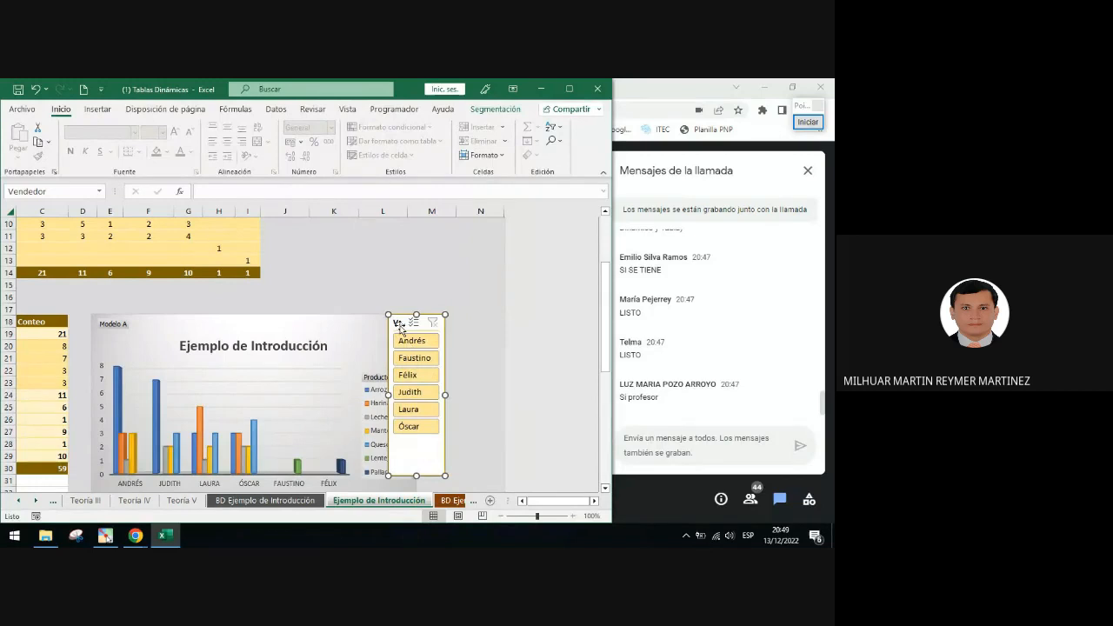
drag(396, 323, 424, 326)
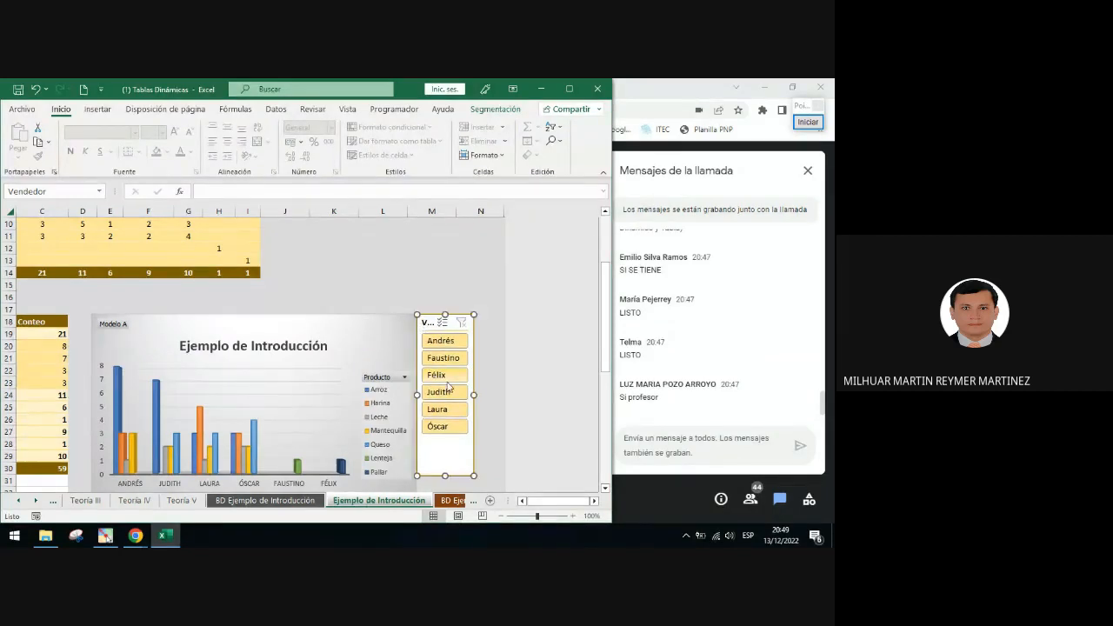
drag(474, 394, 481, 393)
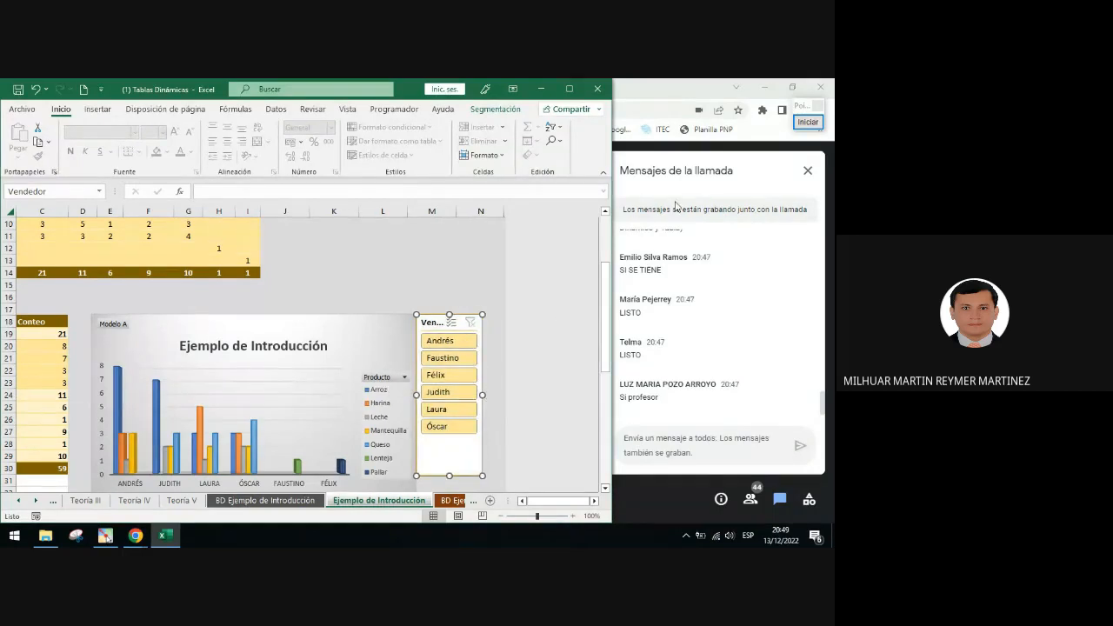
Draw an arrow pointing at the Vendedor slicer's truncated header
click(808, 122)
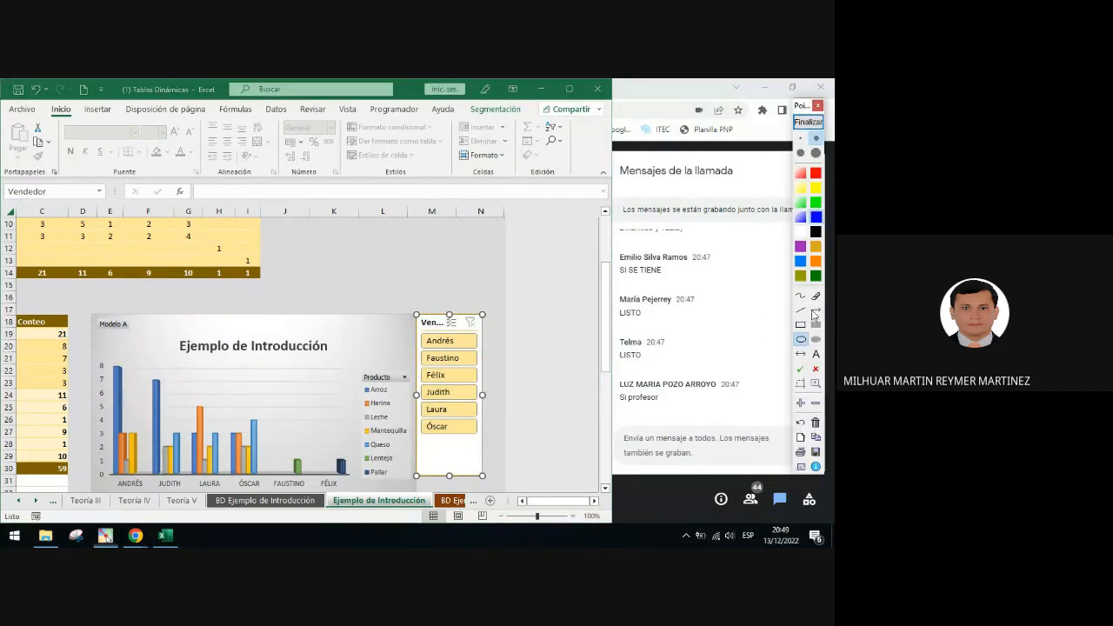
click(816, 310)
drag(445, 304, 431, 318)
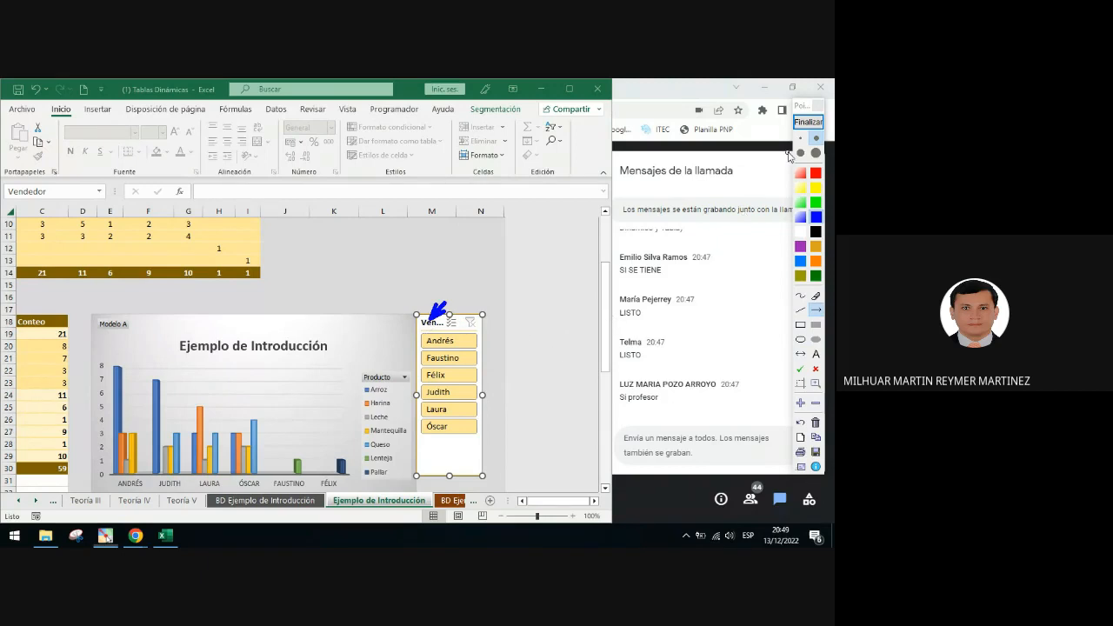
click(808, 122)
click(441, 286)
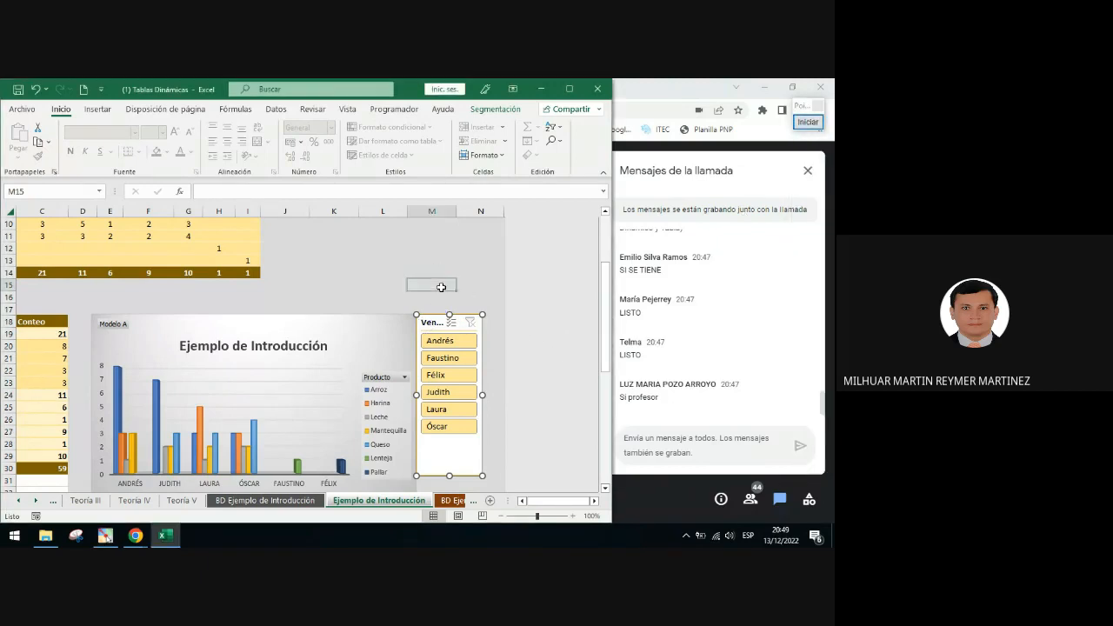
Circle the Vendedor slicer's truncated header title
scroll(377, 349, down, 2)
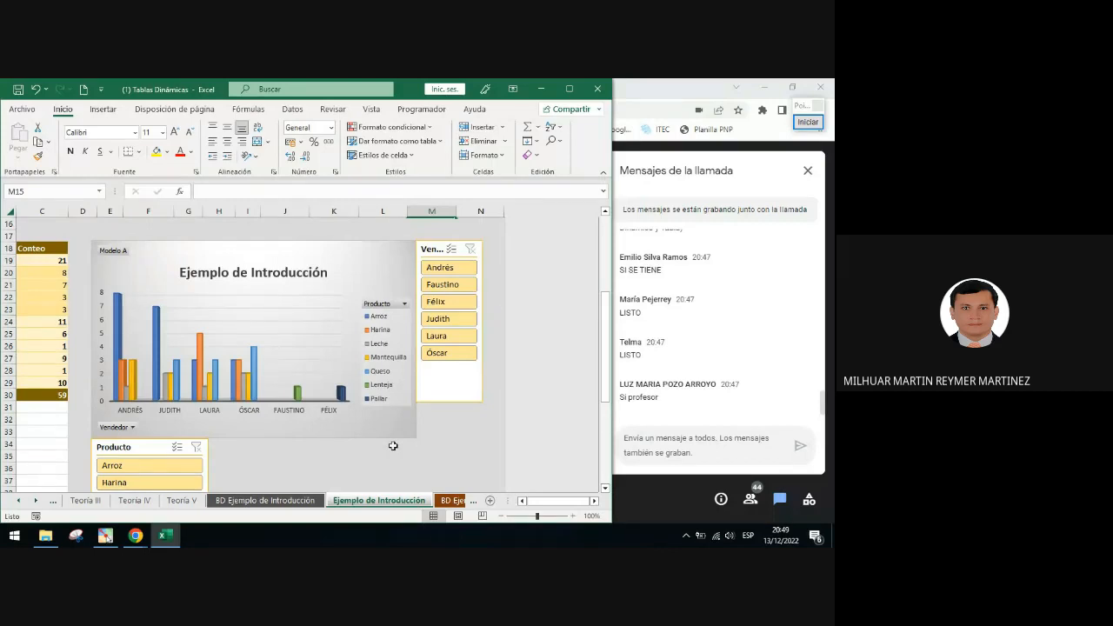
click(808, 121)
click(800, 340)
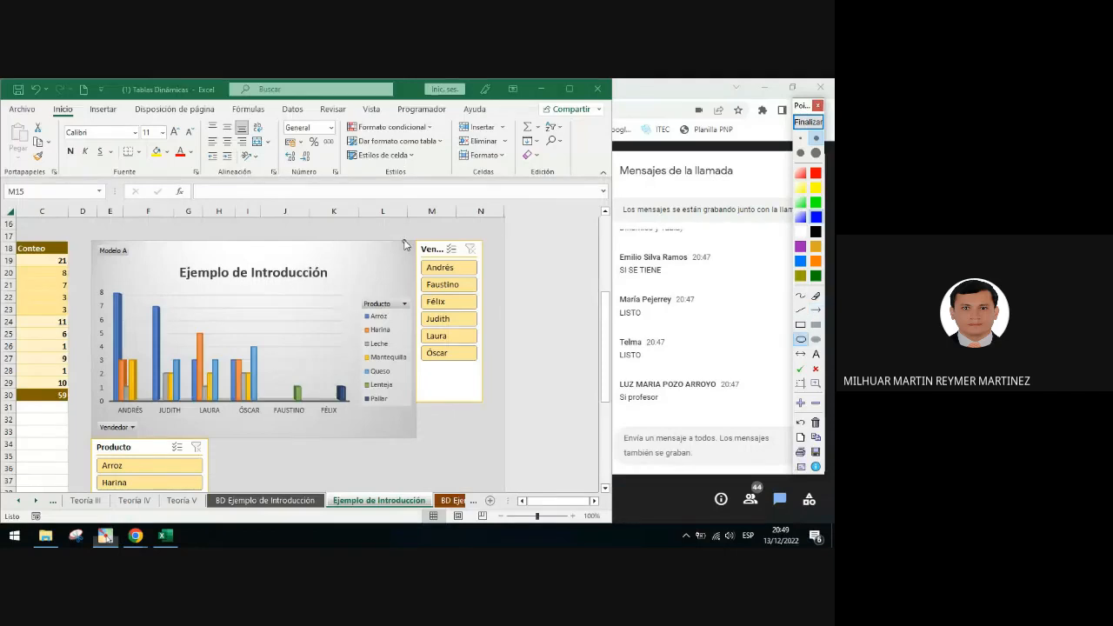
drag(405, 237, 460, 263)
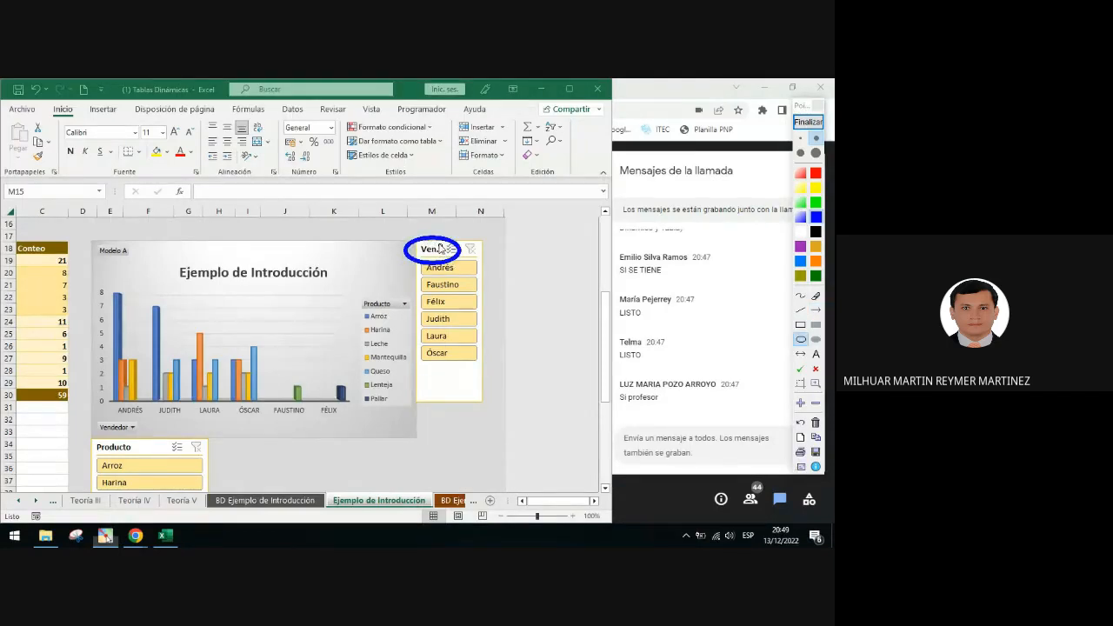
click(806, 123)
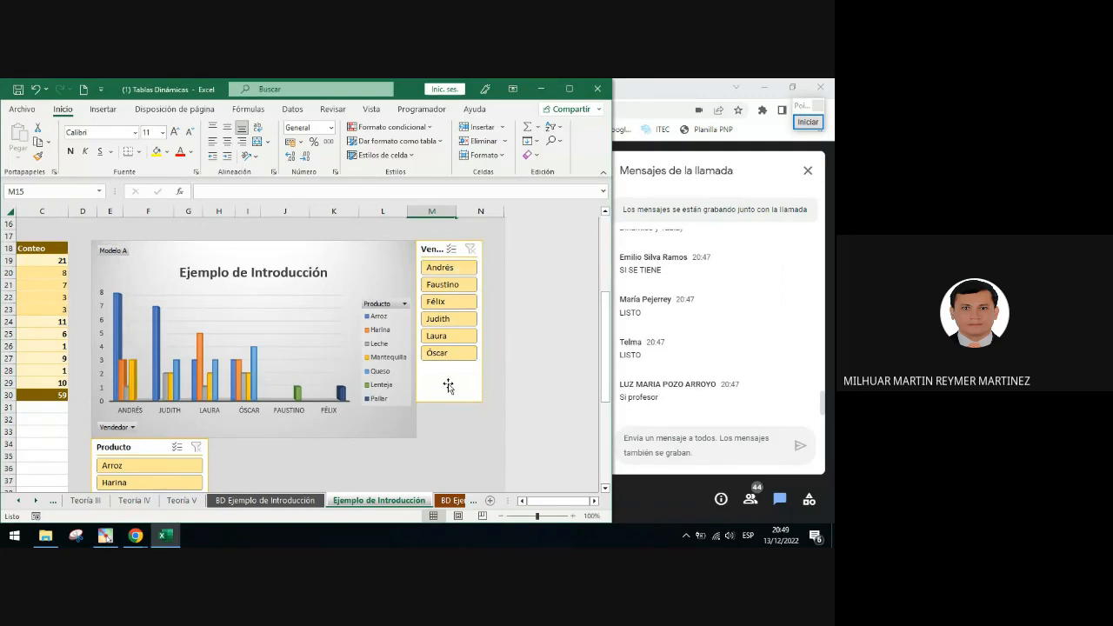
Draw double-headed arrows marking the Vendedor slicer's height and the Producto slicer's width
click(805, 123)
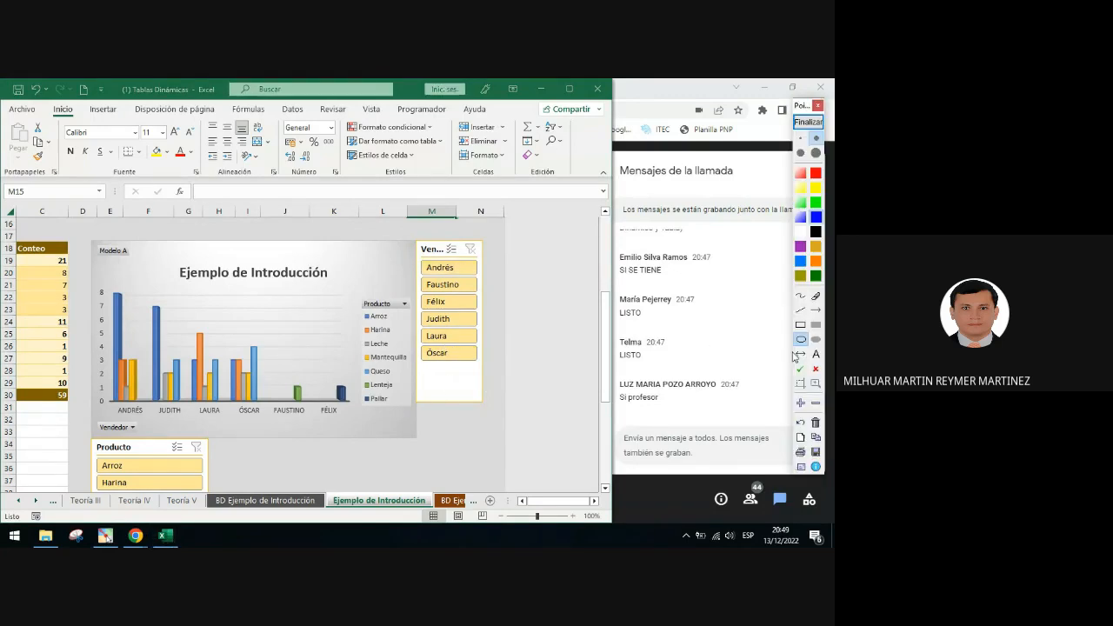
click(800, 354)
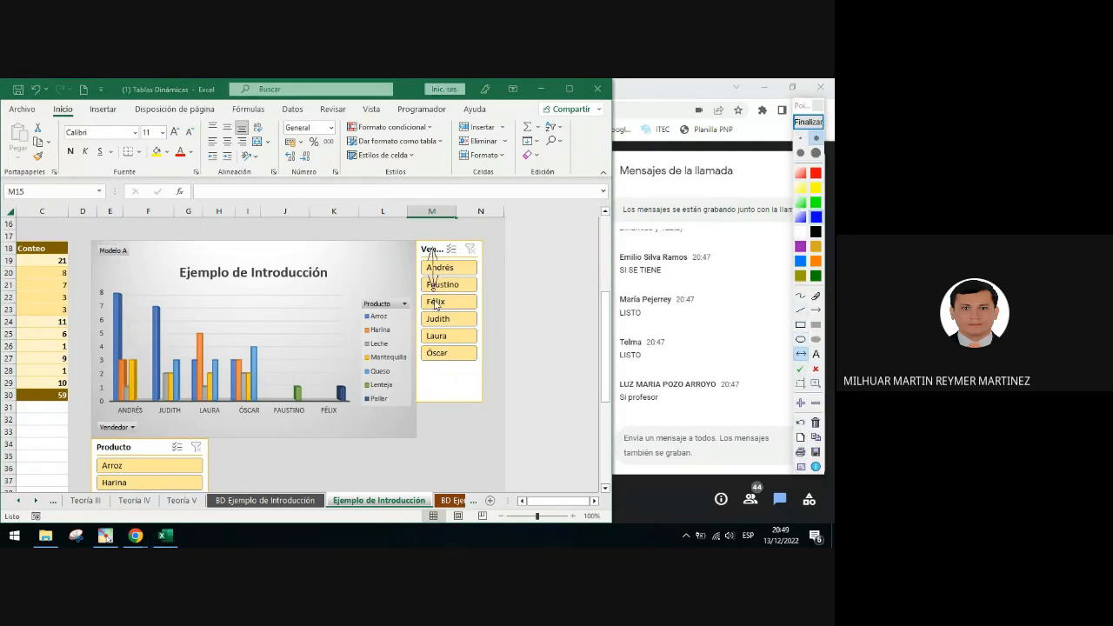
drag(432, 249, 434, 440)
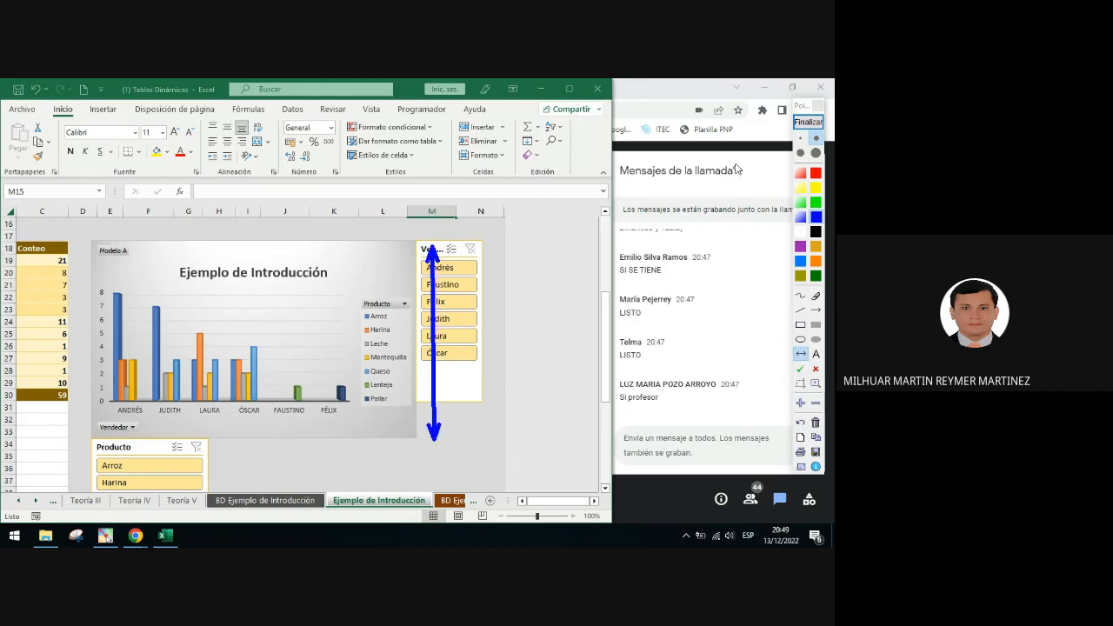
click(808, 123)
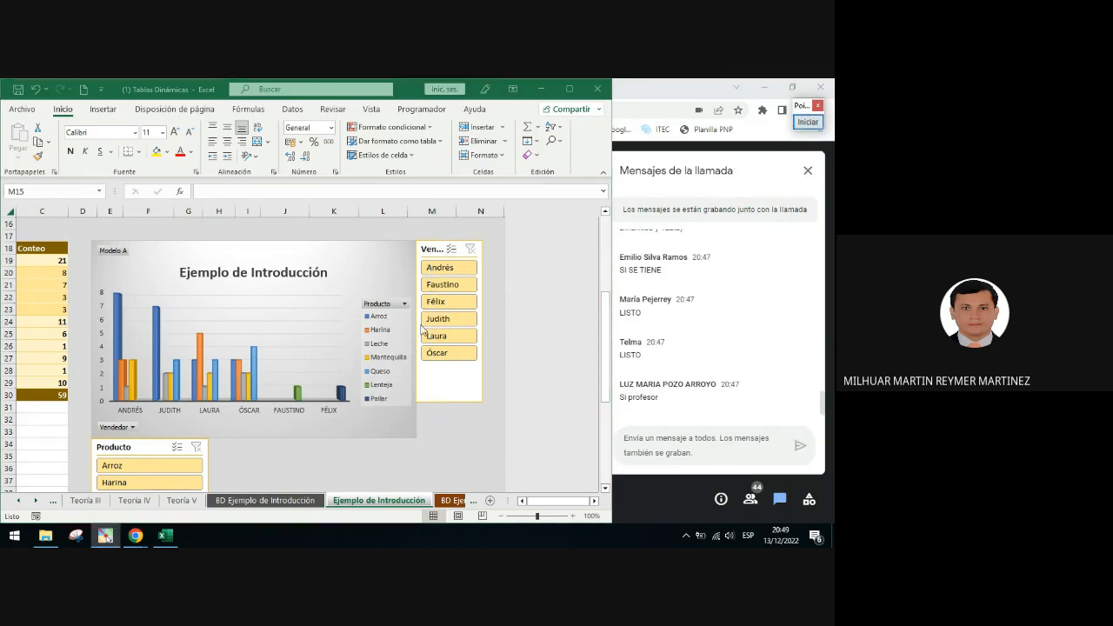
scroll(423, 329, down, 3)
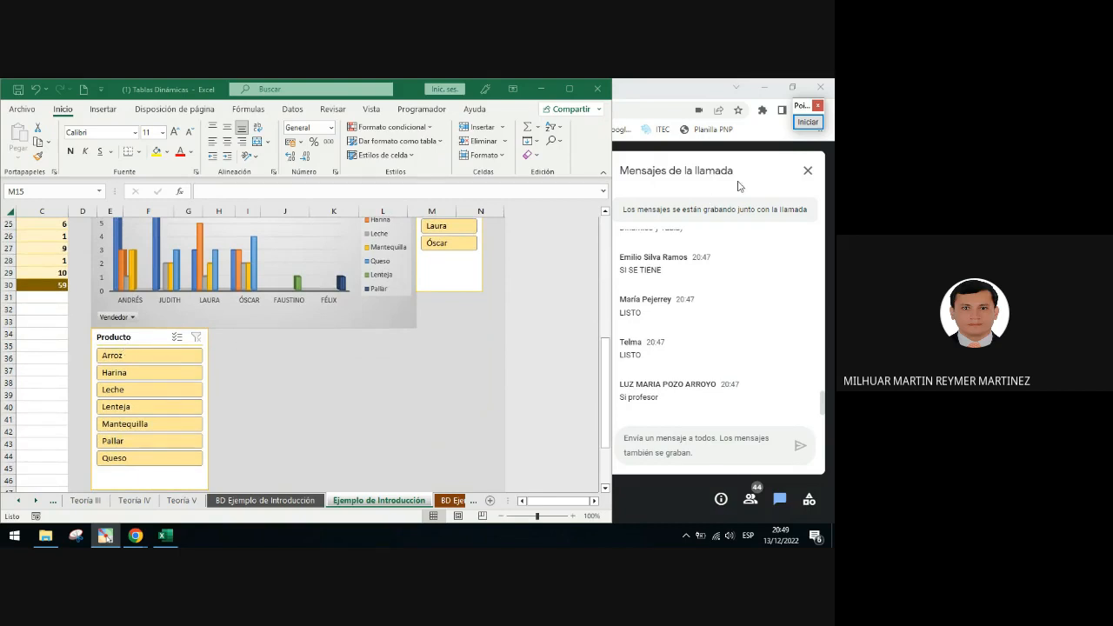
click(808, 123)
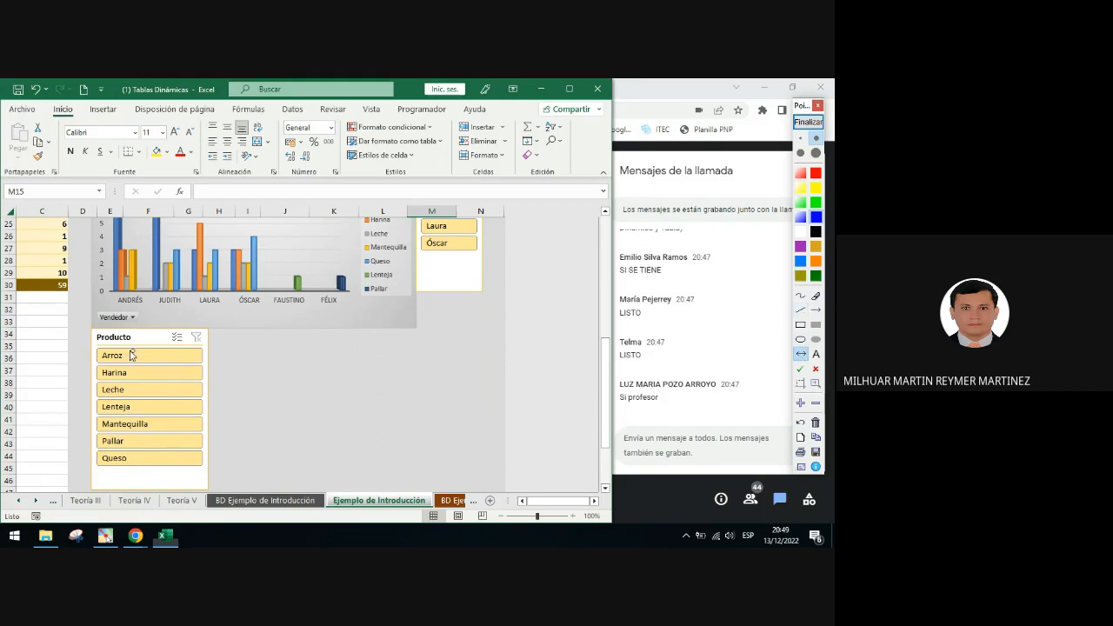
drag(104, 356, 411, 355)
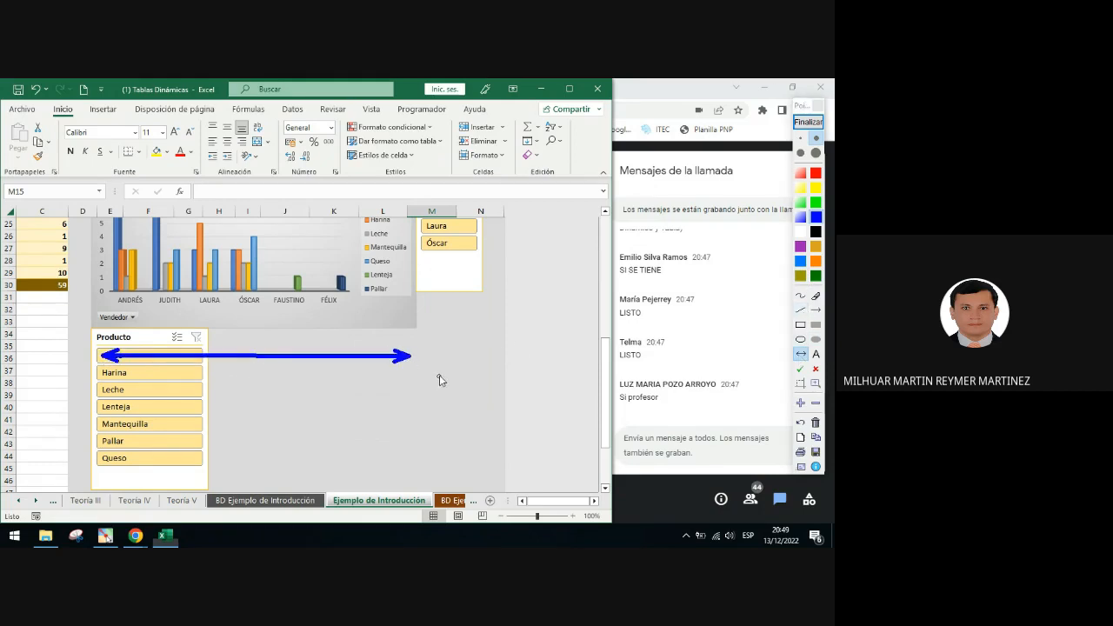
click(808, 121)
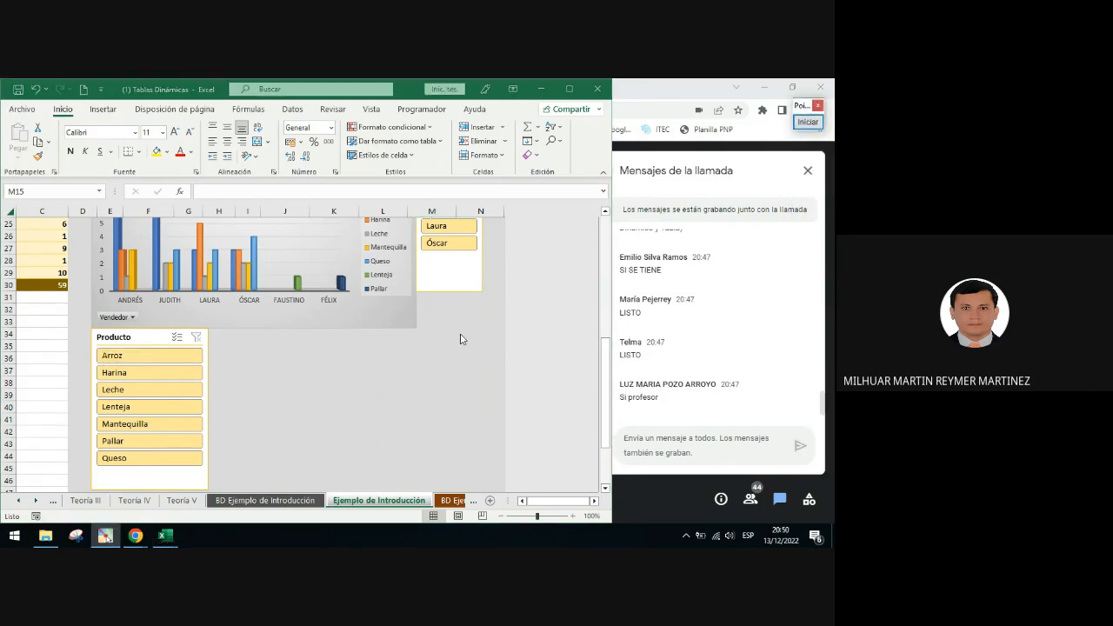
Open the Slicer Settings dialog for the Vendedor slicer
scroll(338, 388, up, 3)
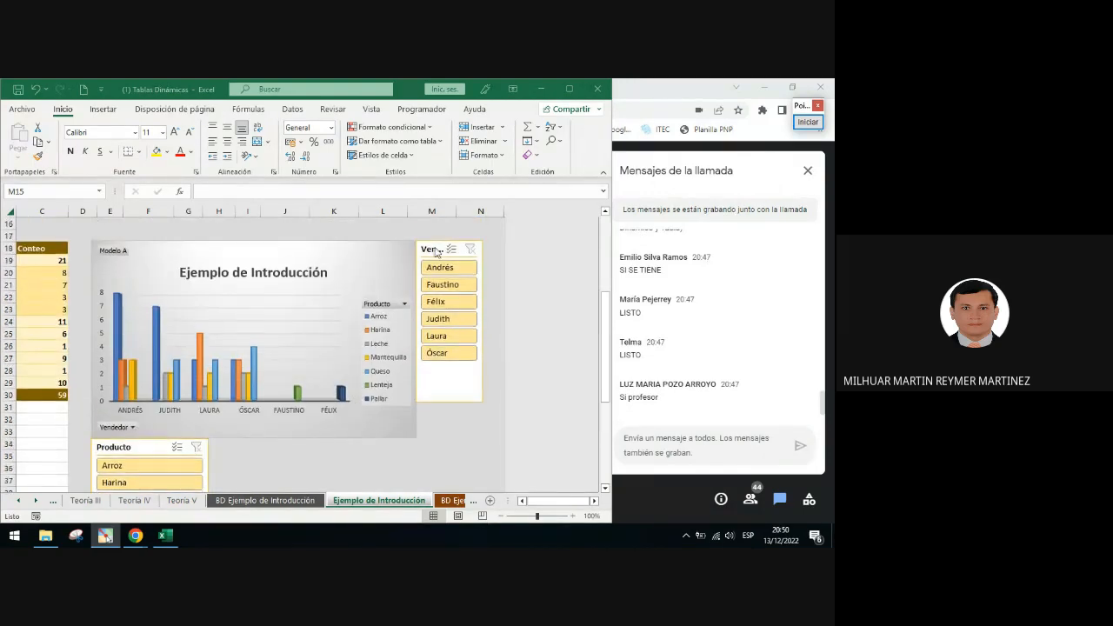
click(432, 251)
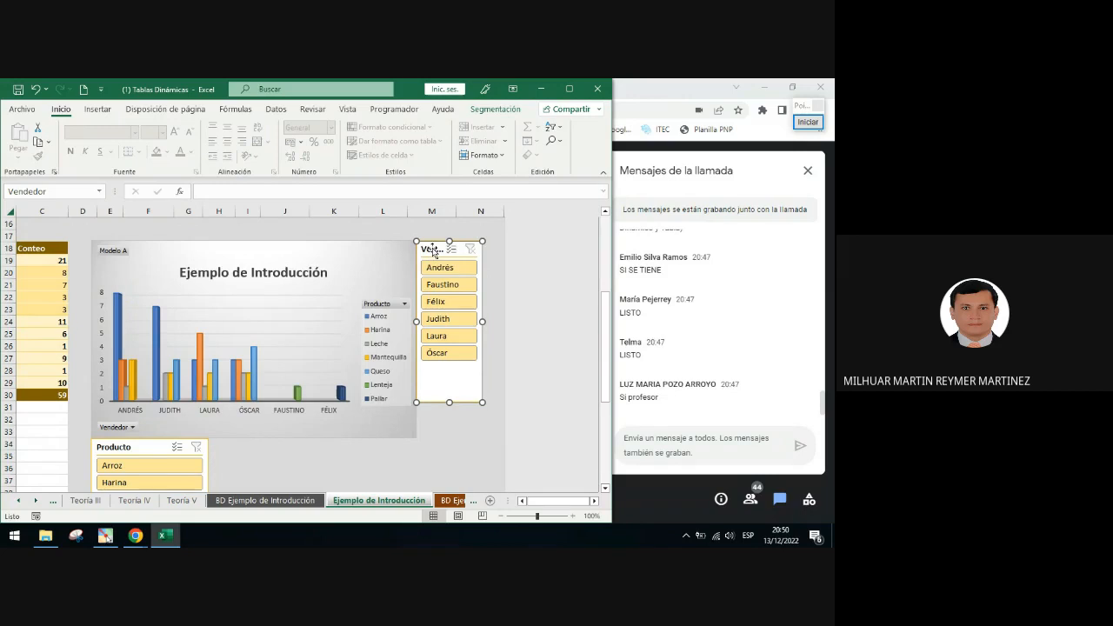
right_click(433, 252)
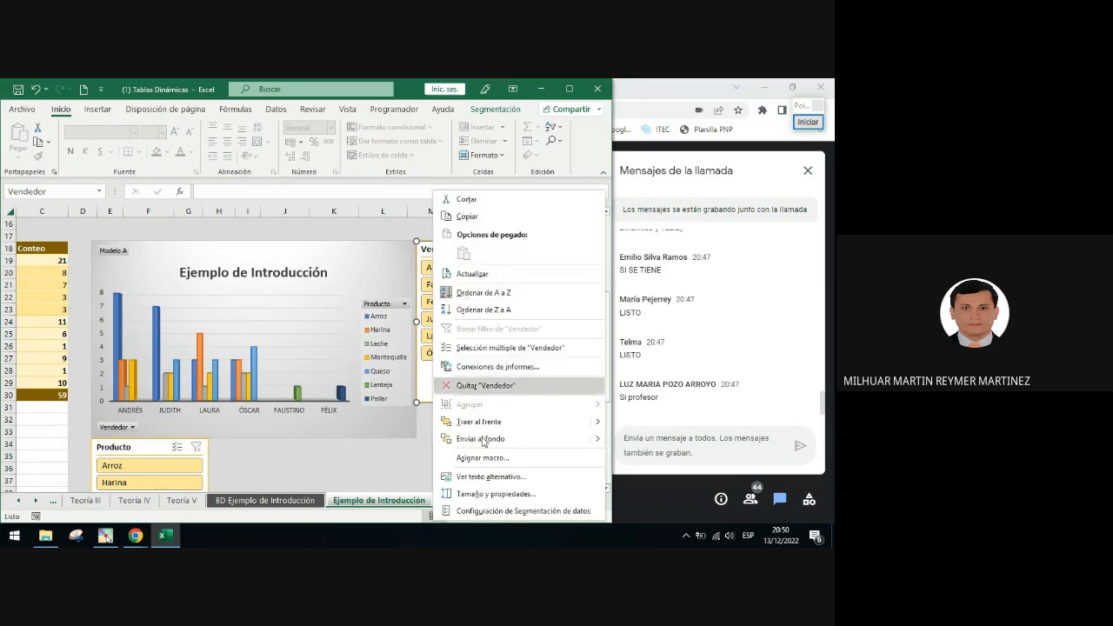
click(488, 512)
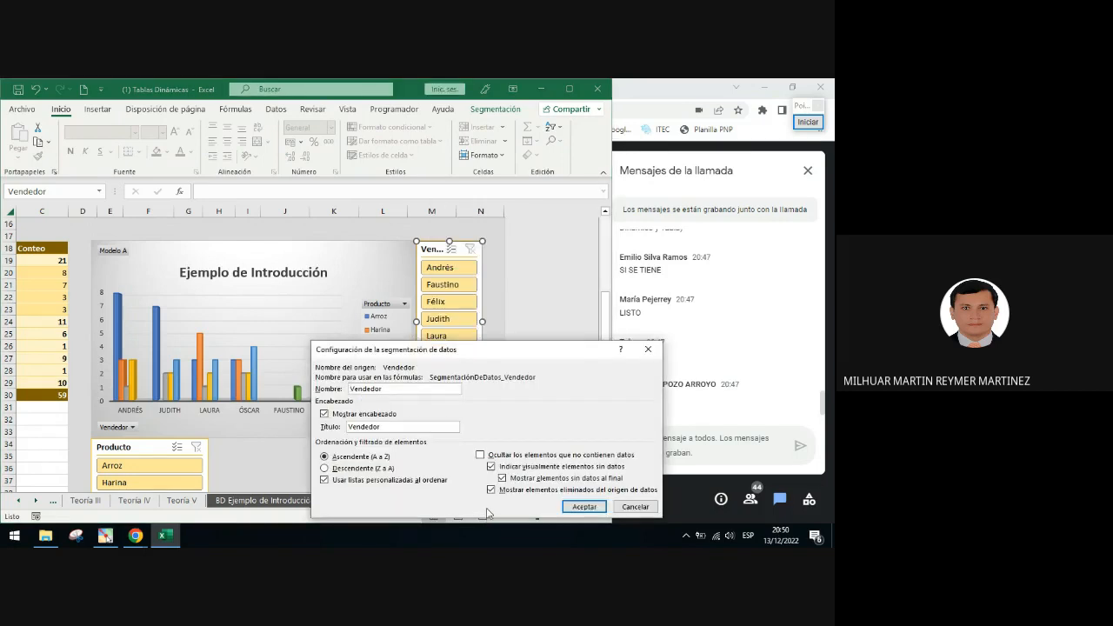
Outline the Mostrar encabezado option and clear it to hide the Vendedor slicer's header
click(806, 124)
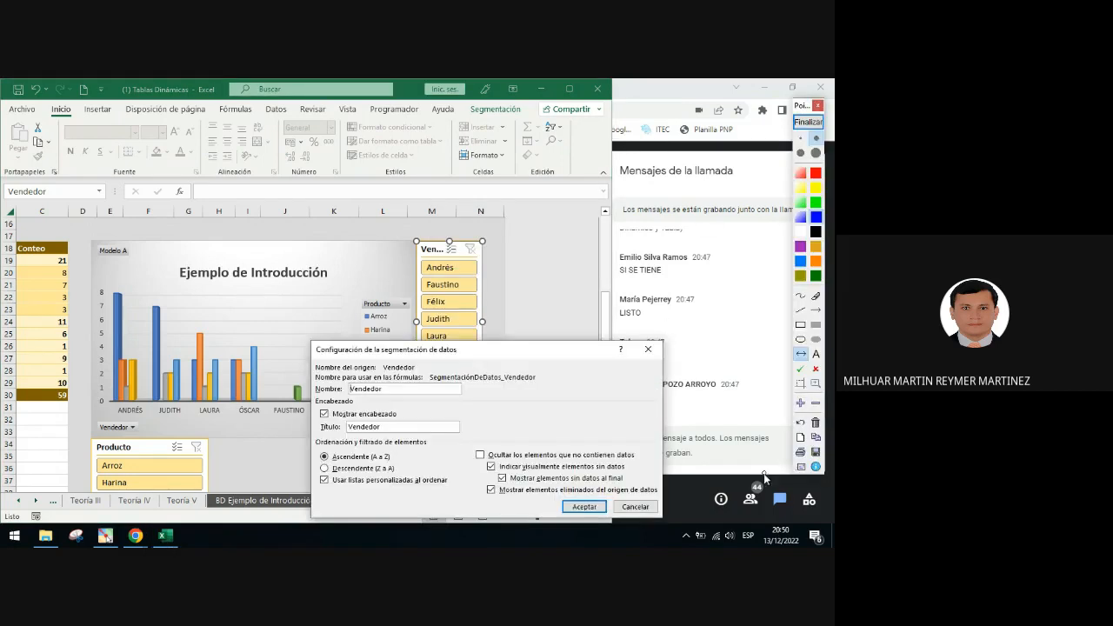
click(801, 325)
drag(314, 407, 400, 425)
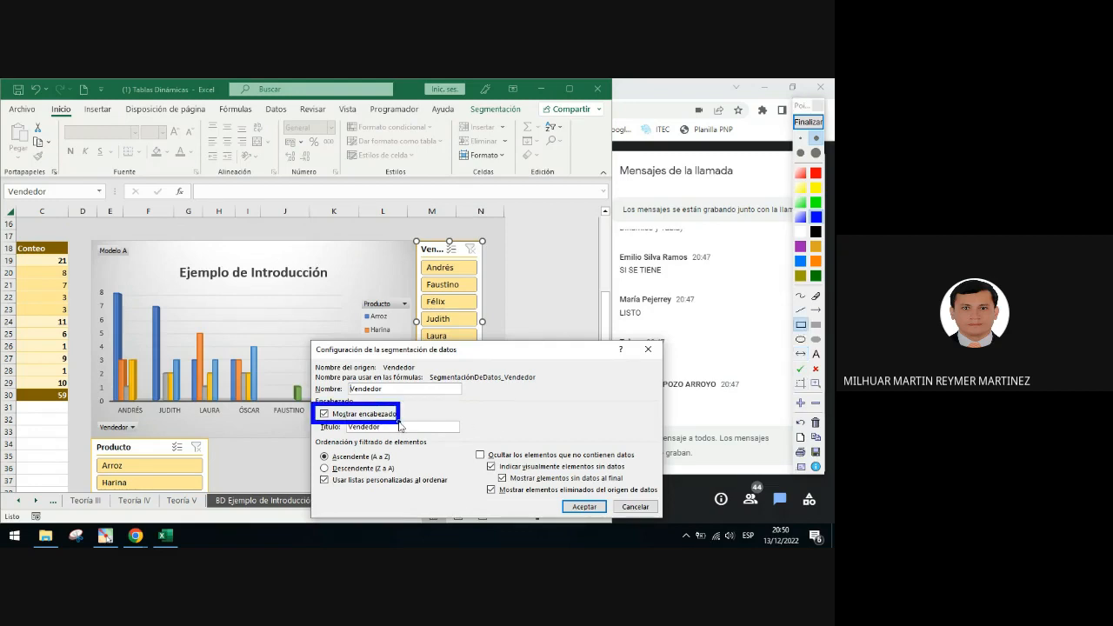
click(808, 122)
click(324, 414)
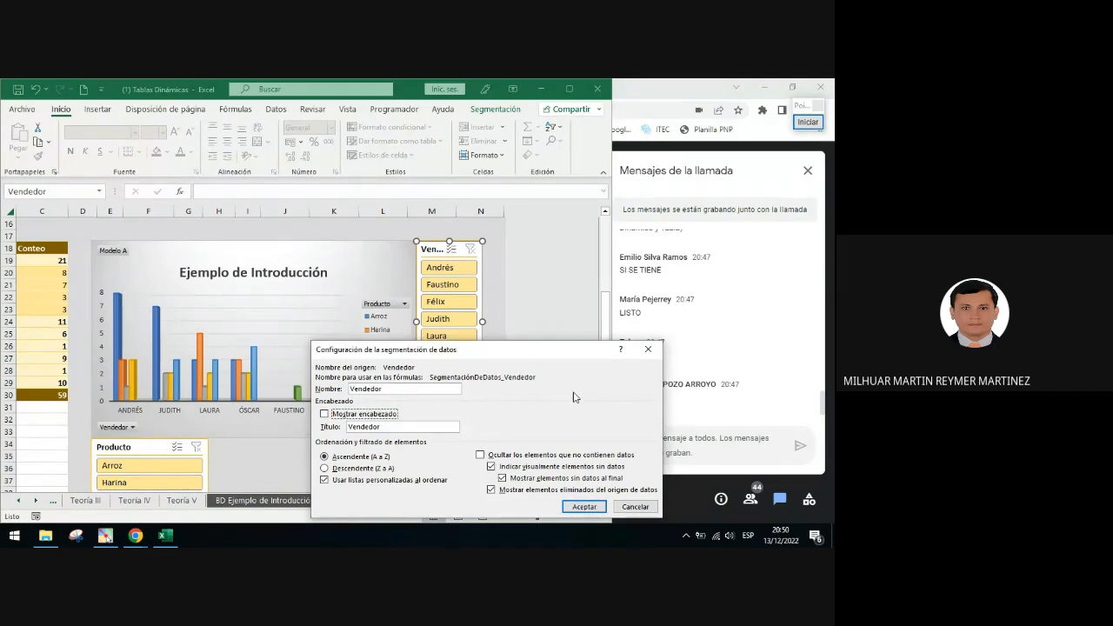
click(584, 506)
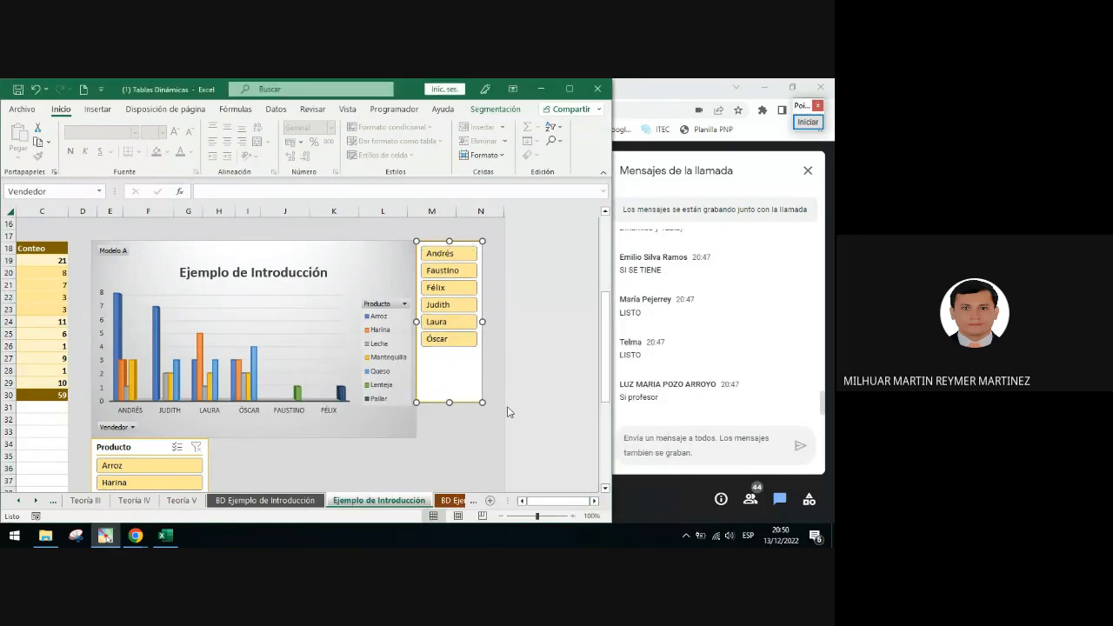
Reopen the Vendedor slicer's settings, circle the cleared Mostrar encabezado option, and close the dialog
right_click(458, 369)
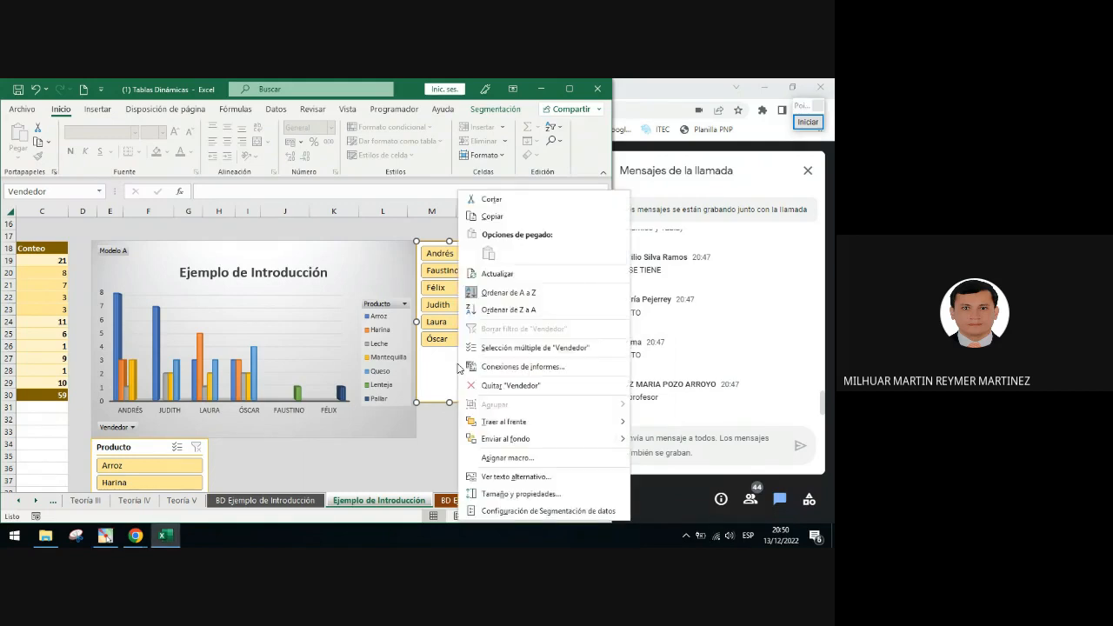
click(516, 511)
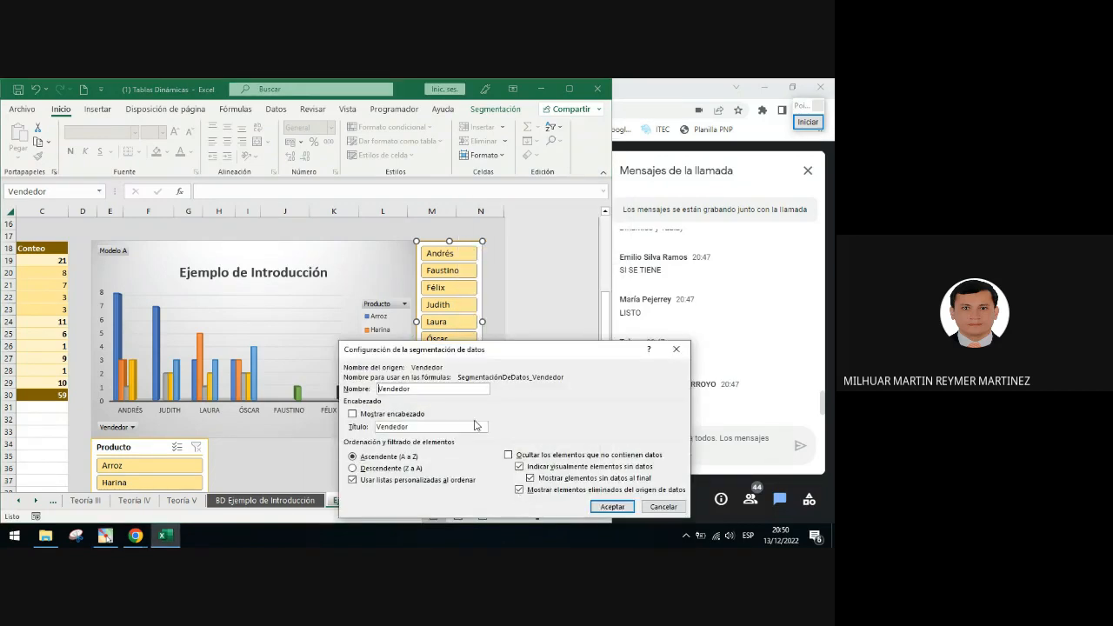
click(808, 121)
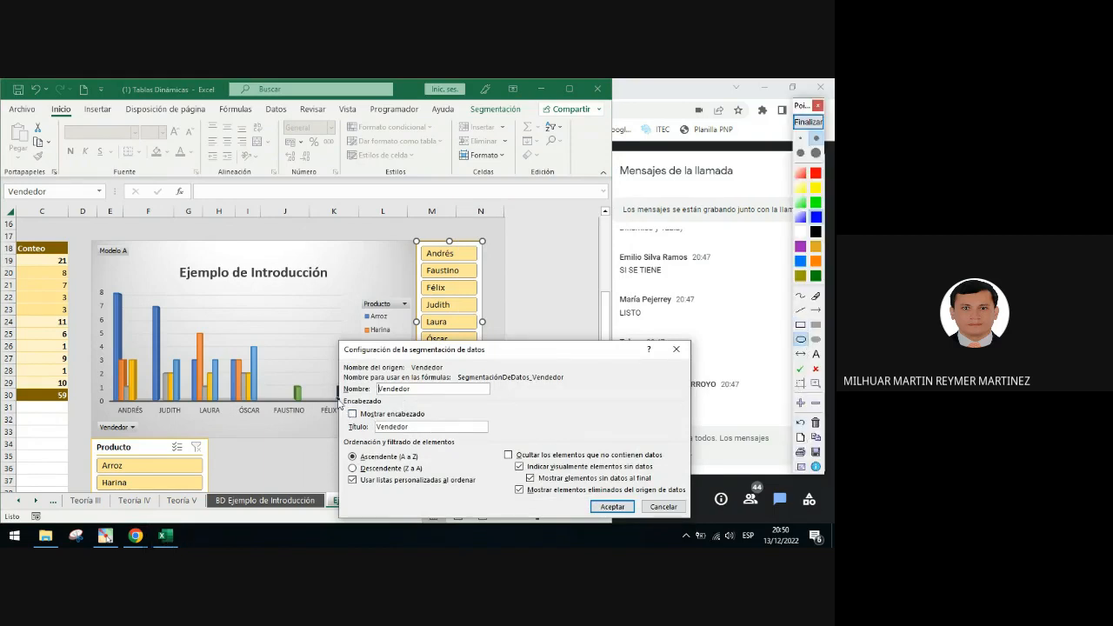
drag(337, 400, 426, 431)
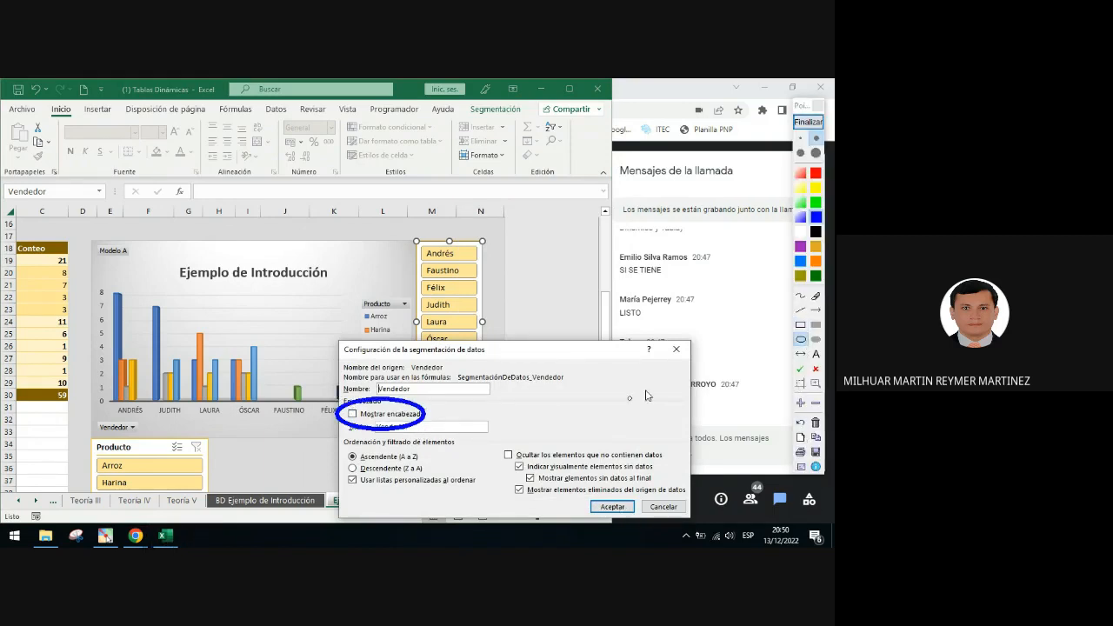
click(816, 309)
mouse_move(428, 413)
mouse_down()
mouse_move(557, 507)
mouse_move(598, 503)
mouse_up()
click(808, 122)
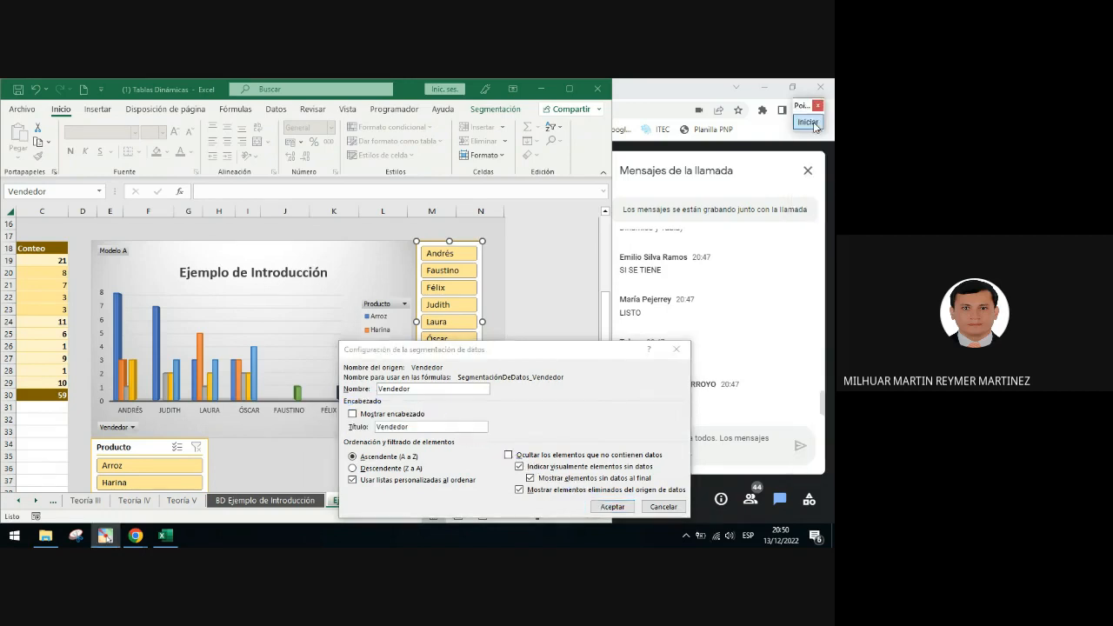
click(676, 350)
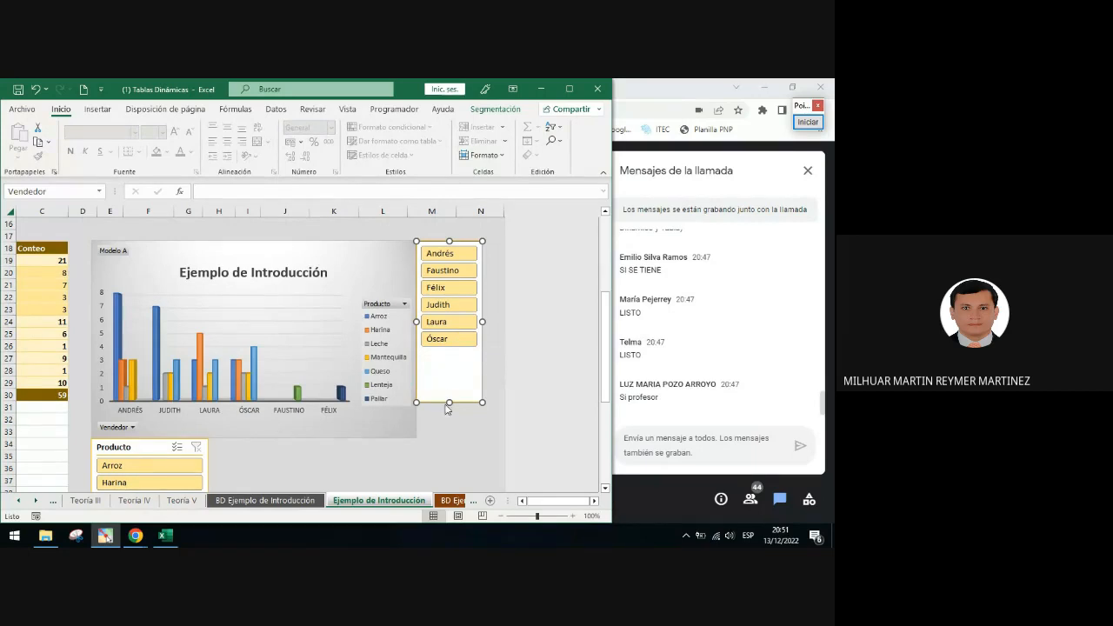
Lengthen the Vendedor slicer to about 8.6 cm tall and open the Segmentación ribbon tab
drag(450, 405, 446, 438)
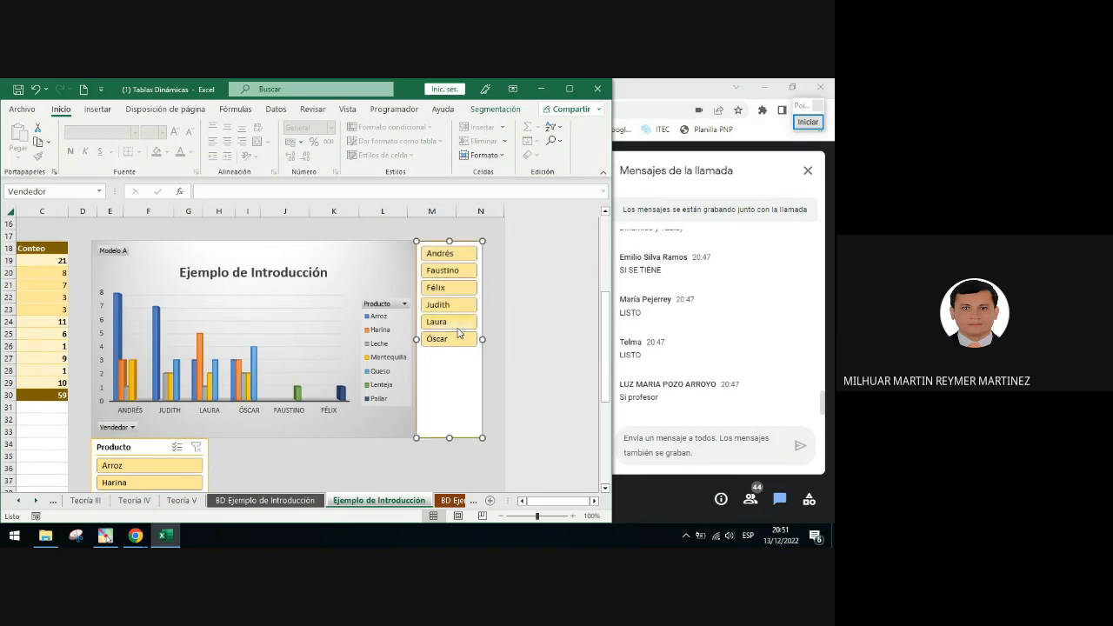
click(807, 122)
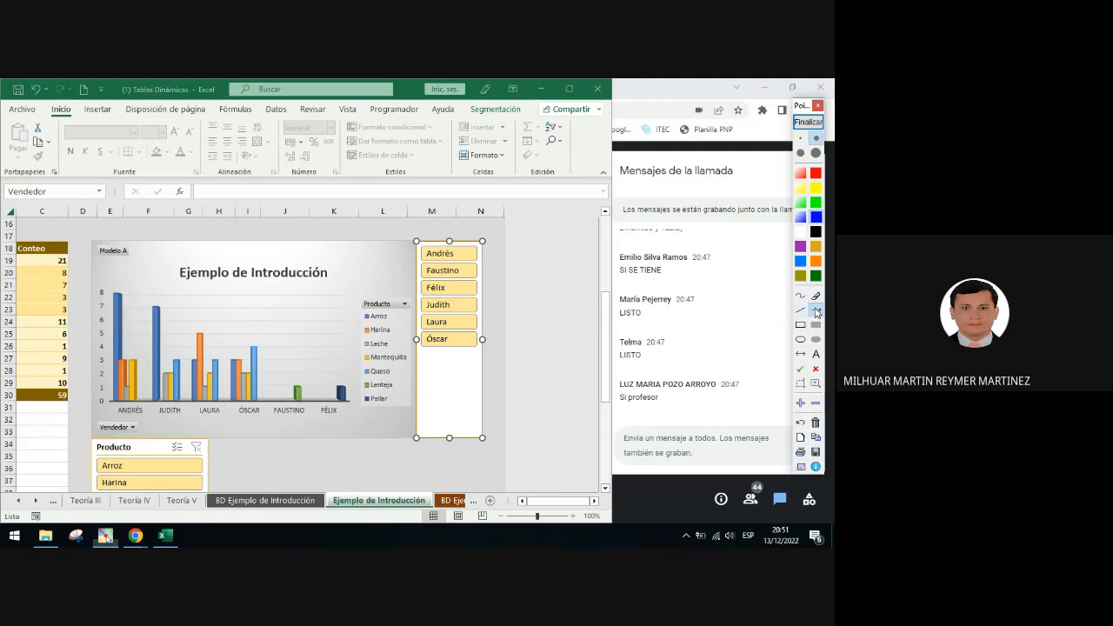
drag(470, 242, 502, 112)
click(807, 122)
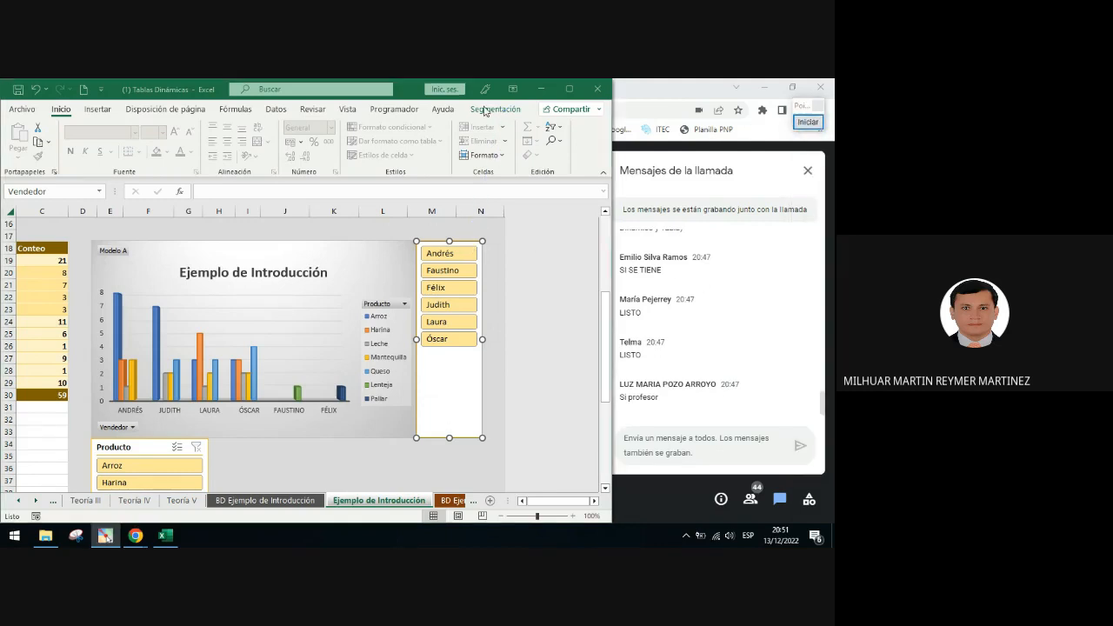
click(509, 110)
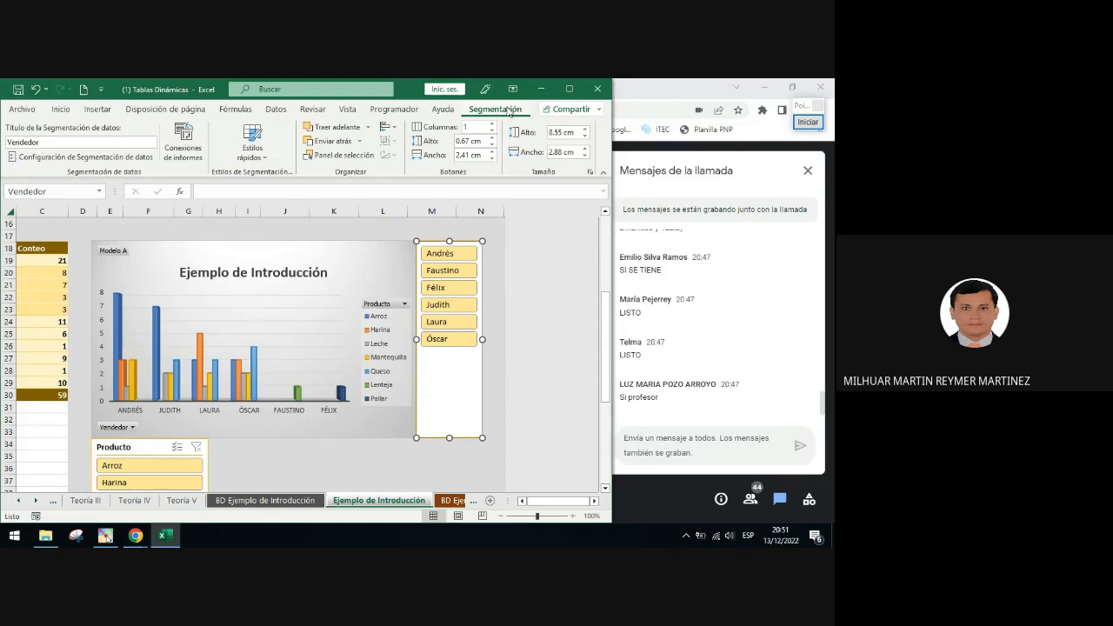
Outline the Botones group and its button height setting for the Vendedor slicer
click(806, 123)
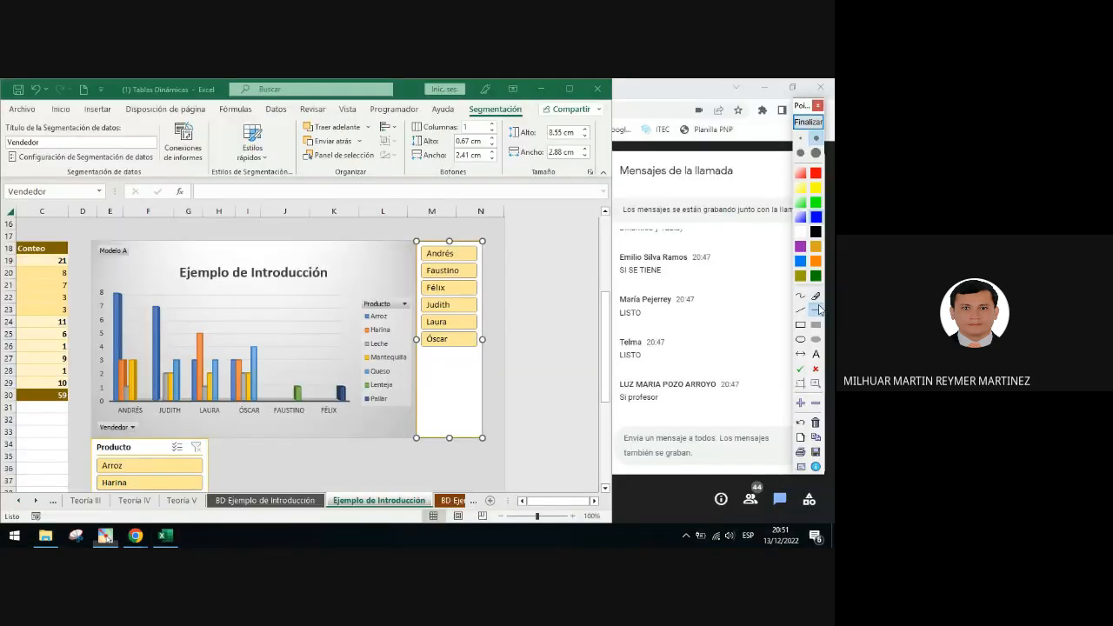
drag(403, 118, 503, 182)
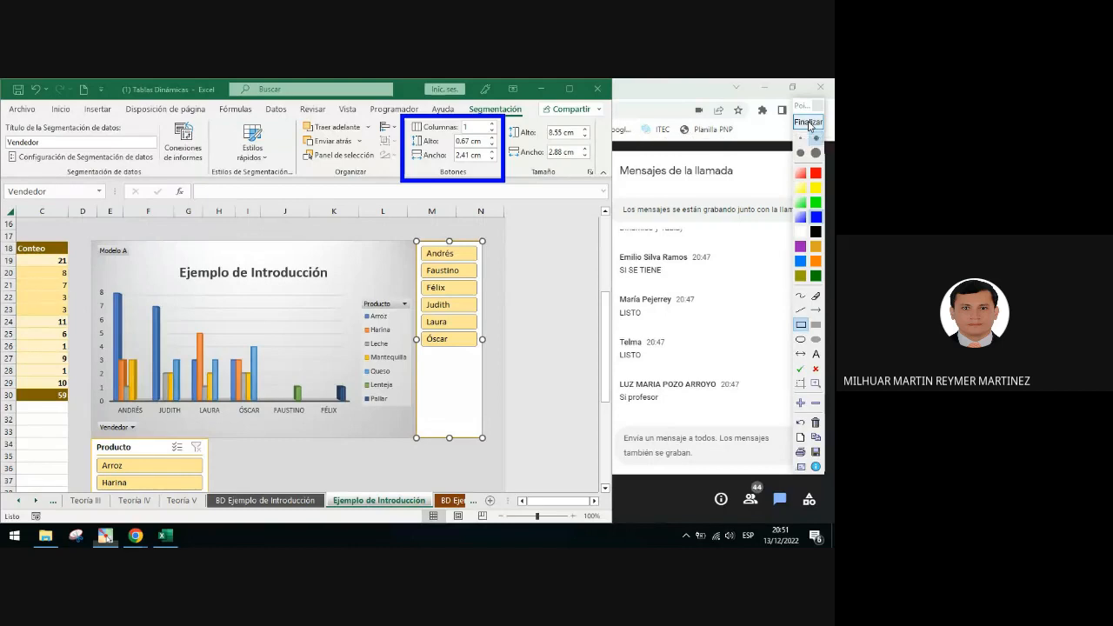
click(802, 325)
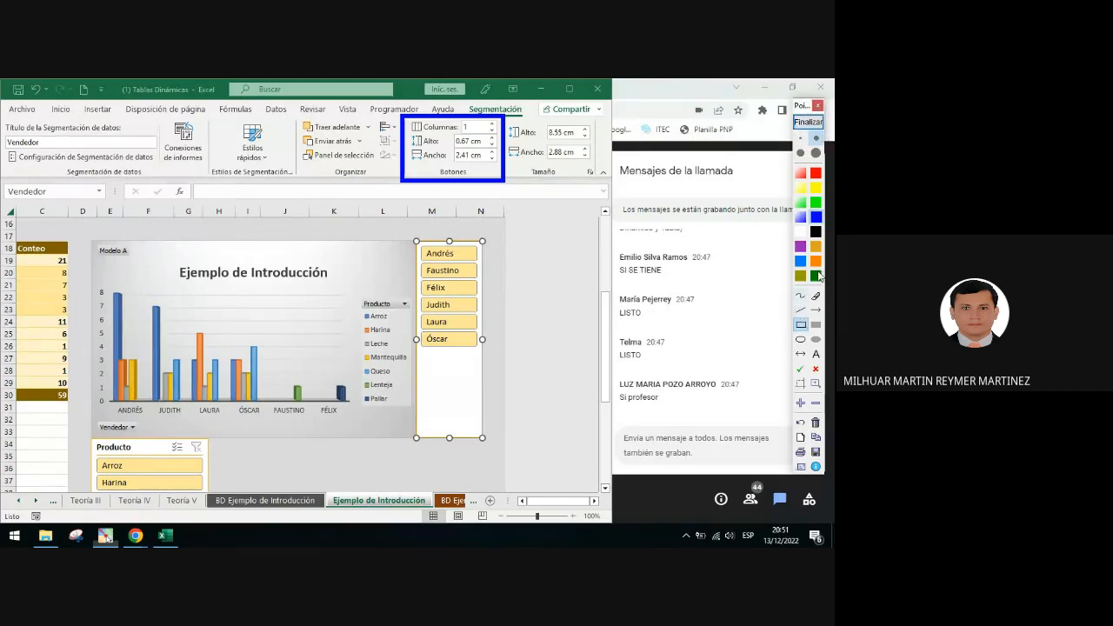
mouse_move(409, 132)
mouse_down()
mouse_move(467, 161)
mouse_move(502, 152)
mouse_up()
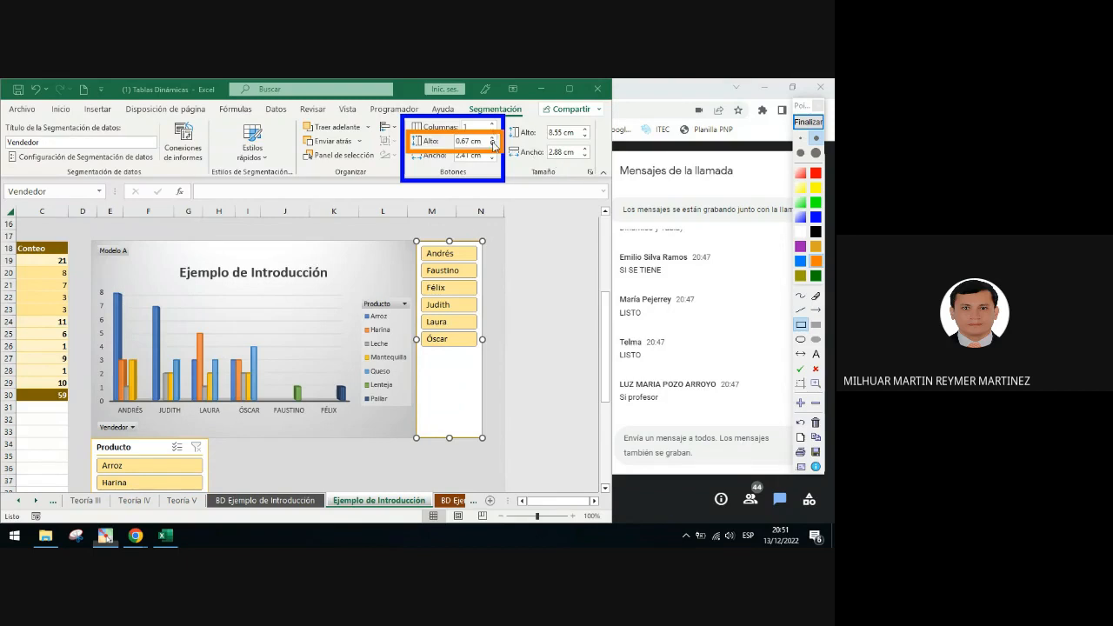
click(808, 122)
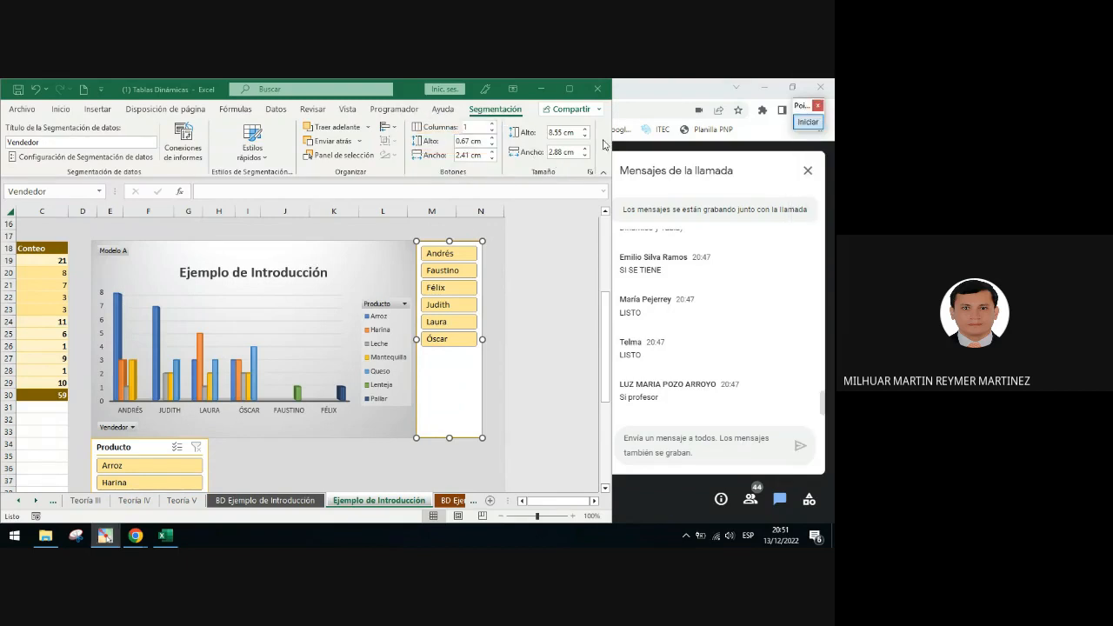
Set the Vendedor slicer's button height to 1.25 cm
click(492, 138)
click(492, 138)
click(492, 137)
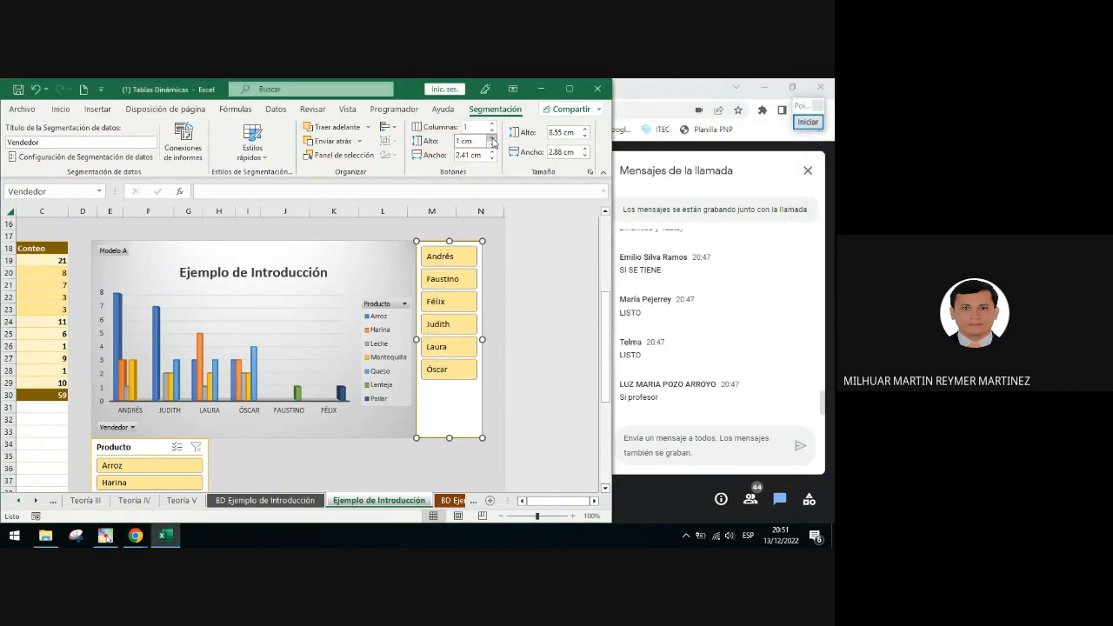
click(493, 137)
click(492, 138)
click(492, 137)
click(492, 138)
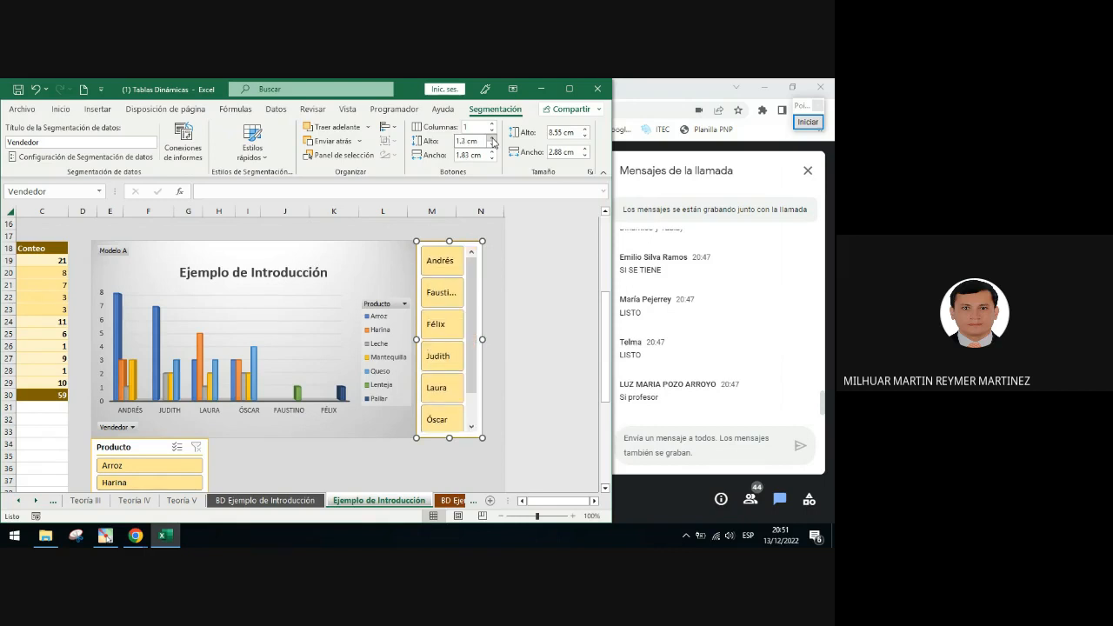
click(492, 146)
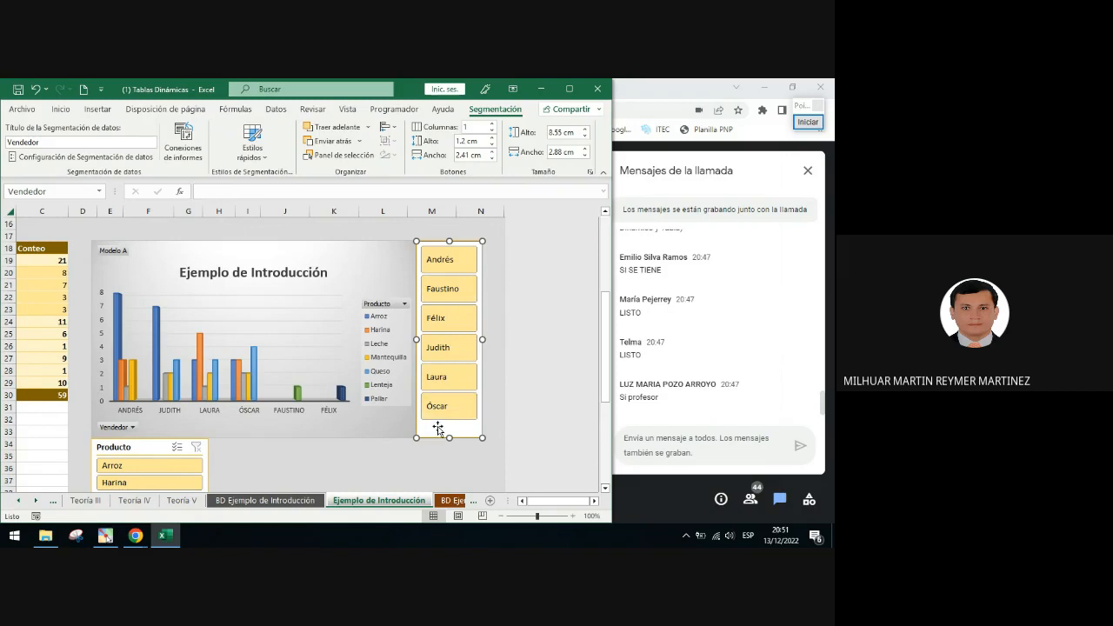
click(466, 139)
click(467, 140)
text(5)
key(Return)
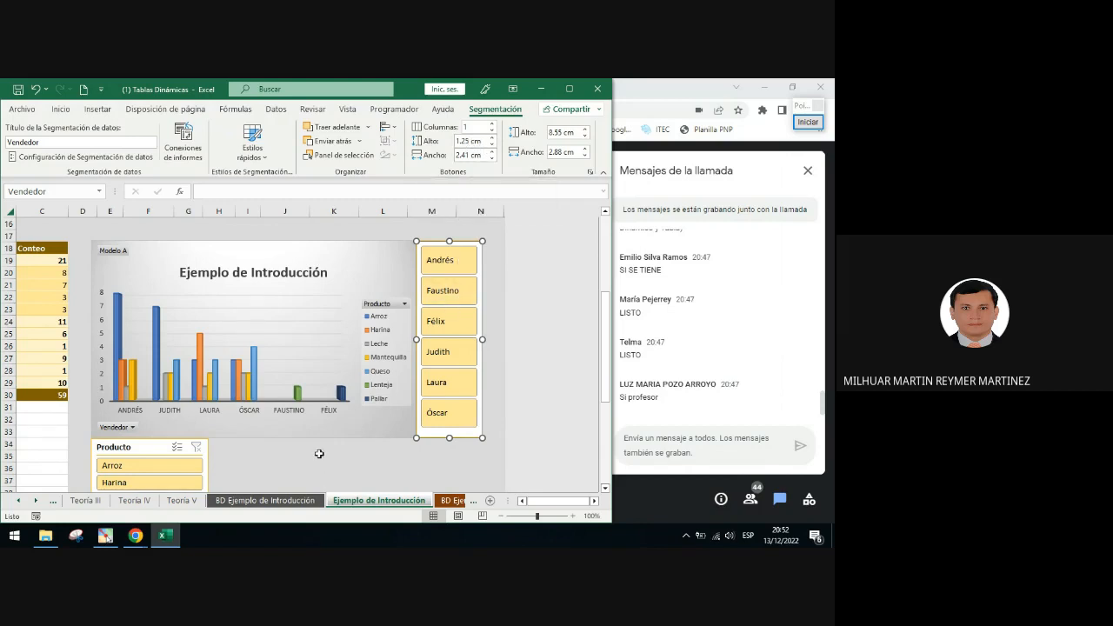
Hide the Producto slicer's header by clearing Mostrar encabezado in its slicer settings
click(145, 450)
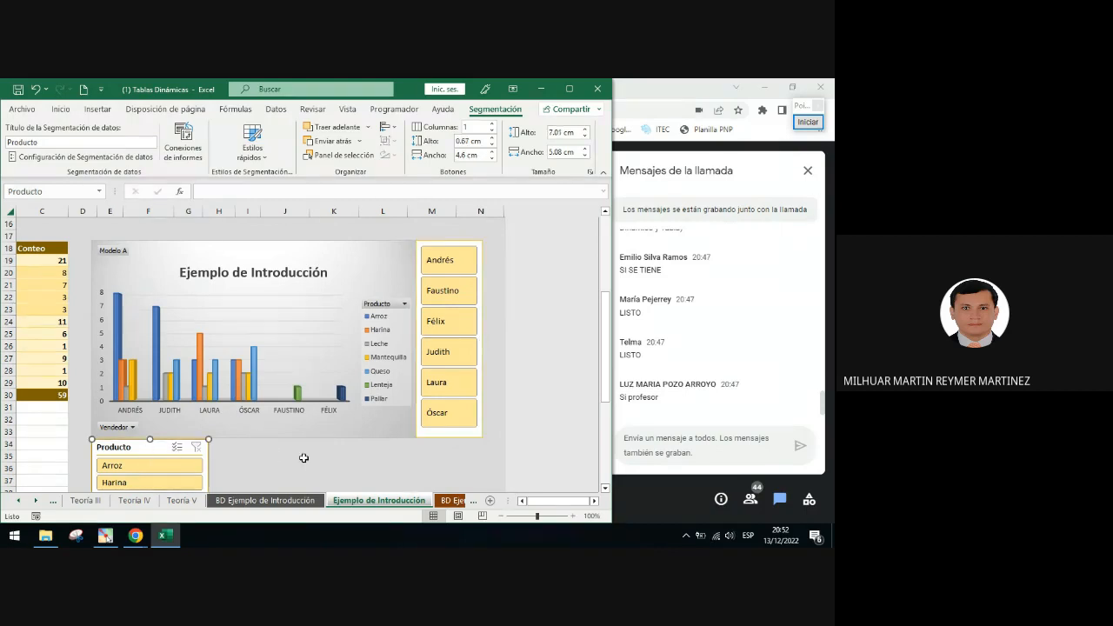
click(305, 457)
scroll(236, 423, down, 3)
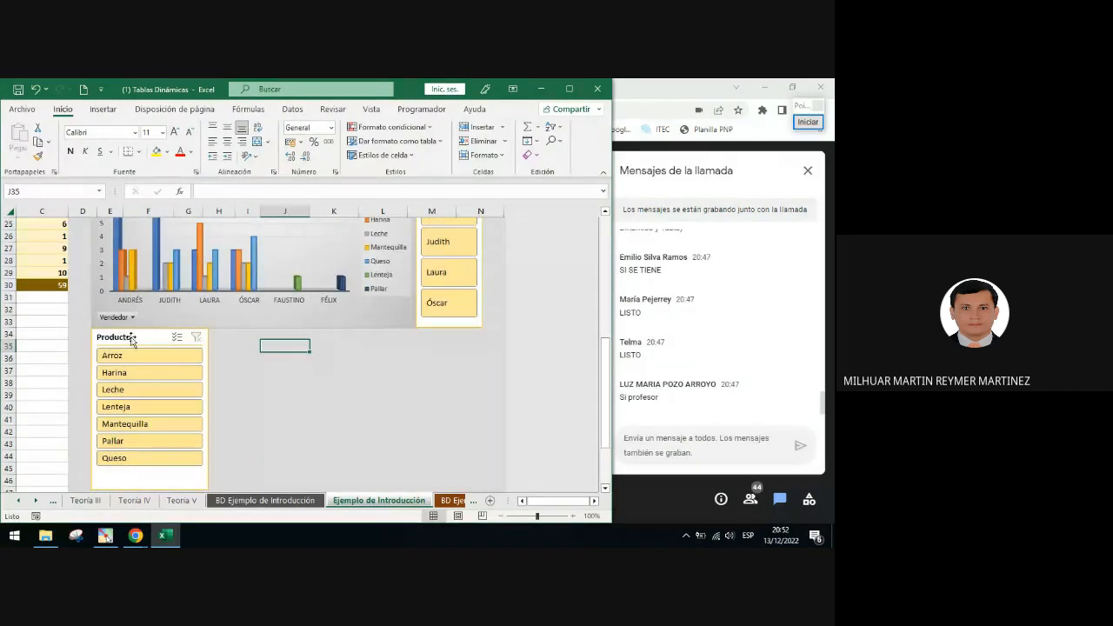
click(117, 342)
right_click(122, 343)
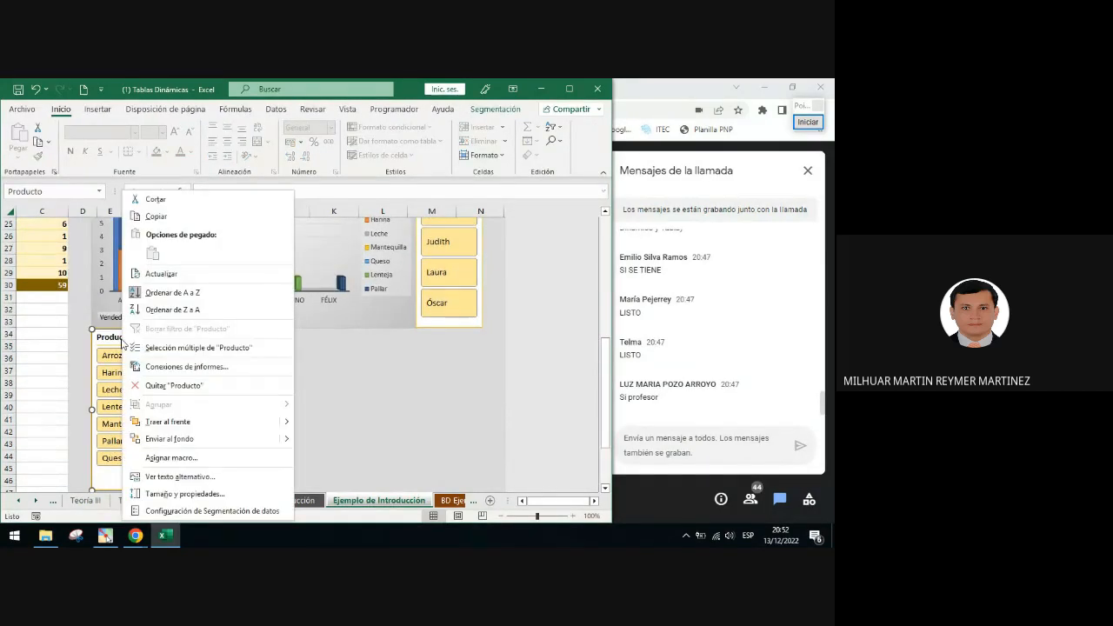
click(202, 510)
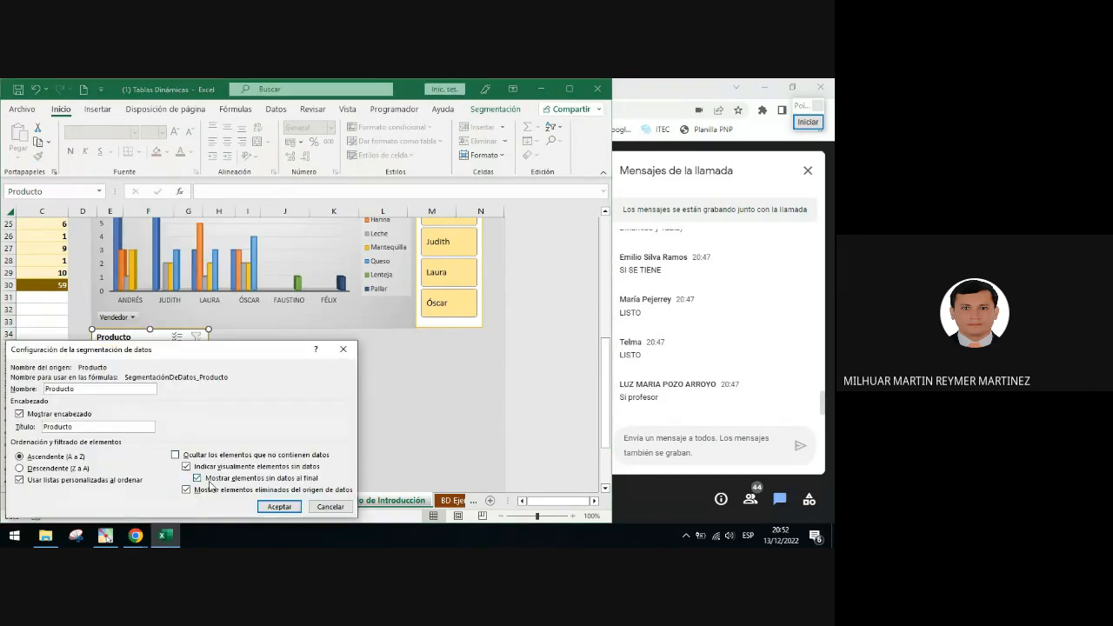
click(49, 418)
click(280, 507)
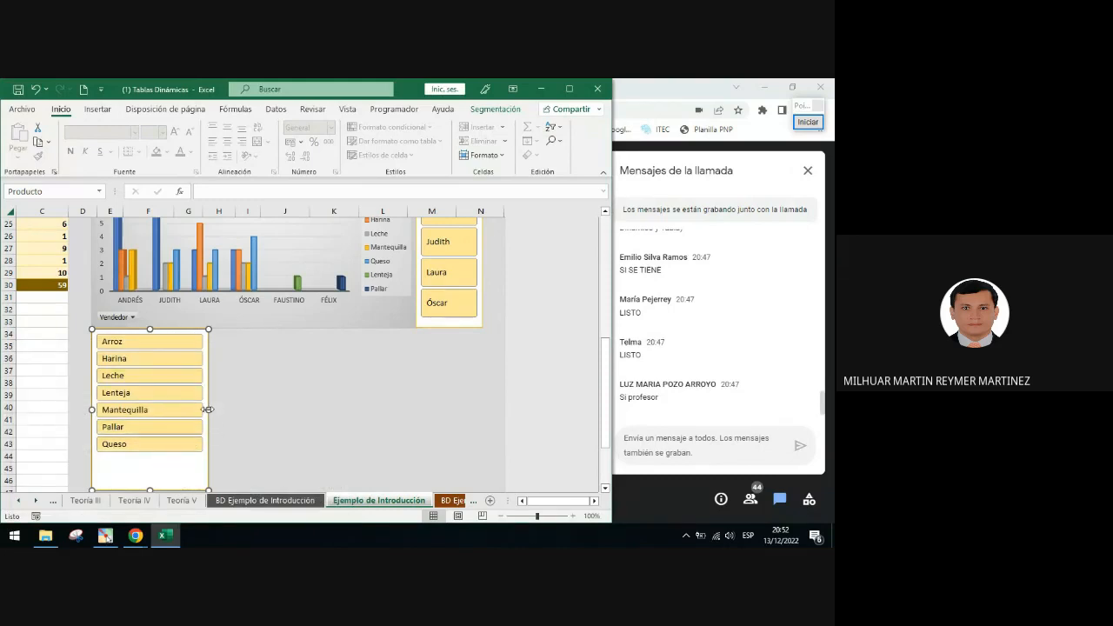
Widen the Producto slicer to about 16.9 cm, aligning it with the Vendedor slicer's right edge
drag(208, 409, 482, 396)
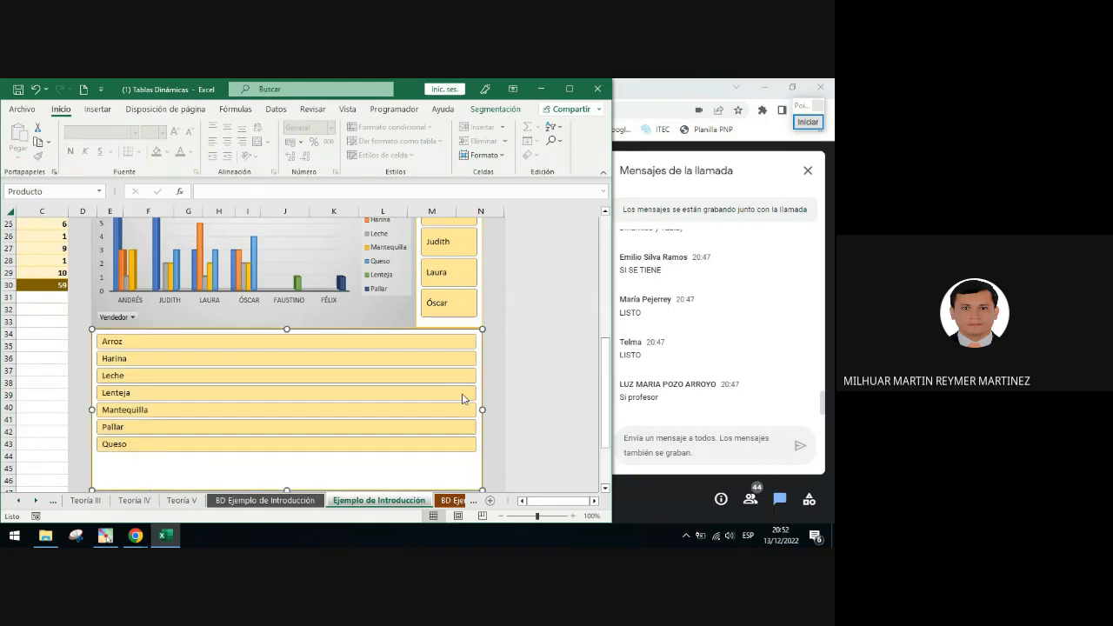
click(487, 310)
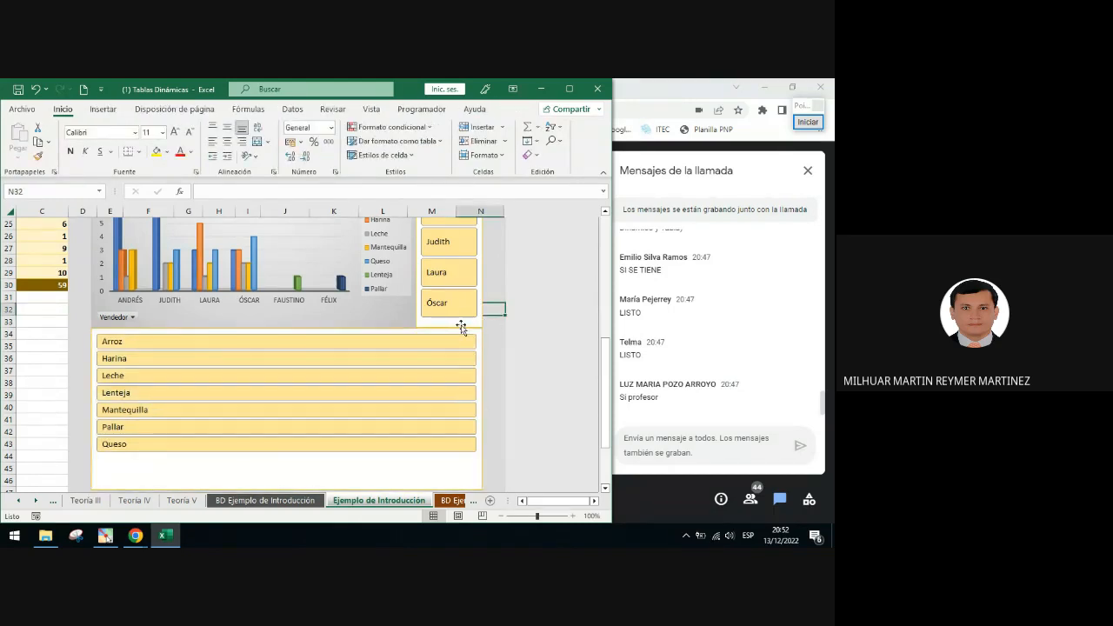
scroll(461, 326, down, 2)
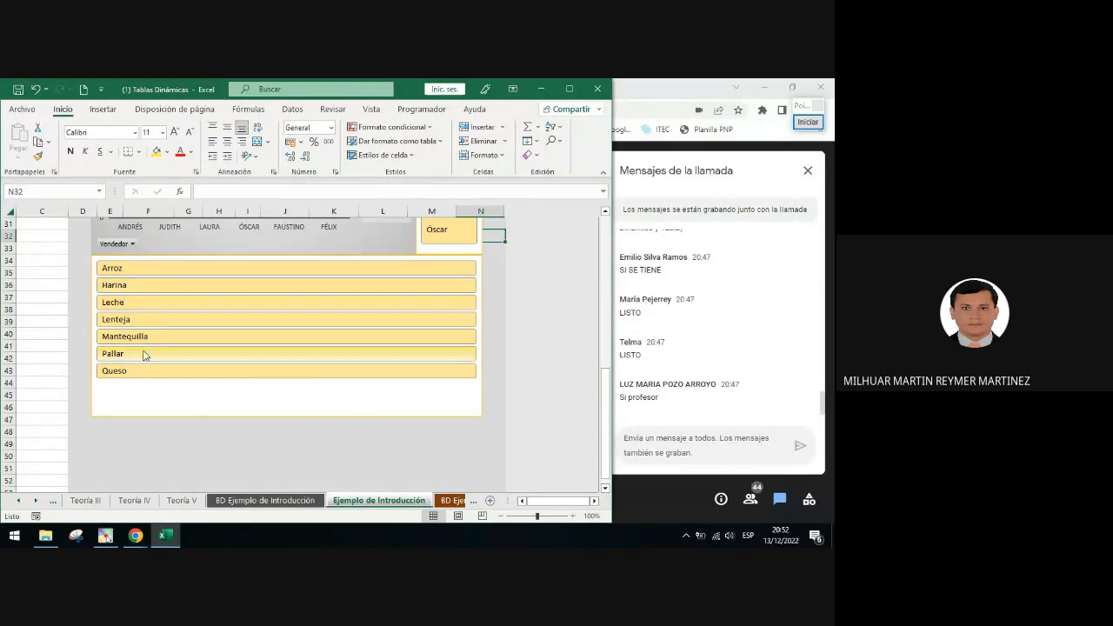
Select the Producto slicer and open the Segmentación ribbon tab
click(277, 400)
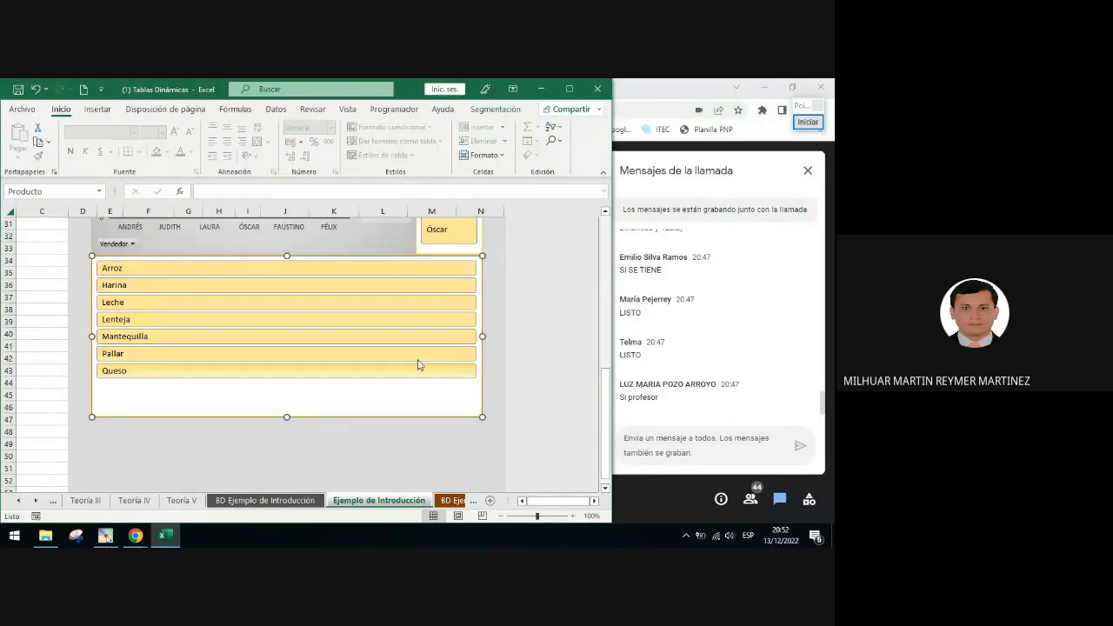
click(809, 123)
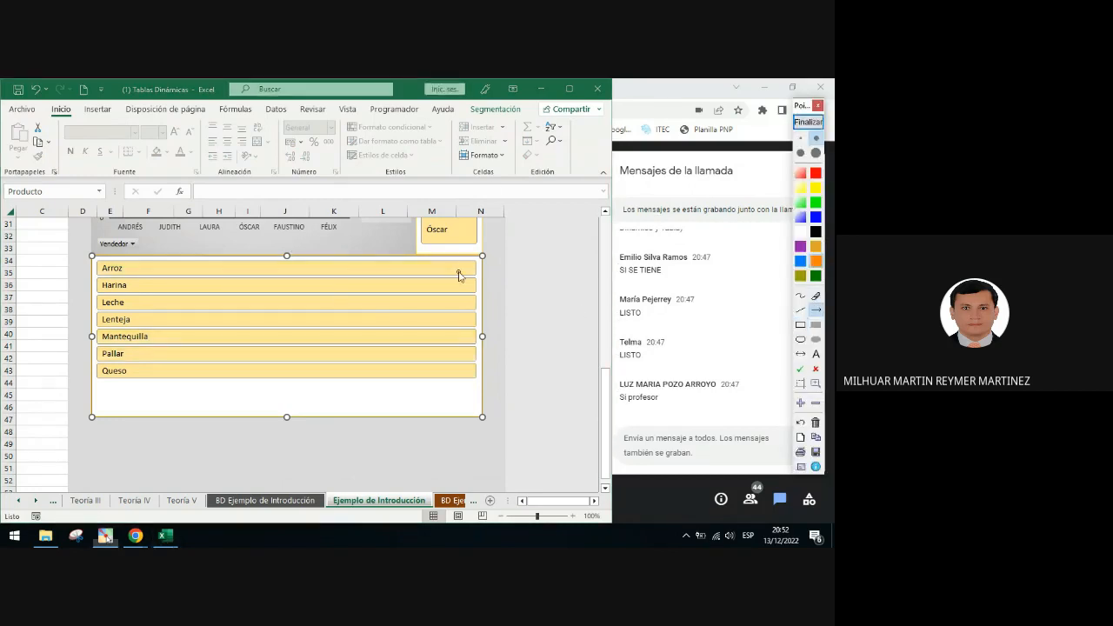
drag(459, 275, 512, 114)
click(809, 122)
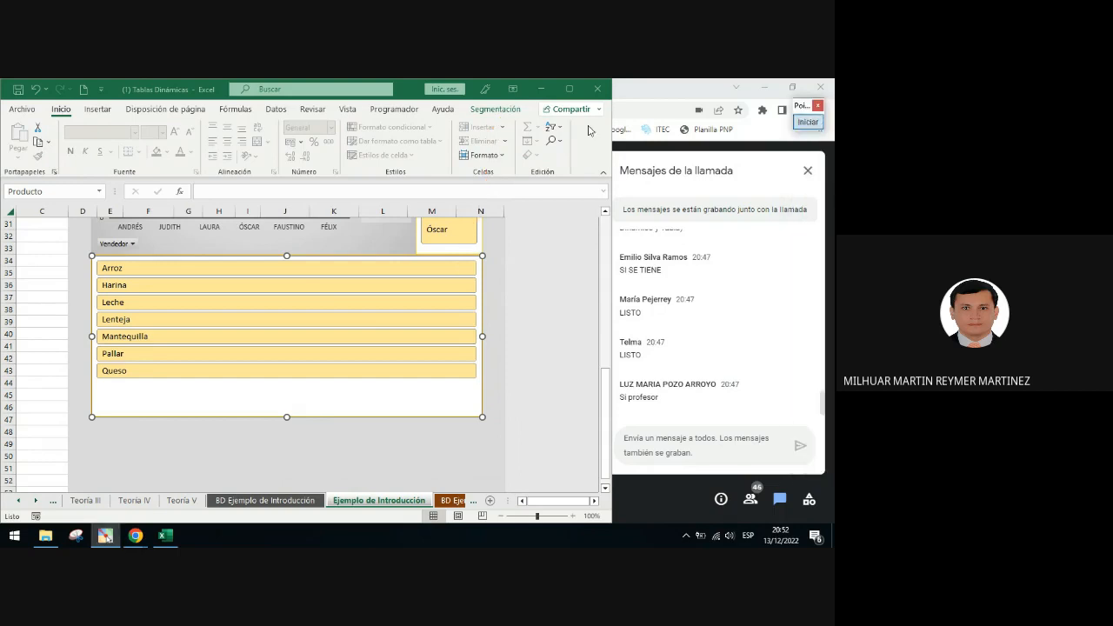
click(508, 110)
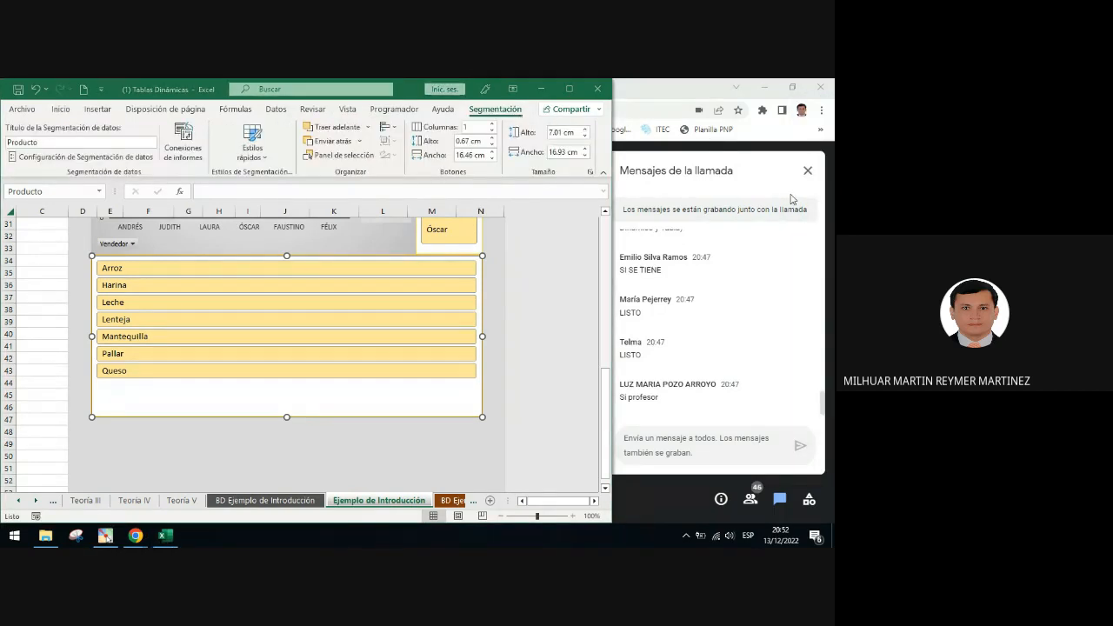
Outline the Botones group and point out its Columnas setting for the Producto slicer
click(809, 123)
click(802, 324)
mouse_move(396, 111)
mouse_down()
mouse_move(483, 182)
mouse_move(507, 185)
mouse_up()
click(816, 310)
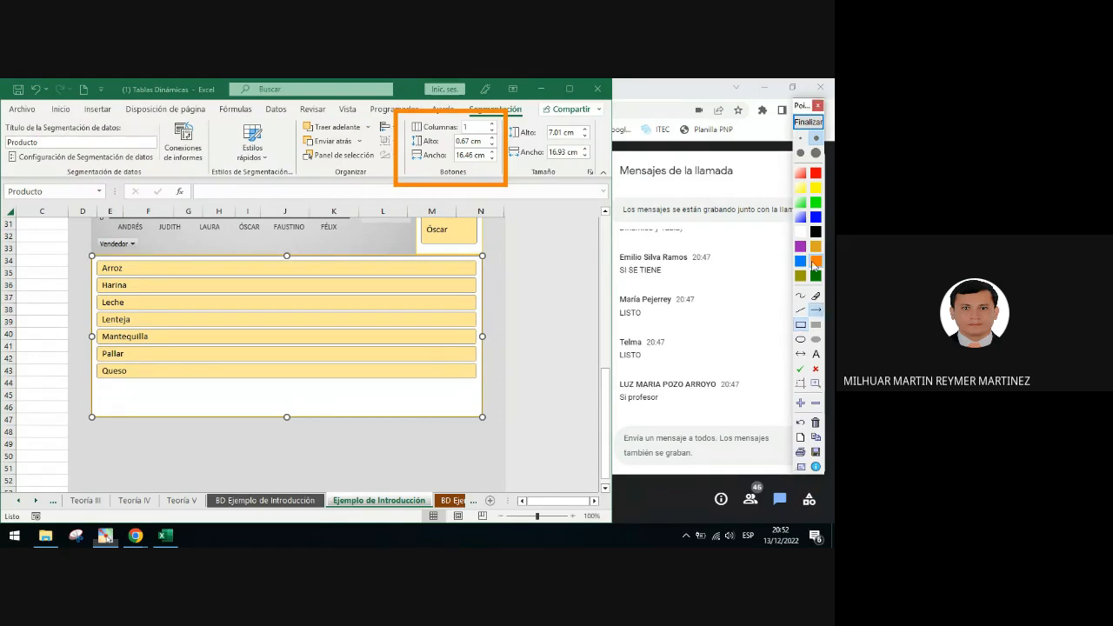
click(801, 261)
drag(386, 205, 429, 174)
drag(459, 130, 460, 132)
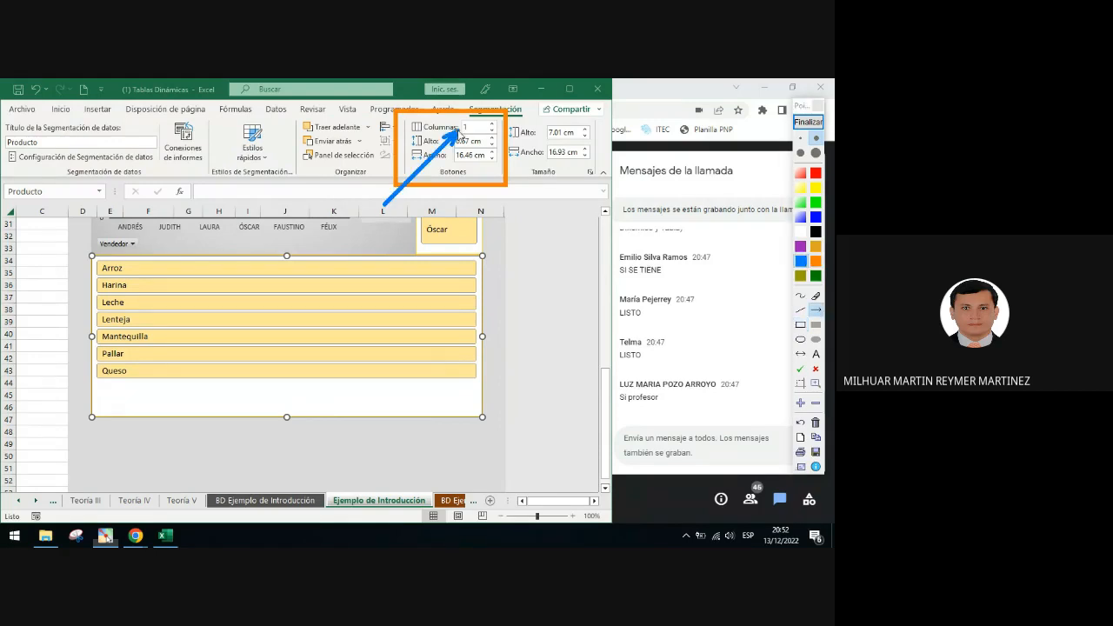
click(808, 122)
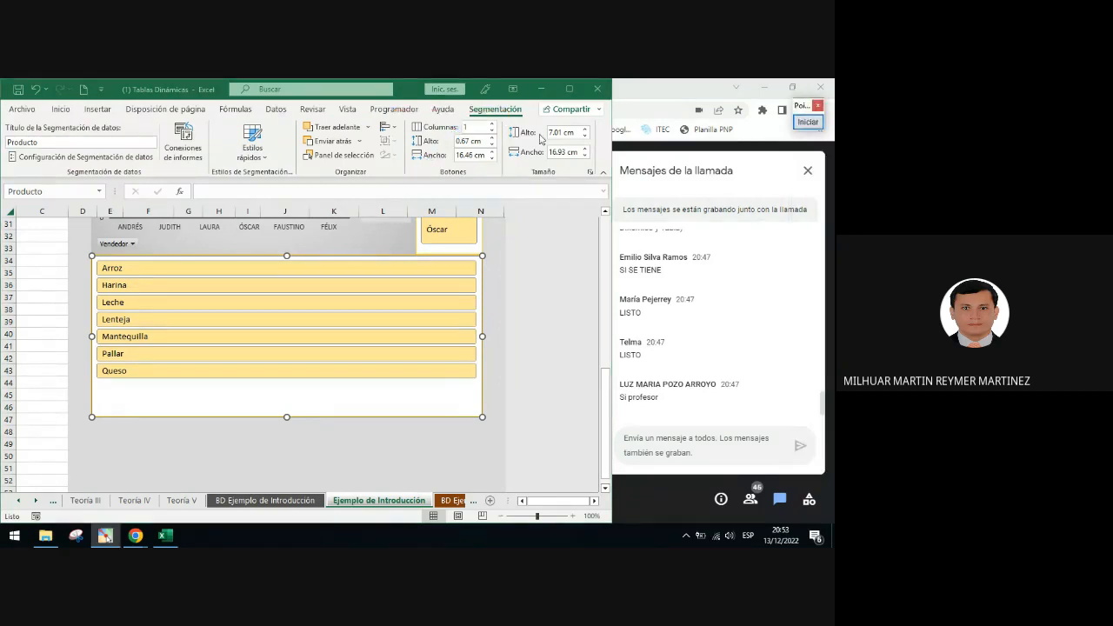
Arrange the Producto slicer's buttons in 7 columns and shrink the slicer's height to fit a single row
click(460, 129)
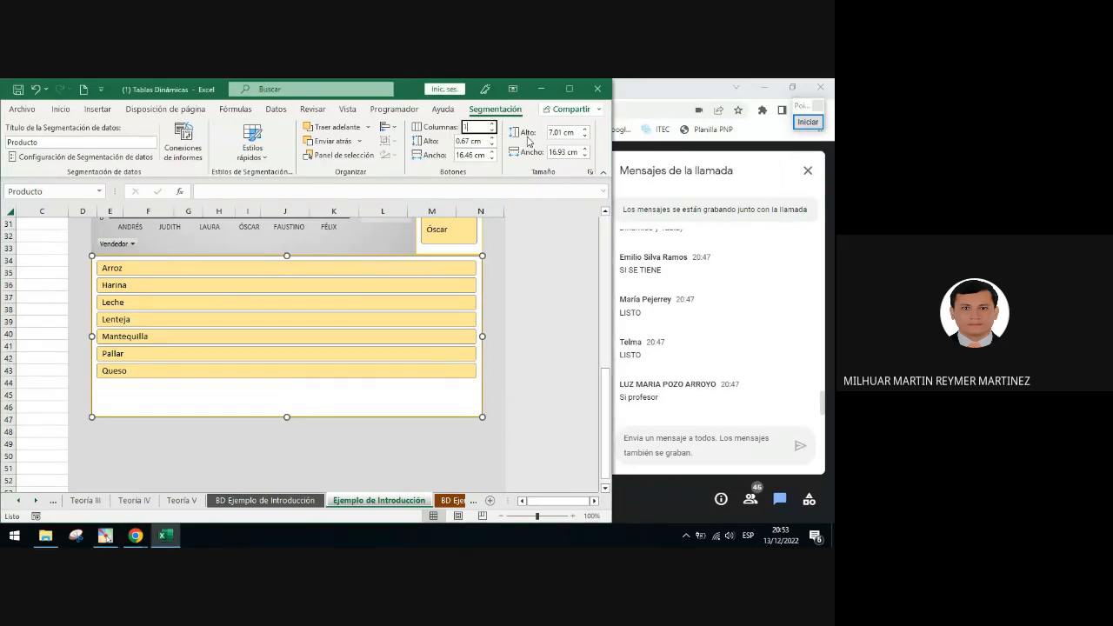
key(Return)
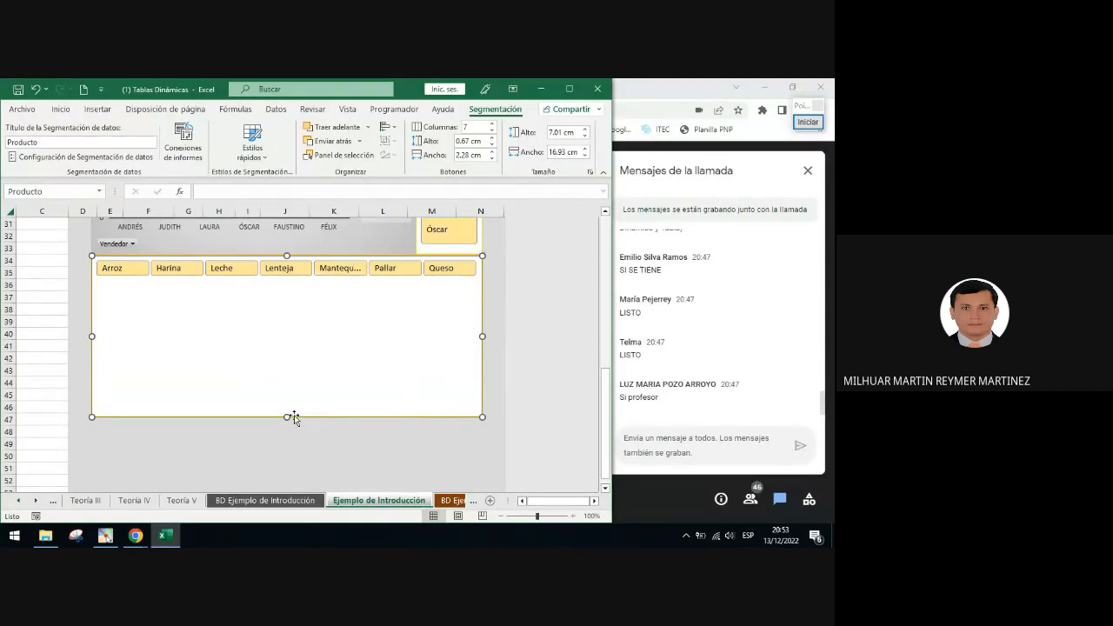
drag(287, 418, 291, 282)
click(315, 309)
scroll(359, 341, up, 2)
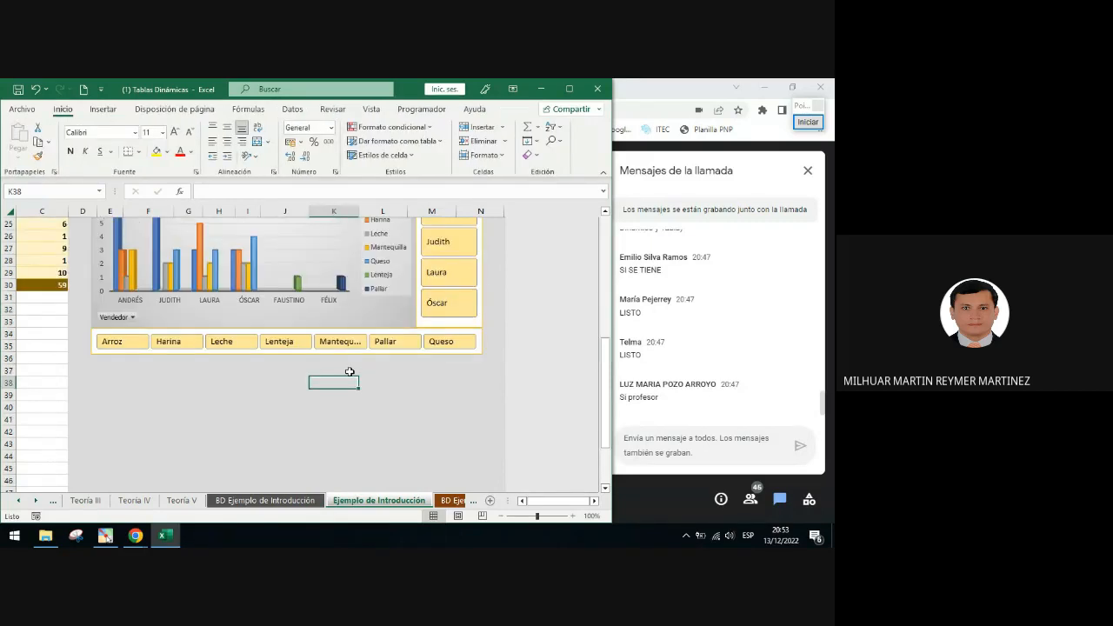
scroll(261, 353, up, 3)
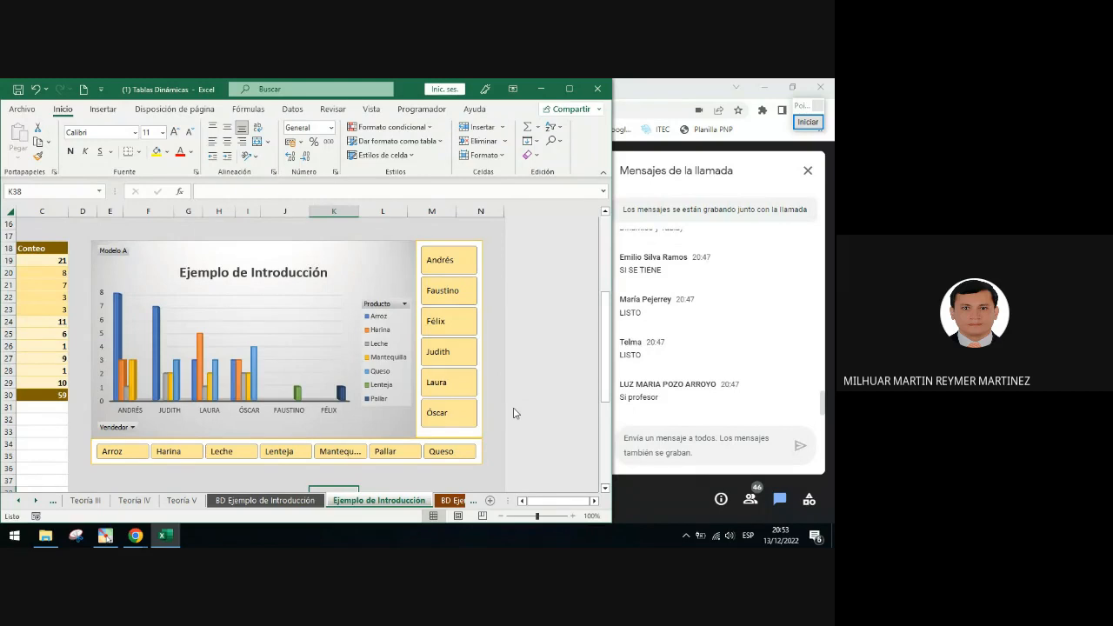
Reduce the Producto slicer's button width to 2.2 cm
click(372, 465)
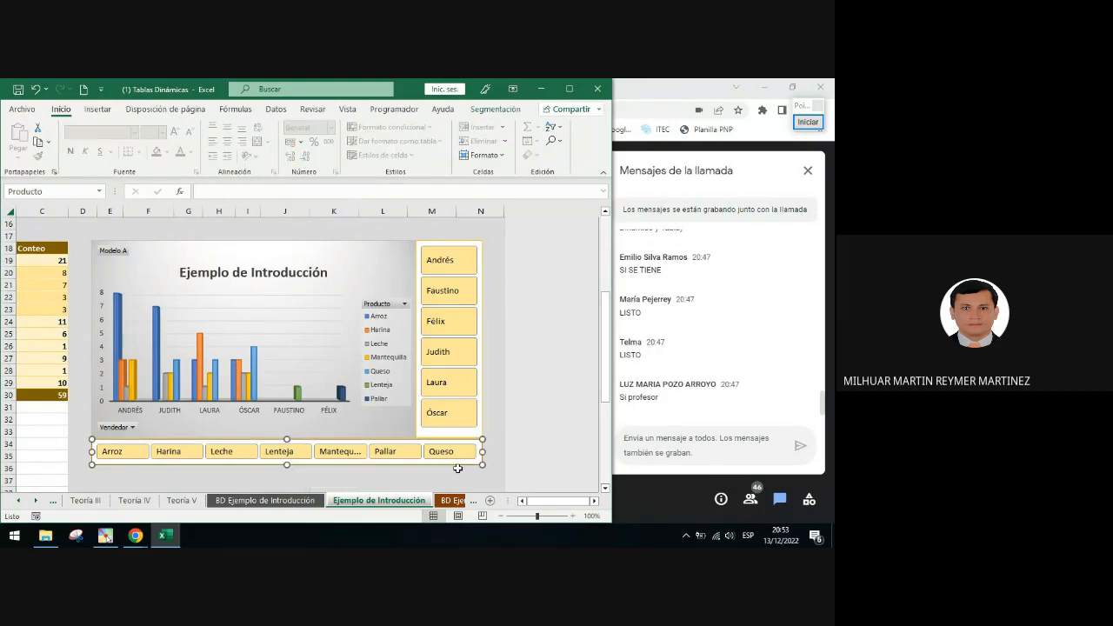
click(487, 111)
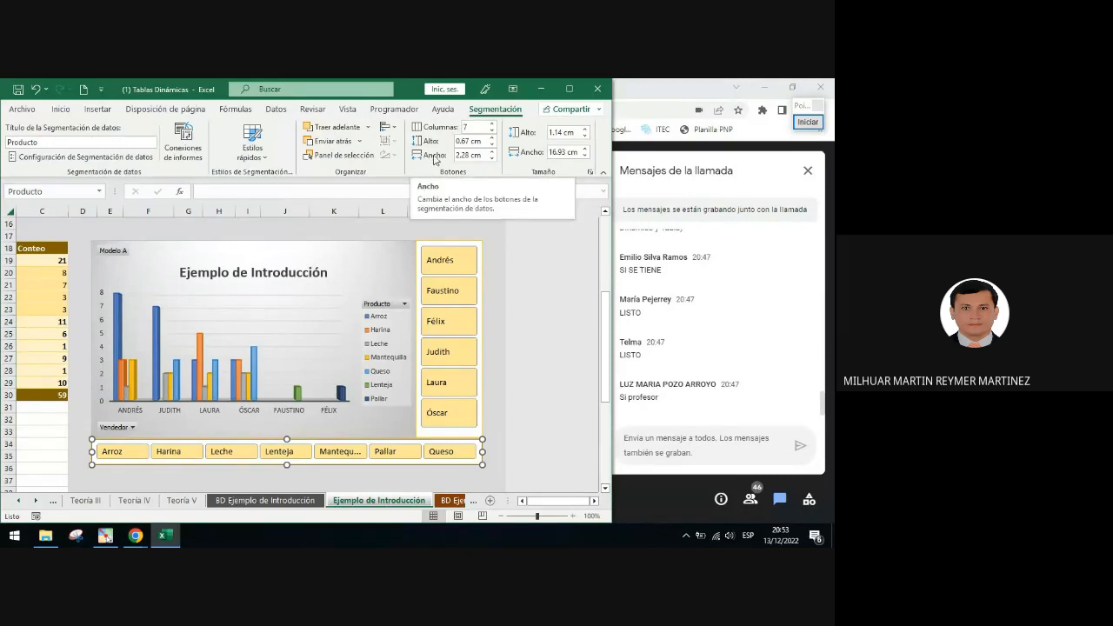
click(492, 159)
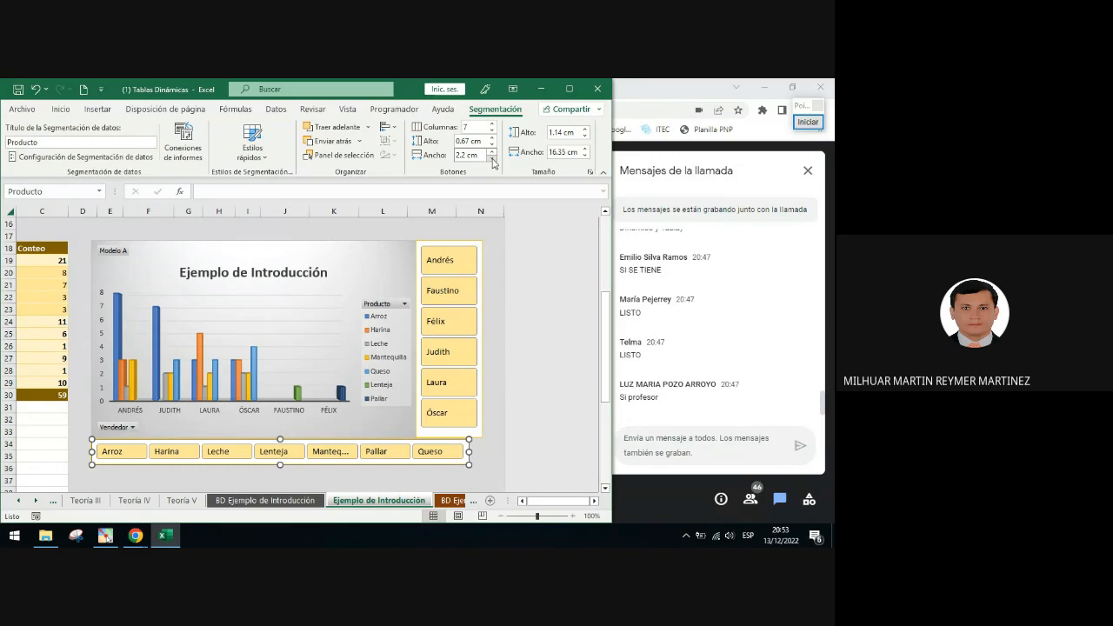
click(490, 408)
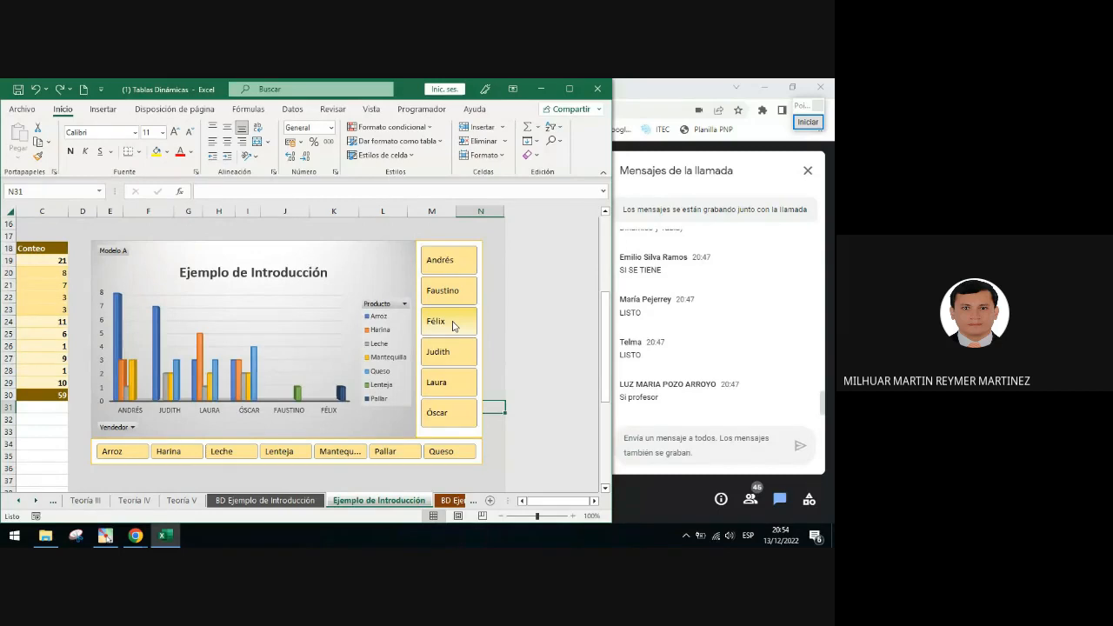
Open the Vendedor slicer's settings and compare its button sizes with those of the Producto slicer
right_click(481, 272)
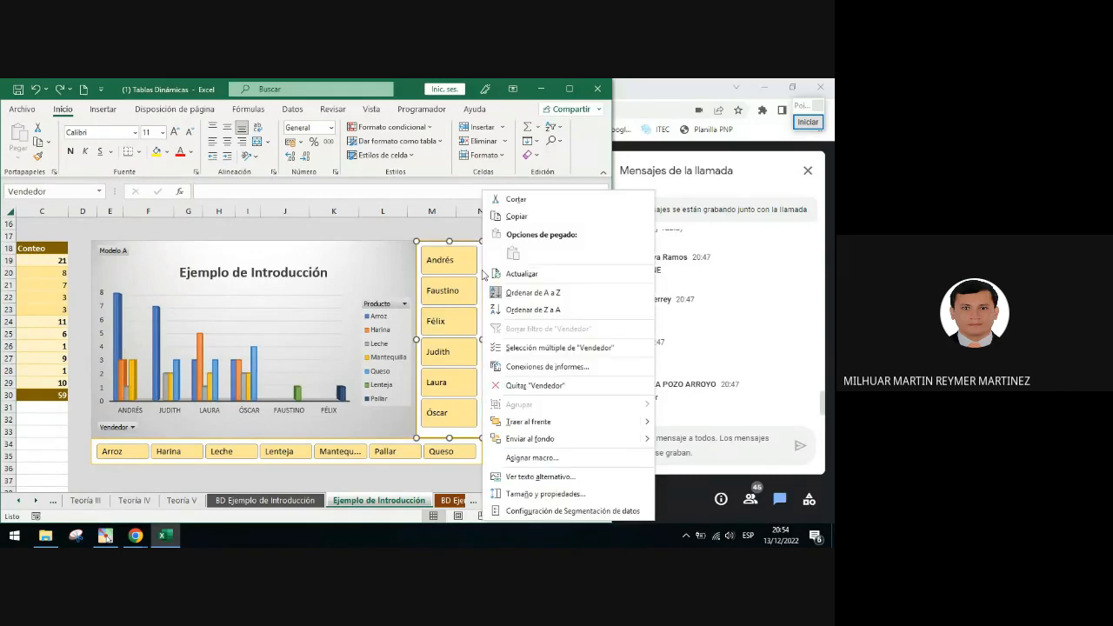
click(531, 512)
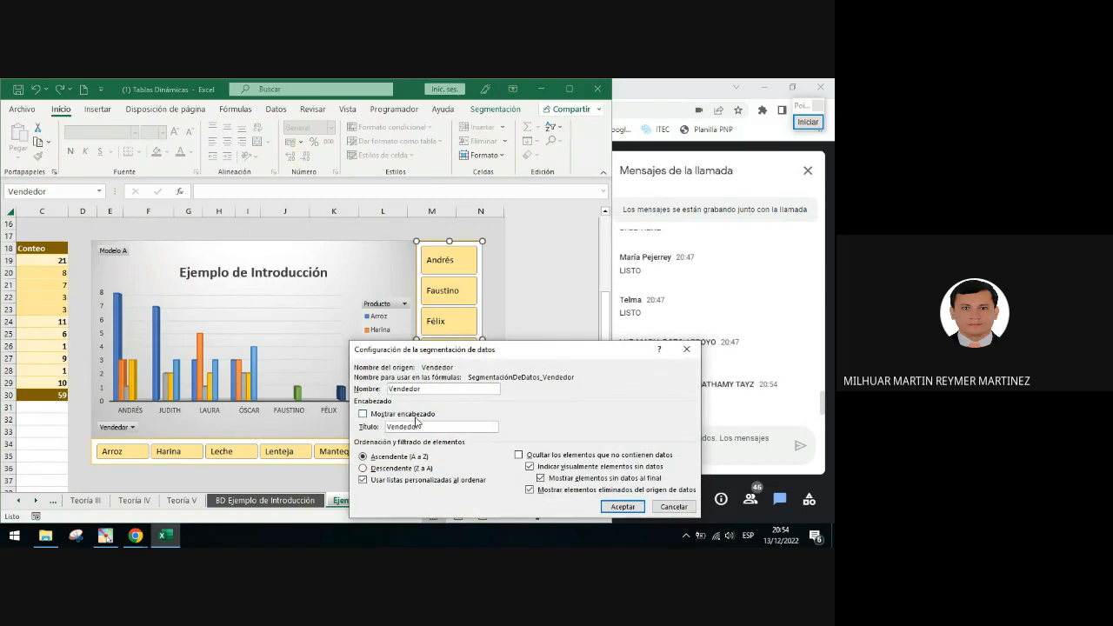
click(686, 349)
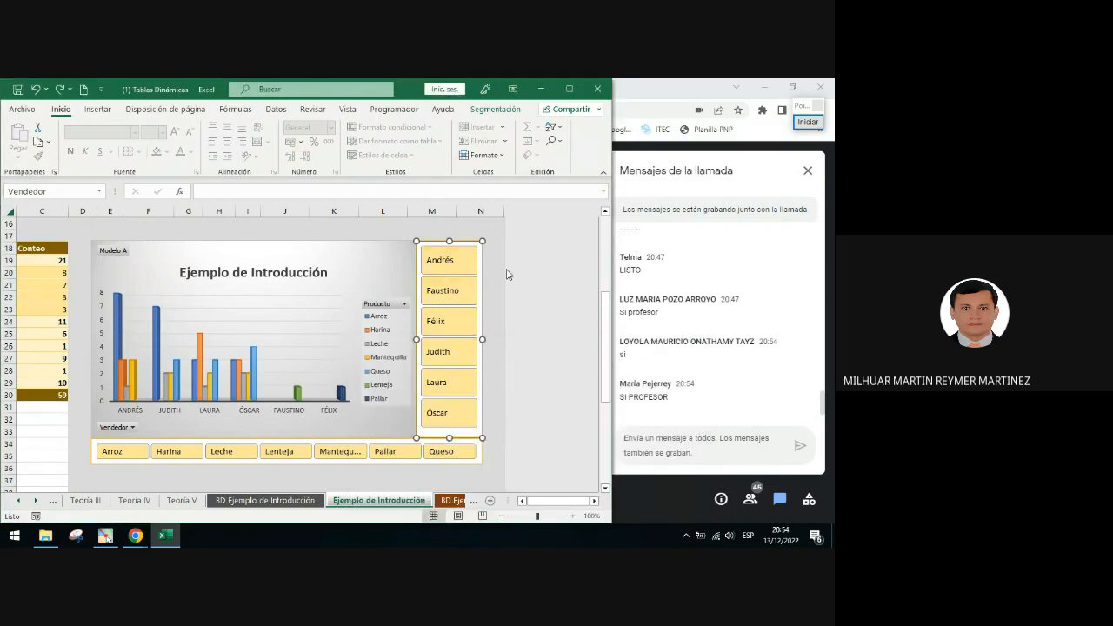
click(494, 110)
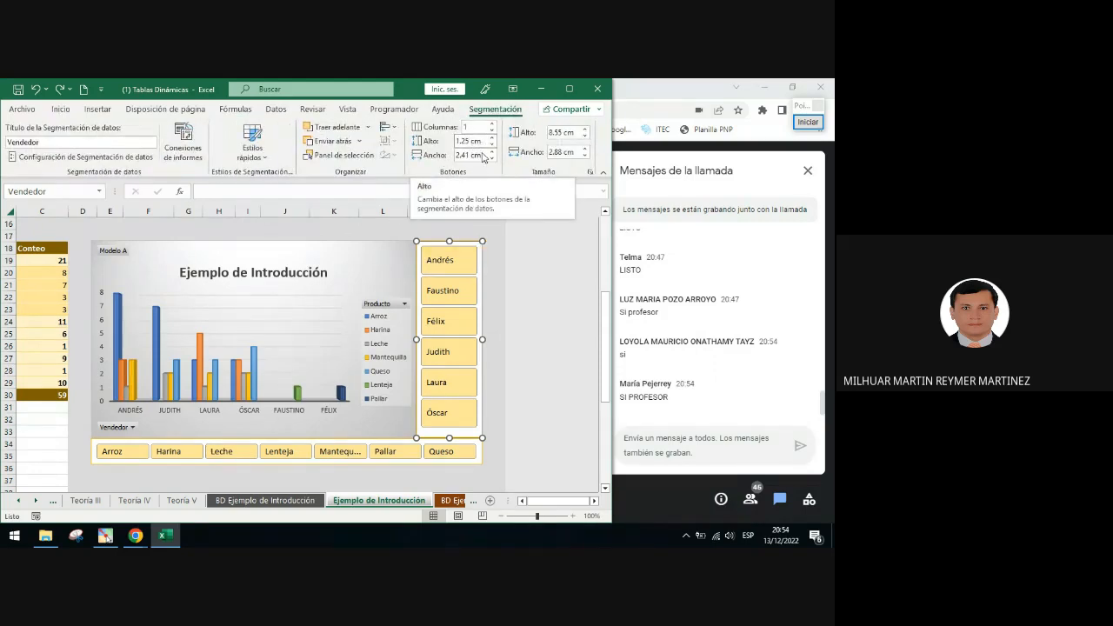
click(368, 440)
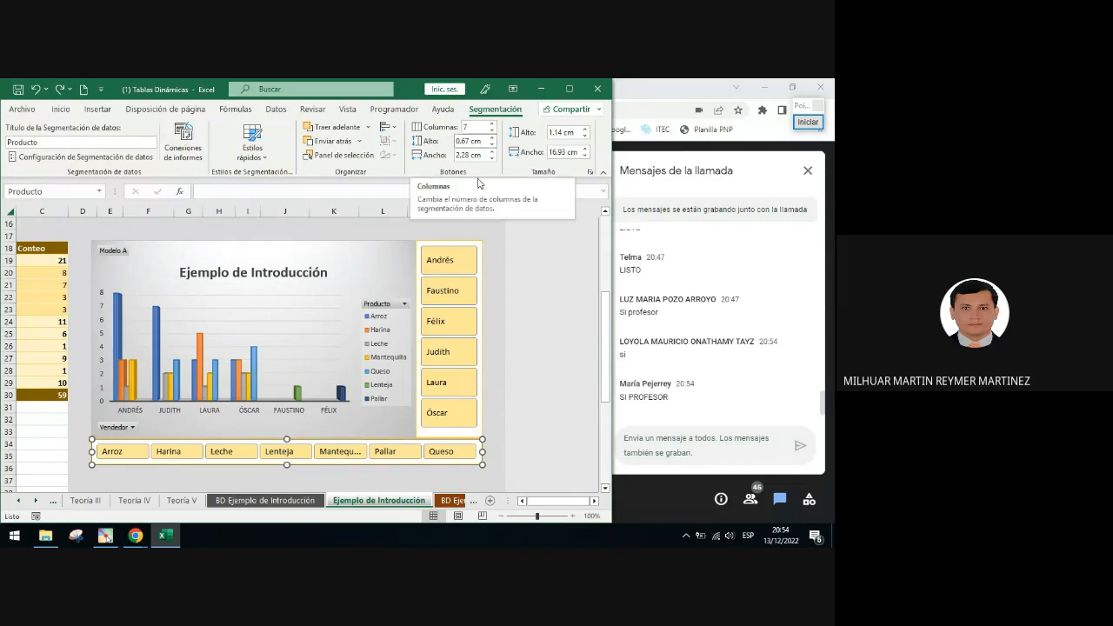
Give the PivotChart's chart area a dark gold theme-colour outline using Shape Outline
click(382, 245)
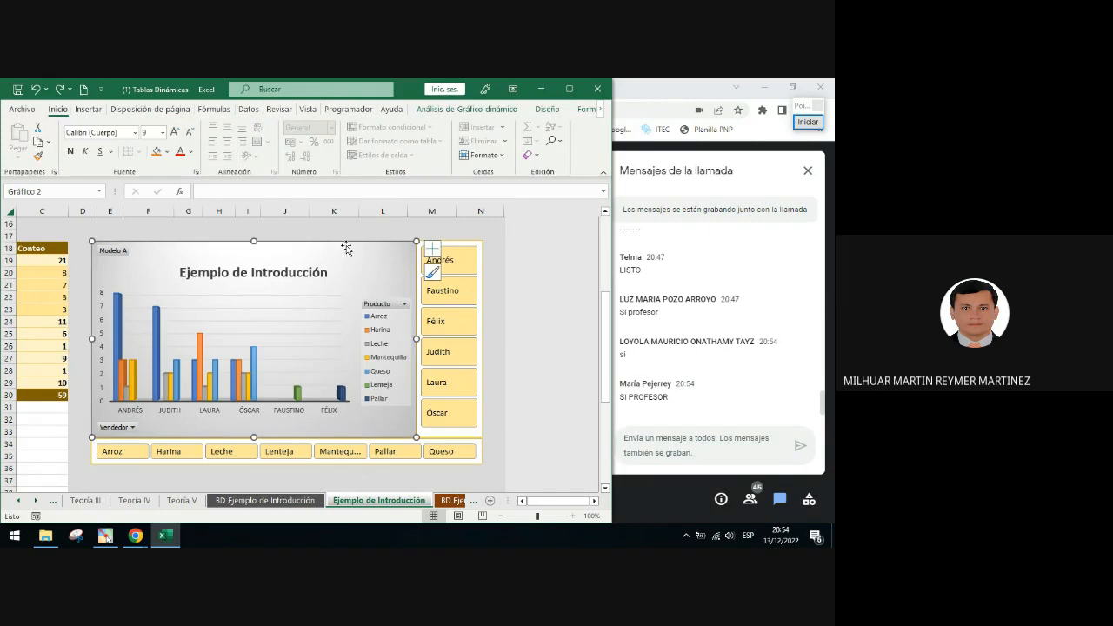
click(600, 110)
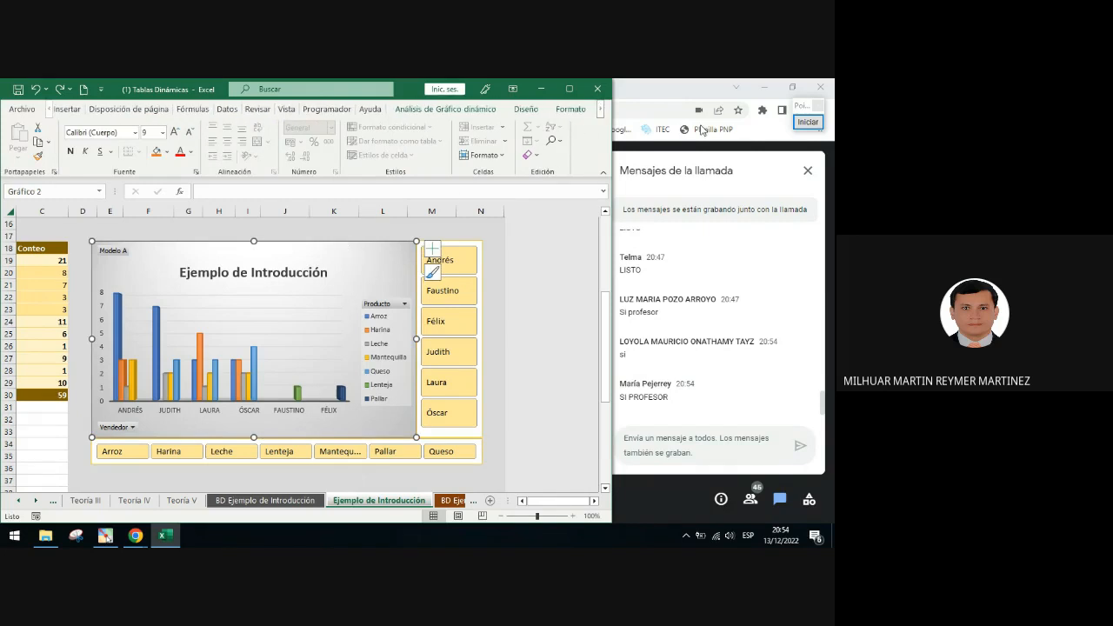
click(808, 121)
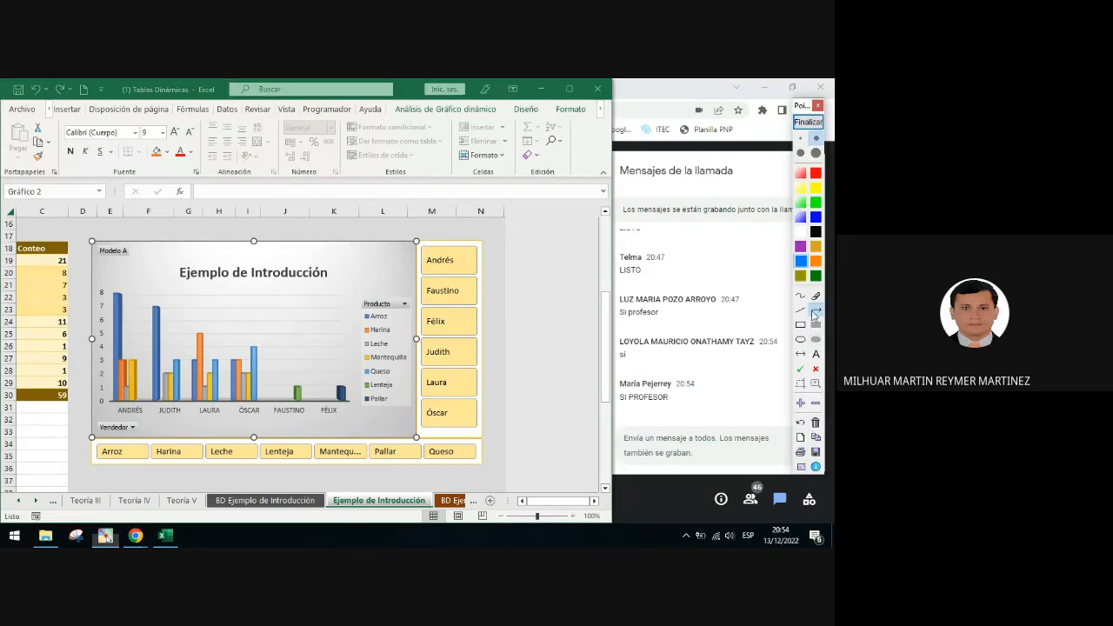
mouse_move(390, 261)
mouse_down()
mouse_move(526, 167)
mouse_move(561, 123)
mouse_up()
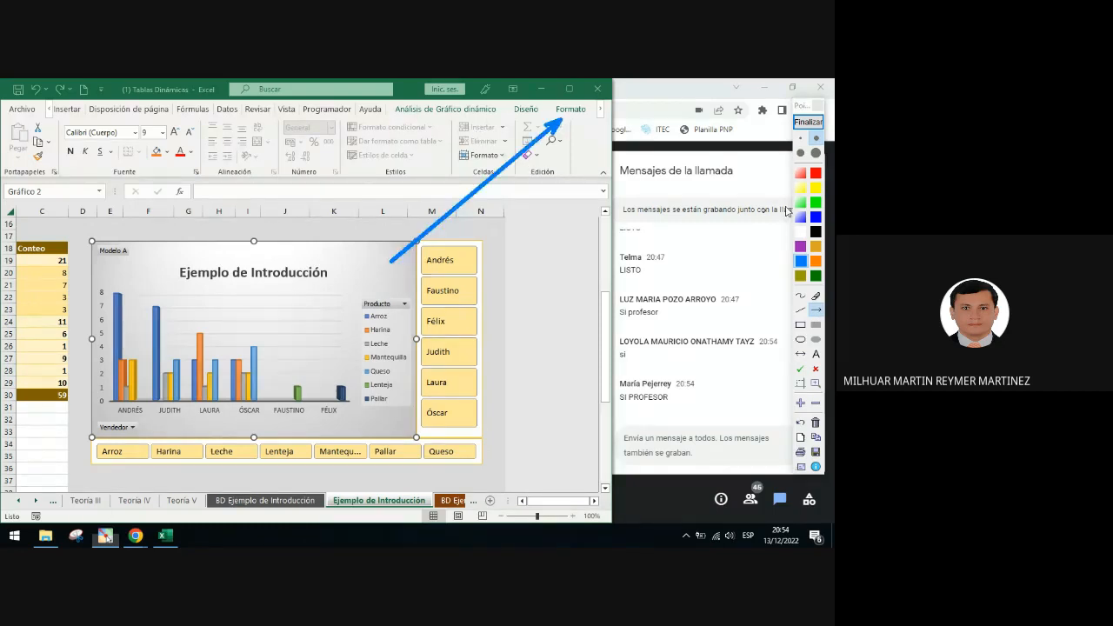
click(809, 122)
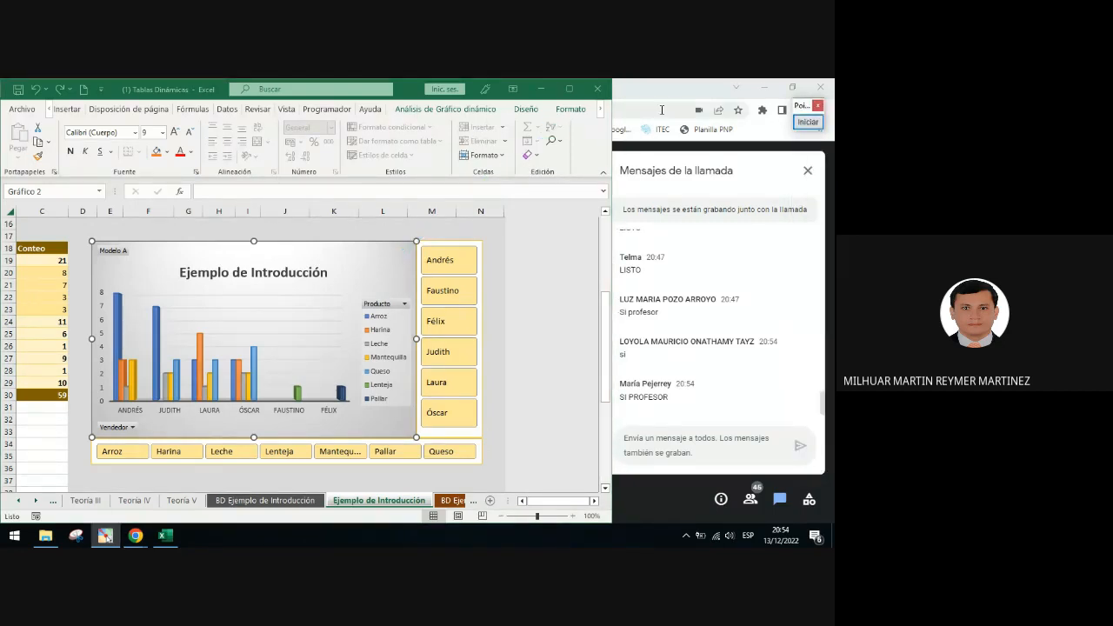
click(572, 109)
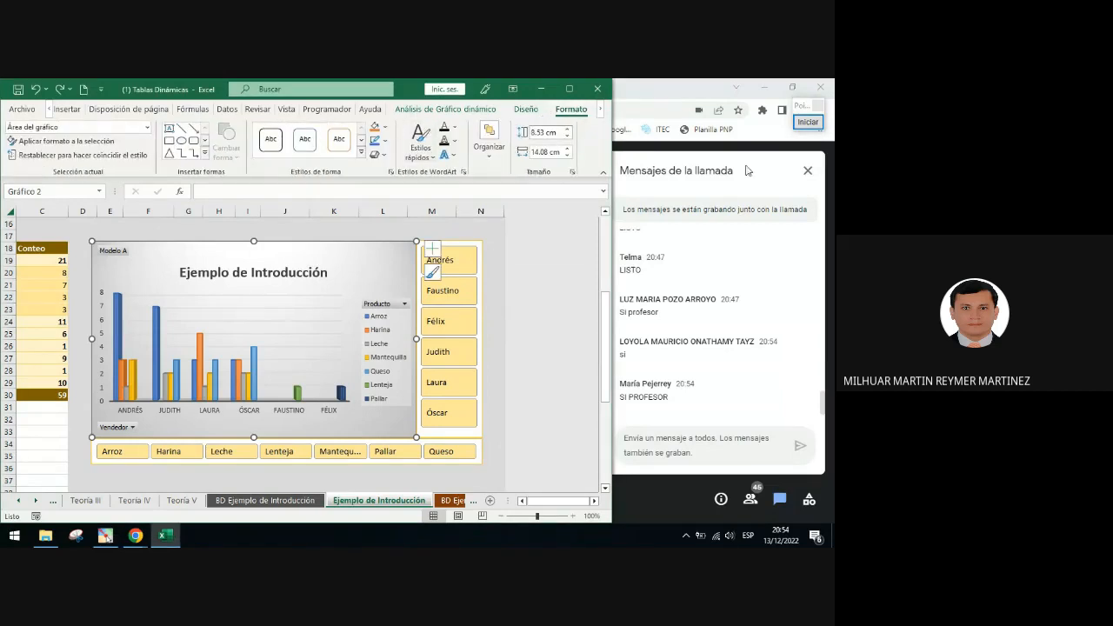
click(808, 122)
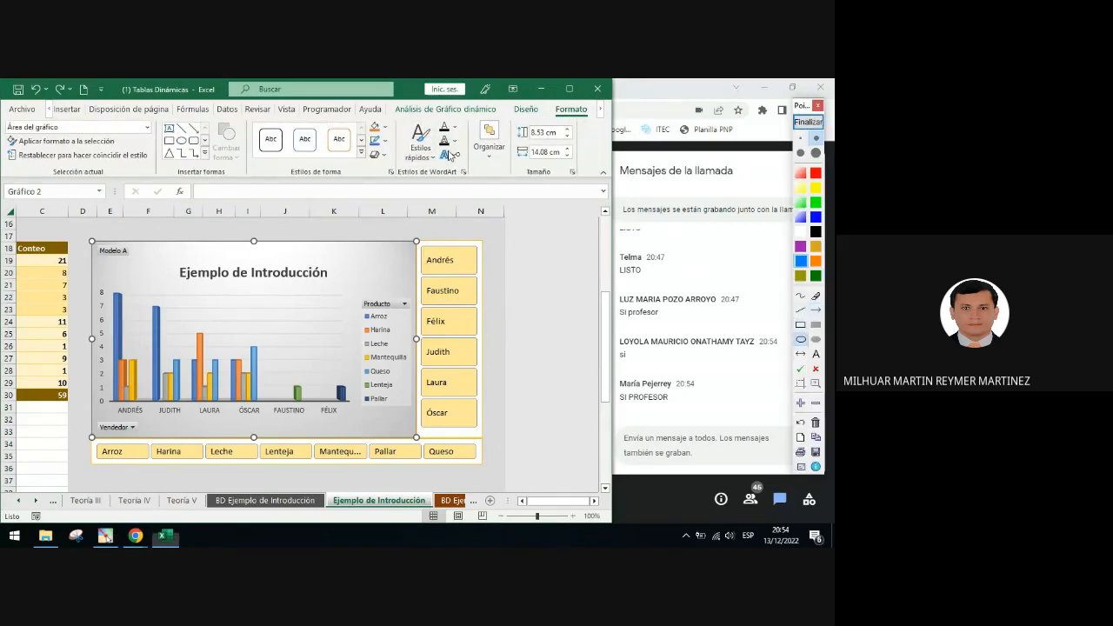
drag(362, 119, 396, 139)
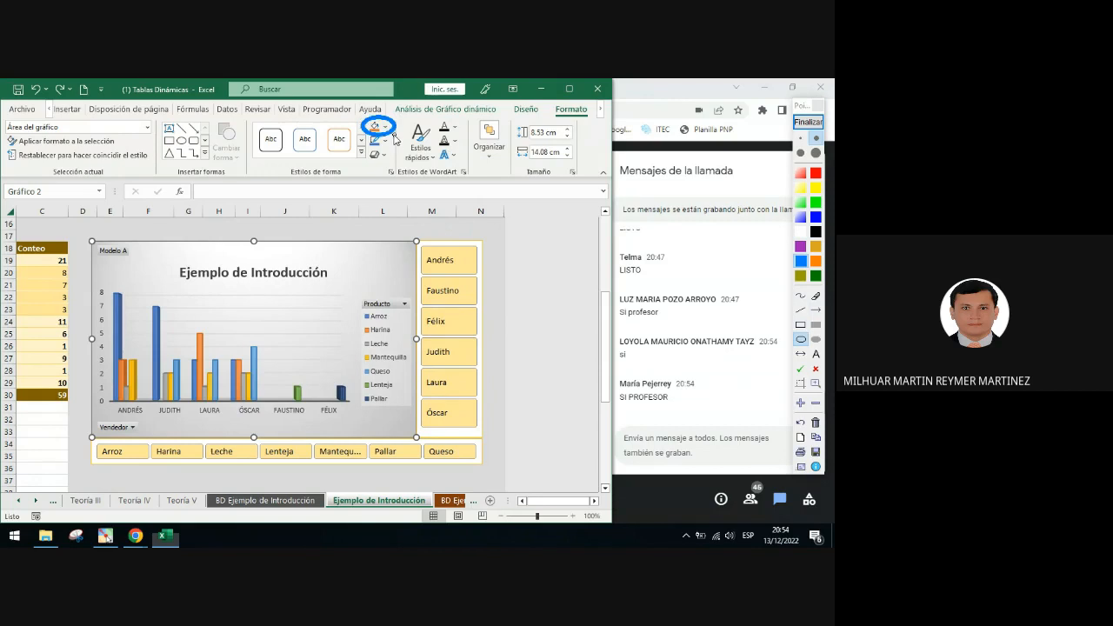
click(808, 122)
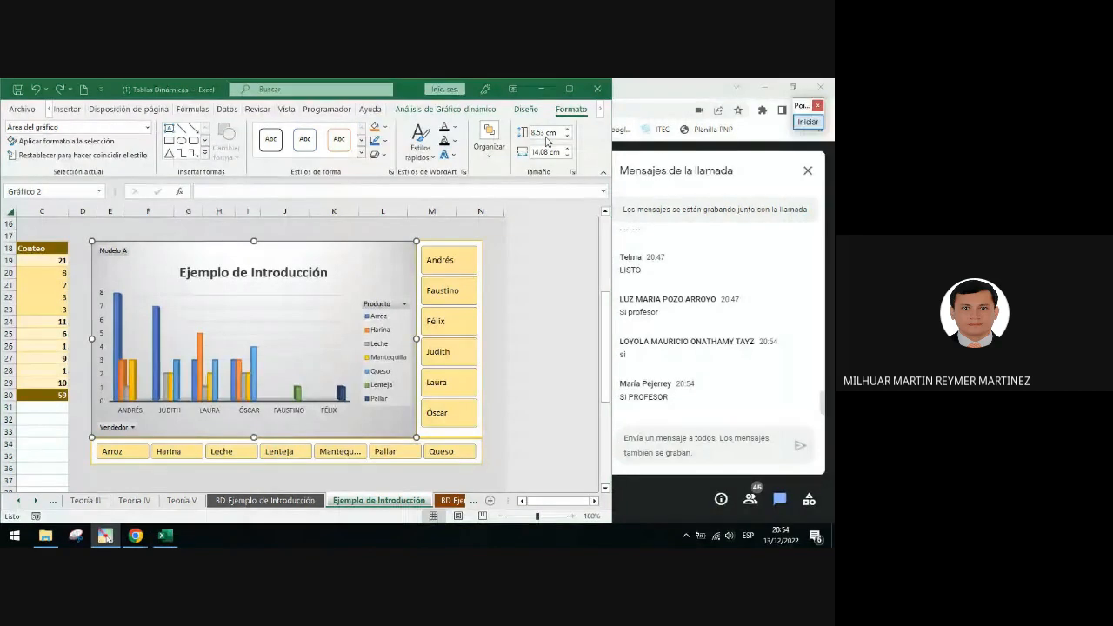
click(386, 140)
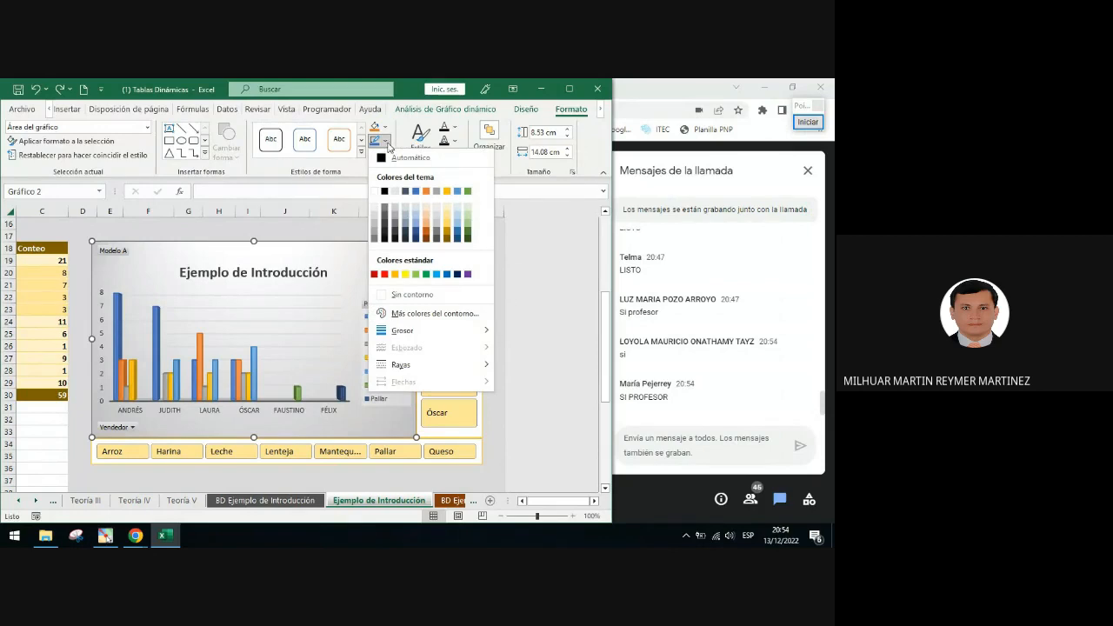
click(453, 229)
click(465, 240)
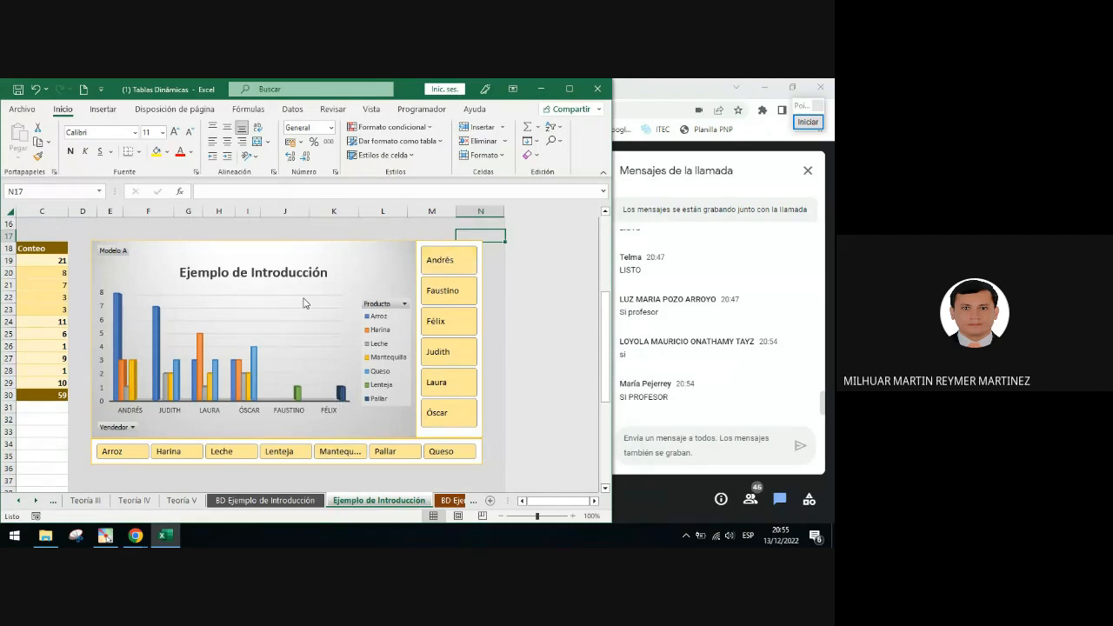
click(390, 256)
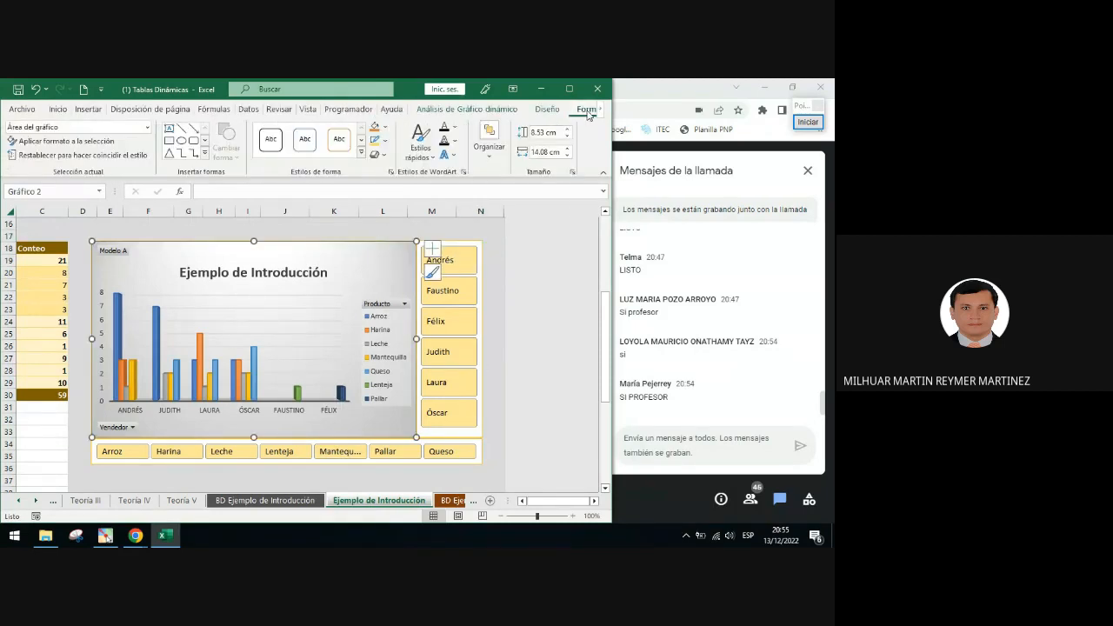
click(384, 140)
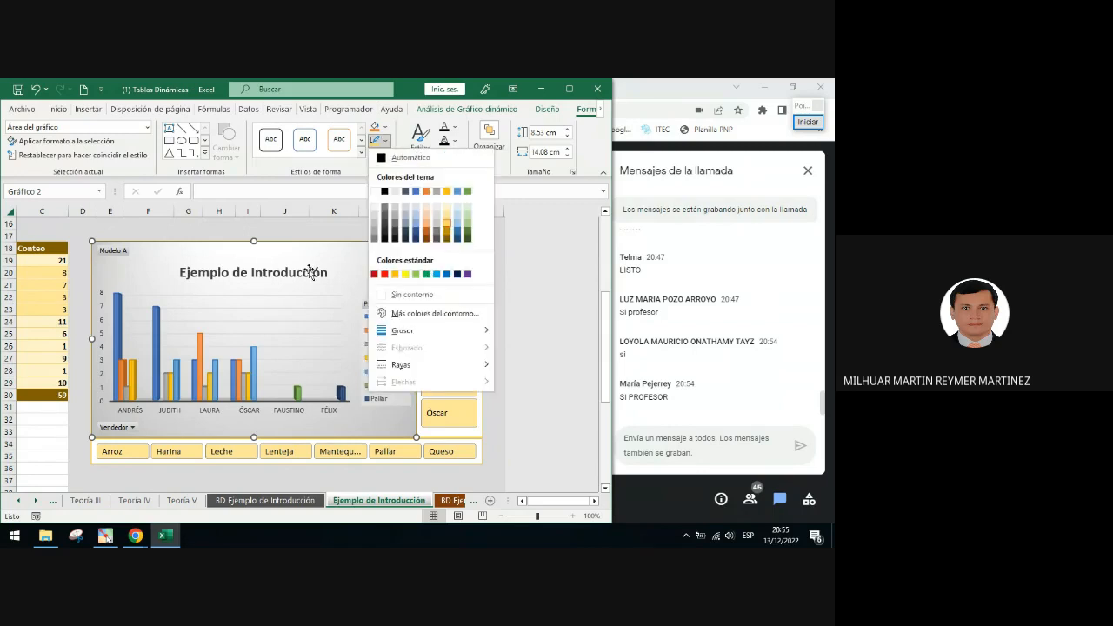
click(298, 228)
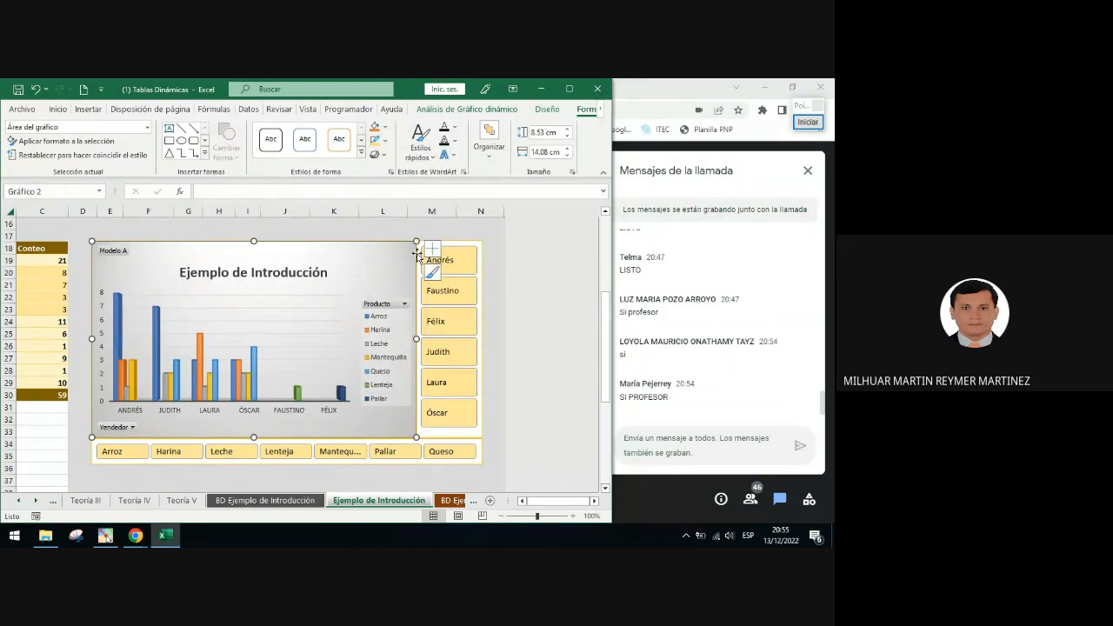
click(374, 228)
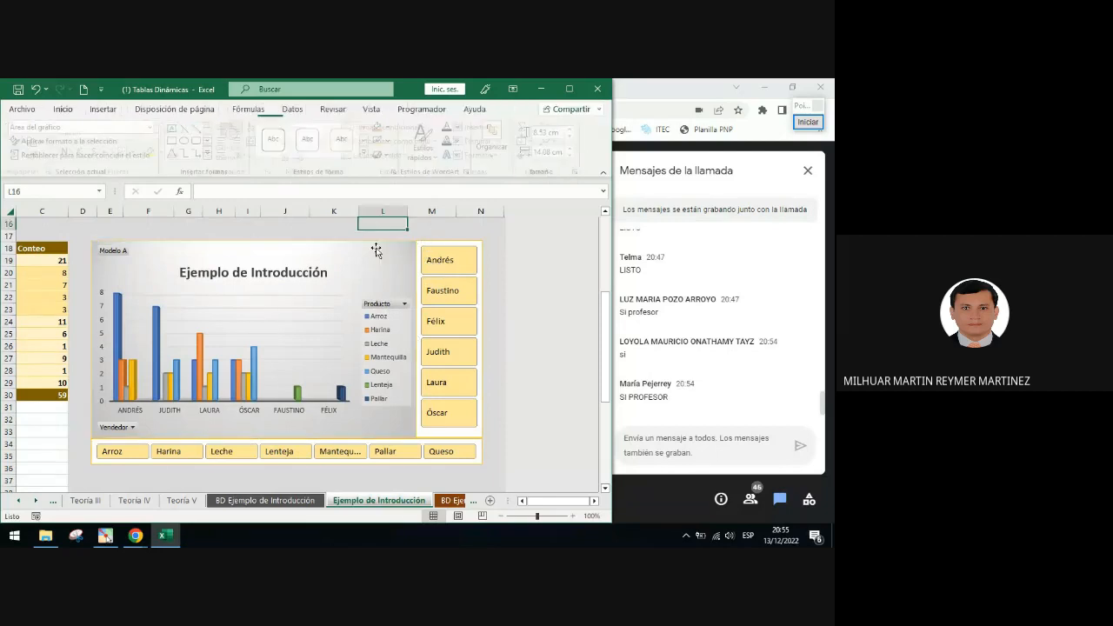
Group the PivotChart with the Vendedor and Producto slicers and shift the group slightly left
click(371, 246)
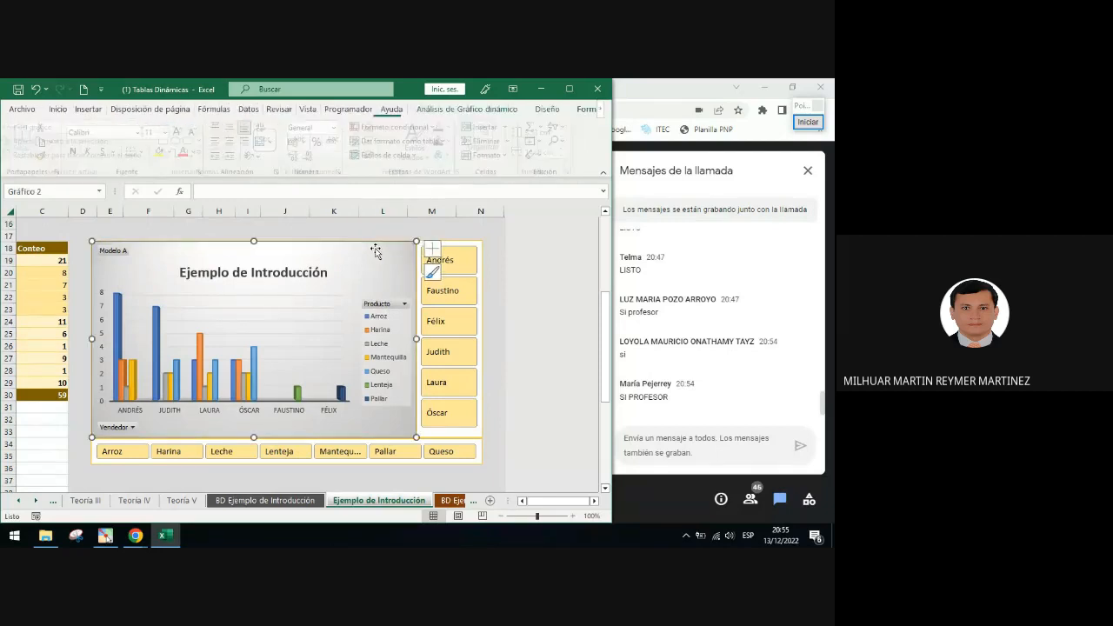
ctrl+click(481, 246)
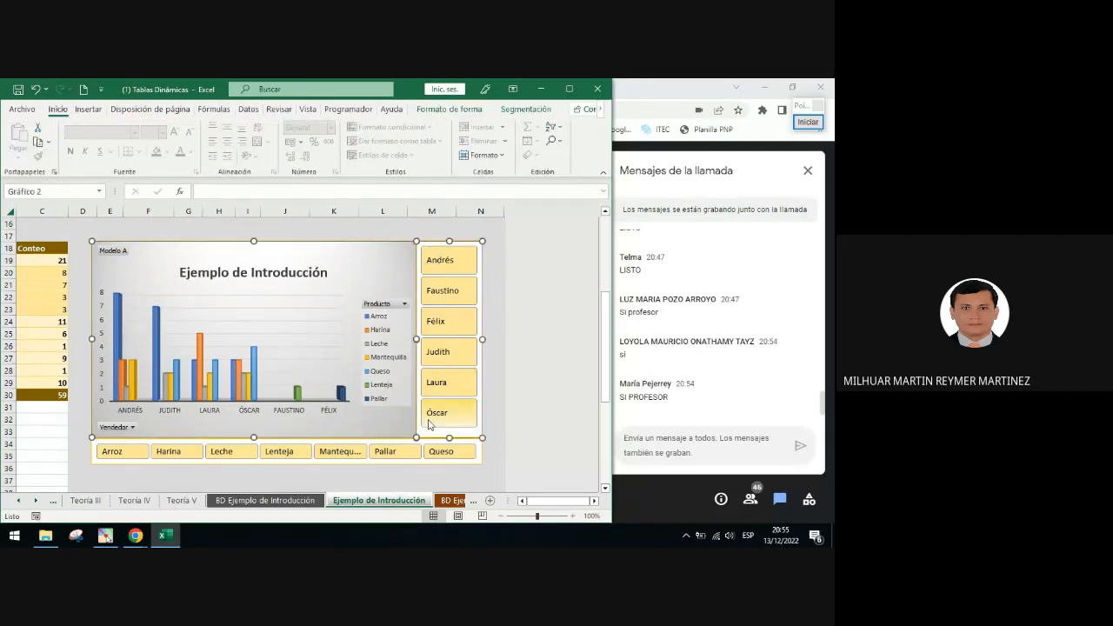
ctrl+click(399, 461)
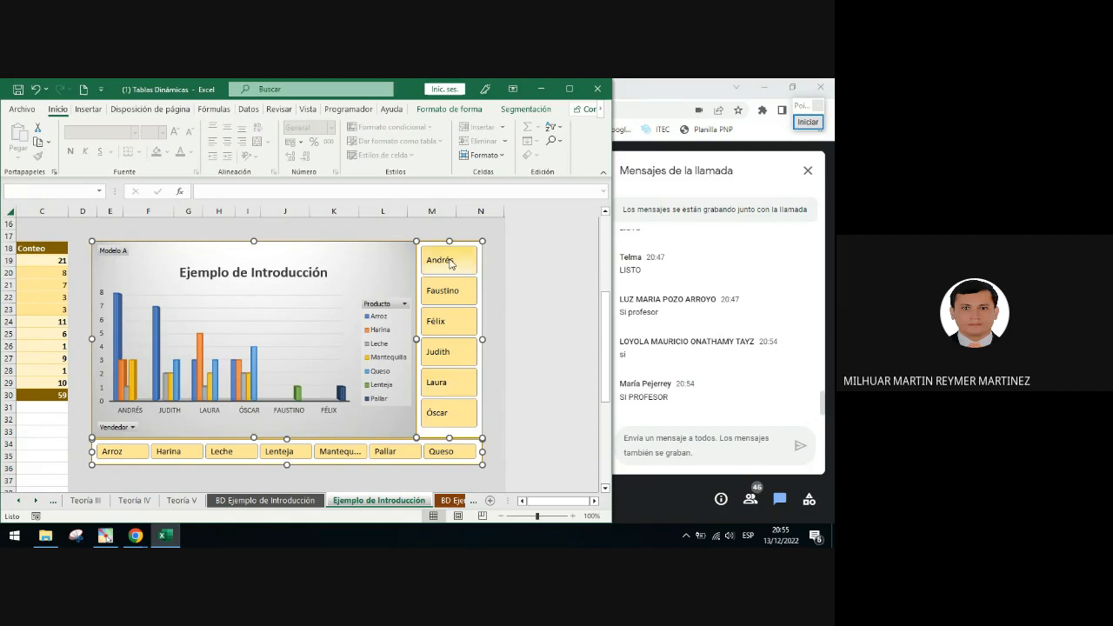
right_click(368, 276)
mouse_move(425, 370)
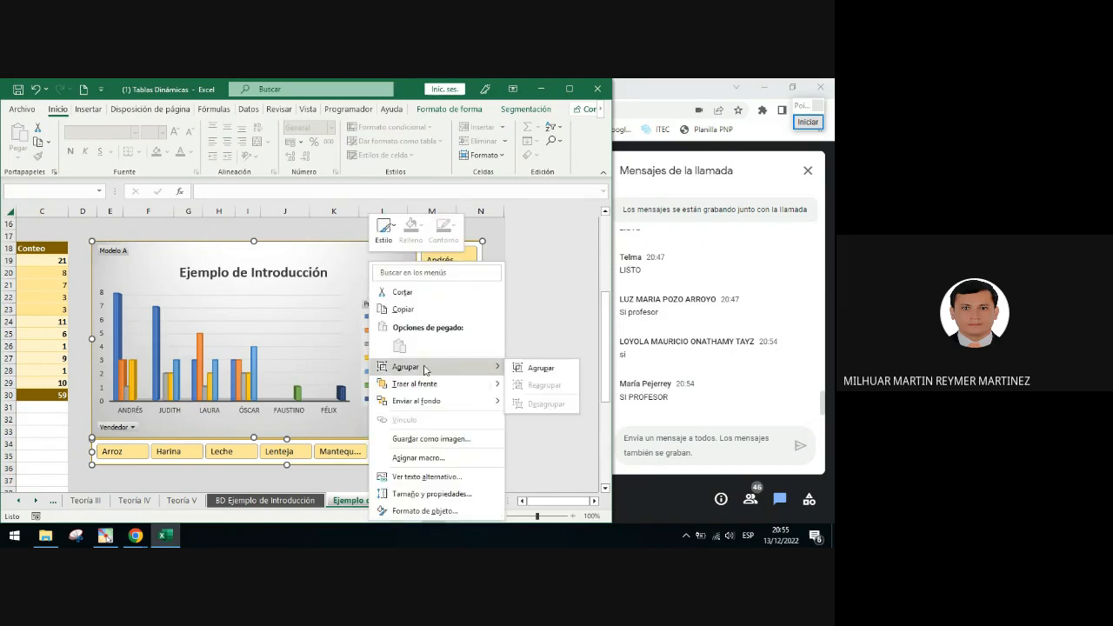
click(535, 367)
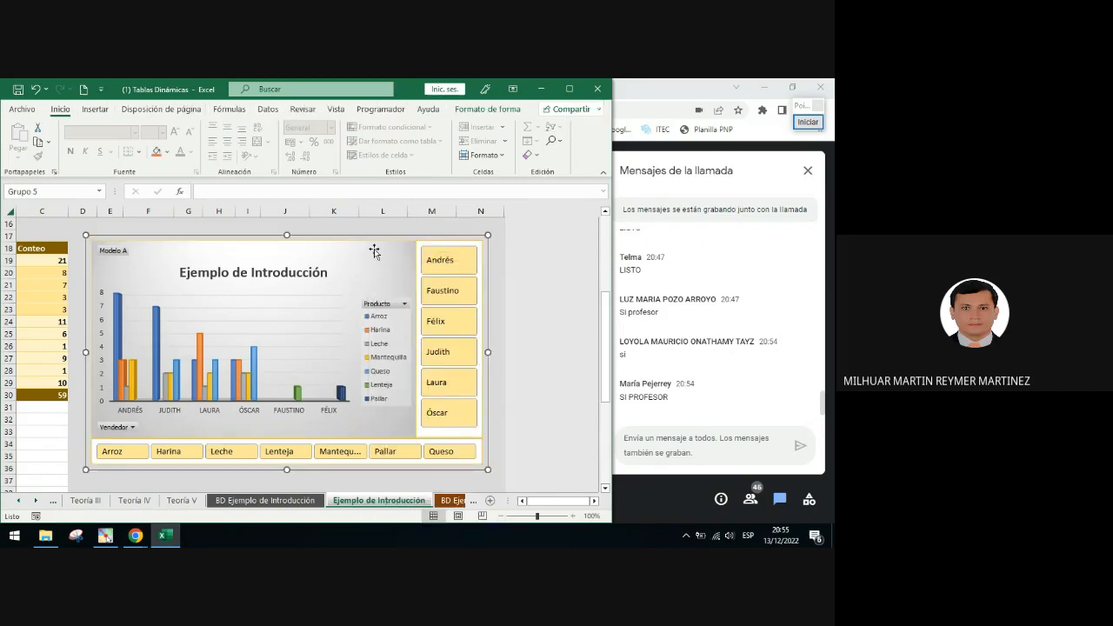
mouse_move(379, 234)
mouse_down()
mouse_move(382, 284)
mouse_move(424, 270)
mouse_move(393, 284)
mouse_move(362, 233)
mouse_up()
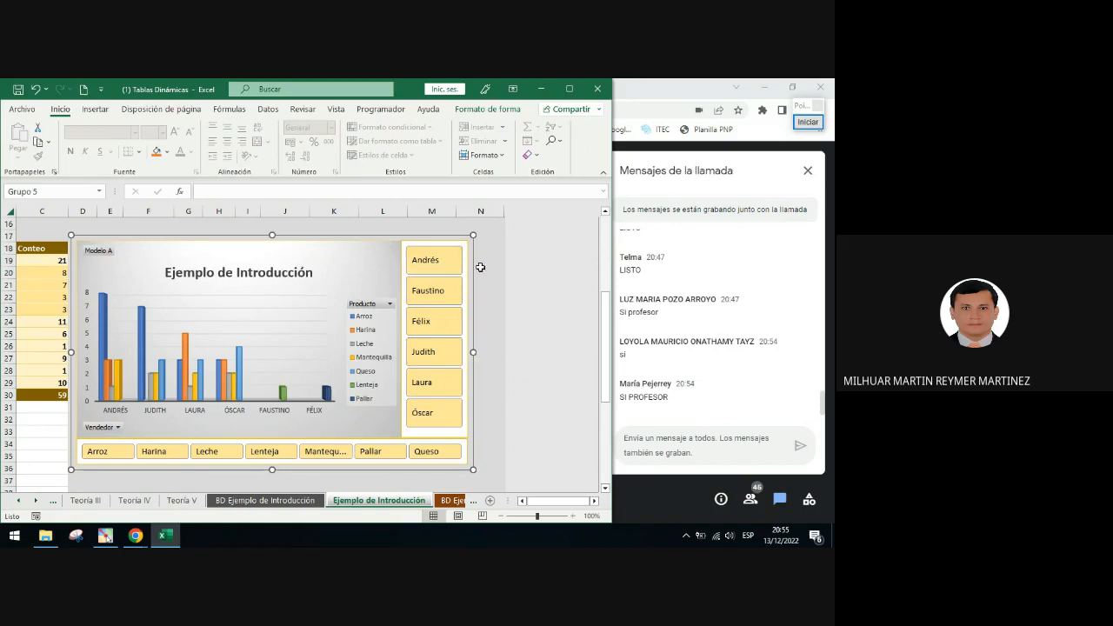
click(380, 252)
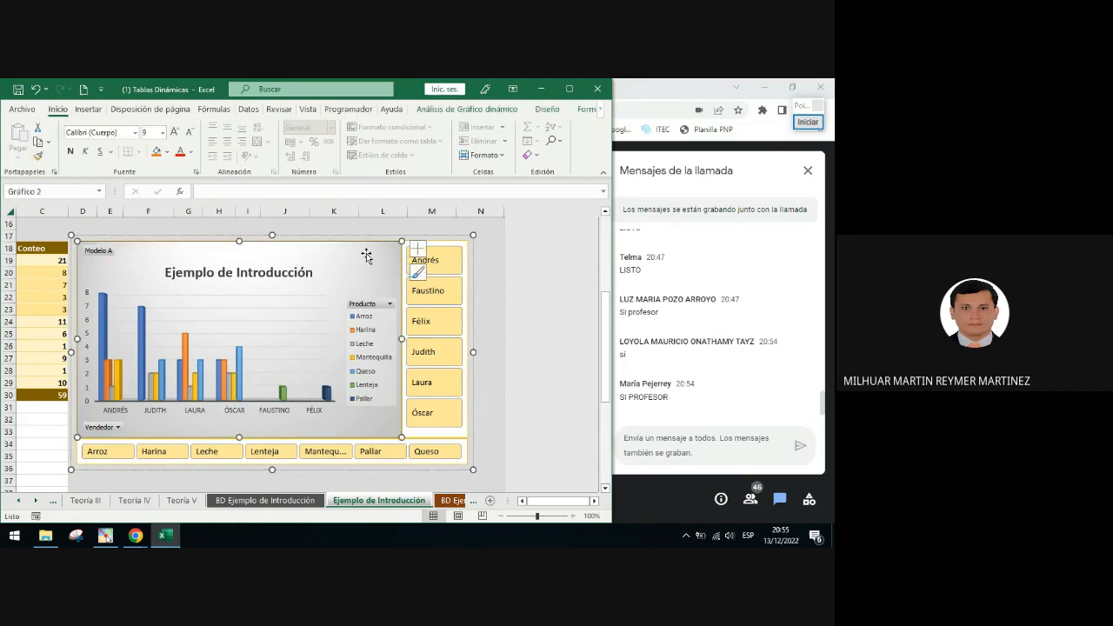
Select the PivotChart together with both slicers, regroup them and nudge the group slightly left
ctrl+click(451, 247)
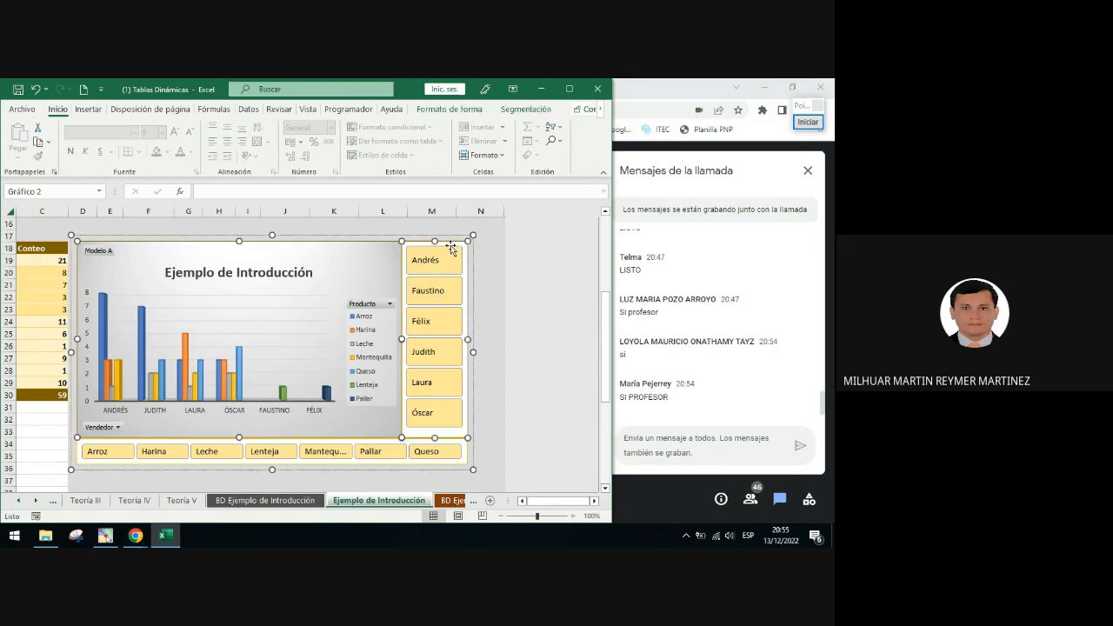
ctrl+click(370, 443)
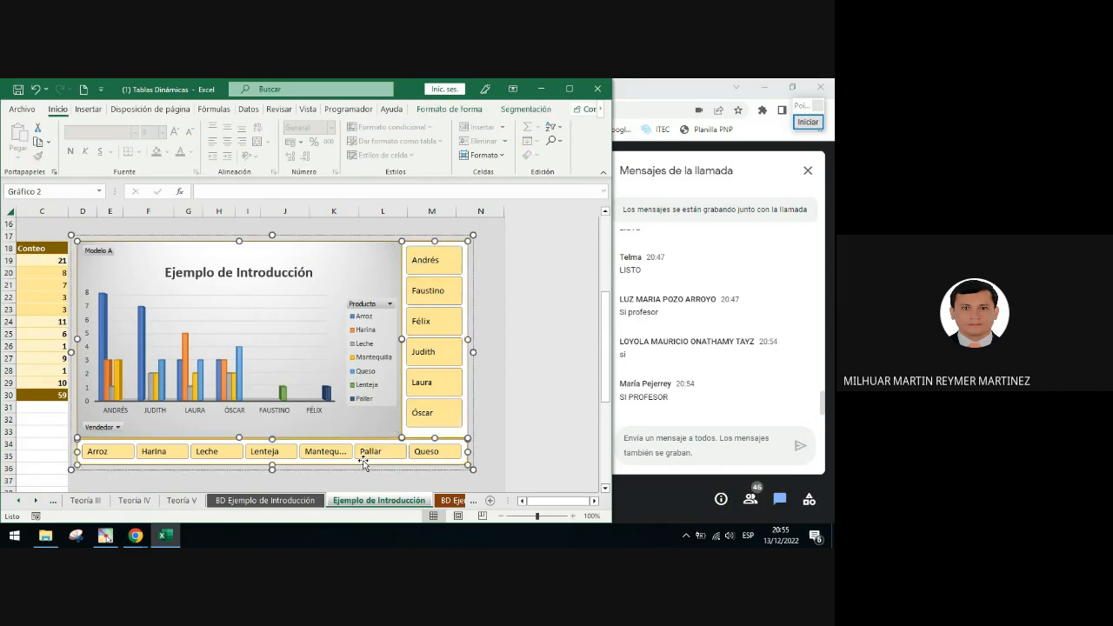
right_click(403, 253)
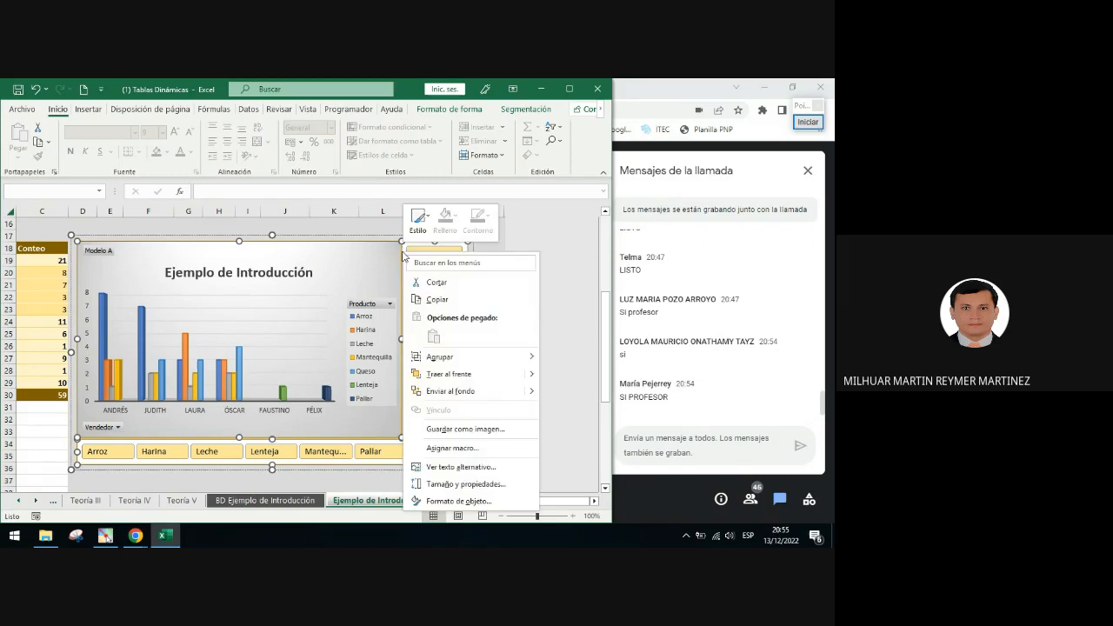
mouse_move(443, 360)
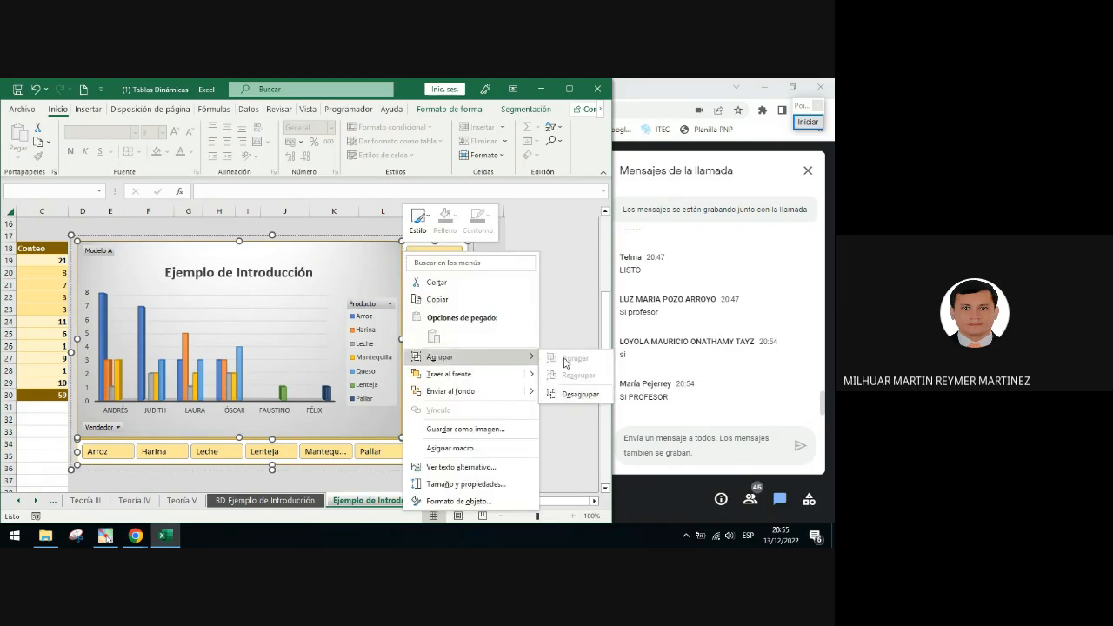
click(566, 325)
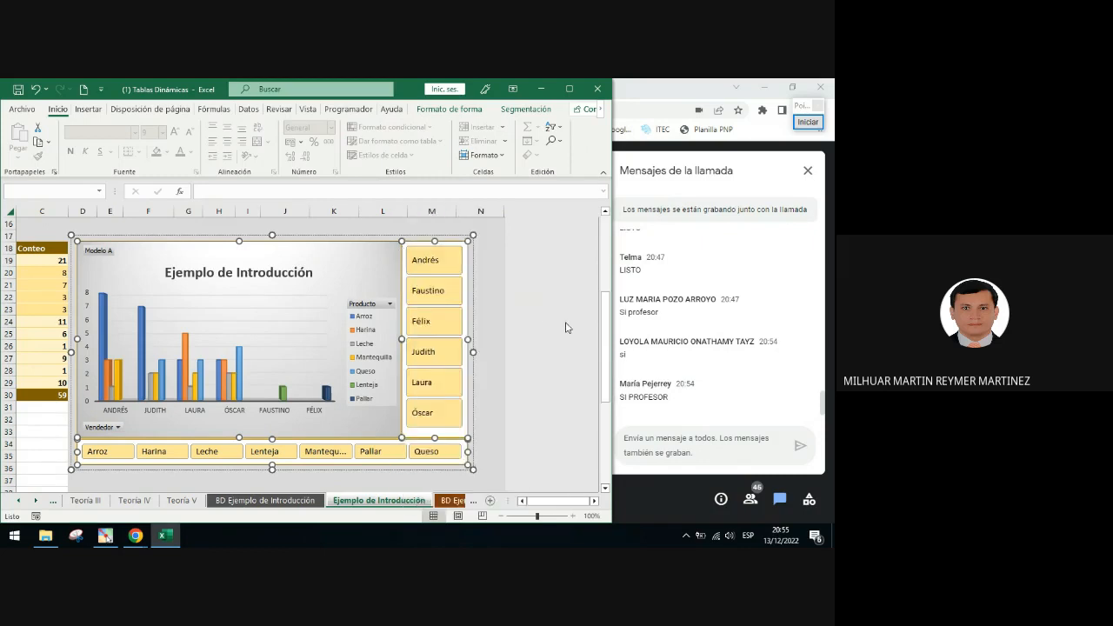
click(463, 227)
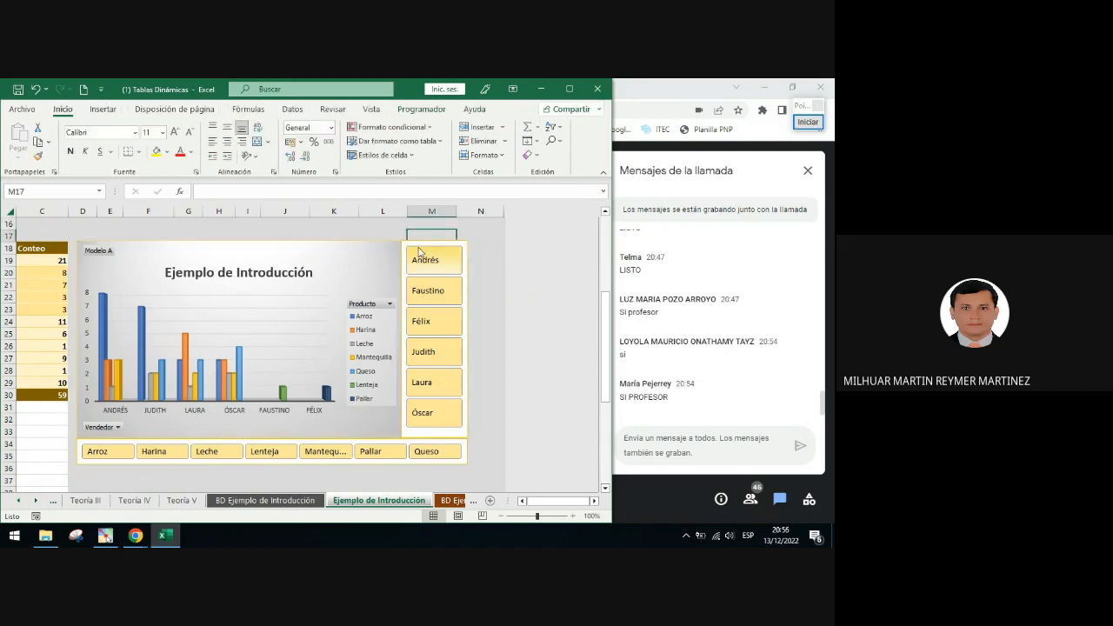
click(390, 237)
mouse_move(392, 233)
mouse_down()
mouse_move(377, 275)
mouse_move(390, 233)
mouse_up()
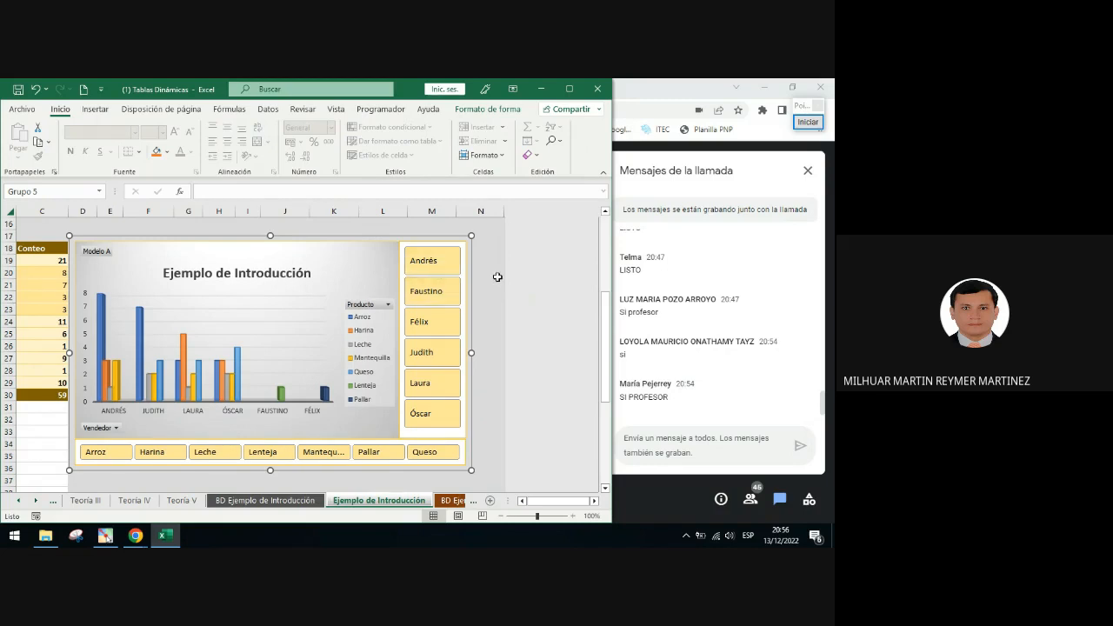
click(497, 276)
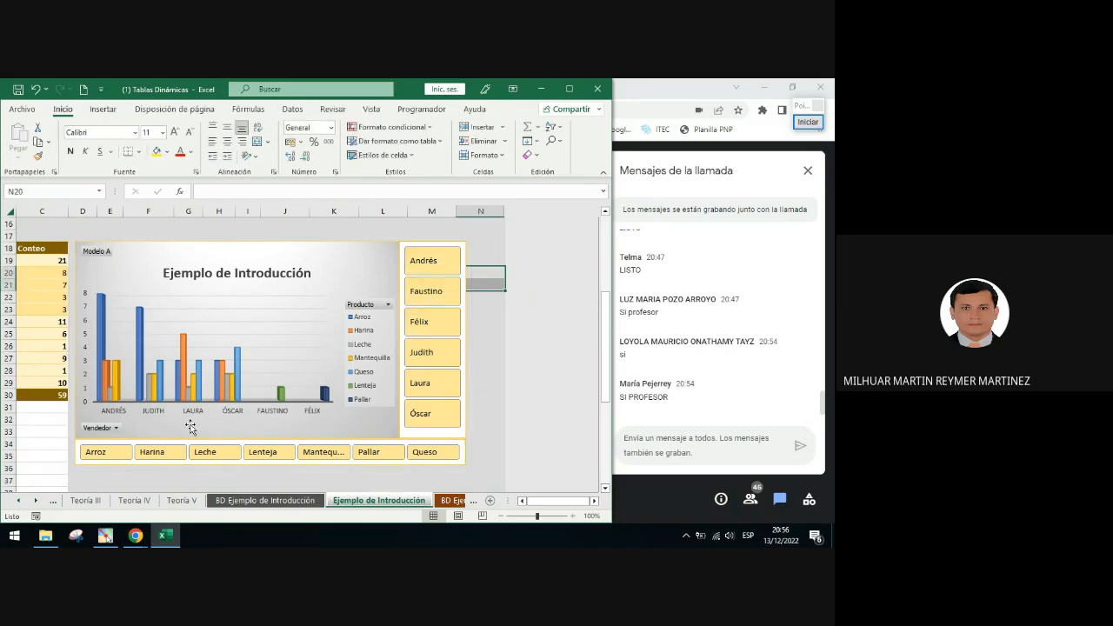
Filter the chart to Arroz, Harina and Leche with the Producto slicer and review both pivot tables
click(112, 459)
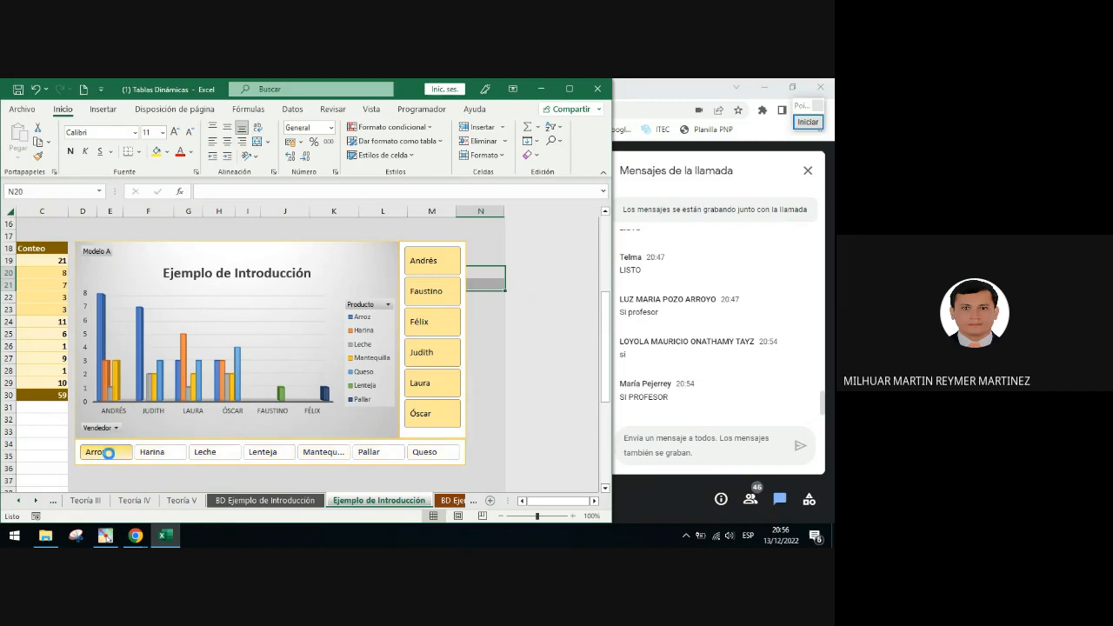
ctrl+click(171, 454)
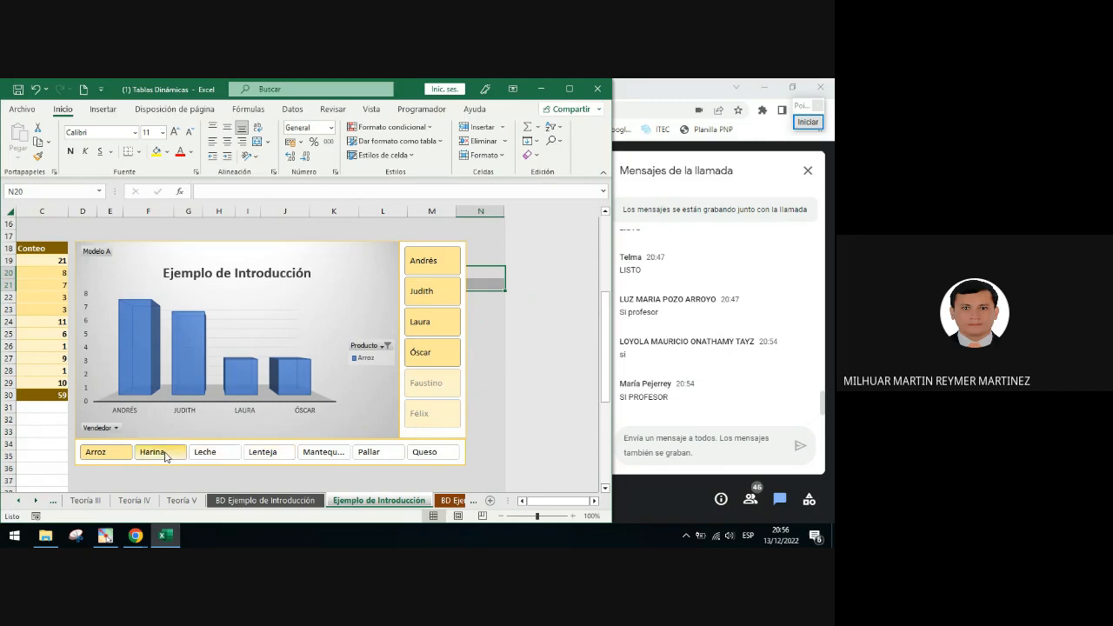
ctrl+click(219, 455)
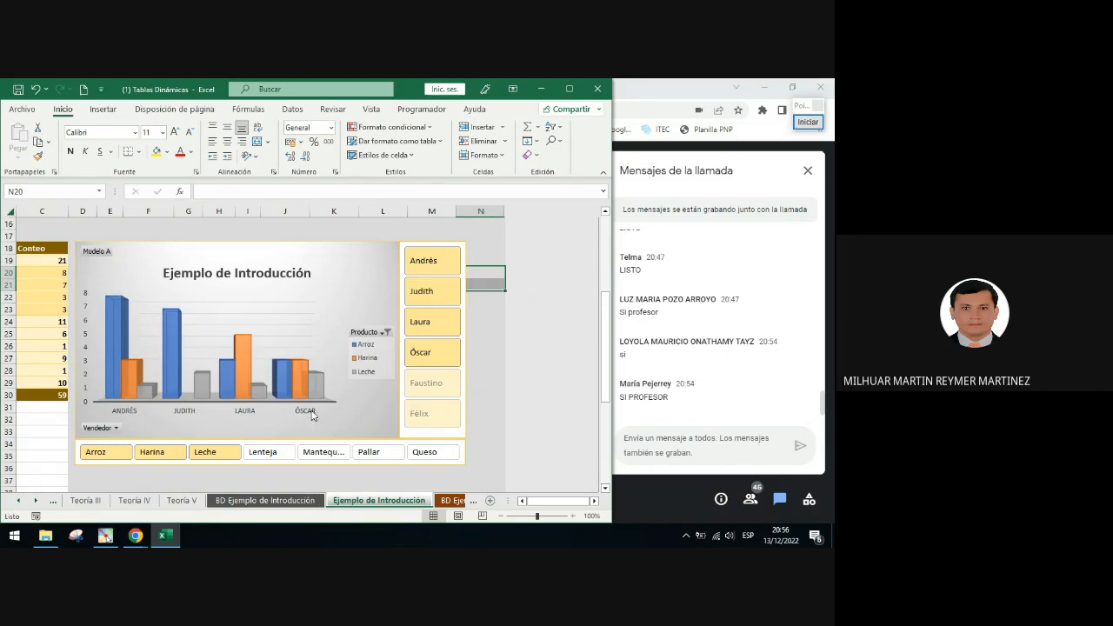
scroll(312, 409, up, 3)
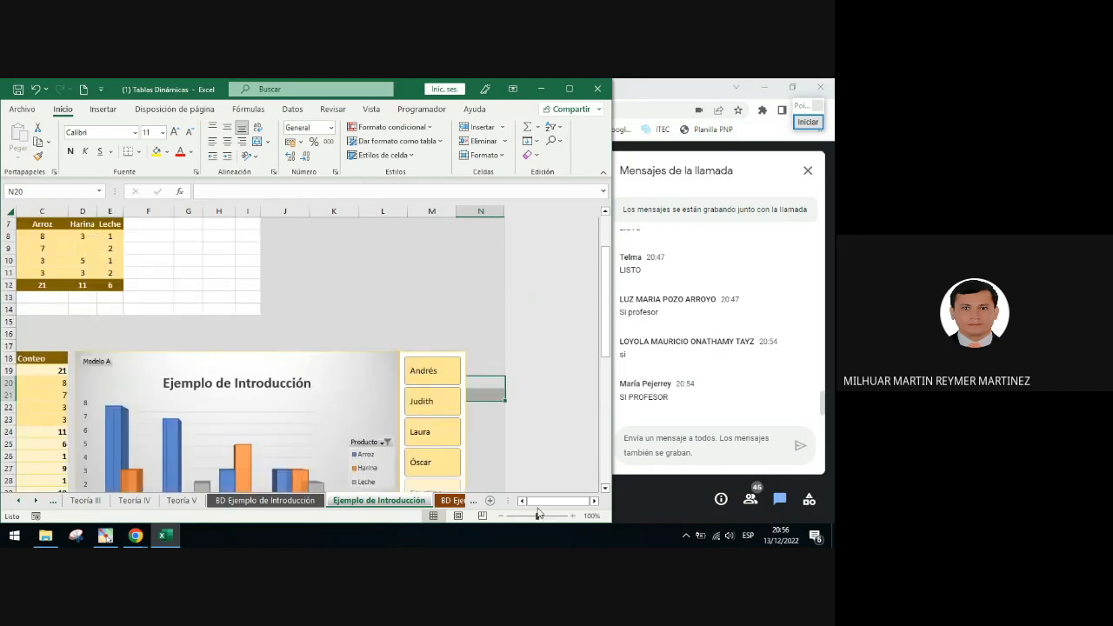
drag(546, 502, 538, 502)
scroll(150, 285, up, 1)
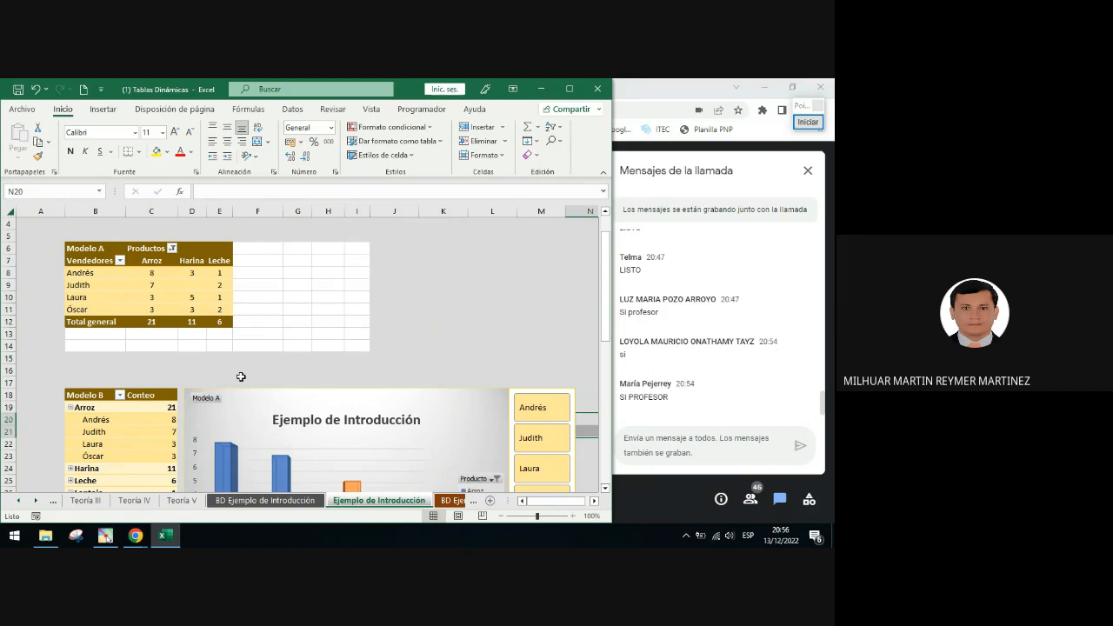
scroll(244, 375, down, 3)
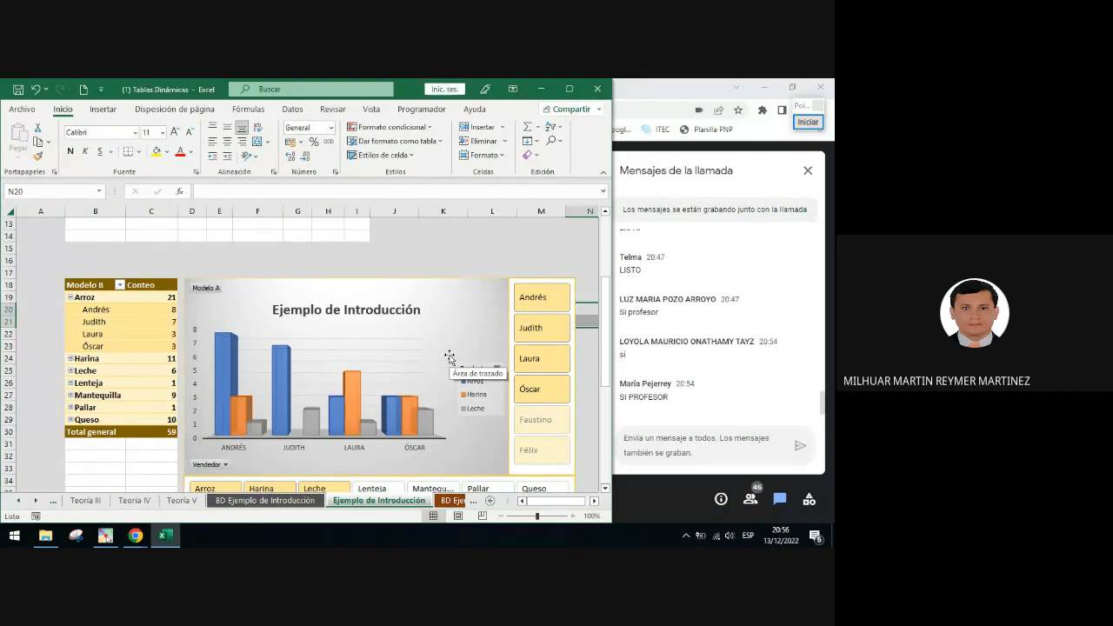
scroll(449, 357, down, 2)
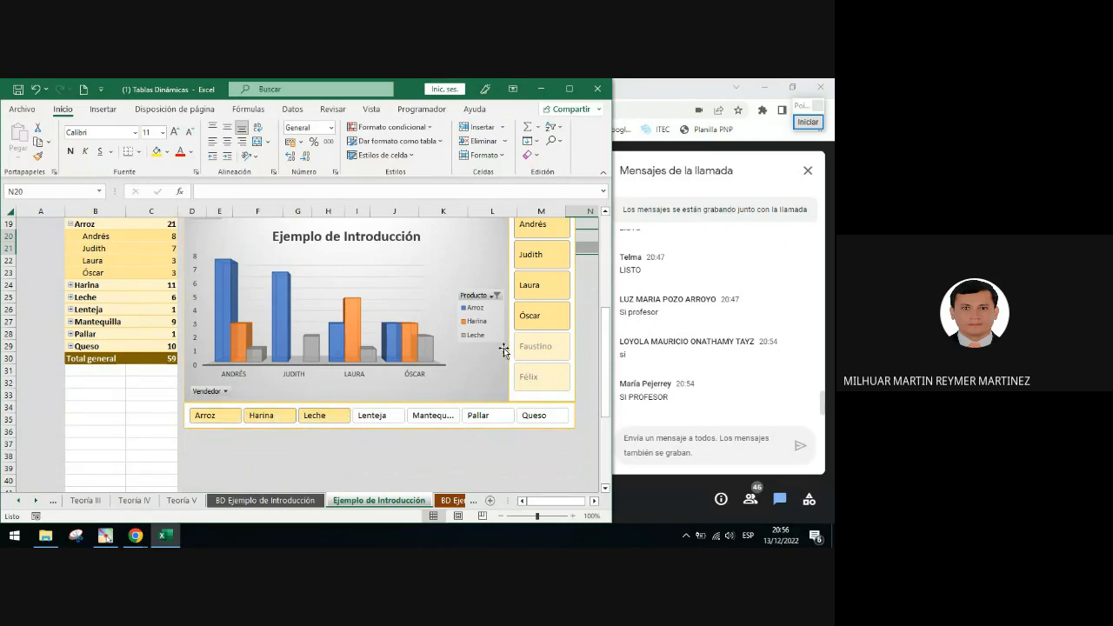
click(808, 122)
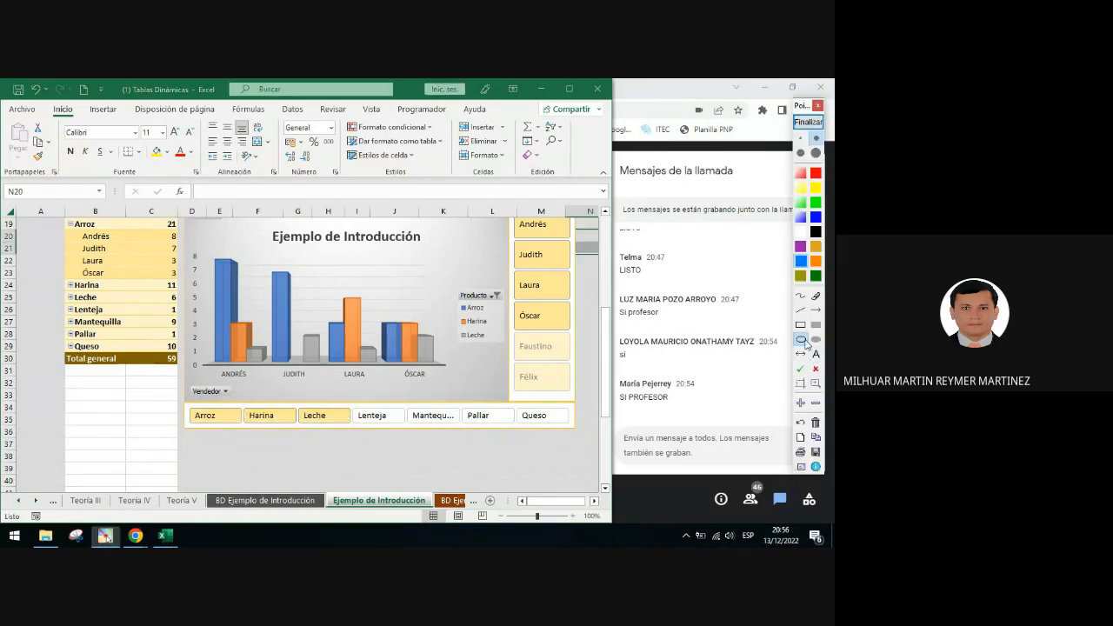
drag(478, 279, 507, 307)
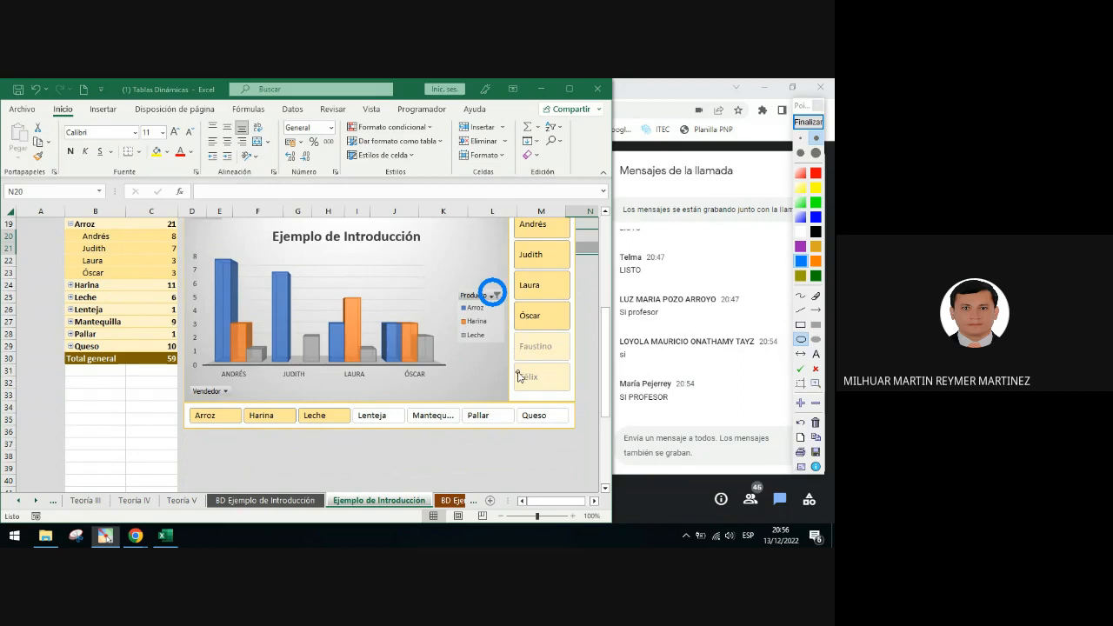
click(808, 121)
Clear the Producto filter from the PivotChart's field button
click(496, 298)
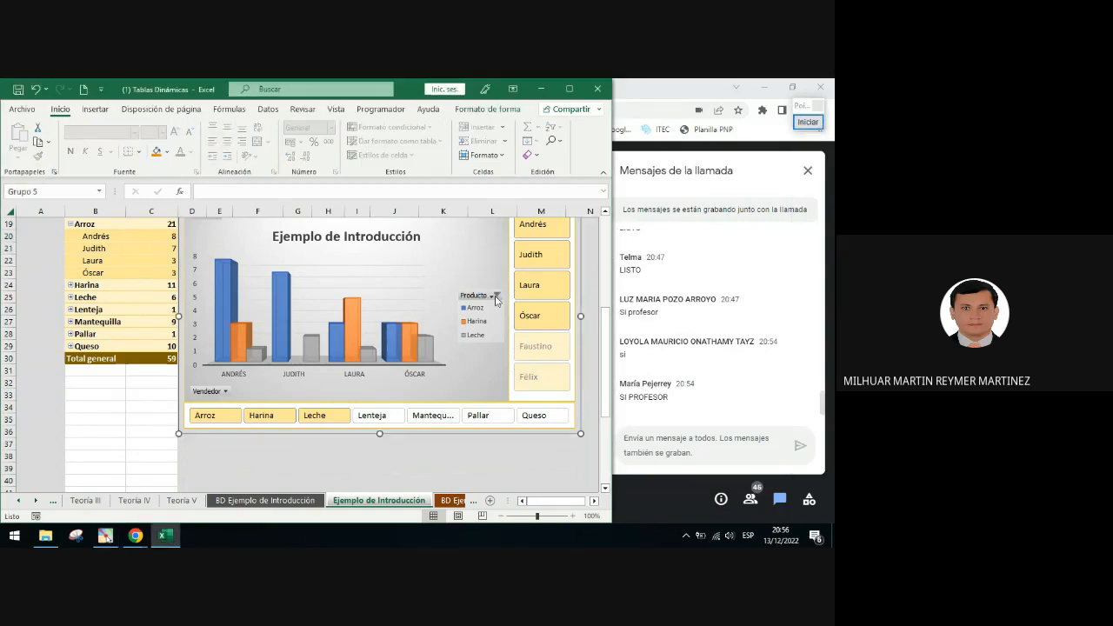
click(496, 297)
click(411, 328)
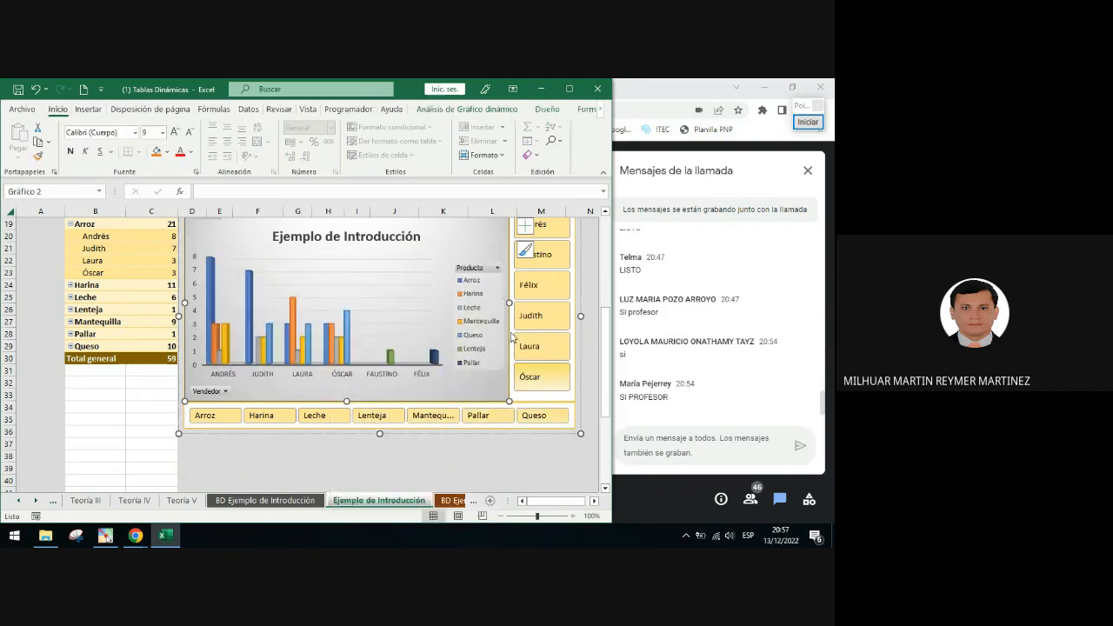
Scroll through the sheet to compare the Modelo A and Modelo B pivot tables with the chart
scroll(388, 363, up, 3)
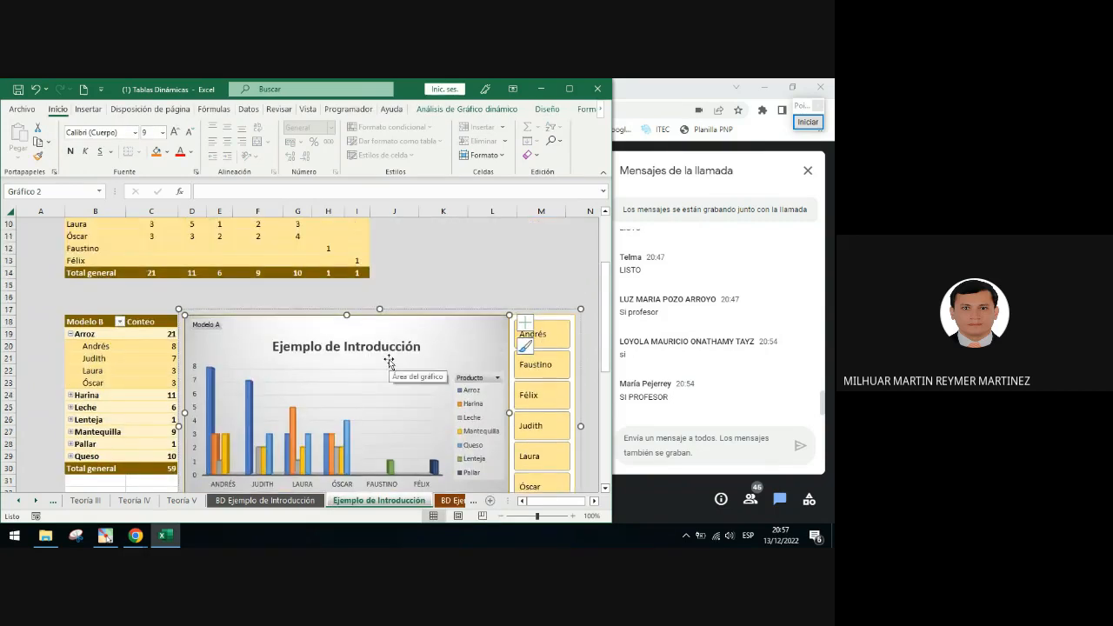
scroll(392, 360, up, 3)
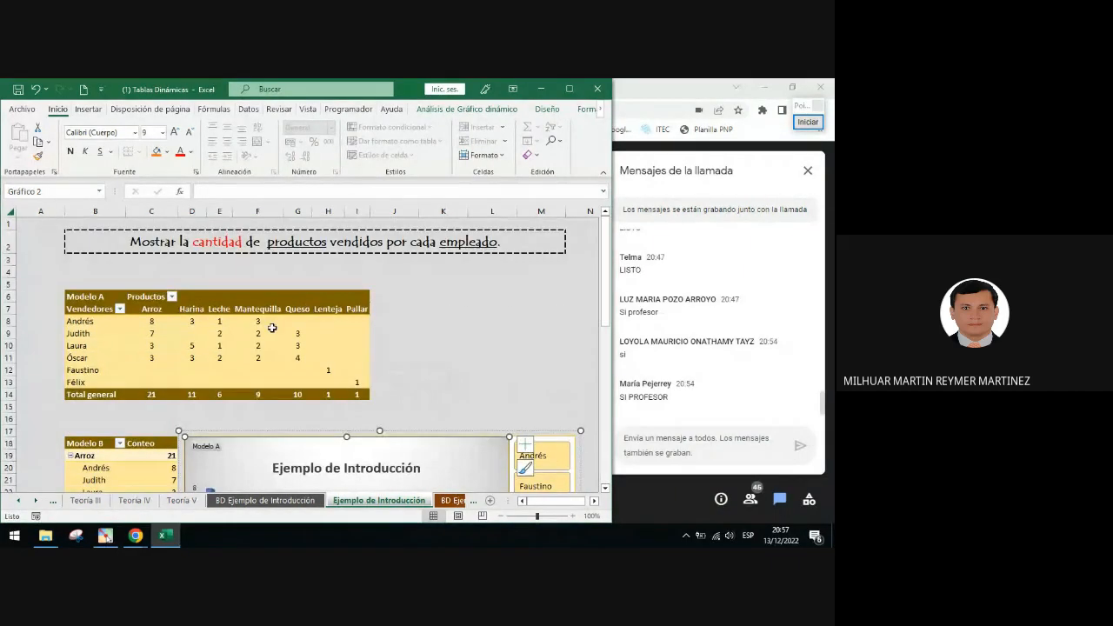
scroll(346, 367, down, 1)
scroll(348, 366, down, 2)
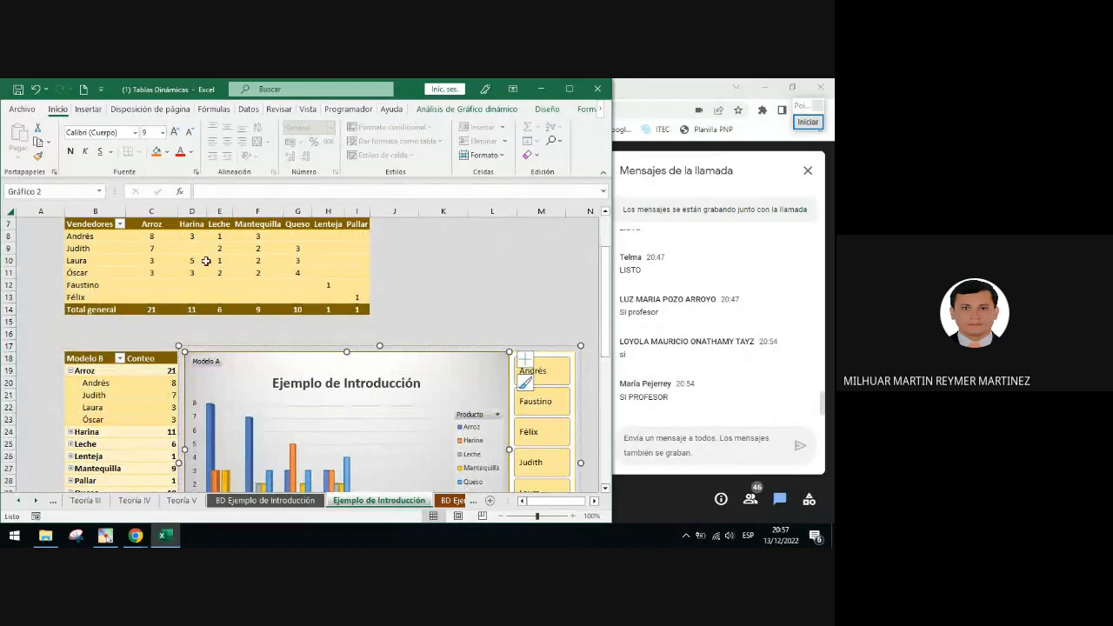
scroll(291, 312, down, 3)
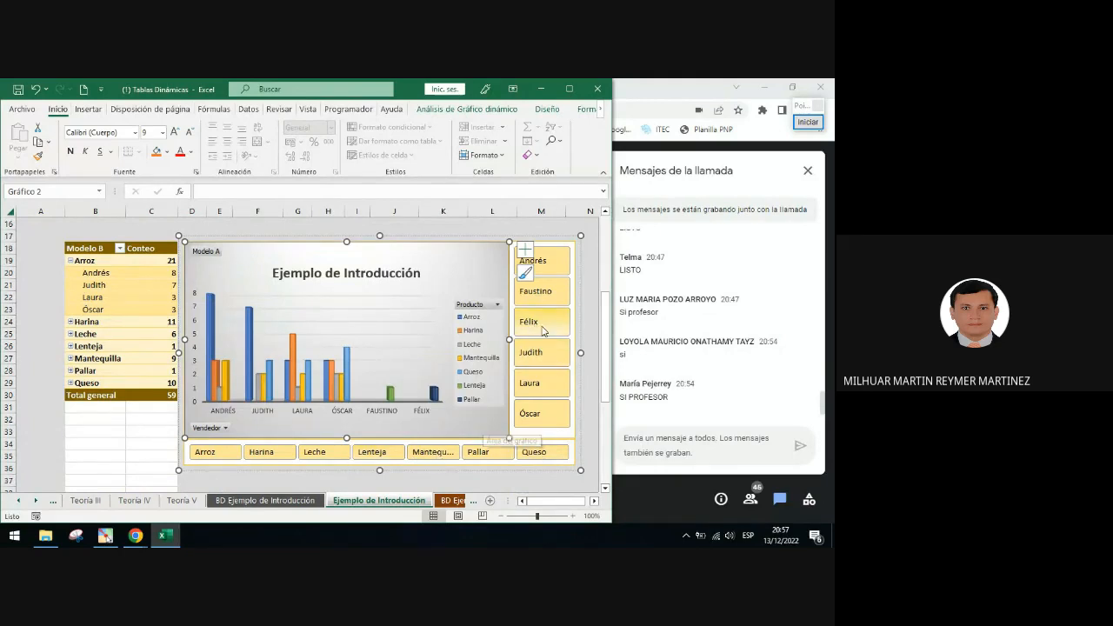
click(439, 225)
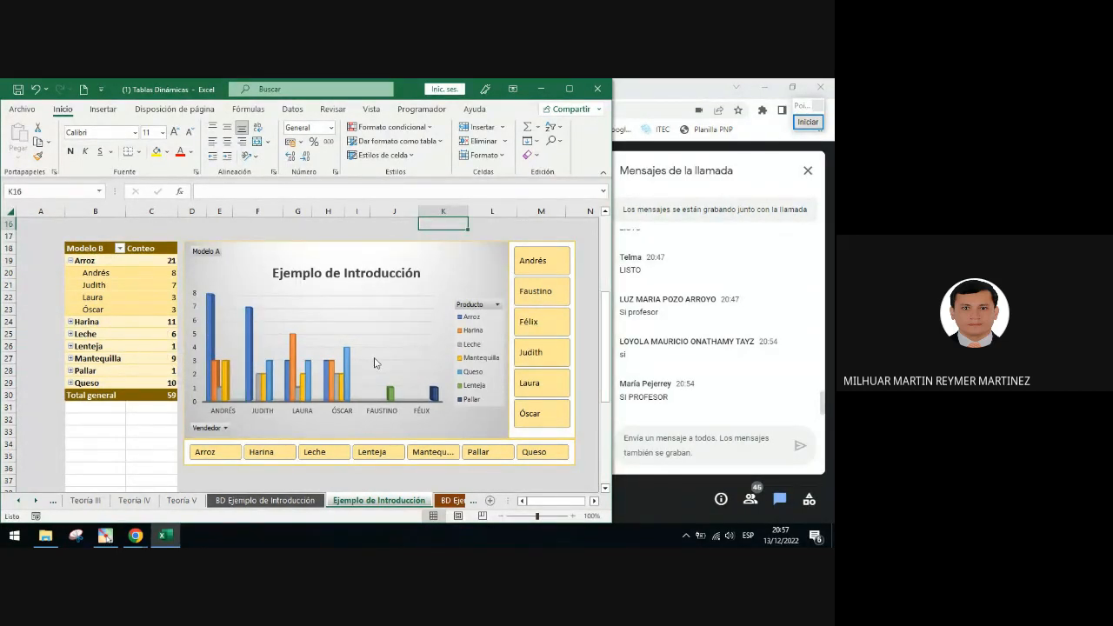
scroll(376, 362, up, 1)
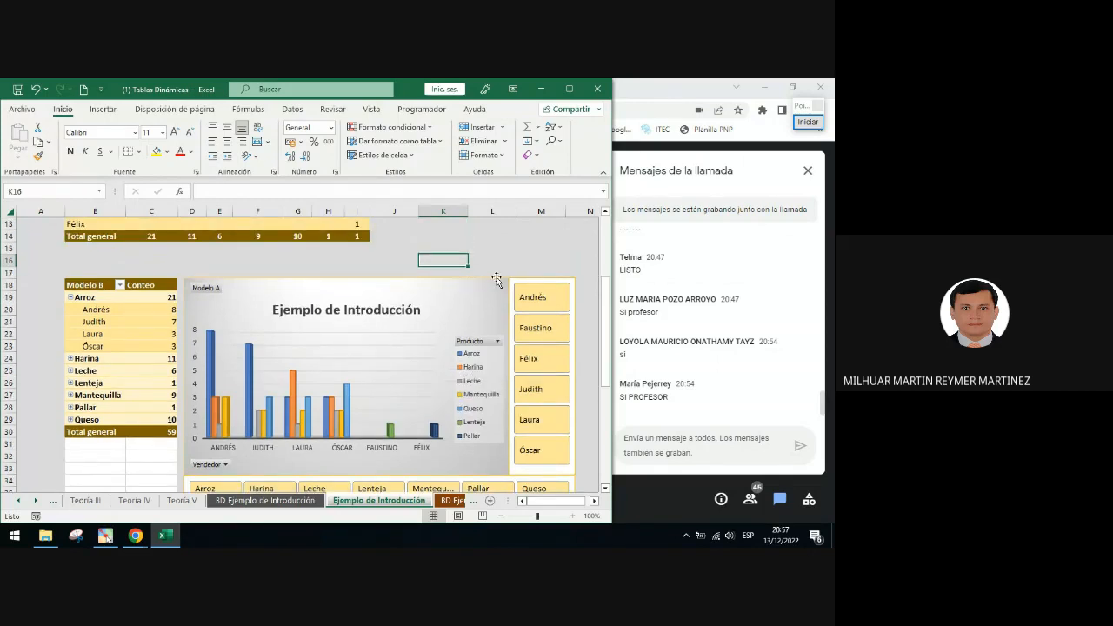
Connect the Vendedor slicer to TablaDinámica2 as well through its report connections
click(527, 280)
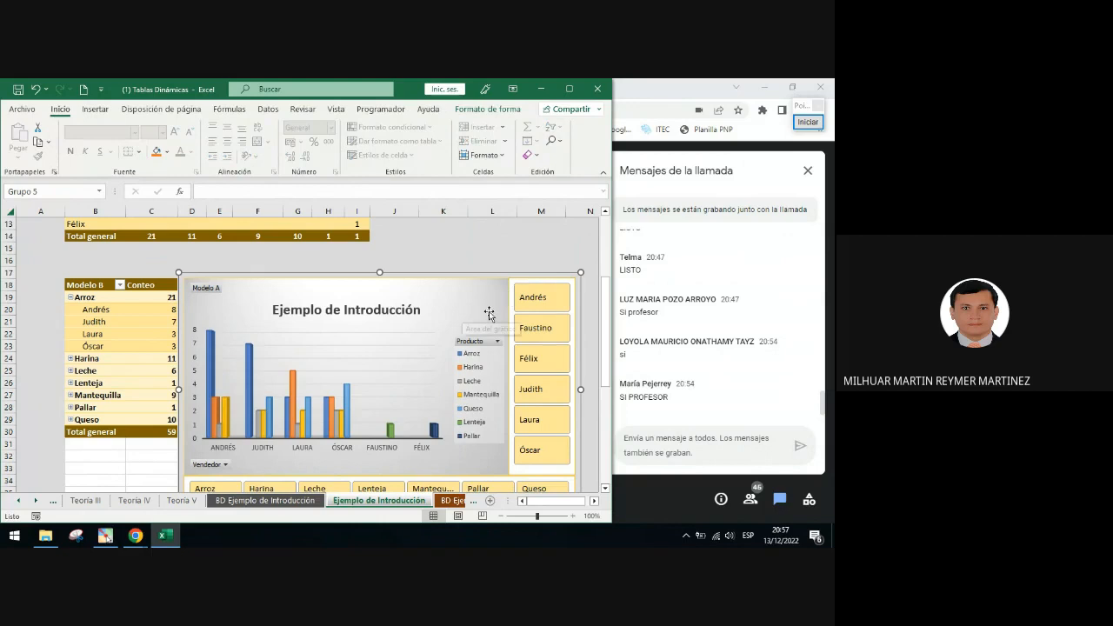
click(537, 279)
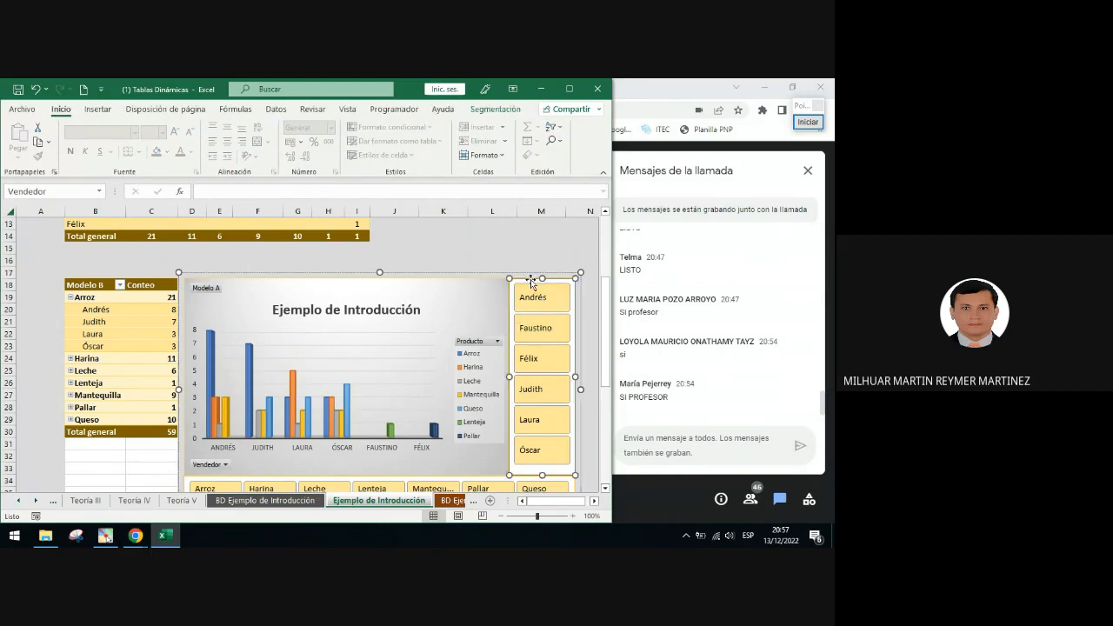
right_click(532, 283)
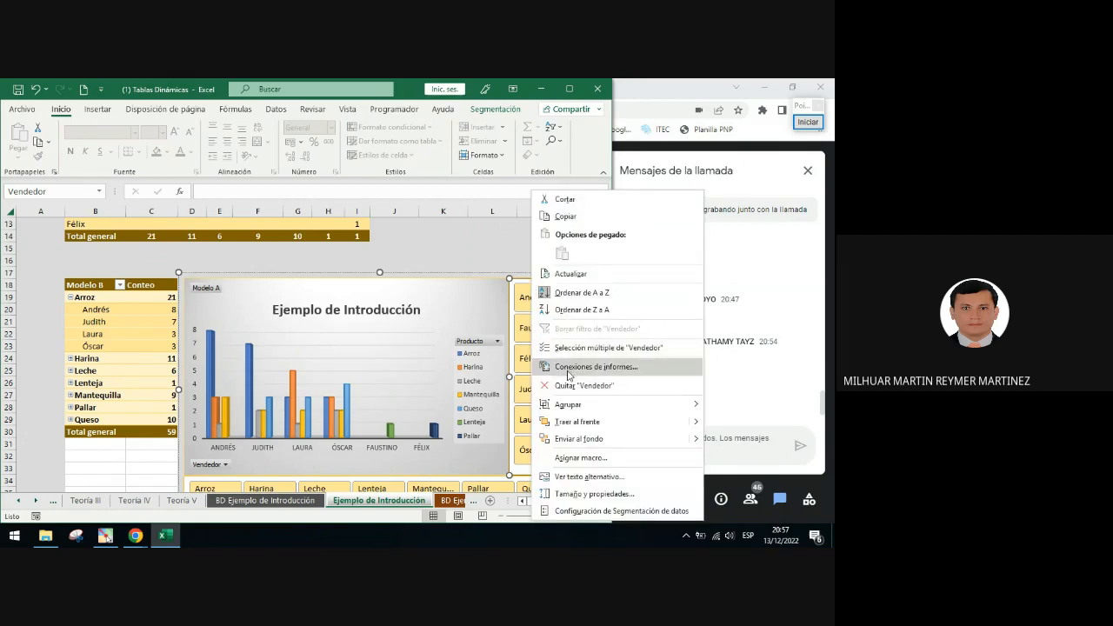
click(615, 367)
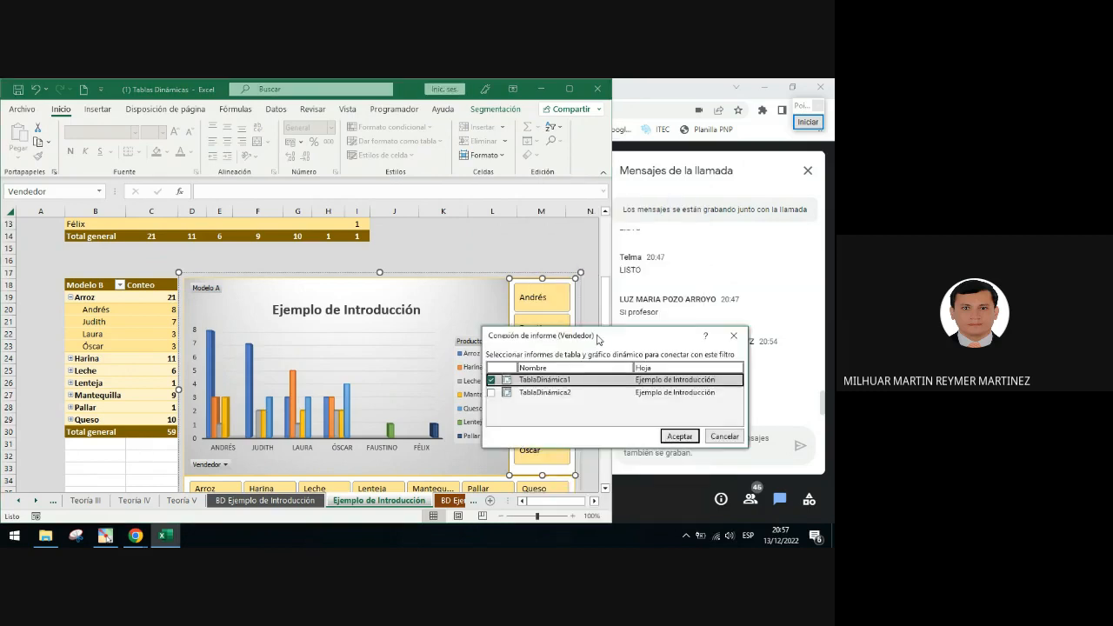
drag(598, 339, 492, 259)
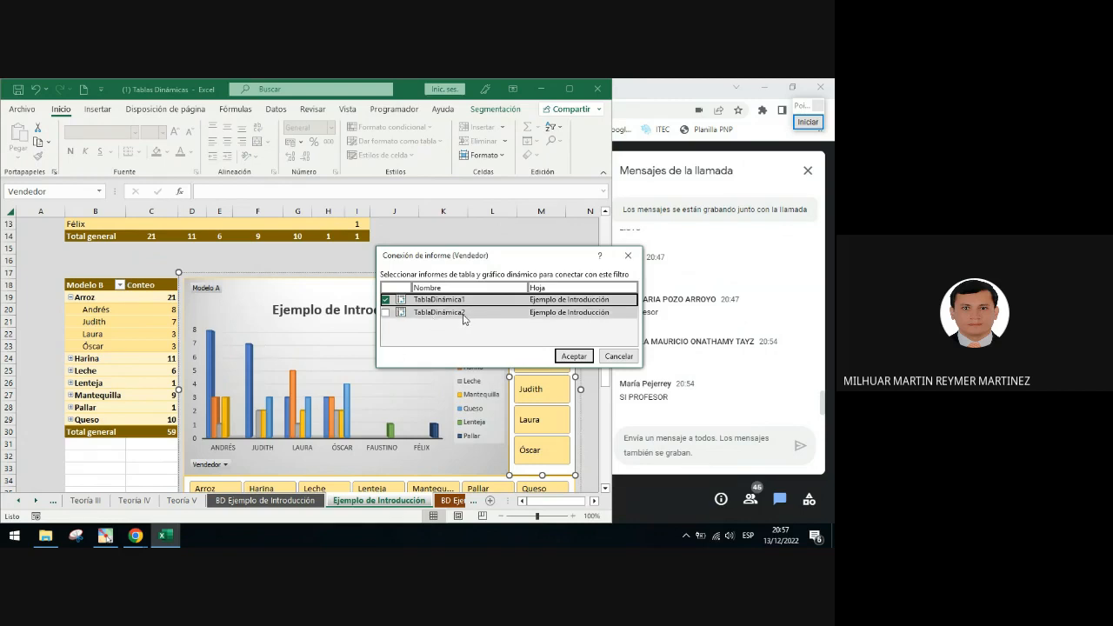
click(385, 312)
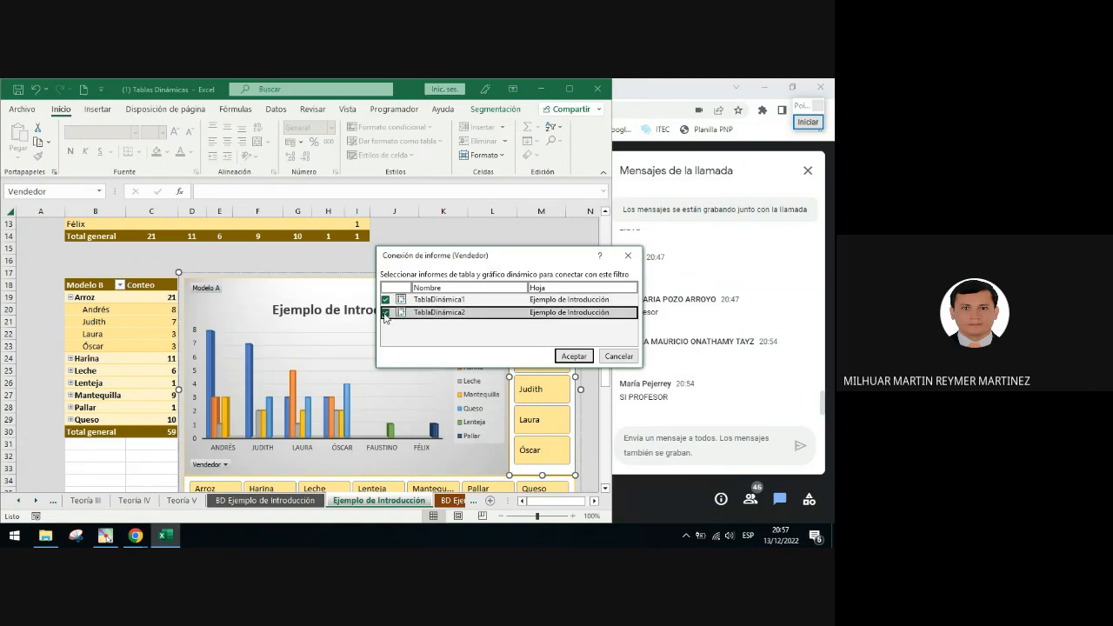
click(574, 355)
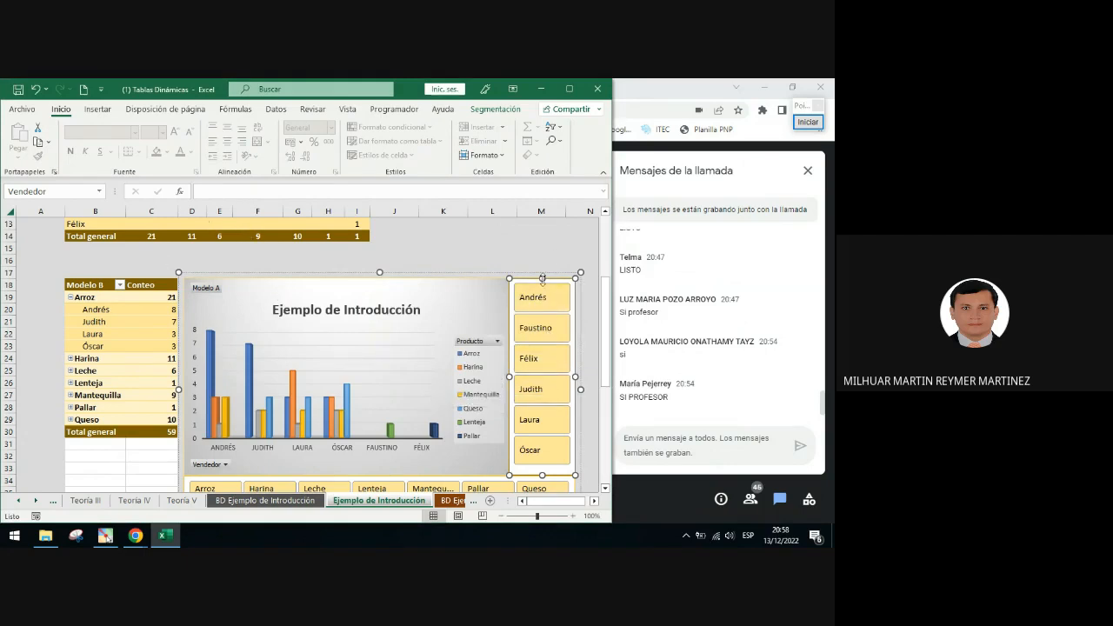
Connect the Producto slicer to TablaDinámica2 as well through its report connections
scroll(435, 409, down, 2)
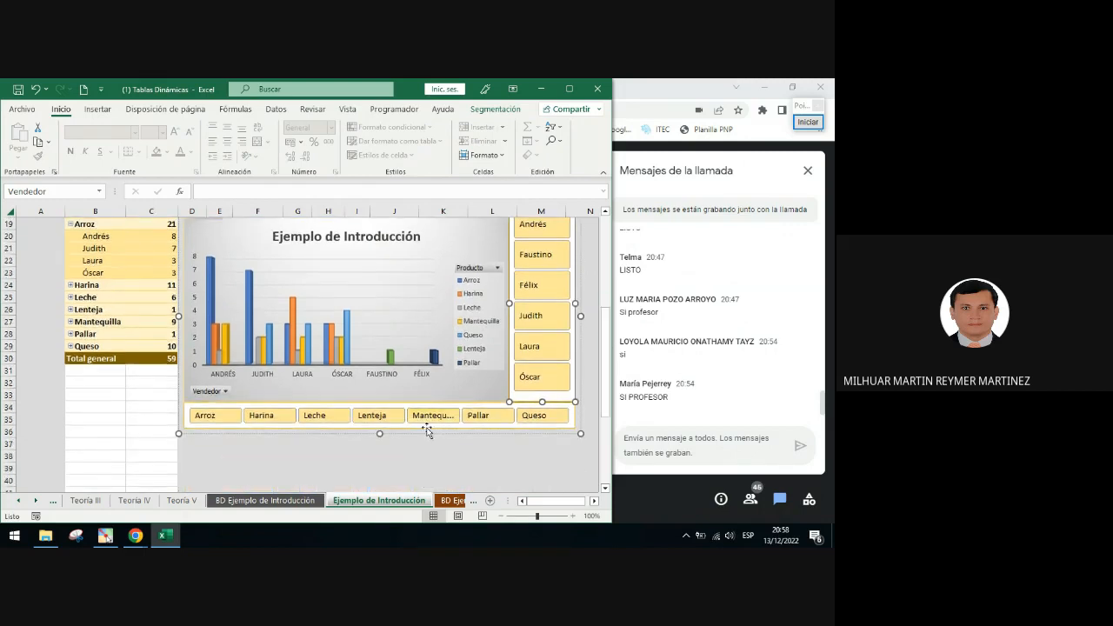
click(428, 428)
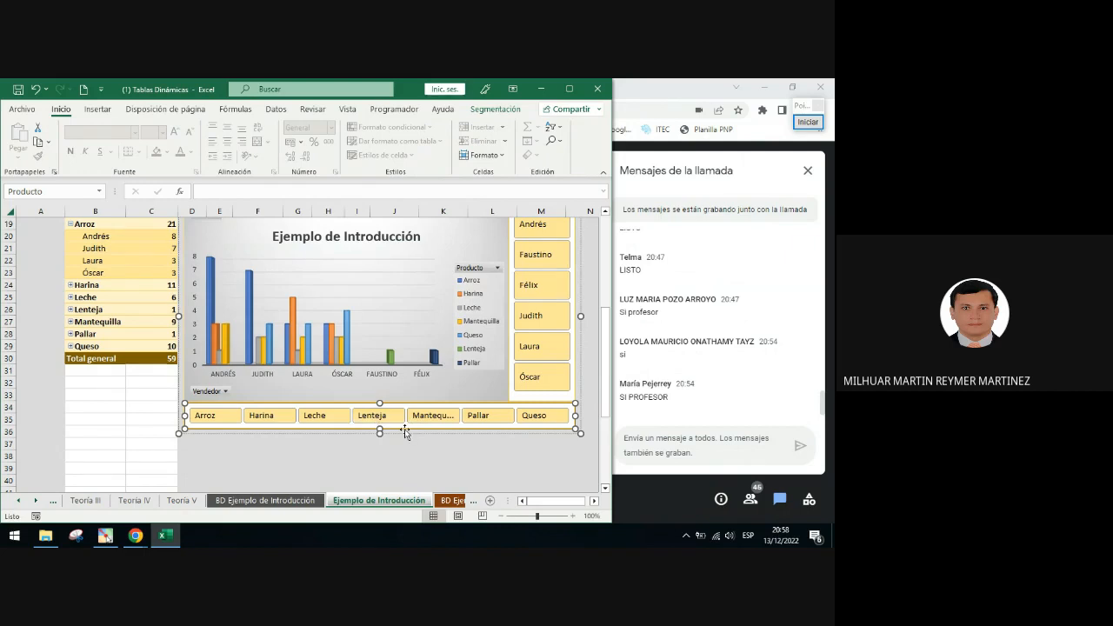
right_click(405, 427)
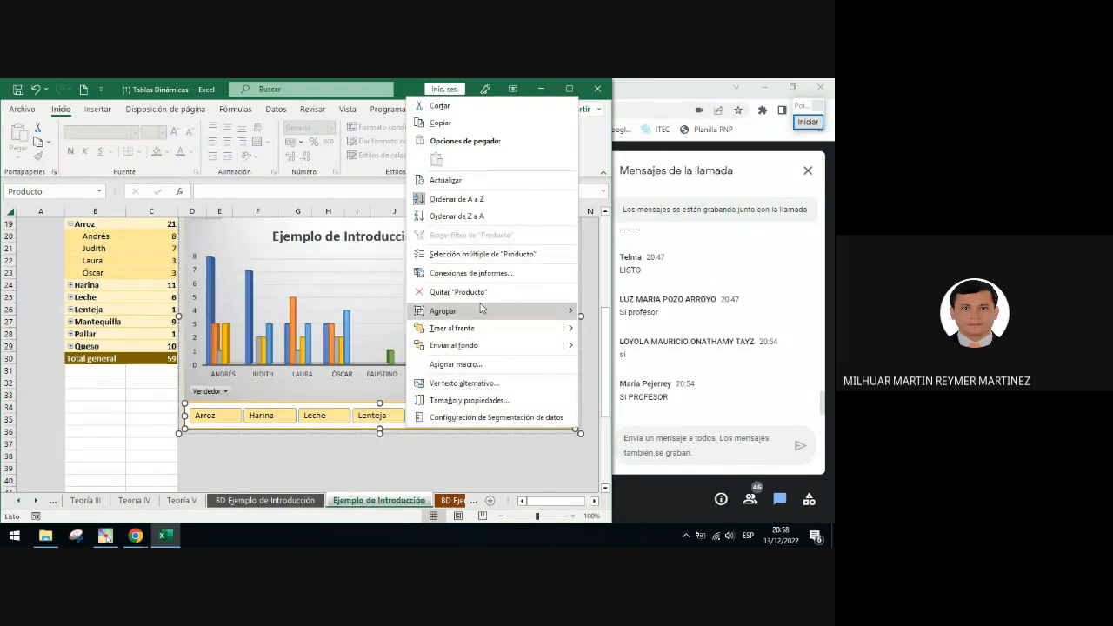
click(471, 273)
click(362, 294)
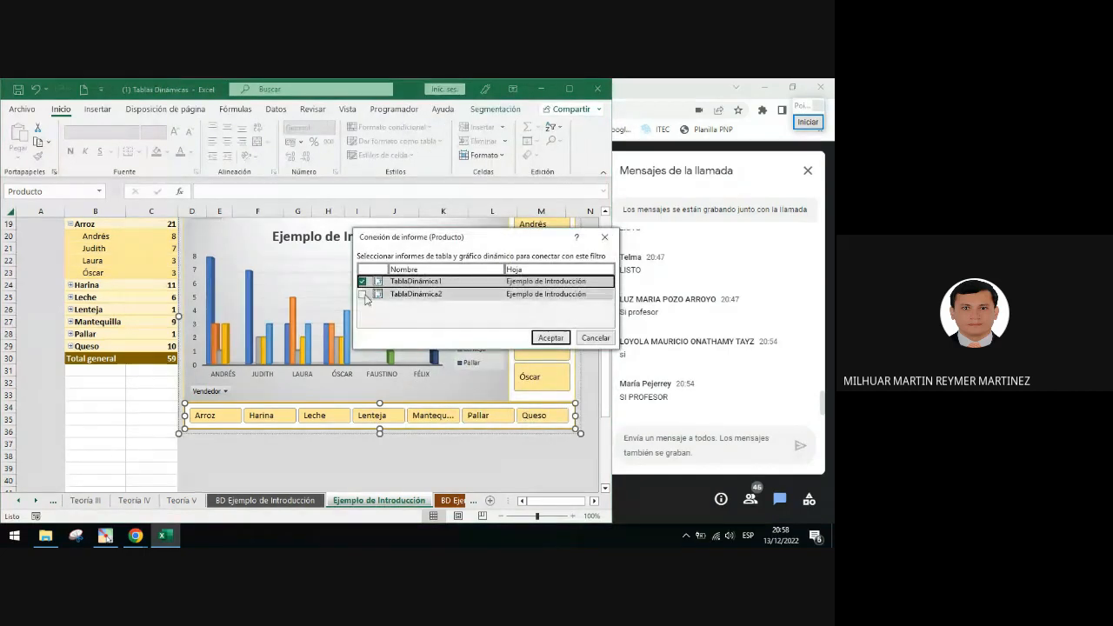
click(548, 339)
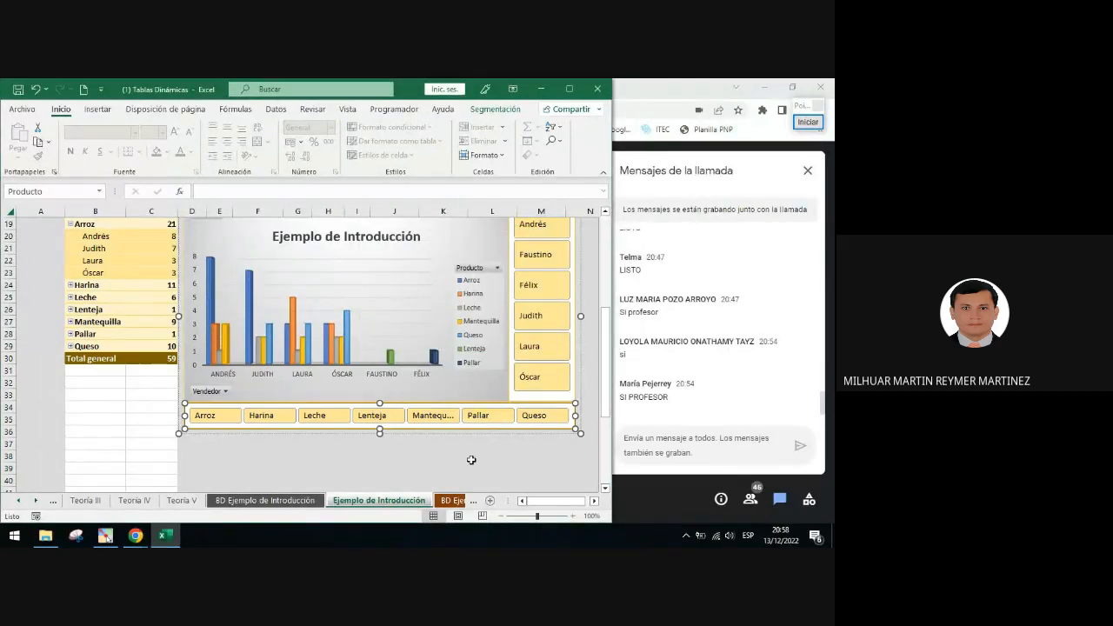
click(471, 460)
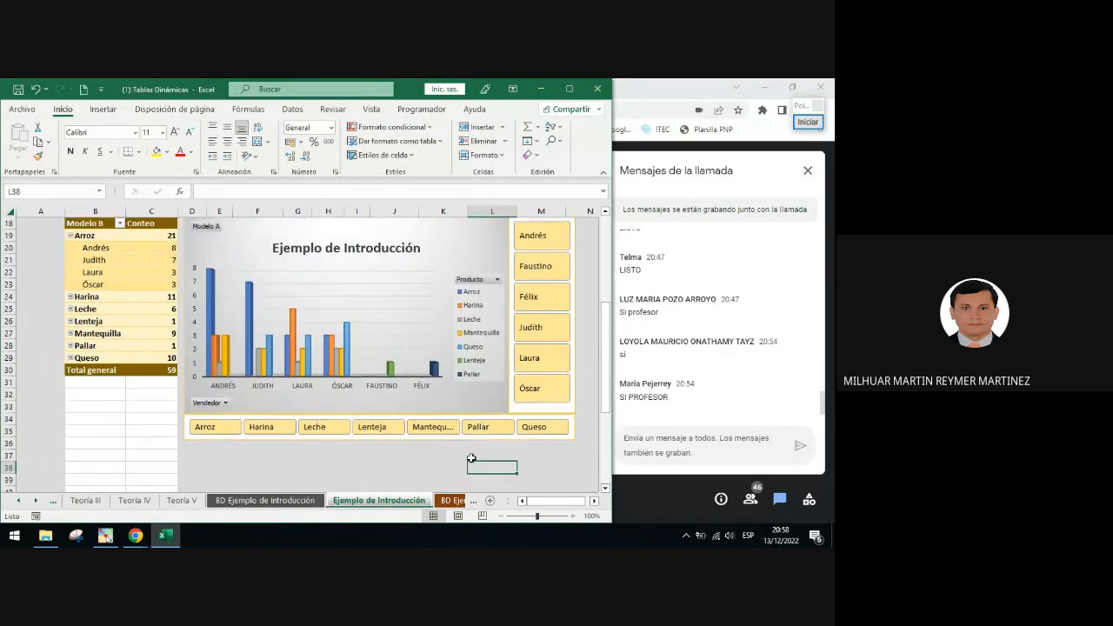
Filter both pivot tables and the chart to Arroz, Harina and Leche with the Producto slicer
scroll(504, 418, up, 1)
click(228, 453)
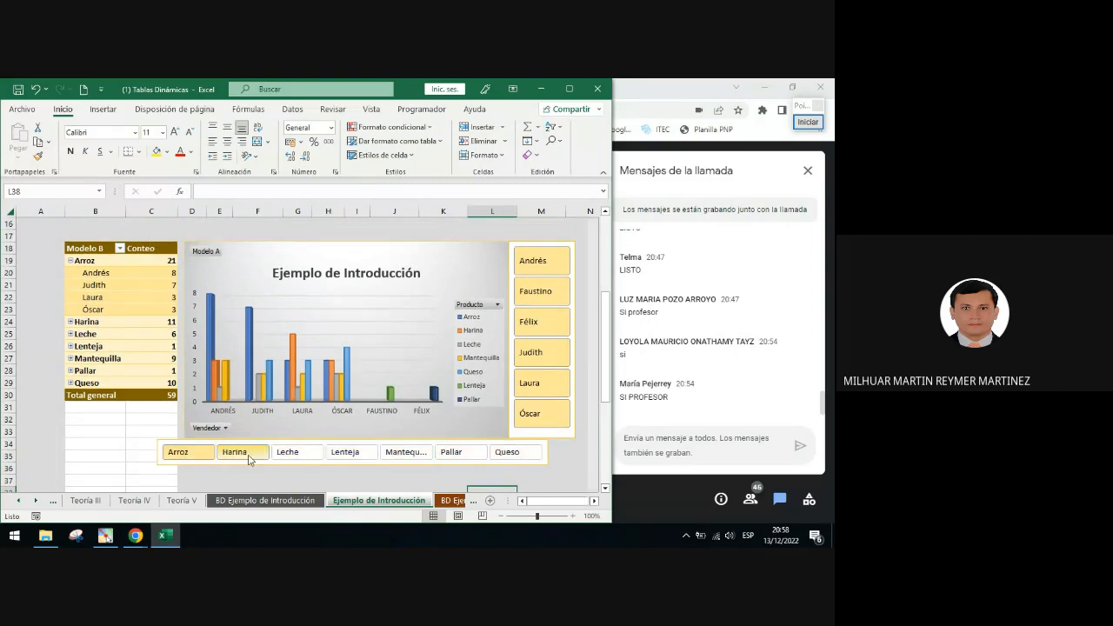
ctrl+click(296, 453)
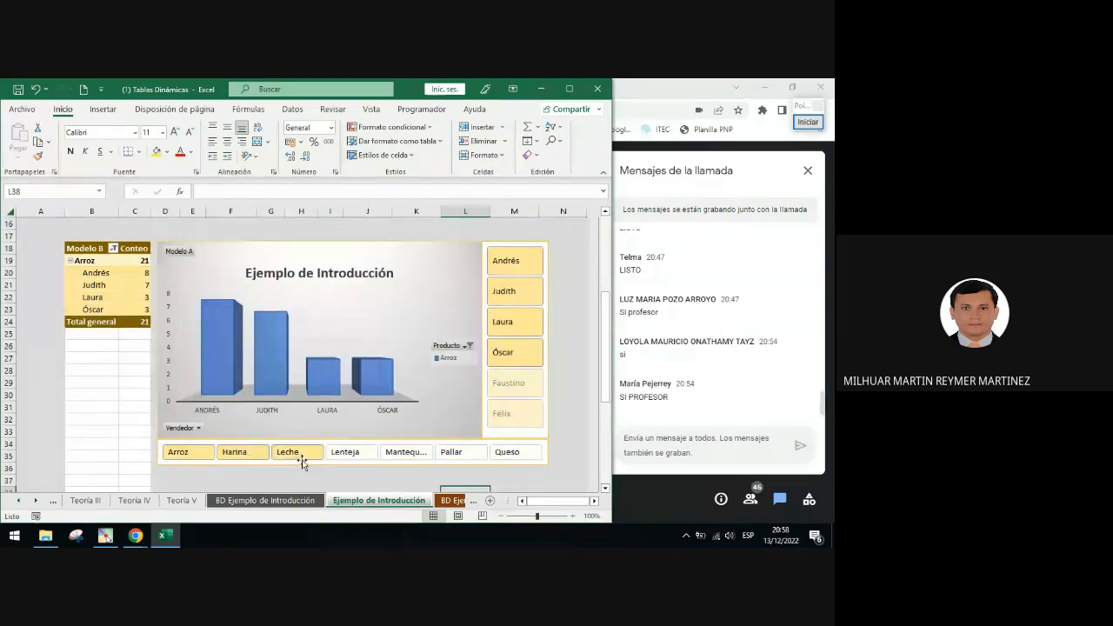
scroll(303, 429, up, 3)
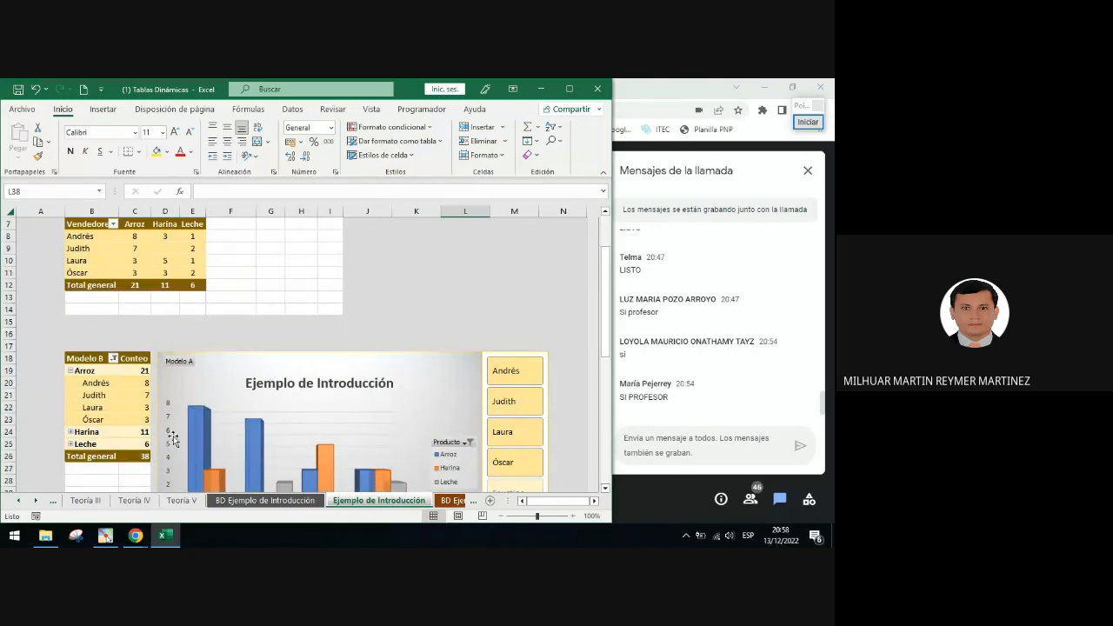
scroll(174, 442, down, 2)
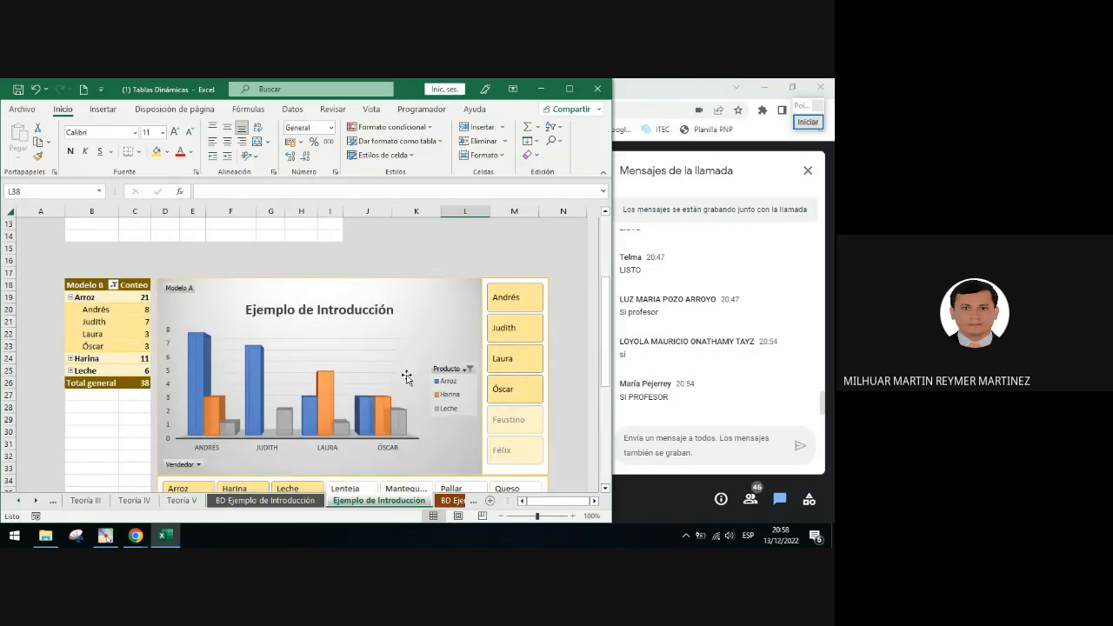
Filter to Judith and Laura with the Vendedor slicer and compare both pivot tables with the chart
click(519, 338)
ctrl+click(519, 365)
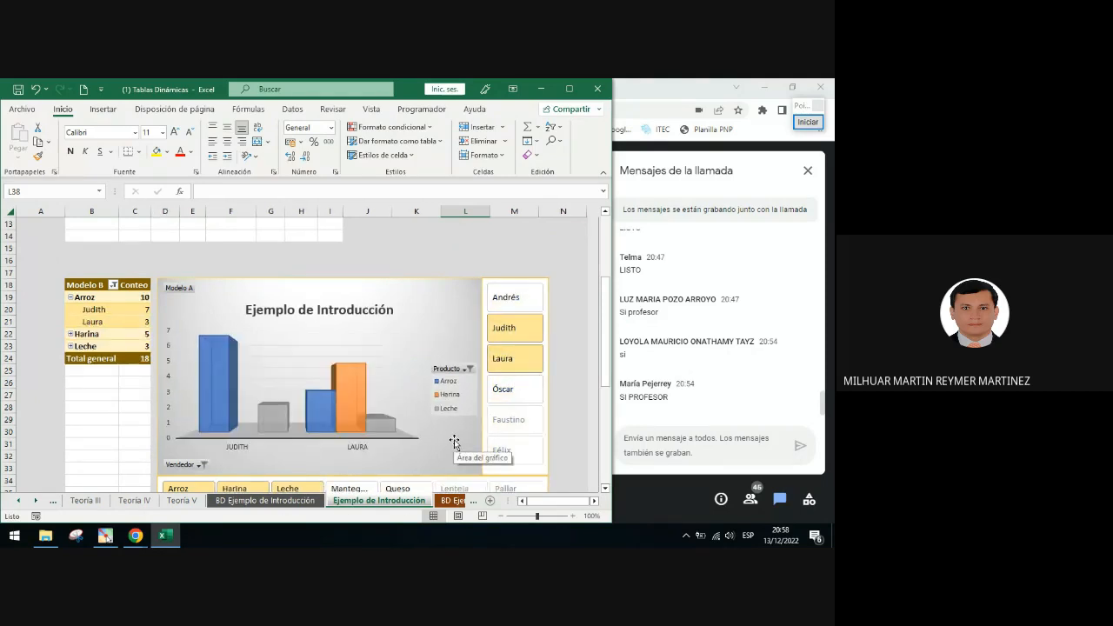
scroll(454, 442, down, 1)
scroll(454, 442, up, 3)
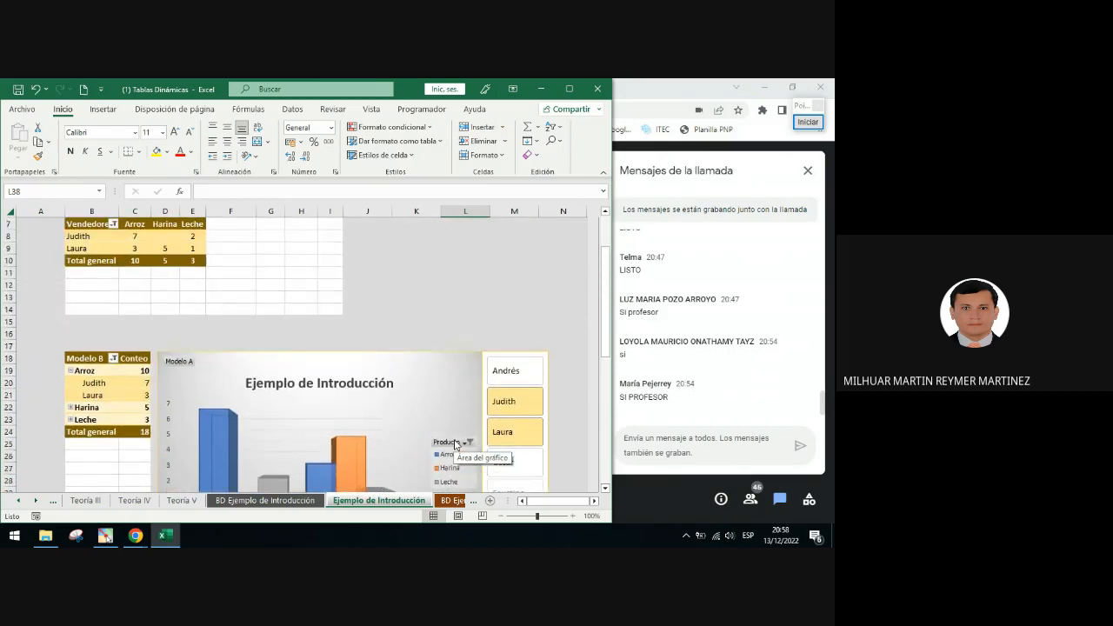
scroll(454, 444, down, 3)
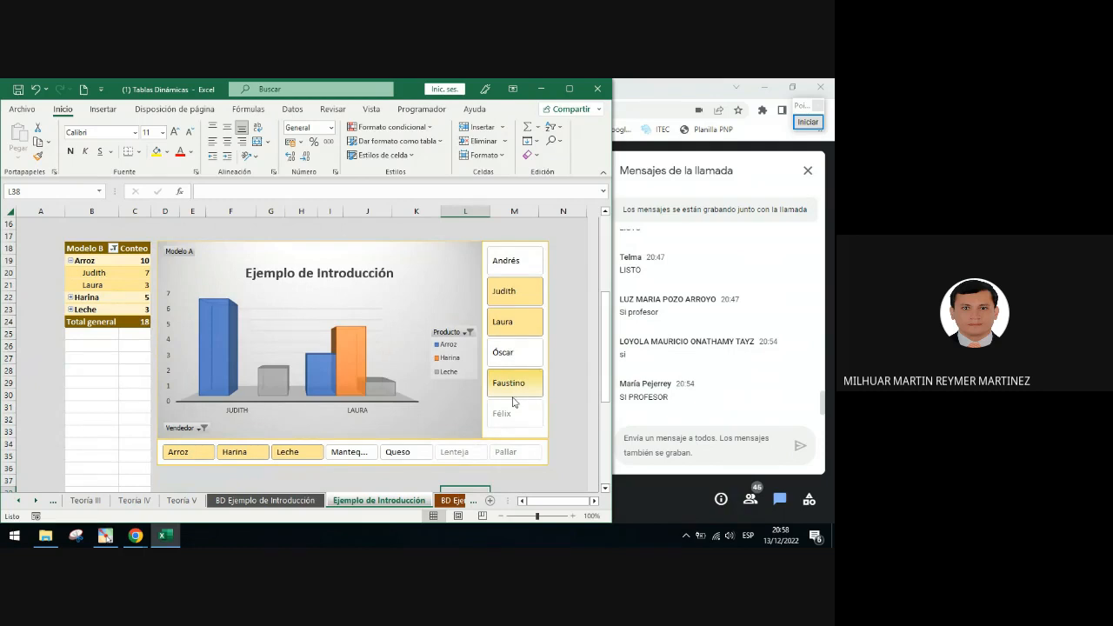
scroll(504, 451, up, 4)
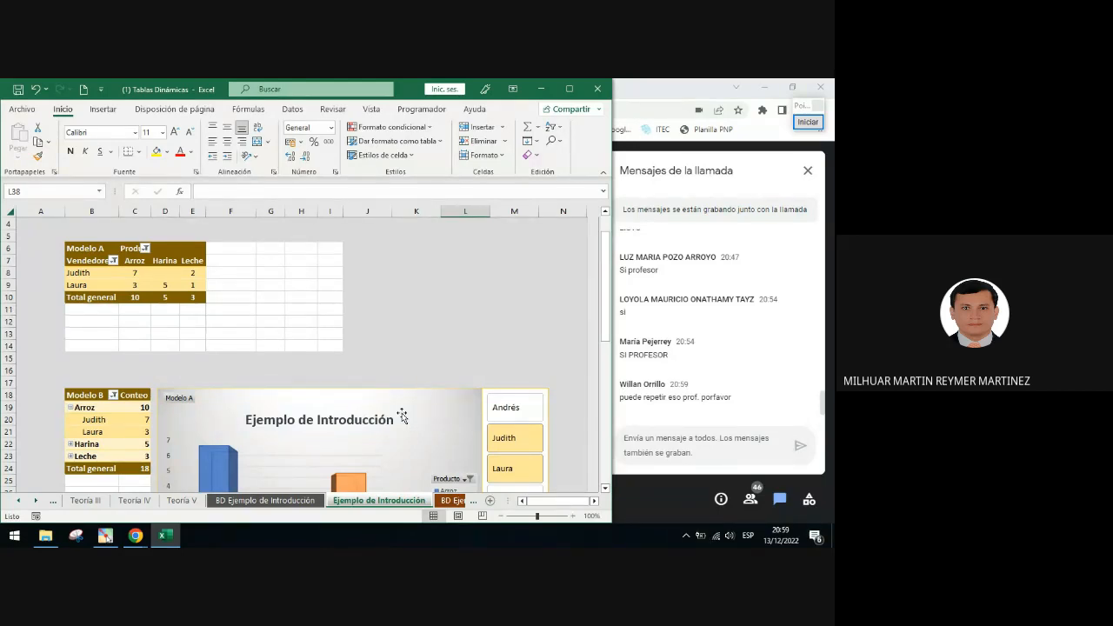
scroll(507, 433, down, 3)
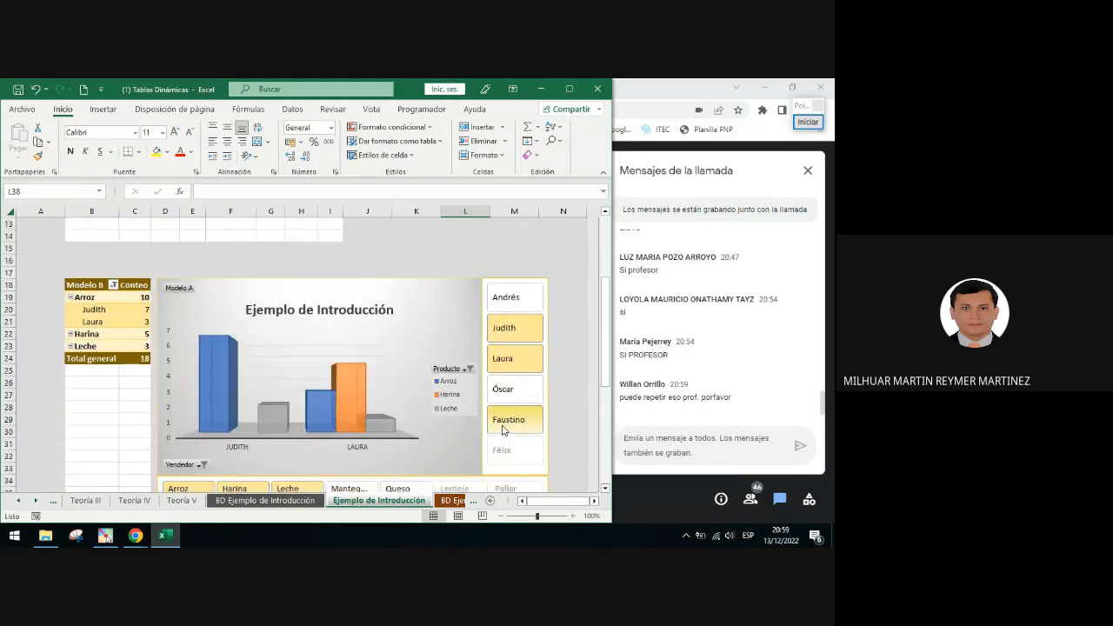
Open the Vendedor slicer's report connections to review which pivot tables it filters, then close the dialog
click(508, 421)
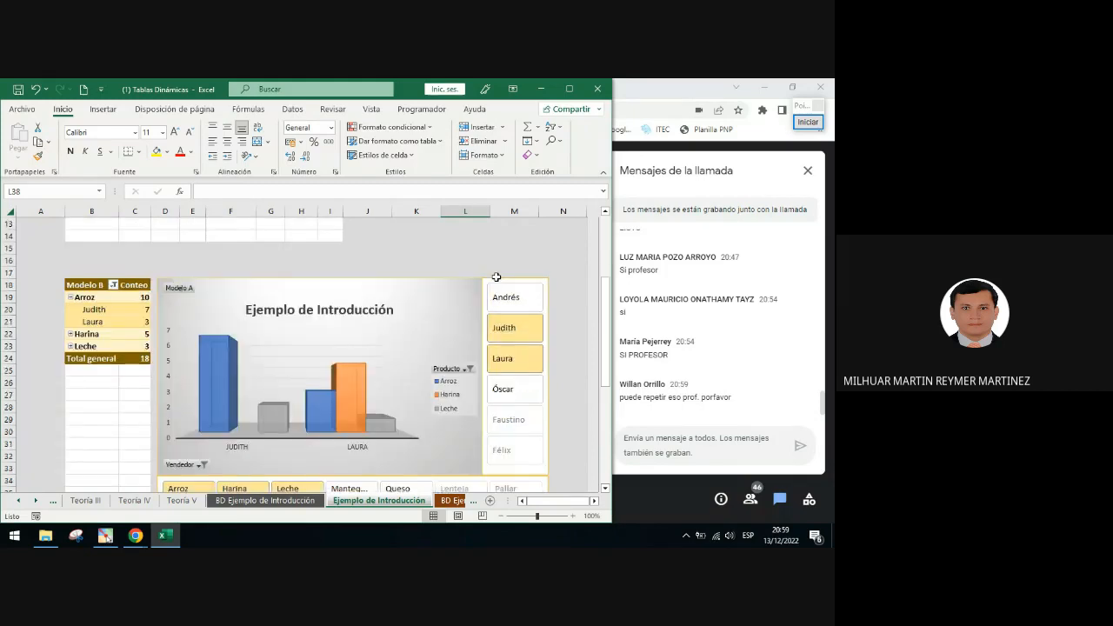
click(432, 279)
click(508, 299)
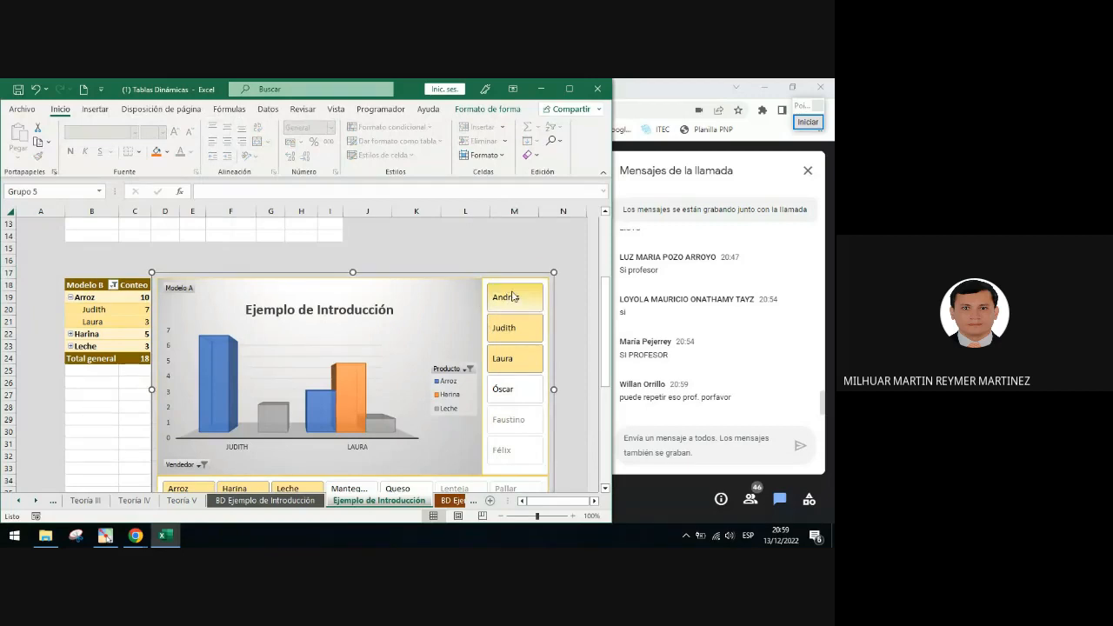
click(514, 294)
click(514, 283)
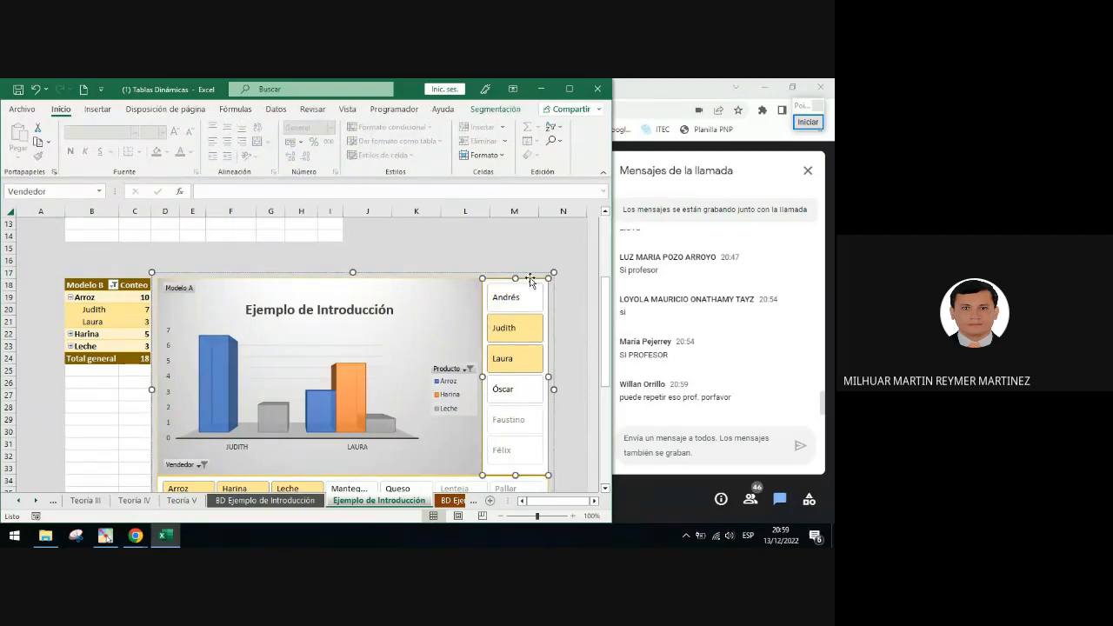
right_click(531, 284)
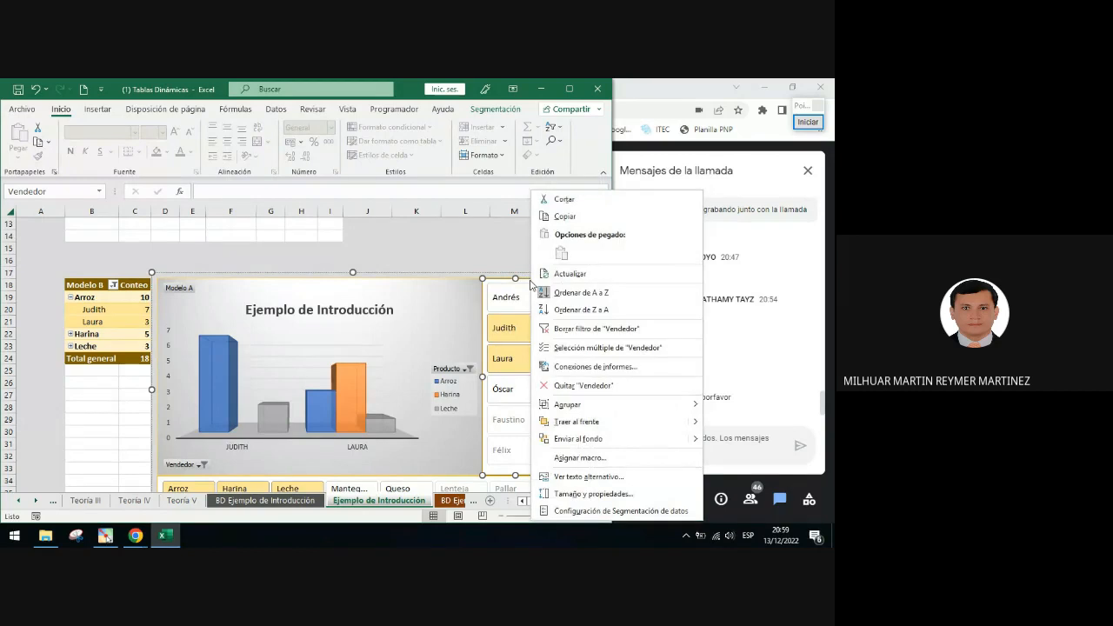
click(596, 366)
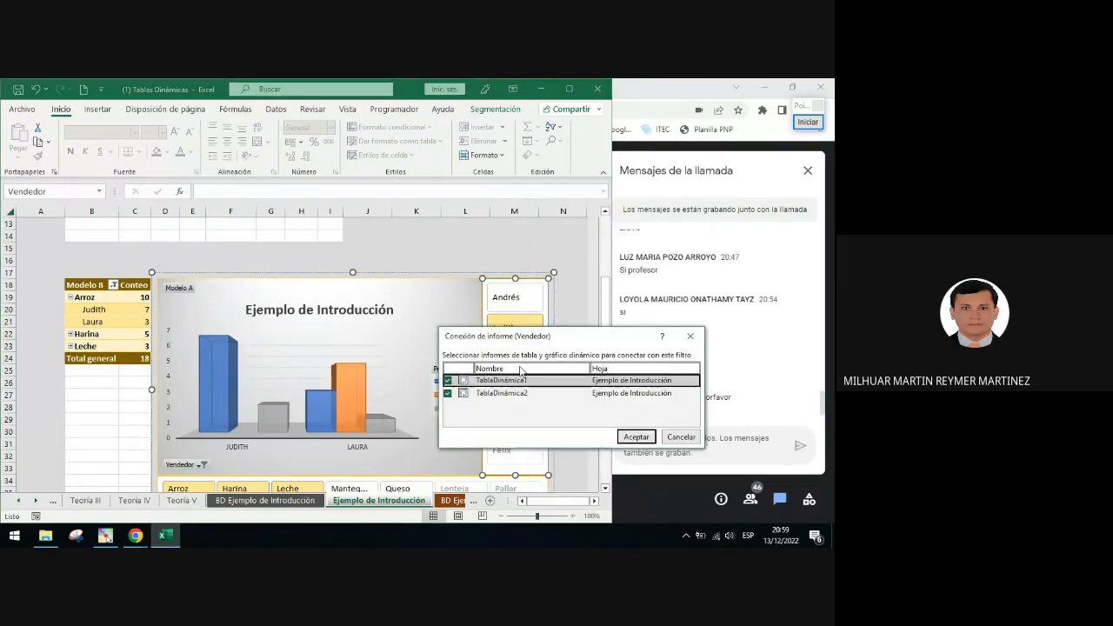
click(808, 122)
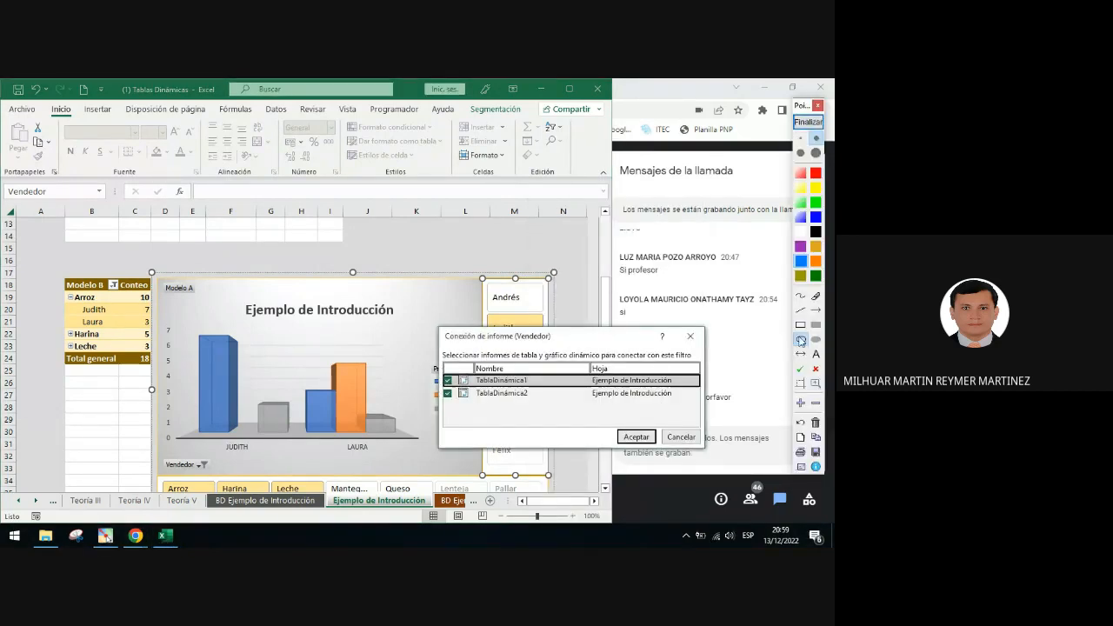
click(801, 340)
drag(439, 386, 457, 403)
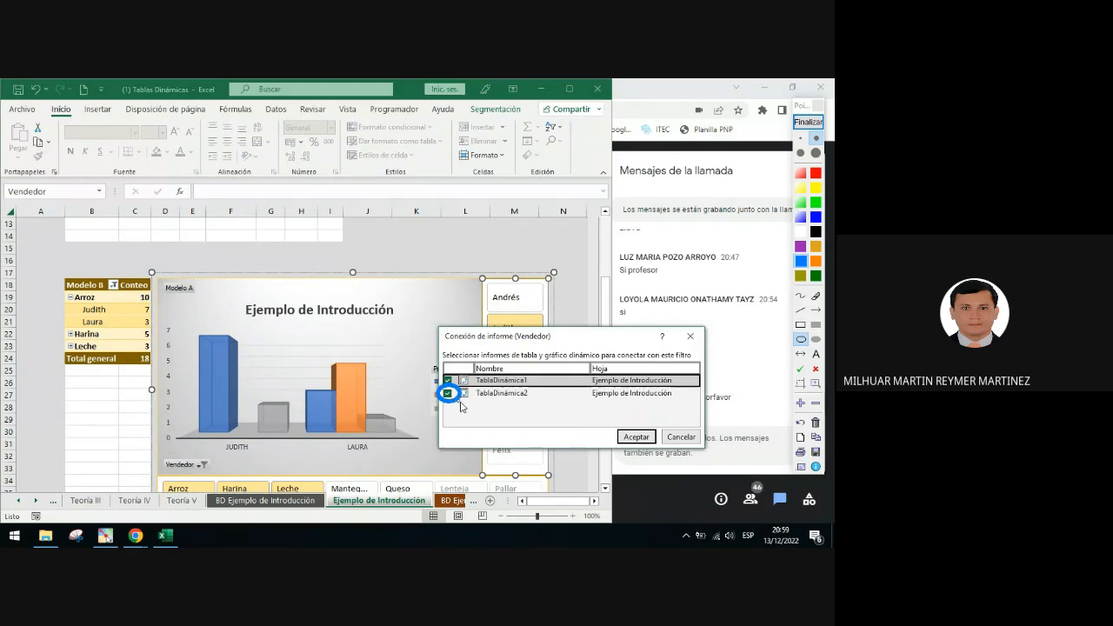
click(815, 310)
drag(501, 426, 450, 402)
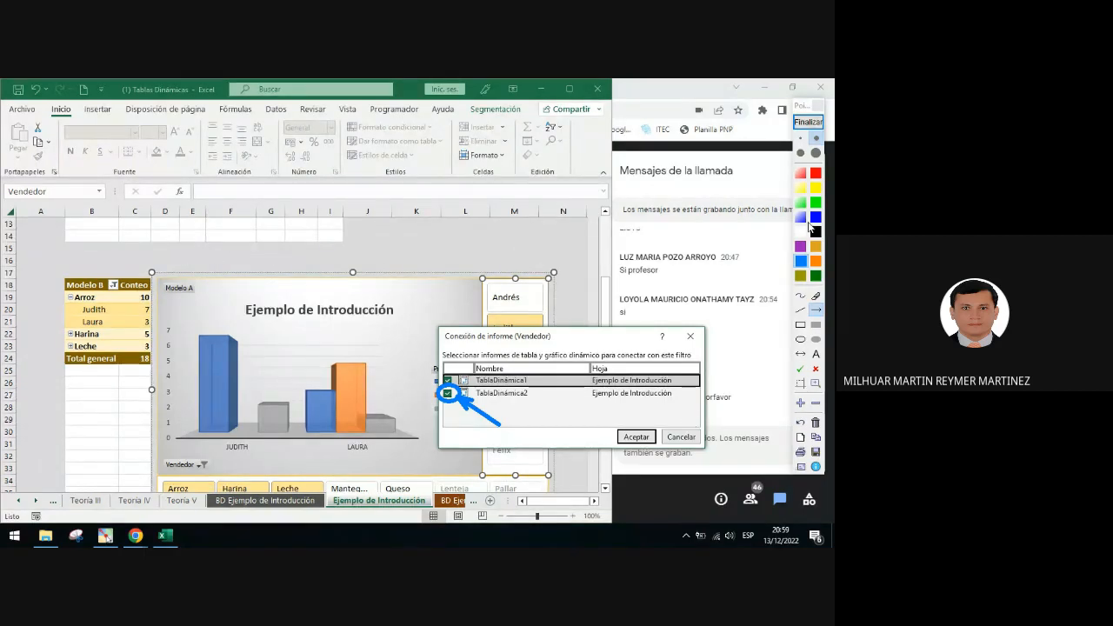
click(808, 122)
click(690, 337)
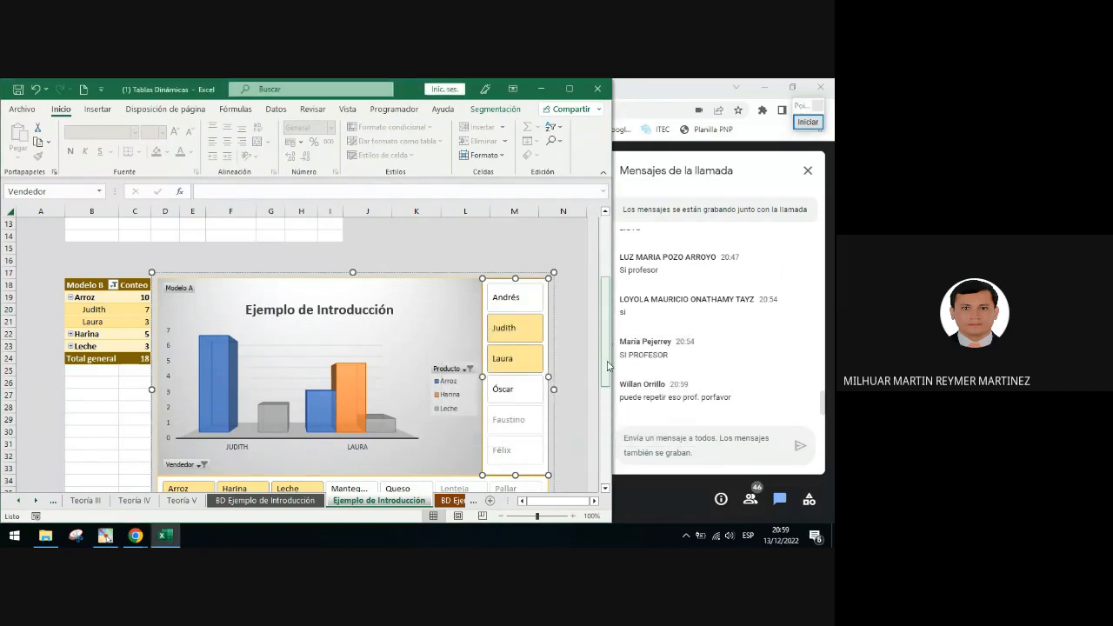
Open the Producto slicer's report connections to review the connected pivot tables, then cancel
scroll(602, 346, down, 3)
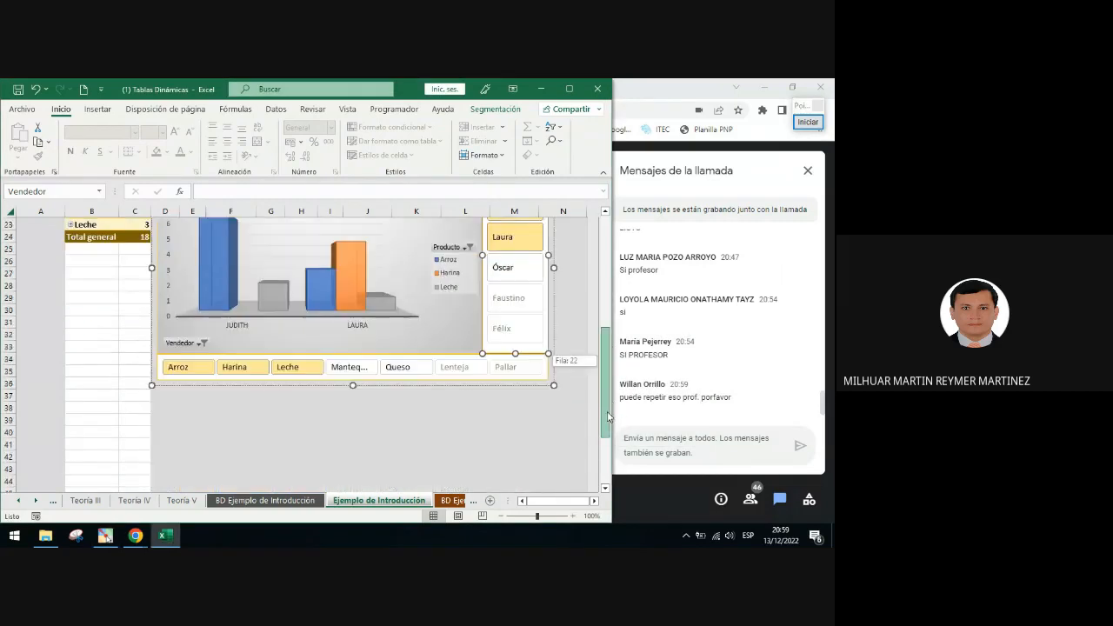
click(346, 381)
right_click(346, 378)
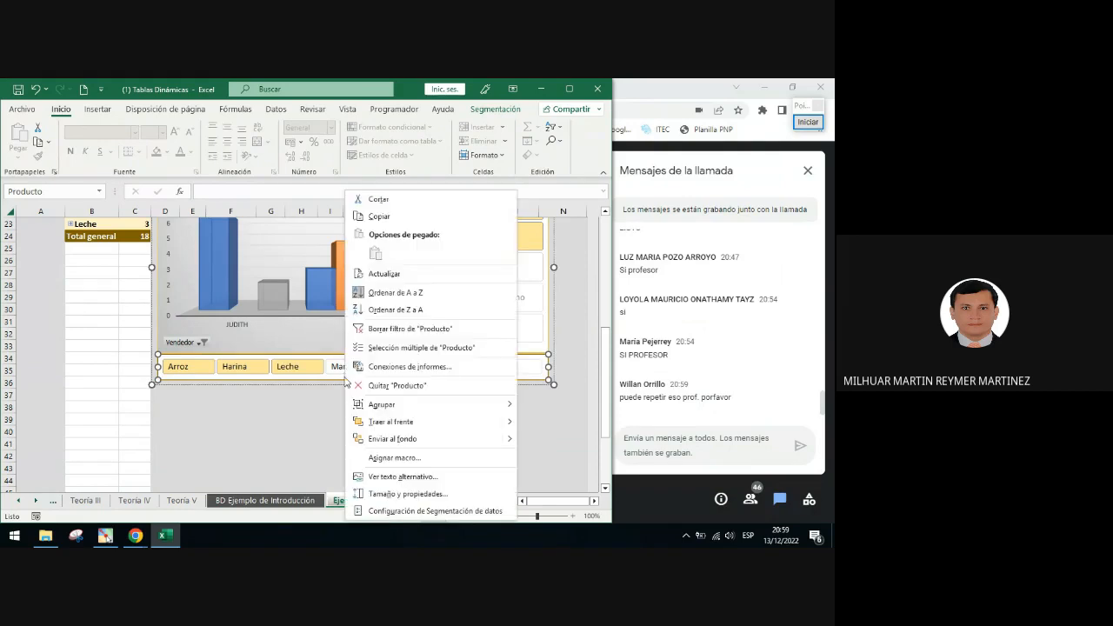
click(422, 387)
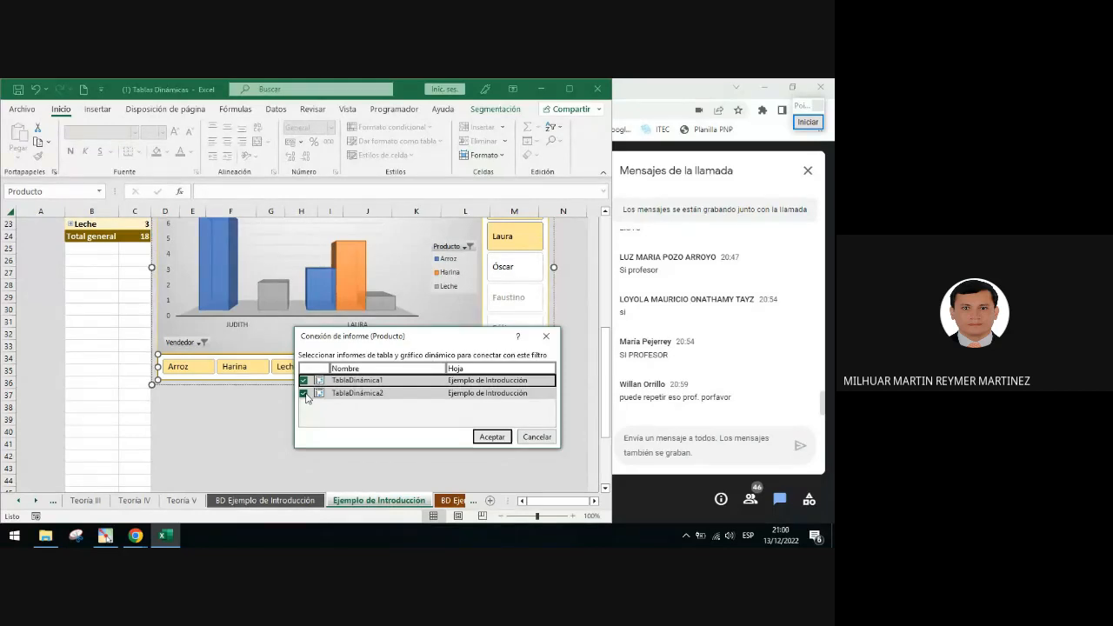
click(543, 437)
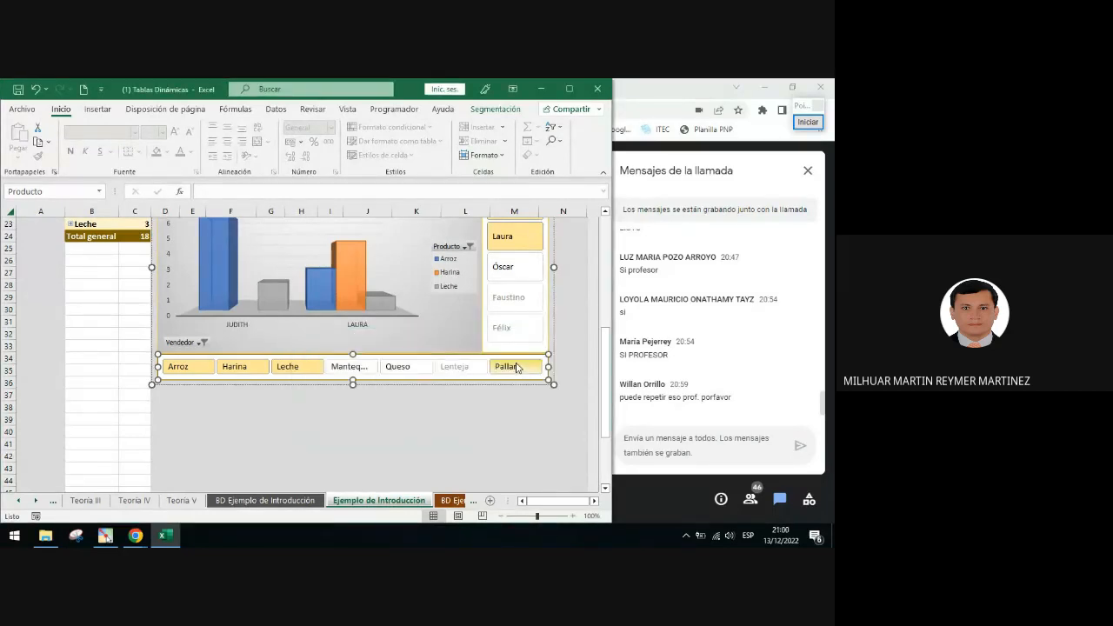
Clear the Producto and Vendedor filters from the PivotChart's field buttons
click(580, 308)
drag(604, 356, 609, 270)
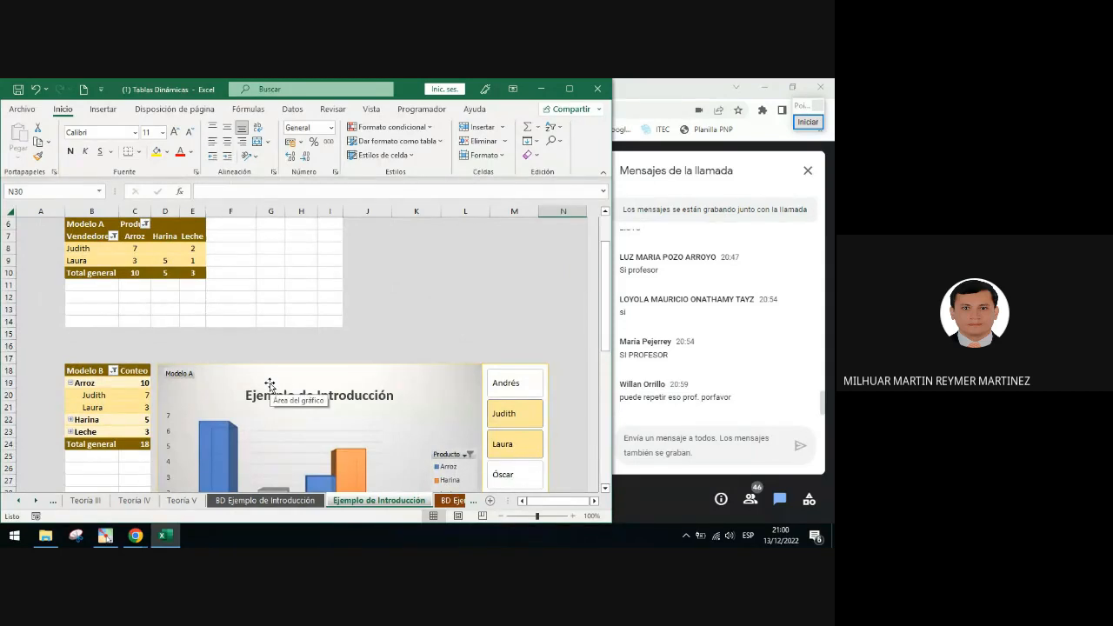
scroll(431, 422, down, 2)
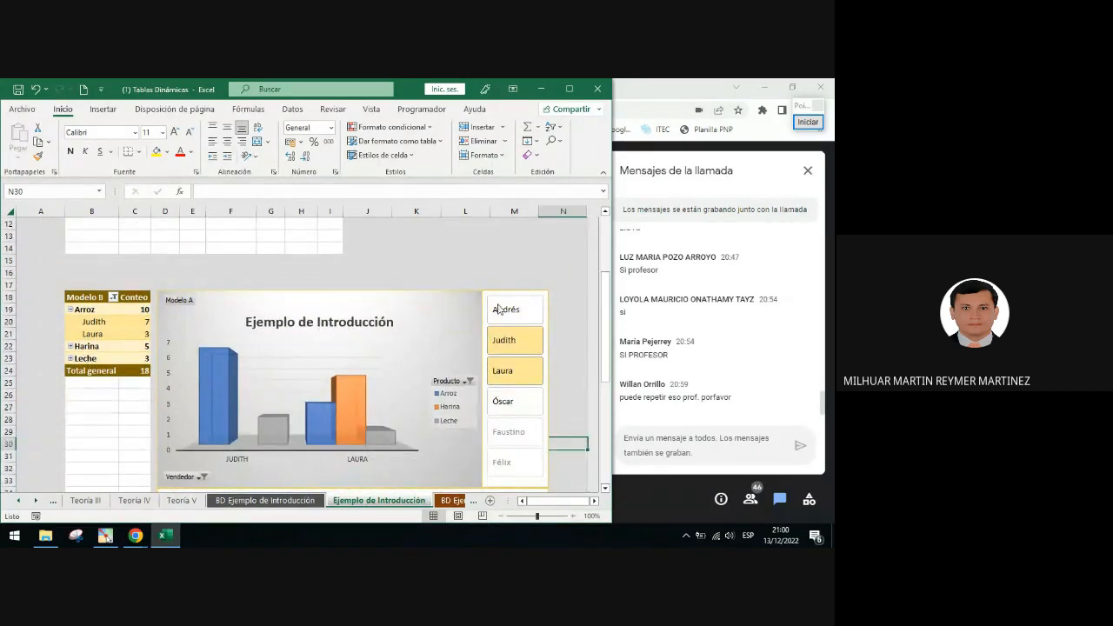
scroll(501, 313, down, 2)
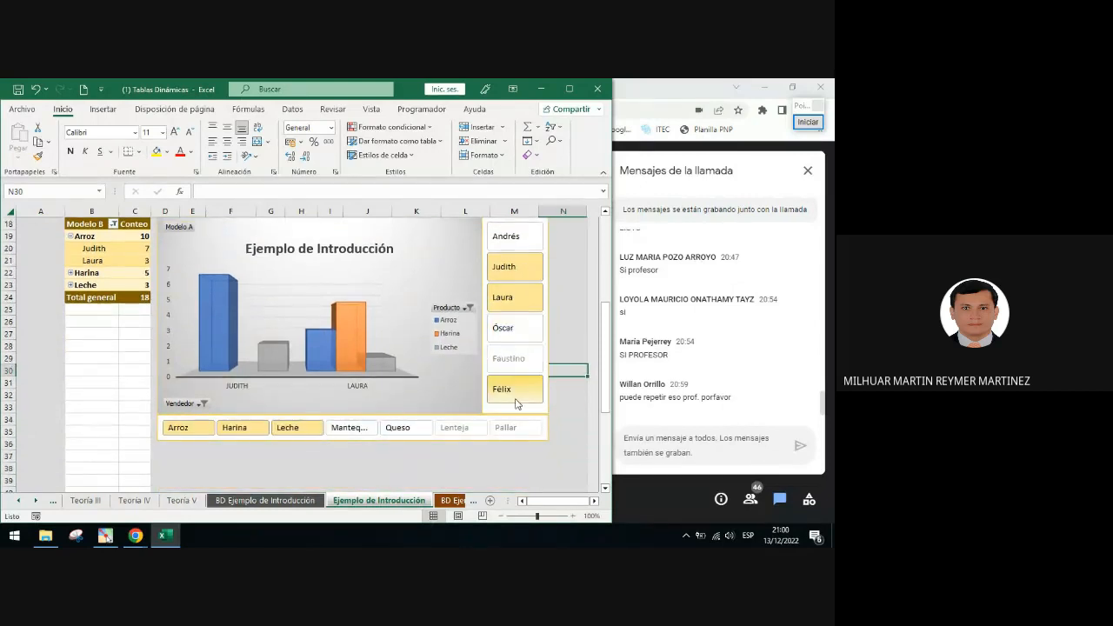
click(469, 308)
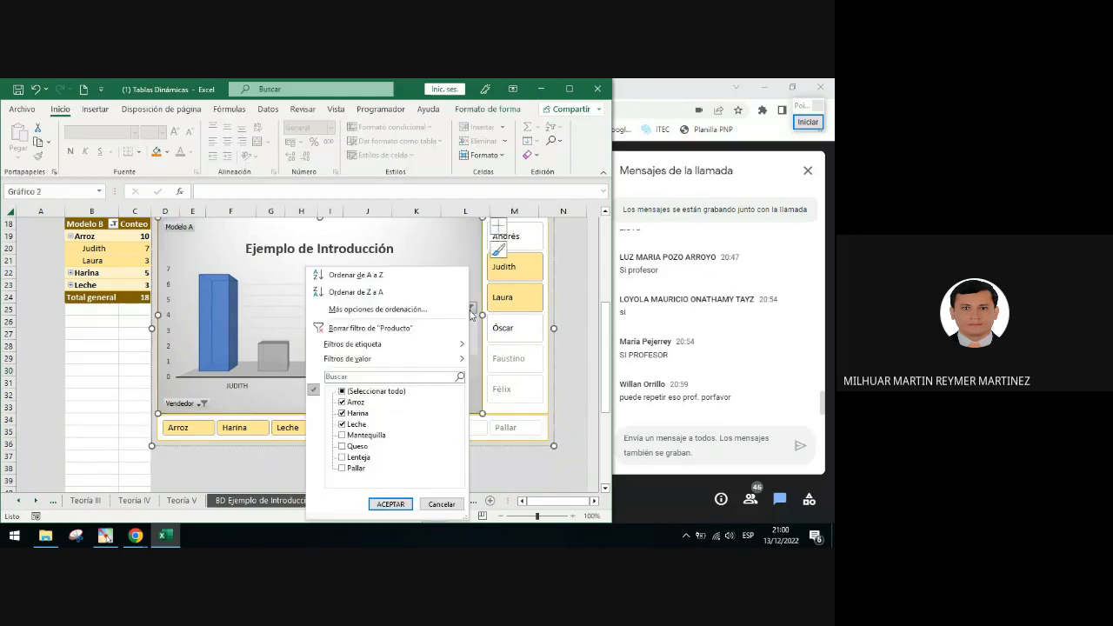
click(392, 329)
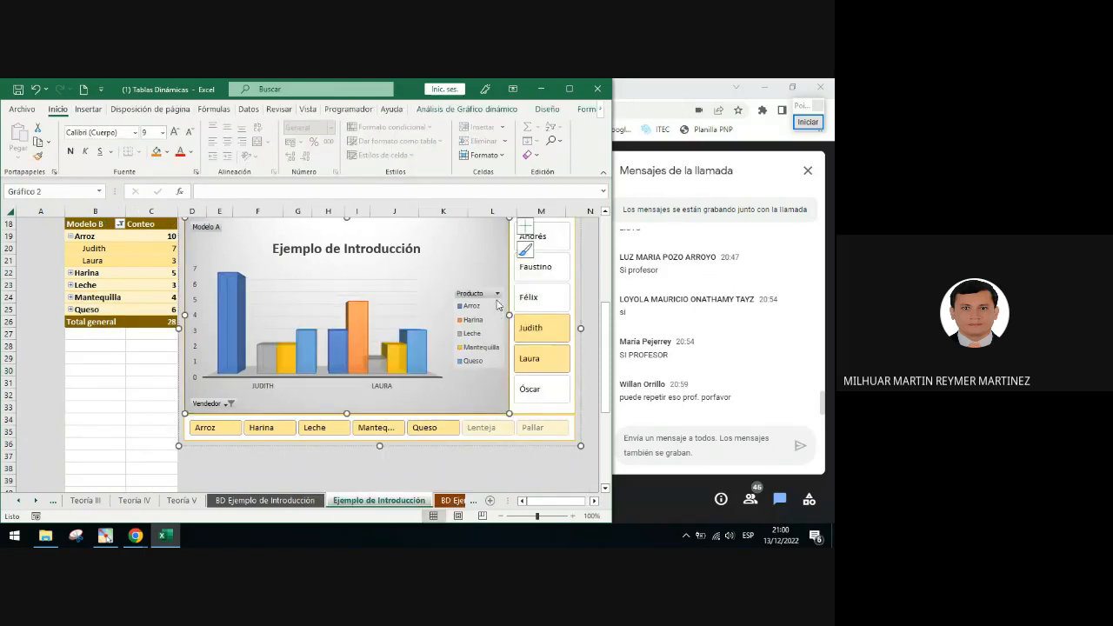
click(230, 404)
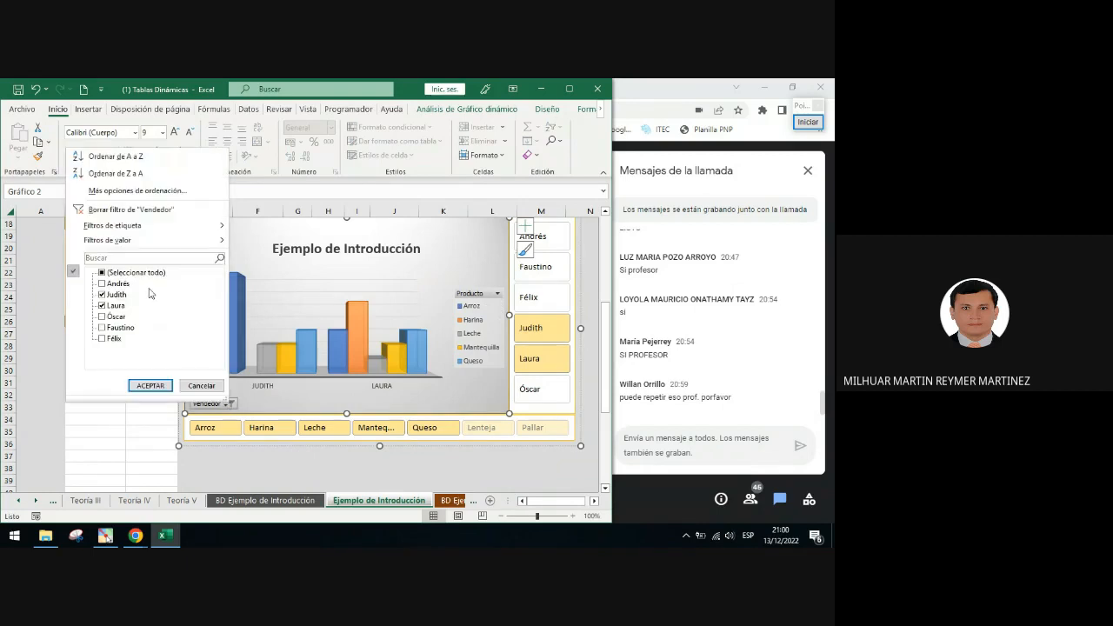
click(145, 213)
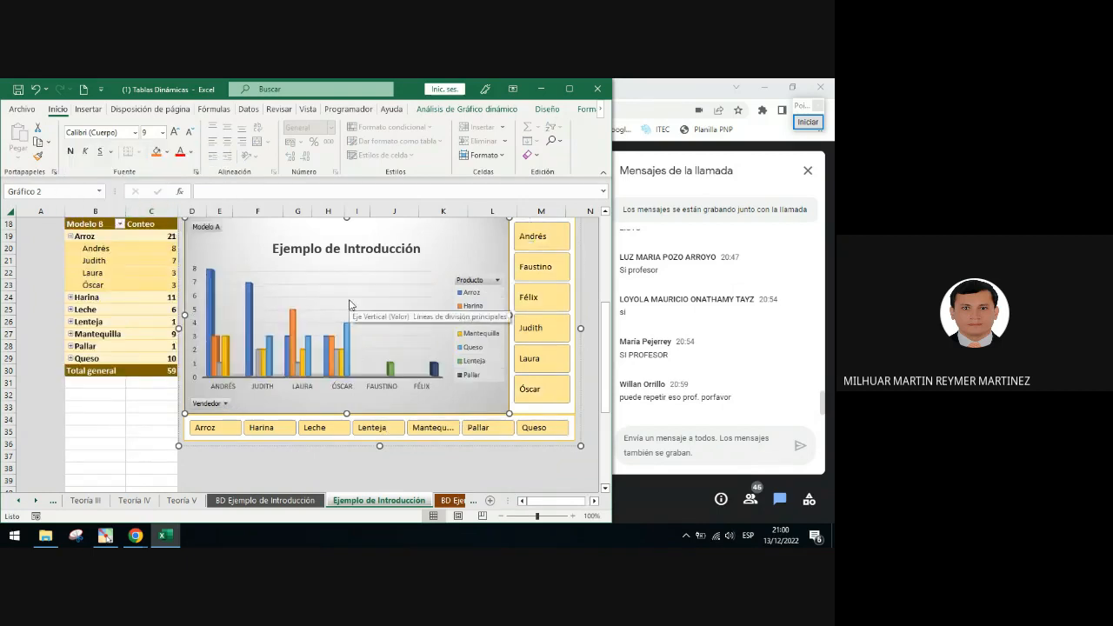
Reposition the grouped PivotChart and slicers slightly so they sit neatly beside the Modelo B pivot table
scroll(383, 330, up, 6)
scroll(426, 390, down, 2)
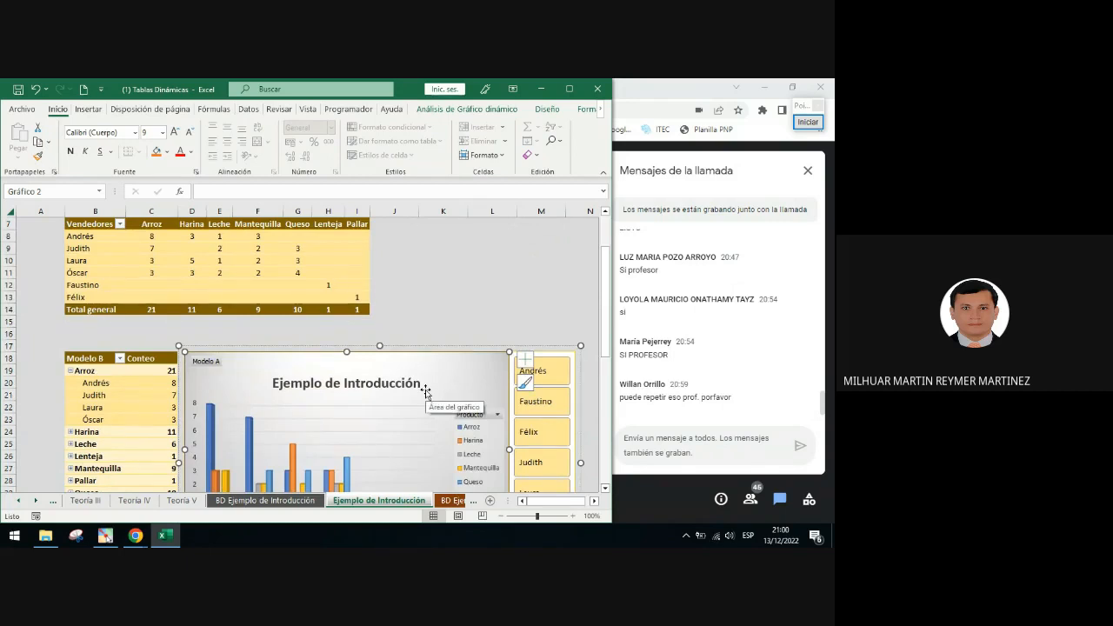
click(521, 292)
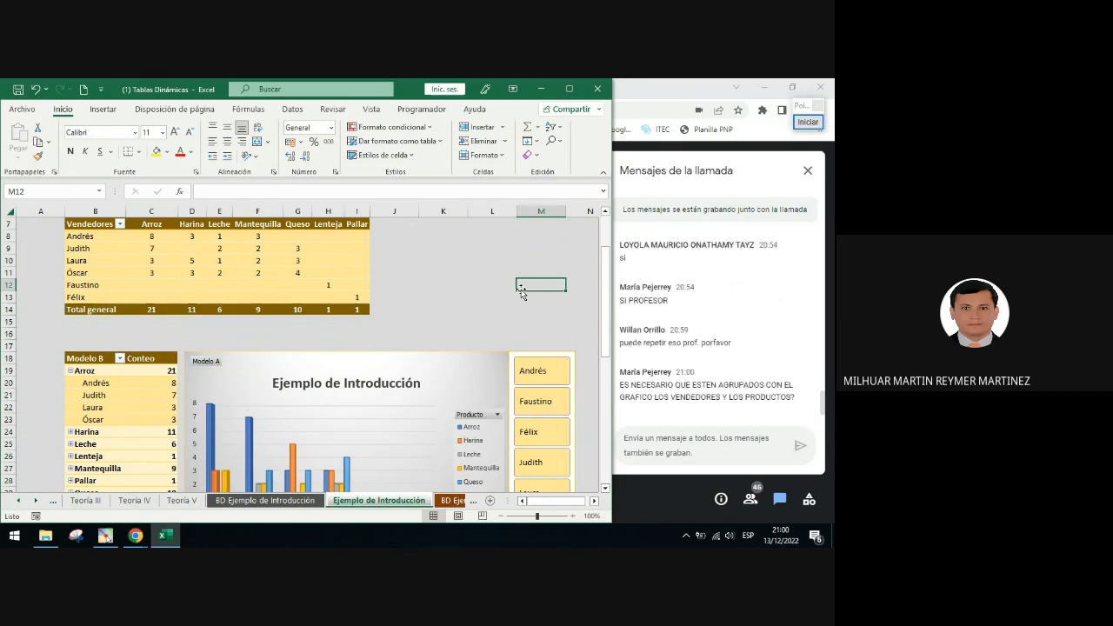
scroll(526, 318, down, 2)
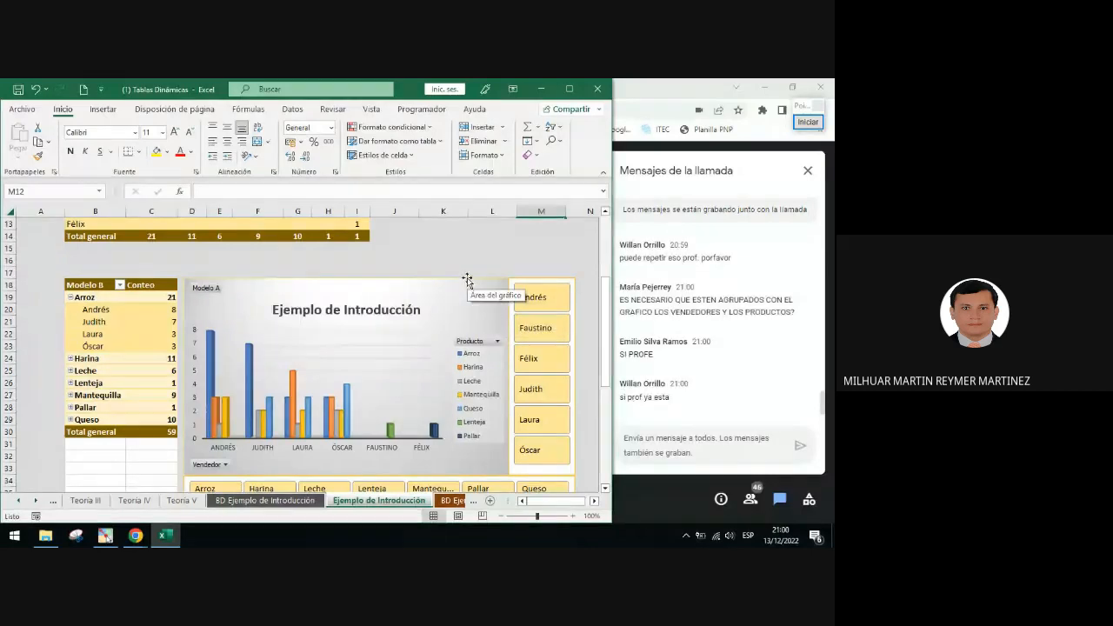
mouse_move(462, 279)
mouse_down()
mouse_move(382, 296)
mouse_move(387, 360)
mouse_move(432, 258)
mouse_move(406, 347)
mouse_move(461, 300)
mouse_move(478, 255)
mouse_move(479, 266)
mouse_move(435, 266)
mouse_move(471, 261)
mouse_up()
scroll(517, 296, down, 1)
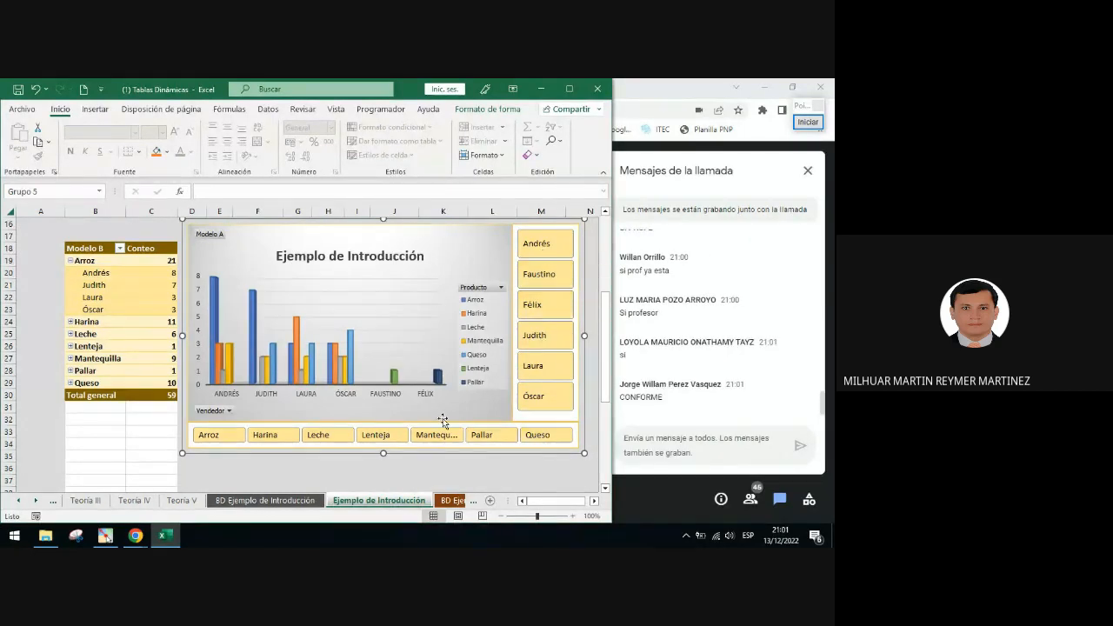
drag(447, 455, 445, 471)
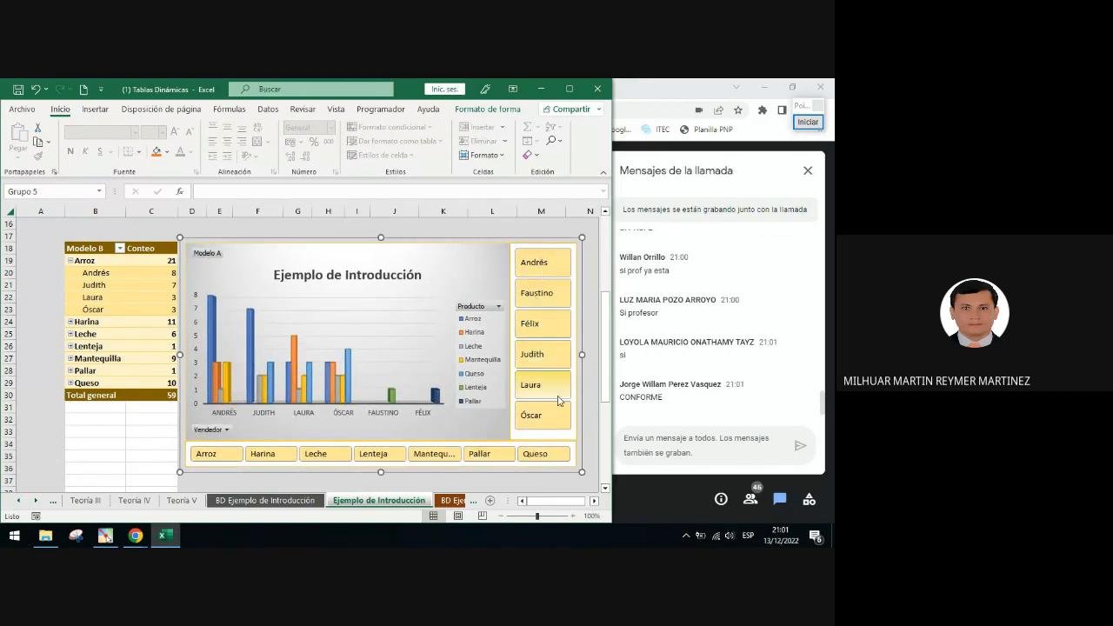
click(450, 229)
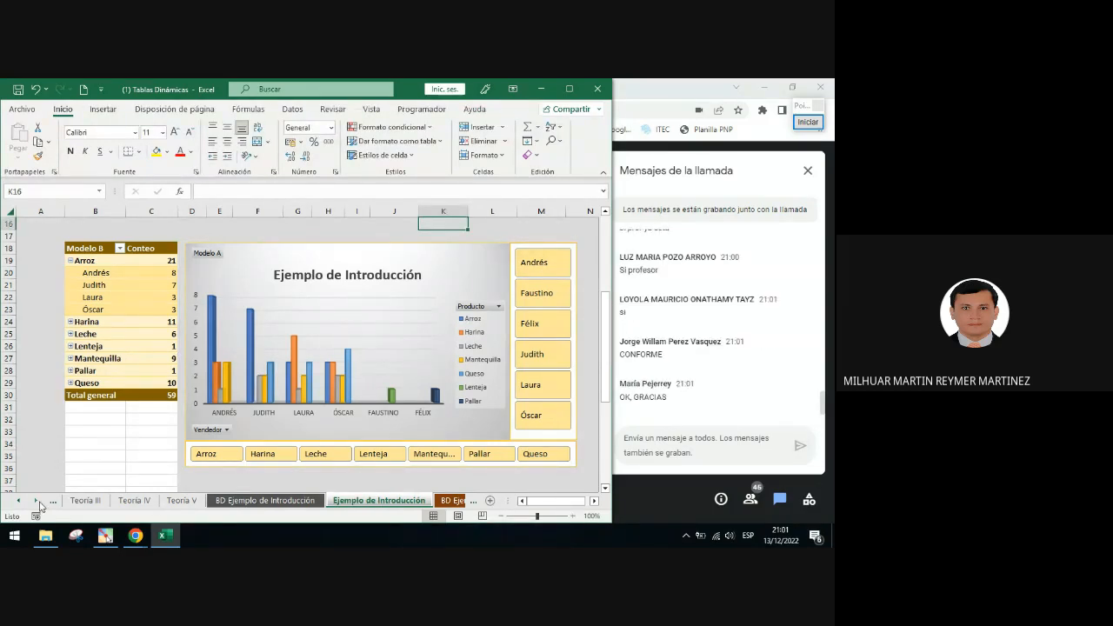
Open the Ejercicios sheet to read the pivot table exercises, passing through the BD Ejercicios data
click(37, 502)
click(38, 503)
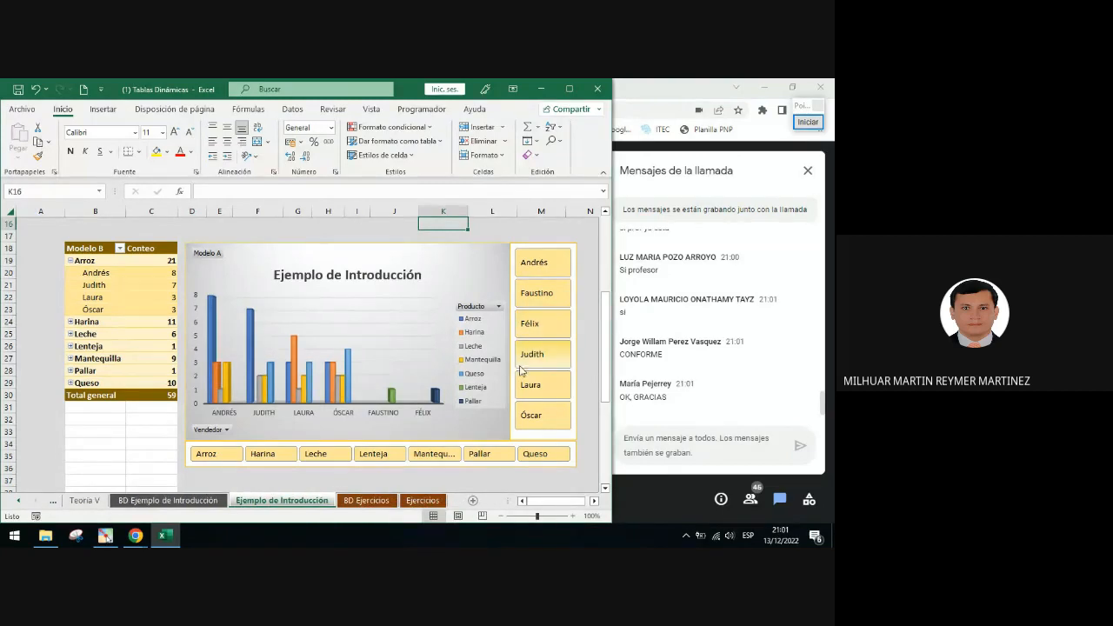
click(381, 502)
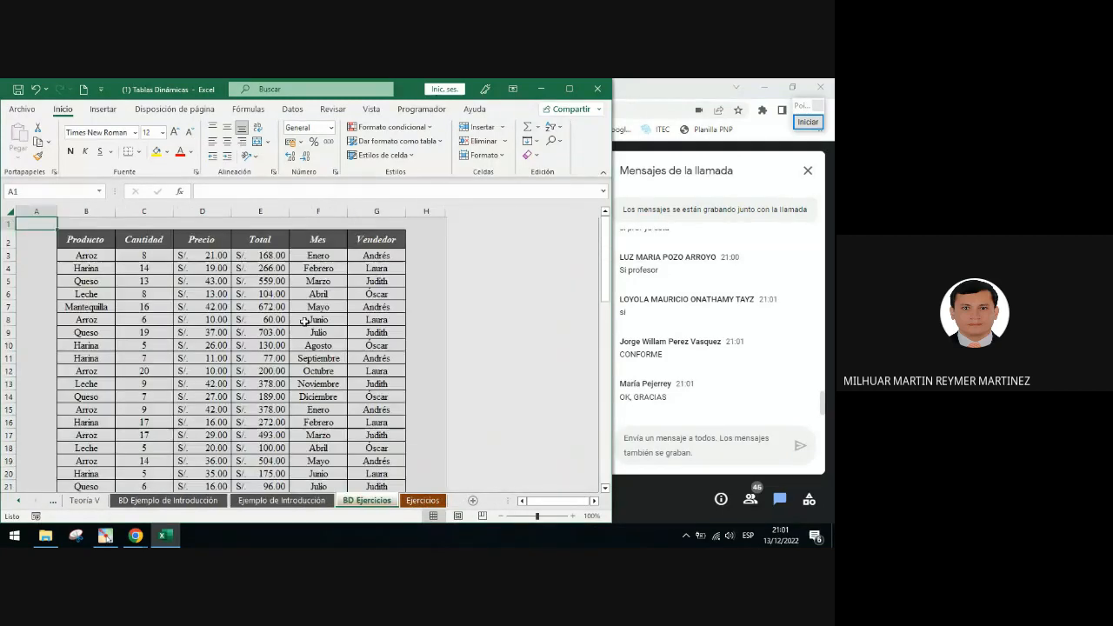
click(426, 501)
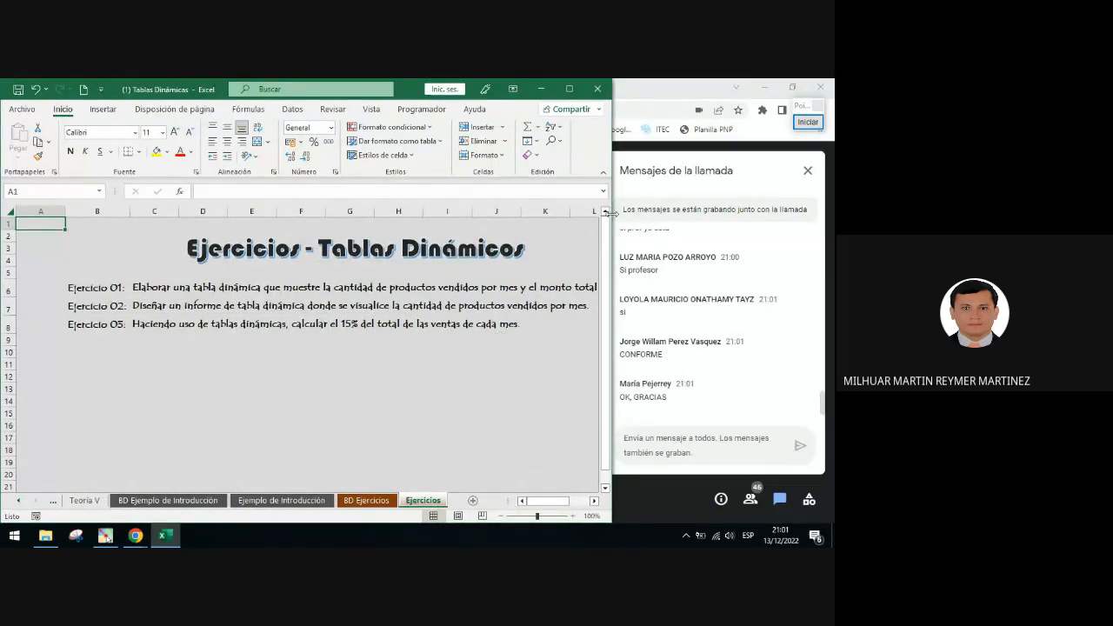
Mark Ejercicio 05 with a temporary rectangle using the screen annotation tool, then end annotating
click(808, 122)
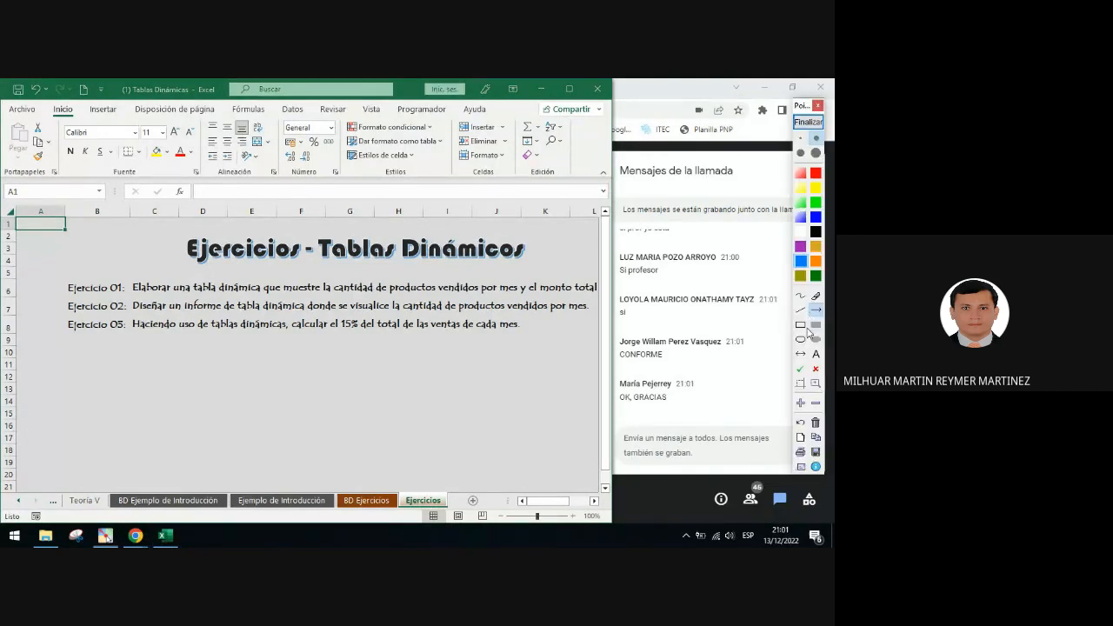
click(801, 325)
mouse_move(55, 321)
mouse_down()
mouse_move(338, 347)
mouse_move(525, 335)
mouse_up()
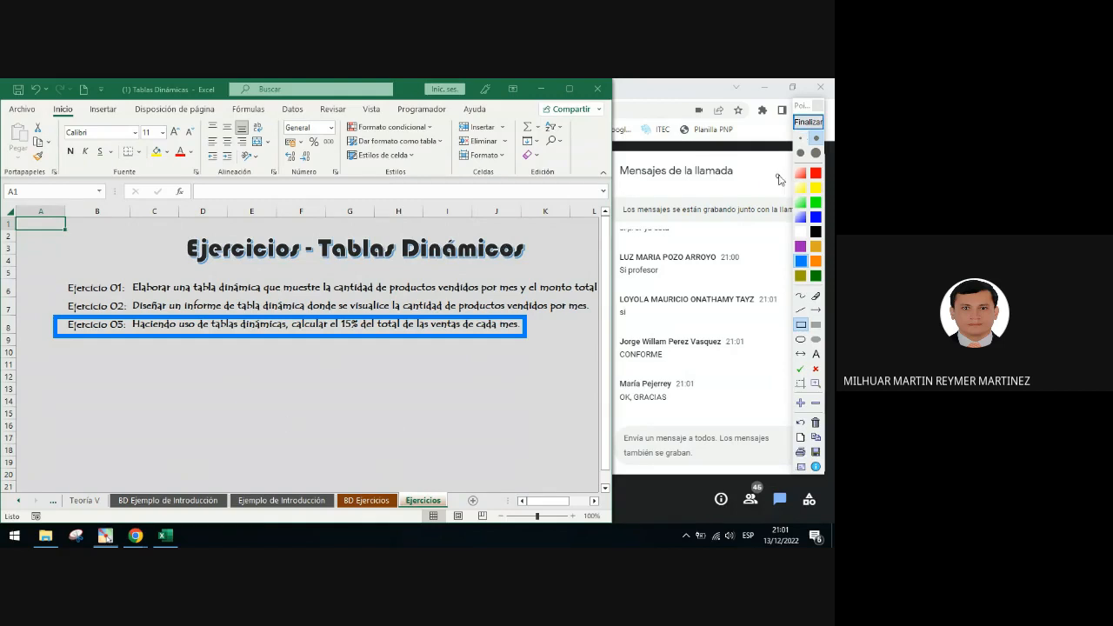
click(808, 122)
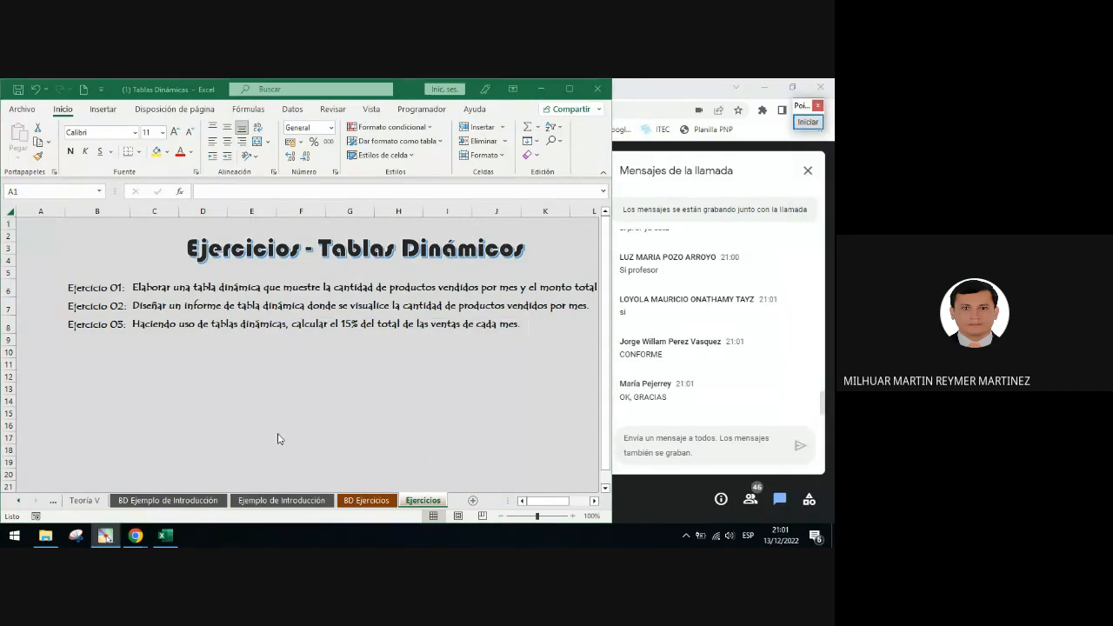
Browse the BD Ejercicios data, return to the Ejemplo de Introducción sheet and switch to Google Meet
click(64, 228)
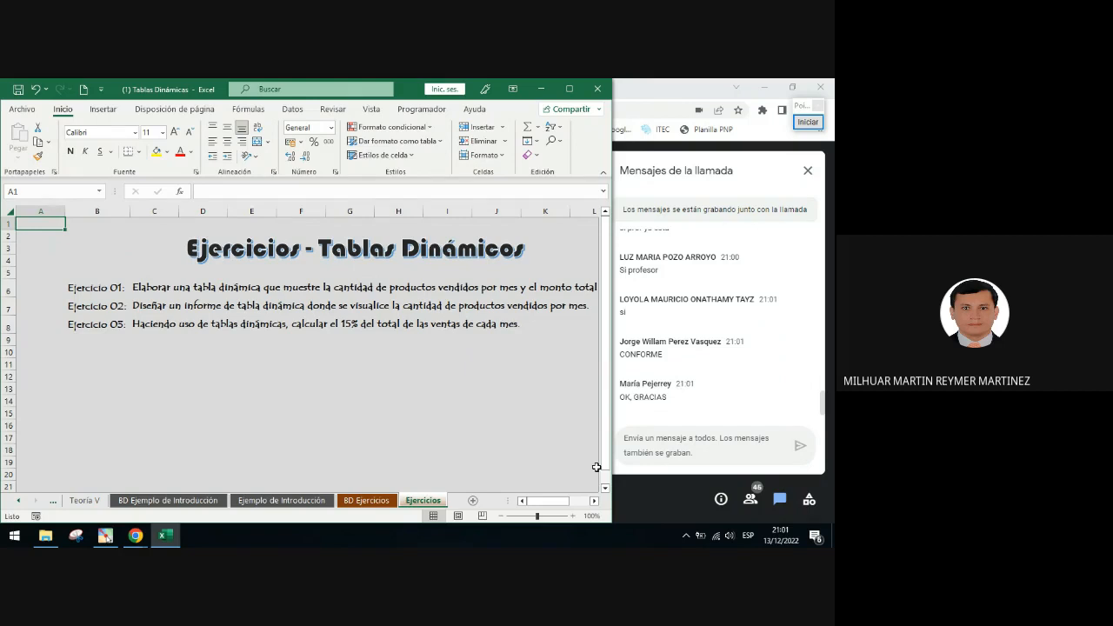
click(366, 500)
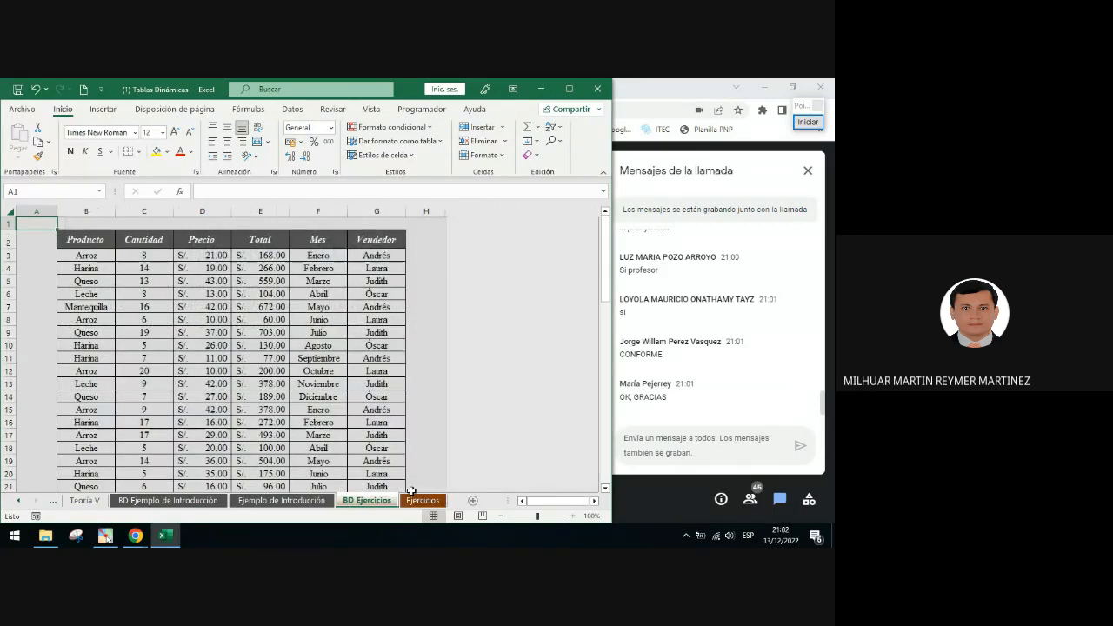
click(422, 500)
click(366, 501)
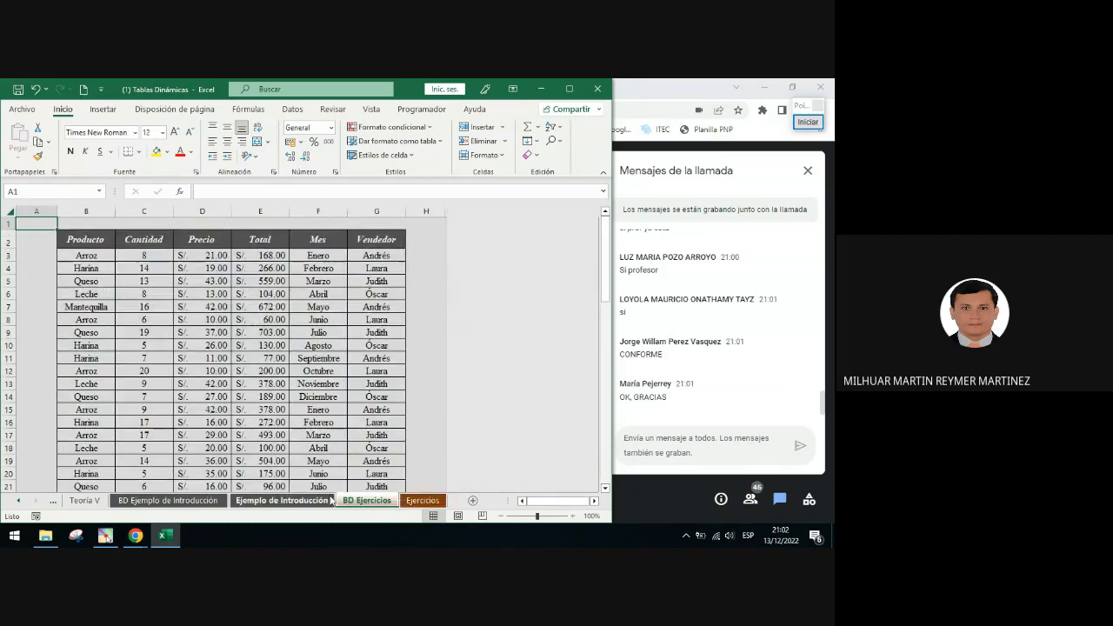
click(281, 500)
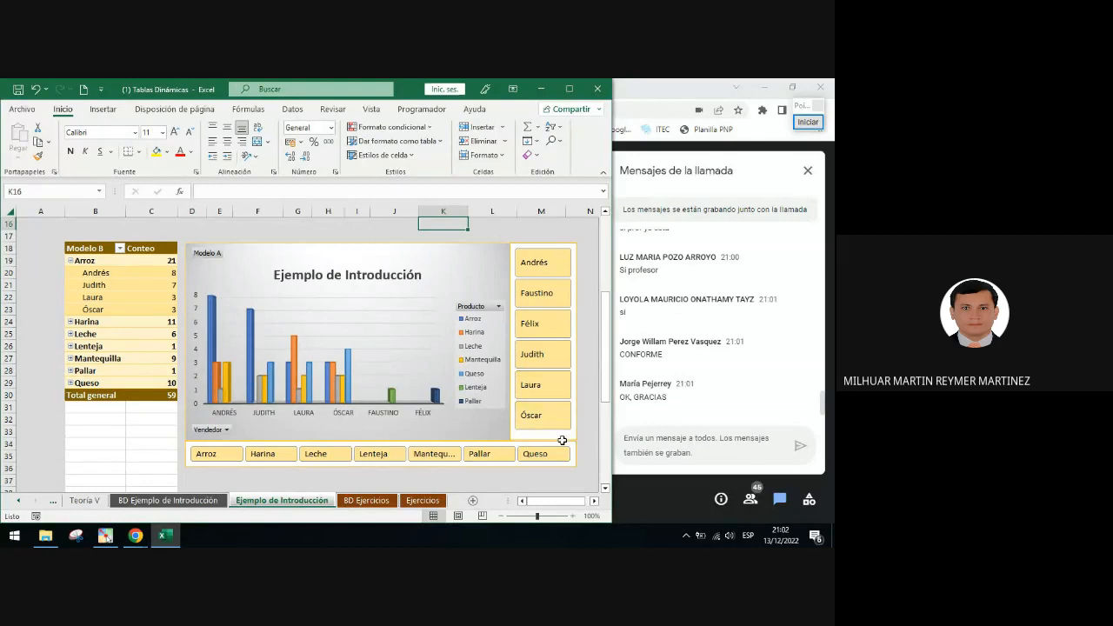
click(625, 487)
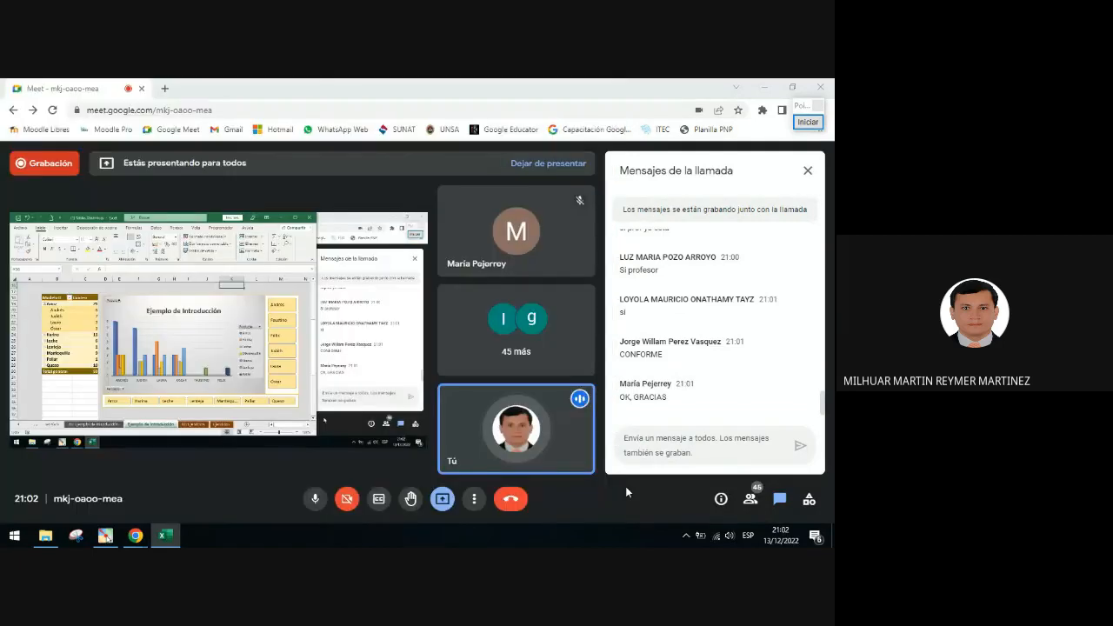